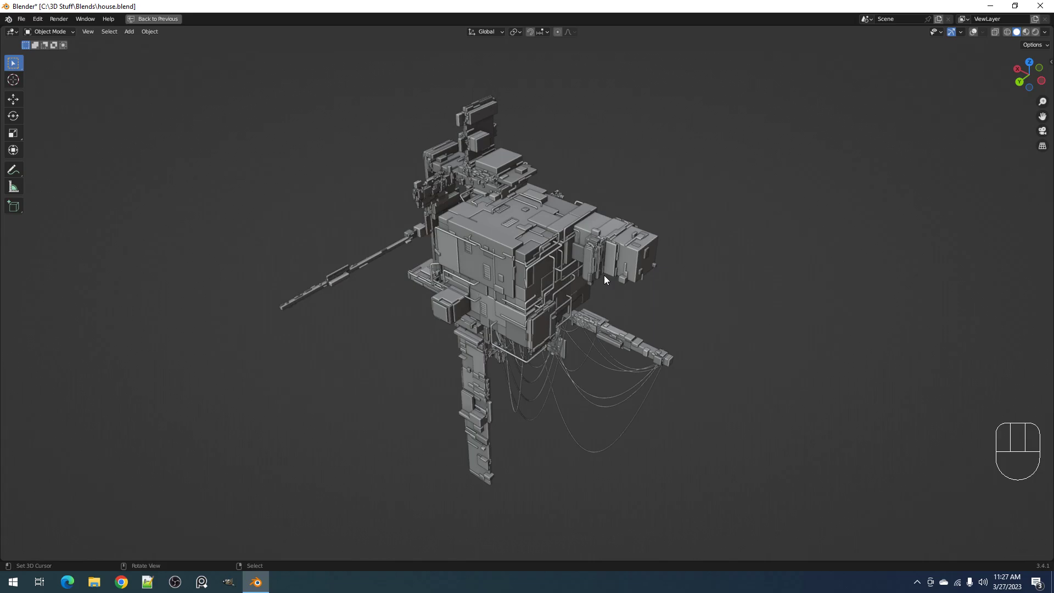
Examine the house model's main body, arms, pipes and cables from several angles and distances
scroll(604, 276, up, 6)
scroll(603, 275, down, 3)
middle_drag(637, 308, 565, 272)
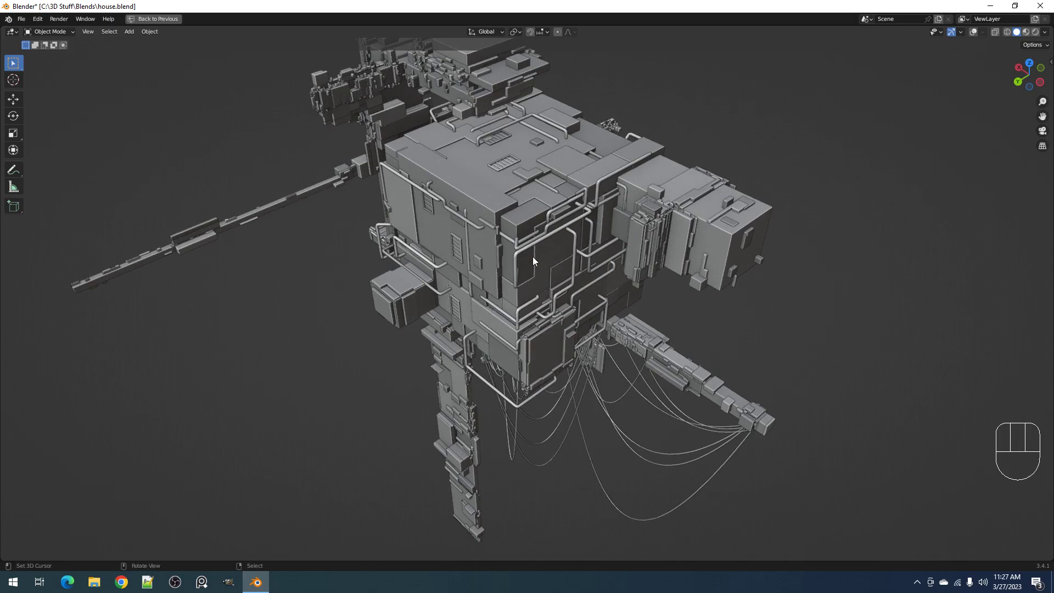
click(497, 209)
scroll(537, 291, down, 6)
middle_drag(544, 300, 620, 335)
key(shift+a)
mouse_move(620, 295)
click(657, 292)
middle_drag(656, 292, 602, 250)
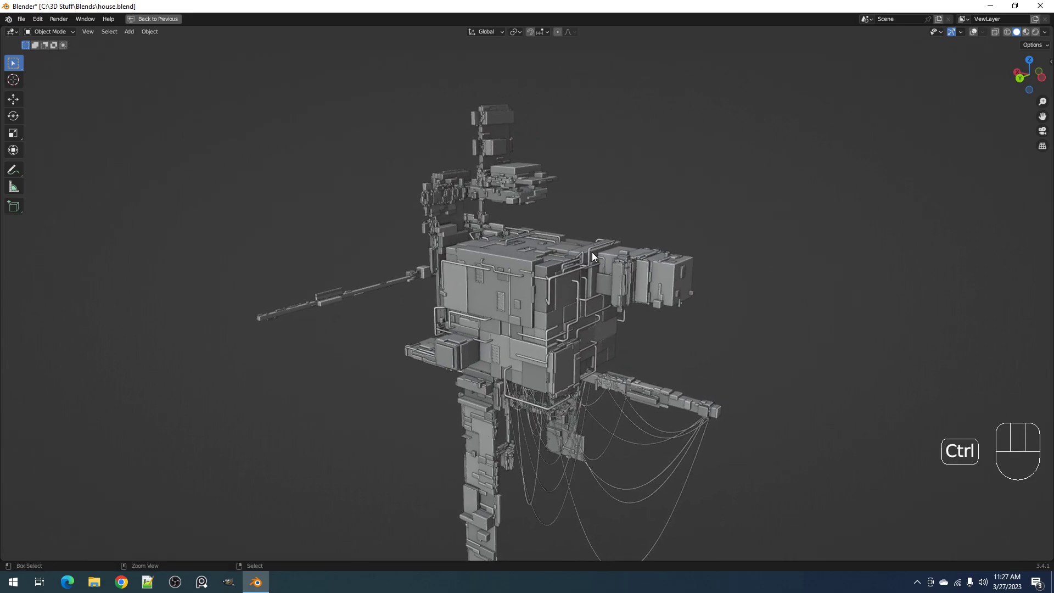
Set a render region around the house's main body and switch the viewport to rendered shading
key(ctrl+b)
mouse_move(333, 135)
mouse_down()
mouse_move(501, 298)
mouse_move(718, 451)
mouse_up()
key(z)
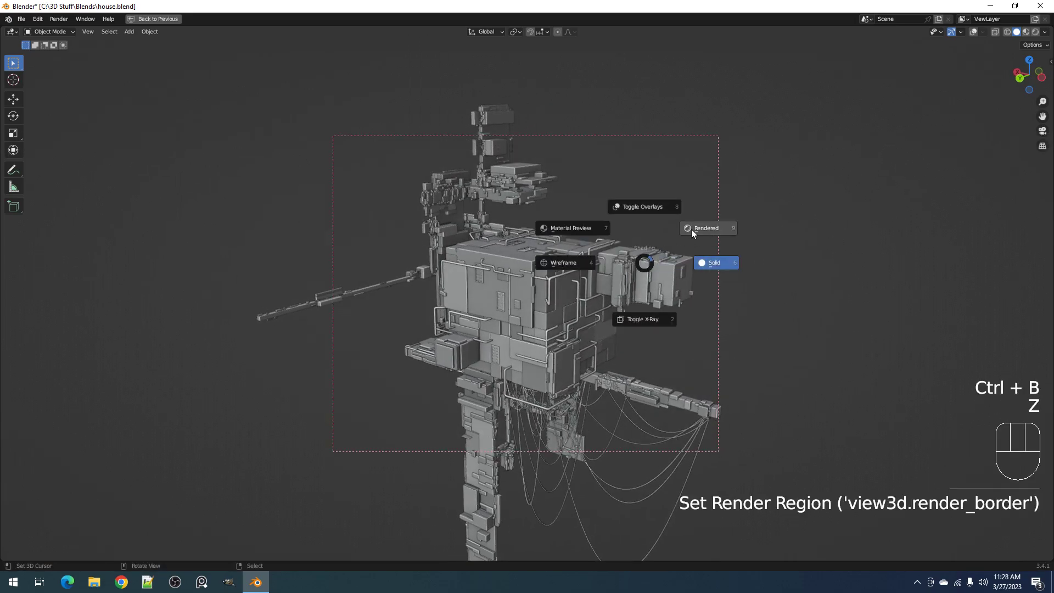
click(691, 231)
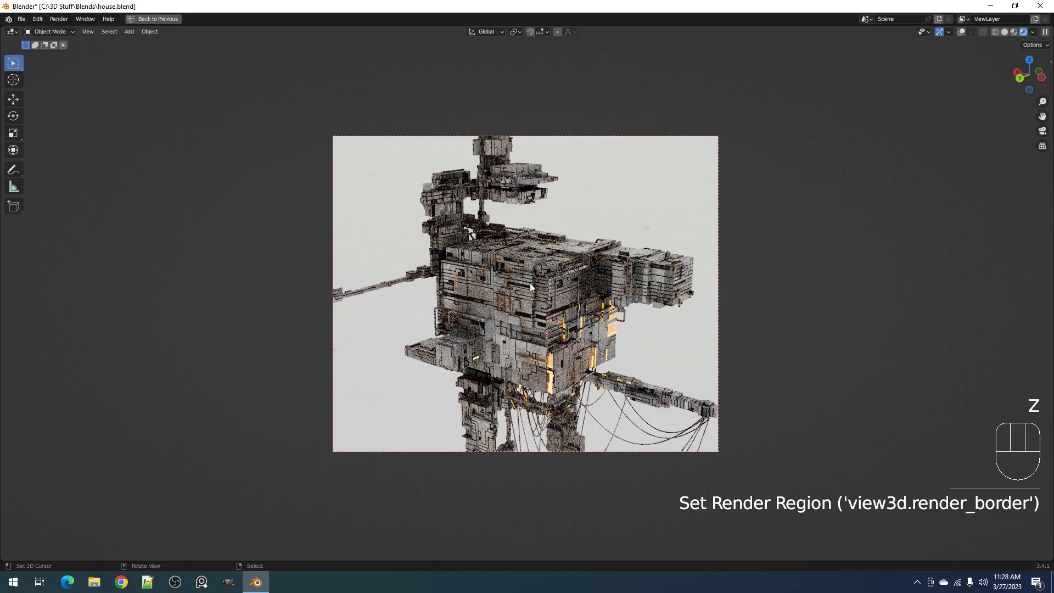
Inspect the rendered house from below and from the side, including its detailing and glowing windows
middle_drag(535, 303, 516, 233)
scroll(560, 275, down, 2)
shift+middle_drag(598, 319, 586, 234)
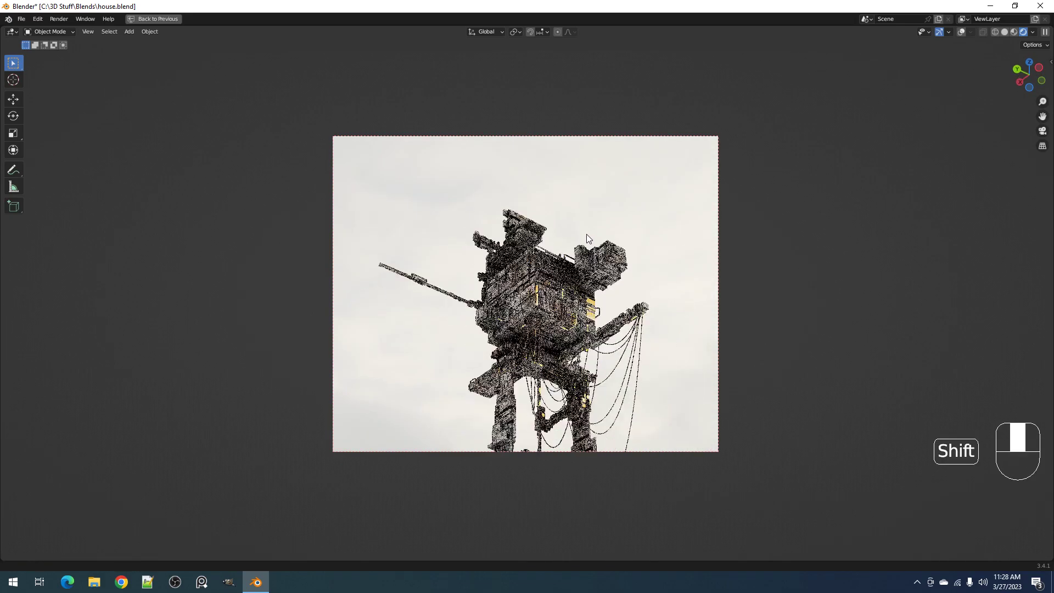
scroll(586, 234, up, 1)
key(z)
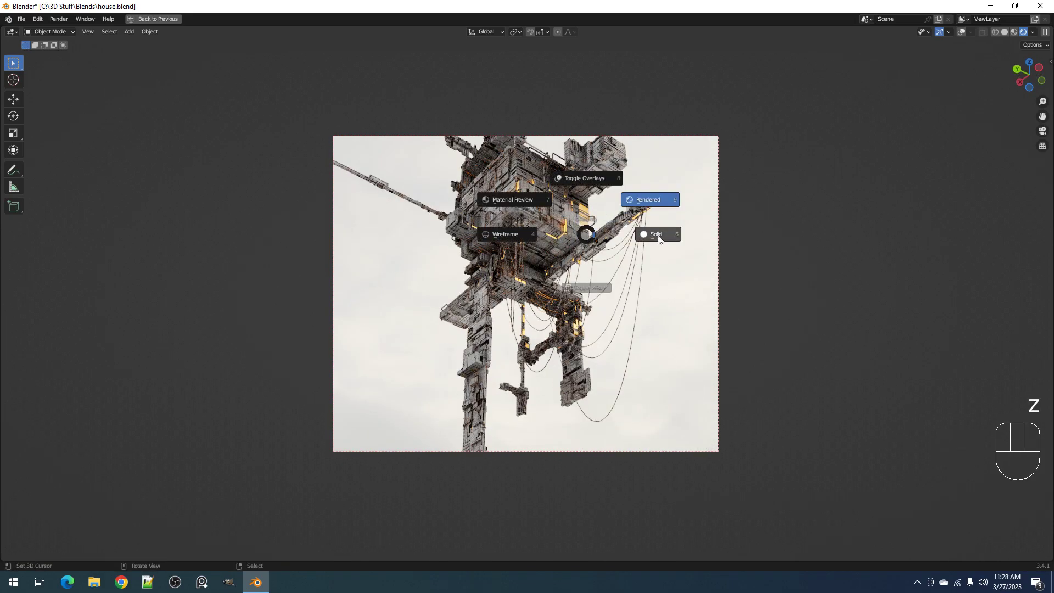
key(Escape)
middle_drag(559, 258, 587, 279)
shift+middle_drag(561, 203, 566, 281)
scroll(566, 281, up, 2)
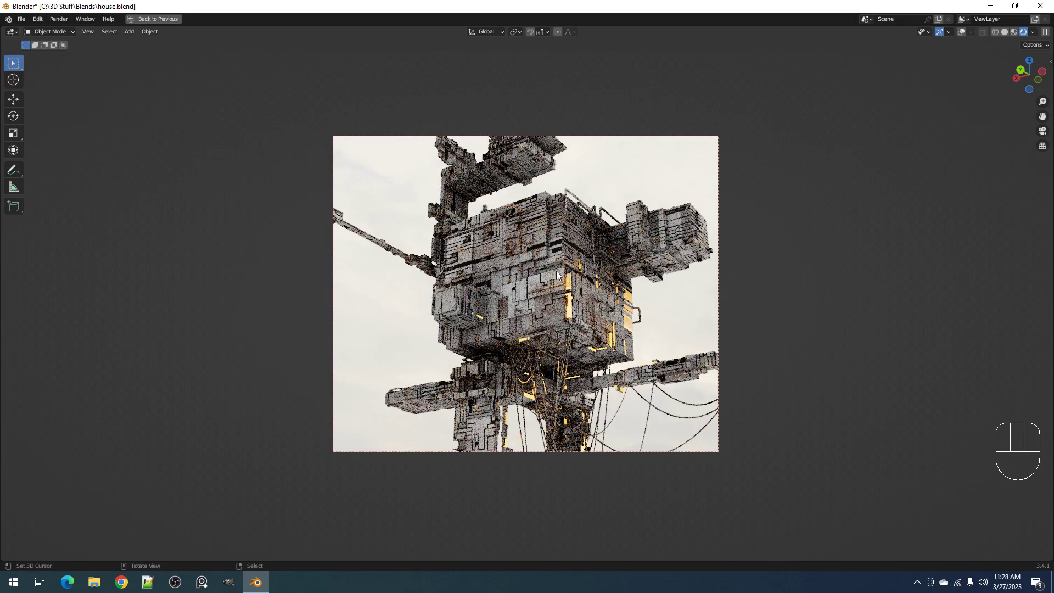
Return the viewport to solid shading and clear the render region
key(z)
click(679, 272)
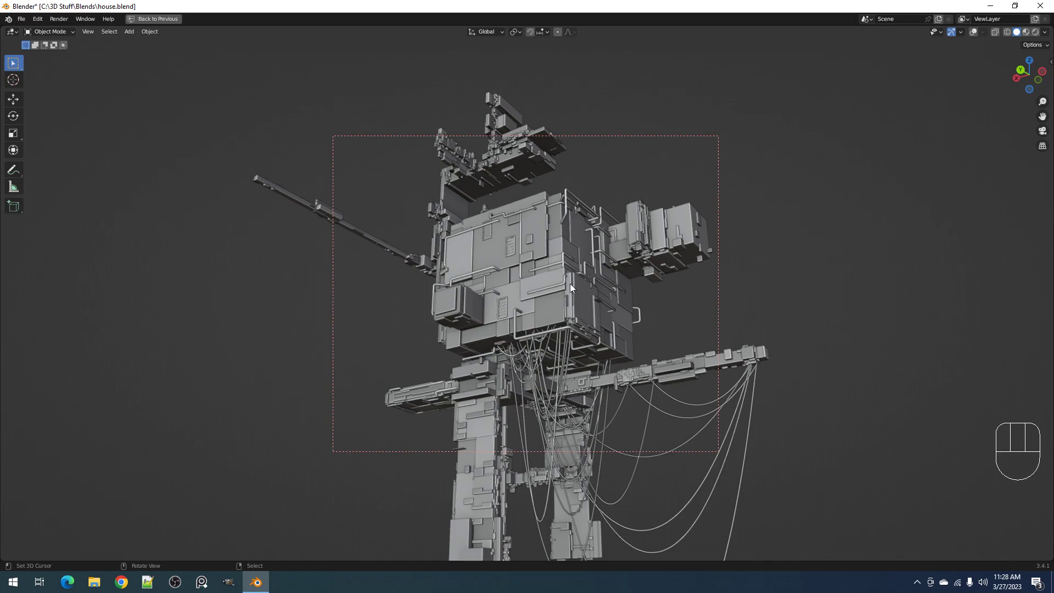
scroll(570, 282, down, 5)
middle_drag(566, 229, 644, 301)
scroll(636, 299, up, 3)
scroll(635, 296, up, 1)
shift+middle_drag(567, 260, 595, 325)
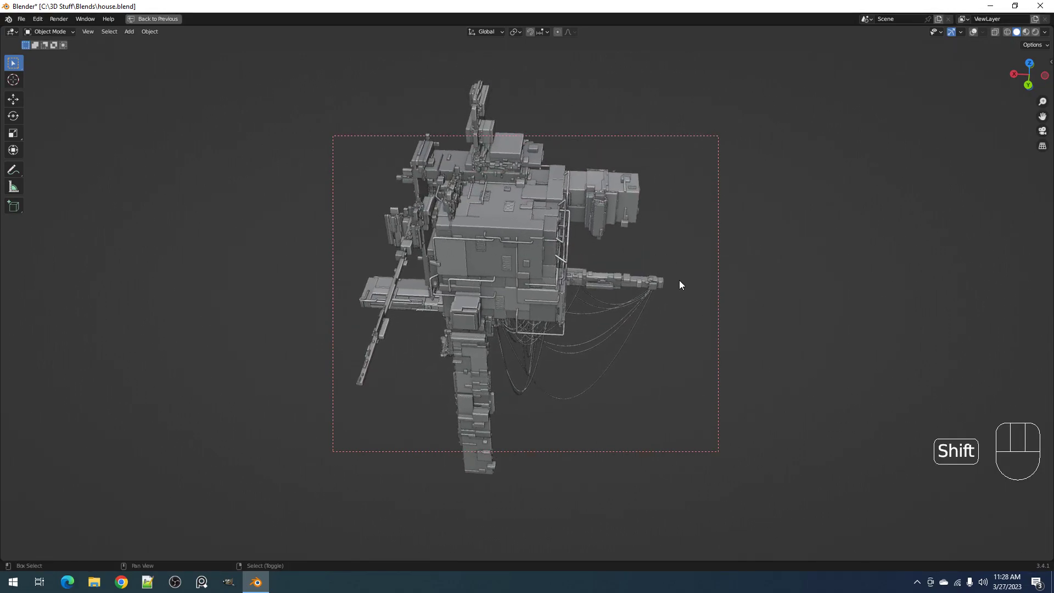
key(ctrl+alt)
key(ctrl+alt+b)
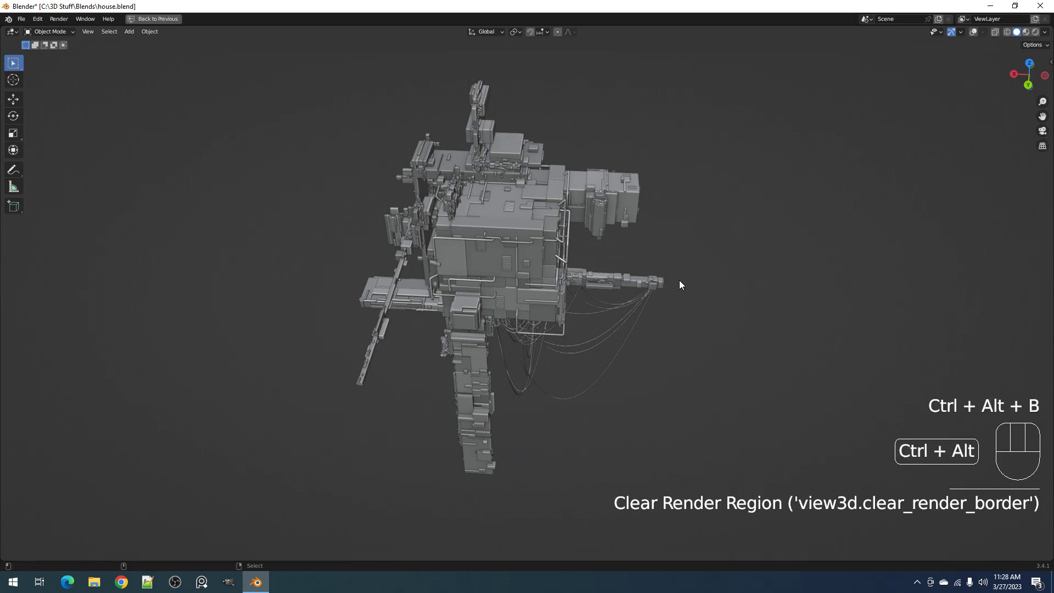
Add a mesh plane in the empty space beside the house and scale it up
scroll(680, 281, down, 3)
shift+middle_drag(733, 319, 684, 244)
middle_drag(684, 244, 588, 304)
scroll(686, 308, down, 4)
scroll(588, 304, up, 3)
key(shift+a)
mouse_move(585, 304)
click(634, 304)
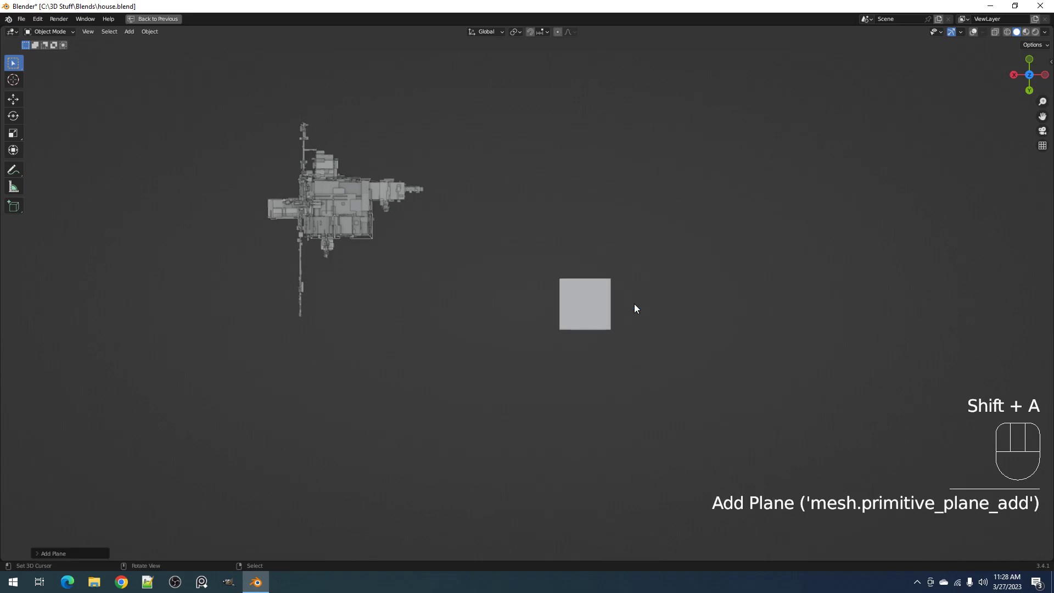
key(s)
click(690, 307)
Restore the full editor layout and create a new material named "bake mat" on the plane
middle_drag(690, 307, 483, 346)
key(ctrl+space)
click(466, 362)
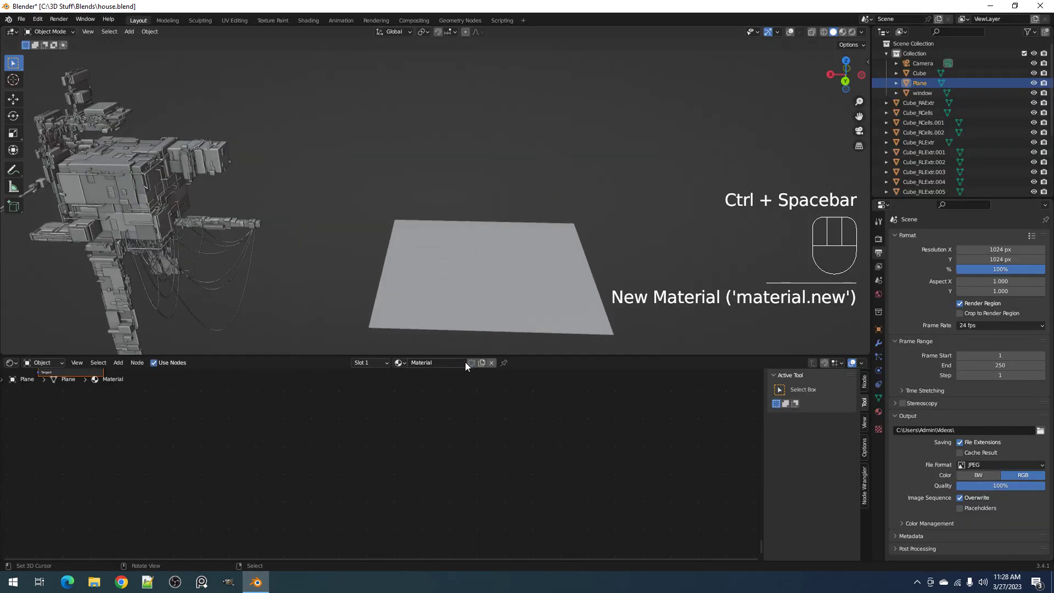
click(420, 363)
text(bake mat)
key(Return)
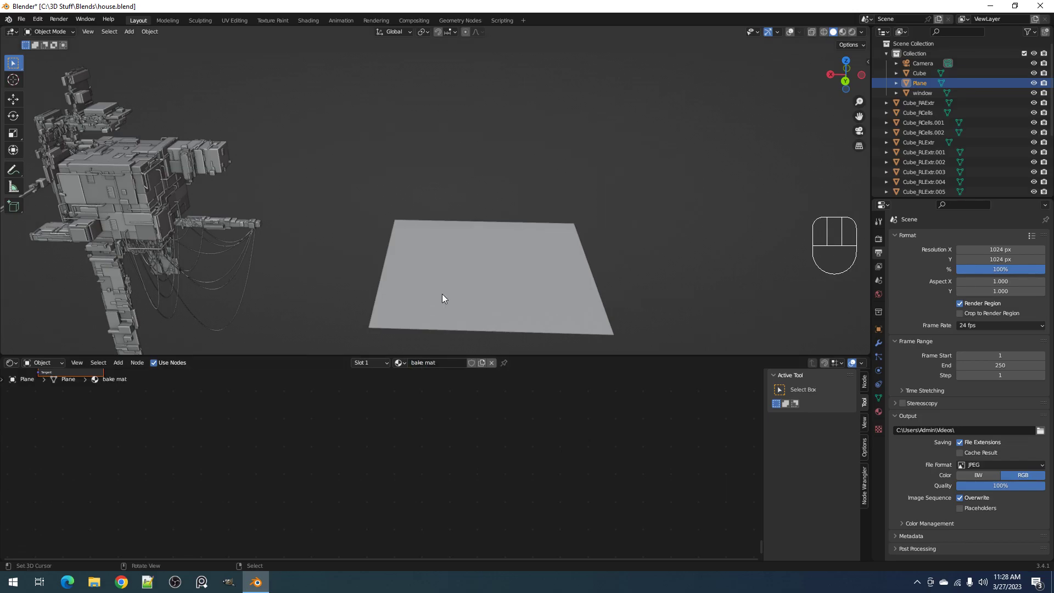
Split the shader editor area in two and turn the new area into an Image Editor
key(a)
key(KP_Decimal)
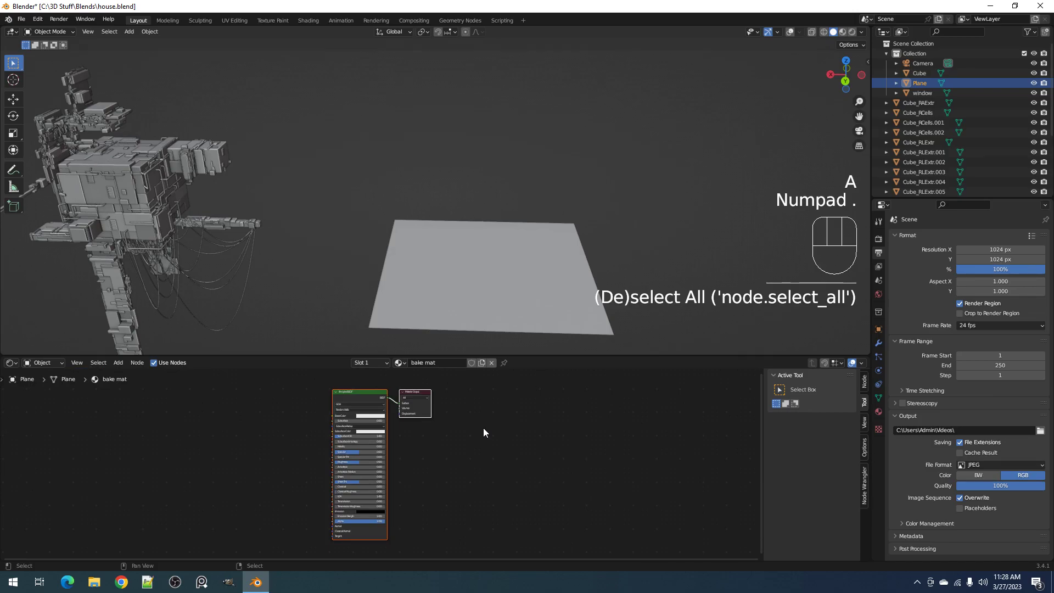
key(alt+a)
drag(869, 359, 584, 376)
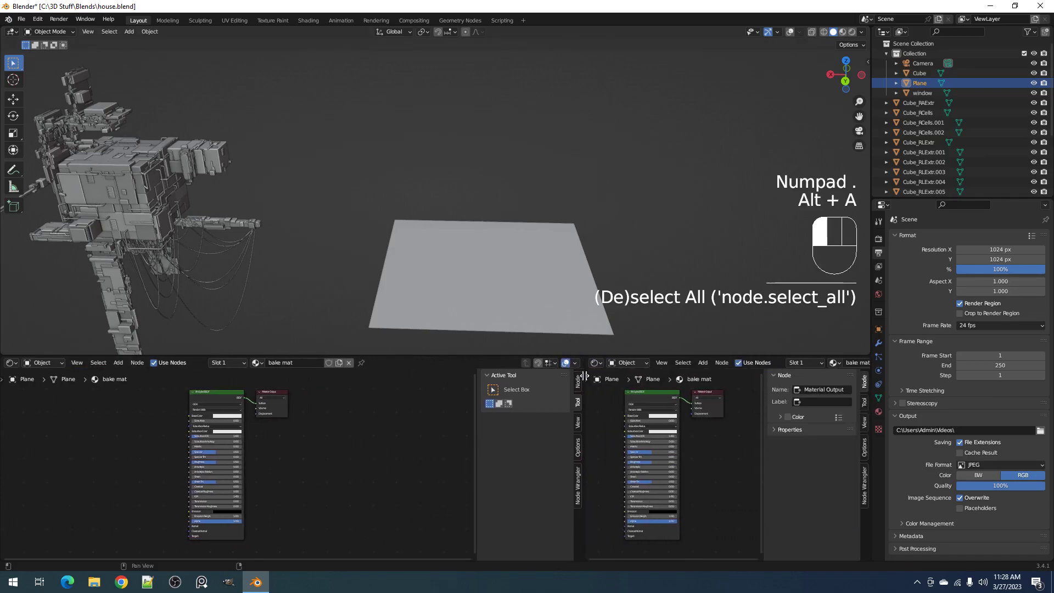
click(594, 363)
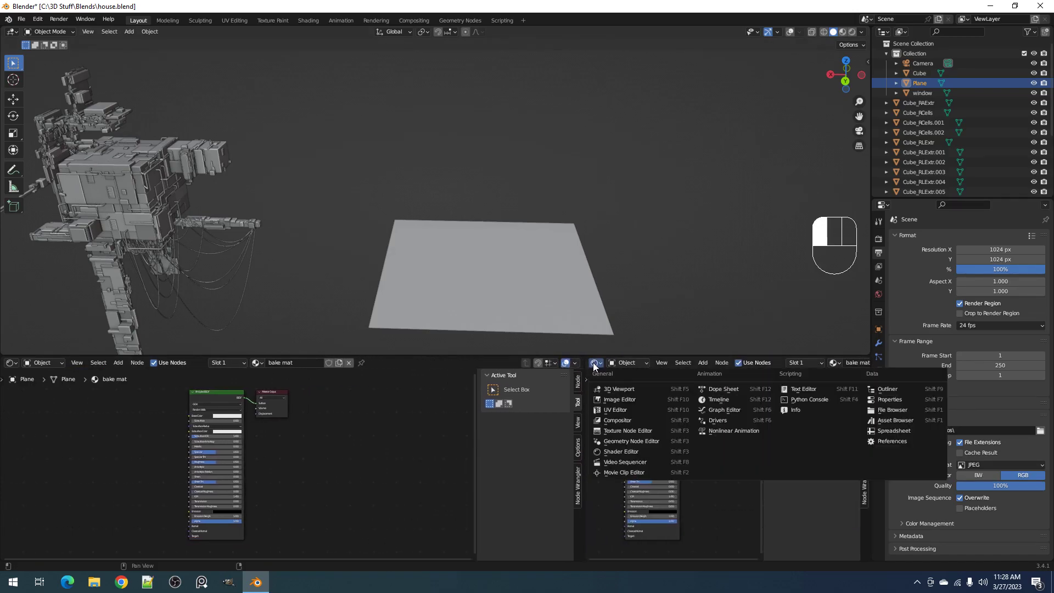
click(607, 400)
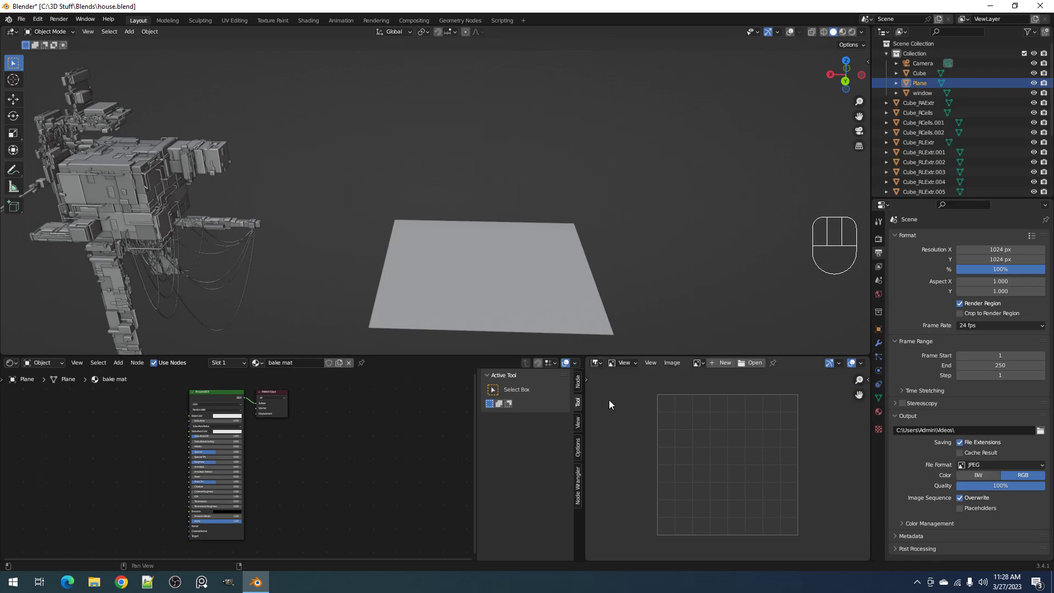
Create a new blank image named "ao" at 2048 x 2048 px
click(722, 363)
click(727, 380)
text(ao)
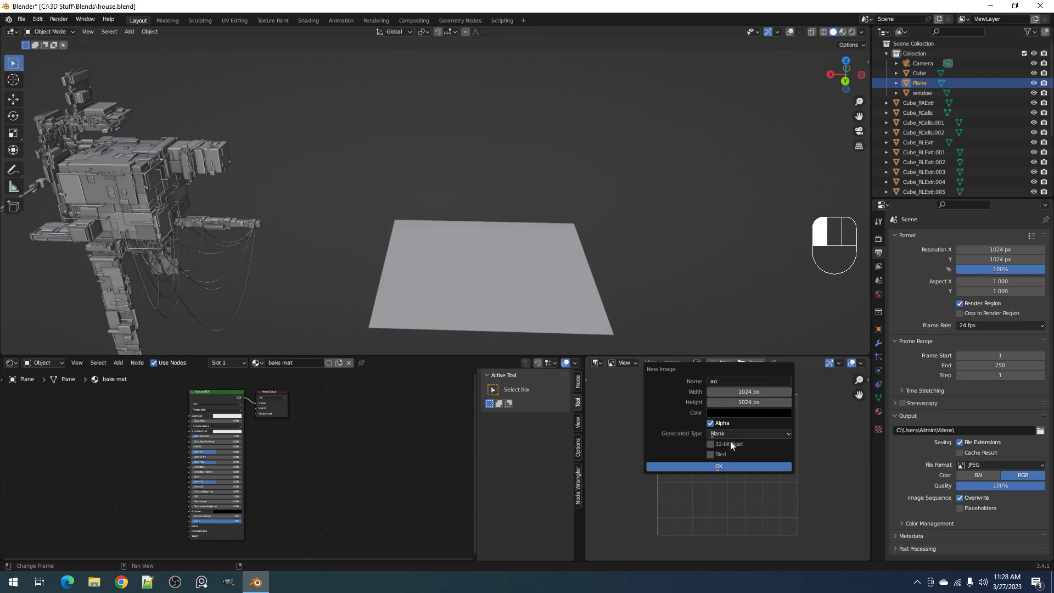
drag(734, 392, 734, 402)
text(2048)
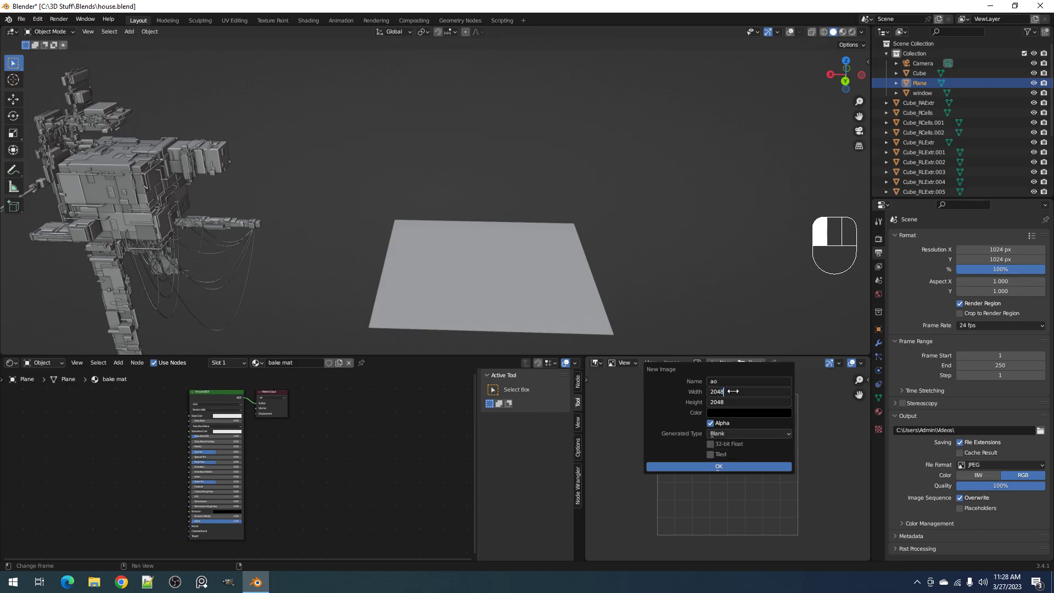
key(Return)
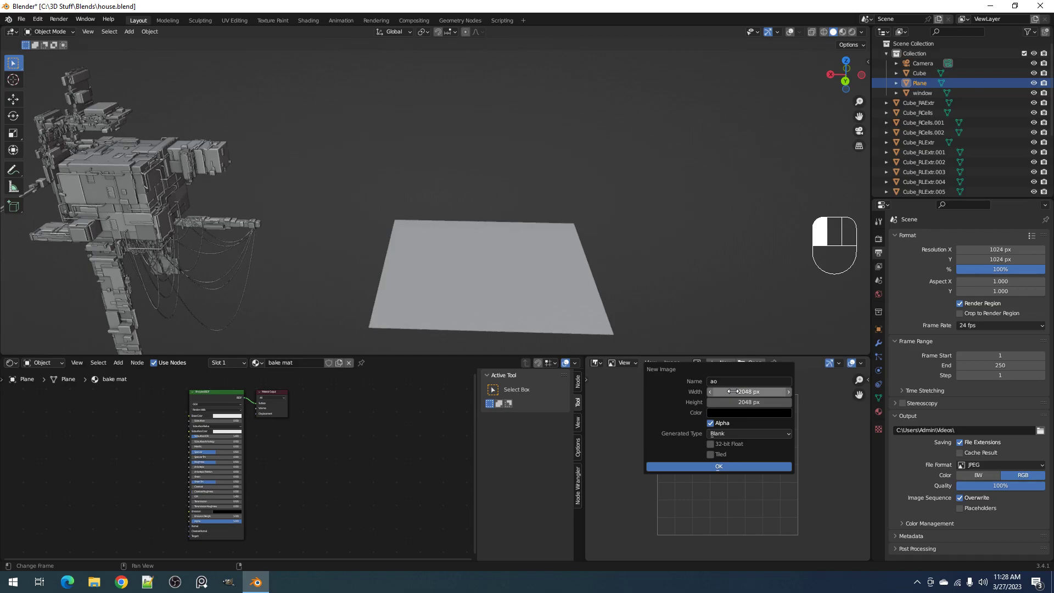
click(730, 465)
Add the "ao" image as a texture node to the bake mat node tree, beside the Principled BSDF
scroll(722, 402, down, 5)
scroll(721, 401, up, 2)
drag(697, 364, 62, 491)
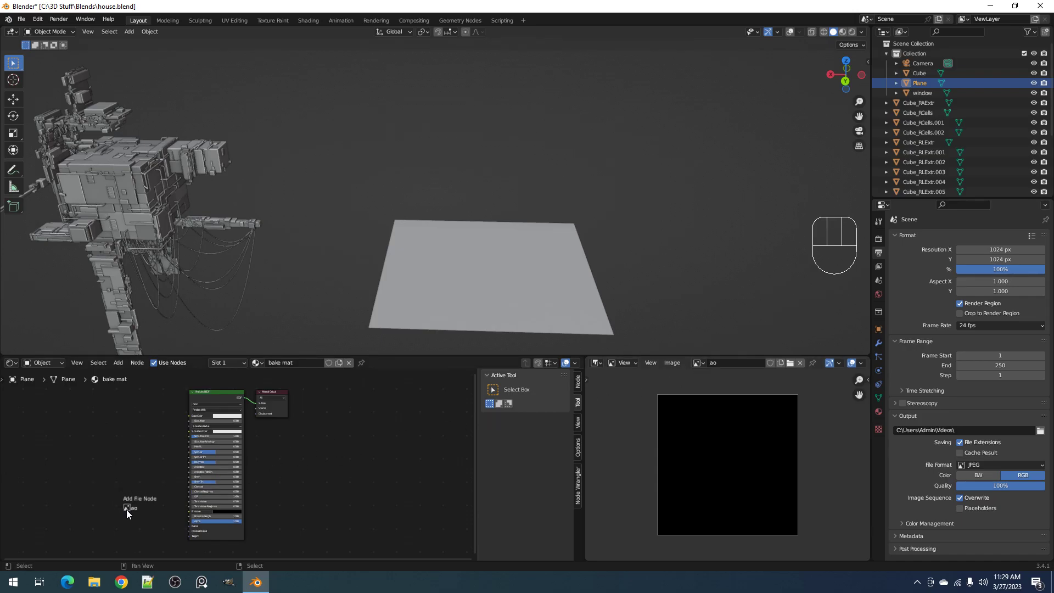
drag(126, 509, 126, 509)
click(489, 316)
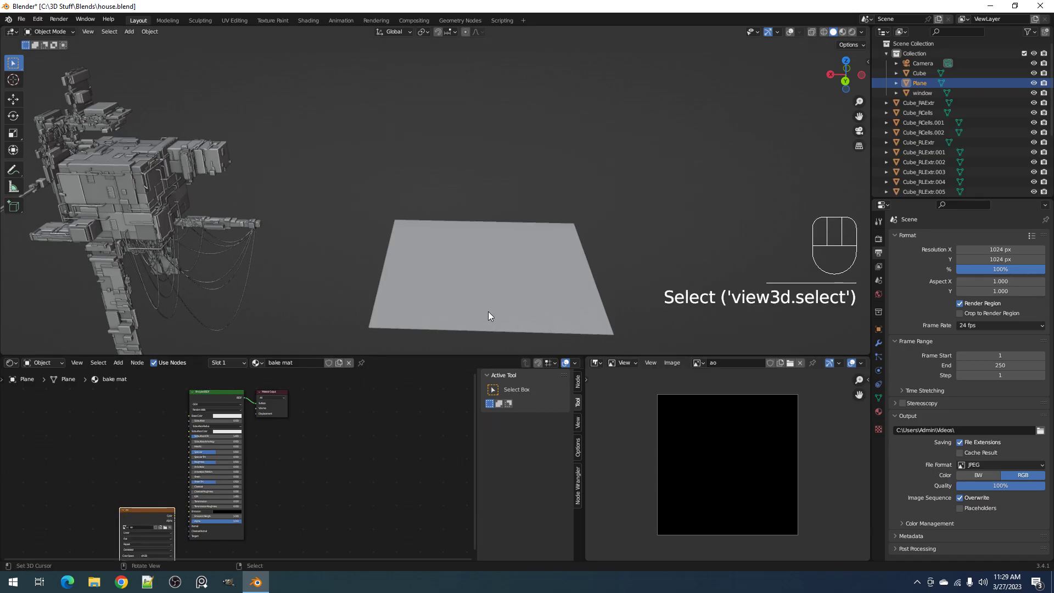
key(g)
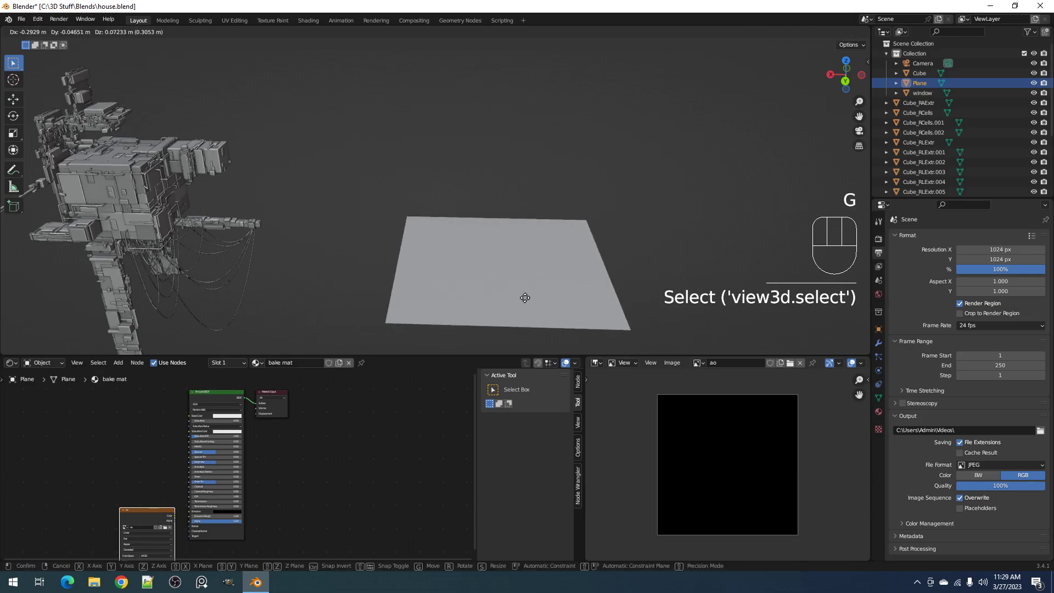
right_click(494, 365)
click(11, 362)
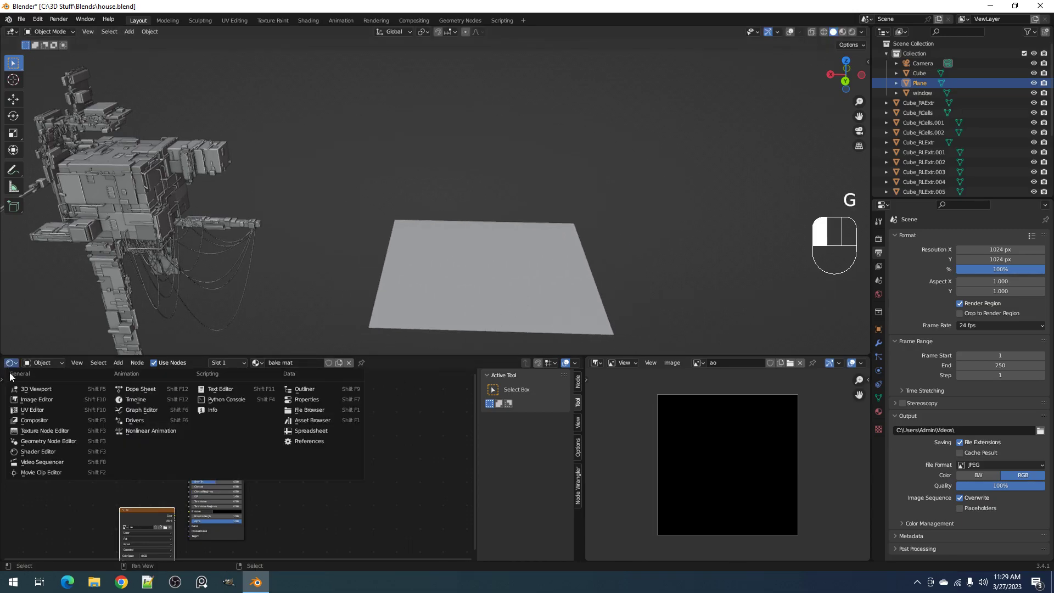
click(24, 452)
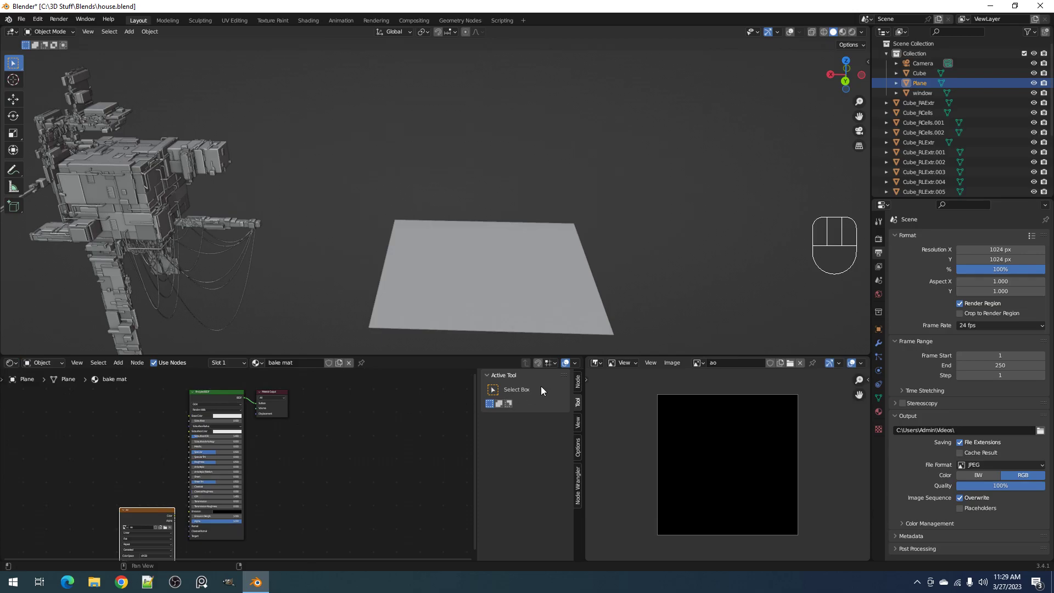
click(595, 362)
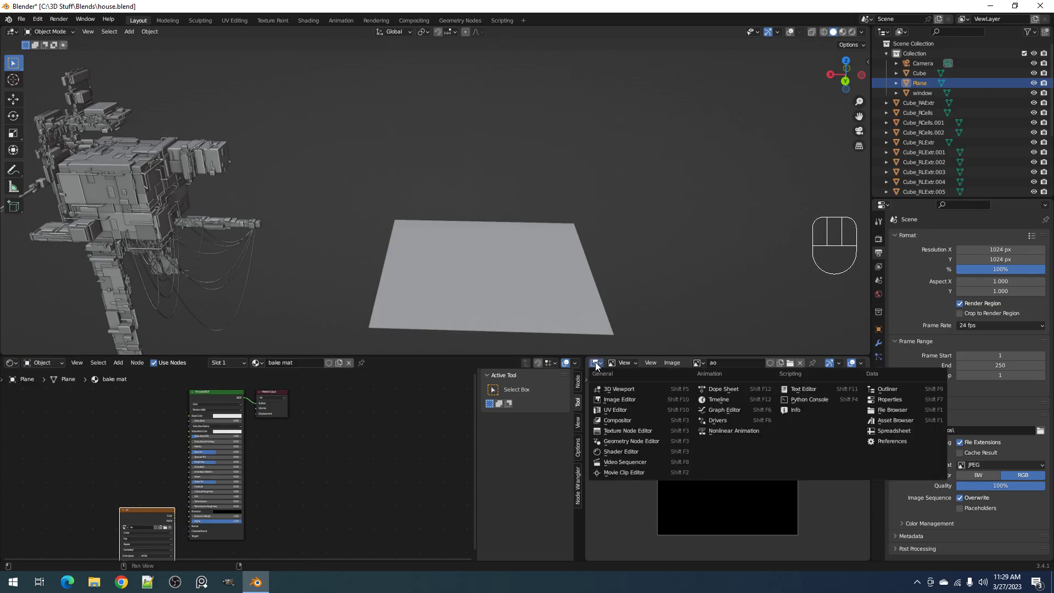
click(607, 398)
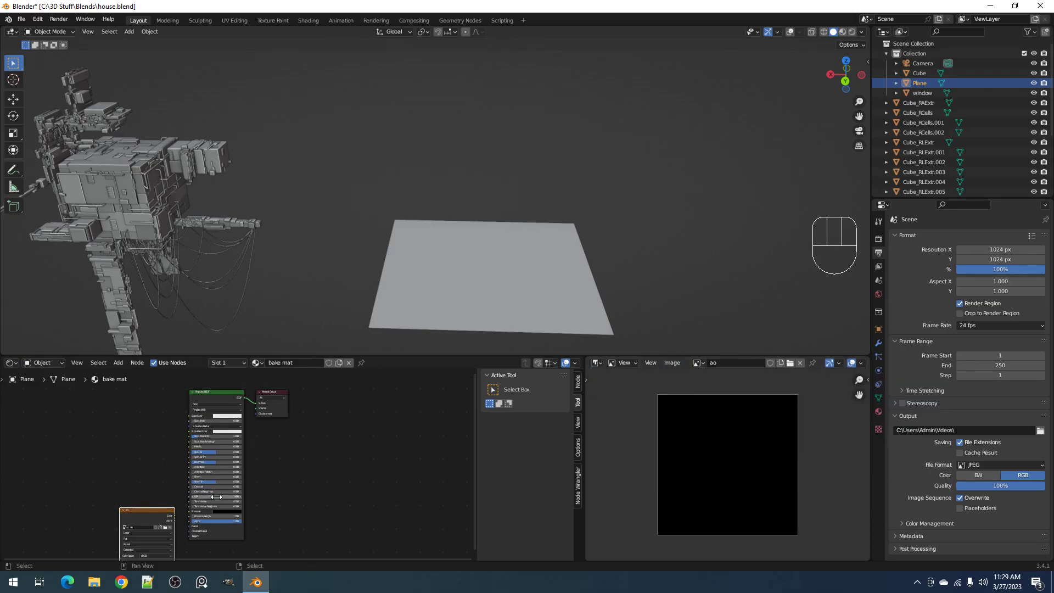
Move the "ao" image texture node further away from the Principled BSDF node, leaving it unconnected
middle_drag(138, 527, 342, 433)
scroll(341, 432, up, 3)
drag(346, 419, 277, 437)
Duplicate the plane upward along Z and remove the bake mat material from the original lower plane
right_click(498, 314)
scroll(498, 312, down, 3)
shift+middle_drag(534, 290, 471, 326)
middle_drag(471, 327, 496, 278)
key(shift+d)
key(z)
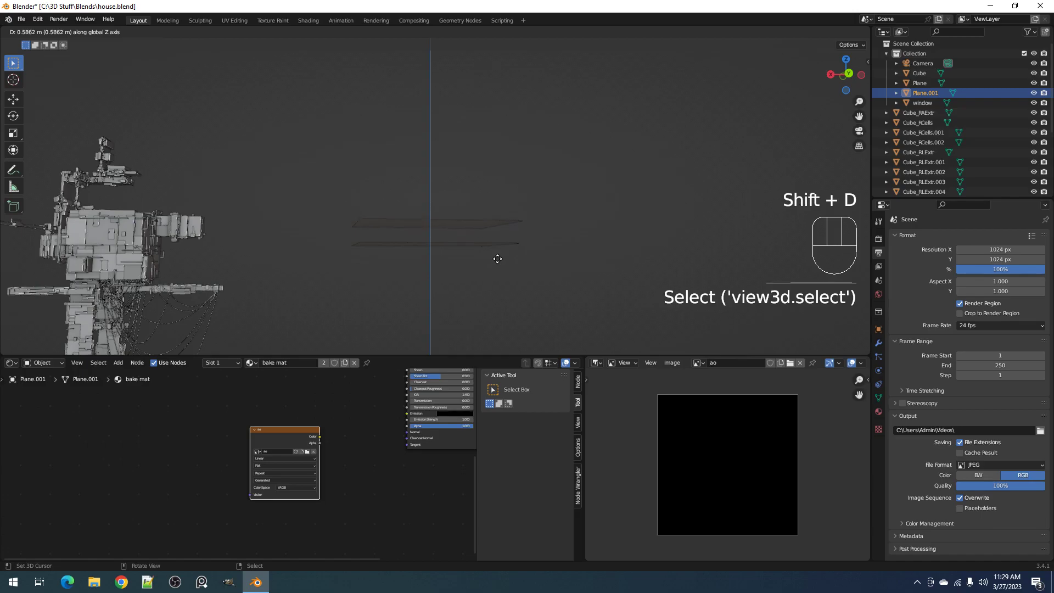
click(497, 264)
right_click(500, 245)
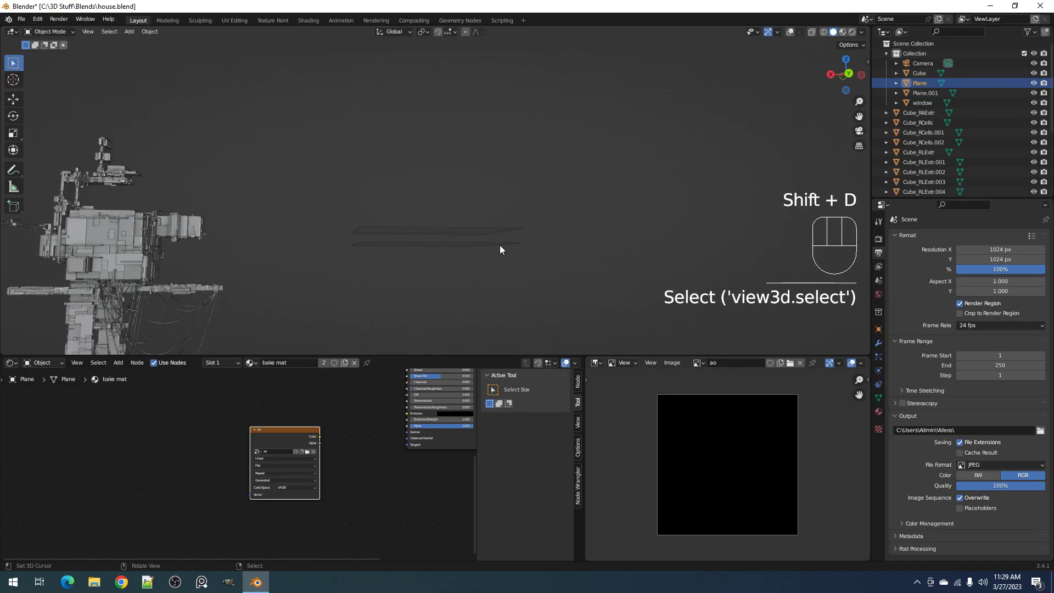
click(356, 363)
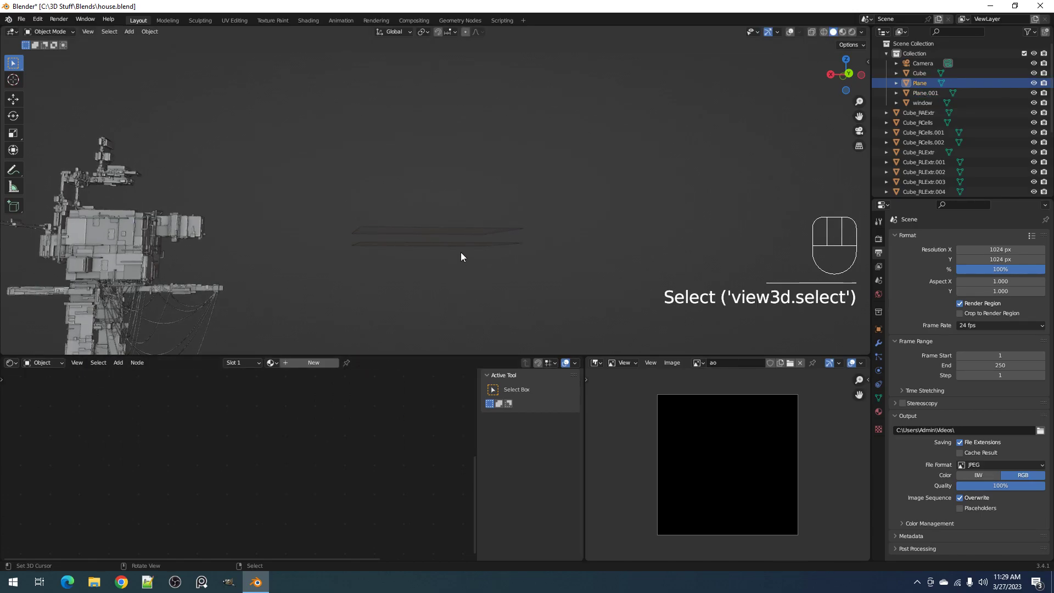
Move the upper plane down along Z, closer to the lower plane
right_click(468, 232)
middle_drag(505, 230, 546, 237)
key(g)
right_click(554, 226)
scroll(601, 239, up, 1)
shift+middle_drag(620, 251, 599, 241)
key(g)
key(z)
click(599, 265)
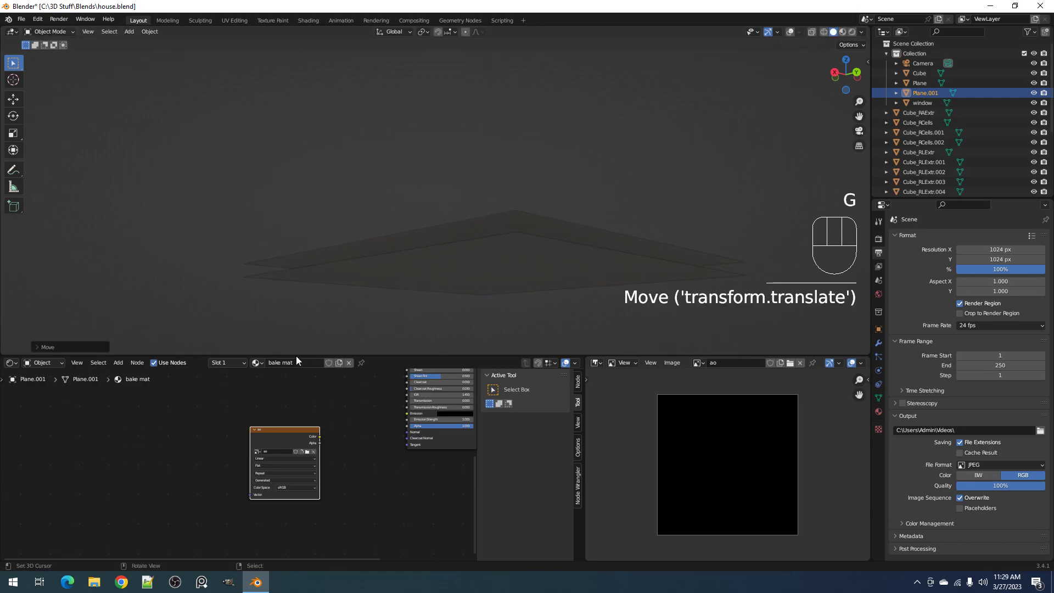
click(515, 274)
key(g)
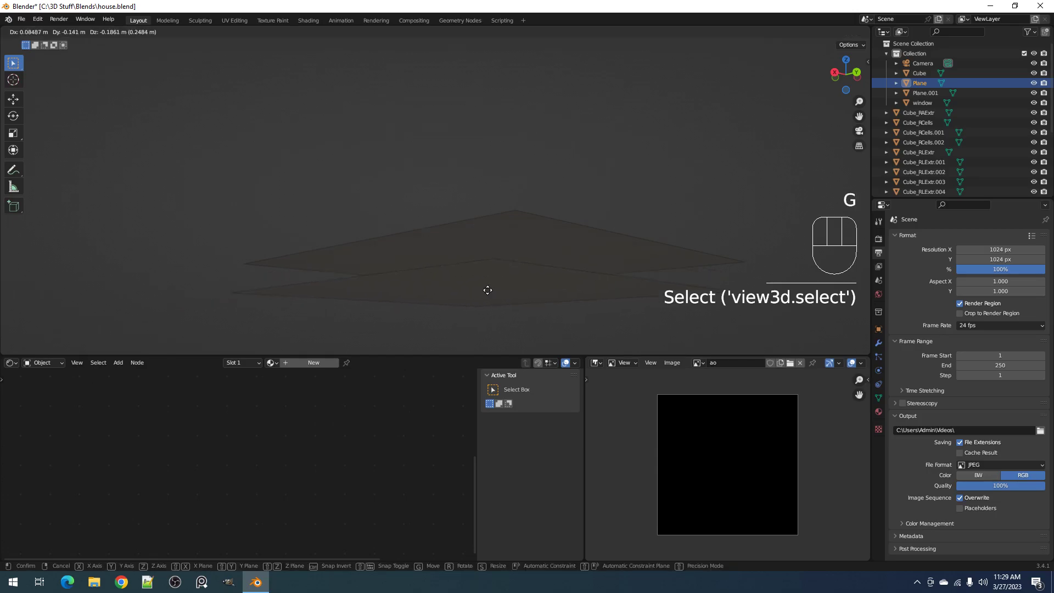
right_click(524, 273)
Hide the upper plane that carries the bake mat material
scroll(525, 272, down, 4)
middle_drag(525, 272, 500, 244)
click(500, 244)
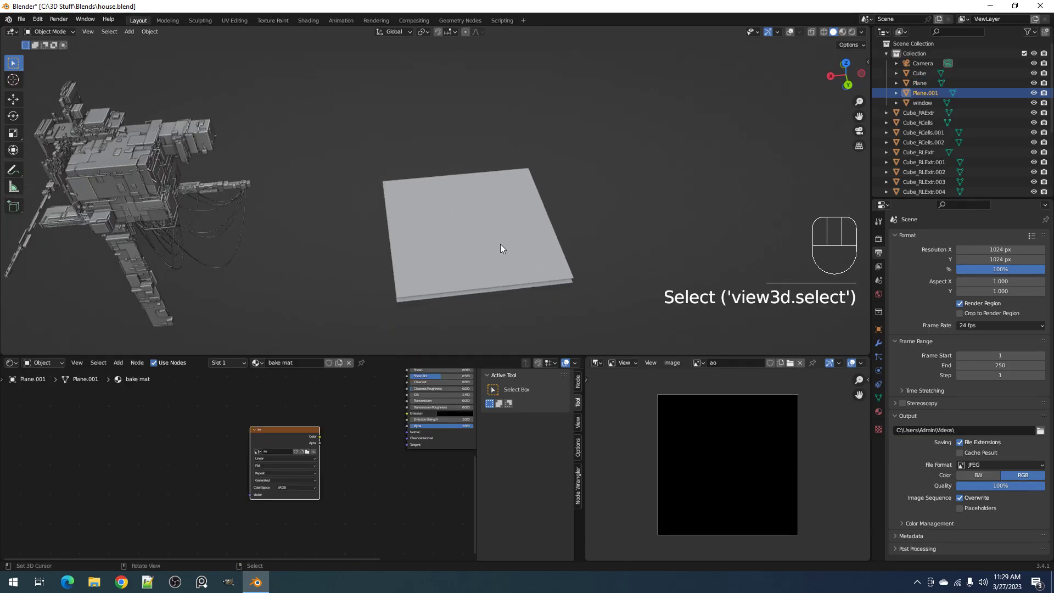
key(h)
Maximize the 3D viewport and open the lower plane for mesh editing in top view with overlays shown
key(ctrl+space)
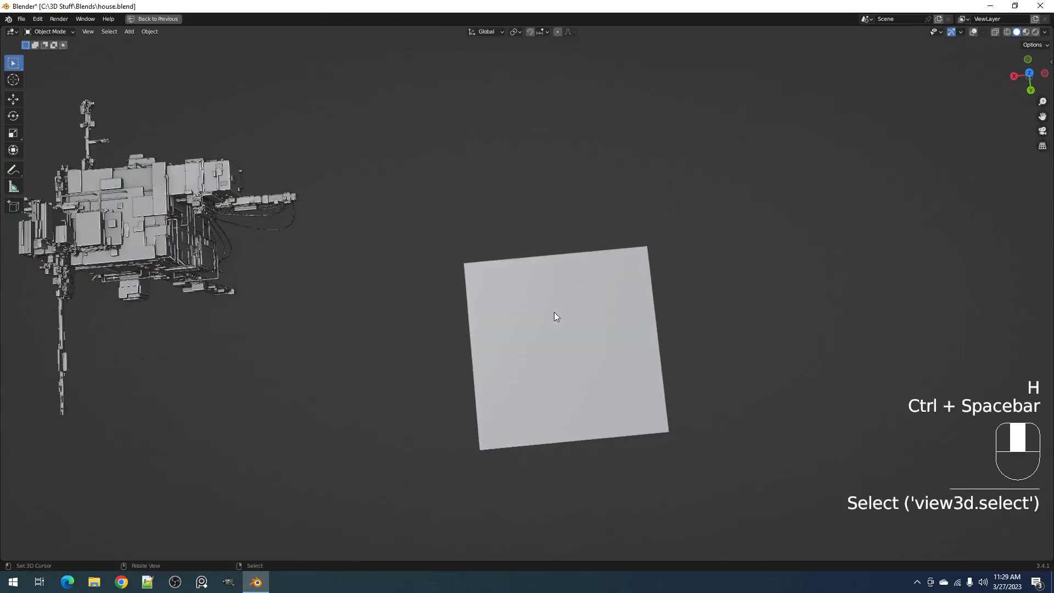
key(Tab)
key(shift+alt+z)
alt+middle_drag(554, 312, 480, 283)
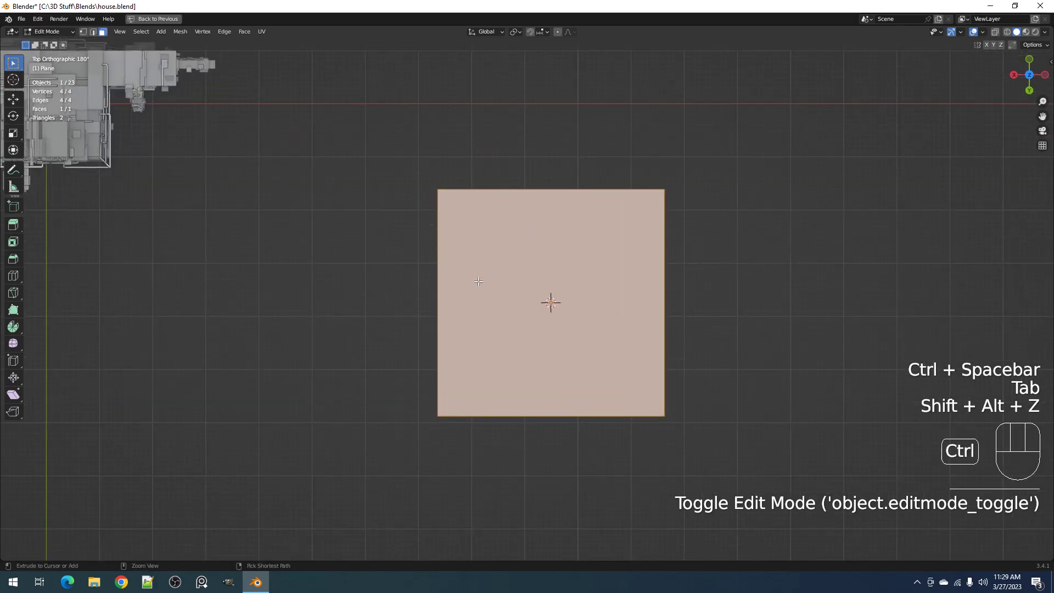
key(ctrl+r)
click(445, 280)
click(445, 280)
key(ctrl+z)
key(3)
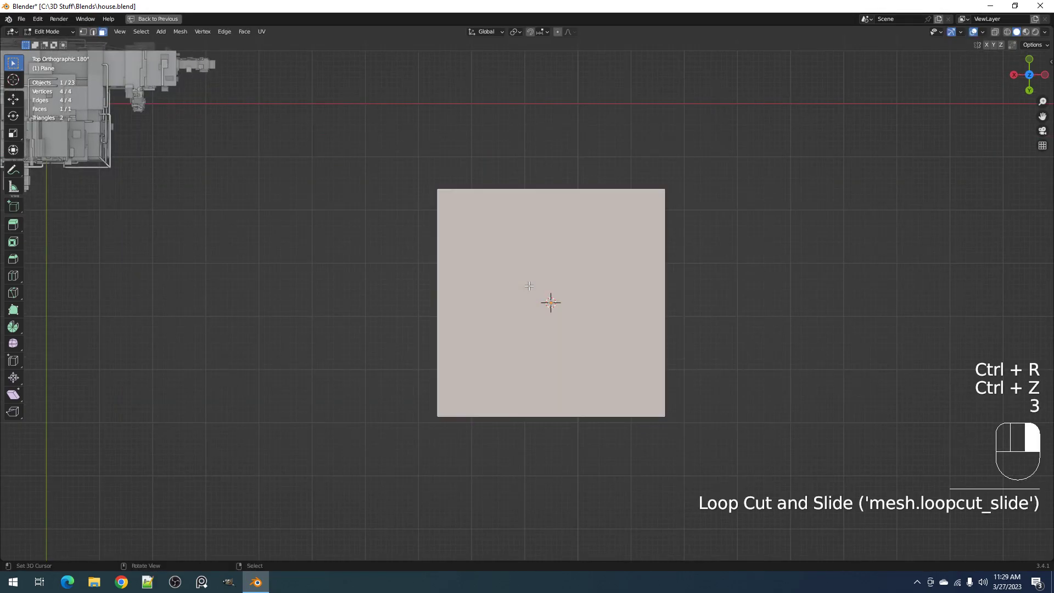
key(ctrl+shift+x)
click(710, 216)
middle_drag(703, 297, 654, 275)
click(653, 275)
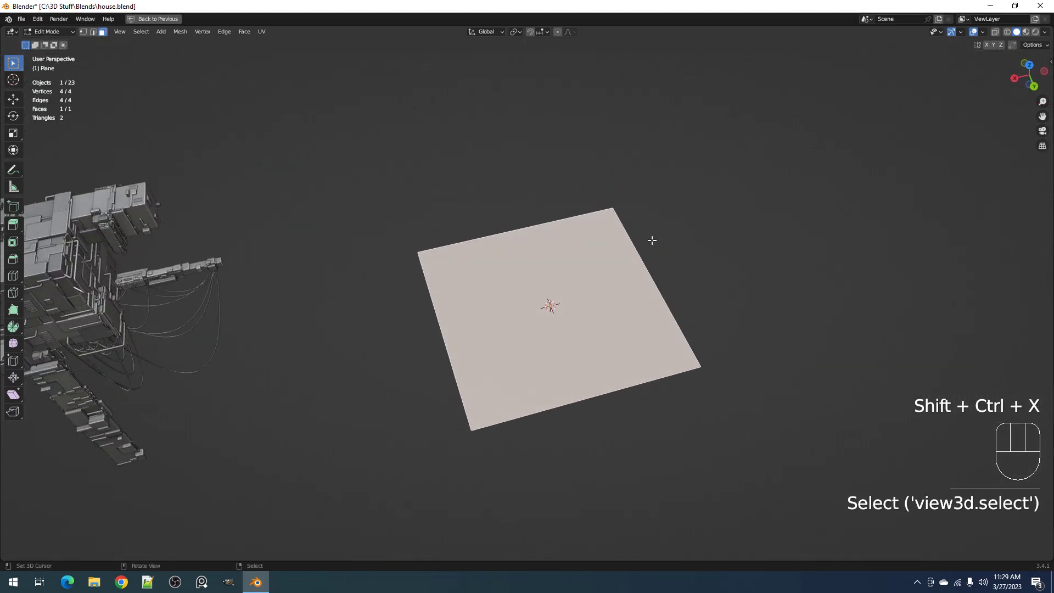
Cut the whole plane with Grid Project using 10 uniform cuts and a 40% random percentage
key(ctrl+shift+x)
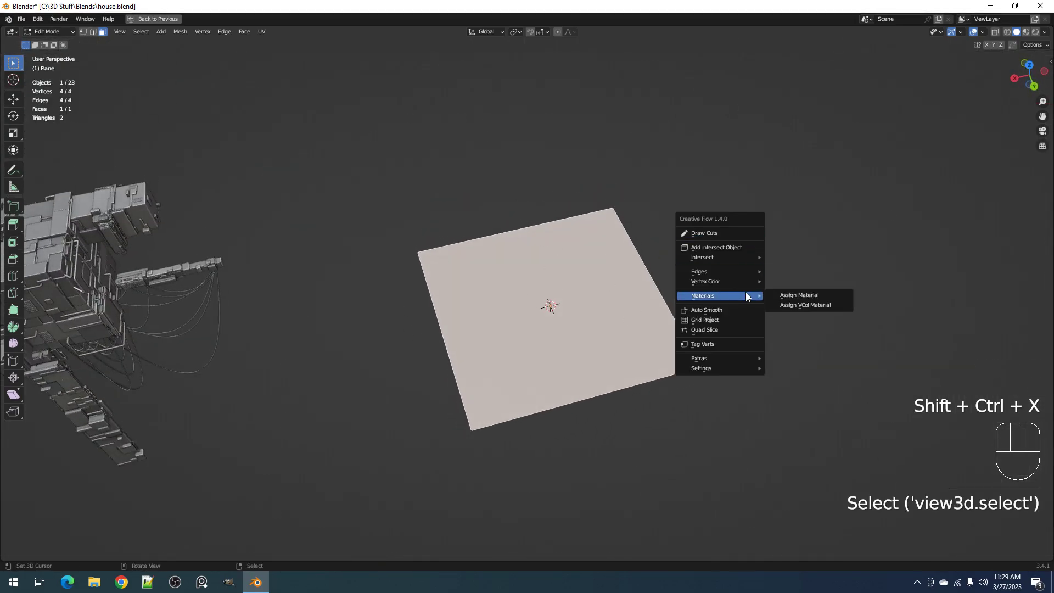
click(737, 319)
drag(827, 418, 796, 418)
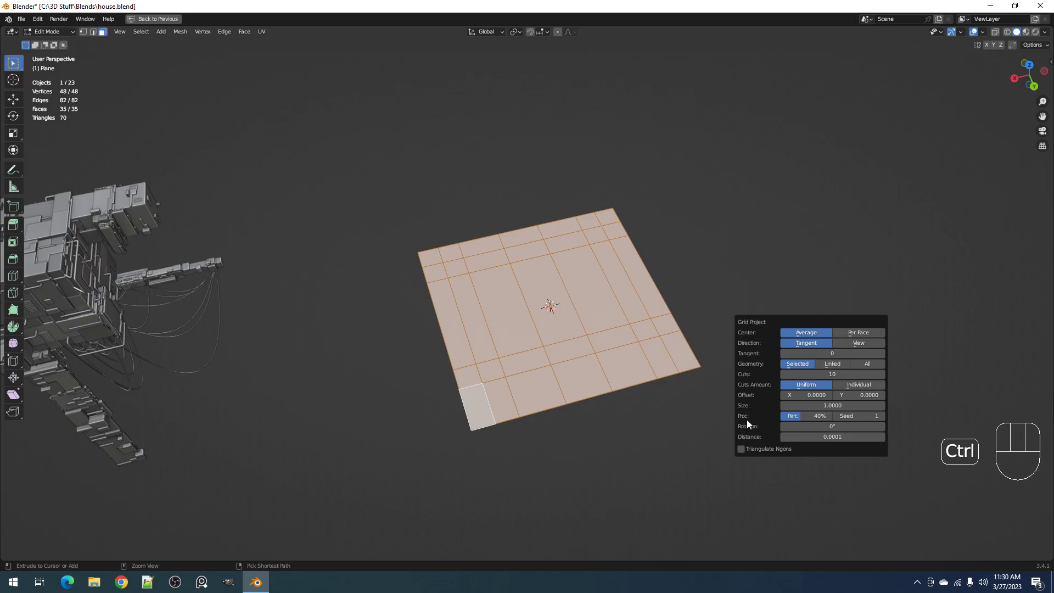
Try different Grid Project seeds and keep one that divides the plane into five by three faces
ctrl+scroll(861, 414, up, 3)
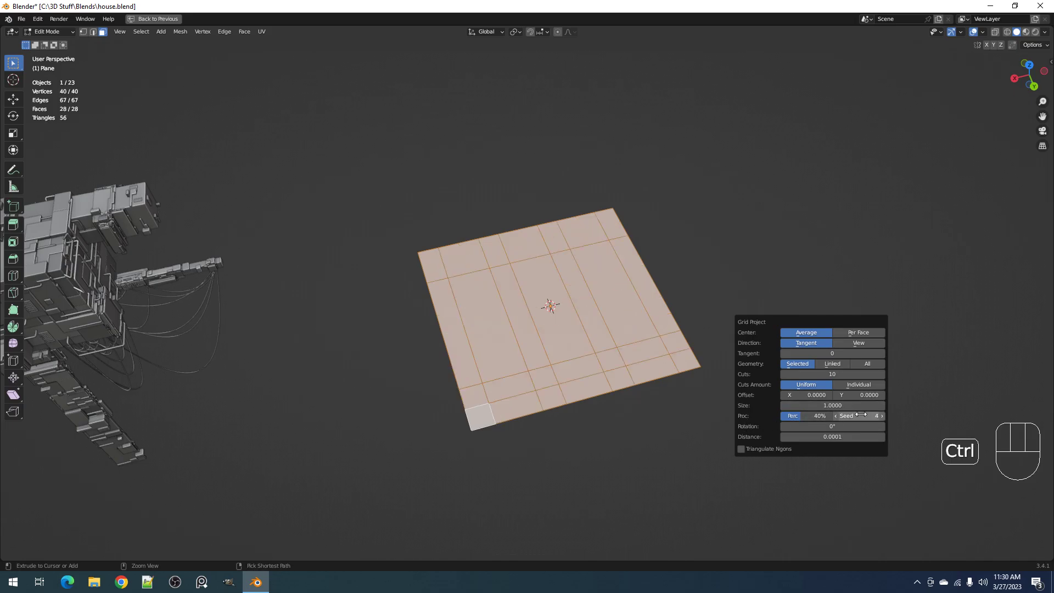
ctrl+scroll(861, 414, up, 1)
ctrl+scroll(861, 415, down, 1)
ctrl+scroll(861, 414, down, 1)
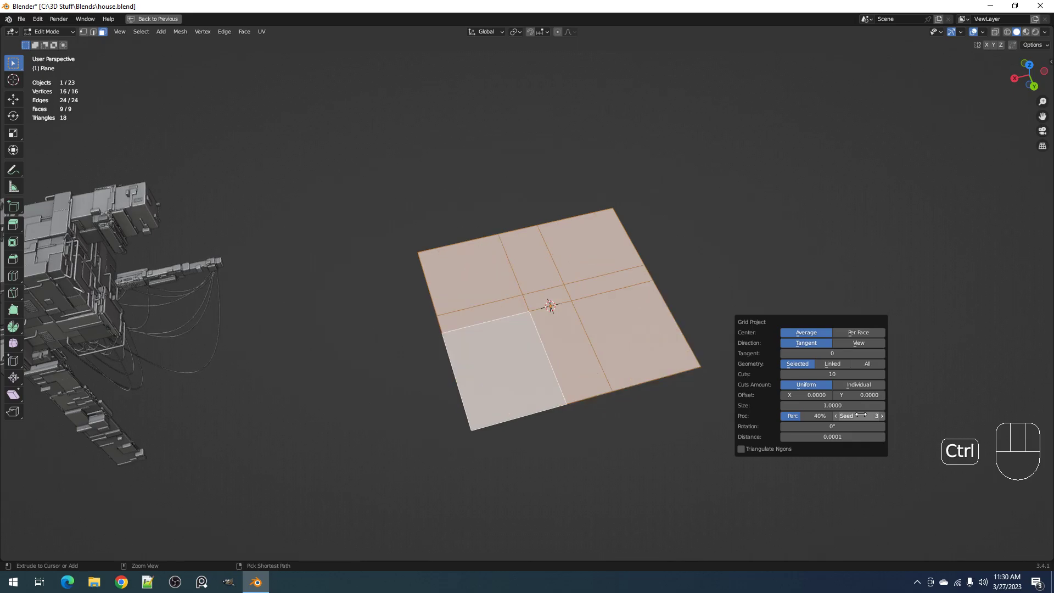
ctrl+scroll(861, 414, up, 7)
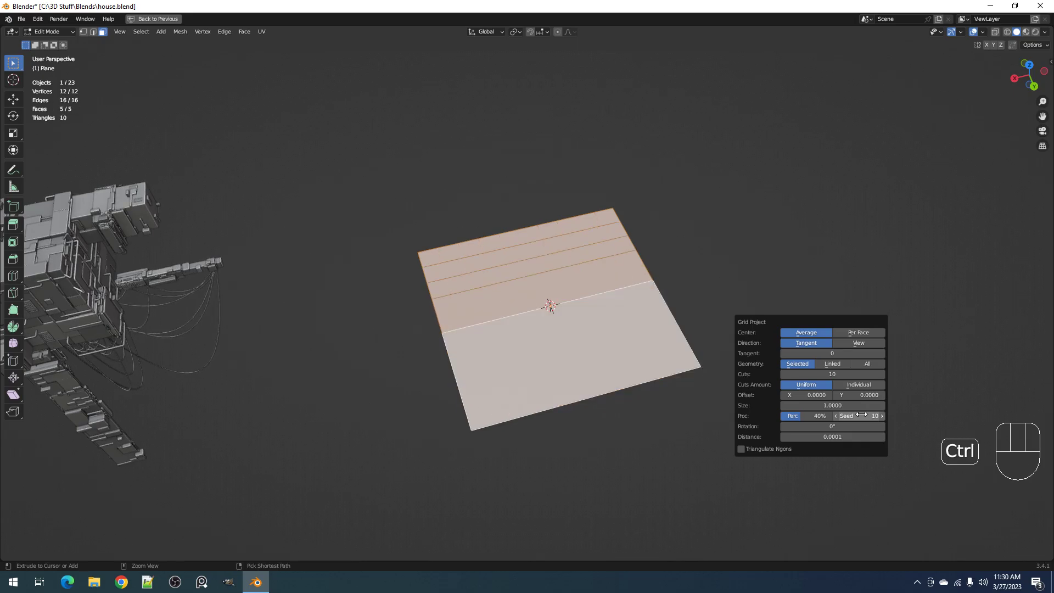
ctrl+scroll(861, 414, up, 2)
ctrl+scroll(861, 414, up, 4)
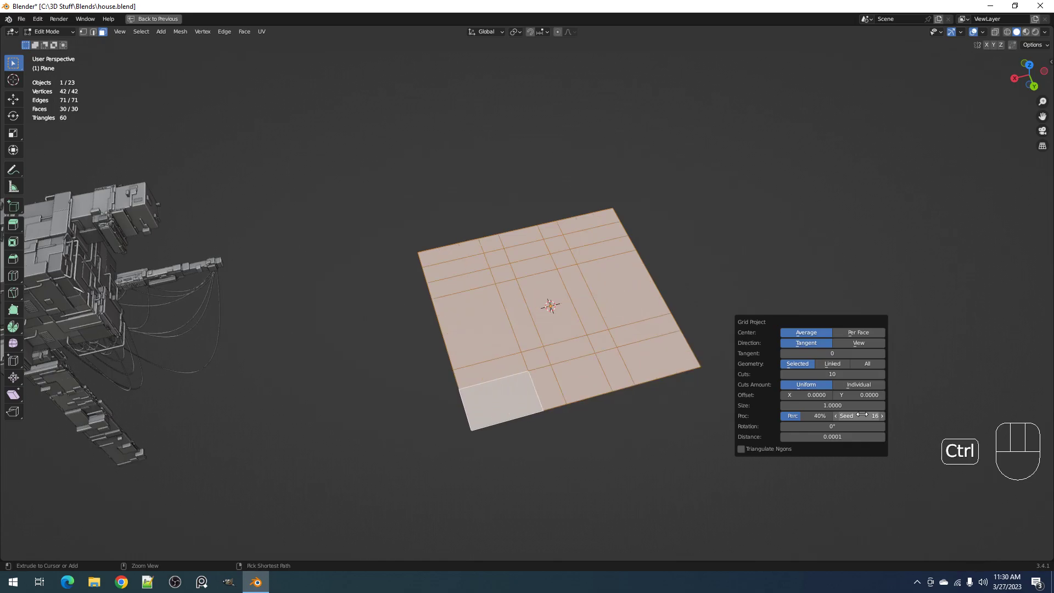
ctrl+scroll(861, 415, down, 3)
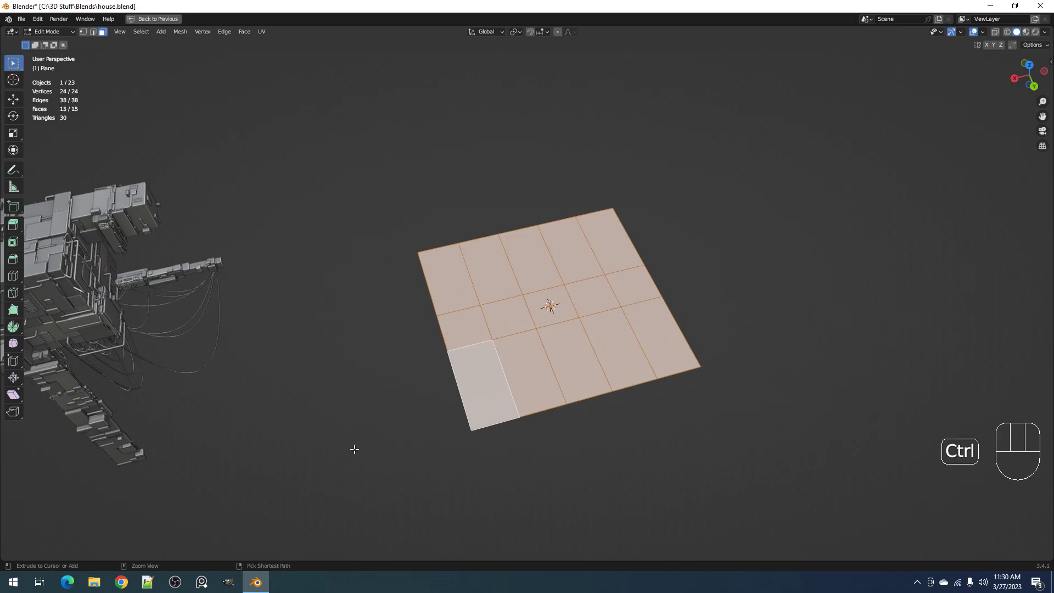
key(alt+a)
middle_drag(604, 313, 624, 300)
key(a)
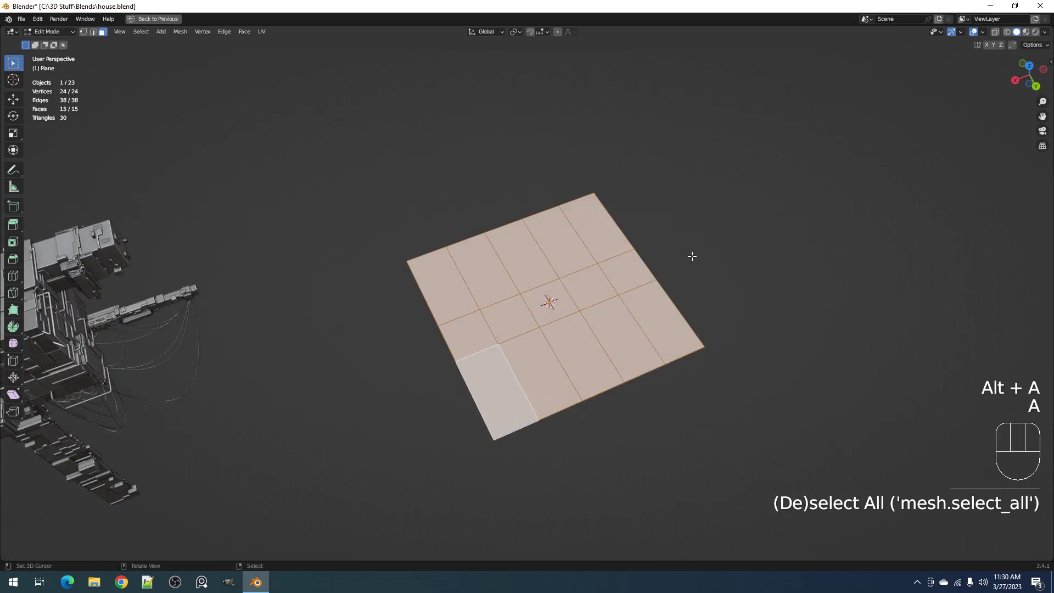
Run Random Loop Extrude on the plane in object mode with loops 1, 2 and 3 enabled and 12 subdivision cuts
key(Tab)
shift+middle_drag(717, 245, 706, 266)
scroll(708, 270, up, 1)
key(shift+q)
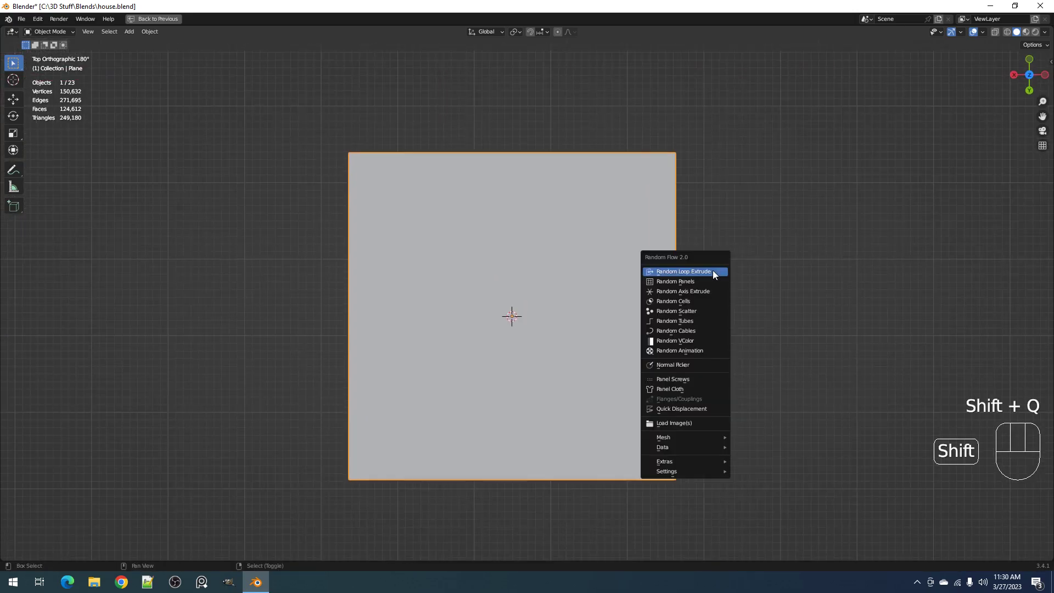
click(712, 271)
click(730, 234)
shift+click(768, 229)
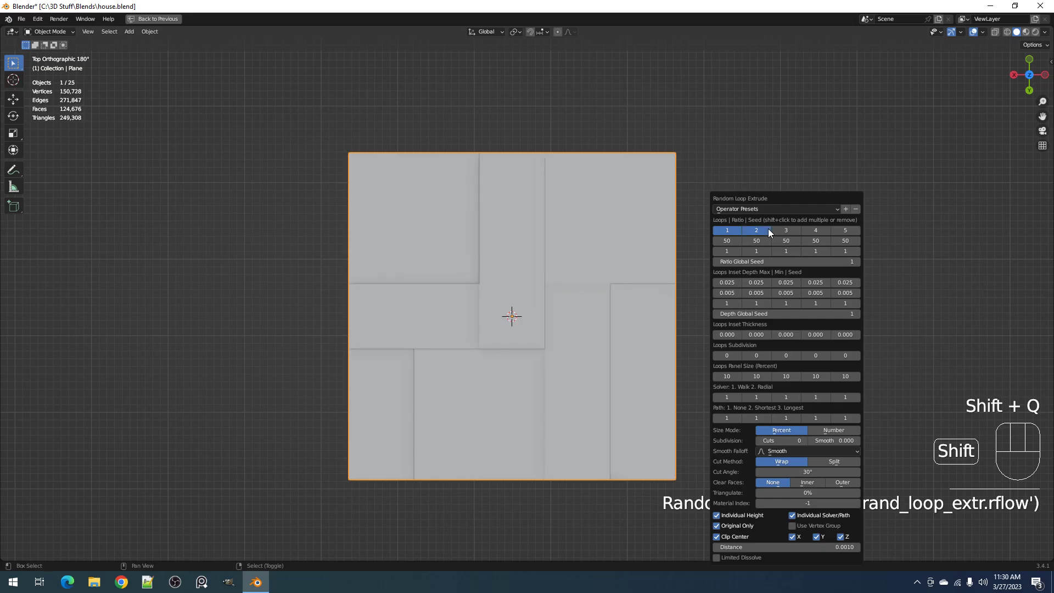
shift+click(786, 232)
drag(783, 439, 823, 440)
Set the panel size of loops 1, 2 and 3 to 1 percent
click(727, 376)
text(1)
key(Return)
click(756, 377)
text(1)
key(Return)
click(780, 376)
text(1)
key(Return)
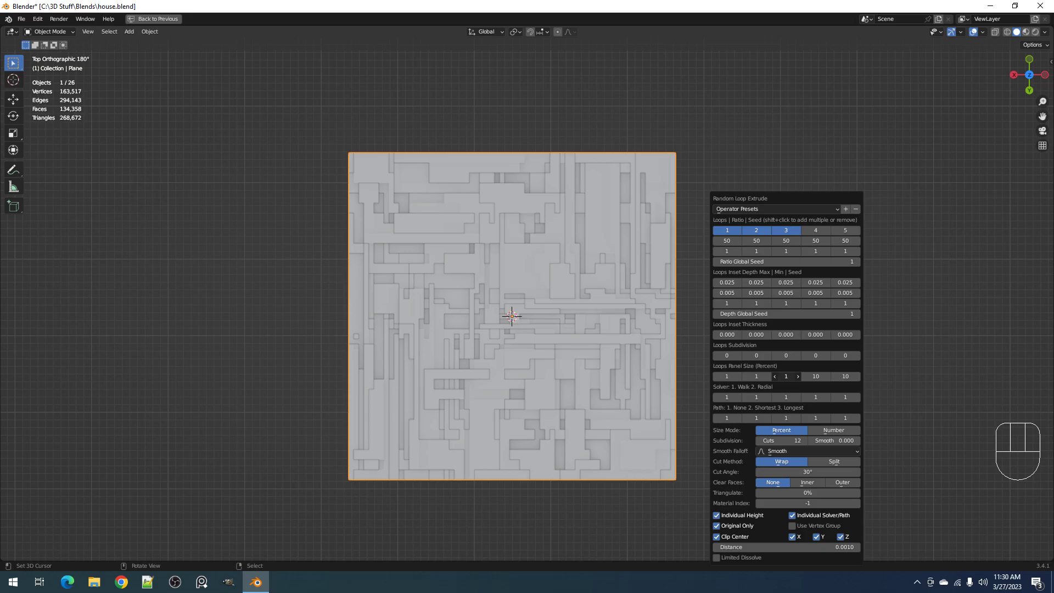
Try a small inset thickness on the first extrusion loop, revert it to 0.000 and inspect the panels
scroll(562, 251, up, 1)
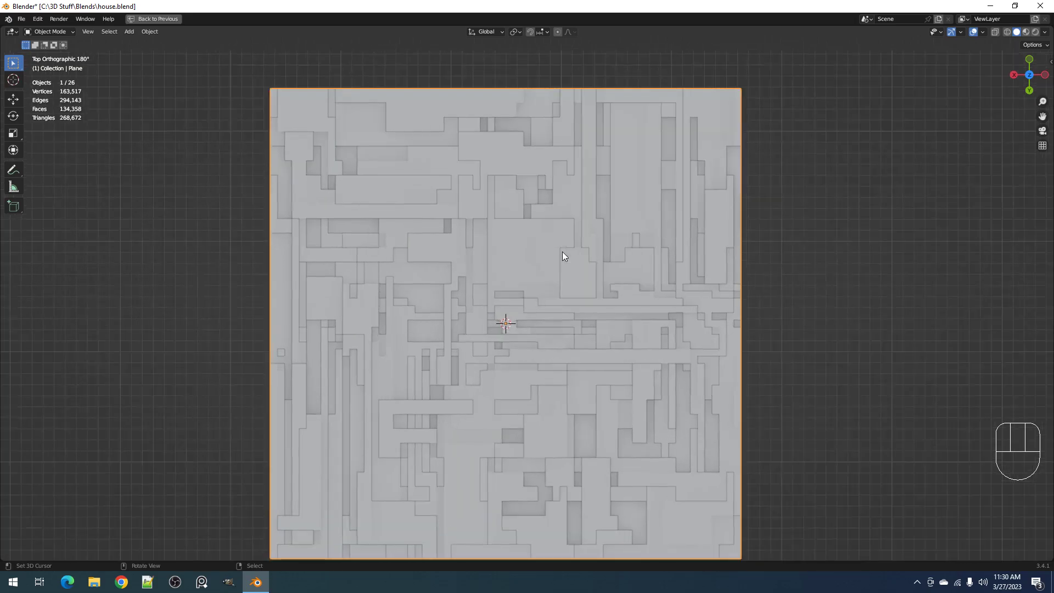
key(F9)
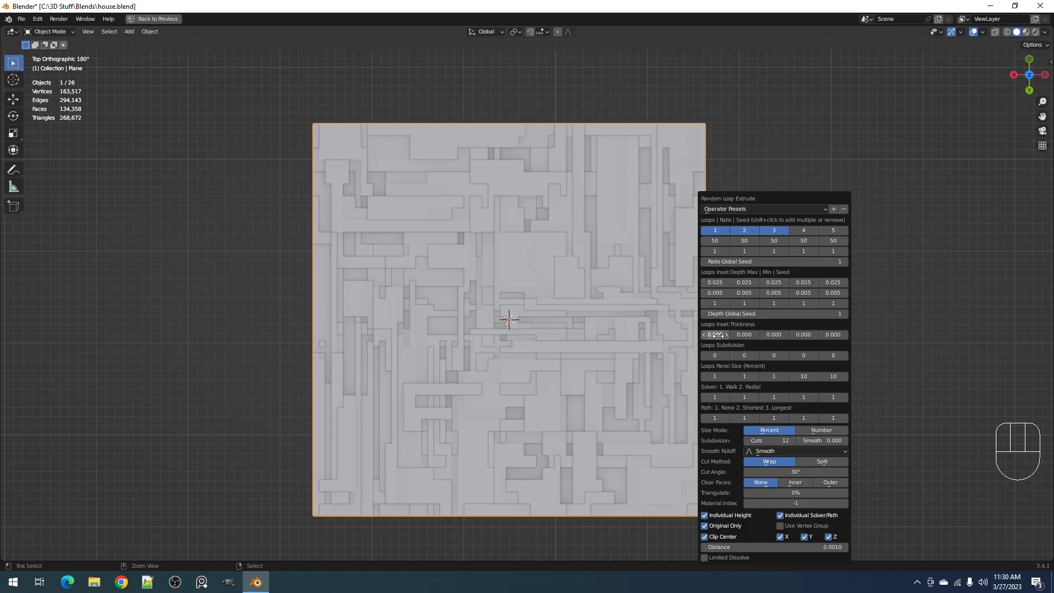
ctrl+scroll(720, 335, up, 1)
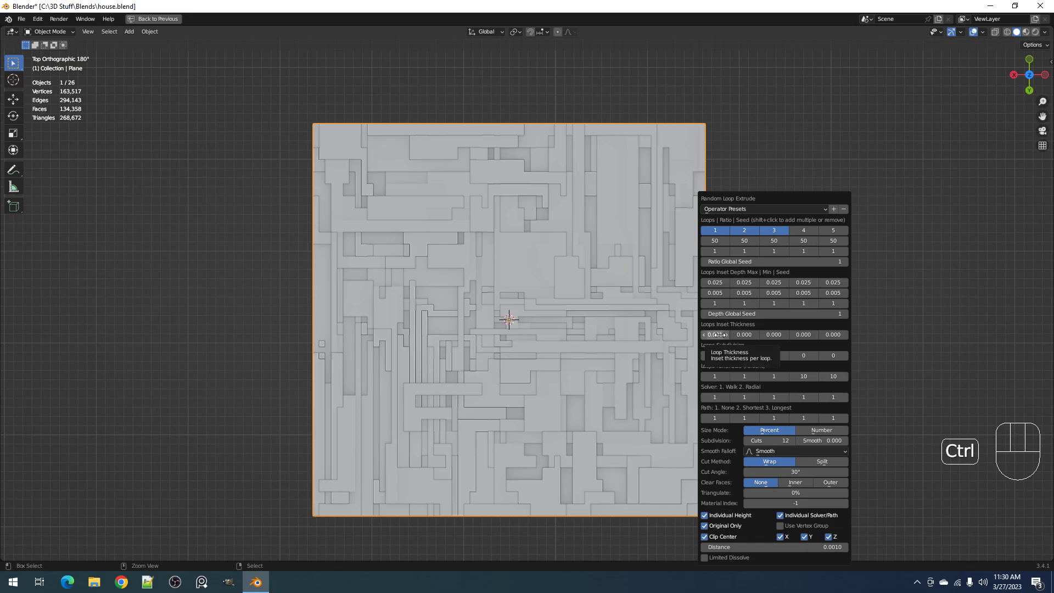
ctrl+scroll(720, 335, up, 1)
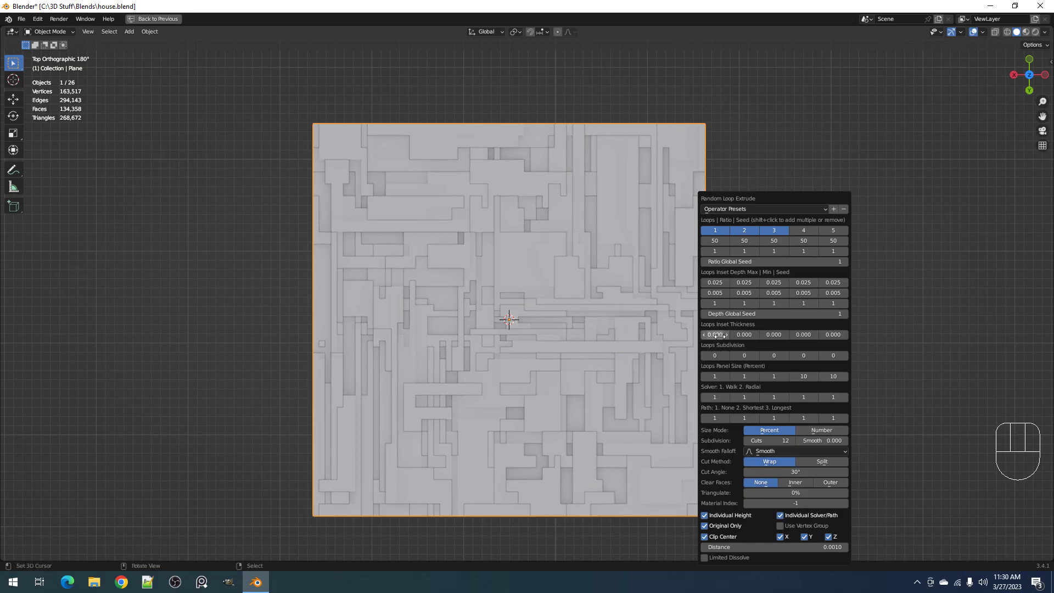
middle_drag(588, 390, 620, 291)
shift+middle_drag(633, 346, 676, 275)
scroll(630, 281, up, 4)
shift+middle_drag(676, 211, 684, 266)
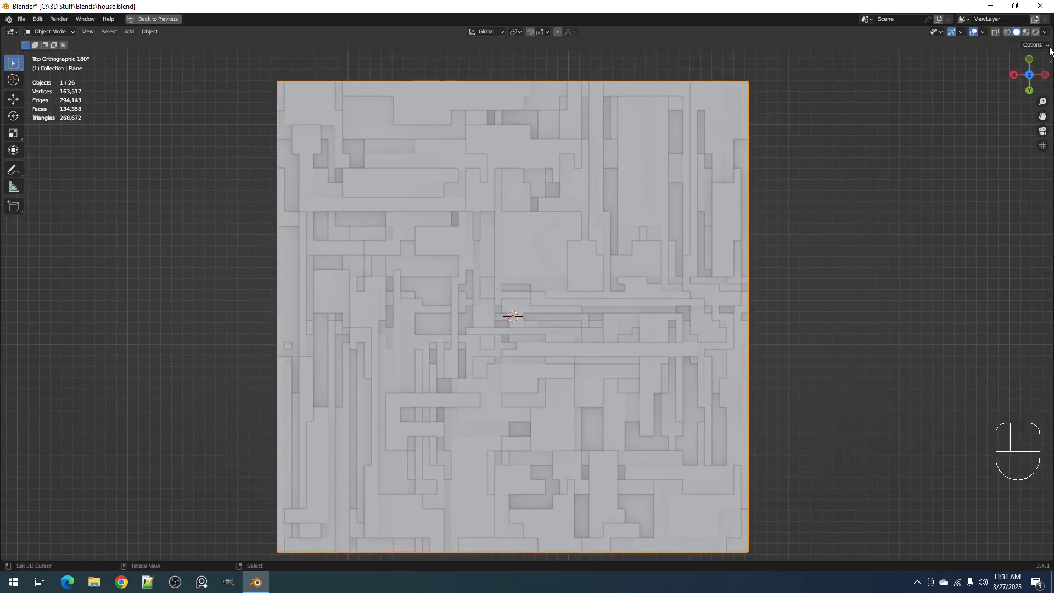
Turn off the viewport's cavity and outline shading to inspect the panels without them
click(1045, 32)
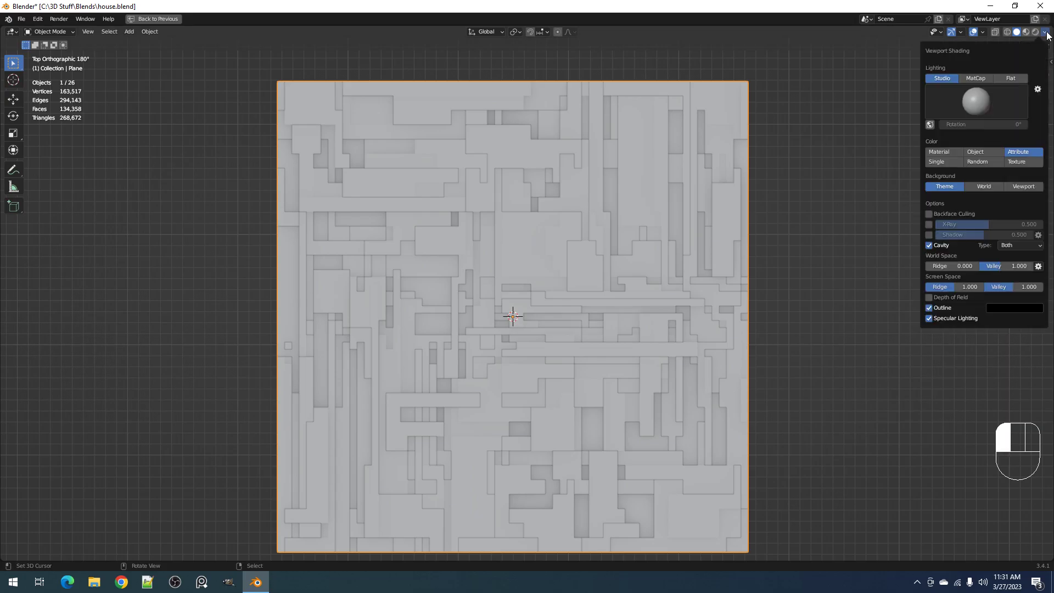
click(929, 246)
click(930, 266)
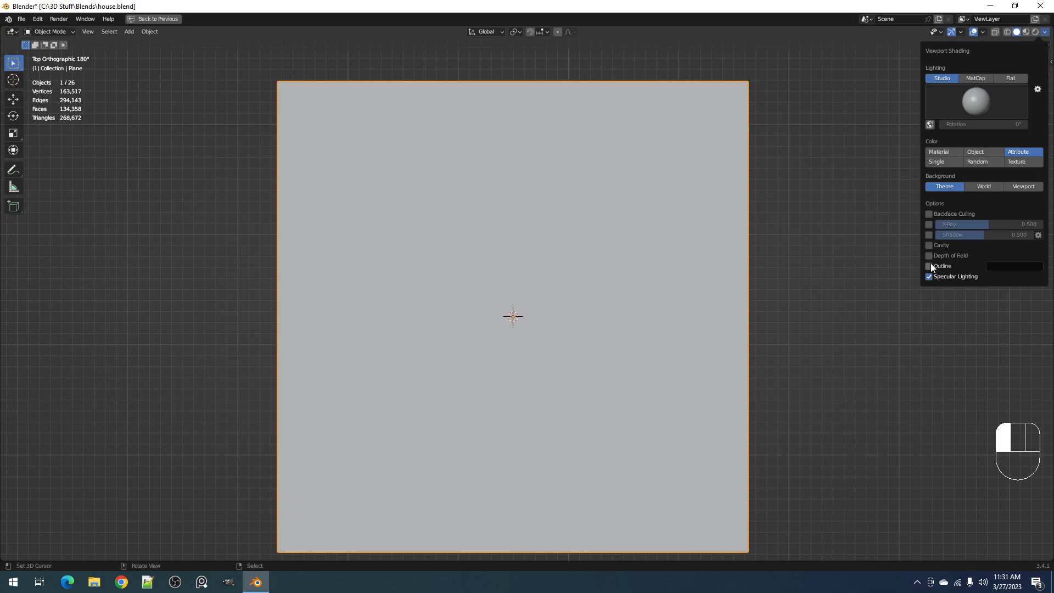
middle_drag(495, 238, 360, 137)
scroll(628, 272, up, 3)
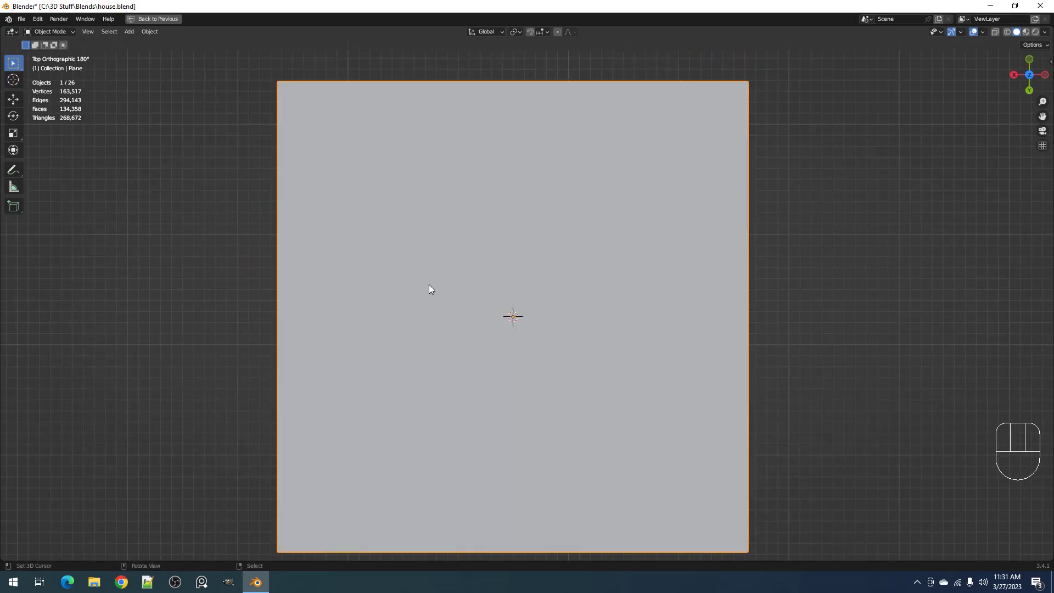
scroll(546, 278, down, 1)
shift+middle_drag(547, 277, 549, 276)
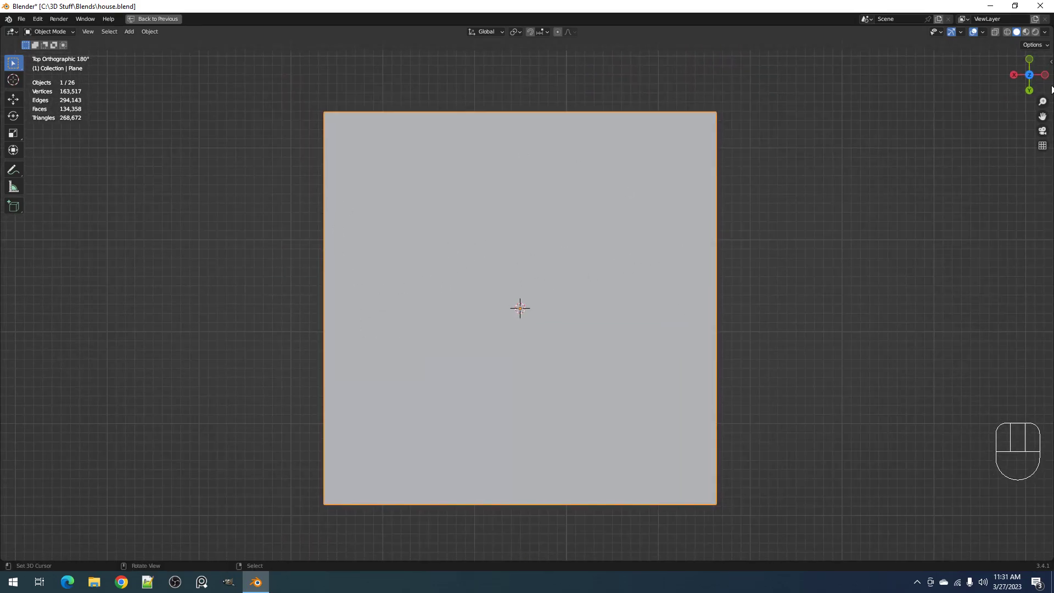
Turn the viewport's cavity and outline shading back on, leaving depth of field off
click(1045, 32)
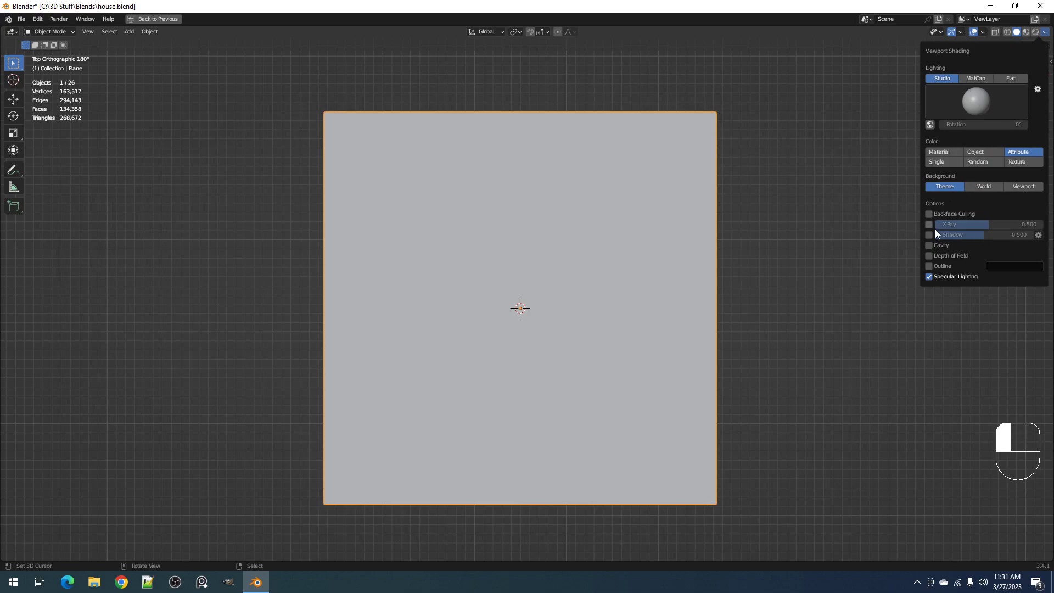
click(930, 244)
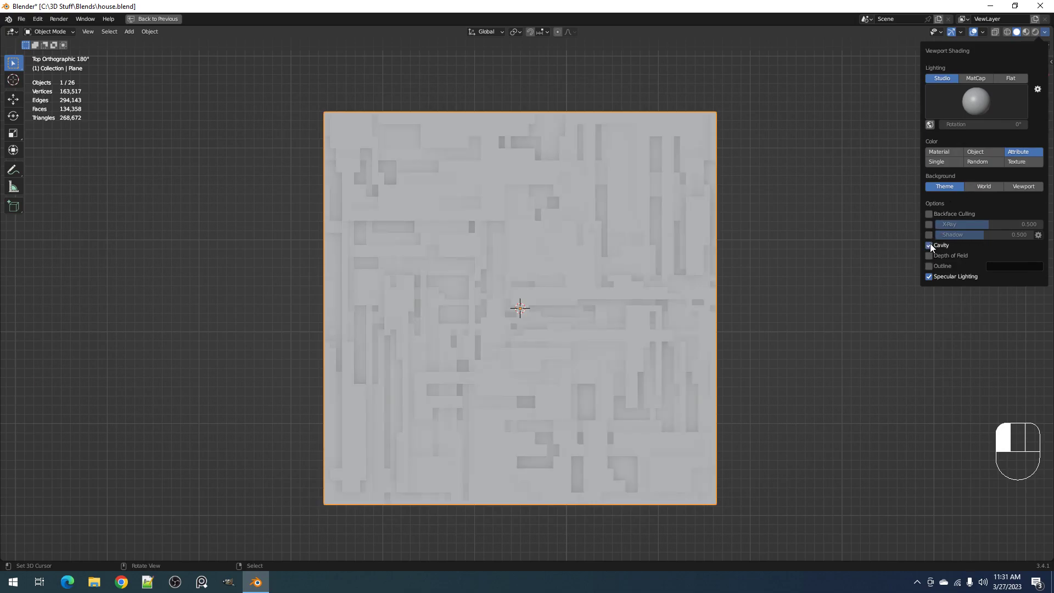
click(928, 298)
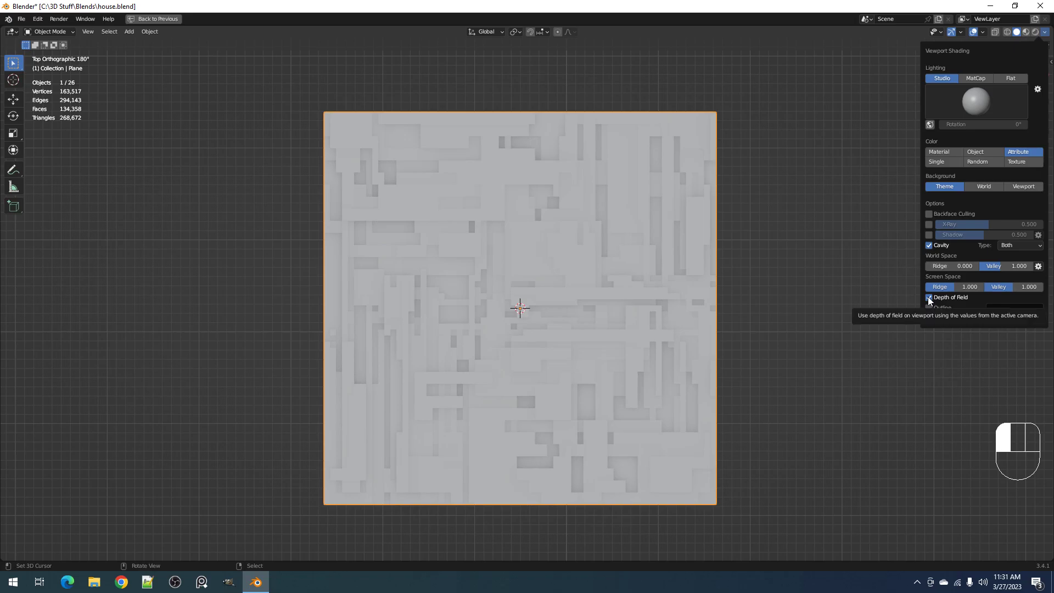
click(928, 297)
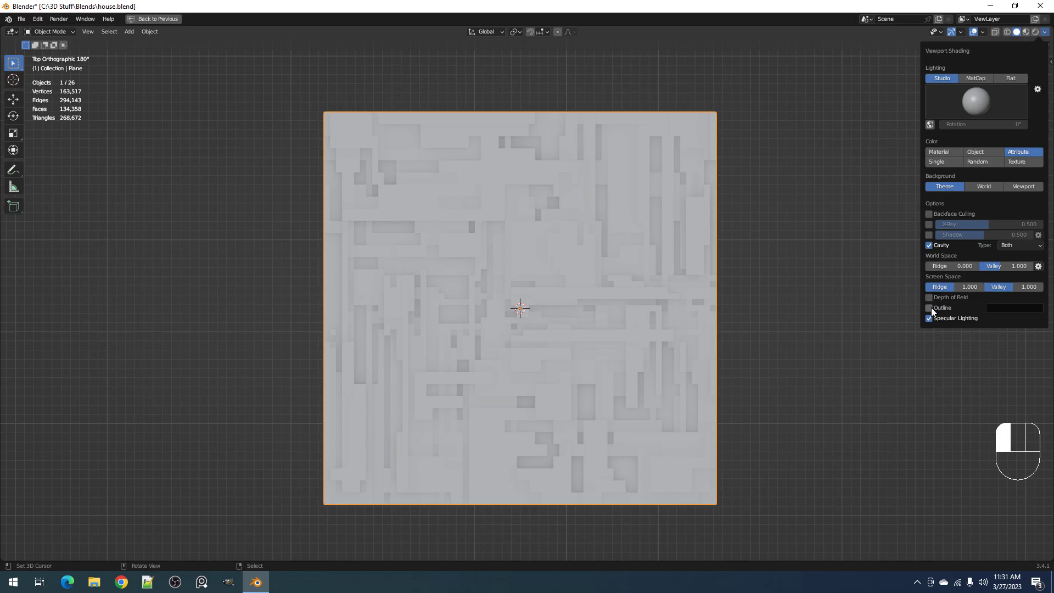
click(929, 308)
scroll(626, 320, up, 1)
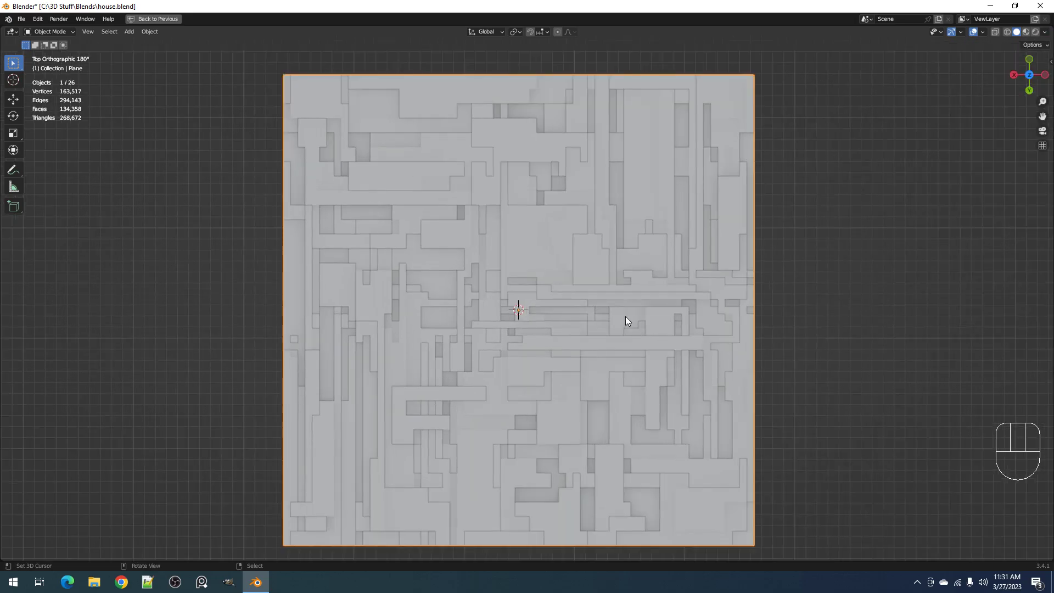
Set the Random Loop Extrude inset thickness to 0.002 for loops 1 and 2, and raise it for loop 3 too
key(F9)
key(ctrl)
ctrl+scroll(754, 335, up, 2)
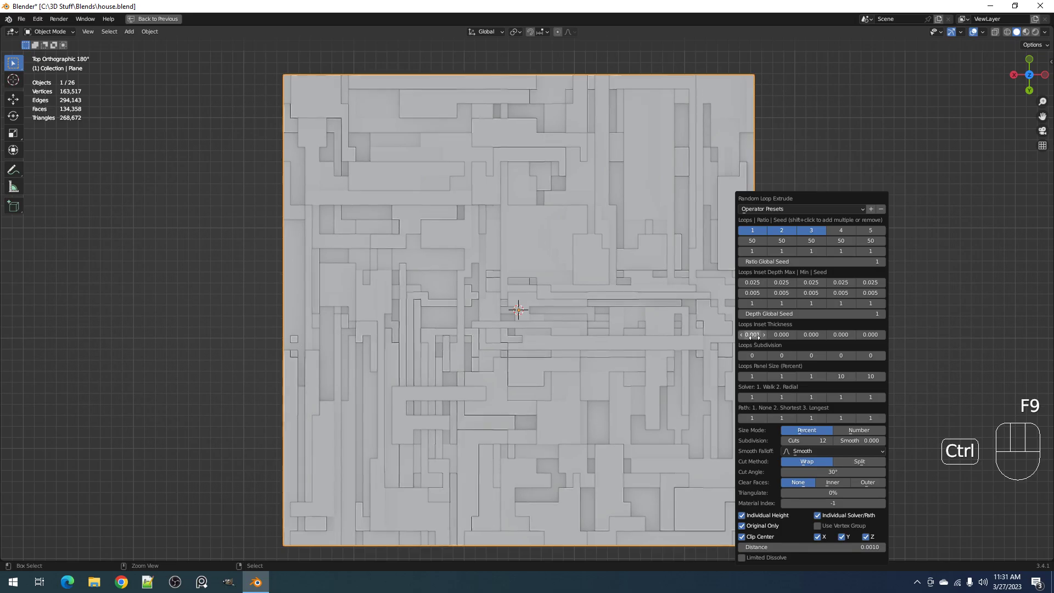
ctrl+scroll(783, 333, up, 1)
ctrl+scroll(783, 335, up, 1)
ctrl+scroll(812, 336, up, 1)
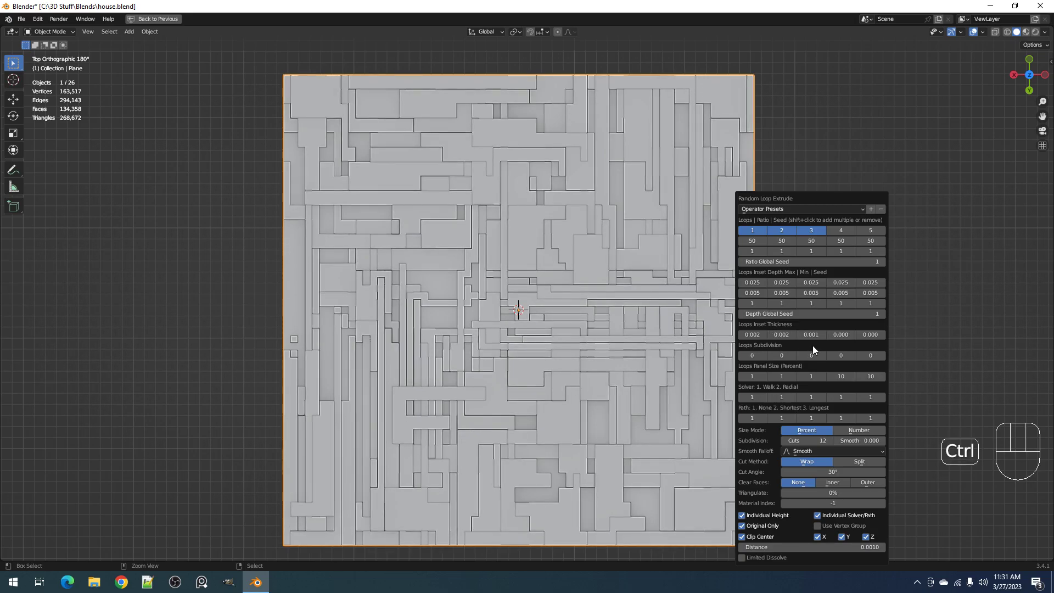
ctrl+scroll(813, 337, up, 1)
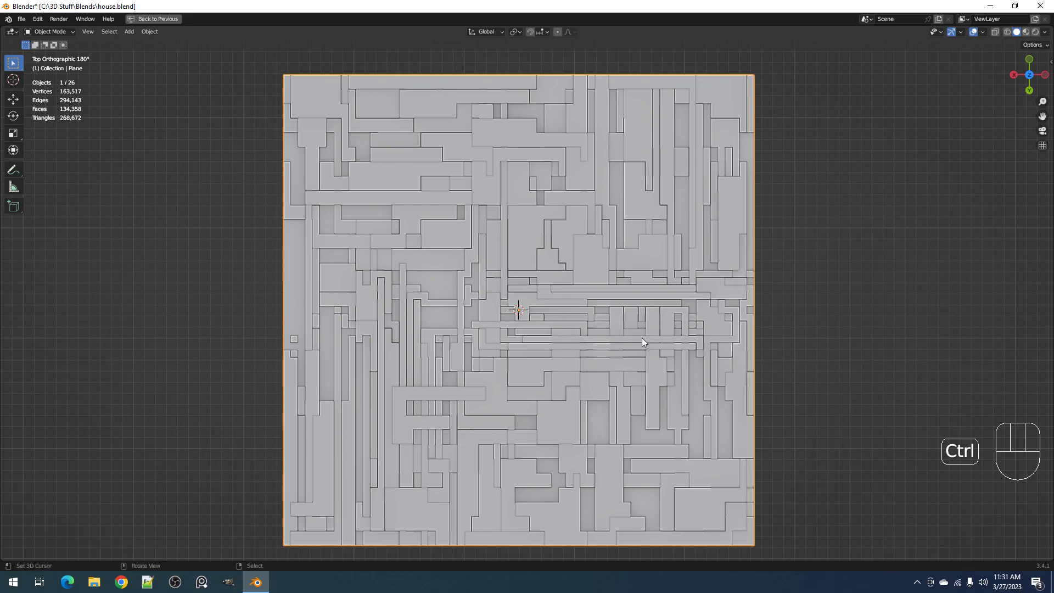
Turn off cavity and outline shading and inspect the inset panel gaps from above
click(1044, 31)
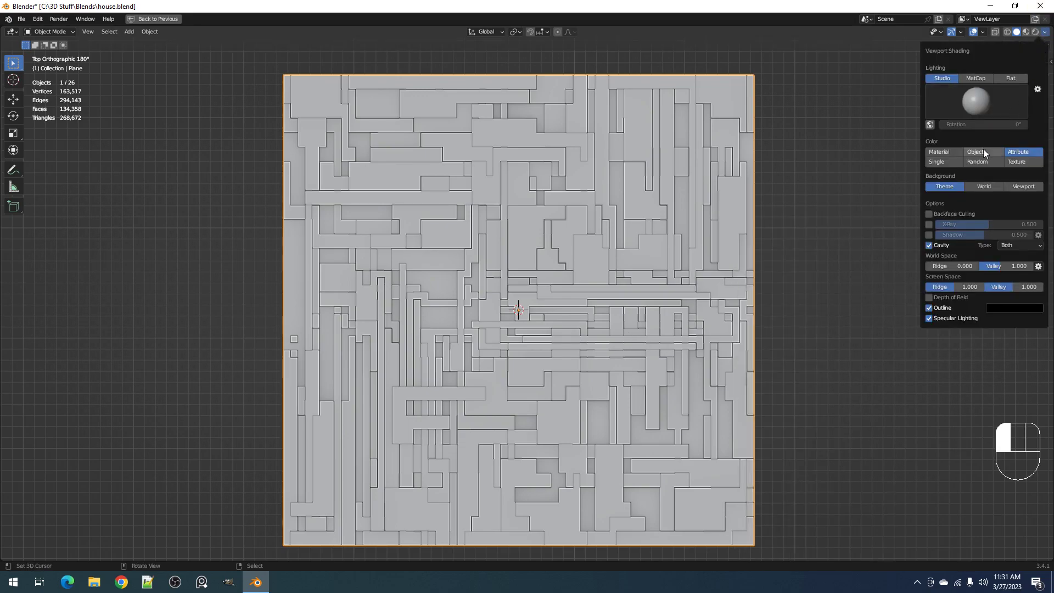
click(929, 246)
click(930, 266)
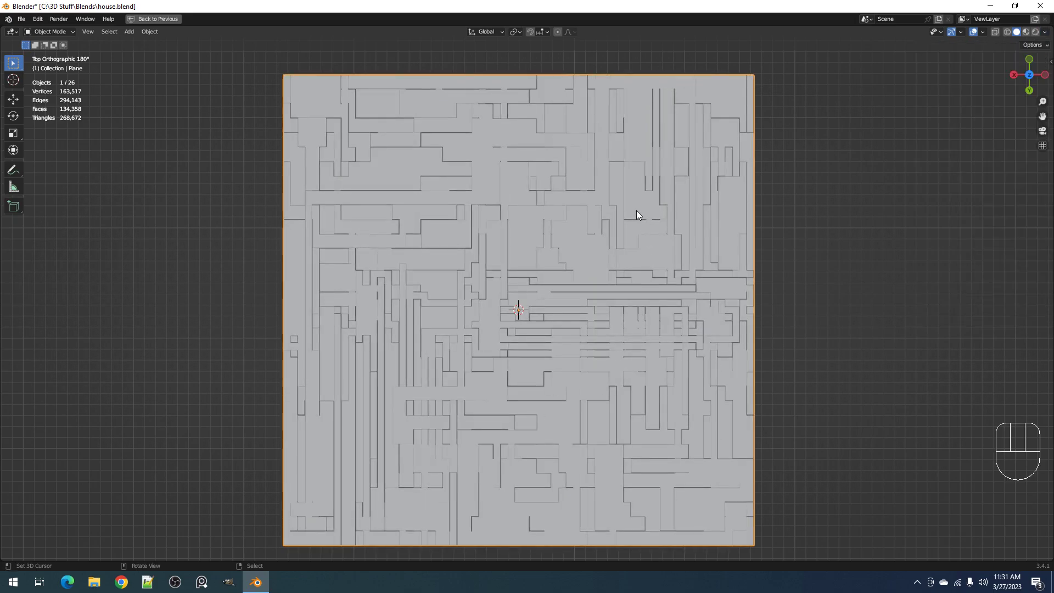
scroll(634, 223, down, 1)
scroll(453, 268, up, 2)
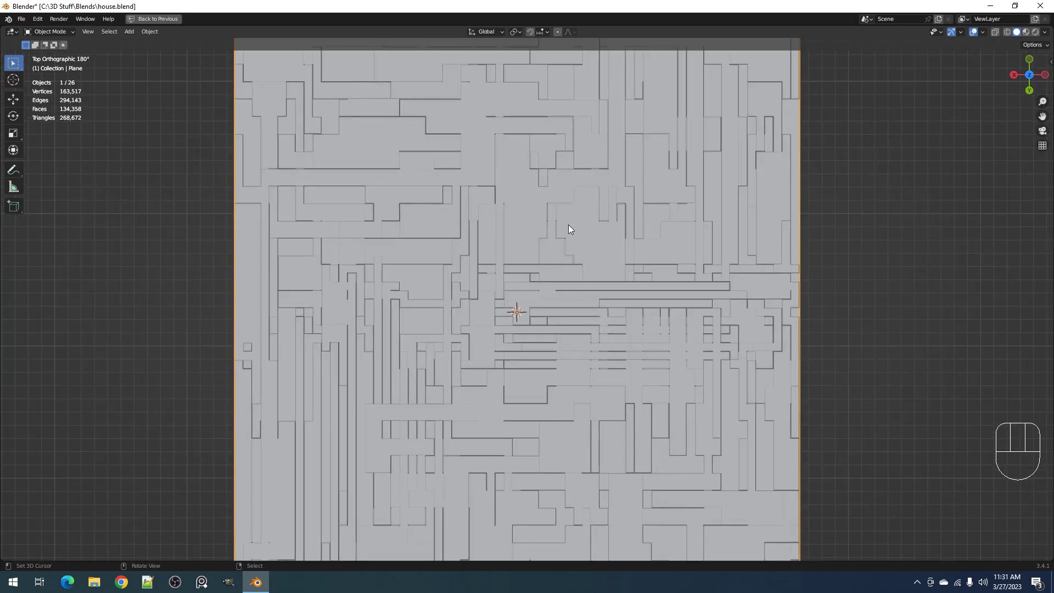
Turn the viewport's cavity and outline shading back on and view the whole panel plane
click(1045, 32)
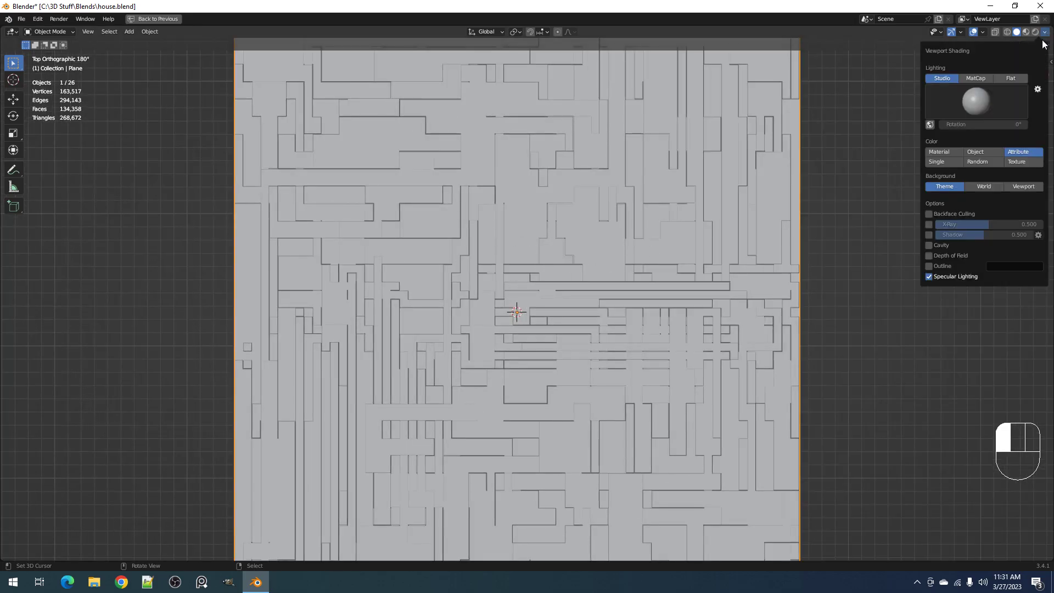
click(930, 244)
click(930, 308)
scroll(688, 188, down, 3)
scroll(688, 188, up, 1)
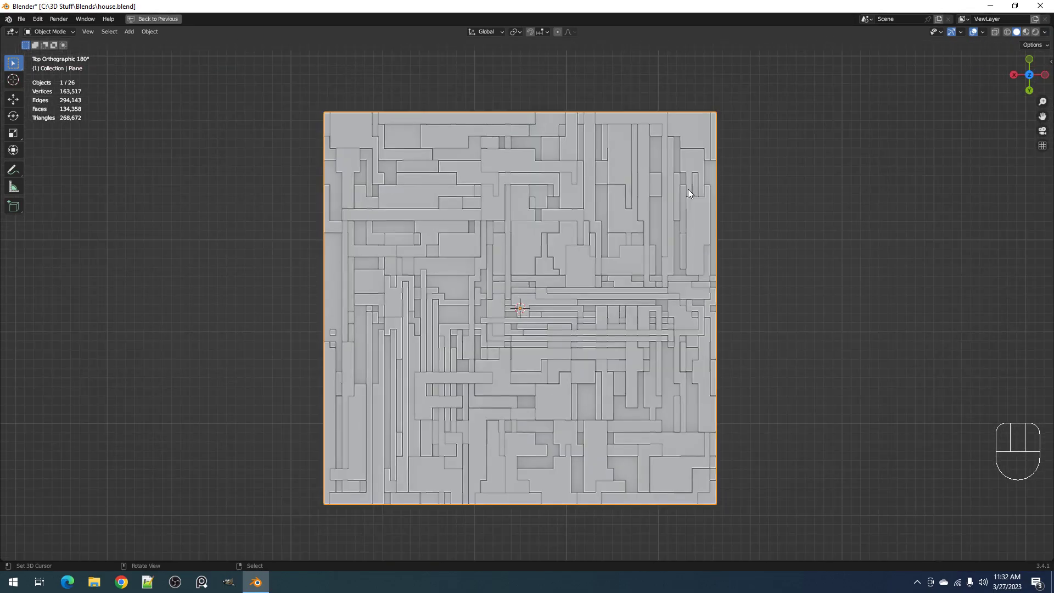
Set the Random Loop Extrude subdivision to 1 for loops 1 and 2, making the panel layout denser
key(F9)
ctrl+scroll(694, 355, up, 1)
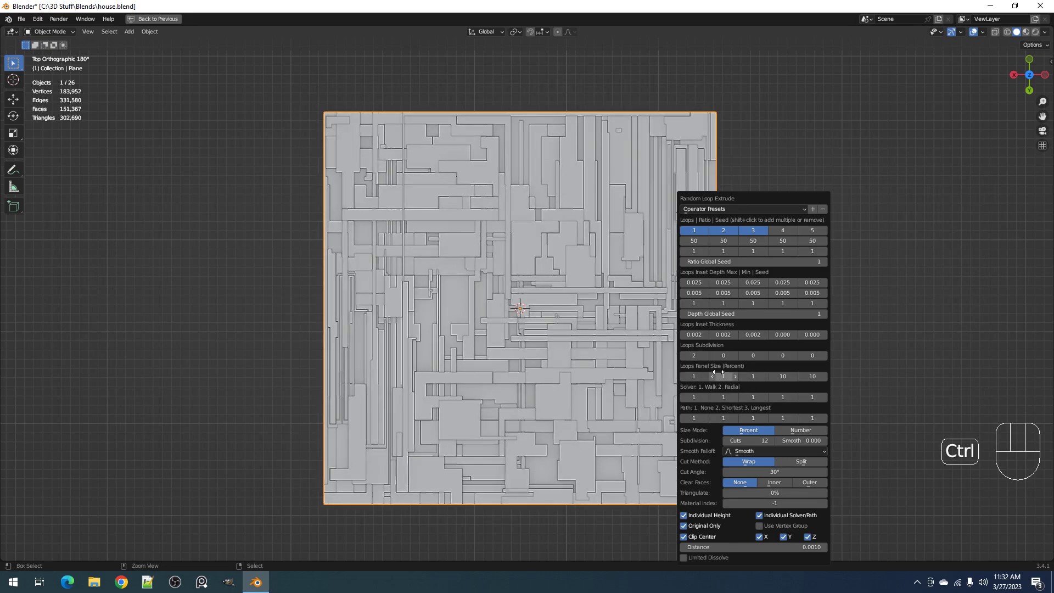
ctrl+scroll(701, 355, down, 1)
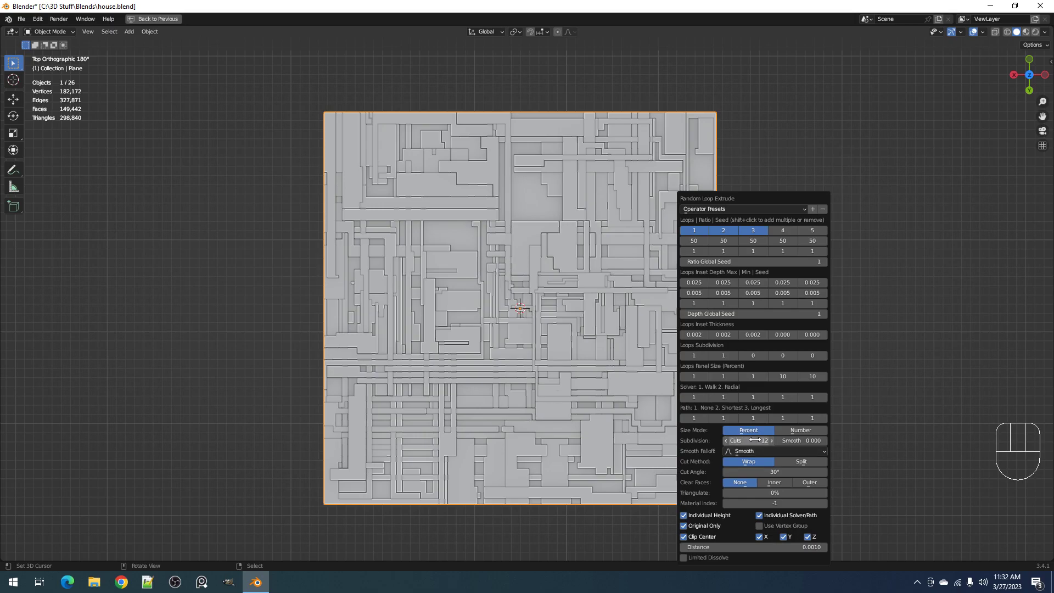
key(ctrl)
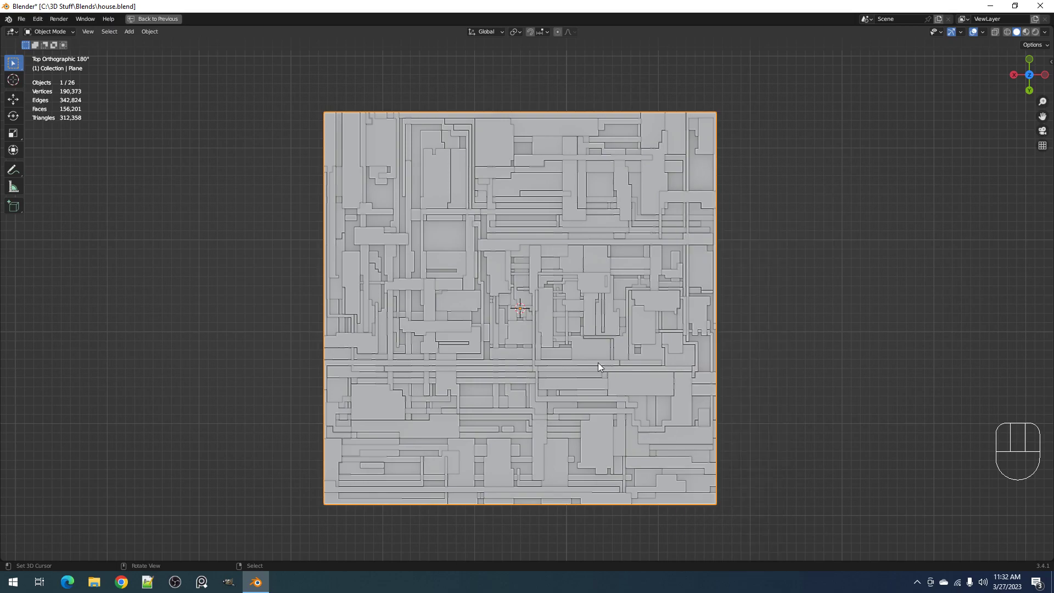
scroll(598, 362, down, 1)
mouse_move(699, 369)
middle_down()
mouse_move(698, 331)
mouse_move(699, 358)
middle_up()
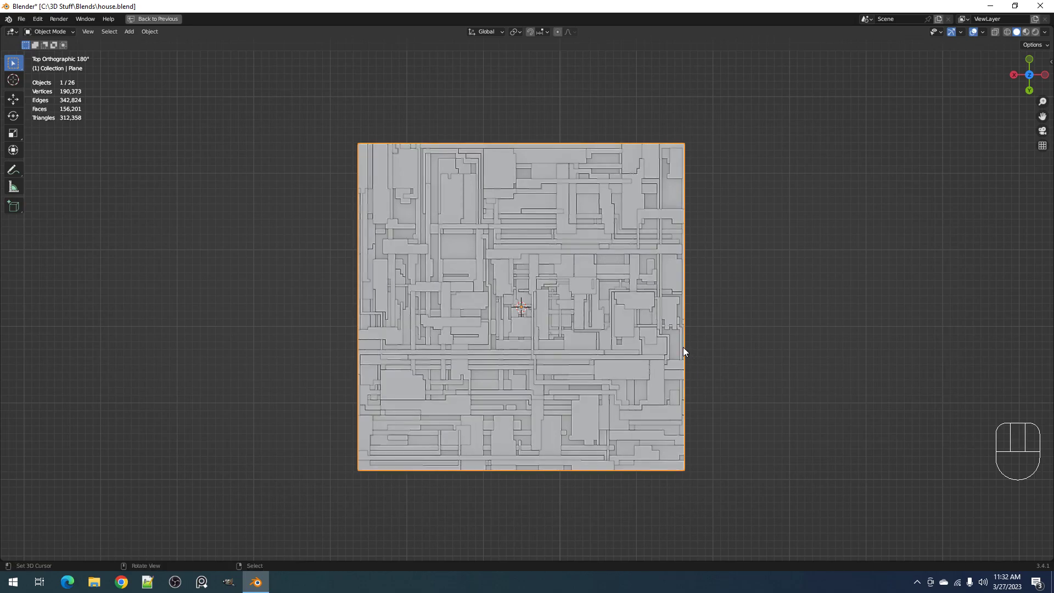
key(F9)
scroll(640, 384, up, 3)
scroll(638, 343, down, 3)
middle_drag(638, 344, 627, 321)
scroll(628, 302, up, 4)
Deselect everything and select the base Plane object among the overlapping panel objects
click(634, 275)
key(Tab)
key(1)
key(Tab)
scroll(638, 277, down, 5)
key(alt+a)
scroll(637, 277, up, 2)
alt+click(614, 256)
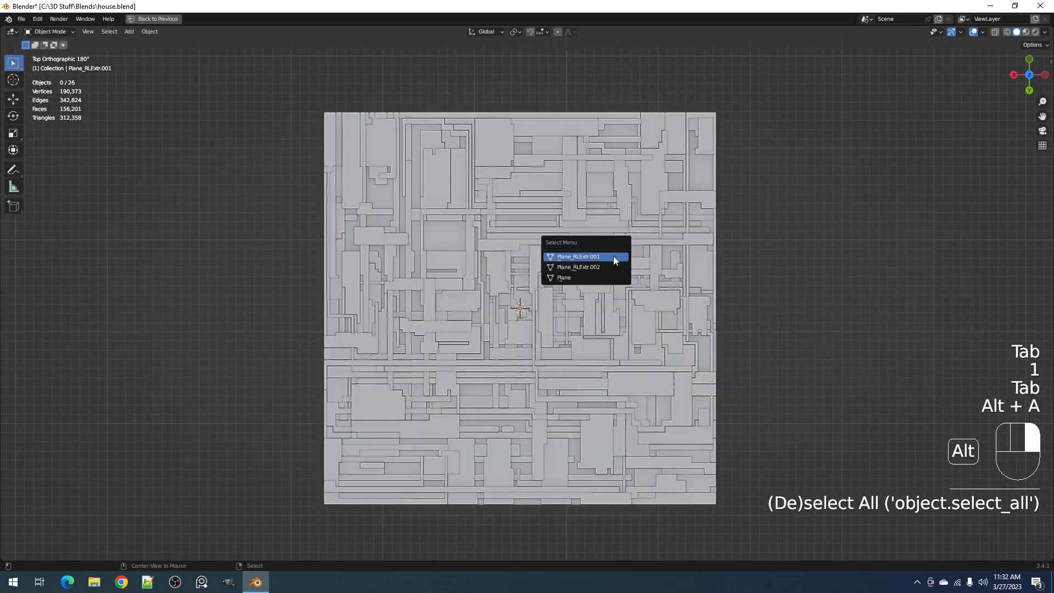
click(605, 278)
Add Random Tubes to the plane with a margin of 0.0620 and a curve depth of 0.0100
key(shift+q)
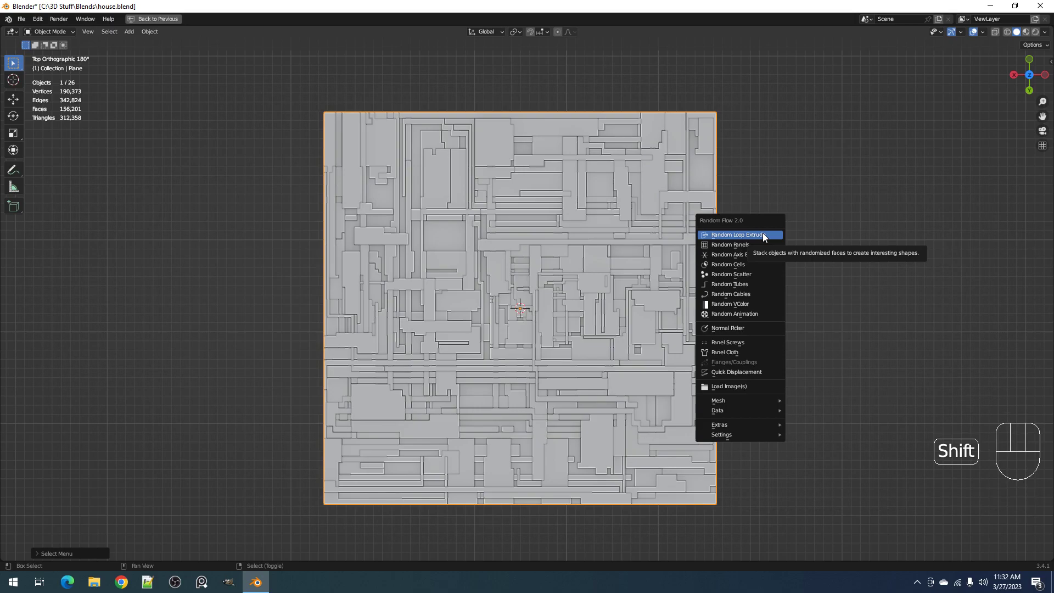
click(756, 285)
ctrl+scroll(836, 363, up, 2)
ctrl+scroll(837, 363, up, 1)
ctrl+scroll(836, 363, down, 3)
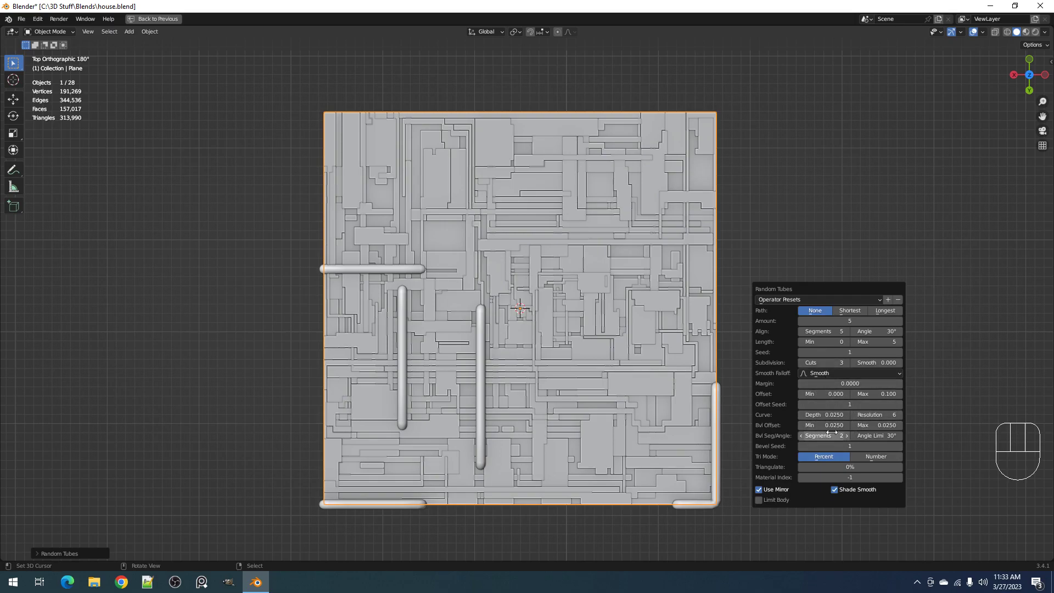
drag(829, 383, 862, 383)
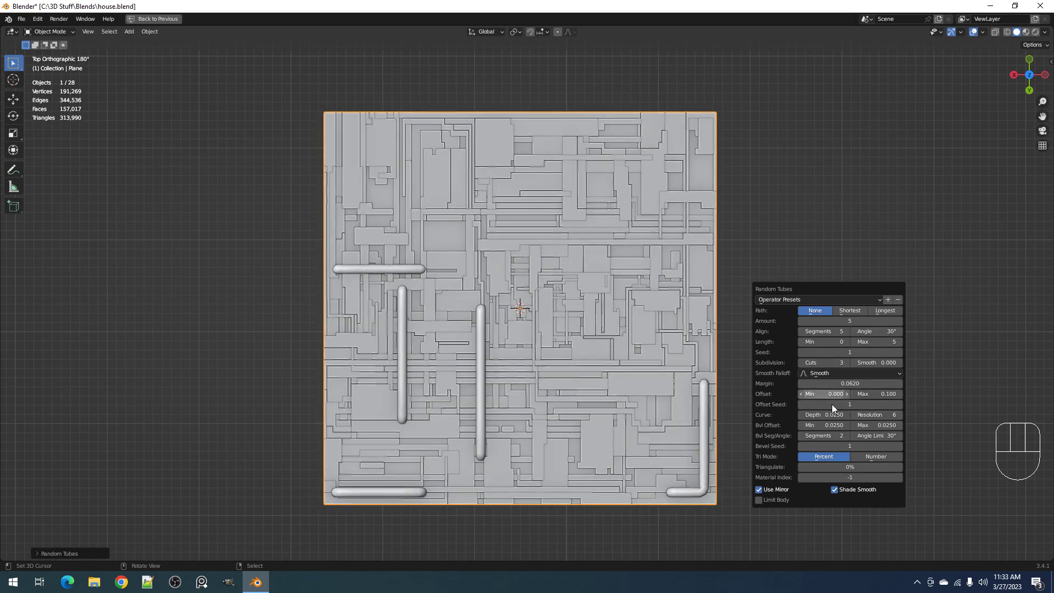
drag(826, 415, 818, 415)
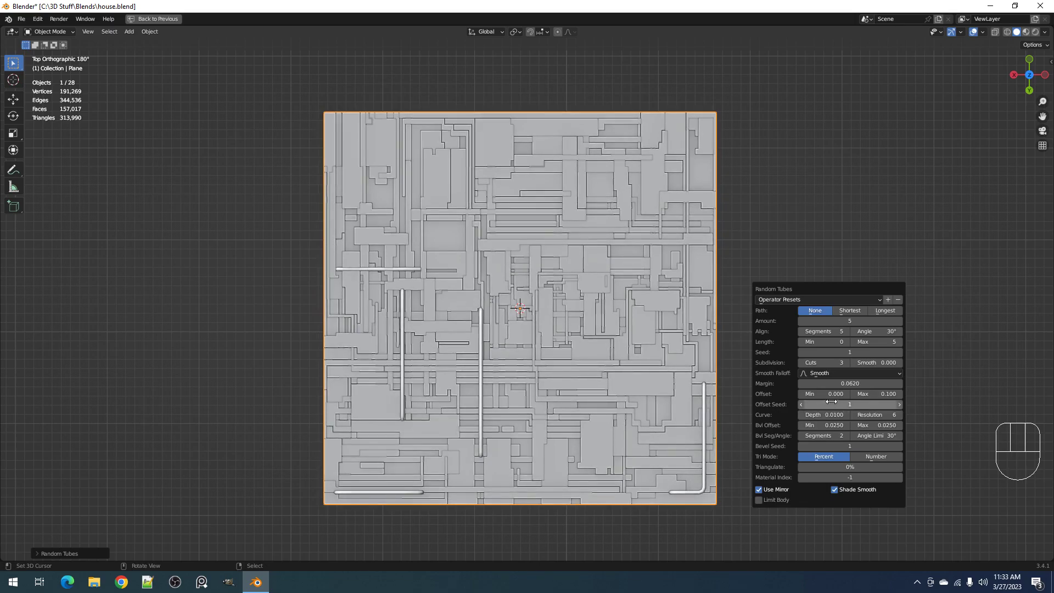
Set the Random Tubes subdivision to 9 cuts and the maximum length to 10
ctrl+scroll(829, 363, up, 4)
ctrl+scroll(829, 362, up, 2)
ctrl+scroll(877, 342, up, 3)
ctrl+scroll(876, 342, up, 3)
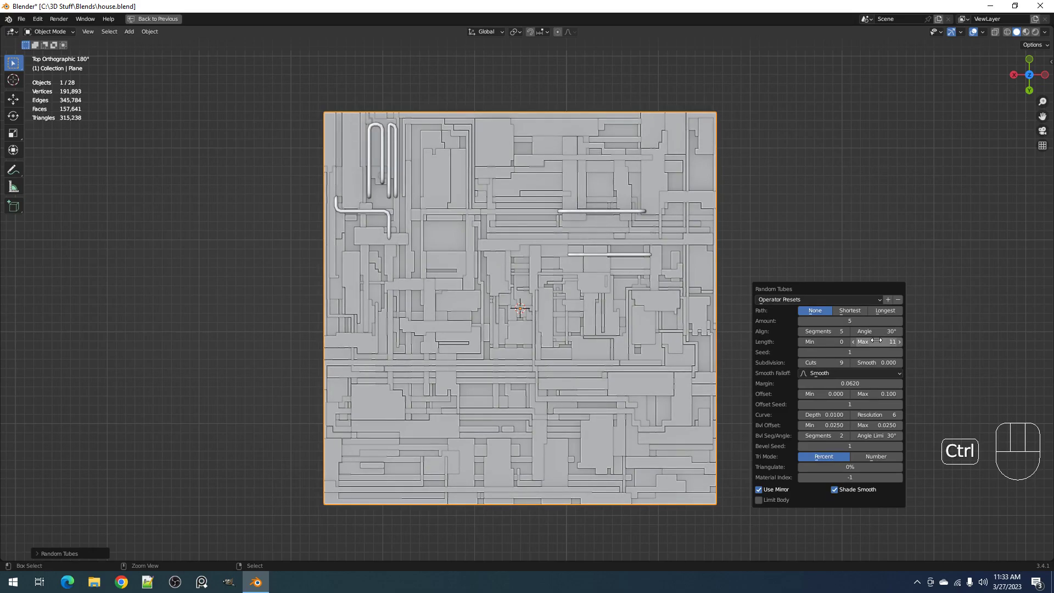
ctrl+scroll(877, 342, down, 1)
ctrl+scroll(832, 341, up, 3)
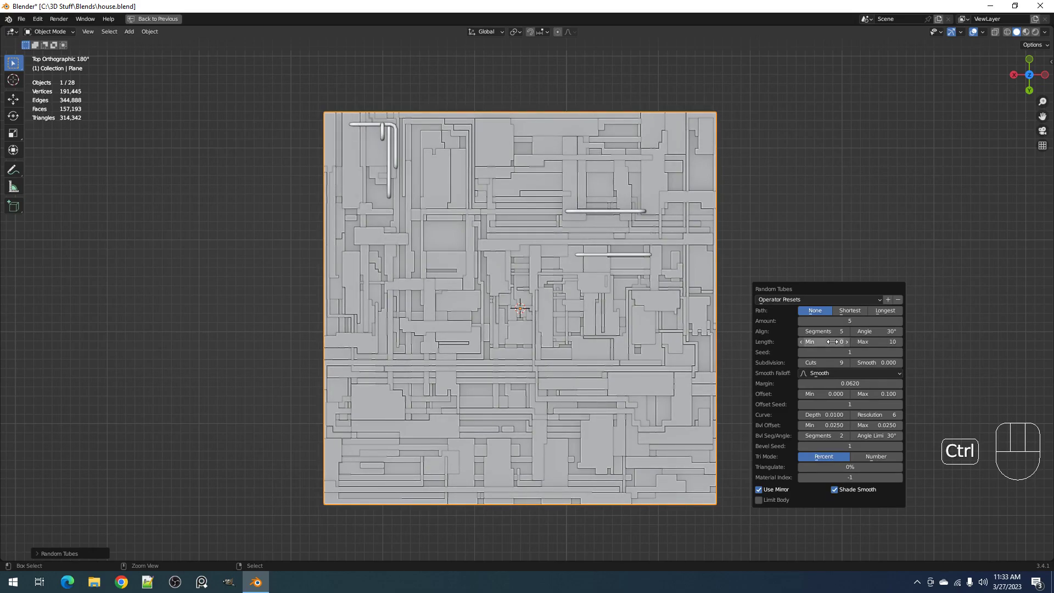
Set the minimum length of the random tubes to 4
ctrl+scroll(832, 341, up, 1)
ctrl+scroll(833, 341, up, 1)
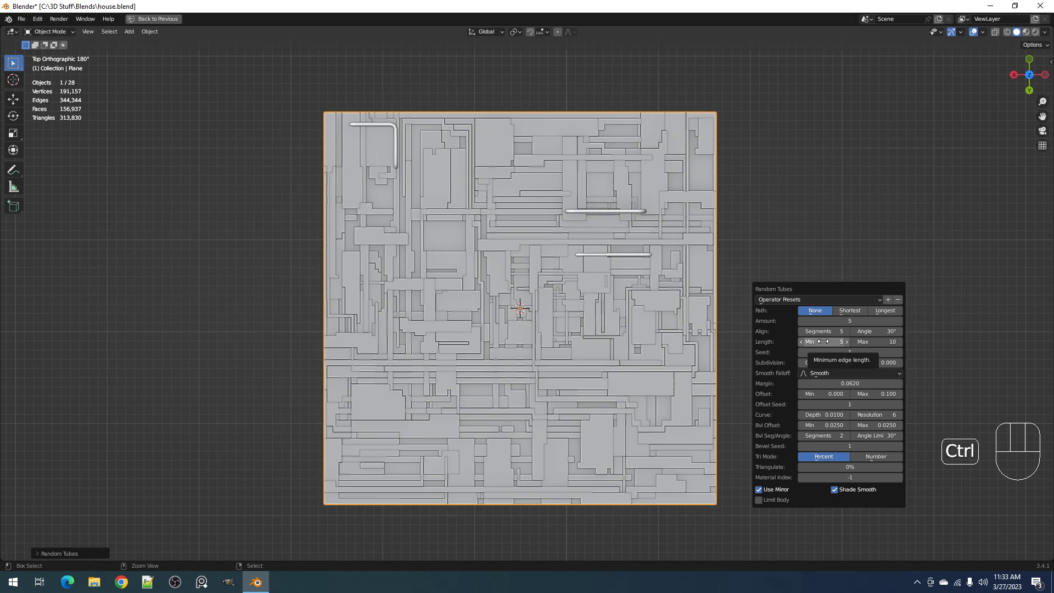
ctrl+scroll(824, 342, down, 1)
ctrl+scroll(820, 341, up, 1)
ctrl+scroll(820, 342, down, 1)
ctrl+scroll(821, 341, up, 1)
ctrl+scroll(821, 342, down, 1)
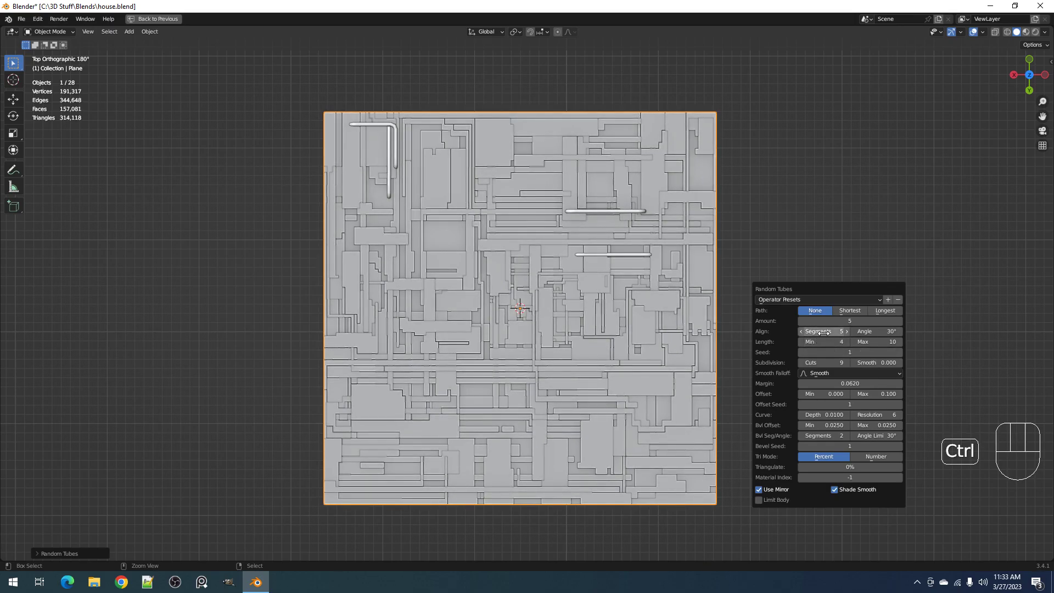
Try align segment values between 7 and 10 for the random tubes
ctrl+scroll(824, 332, up, 3)
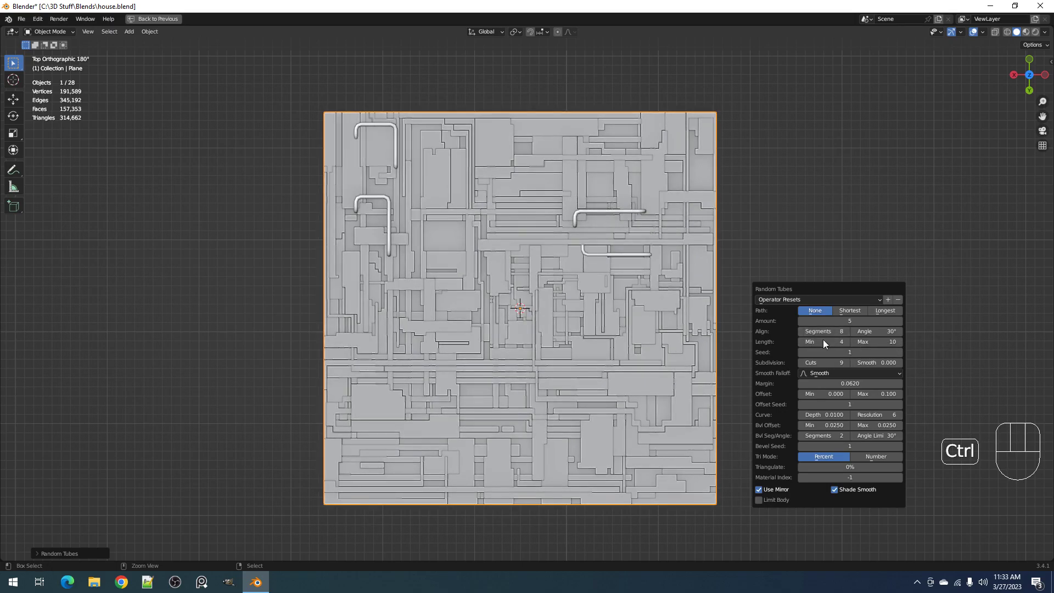
ctrl+scroll(824, 332, down, 1)
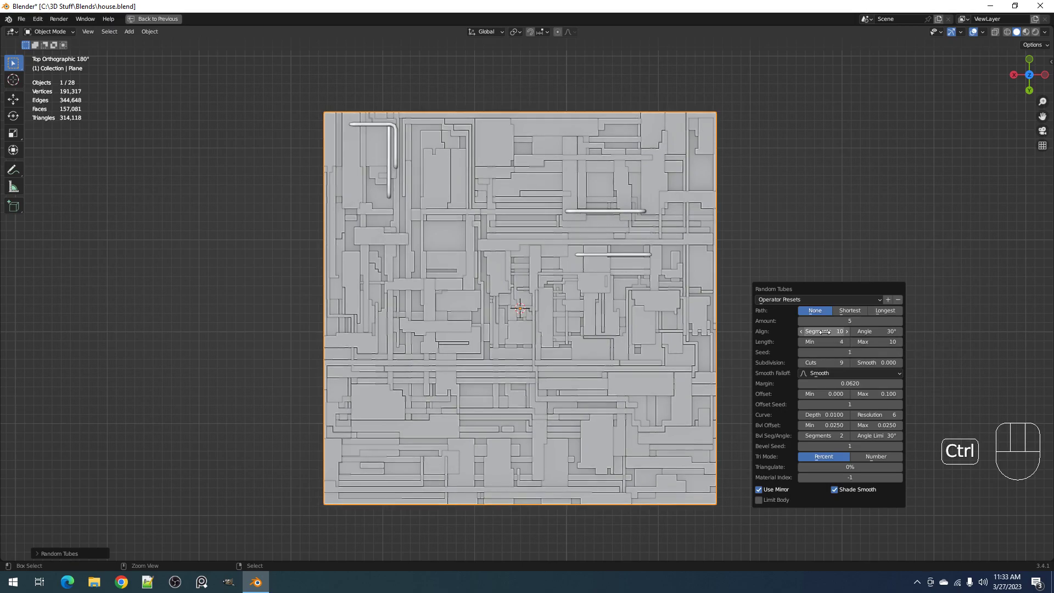
ctrl+scroll(825, 332, up, 3)
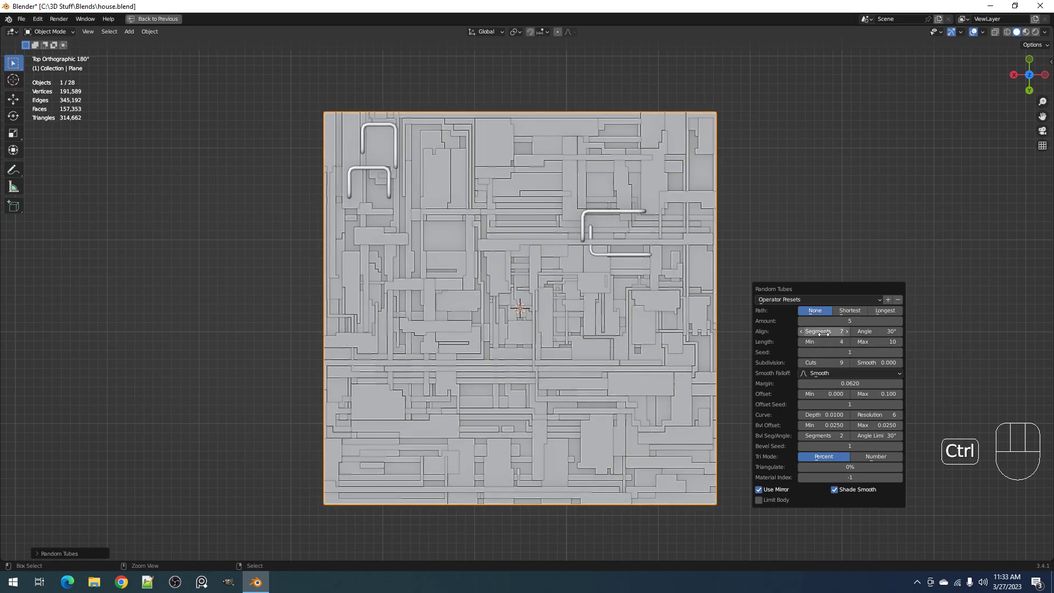
ctrl+scroll(825, 332, down, 5)
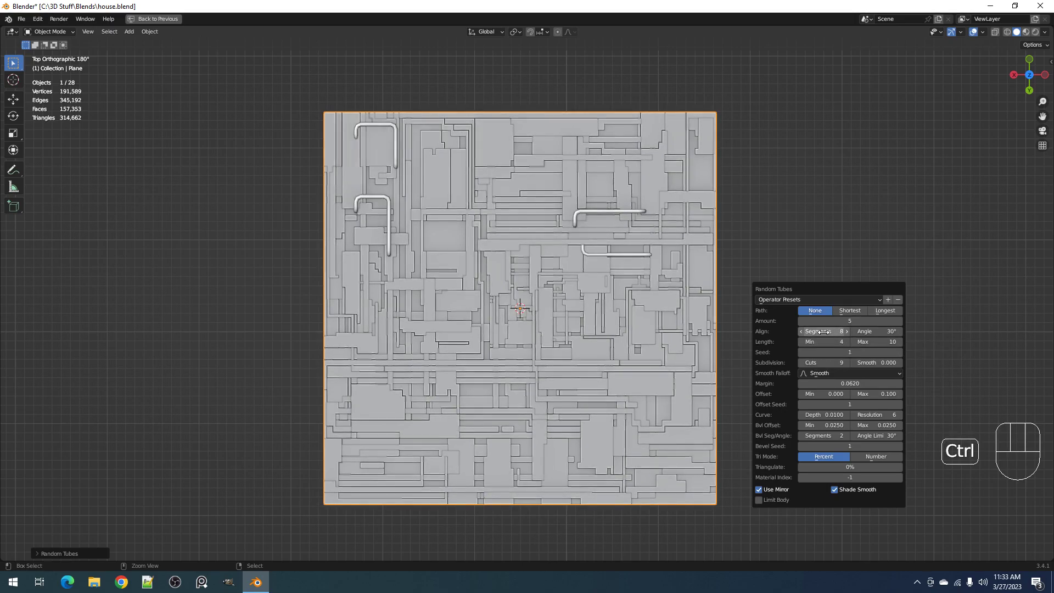
Set the random tubes' align segments to 5, their maximum length to 14 and their amount to 14
ctrl+scroll(888, 342, up, 4)
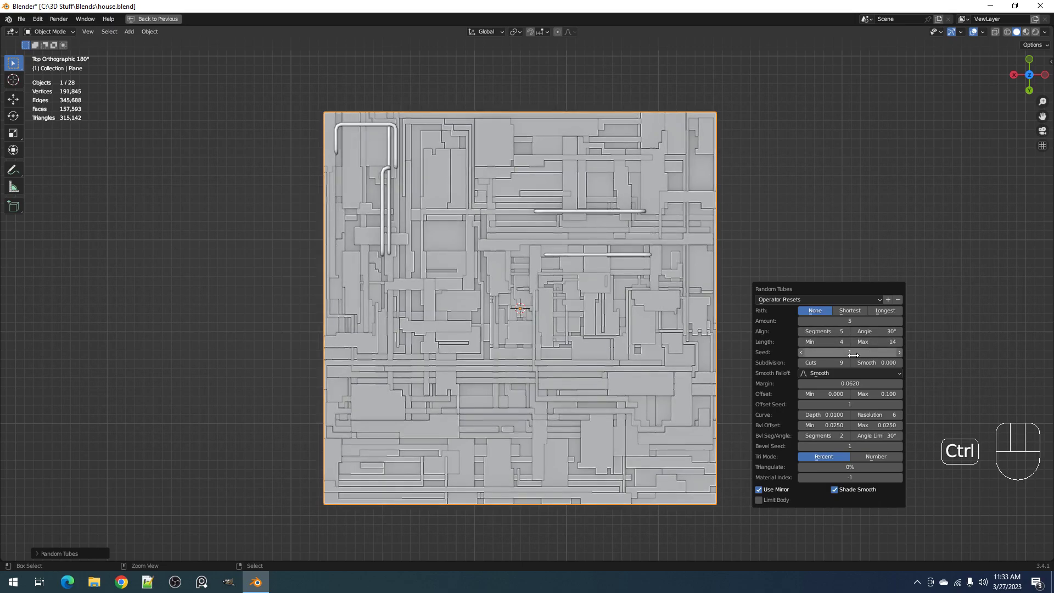
ctrl+scroll(844, 322, up, 3)
ctrl+scroll(844, 322, up, 6)
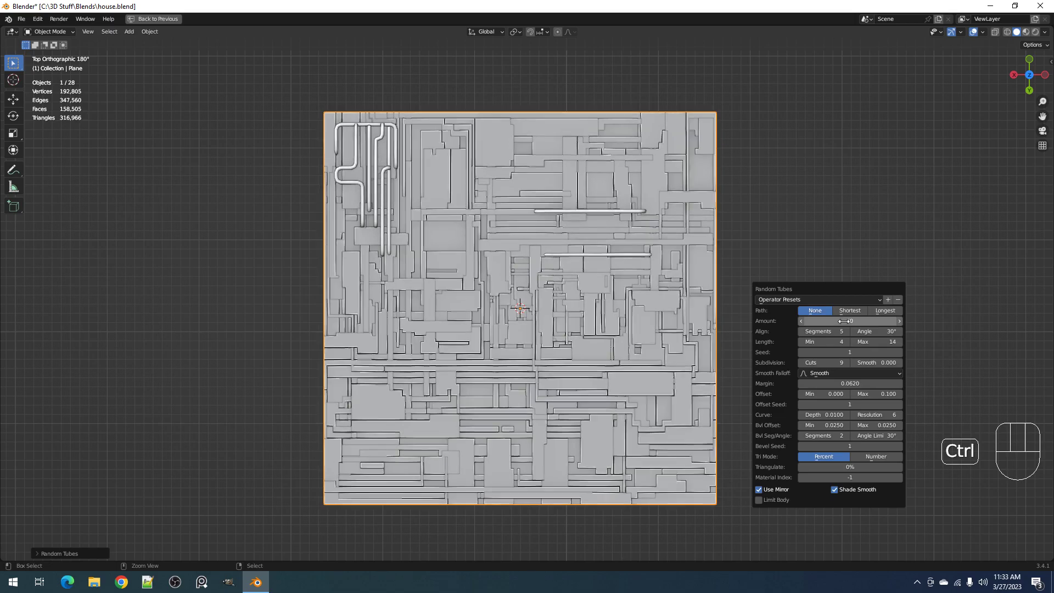
ctrl+scroll(822, 427, down, 3)
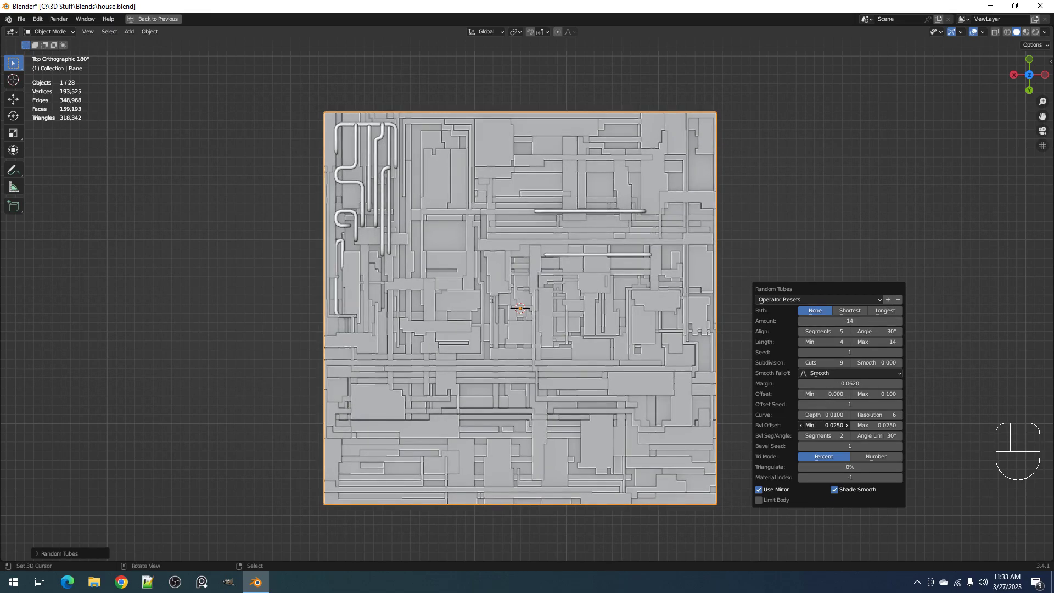
Set both the minimum and maximum bevel offset of the random tubes to 0.0180
ctrl+scroll(876, 425, down, 3)
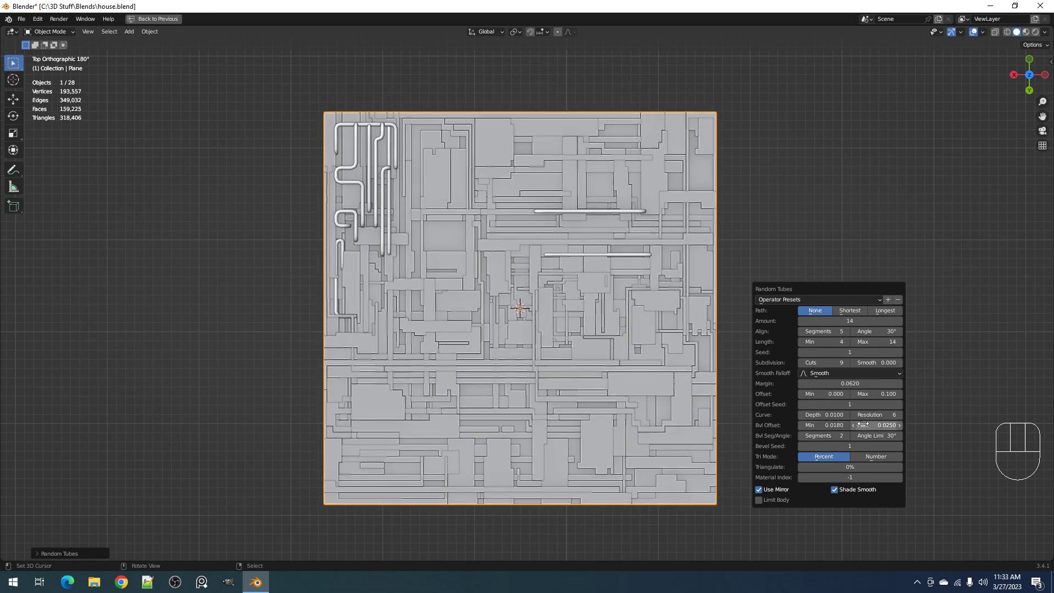
drag(877, 425, 889, 425)
key(ctrl+c)
key(ctrl+v)
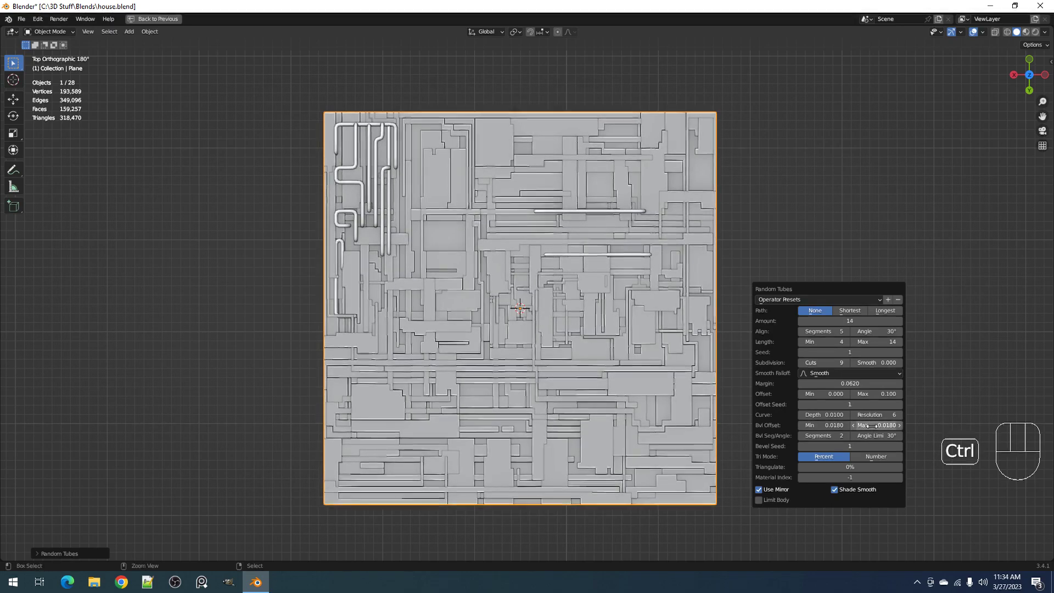
Pick another seed for the random tubes and lower their maximum offset to 0.015
drag(855, 352, 855, 353)
ctrl+scroll(855, 353, up, 3)
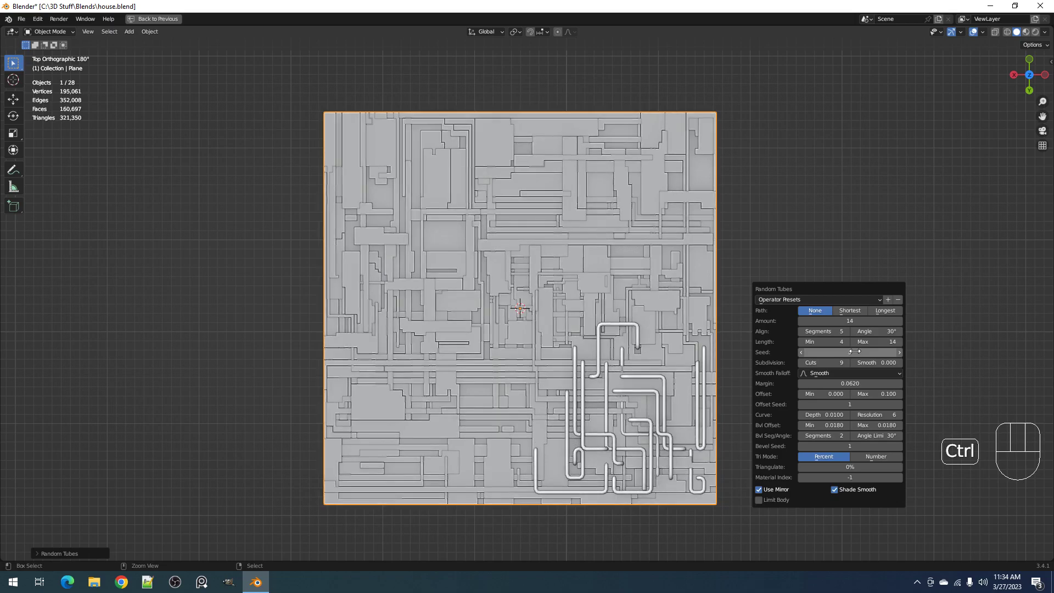
drag(878, 395, 845, 397)
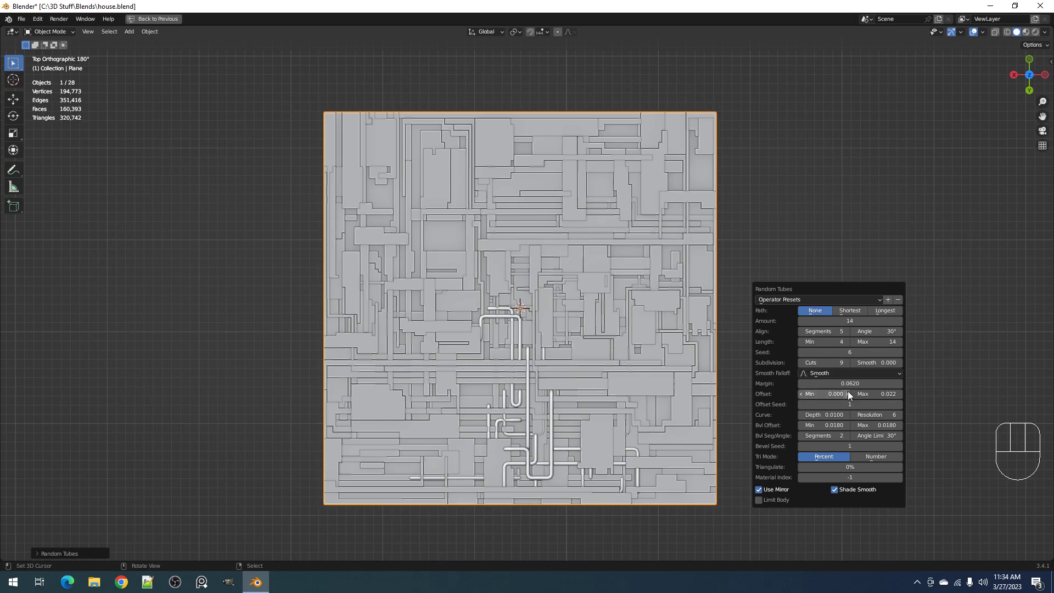
drag(877, 394, 885, 394)
Raise the amount of random tubes to 34 and choose a seed that spreads them across the plane
drag(851, 322, 875, 322)
ctrl+scroll(850, 351, up, 5)
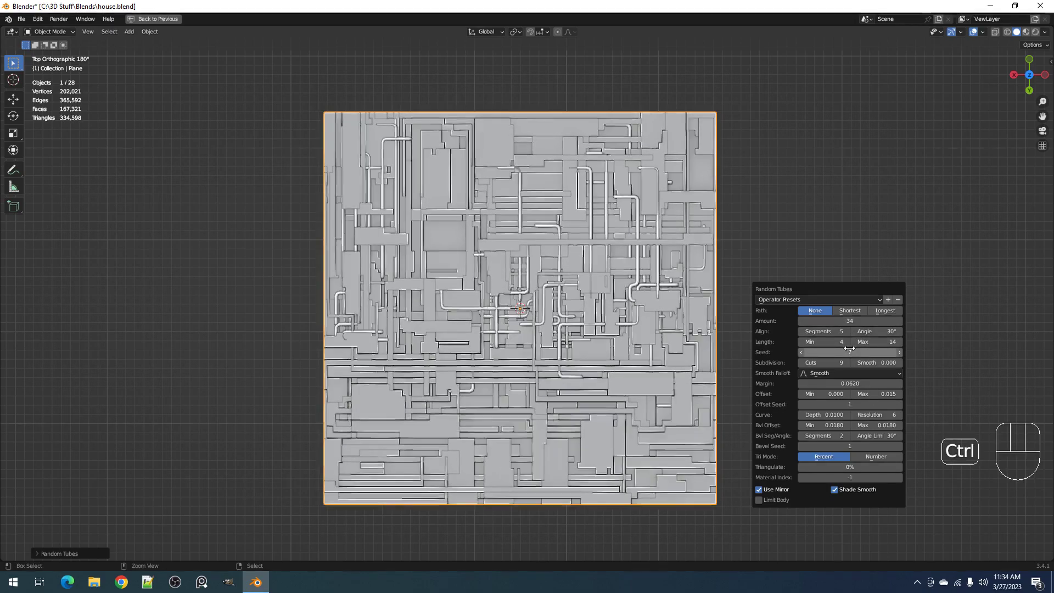
ctrl+scroll(850, 352, up, 3)
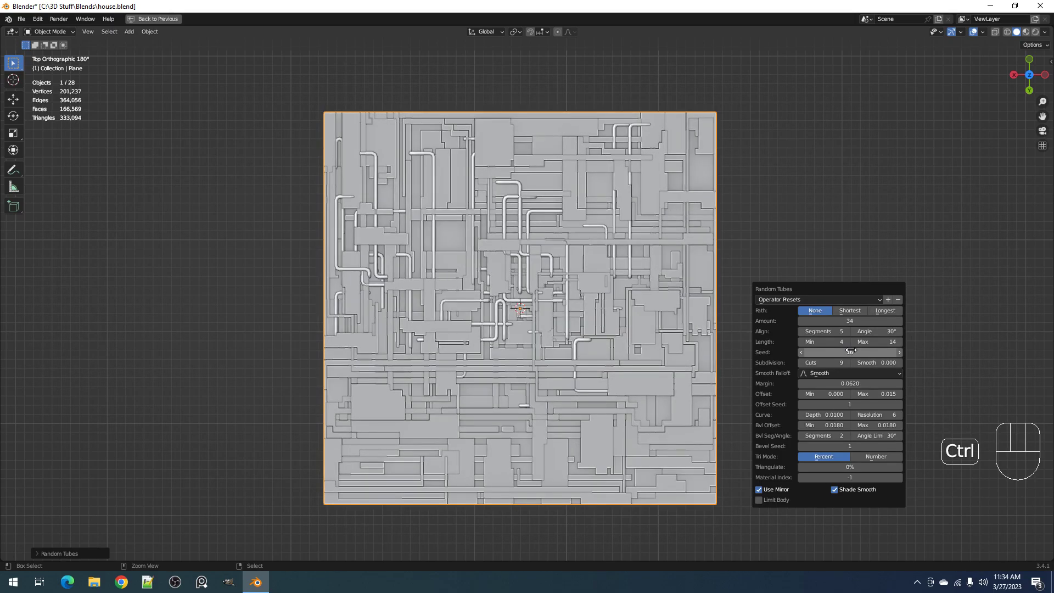
Run Random Tubes again on the plane with other seeds to fill the remaining areas with tubes
key(shift+q)
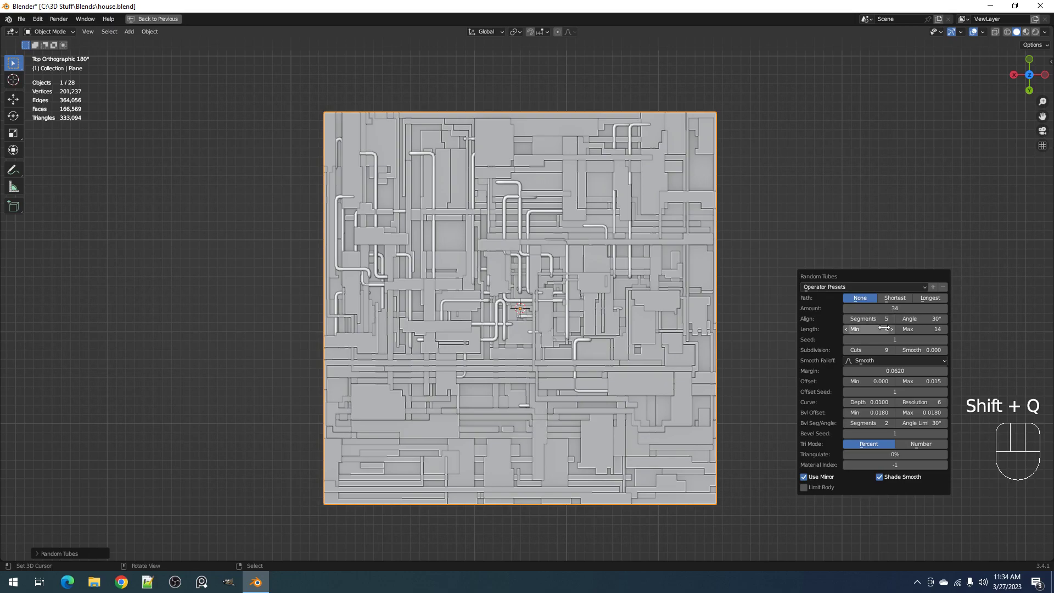
ctrl+scroll(899, 339, up, 3)
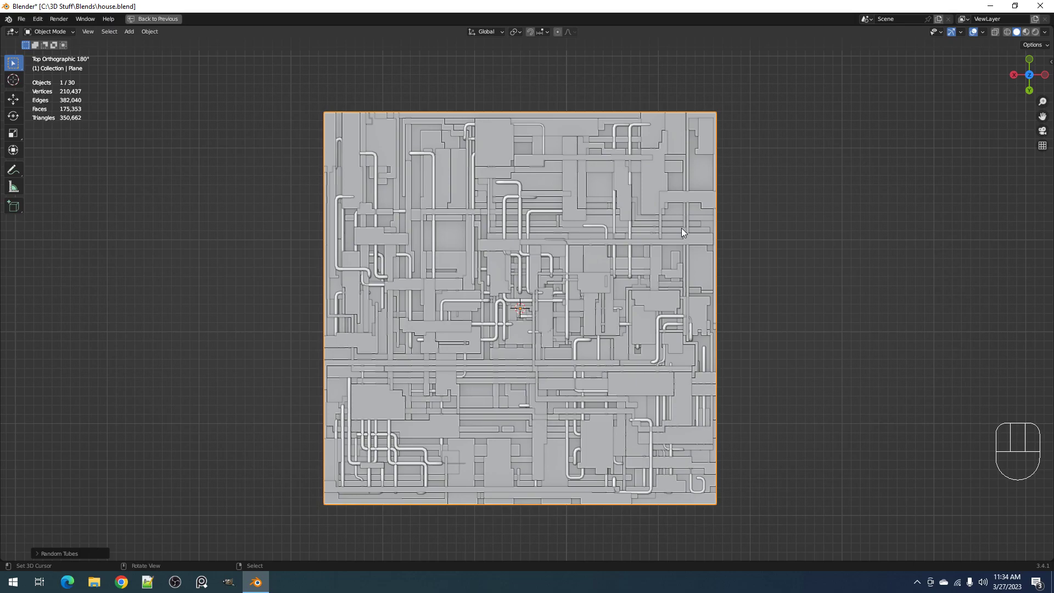
In Edit Mode, select similar vertices by vertex groups on the upper panel mesh, return to Object Mode and save the file
scroll(667, 245, up, 2)
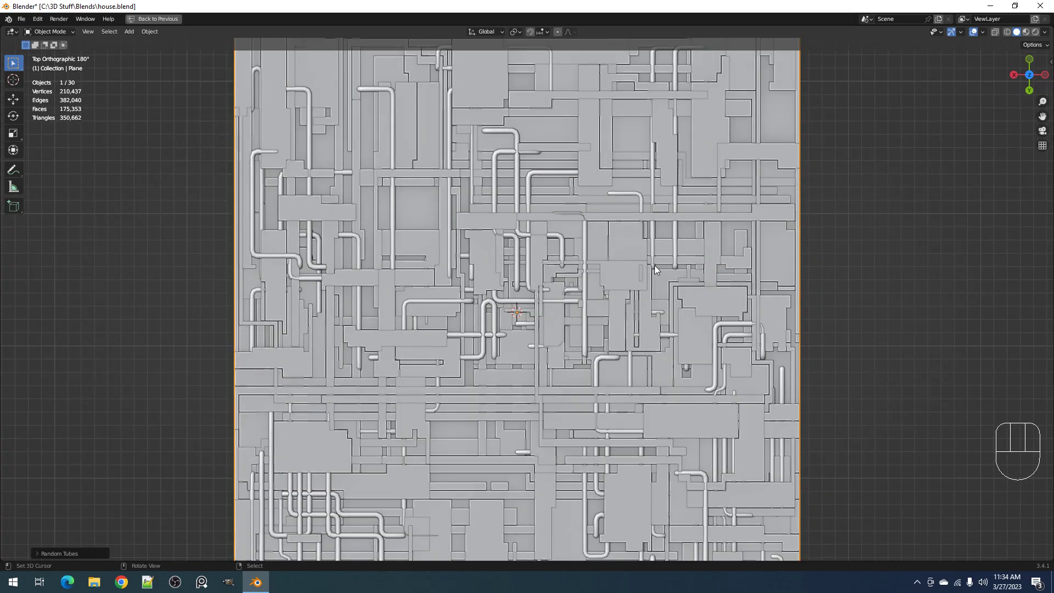
key(Tab)
click(636, 240)
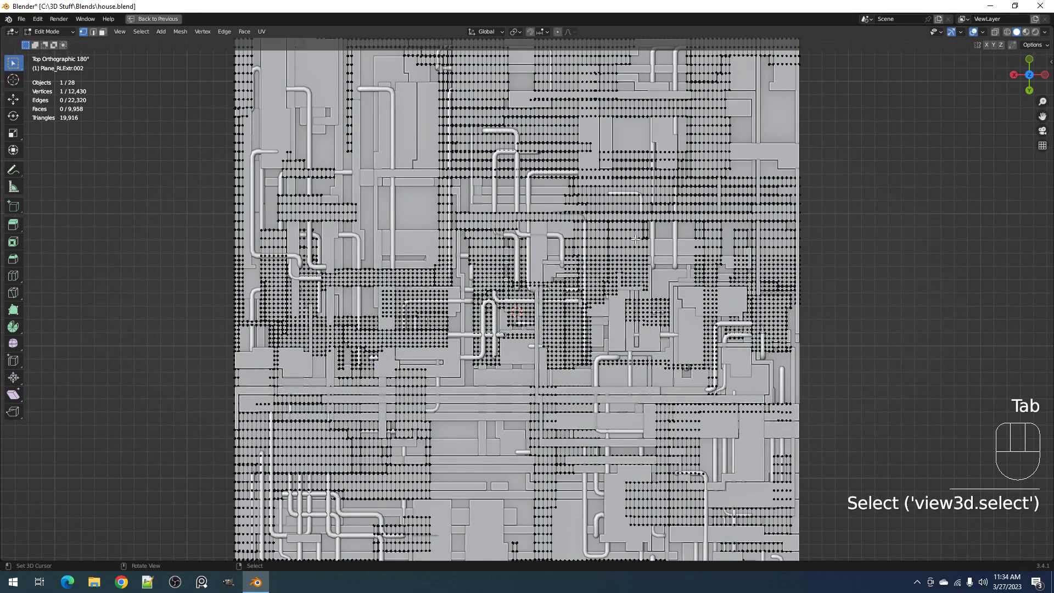
key(shift+g)
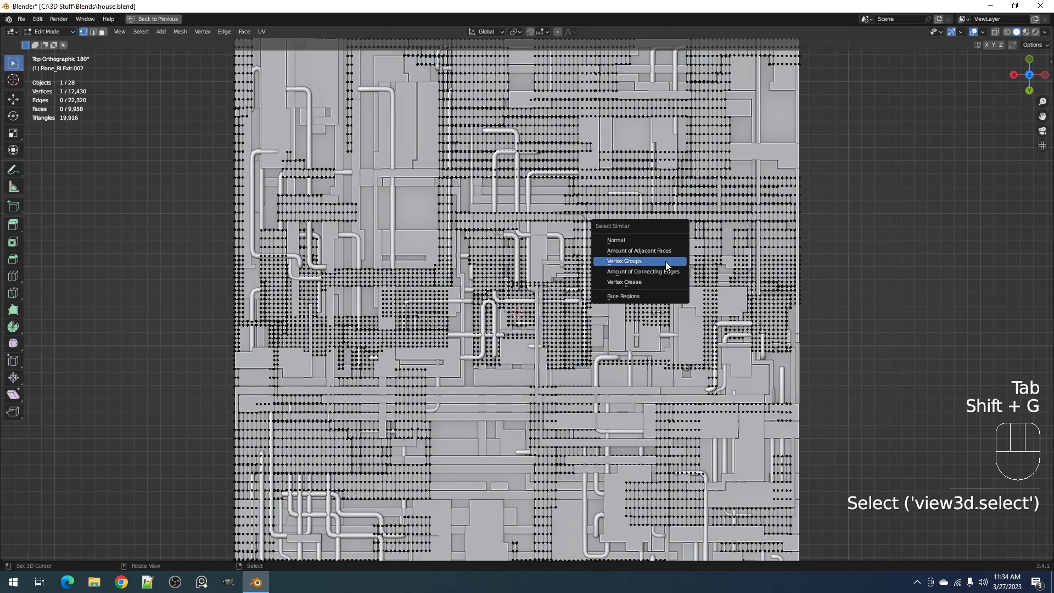
click(666, 262)
mouse_move(687, 356)
middle_down()
mouse_move(667, 265)
mouse_move(683, 335)
middle_up()
scroll(667, 264, up, 5)
scroll(667, 265, down, 6)
key(Tab)
key(ctrl+s)
key(shift+alt+z)
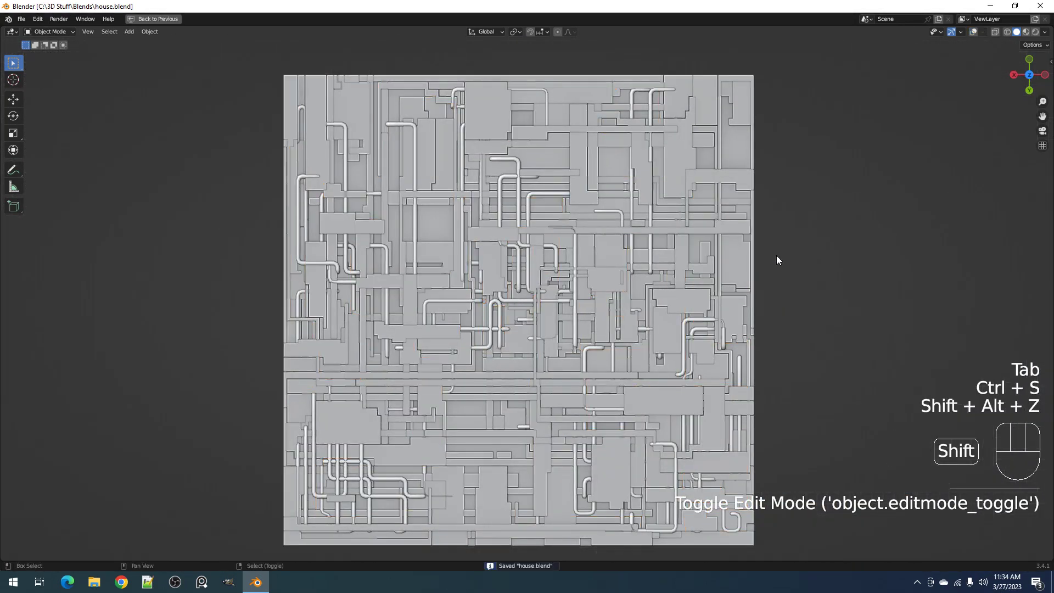
key(shift+q)
click(794, 239)
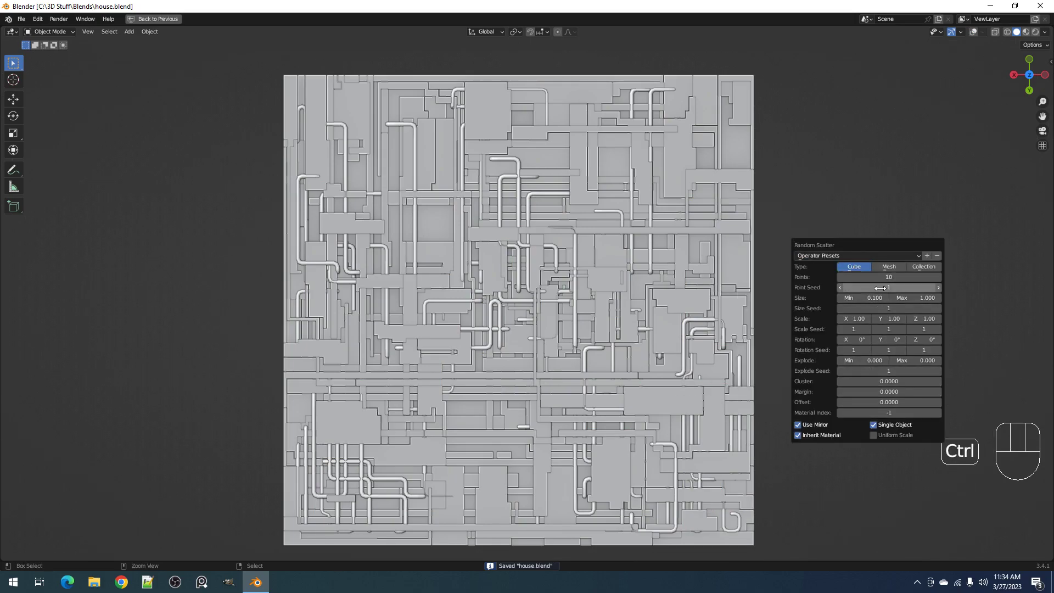
ctrl+scroll(873, 305, up, 1)
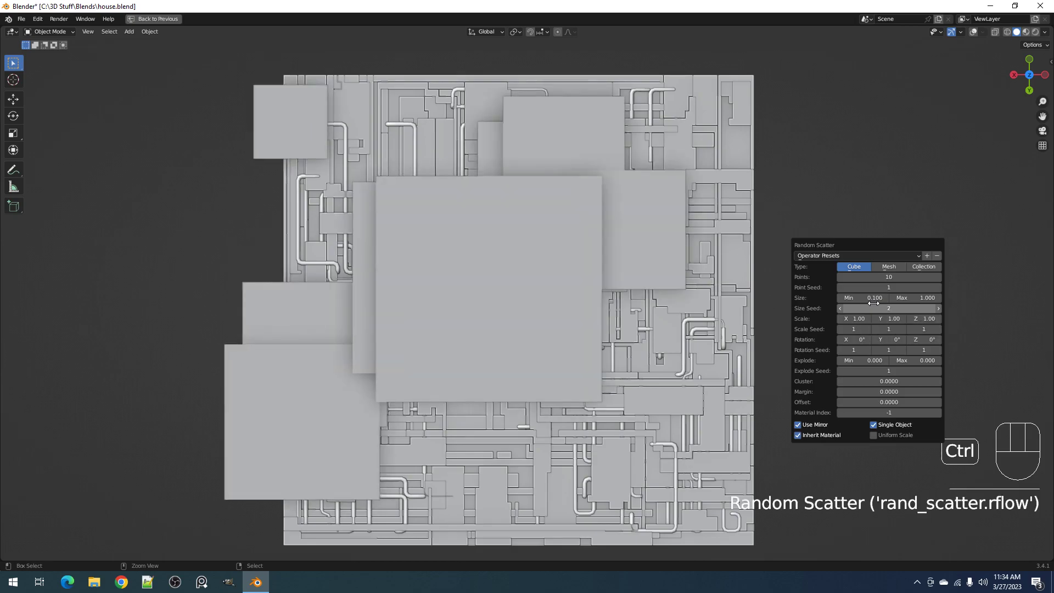
key(ctrl+z)
Run Random Cells on the panel mesh with a 5% pool size, a depth of 0.021 and a thickness of 0
key(shift+q)
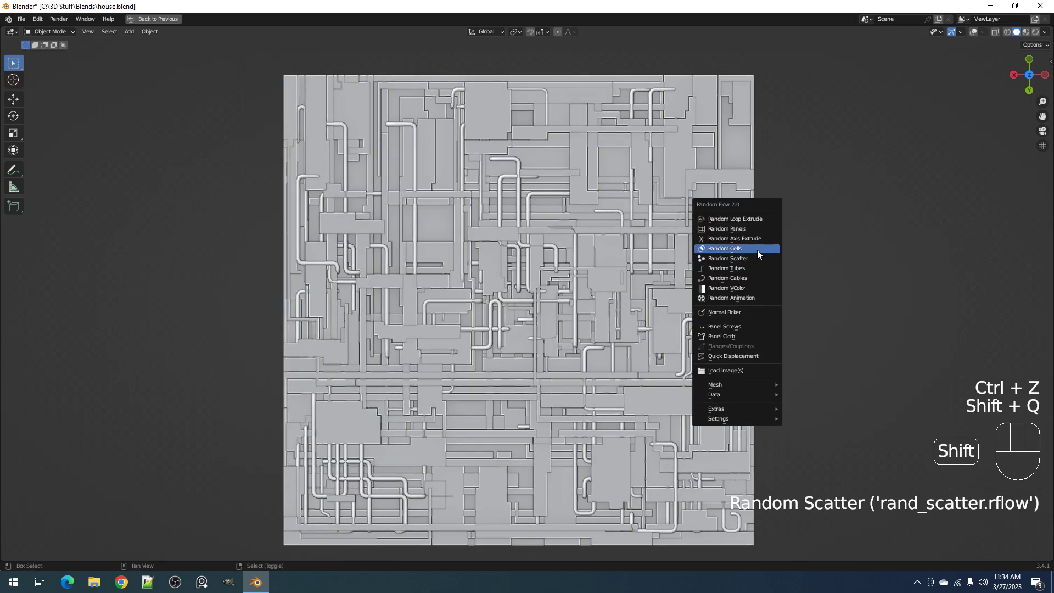
click(757, 249)
ctrl+scroll(842, 307, up, 1)
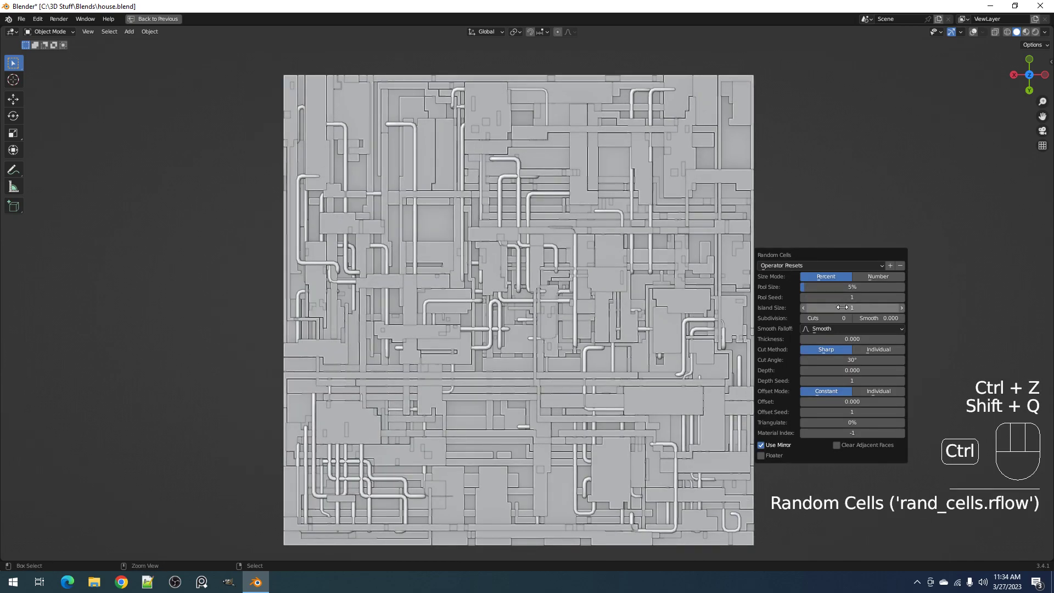
drag(854, 370, 853, 339)
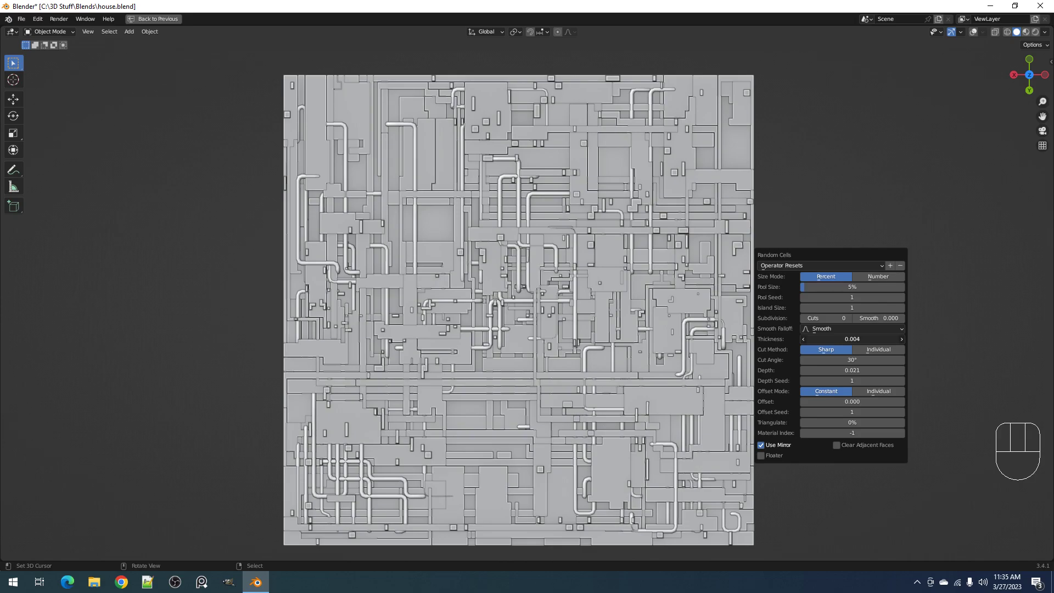
drag(849, 339, 846, 339)
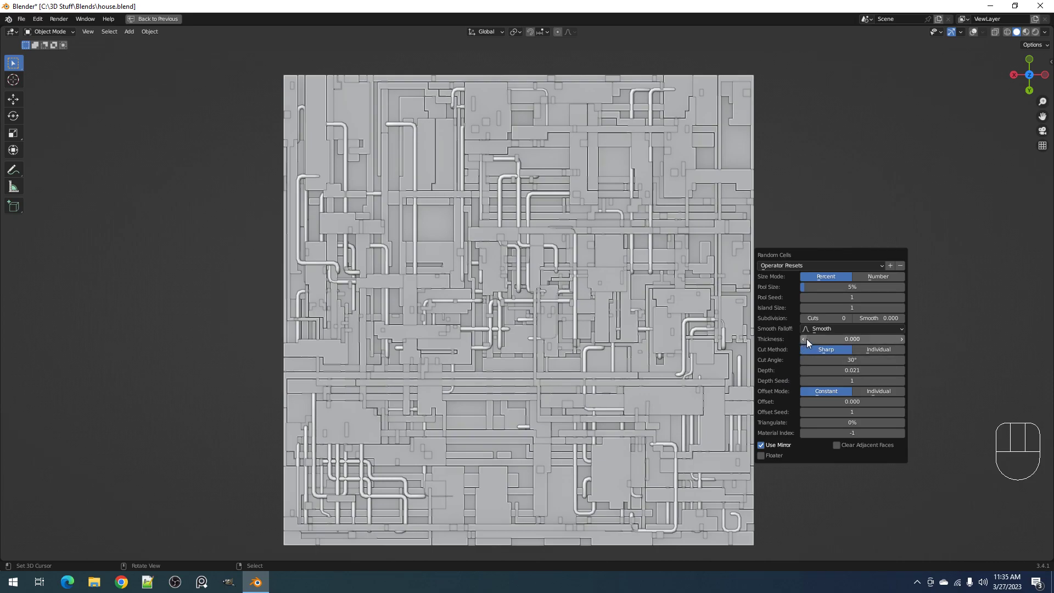
middle_drag(736, 380, 798, 336)
key(F9)
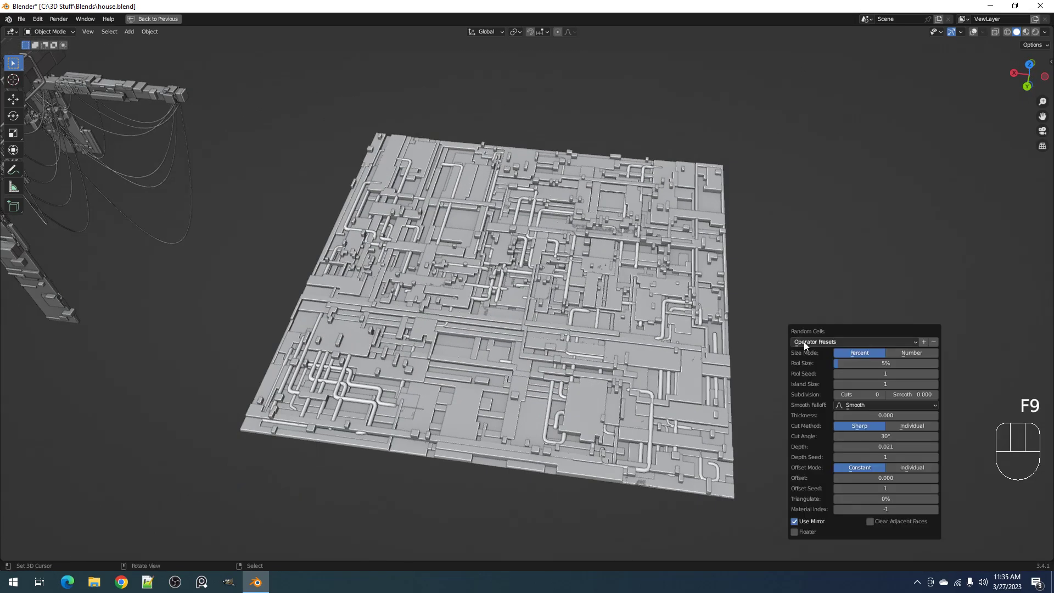
mouse_move(887, 446)
mouse_down()
mouse_move(906, 446)
mouse_move(870, 446)
mouse_up()
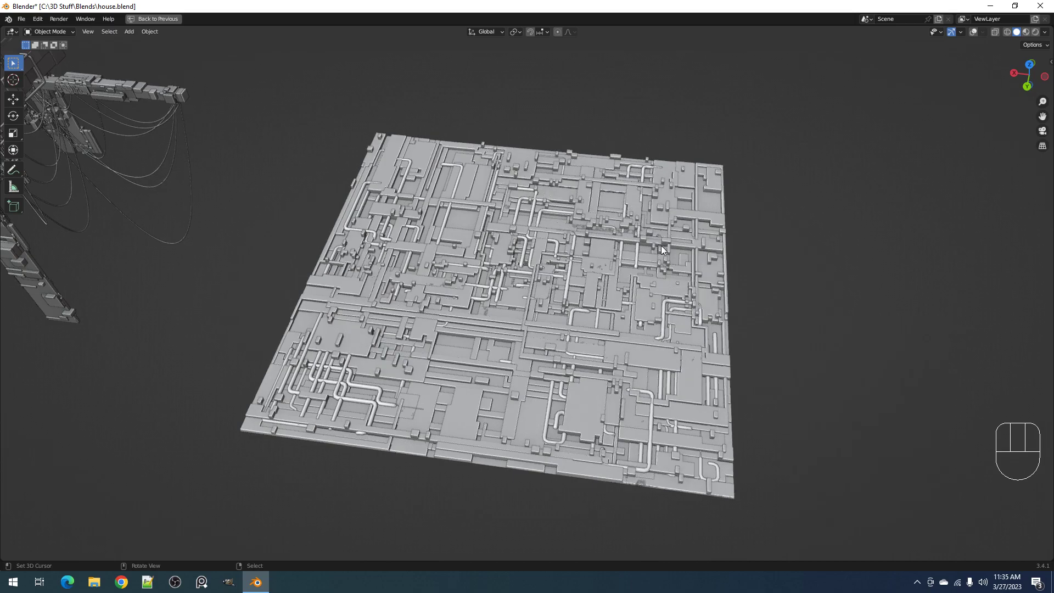
Try thicknesses of 0.003 and 0.004 on the random cells in top view, resetting the thickness to 0 each time
alt+middle_drag(629, 281, 741, 251)
scroll(741, 250, up, 3)
key(F9)
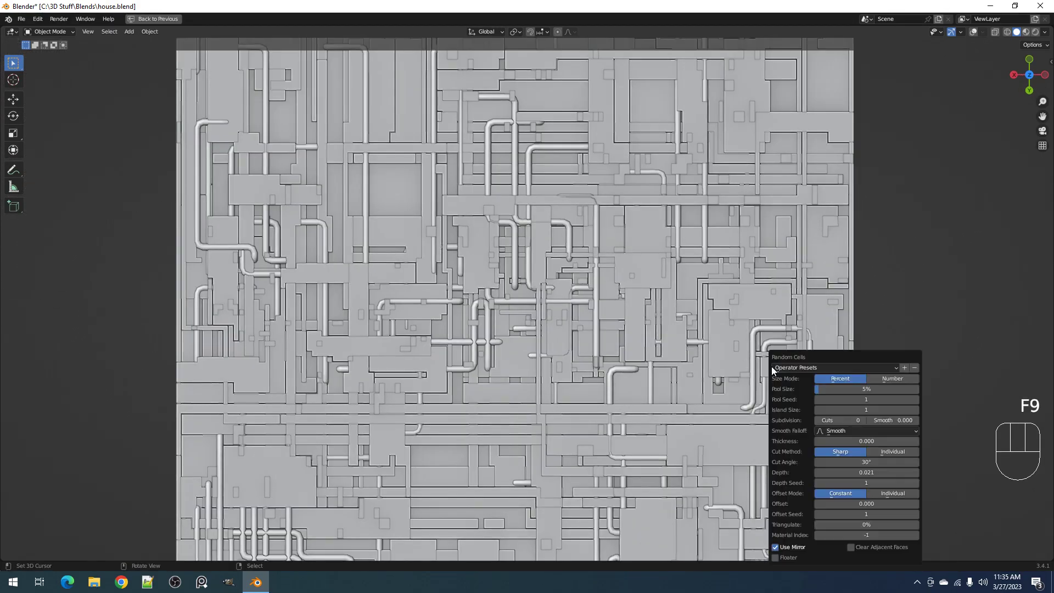
drag(851, 441, 859, 441)
click(846, 441)
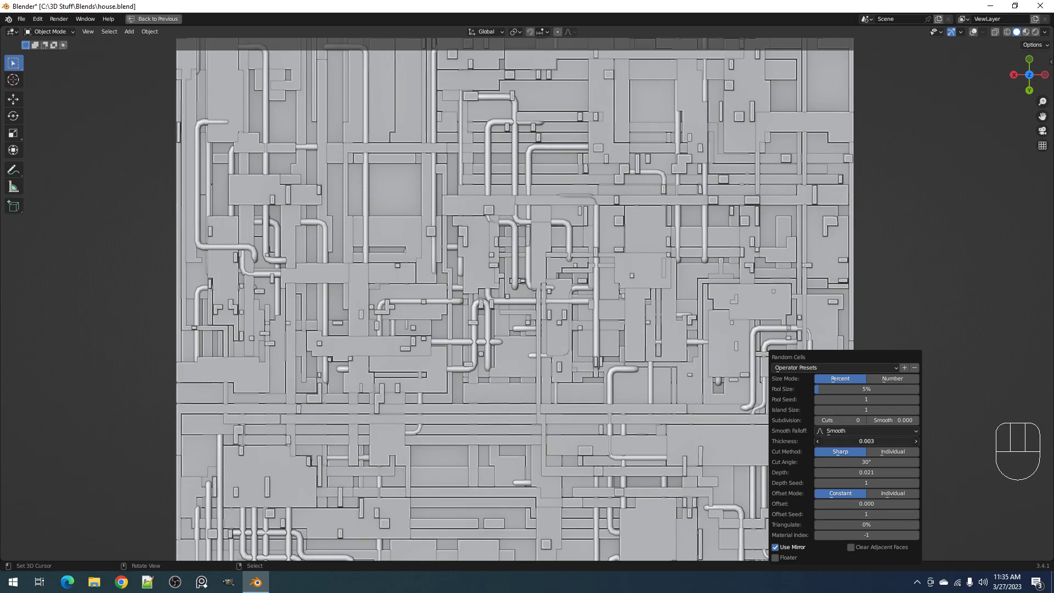
text(0)
key(Return)
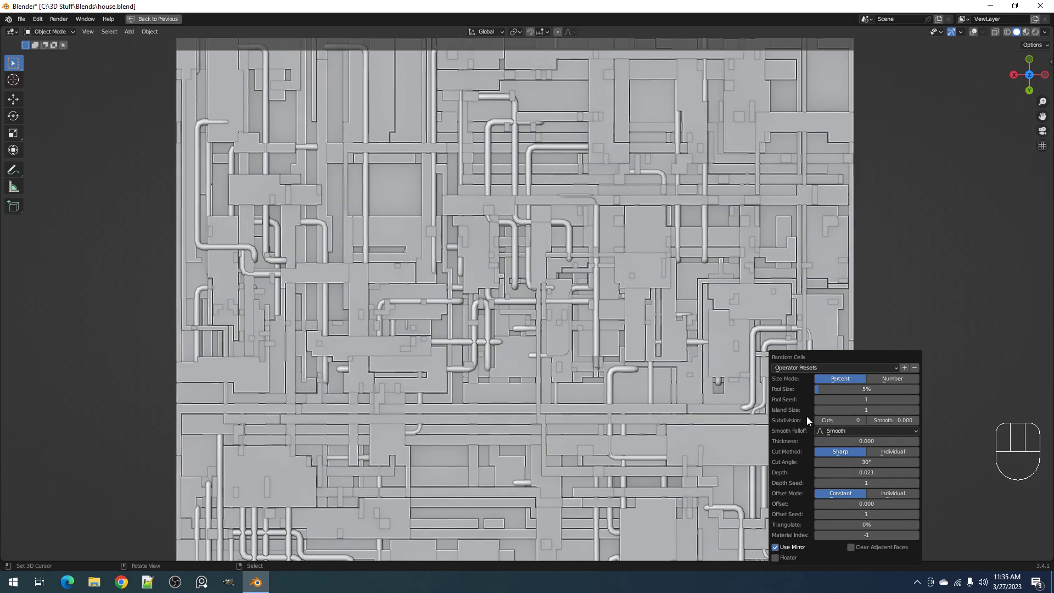
shift+drag(838, 441, 857, 440)
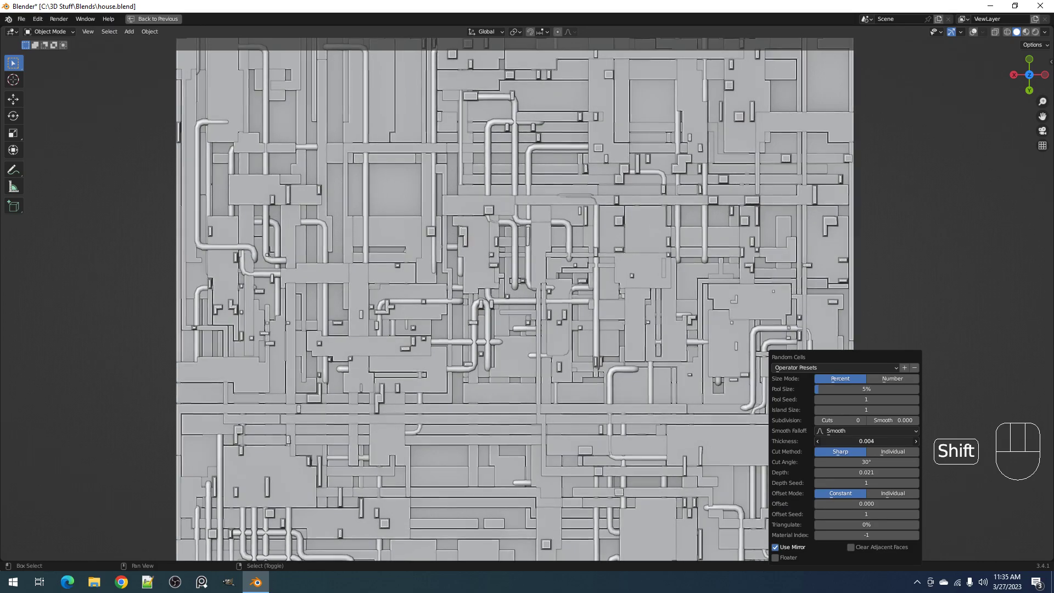
click(840, 441)
text(0)
key(Return)
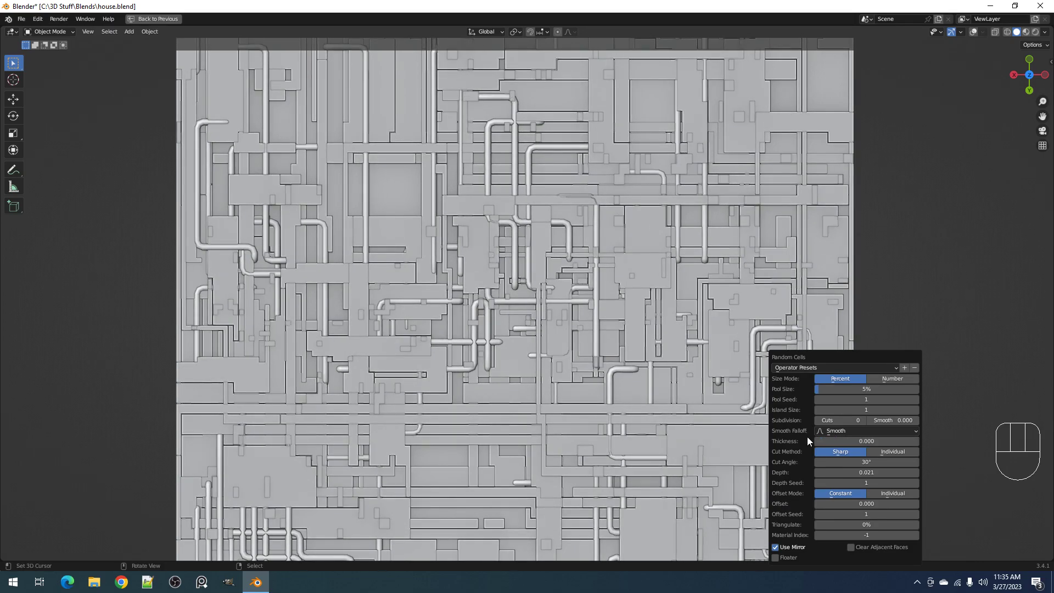
Turn off Cavity and Outline in the viewport shading and try a cell thickness of 0.003
click(1045, 32)
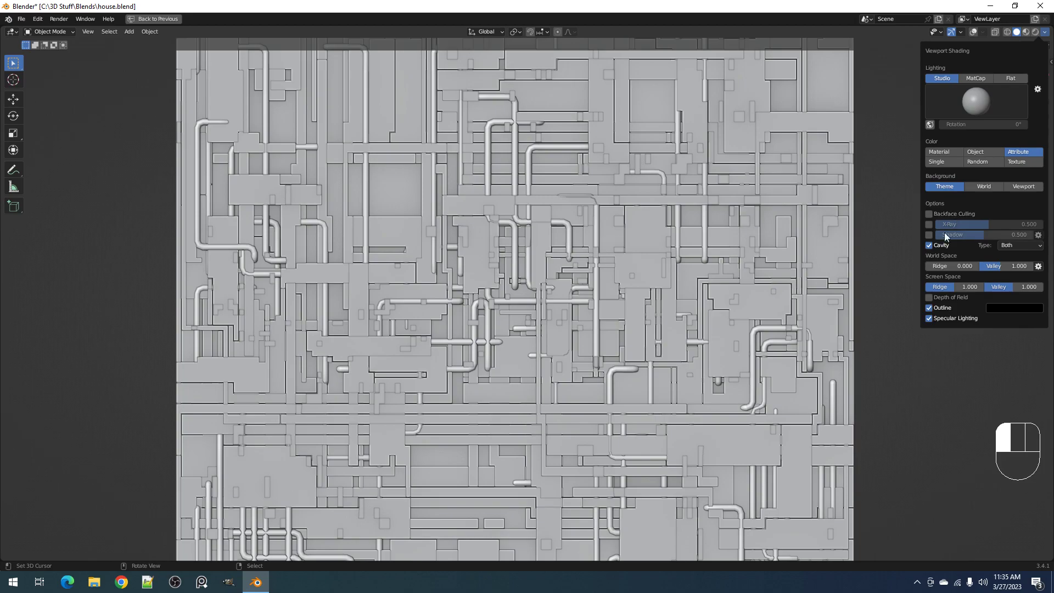
click(932, 245)
click(930, 266)
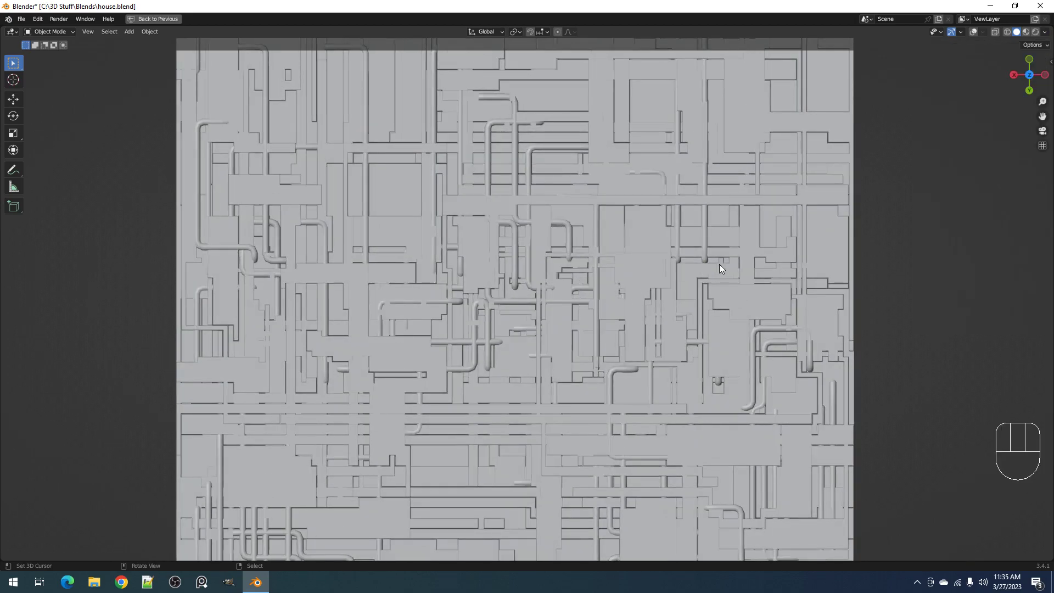
key(F9)
drag(840, 357, 854, 357)
scroll(604, 265, down, 3)
scroll(604, 265, up, 1)
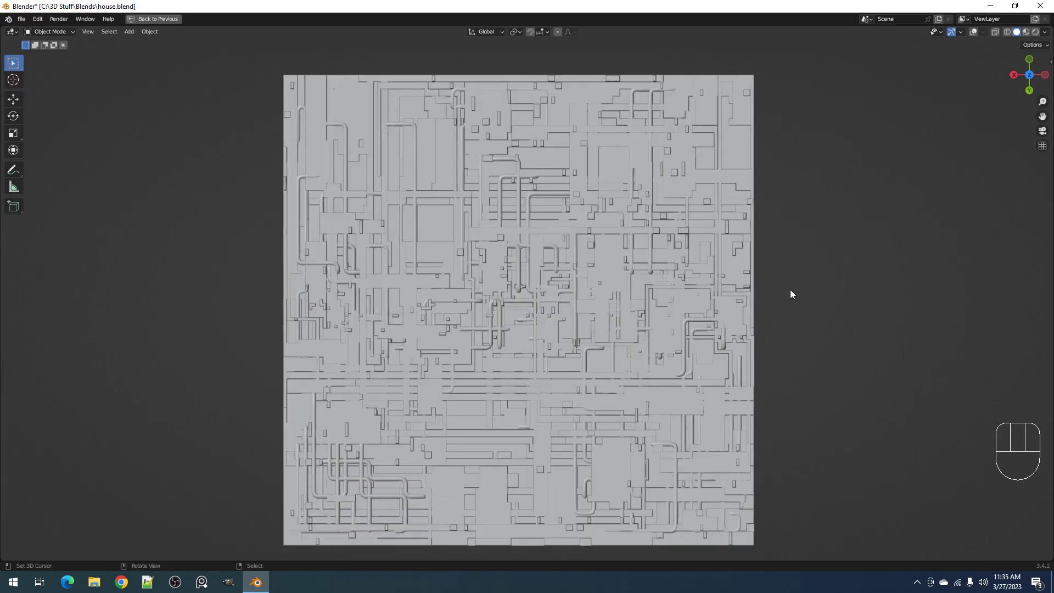
Turn Cavity and Outline back on in the viewport shading
click(1045, 32)
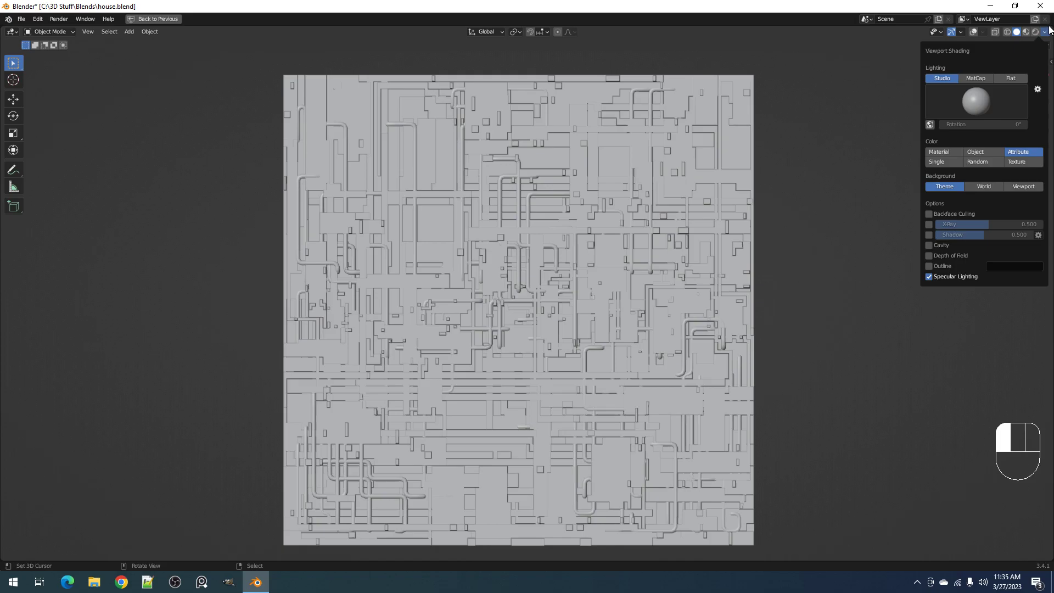
click(1049, 27)
click(1045, 32)
click(930, 244)
click(927, 308)
Set the thickness of the random cells back to 0
scroll(621, 282, up, 2)
key(F9)
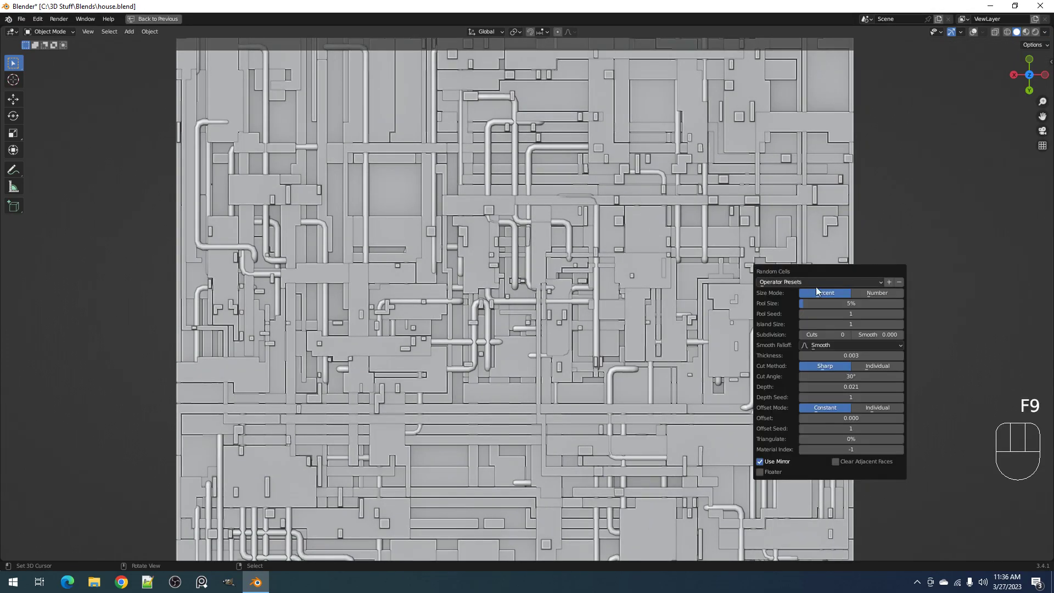
click(808, 355)
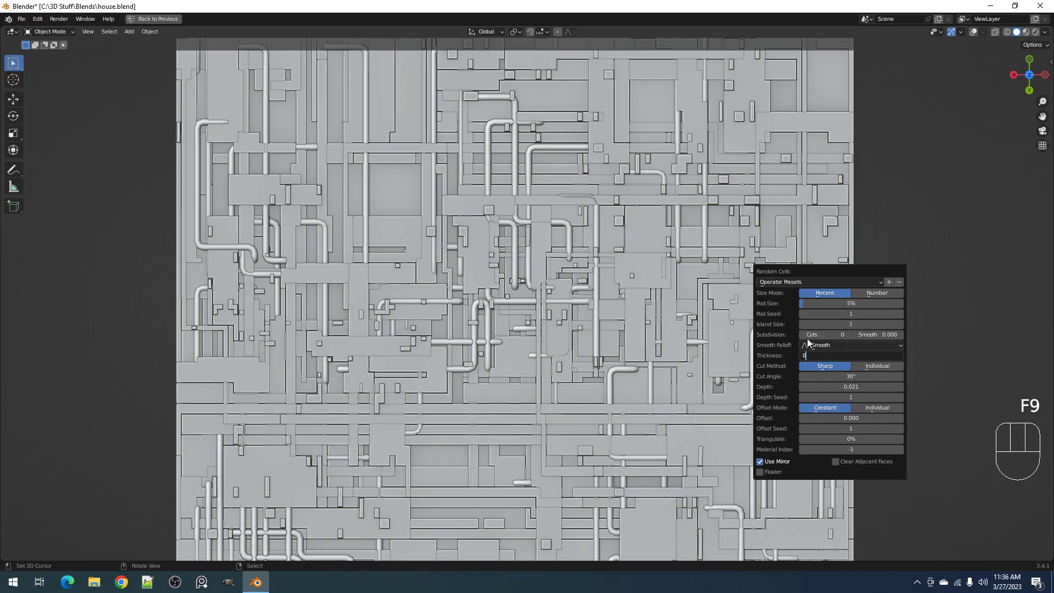
text(0)
key(Return)
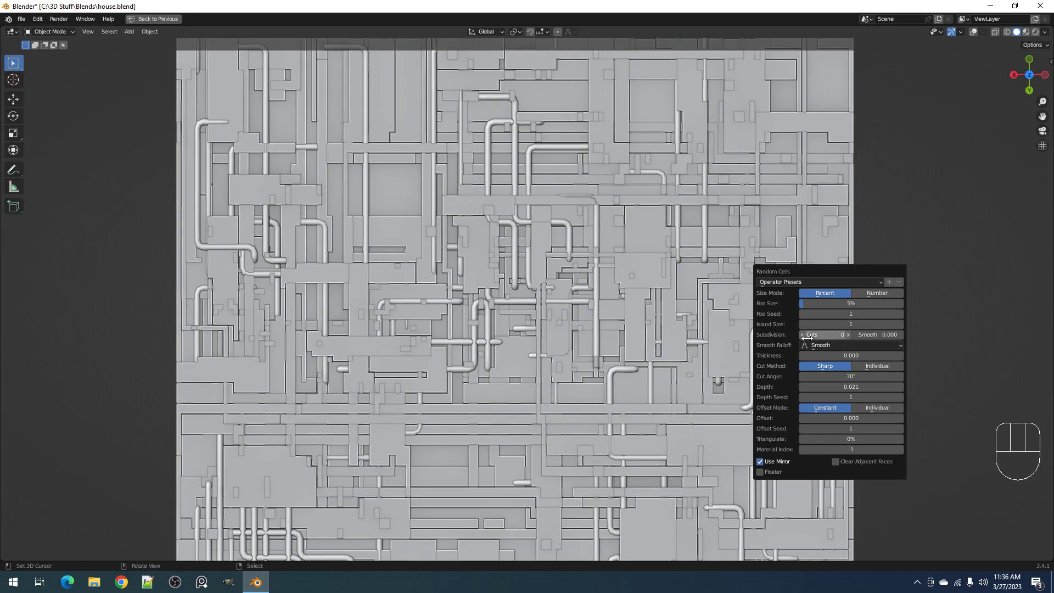
Set the random cells' pool size to 10% and enable Clear Adjacent Faces
click(831, 303)
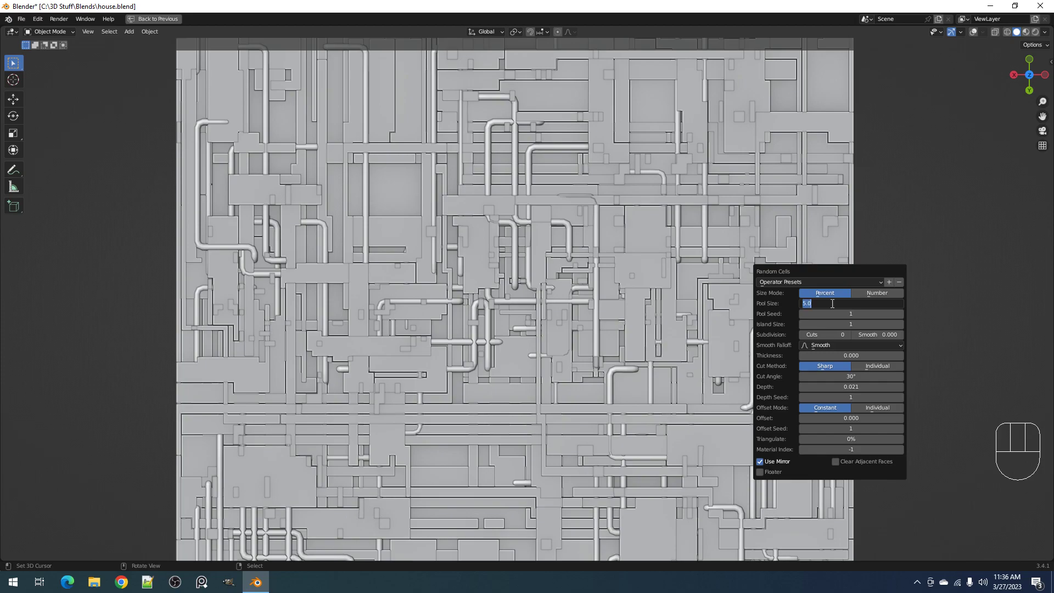
key(Return)
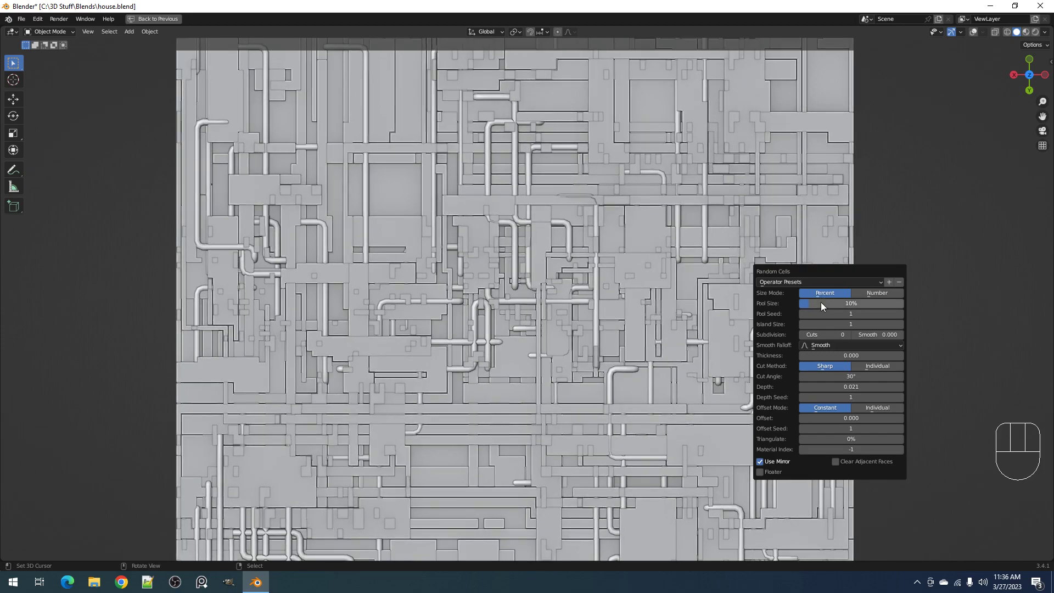
key(ctrl)
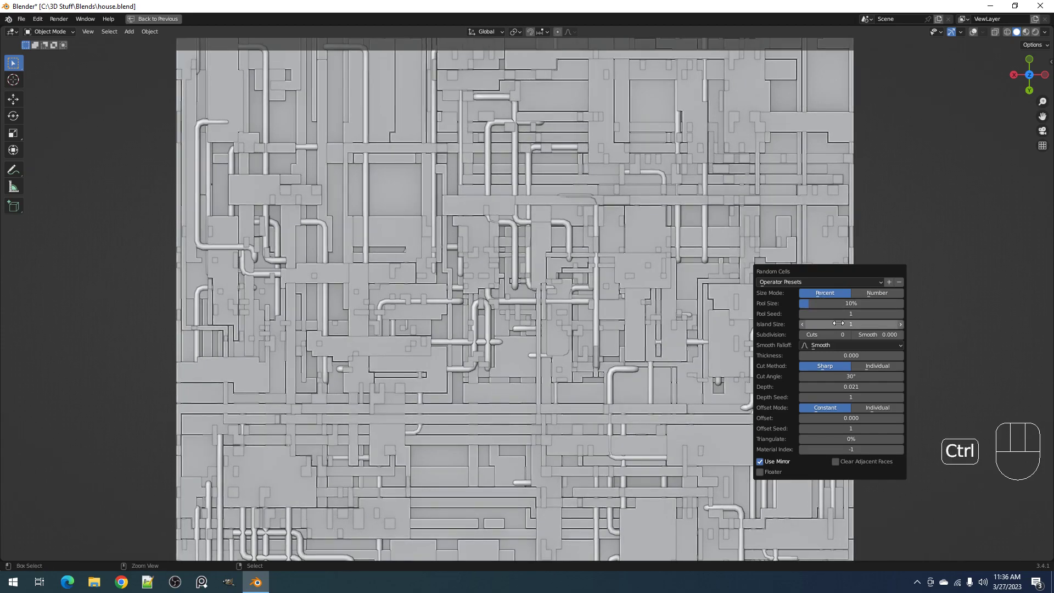
click(837, 463)
Change the random cells' pool seed to 5 and set the pool size to 5%
scroll(564, 282, down, 3)
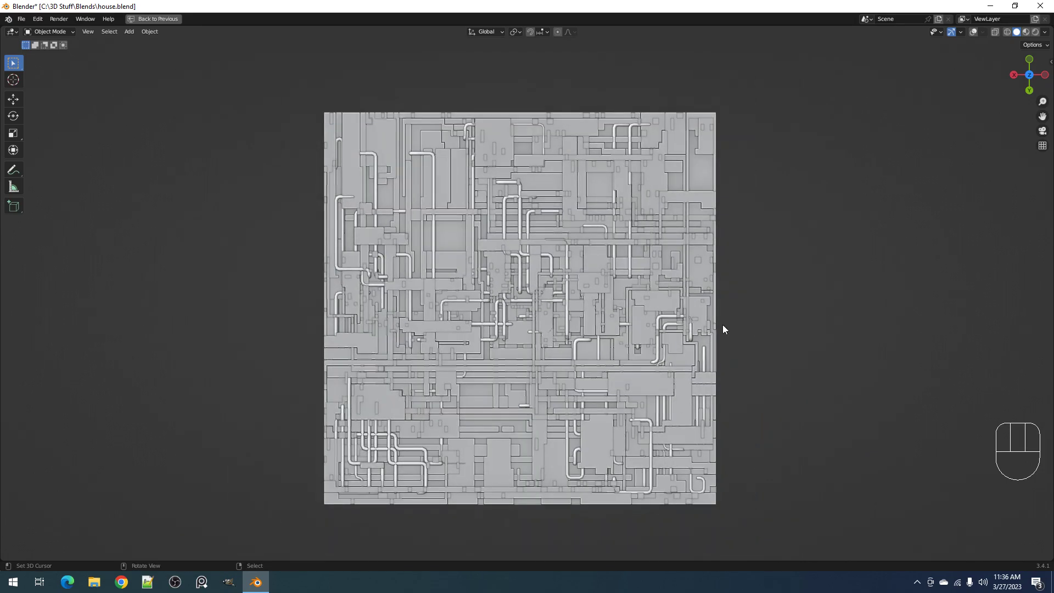
scroll(698, 326, up, 1)
key(F9)
ctrl+scroll(897, 395, up, 6)
ctrl+scroll(897, 395, up, 1)
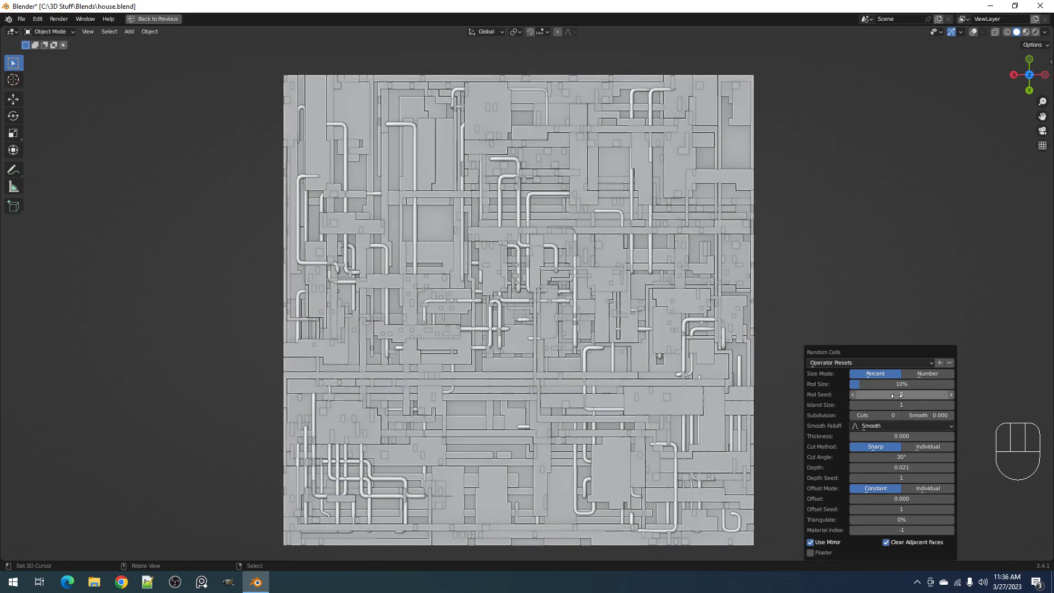
click(887, 382)
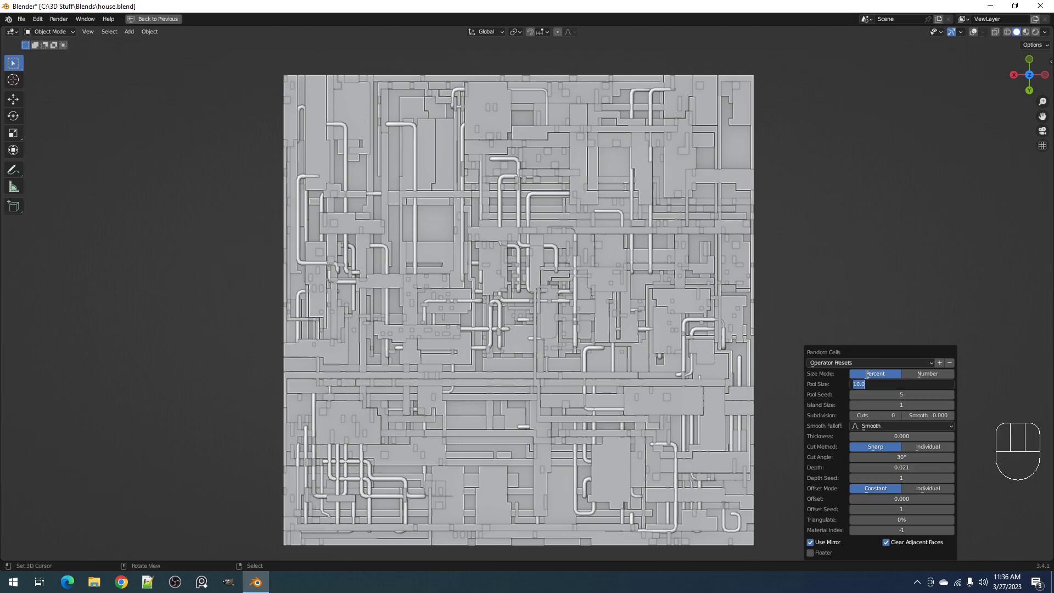
key(Return)
Check the height of the random cells from an oblique view and fine-tune their depth
middle_drag(739, 289, 681, 344)
scroll(681, 344, up, 2)
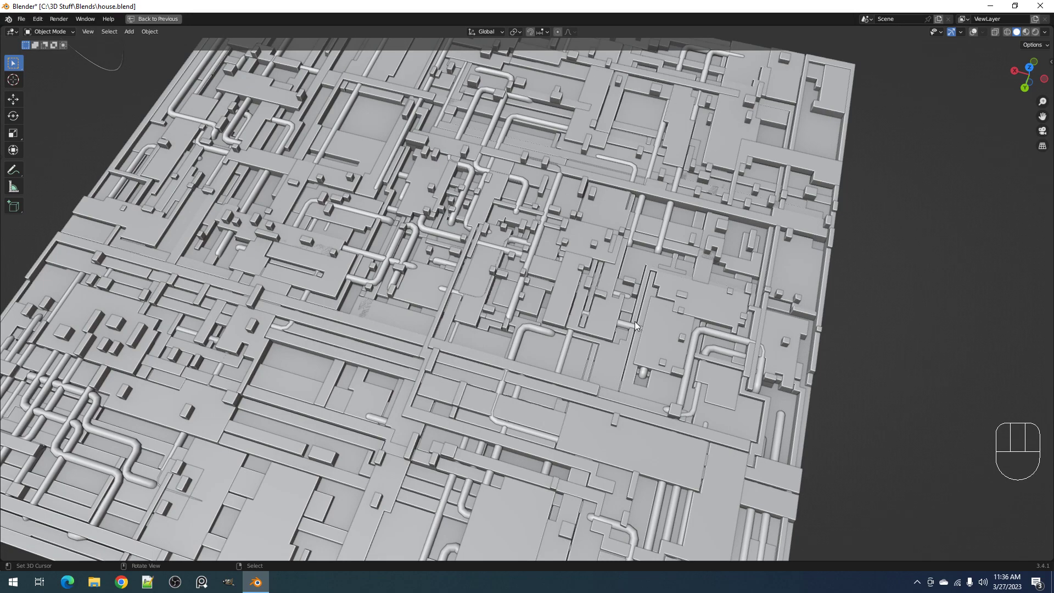
key(F9)
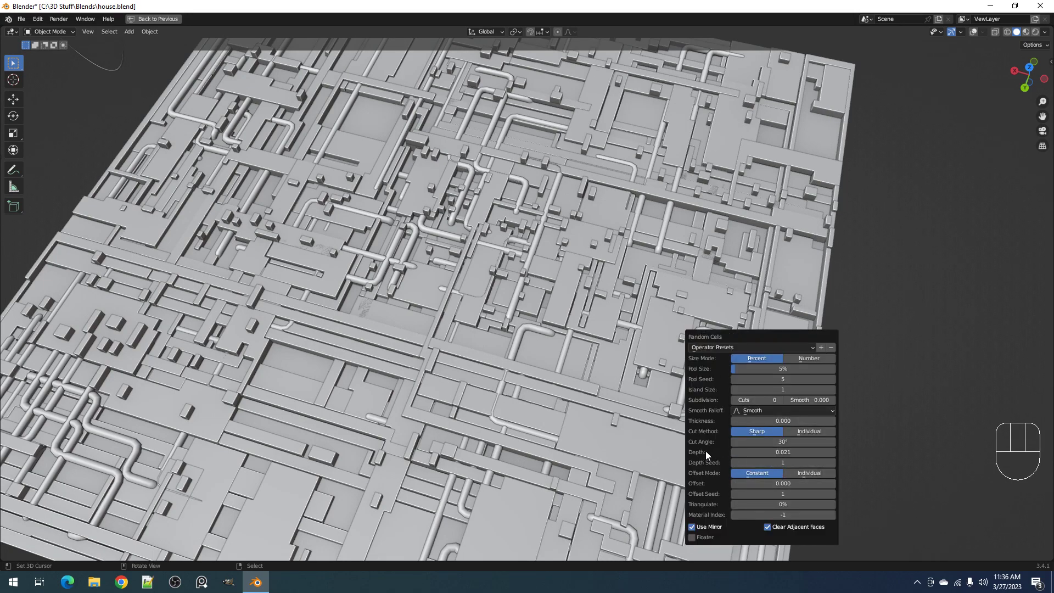
mouse_move(748, 451)
mouse_down()
mouse_move(733, 452)
mouse_move(747, 452)
mouse_up()
Show the viewport overlays, select the random cells object and save the file
key(shift+alt+z)
click(627, 327)
shift+middle_drag(627, 327, 566, 309)
key(ctrl+s)
Apply Auto Smooth to the selected random cells object
key(shift+ctrl+x)
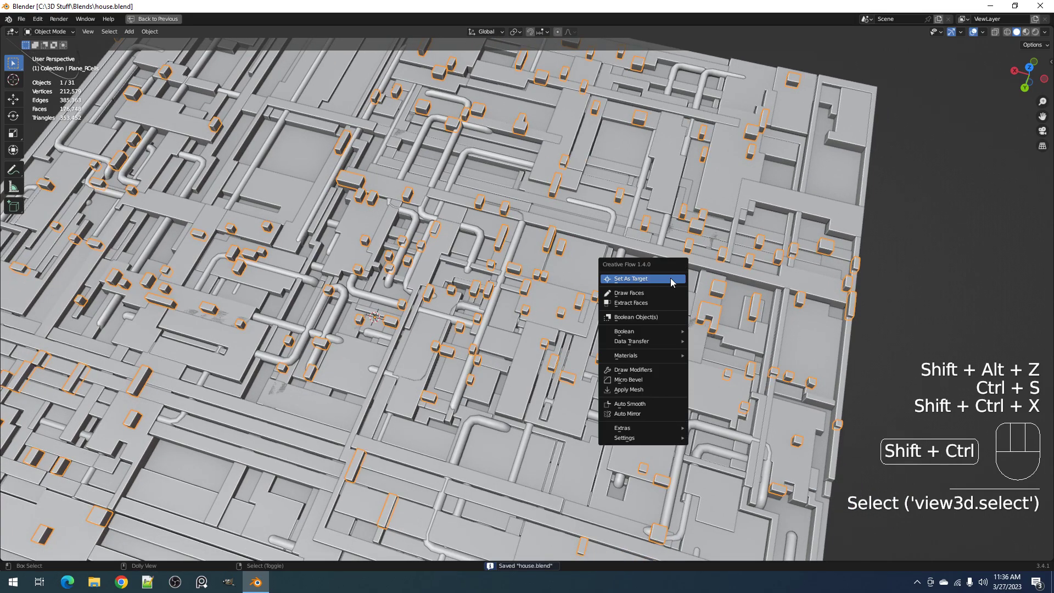
click(651, 380)
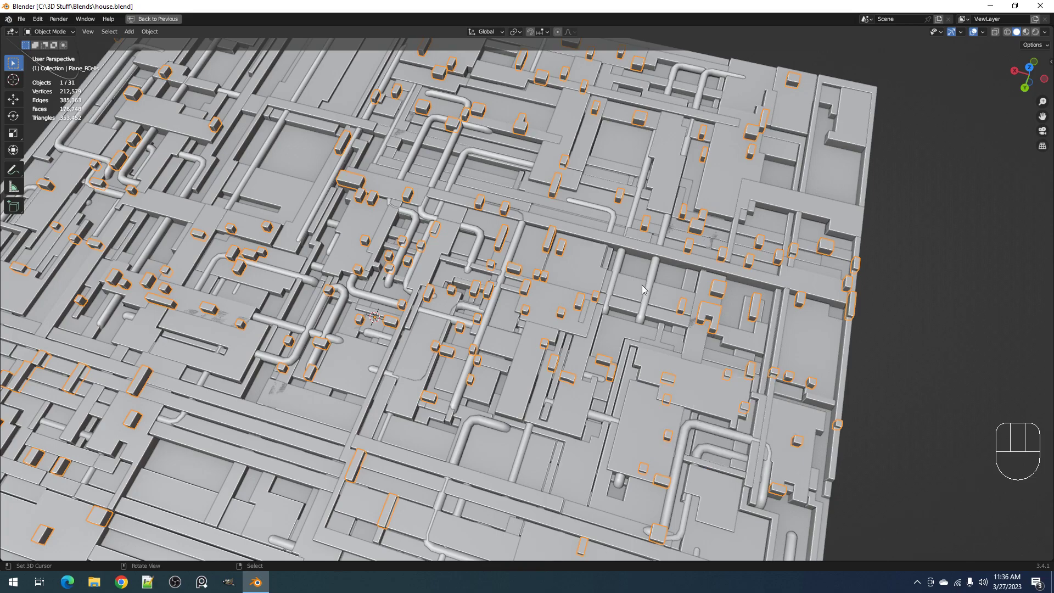
key(shift+ctrl+x)
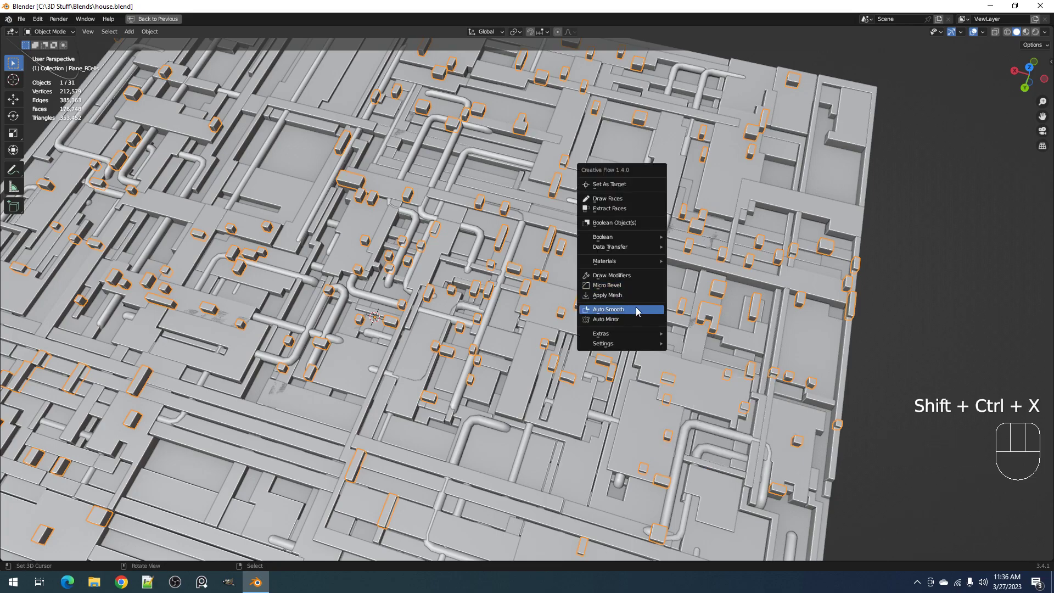
click(638, 309)
Add a Micro Bevel to the cells using the bevel modifier with Harden Normals and an amount of 0.0040
key(shift+ctrl+x)
click(640, 250)
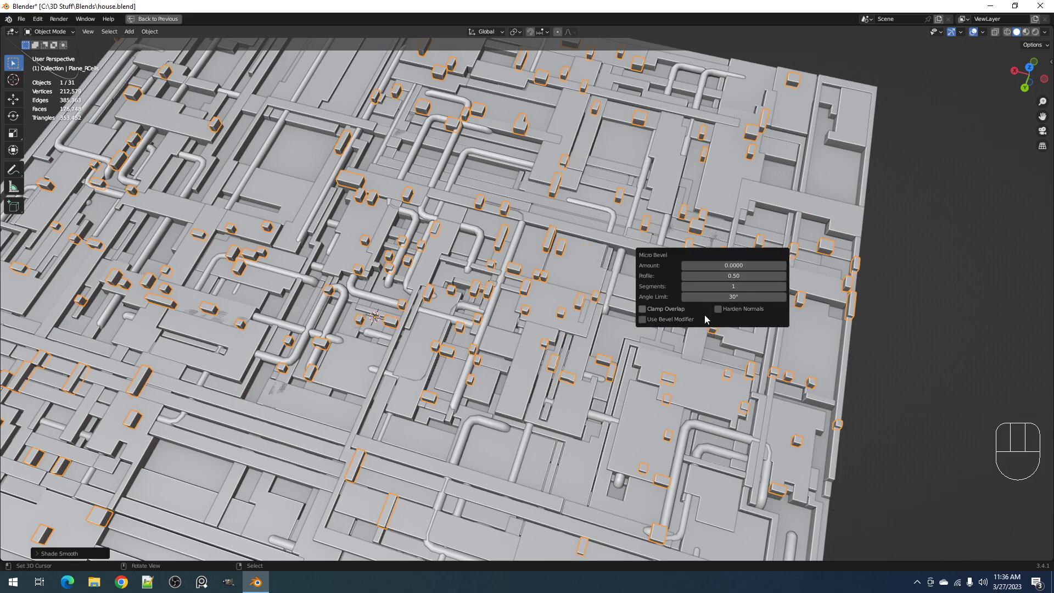
click(674, 319)
click(720, 309)
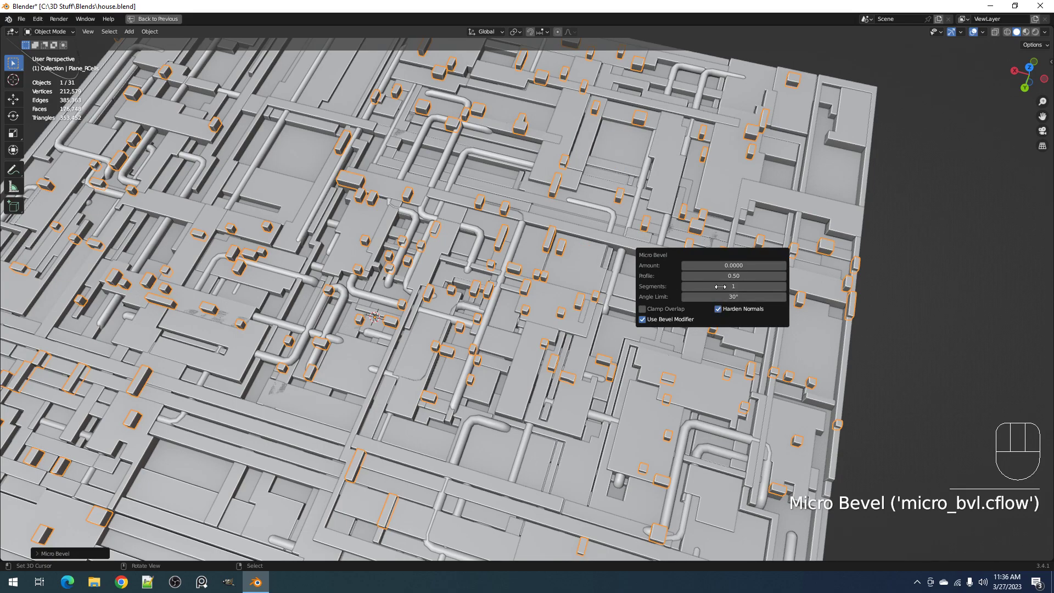
ctrl+scroll(713, 266, up, 3)
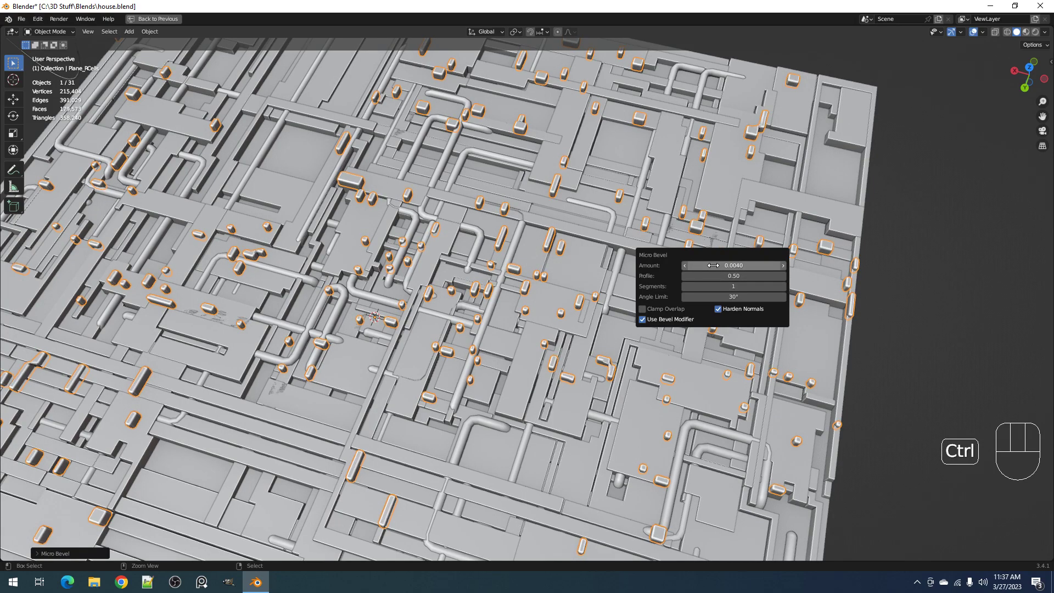
Look straight down on the panels with Cavity shading turned off and the viewport overlays hidden to judge the bevel
middle_drag(536, 275, 598, 271)
scroll(598, 271, up, 2)
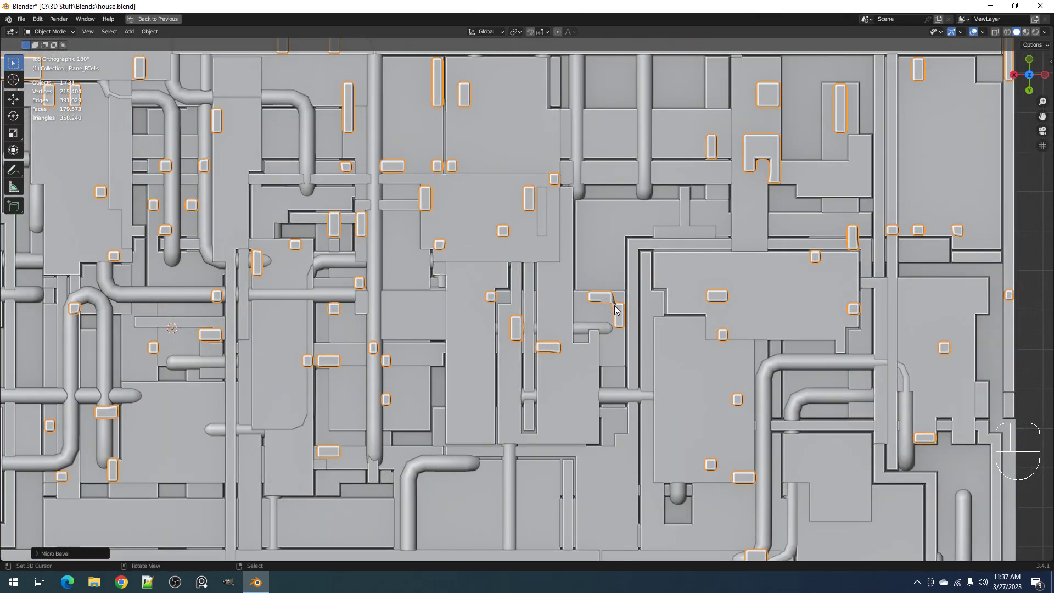
click(1045, 32)
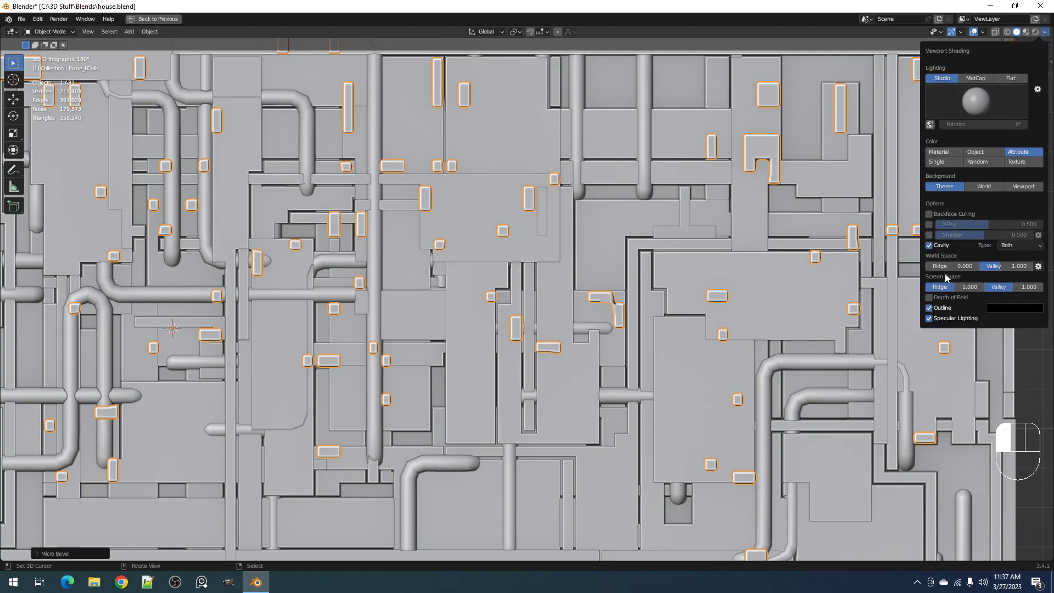
click(930, 246)
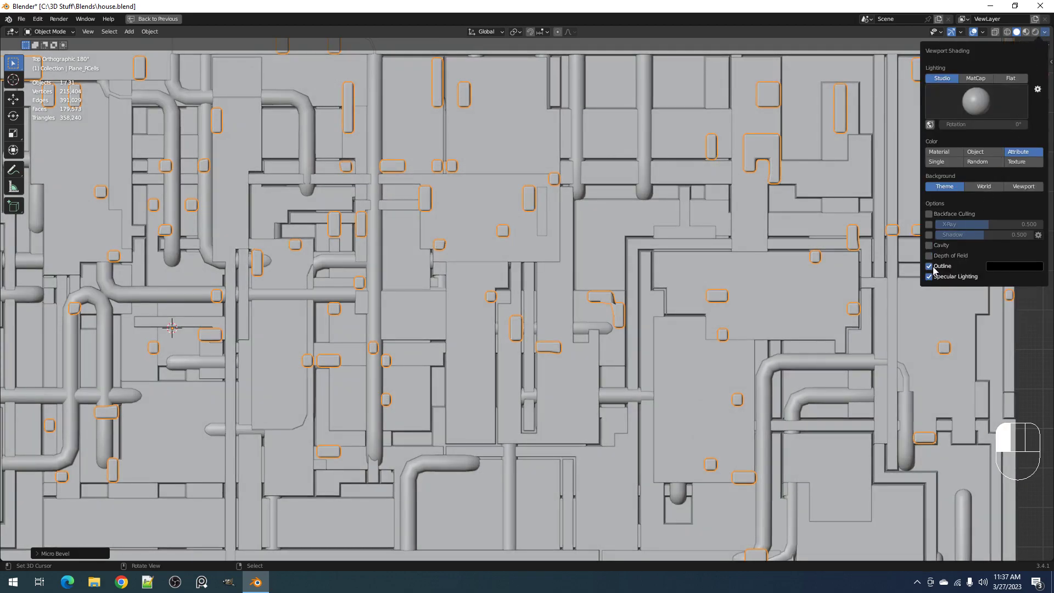
scroll(654, 255, down, 4)
key(shift+alt+z)
Reopen the Micro Bevel settings for the random cells and set the amount to 0.0034
scroll(654, 255, down, 2)
shift+middle_drag(530, 259, 606, 279)
scroll(615, 286, up, 2)
key(F9)
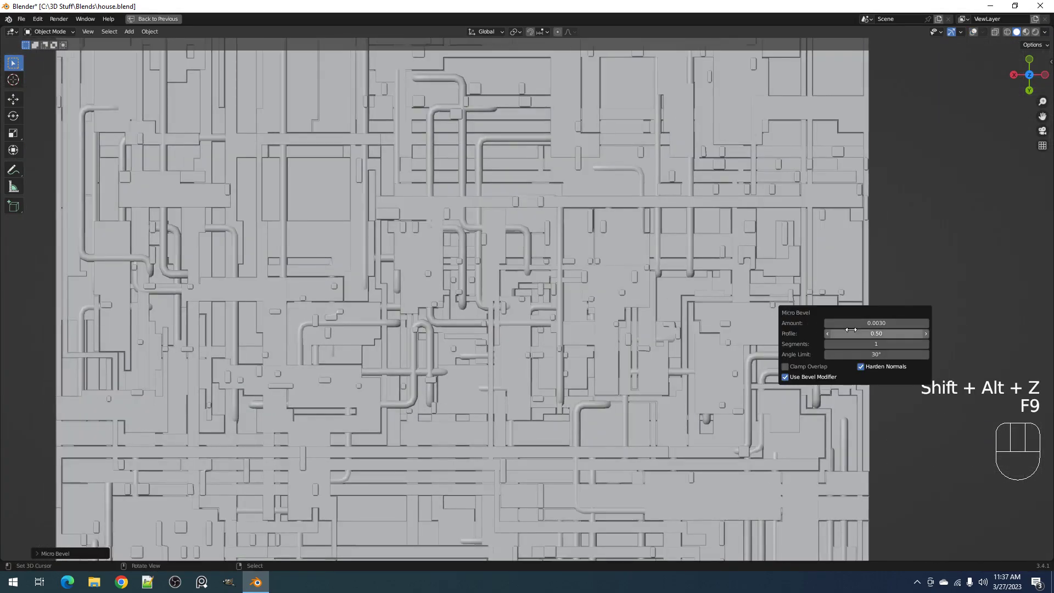
shift+drag(877, 323, 899, 323)
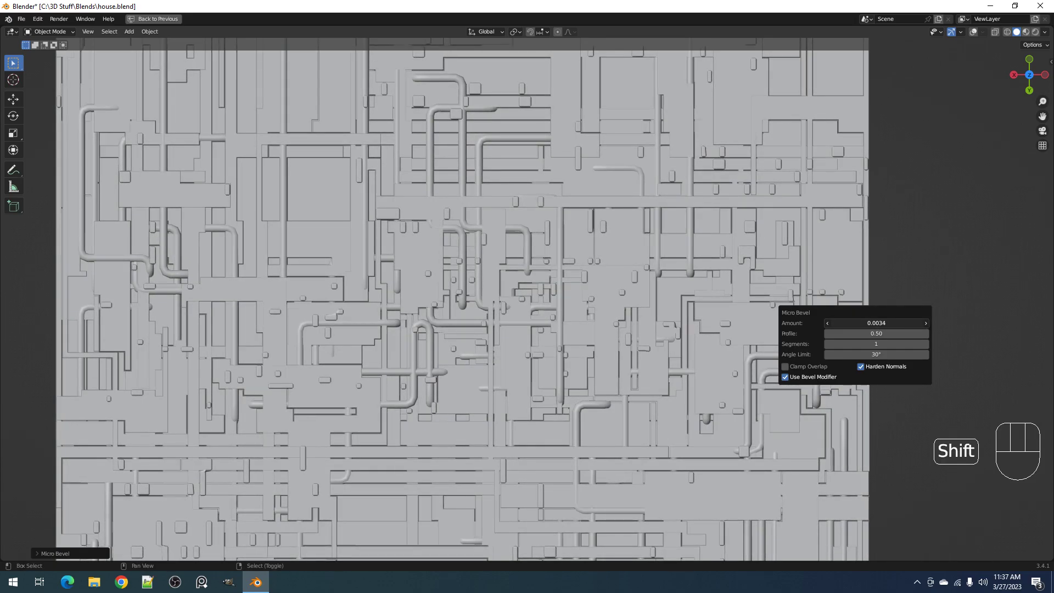
shift+middle_drag(660, 399, 600, 368)
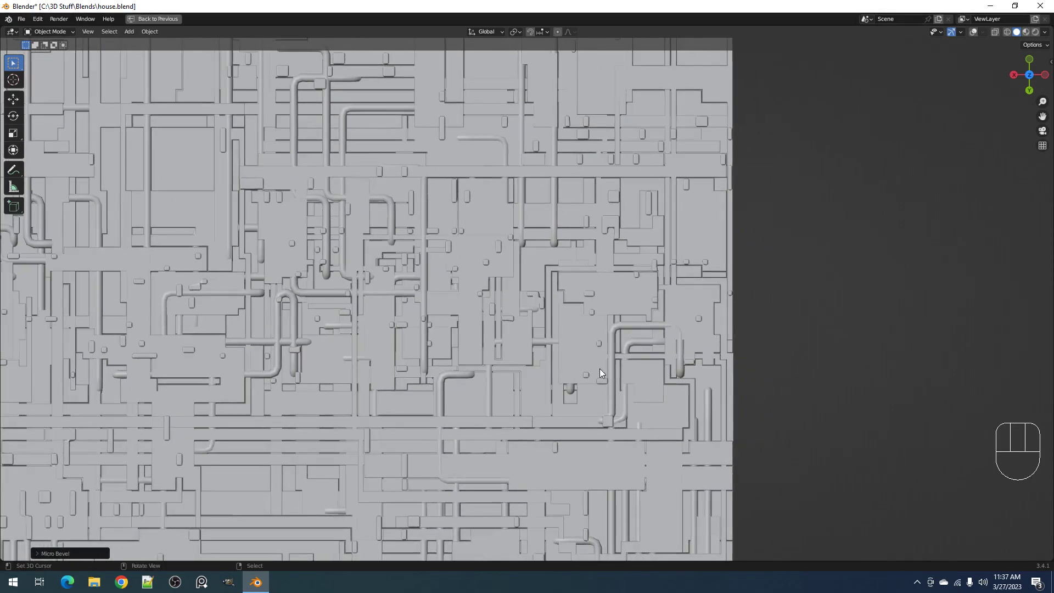
Turn the Outline and Cavity shading options back on in the viewport
click(1045, 33)
click(930, 267)
click(931, 247)
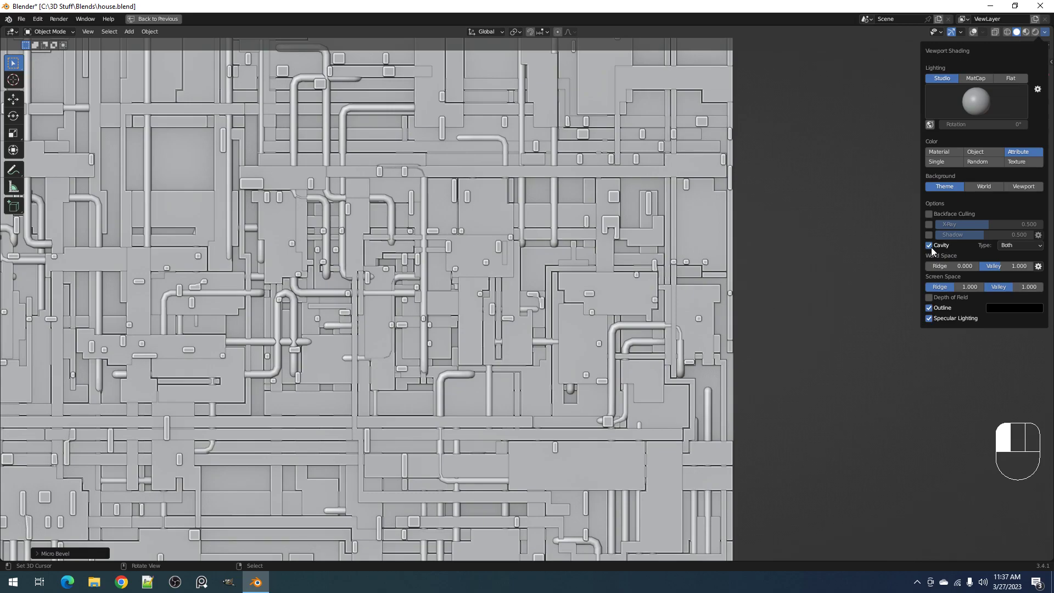
scroll(522, 304, up, 1)
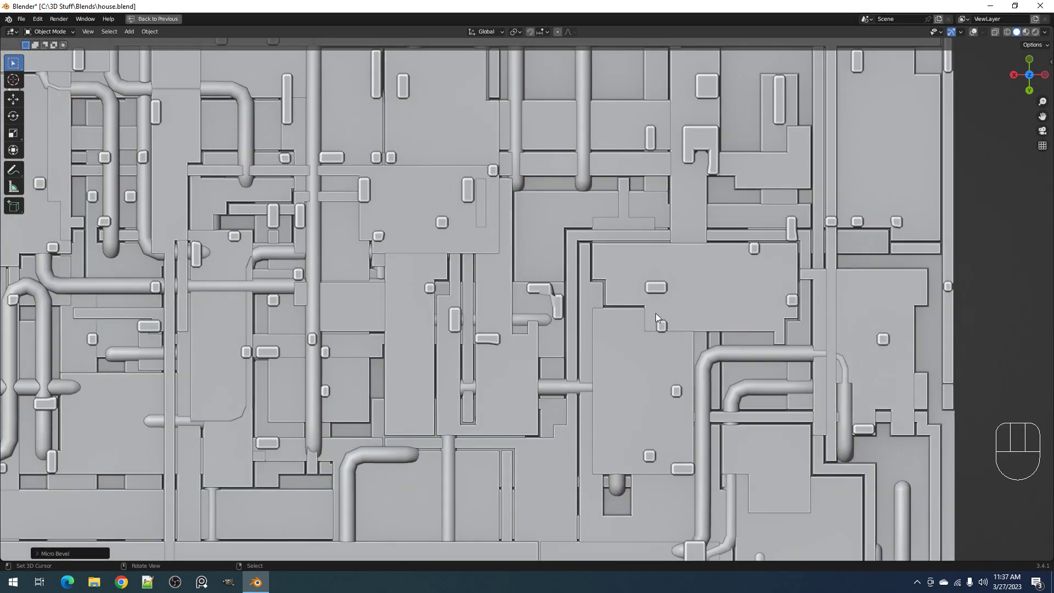
Delete the distorted L-shaped cell from the random cells mesh and return to Object Mode with the overlays shown
click(560, 302)
key(Tab)
key(shift+alt+z)
key(alt+a)
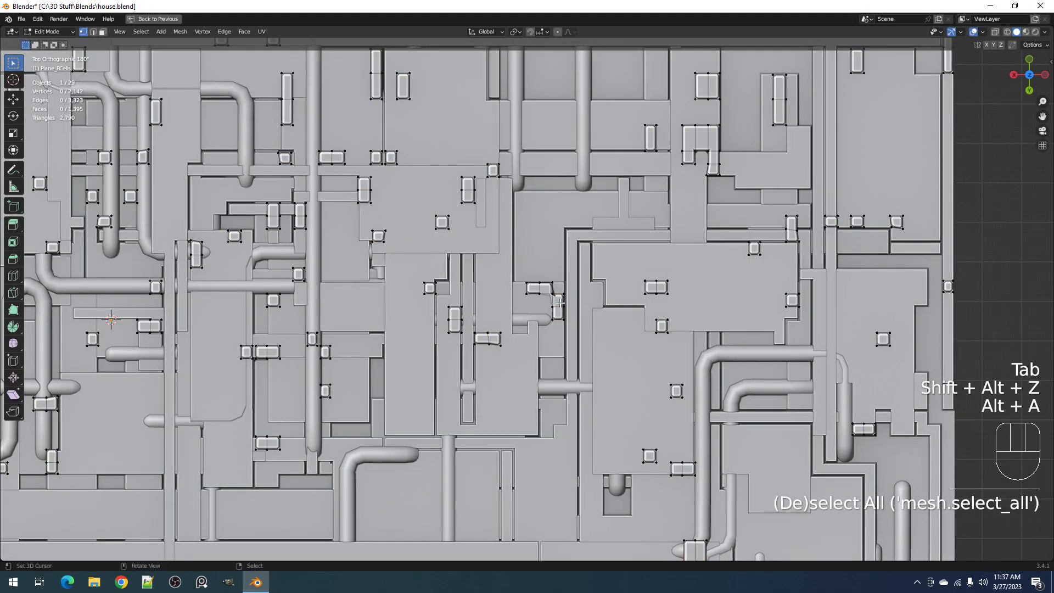
key(l)
key(x)
click(560, 302)
key(Tab)
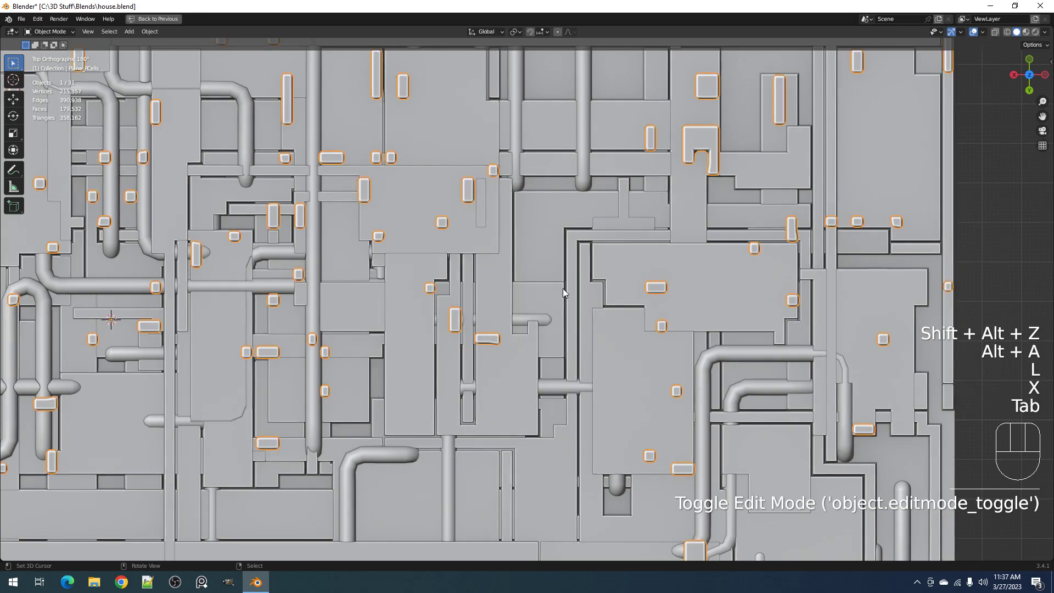
In the random-extruded panel mesh, select one element and all similar ones, then return to Object Mode with the overlays hidden
scroll(562, 293, down, 6)
key(alt+a)
scroll(529, 294, down, 1)
shift+middle_drag(454, 271, 578, 316)
right_click(495, 213)
key(Tab)
right_click(554, 221)
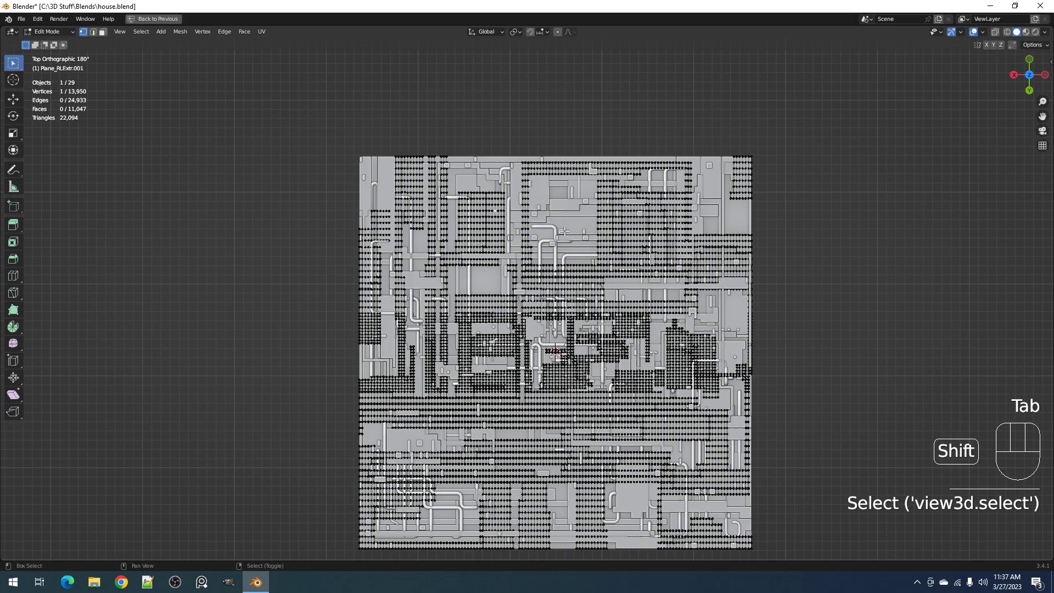
key(shift+g)
click(565, 231)
middle_drag(565, 231, 716, 313)
key(Tab)
key(shift+alt+z)
shift+middle_drag(778, 266, 726, 238)
Generate a second set of Random Cells on the panel selection with pool size 2%, pool seed 4 and depth 0.021
key(shift+q)
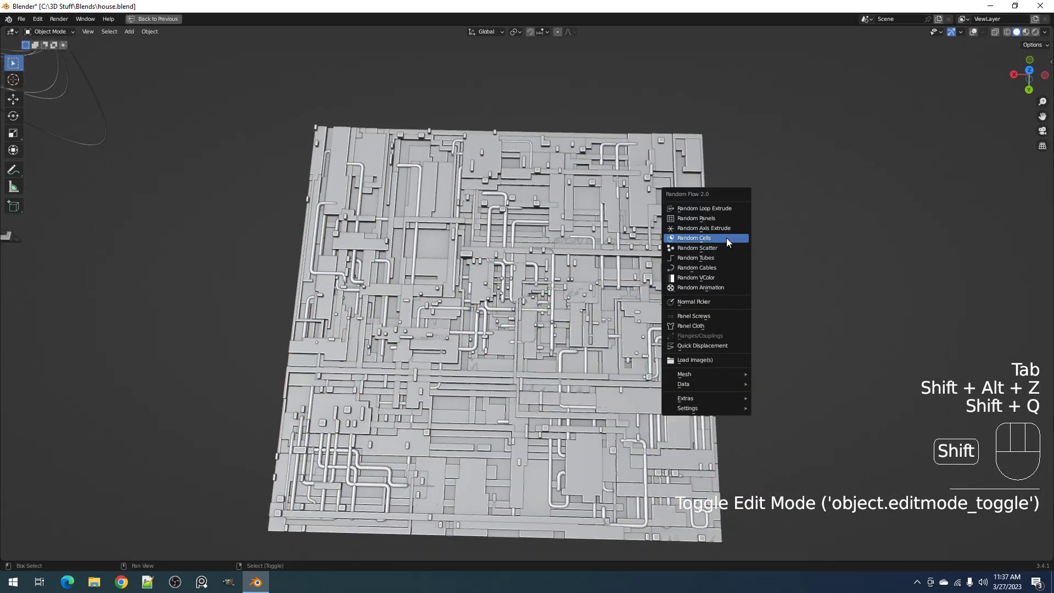
click(726, 238)
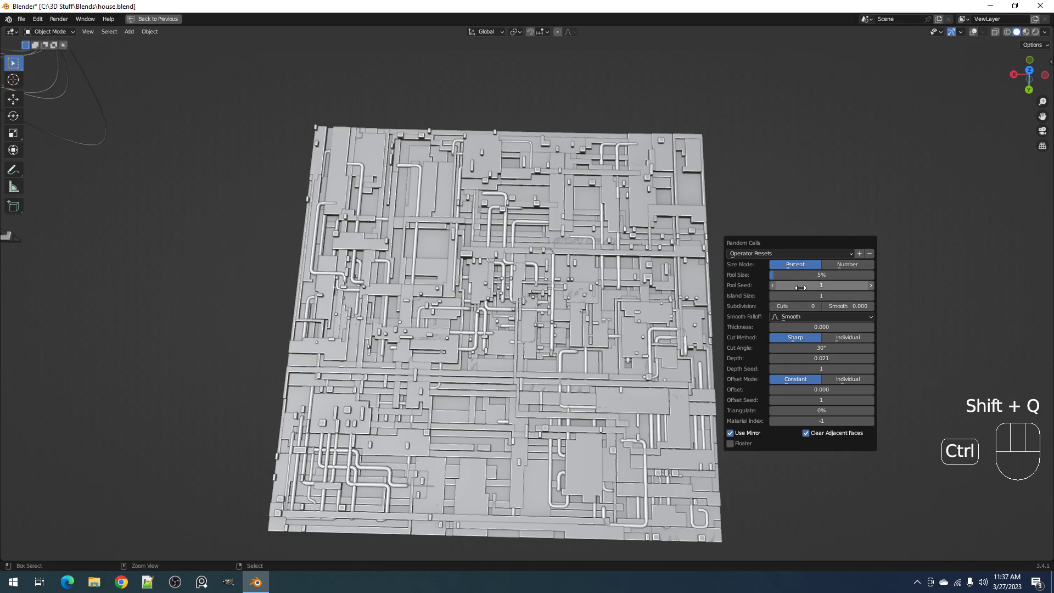
ctrl+scroll(801, 287, up, 3)
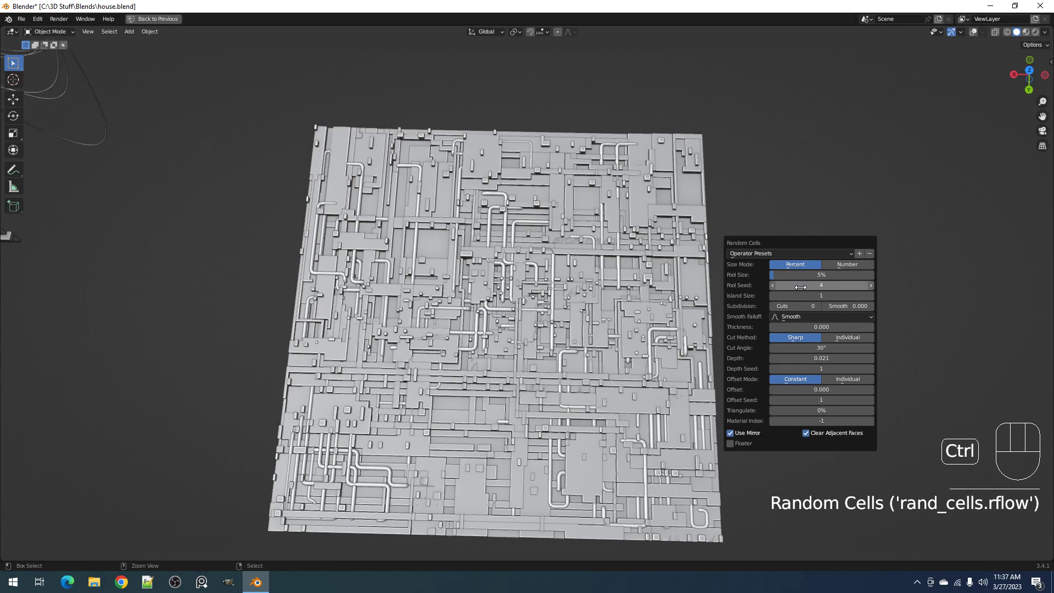
ctrl+scroll(801, 275, down, 3)
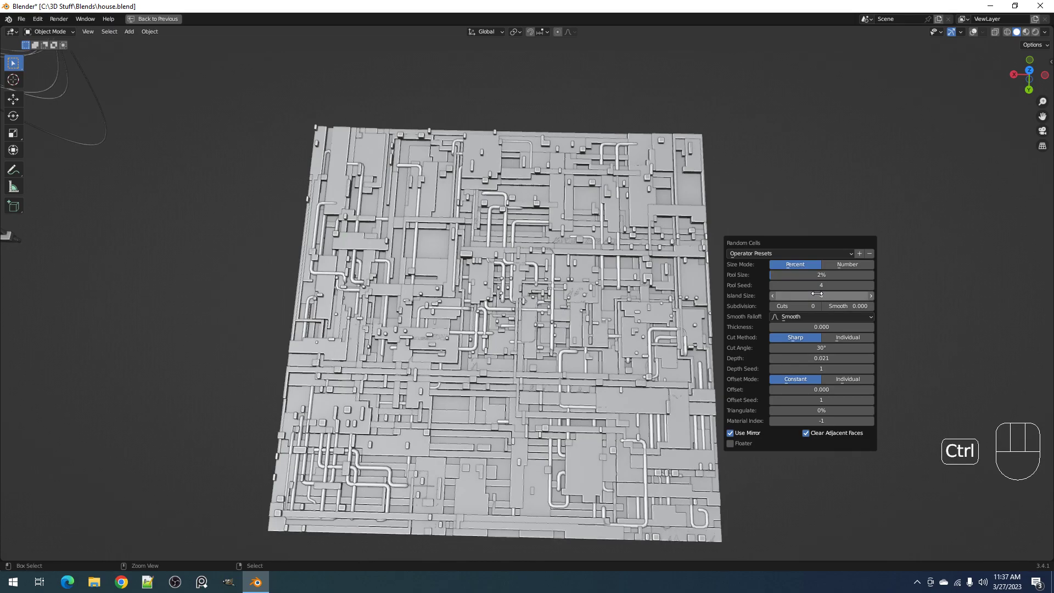
shift+middle_drag(490, 226, 577, 279)
scroll(574, 278, up, 3)
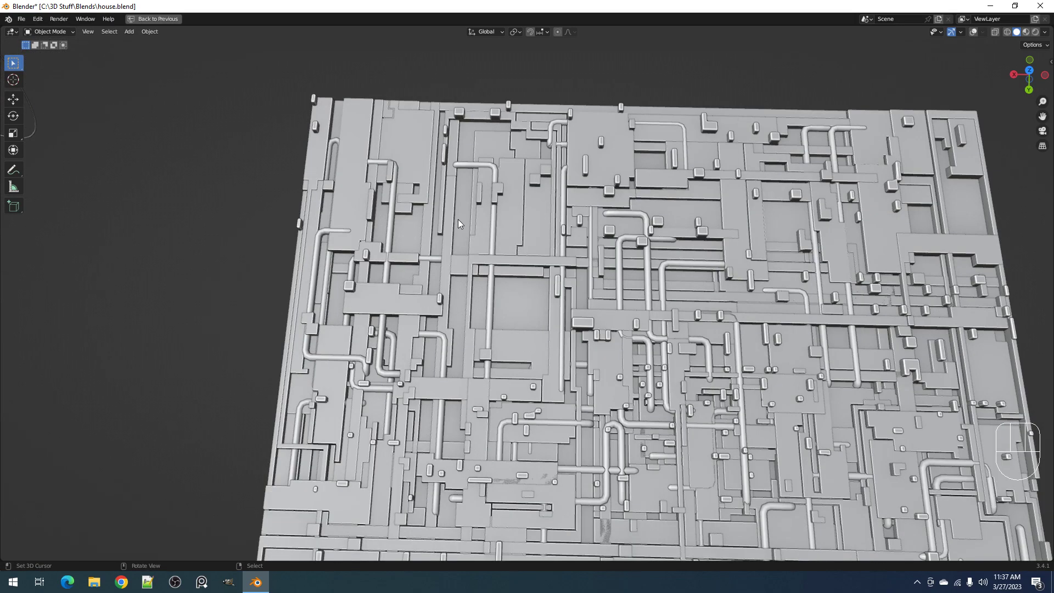
Apply Auto Smooth to the new random cells and add a Micro Bevel of 0.0034 with Harden Normals
click(480, 196)
key(shift+alt+z)
key(shift+ctrl+x)
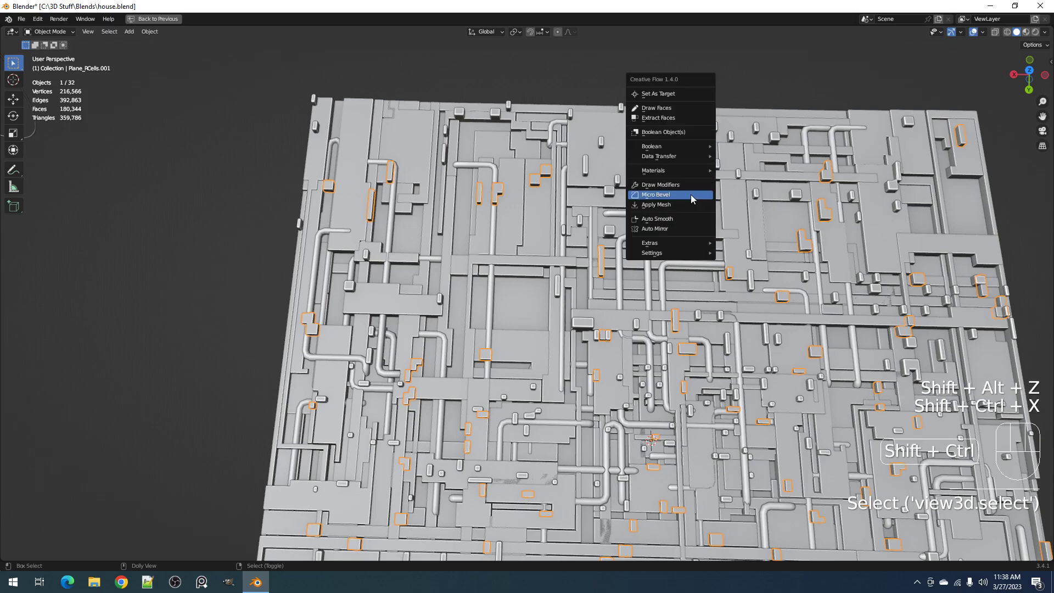
click(683, 219)
key(shift+ctrl+x)
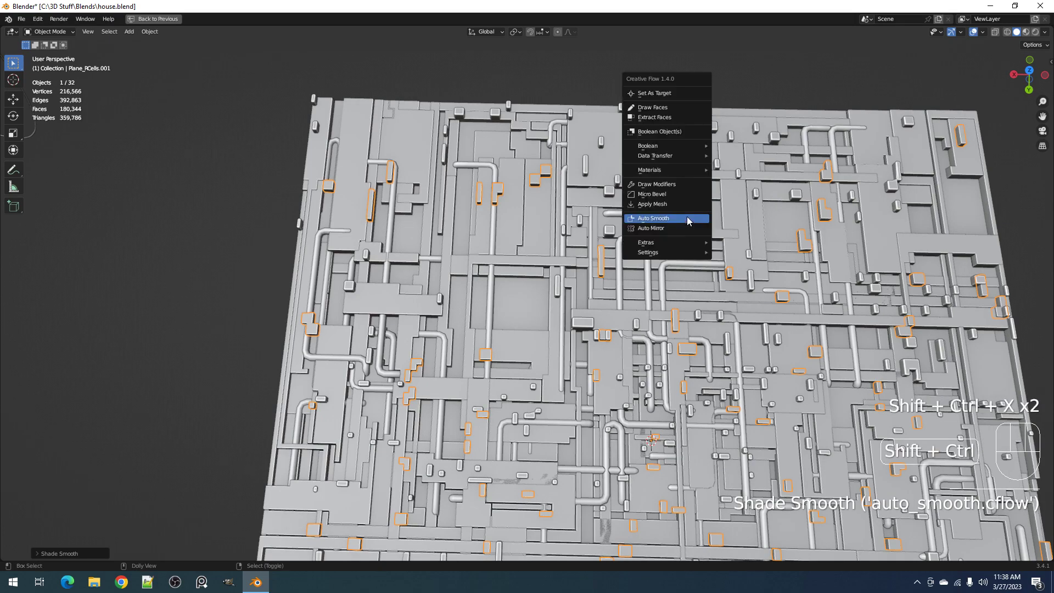
click(681, 194)
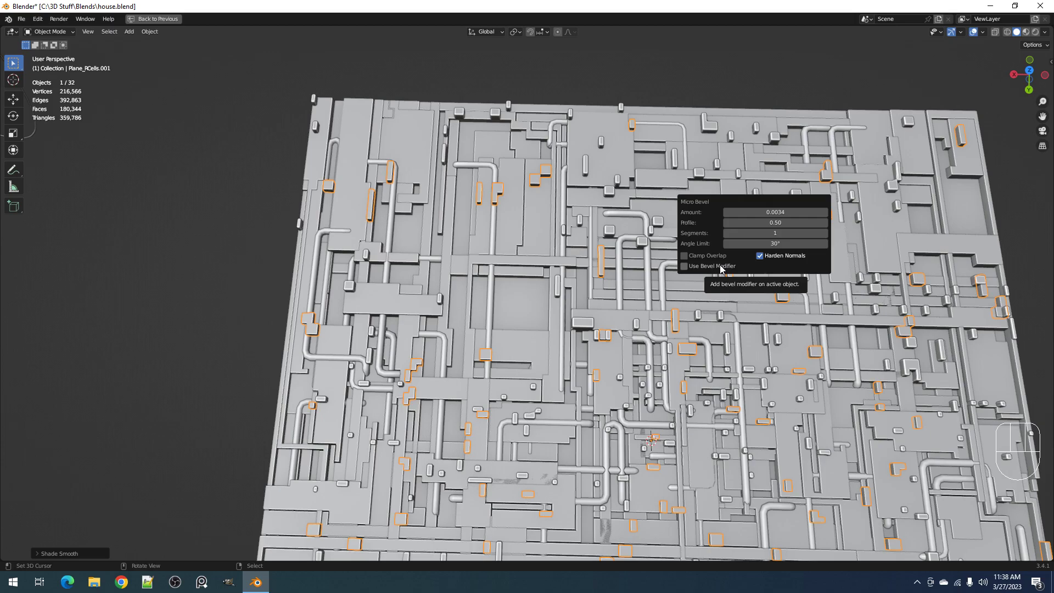
scroll(618, 279, down, 3)
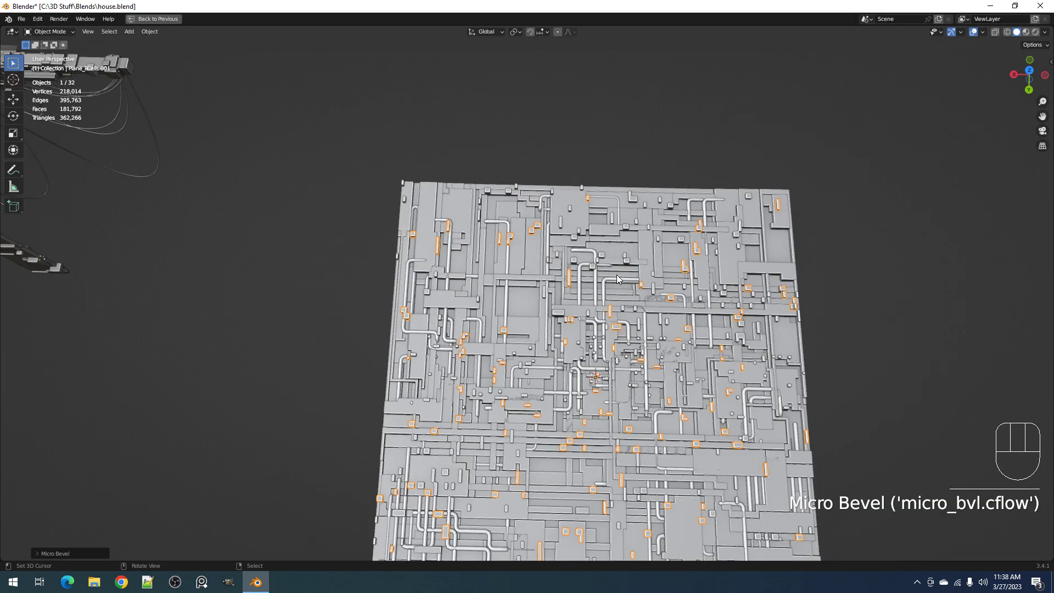
Select all objects of the same type as the cells, apply Auto Smooth to them, clear the selection and save the file
key(shift+g)
click(615, 273)
key(shift+ctrl+x)
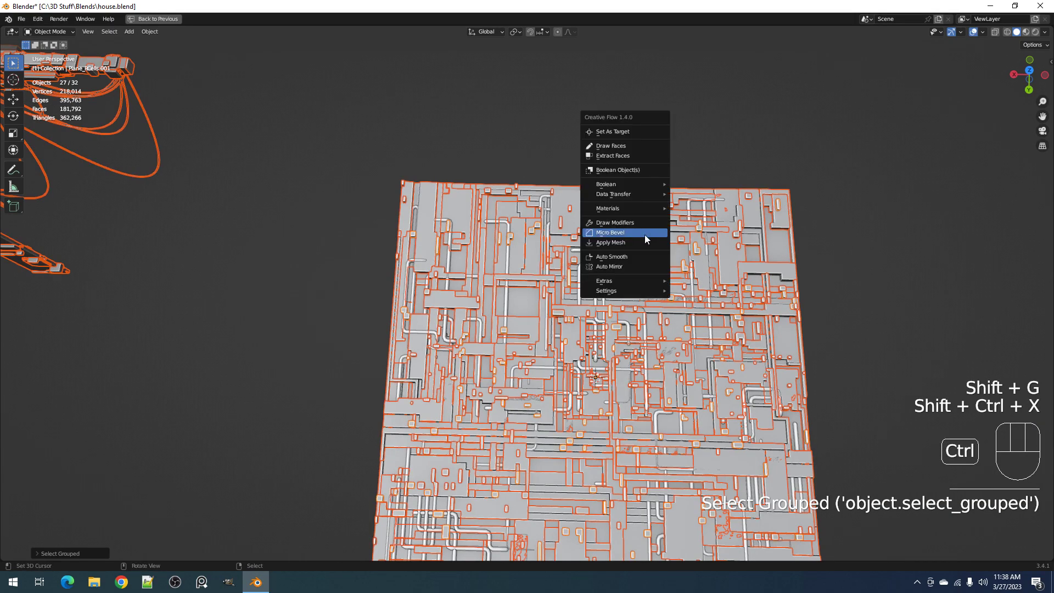
click(638, 254)
key(alt+a)
scroll(638, 254, down, 3)
shift+middle_drag(684, 338, 653, 270)
scroll(660, 282, up, 2)
key(ctrl+s)
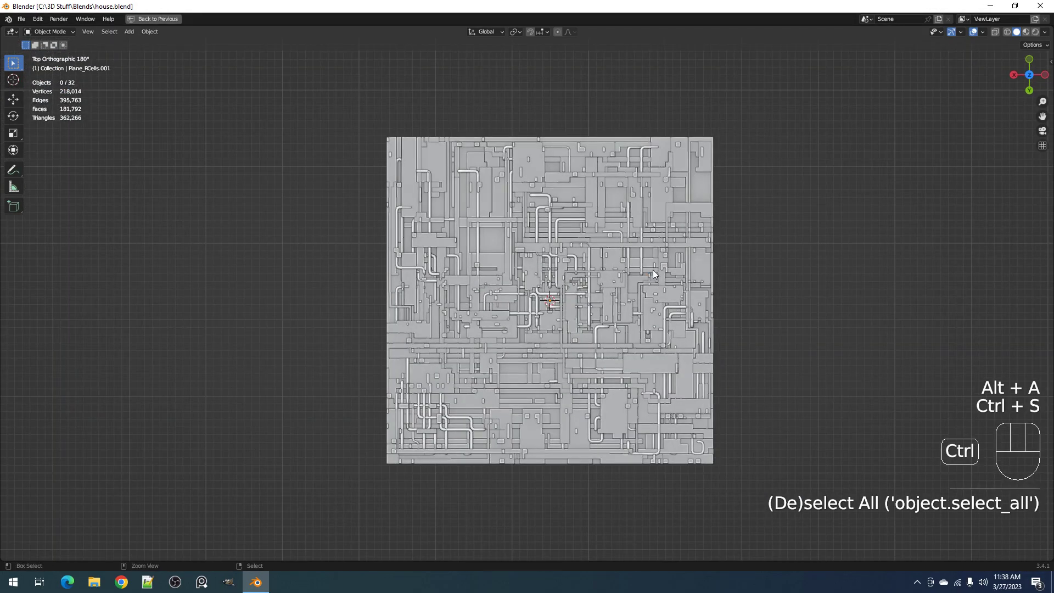
Preview the panels from above with the normal-map MatCap, with Cavity and Outline turned off
scroll(654, 274, up, 2)
click(1045, 31)
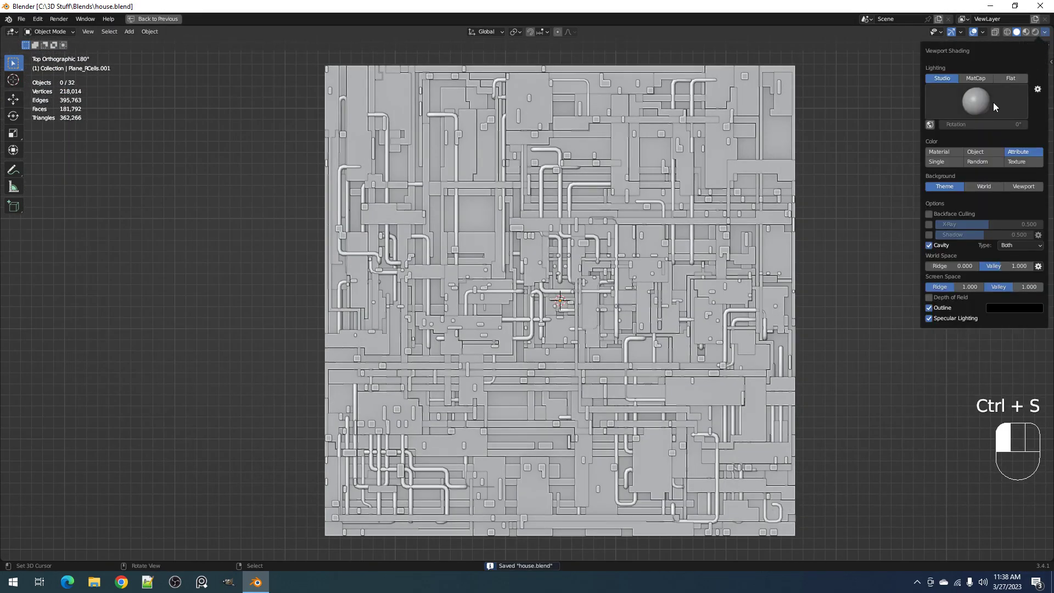
click(974, 107)
click(980, 80)
click(976, 102)
click(979, 137)
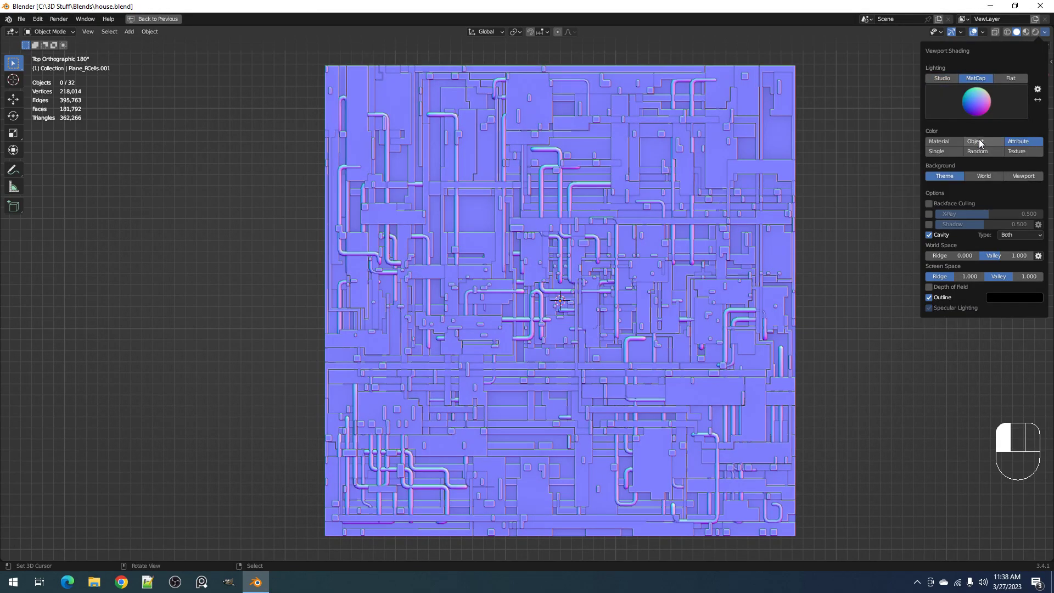
click(930, 235)
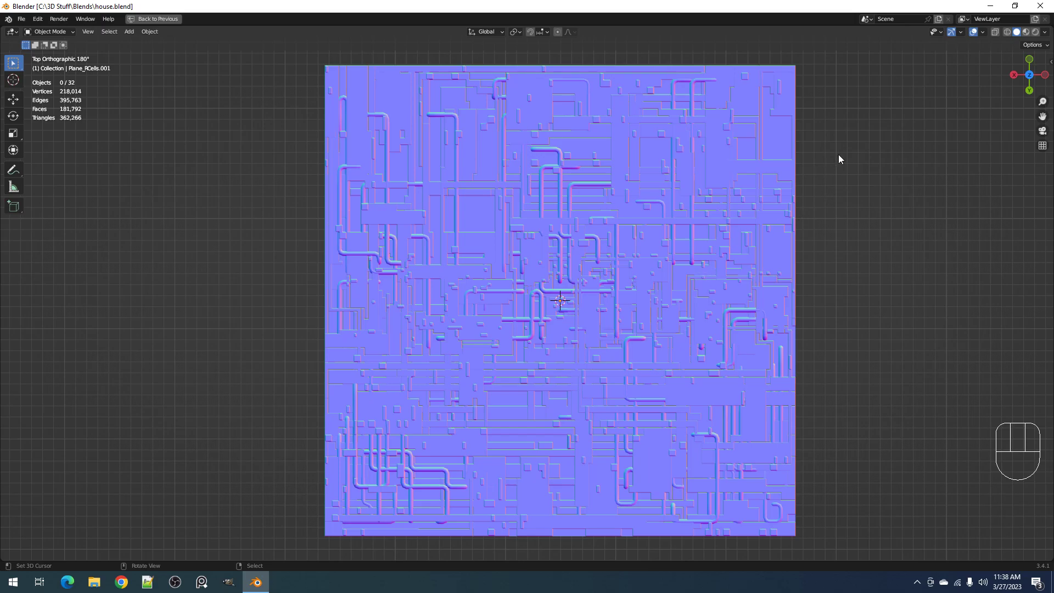
Return the viewport to Studio lighting with Cavity turned on and save the file
click(1045, 33)
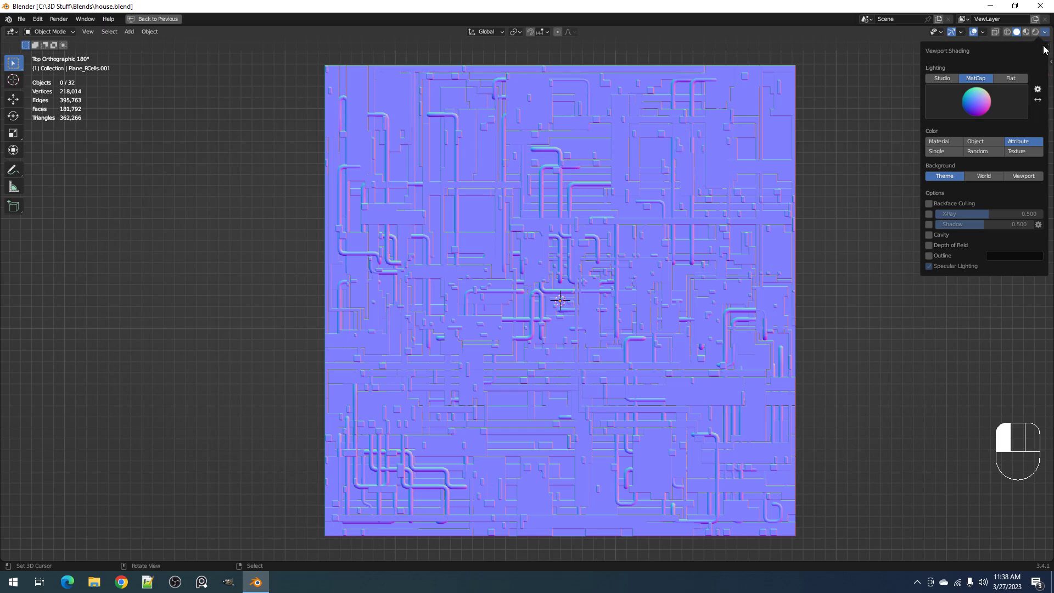
click(951, 79)
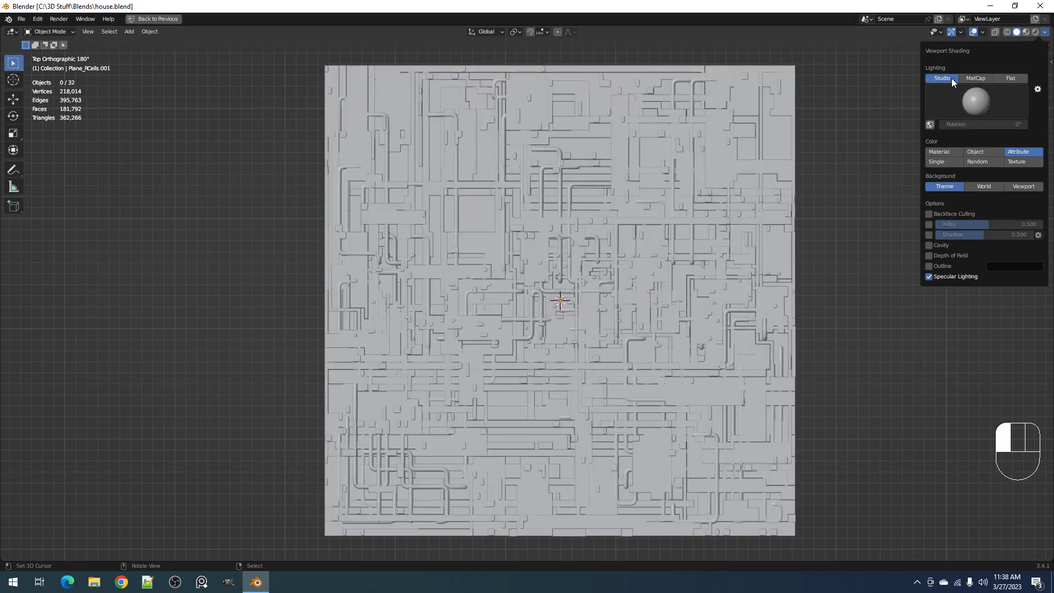
click(928, 246)
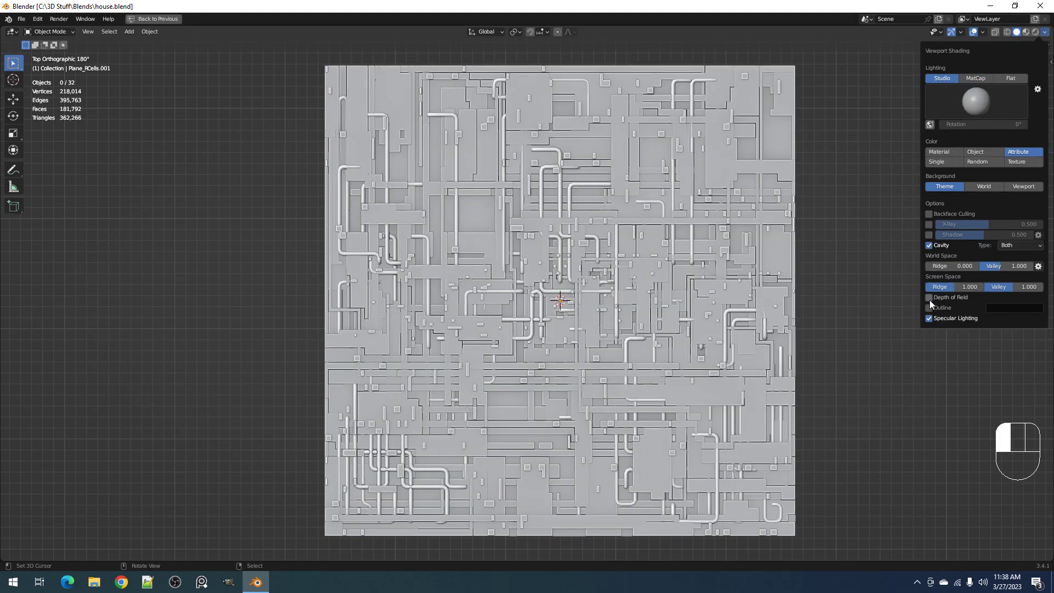
scroll(640, 228, down, 2)
key(ctrl+s)
scroll(664, 203, up, 4)
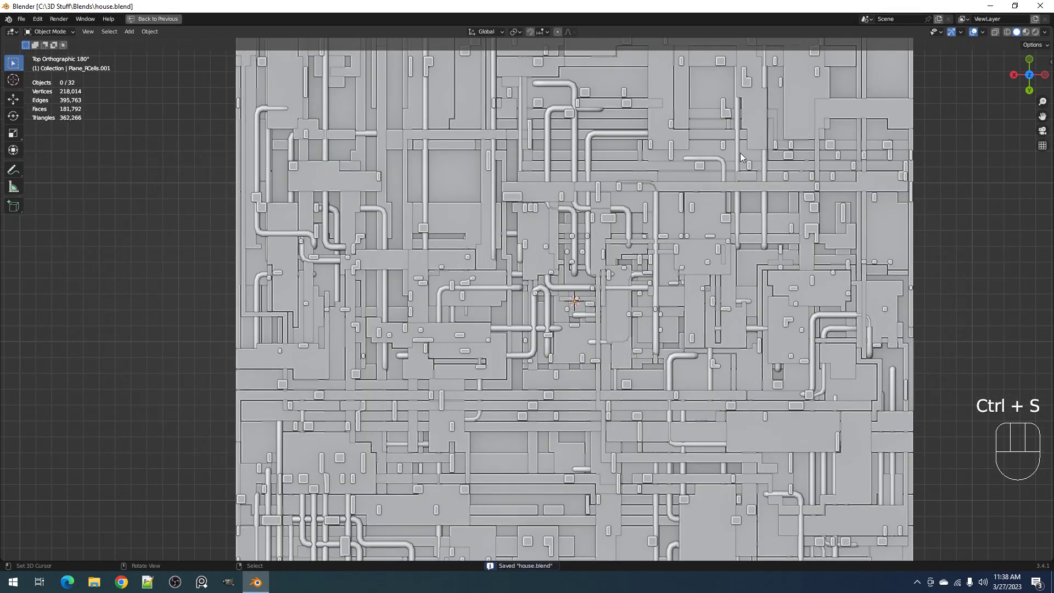
Save the file and select all the tube objects by their shared type
click(725, 160)
key(shift+alt+z)
key(shift+alt+z)
mouse_move(724, 160)
middle_down()
mouse_move(739, 163)
mouse_move(723, 162)
middle_up()
key(ctrl+s)
scroll(737, 156, up, 3)
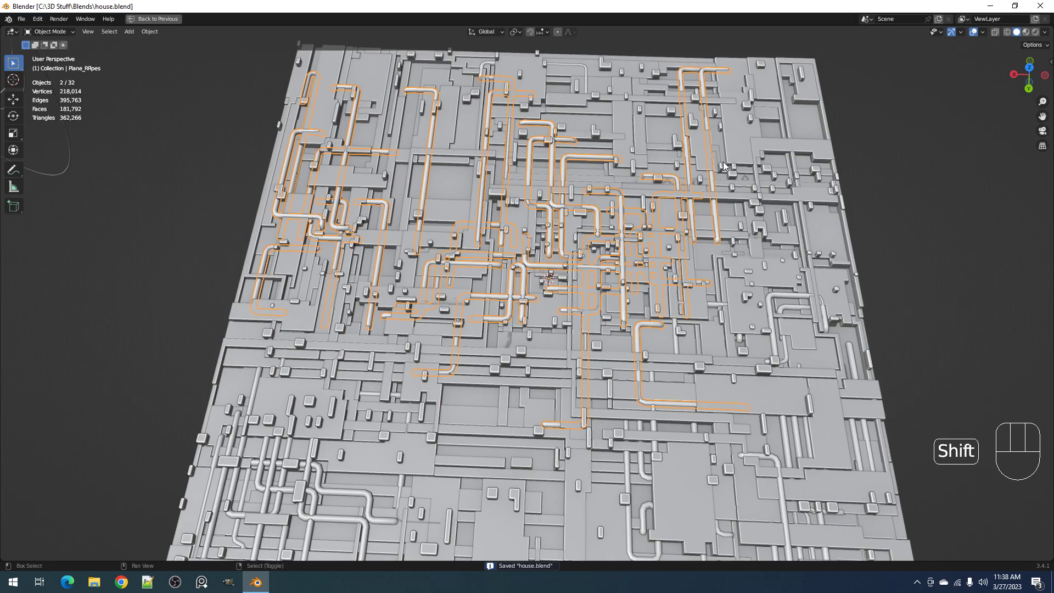
key(shift+g)
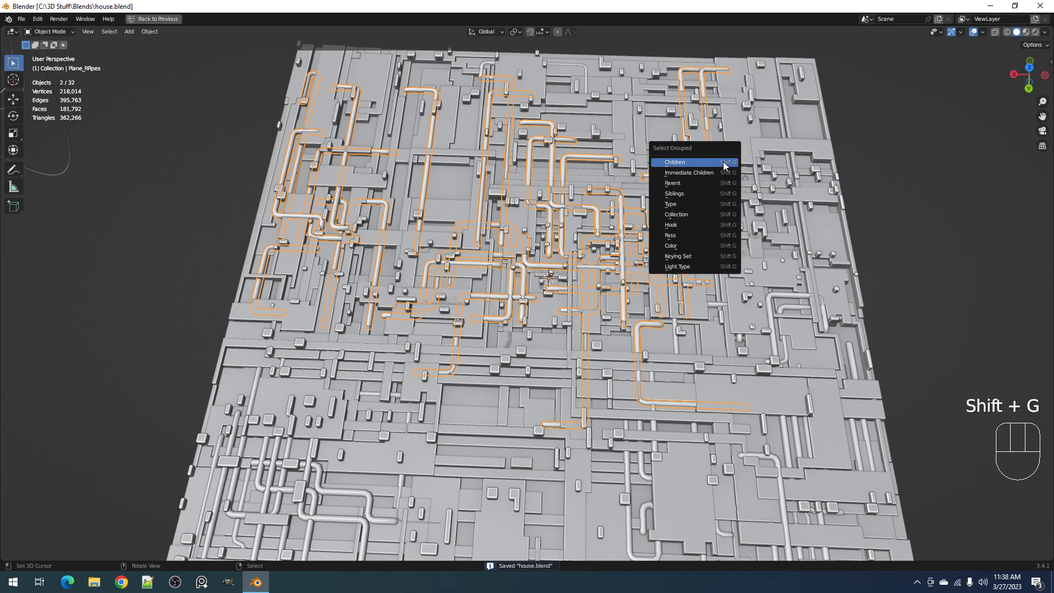
click(704, 206)
Run Apply Mesh on the selected tube objects, check them in Edit Mode and save the file
key(shift+ctrl+x)
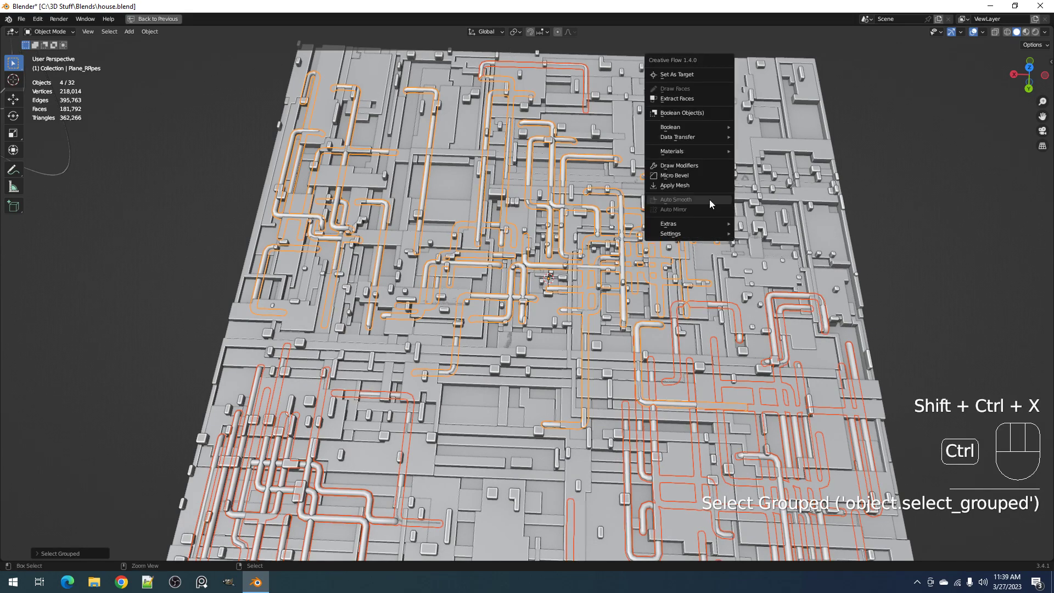
click(706, 187)
key(Tab)
scroll(706, 186, up, 3)
scroll(705, 186, down, 5)
key(Tab)
mouse_move(705, 187)
middle_down()
mouse_move(717, 225)
mouse_move(700, 205)
middle_up()
key(ctrl+s)
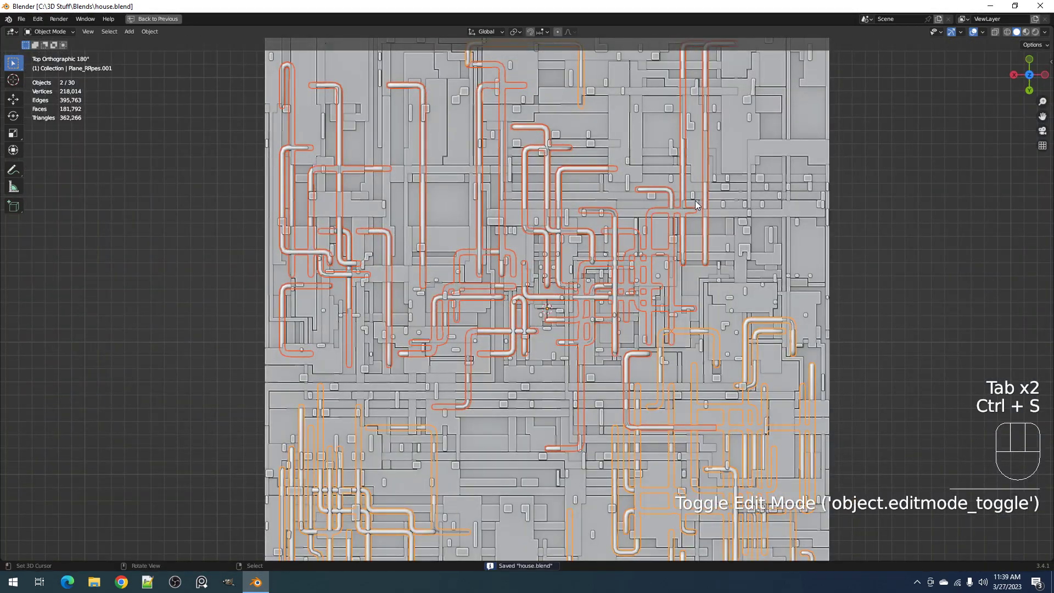
Clear the selection and box-select all the objects of the detailed plane in wireframe shading, then restore solid shading
key(shift+g)
click(695, 200)
scroll(693, 197, down, 8)
key(alt+a)
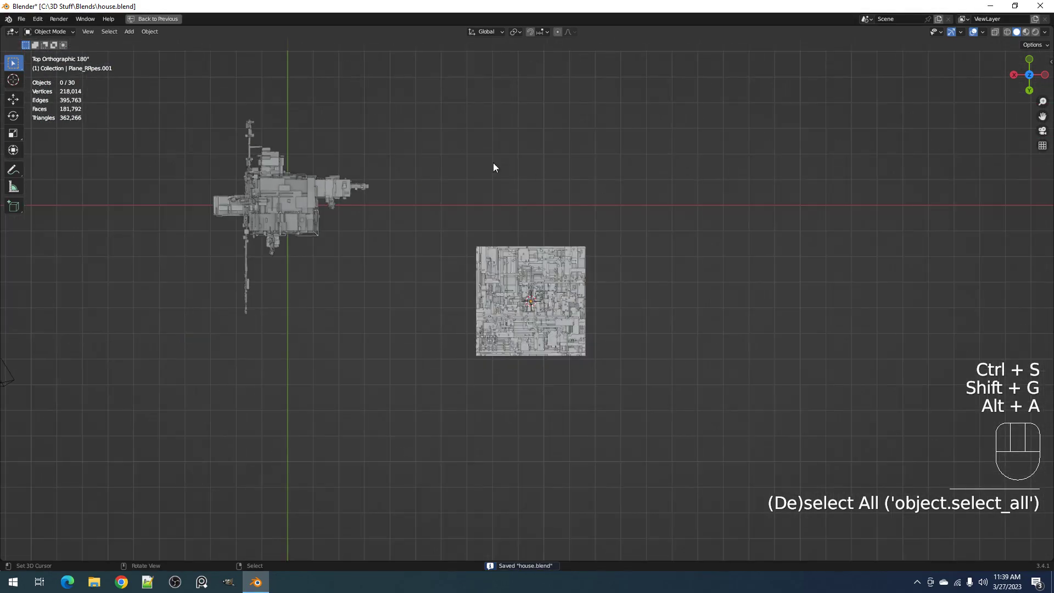
scroll(498, 262, up, 2)
key(shift+z)
drag(446, 196, 653, 407)
middle_drag(657, 403, 660, 318)
key(shift+z)
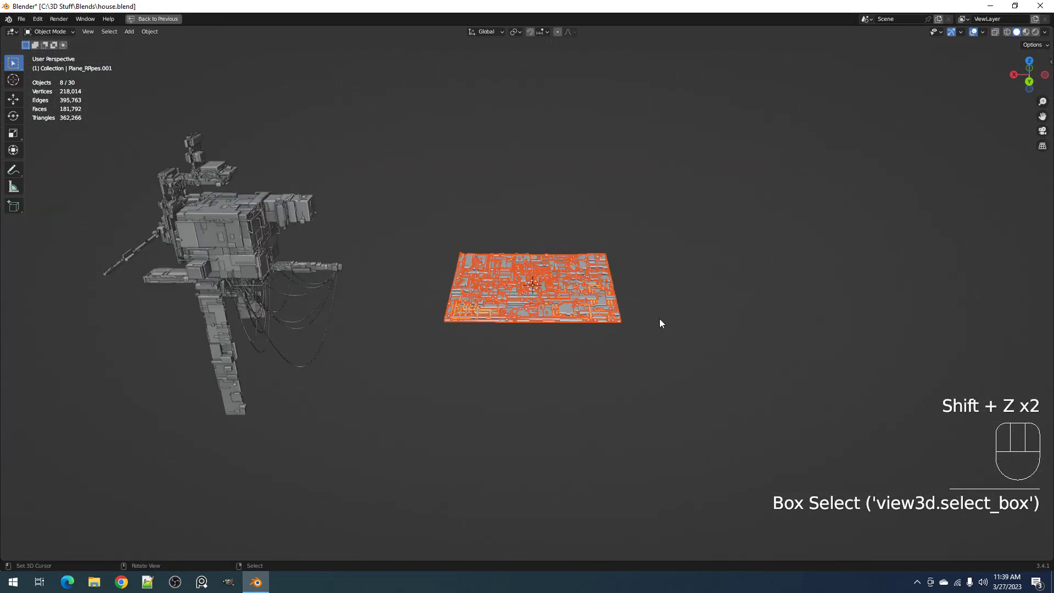
Save the file, hide the viewport overlays and run Random VColor on the selected detail objects
scroll(659, 318, up, 3)
middle_drag(657, 242, 637, 242)
key(ctrl+s)
key(shift+alt+z)
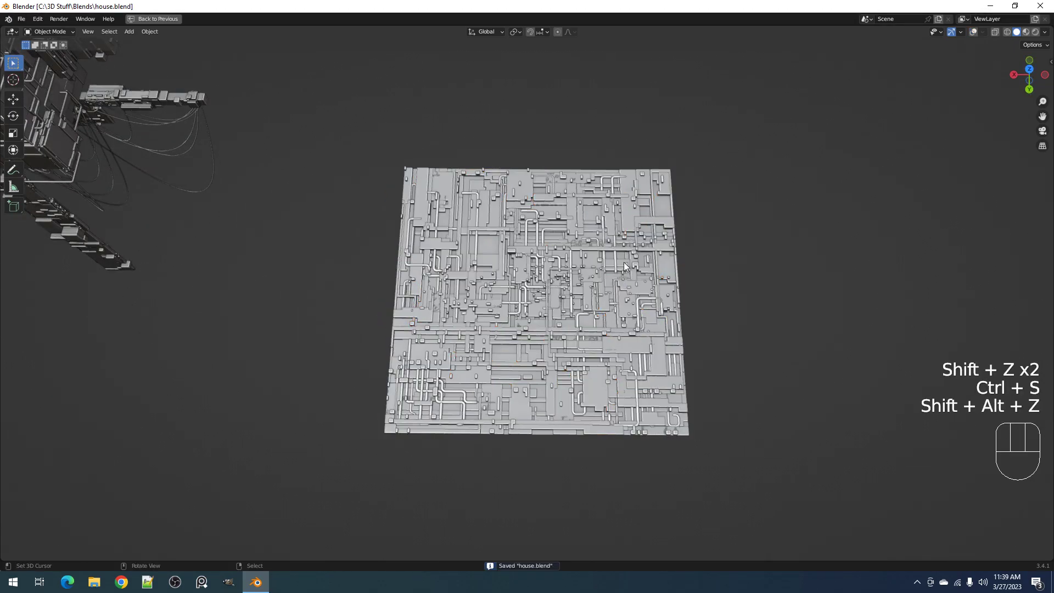
key(shift+ctrl+x)
key(shift+q)
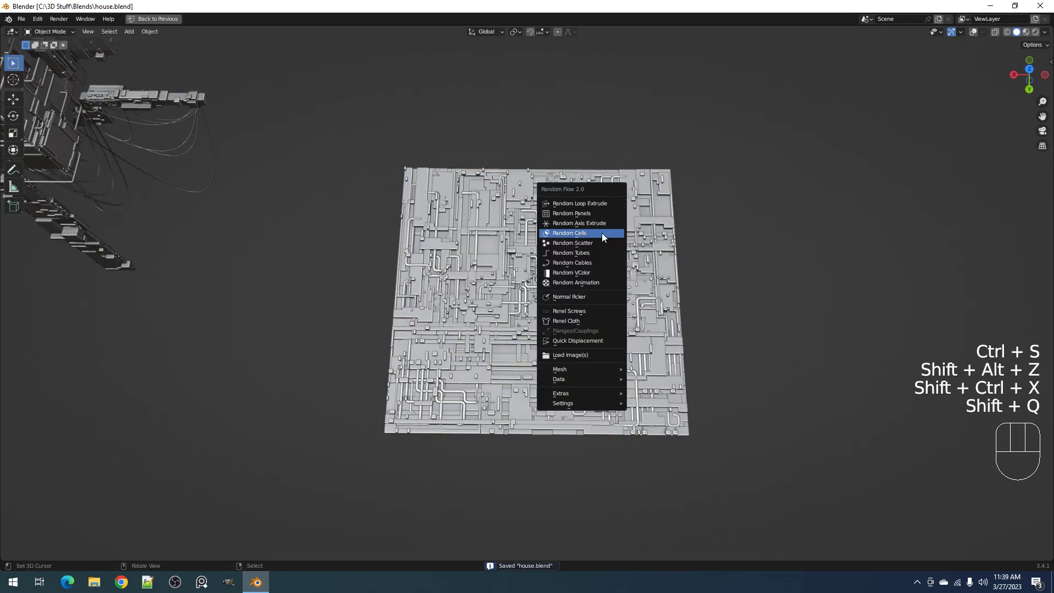
click(597, 274)
Load the bw preset in Random VColor, and replace it by restoring the operator defaults
click(709, 288)
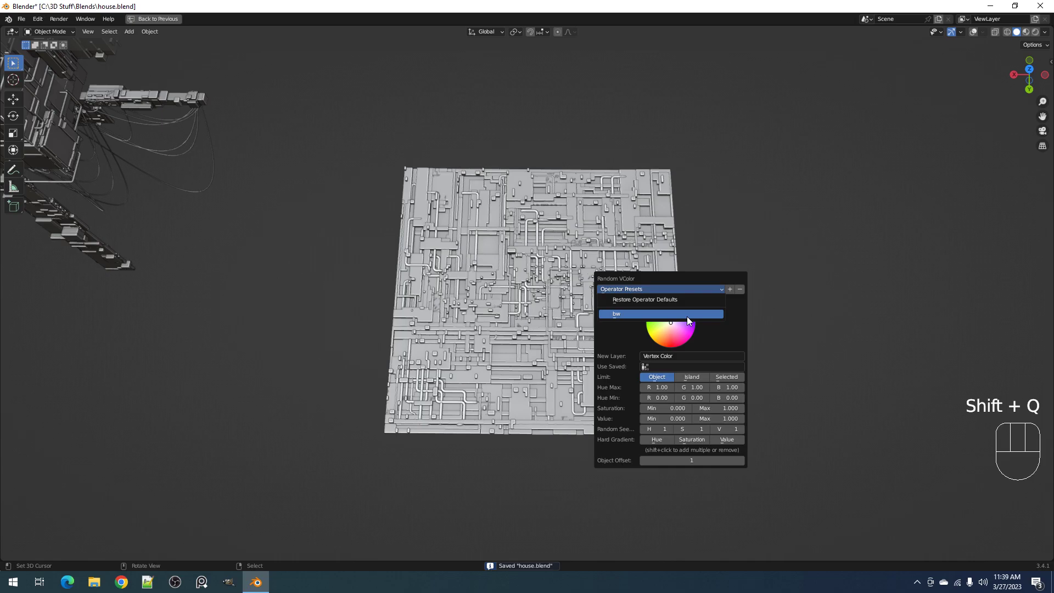
click(687, 316)
click(687, 290)
click(686, 297)
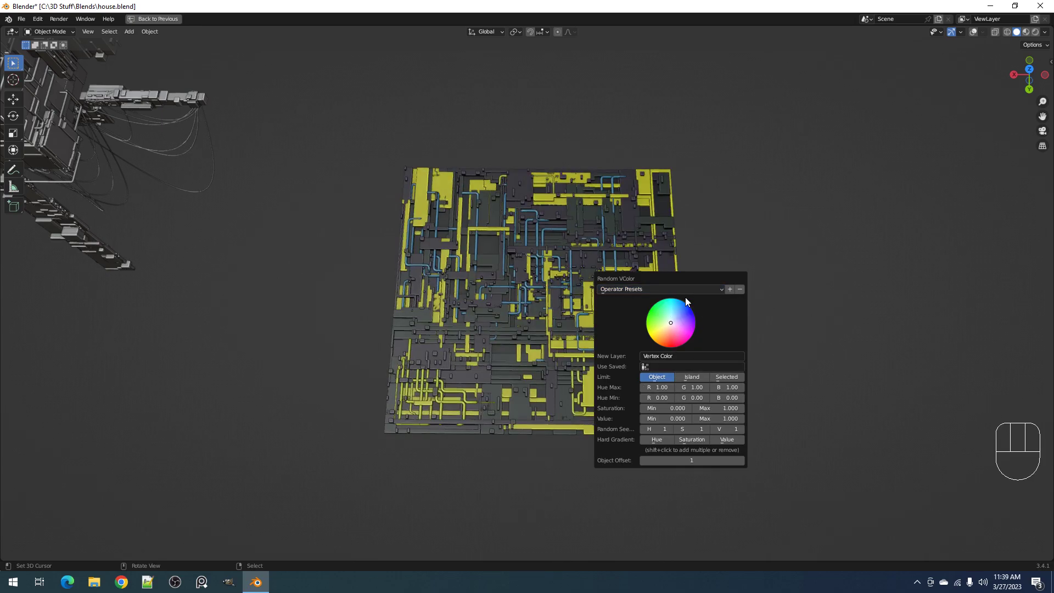
Reopen the Random VColor settings and set the random seeds to 5 for hue and 3 for saturation
middle_drag(665, 282, 724, 287)
key(F9)
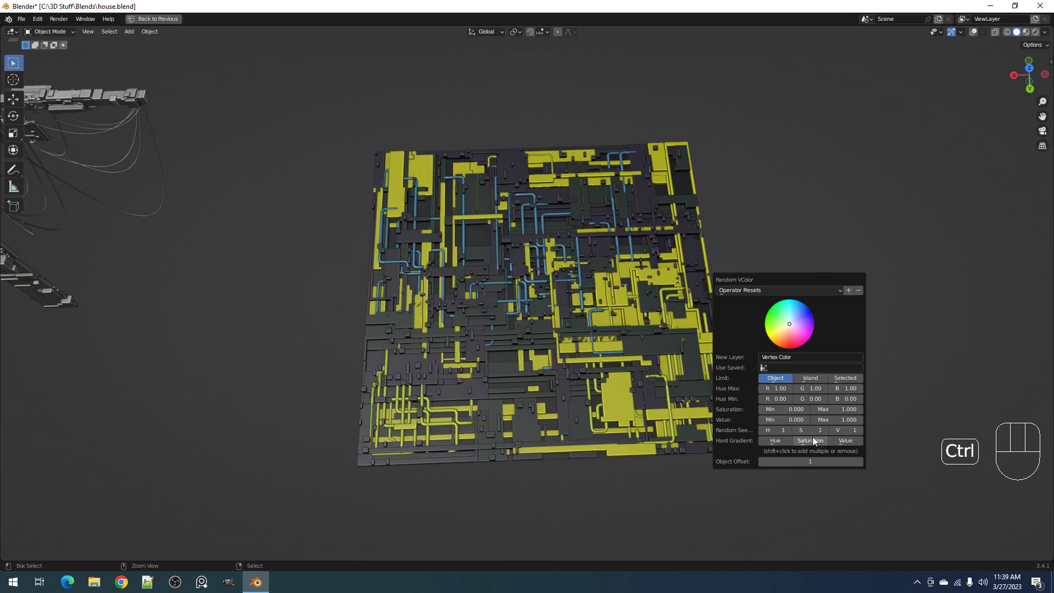
ctrl+scroll(779, 432, up, 3)
ctrl+scroll(778, 432, up, 1)
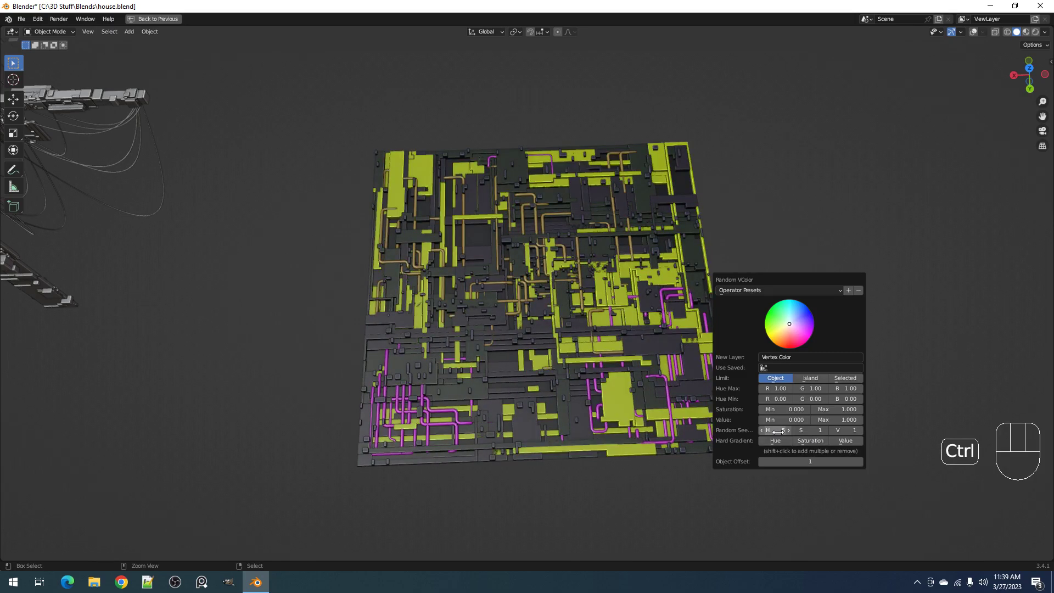
ctrl+scroll(820, 431, up, 3)
ctrl+scroll(820, 431, down, 1)
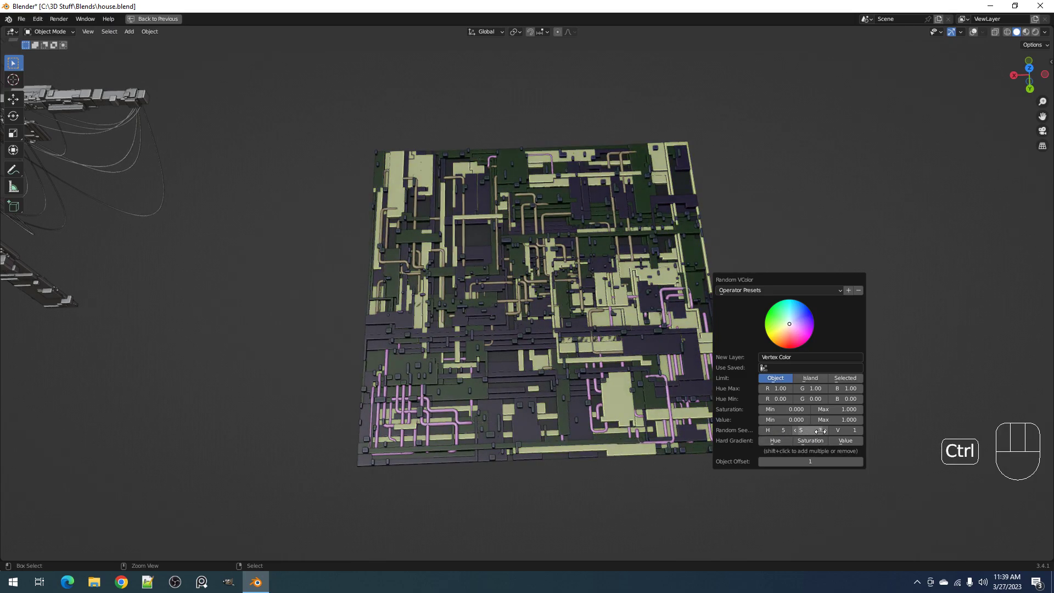
drag(845, 389, 808, 389)
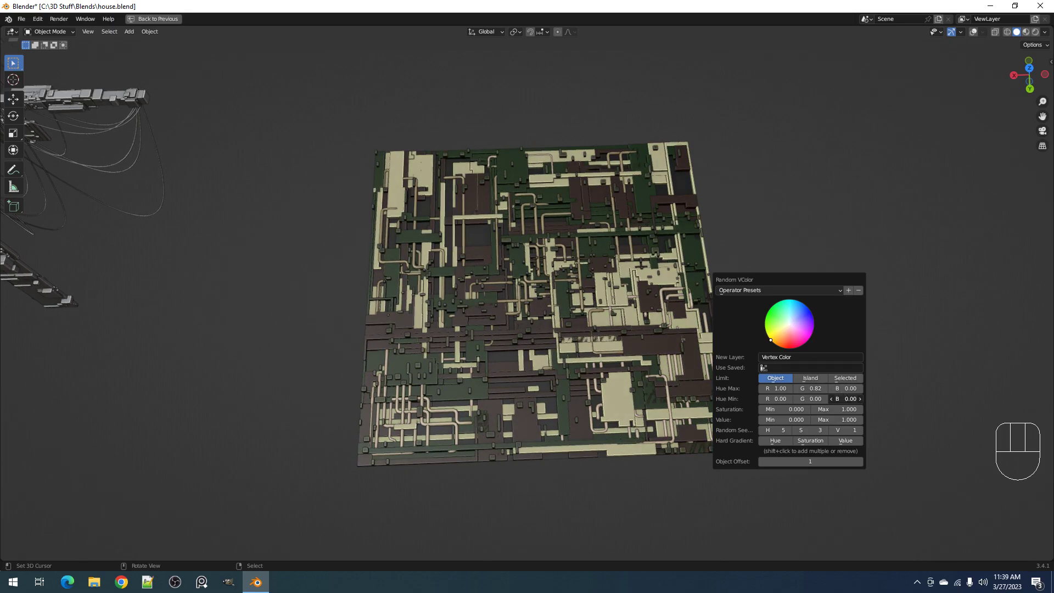
drag(846, 389, 901, 389)
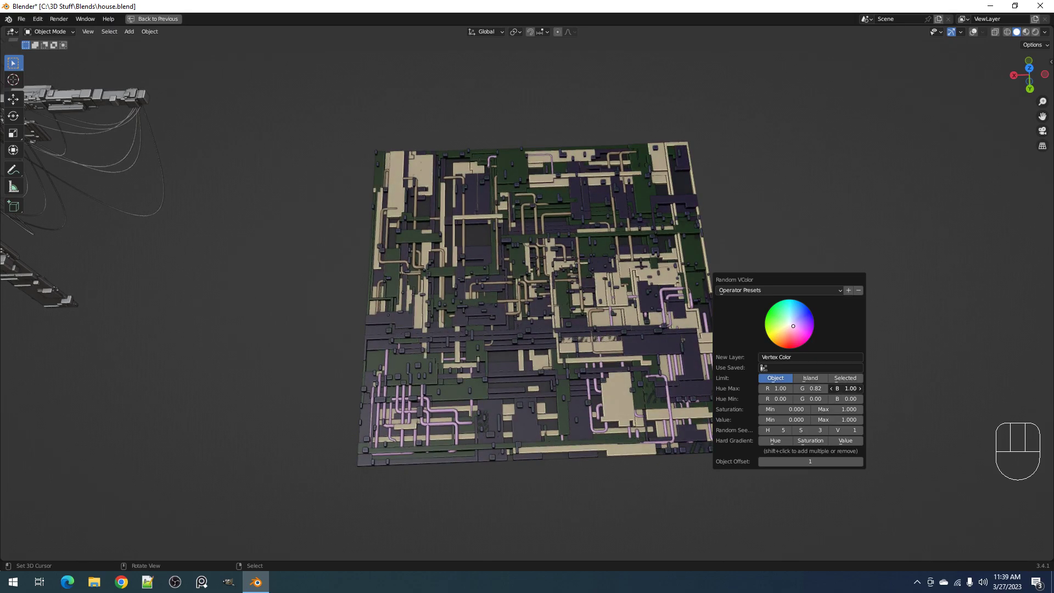
drag(815, 389, 837, 389)
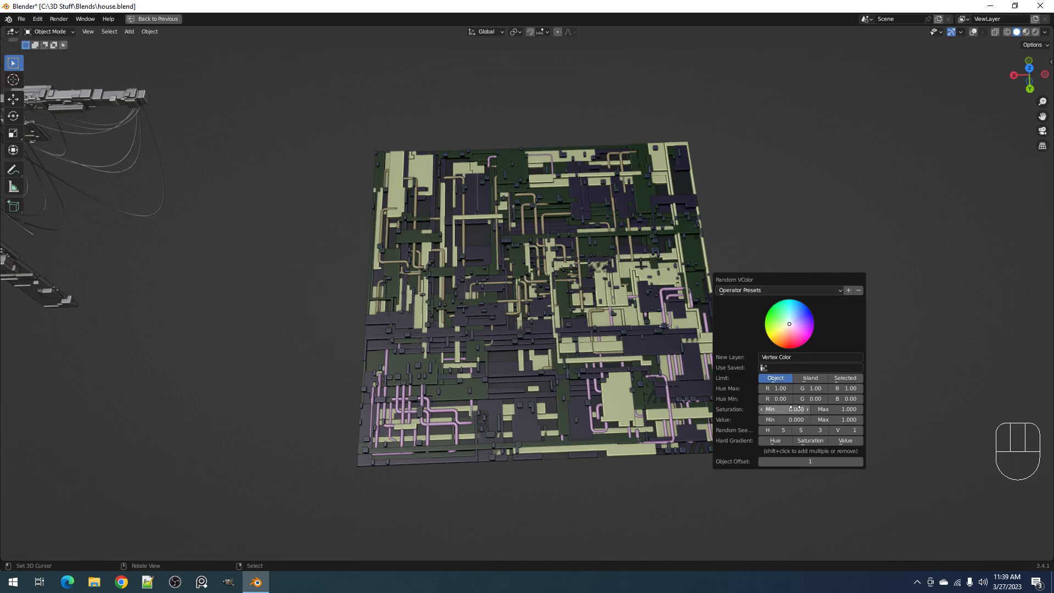
Set the random colors' maximum saturation to 0 and their maximum value to 0.9
click(842, 408)
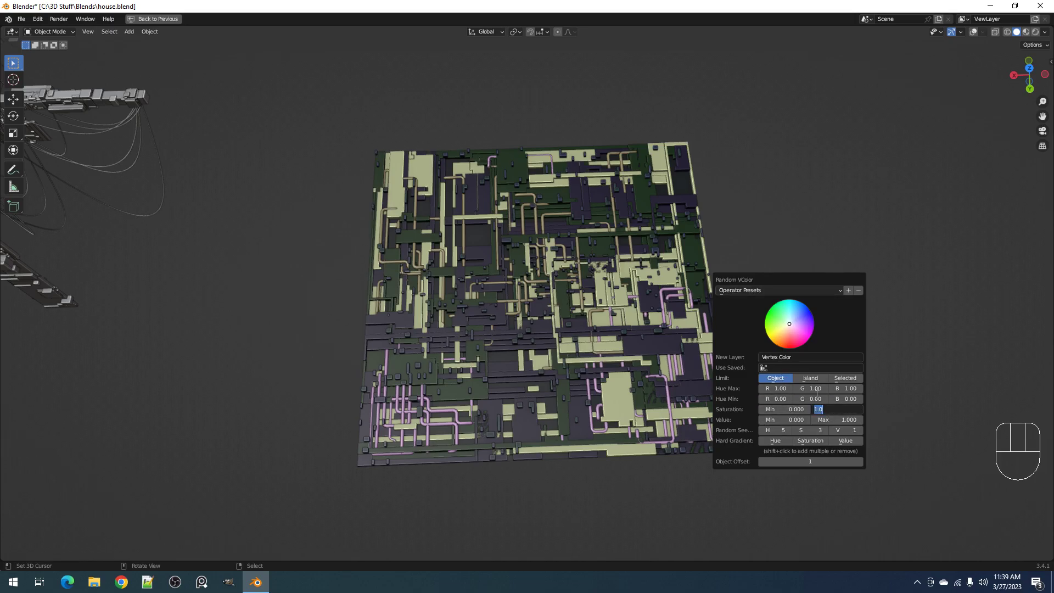
text(0)
key(Return)
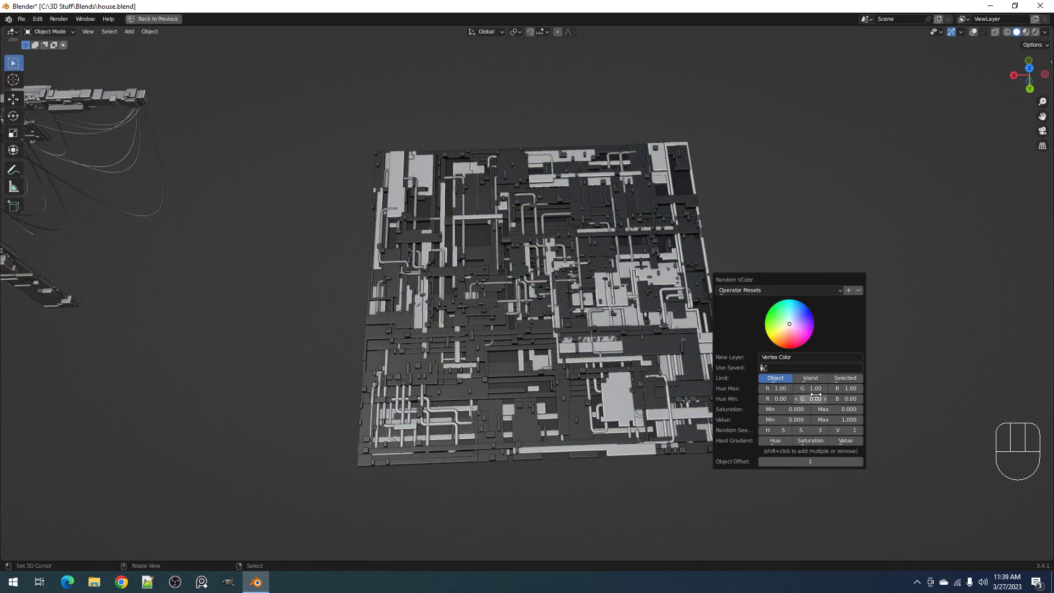
click(828, 419)
key(BackSpace)
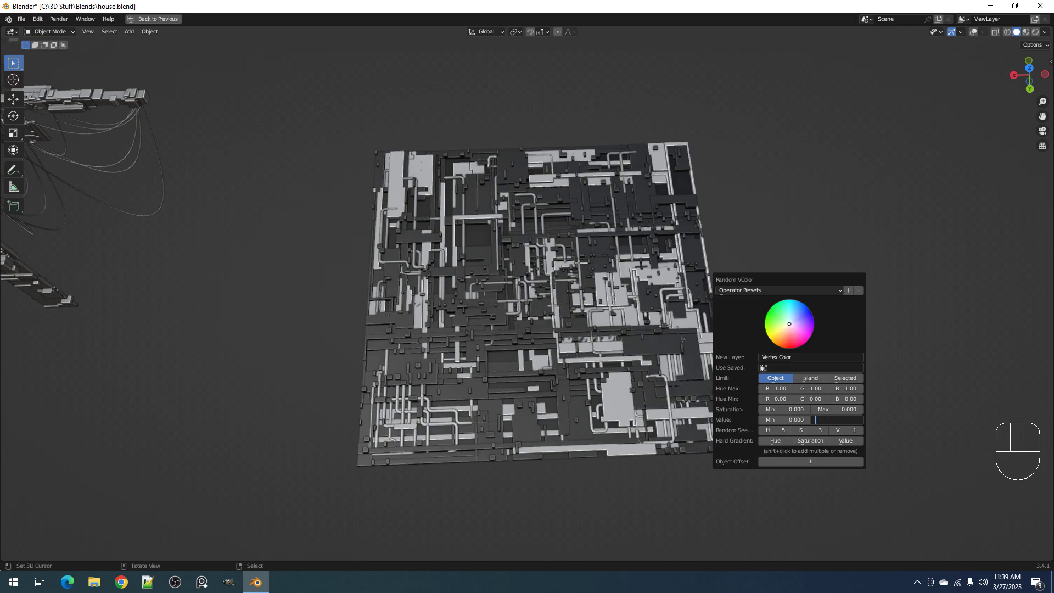
text(.9)
key(shift+Tab)
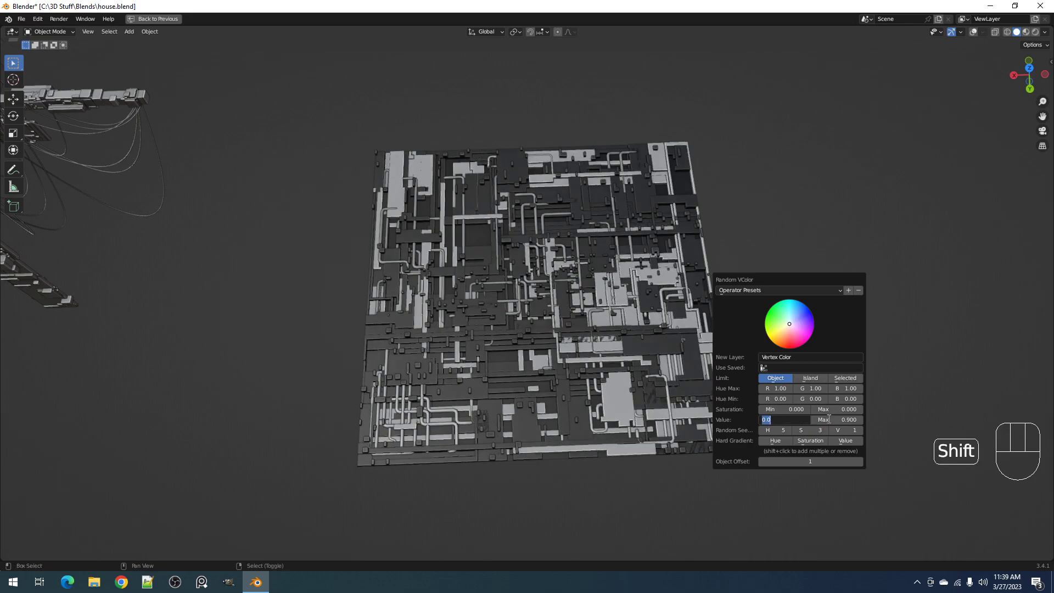
Set the random colors' minimum value to 0.7 and refine it to 0.65
key(BackSpace)
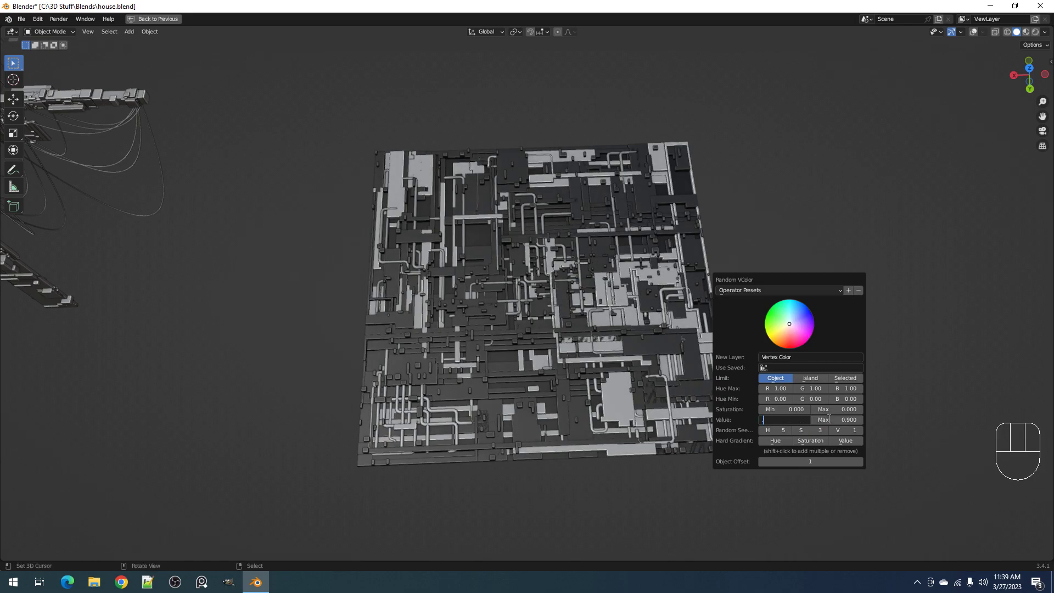
text(.7)
key(Return)
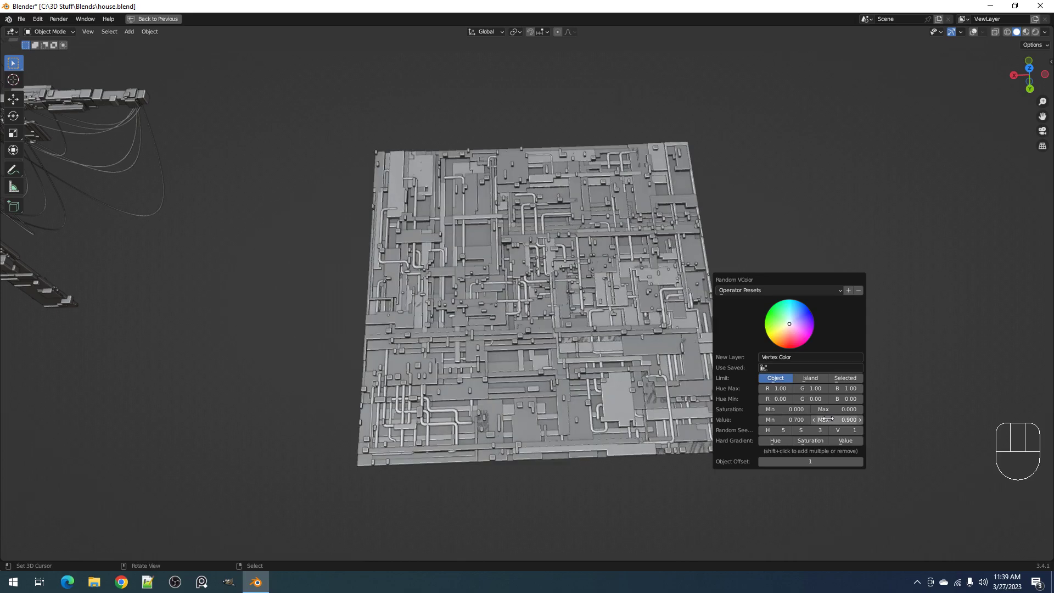
click(791, 419)
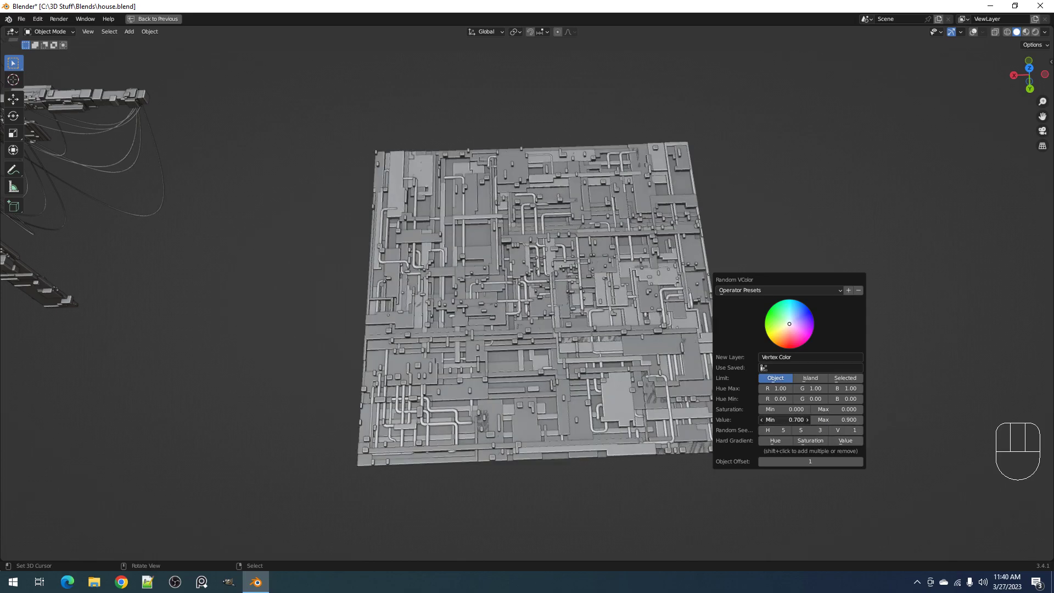
key(BackSpace)
text(.65)
key(Return)
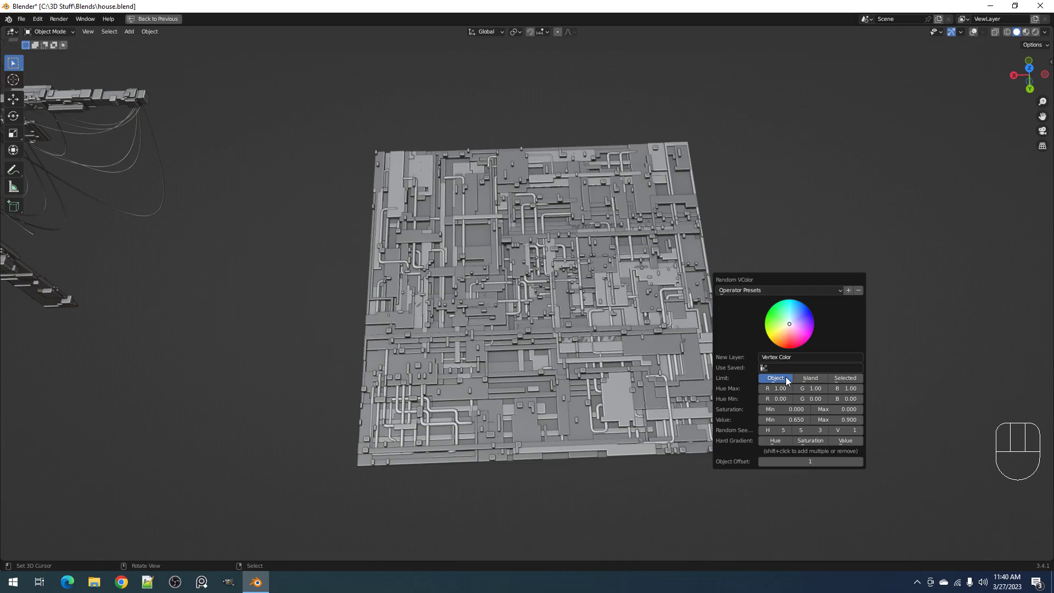
Limit the random vertex colors by island, set the value seed to 2 and save the file
click(818, 378)
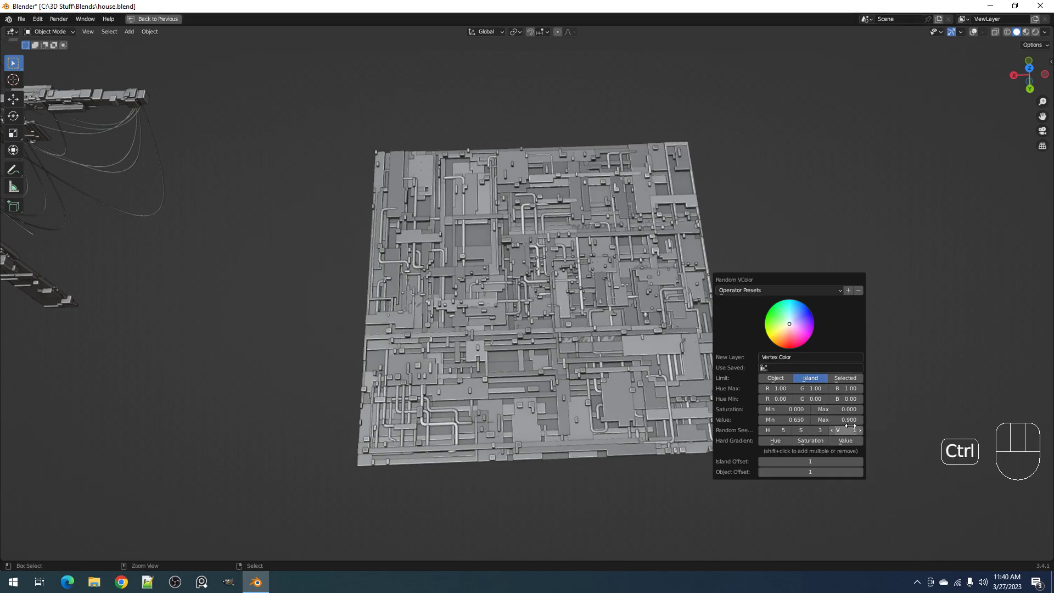
ctrl+scroll(850, 426, up, 1)
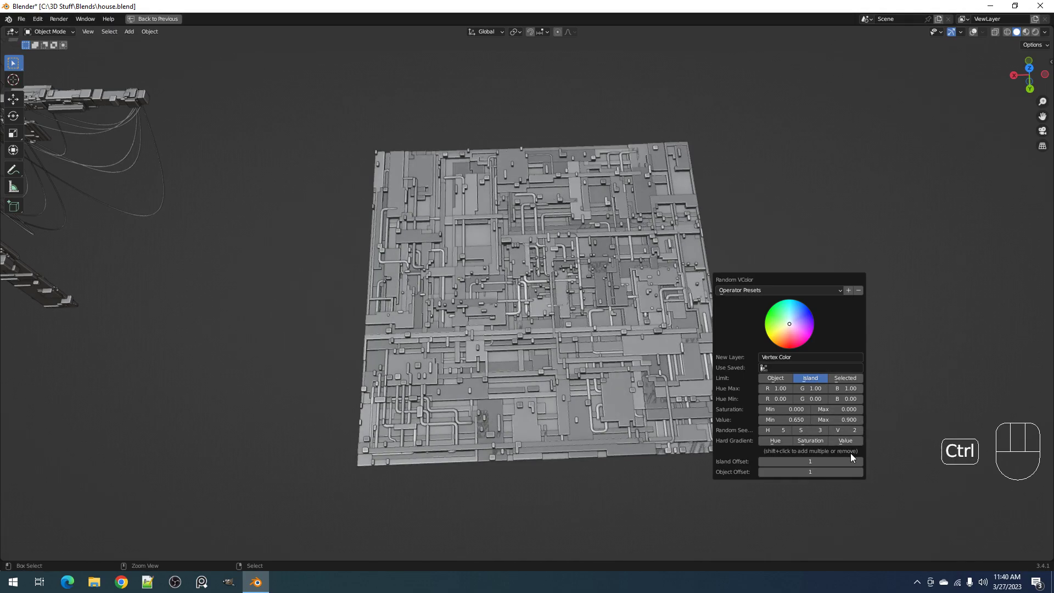
key(ctrl+s)
scroll(660, 258, down, 2)
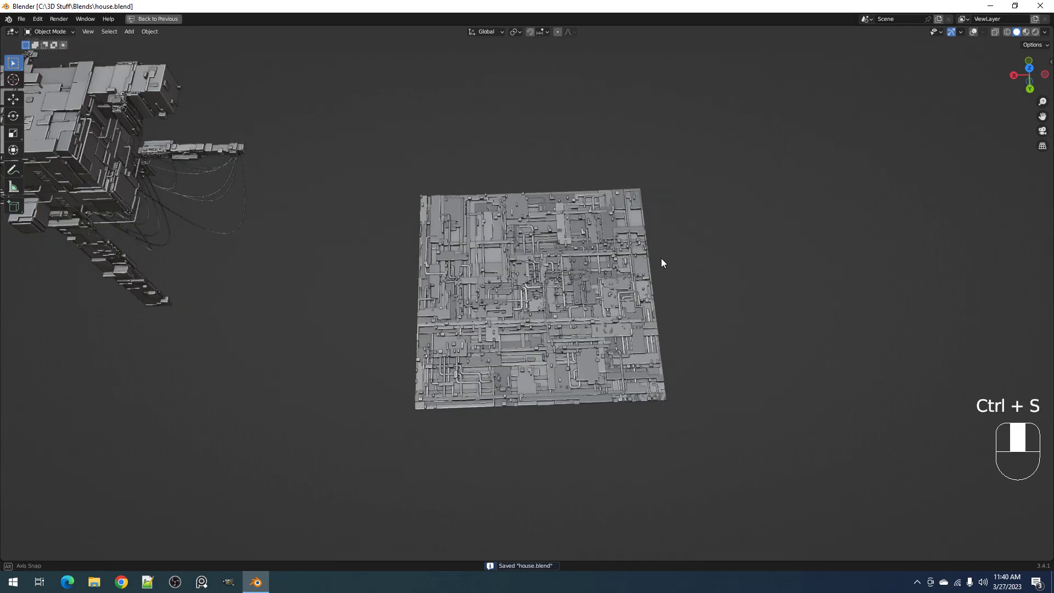
alt+middle_drag(661, 258, 656, 275)
key(ctrl+s)
Reveal the hidden objects and box-select the bake plane together with the detailed plane beneath it in wireframe shading
key(alt+h)
middle_drag(657, 322, 651, 271)
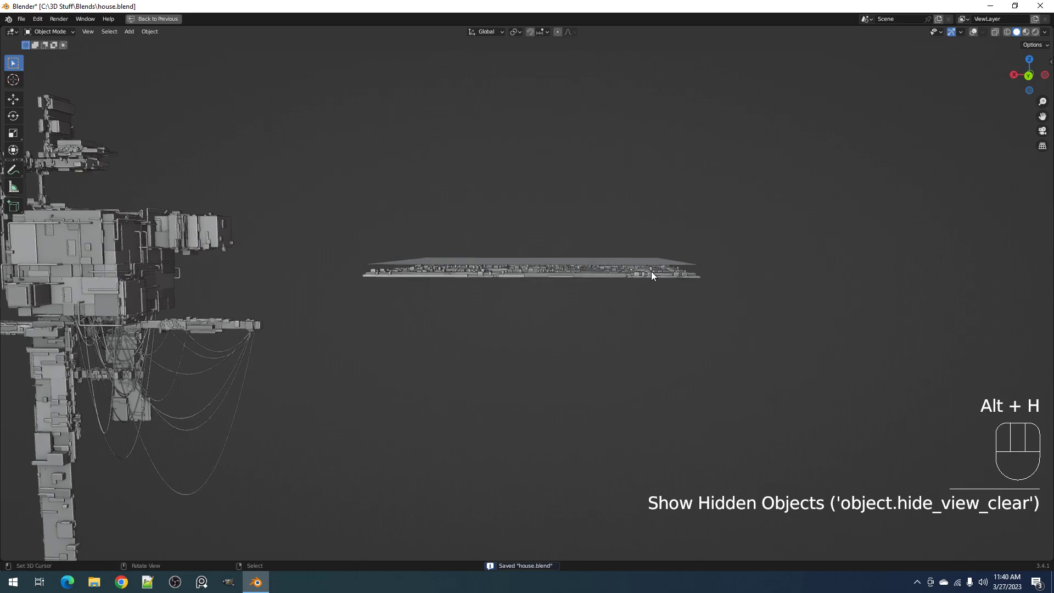
scroll(651, 271, up, 2)
right_click(659, 245)
key(alt+a)
key(shift+z)
drag(694, 251, 749, 275)
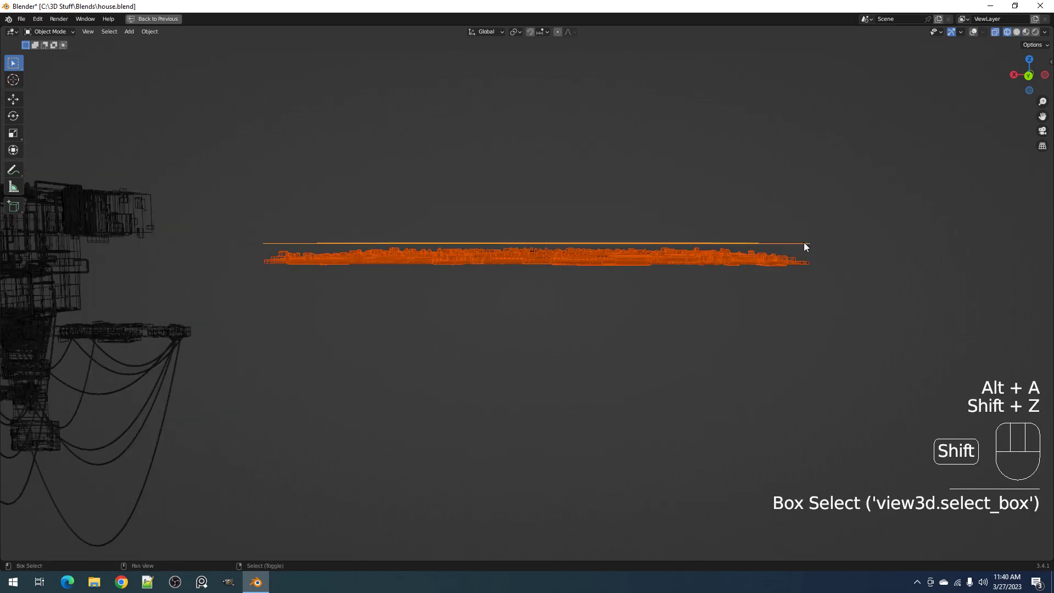
Make the upper bake plane the active object while keeping the detail objects selected
middle_drag(802, 242, 784, 293)
scroll(784, 292, up, 1)
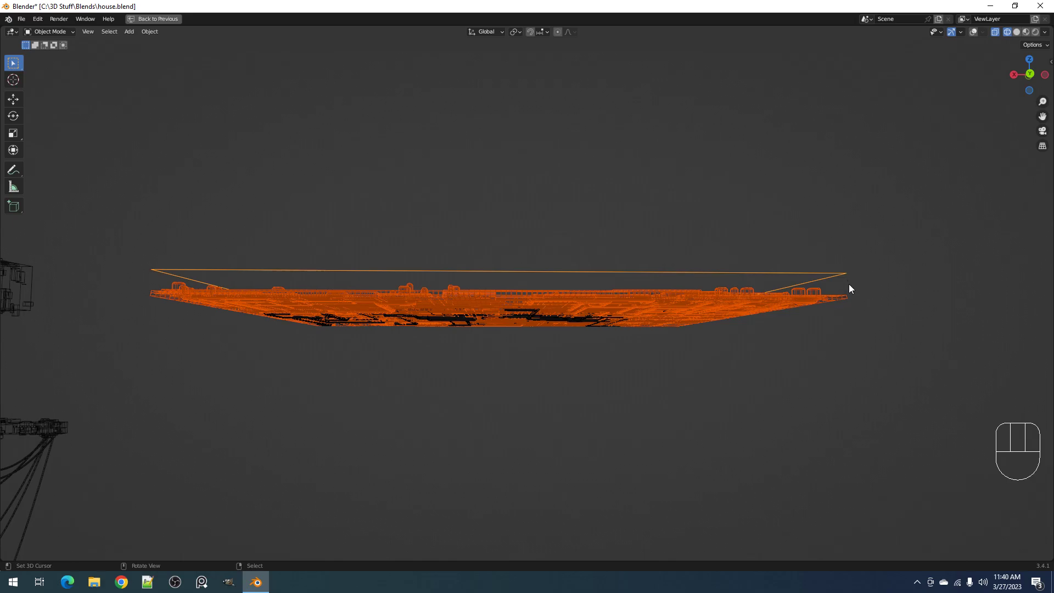
shift+right_click(842, 272)
shift+right_click(842, 271)
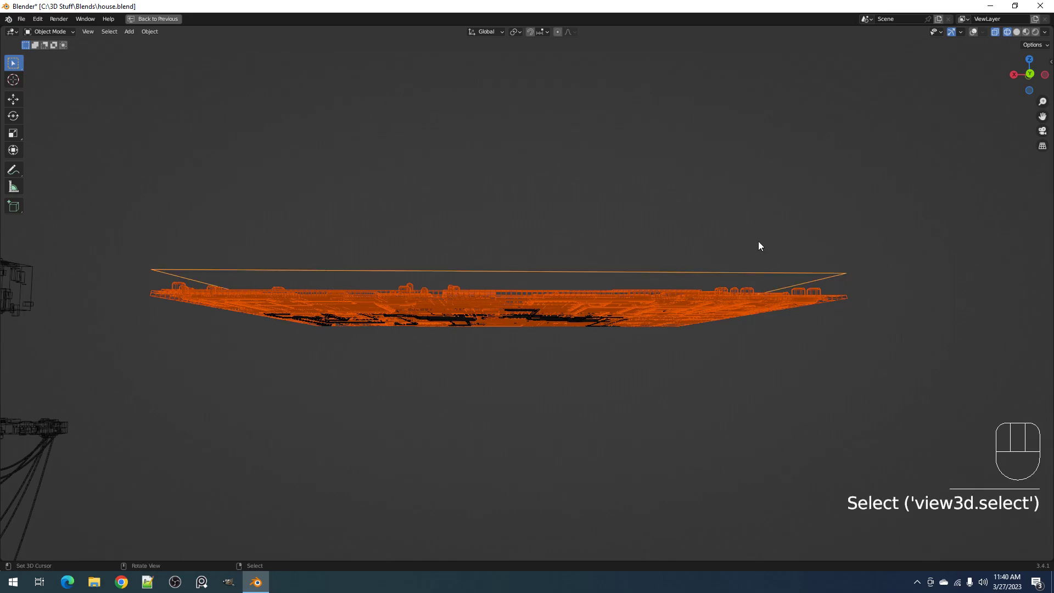
Leave the maximized viewport for the full layout, save the file and show the viewport overlays again
middle_drag(759, 245, 753, 313)
scroll(701, 289, down, 3)
key(ctrl+space)
key(ctrl+s)
key(shift+alt+z)
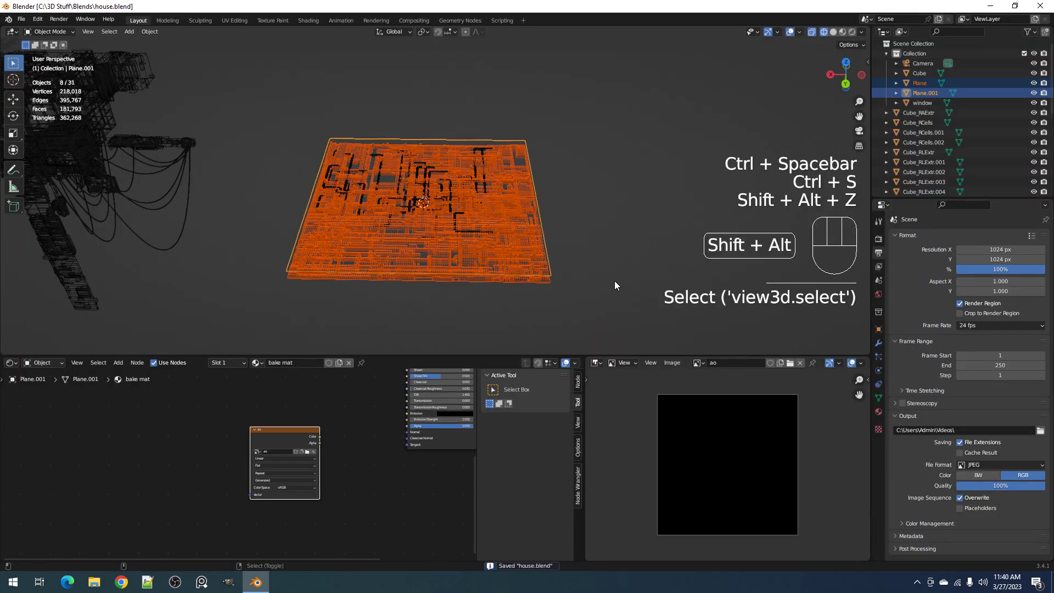
Open the render properties, save the file, and collapse the Performance settings to expand the Bake settings
click(880, 267)
click(880, 251)
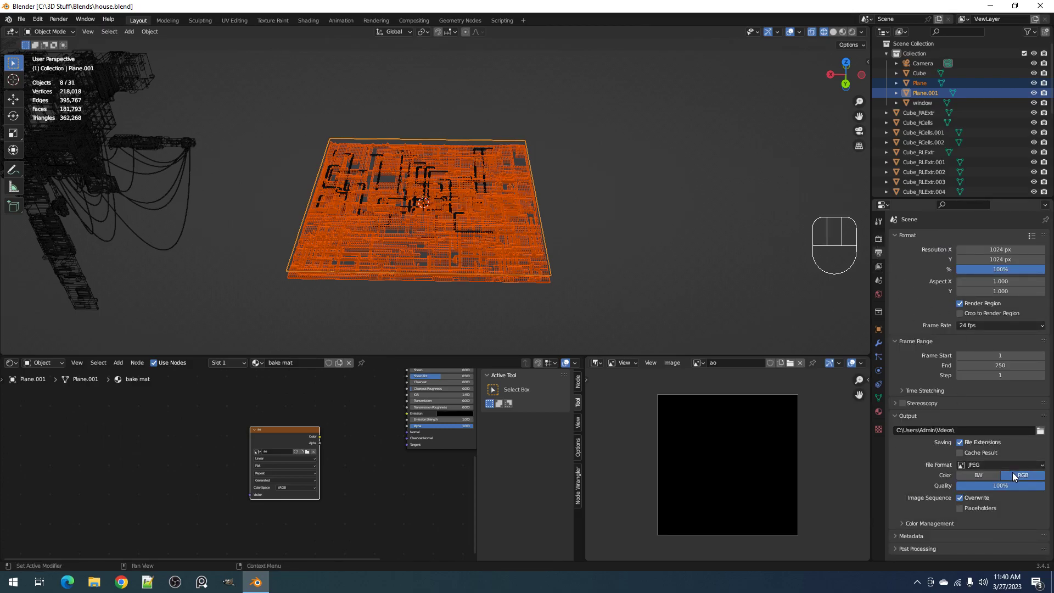
click(879, 238)
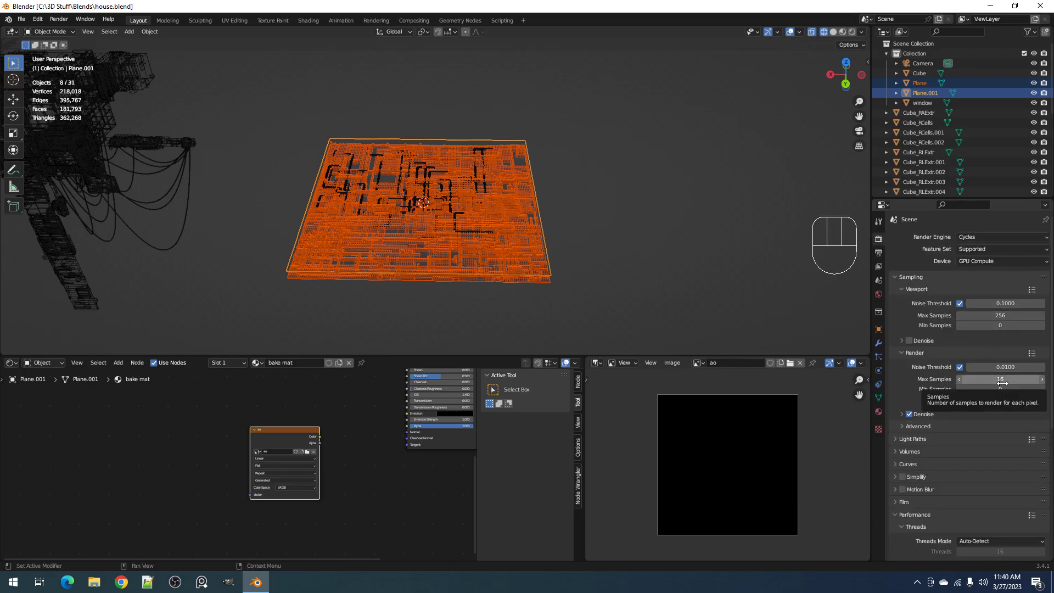
key(ctrl+s)
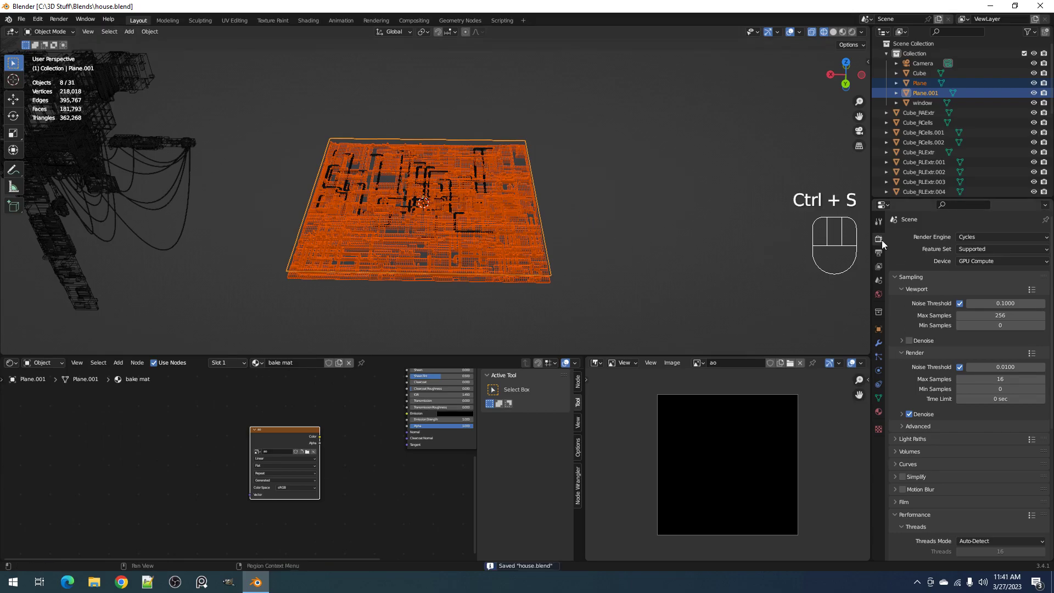
scroll(902, 314, down, 8)
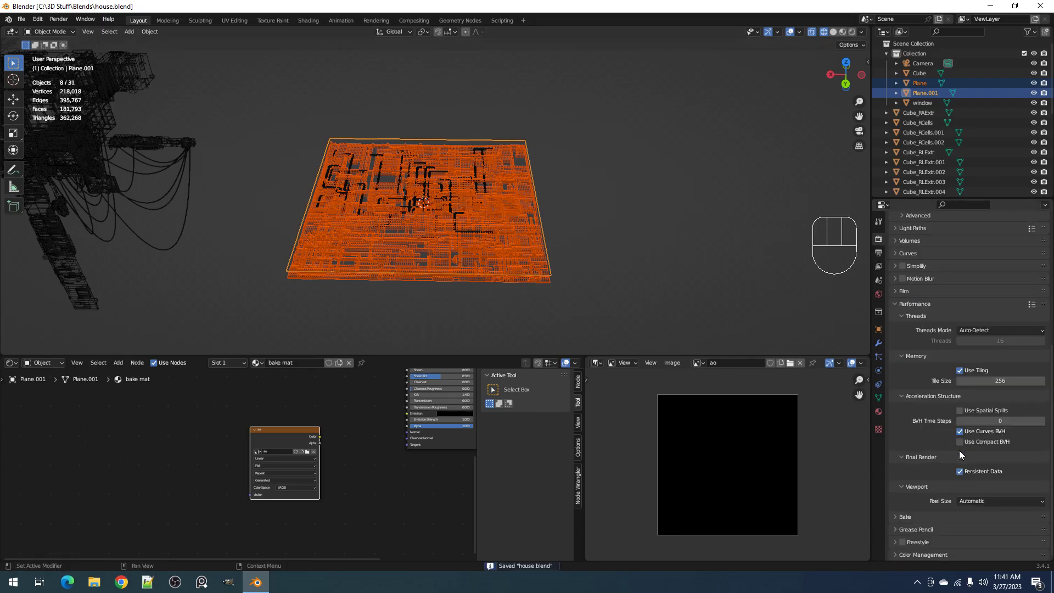
click(901, 305)
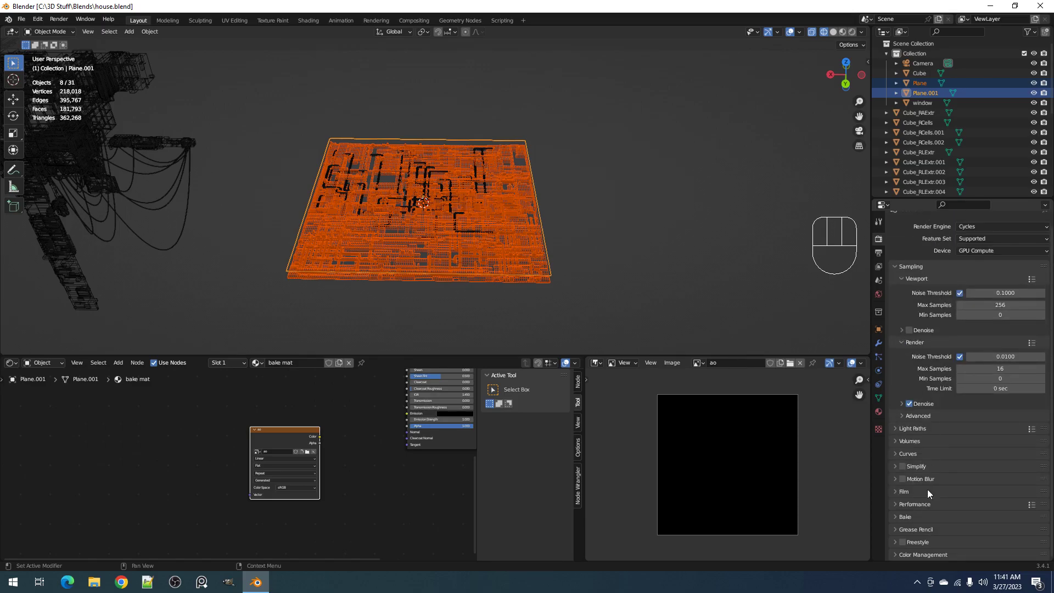
click(923, 519)
scroll(934, 459, down, 7)
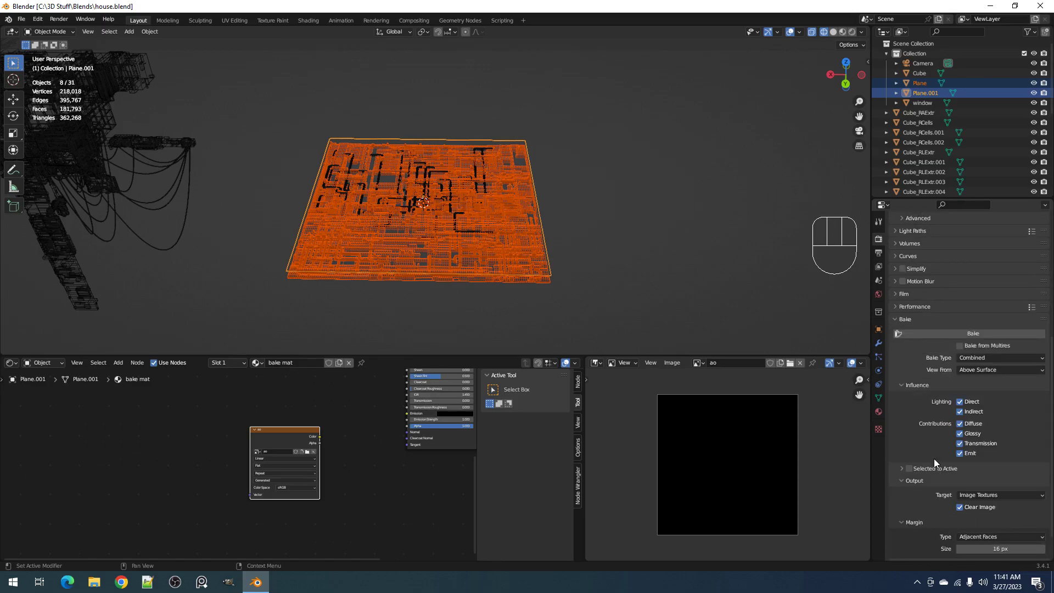
Switch the viewport from wireframe to solid shading and save the file
key(z)
click(673, 206)
key(ctrl+s)
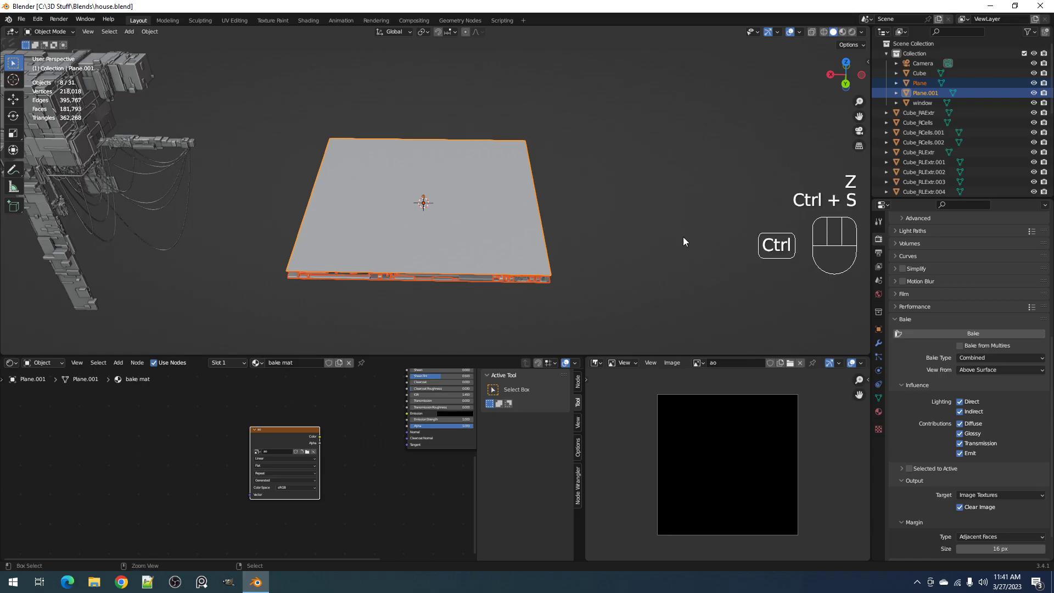
Set the bake type to Ambient Occlusion and enable Selected to Active
scroll(908, 516, down, 2)
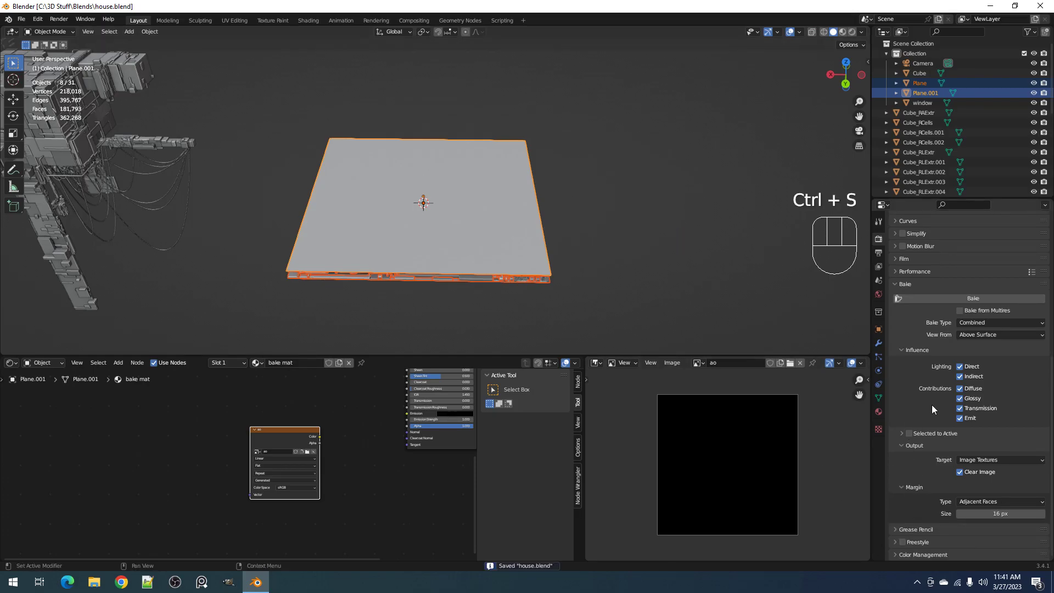
click(974, 322)
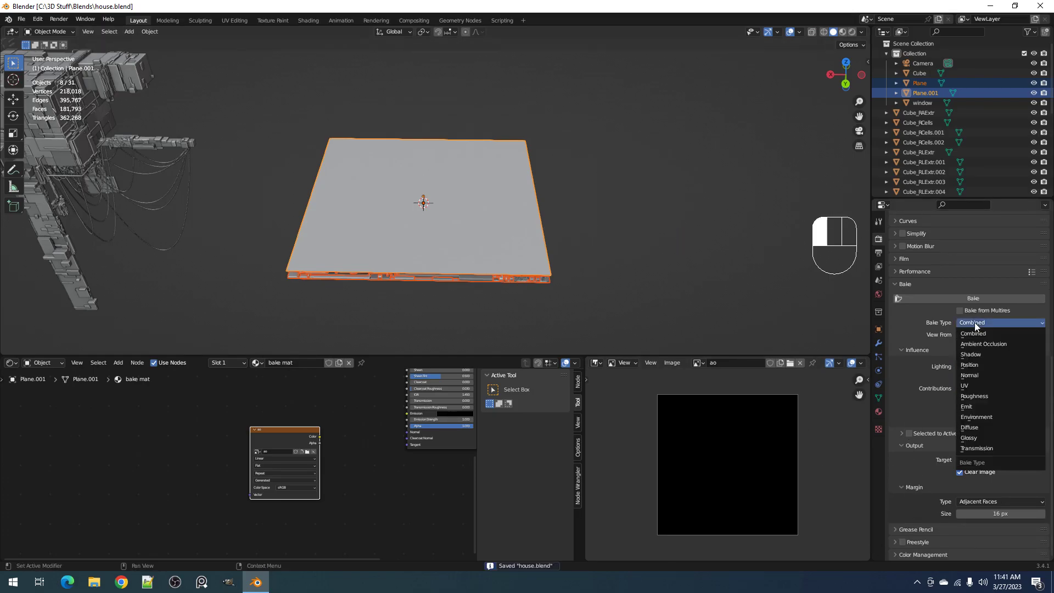
click(976, 343)
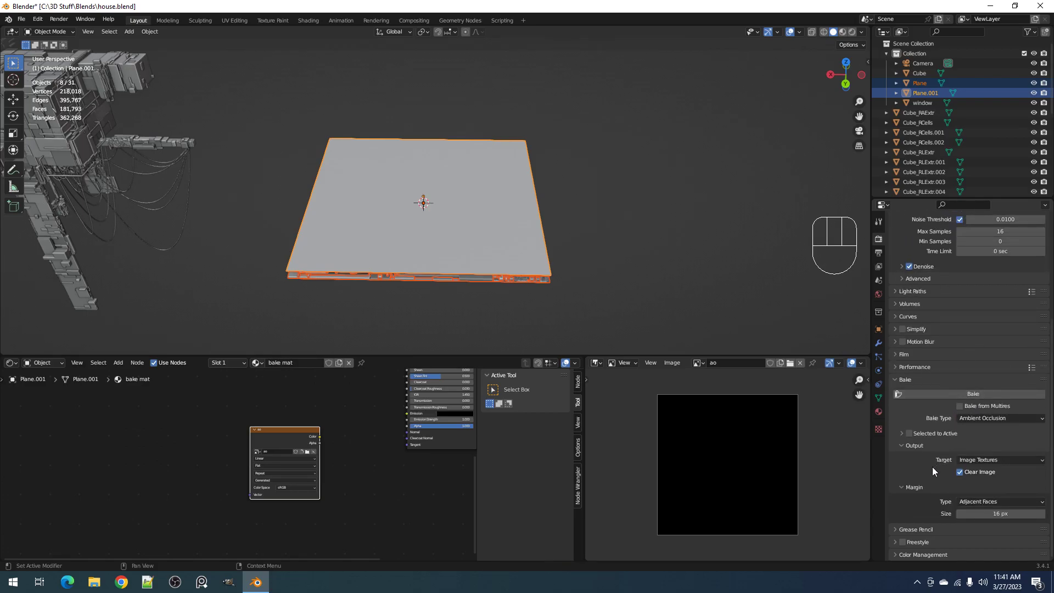
click(912, 434)
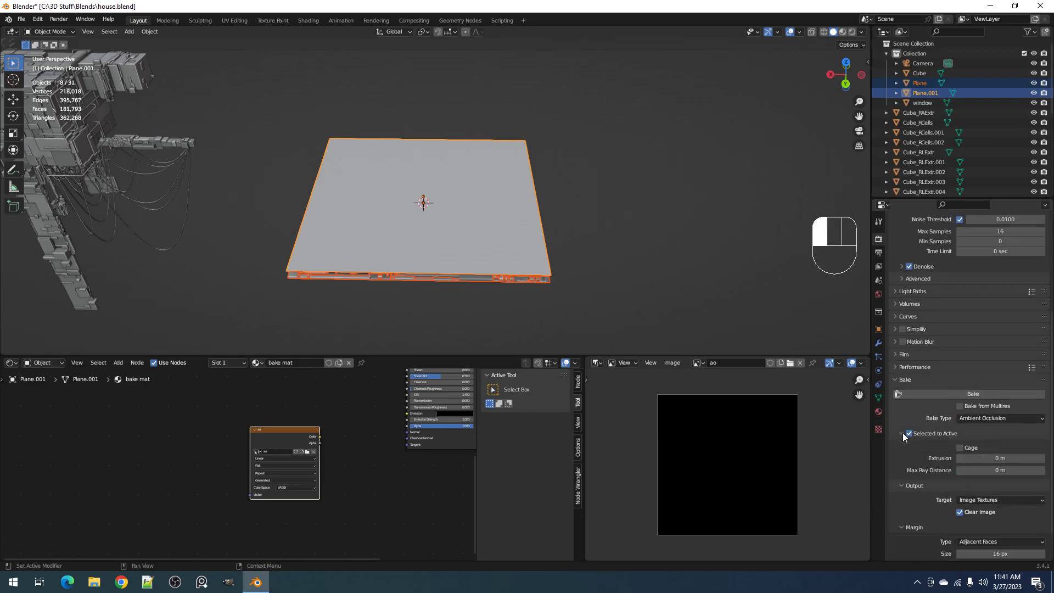
scroll(941, 525, down, 2)
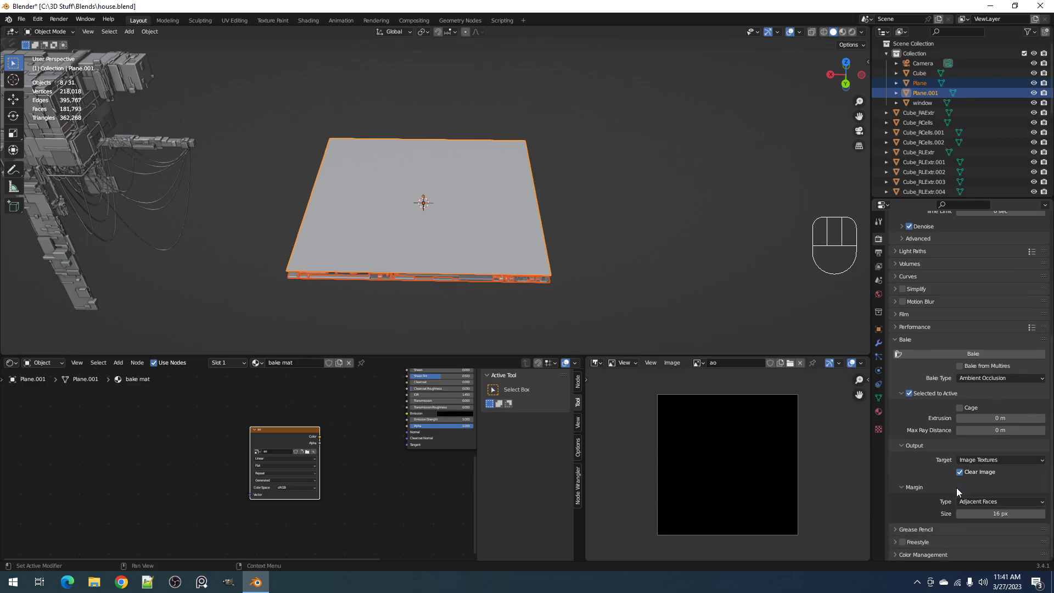
Lower the upper bake plane about 0.03 m along Z, closer to the panel detail, and save the file
middle_drag(472, 192, 720, 196)
click(663, 192)
scroll(721, 201, up, 2)
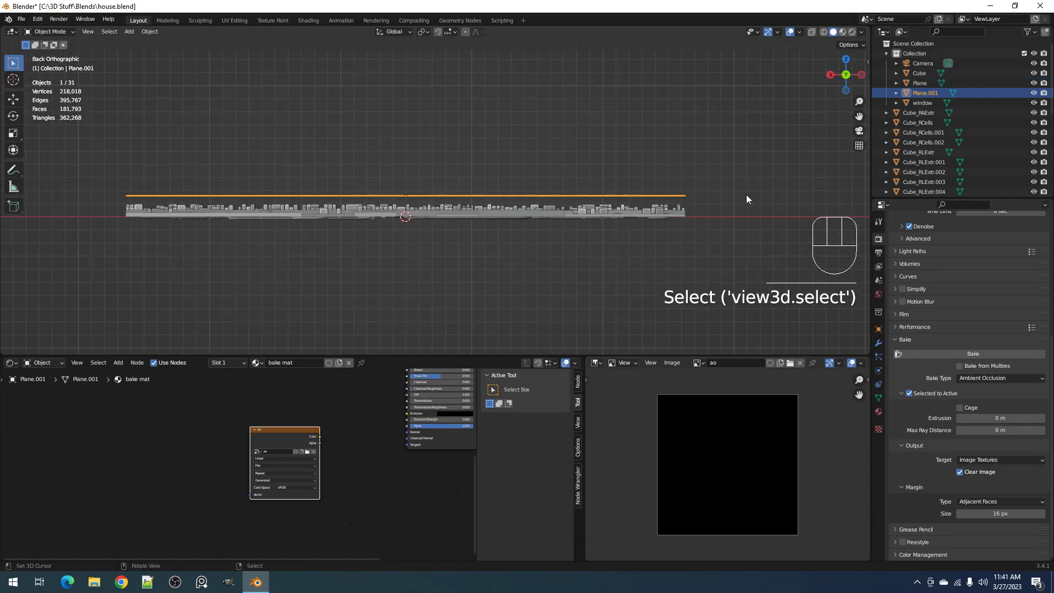
key(g)
key(z)
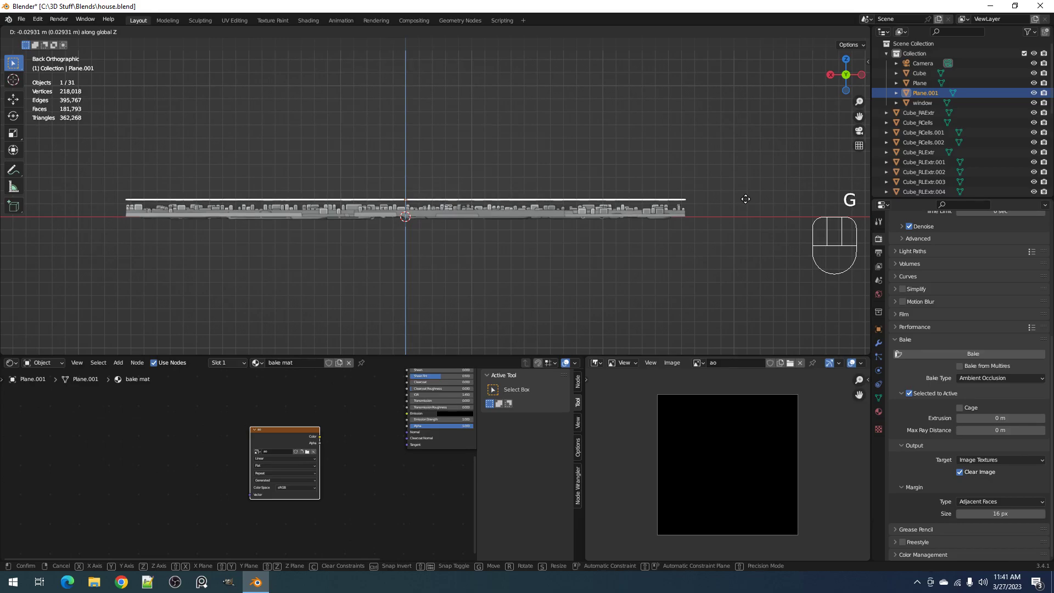
click(745, 198)
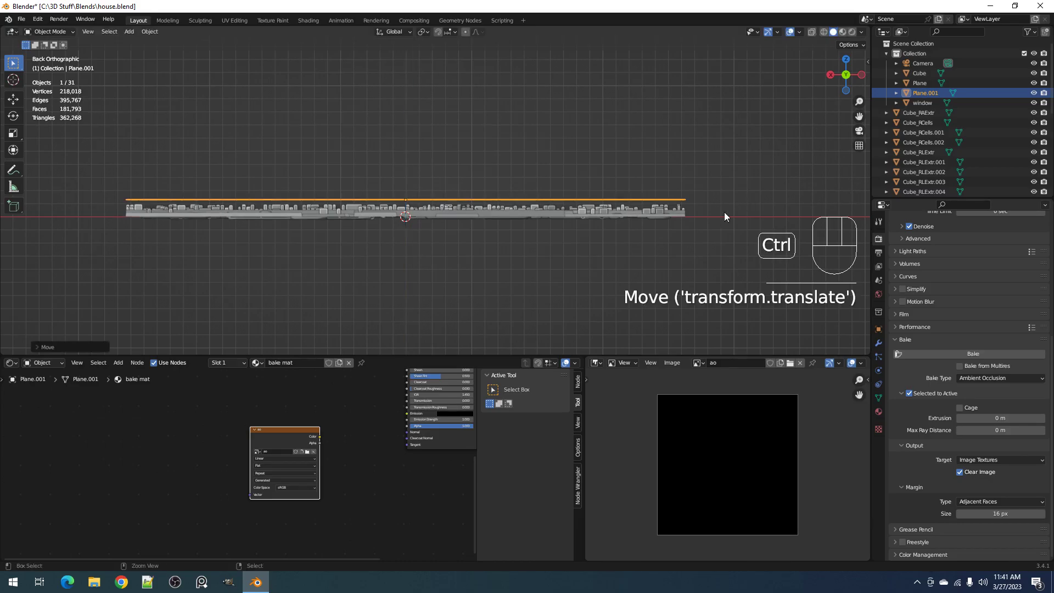
key(ctrl+s)
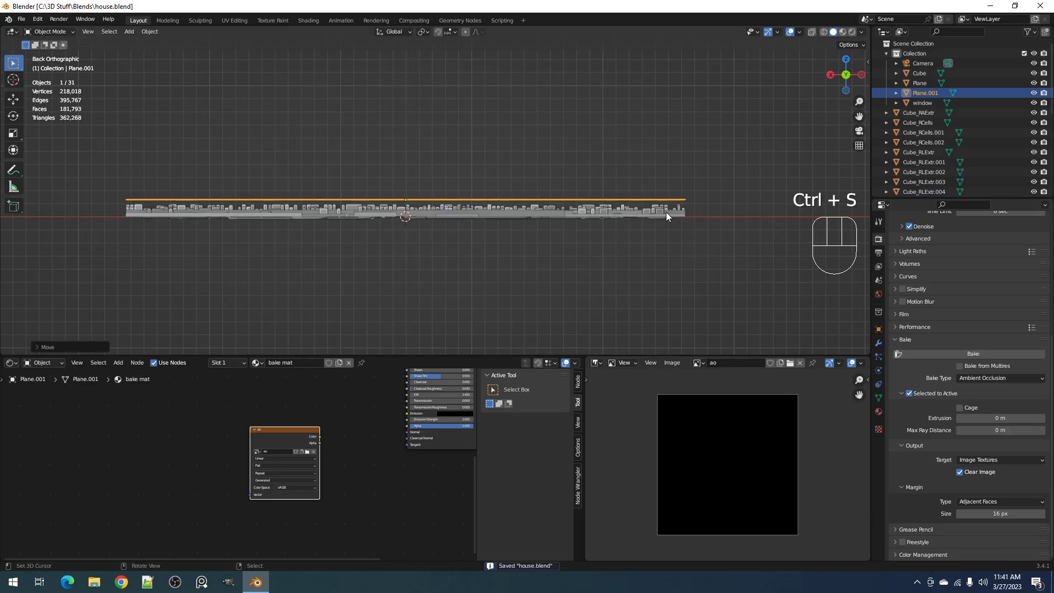
Reselect the panel detail objects in wireframe shading with the upper bake plane as the active object, and save the file
key(alt+a)
drag(634, 183, 667, 223)
key(shift+z)
scroll(666, 211, down, 1)
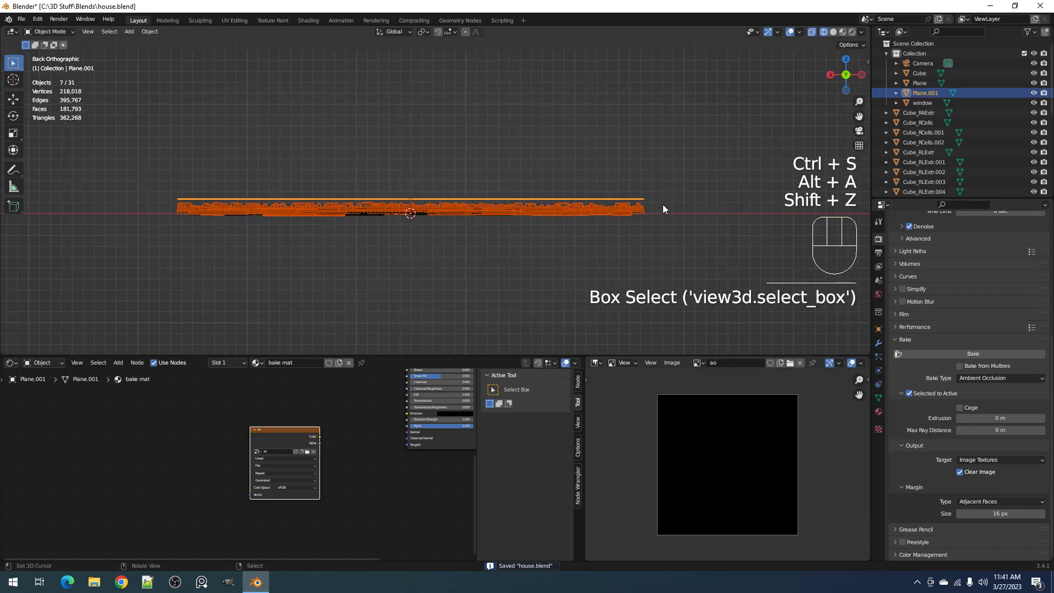
shift+click(641, 202)
middle_drag(641, 202, 658, 216)
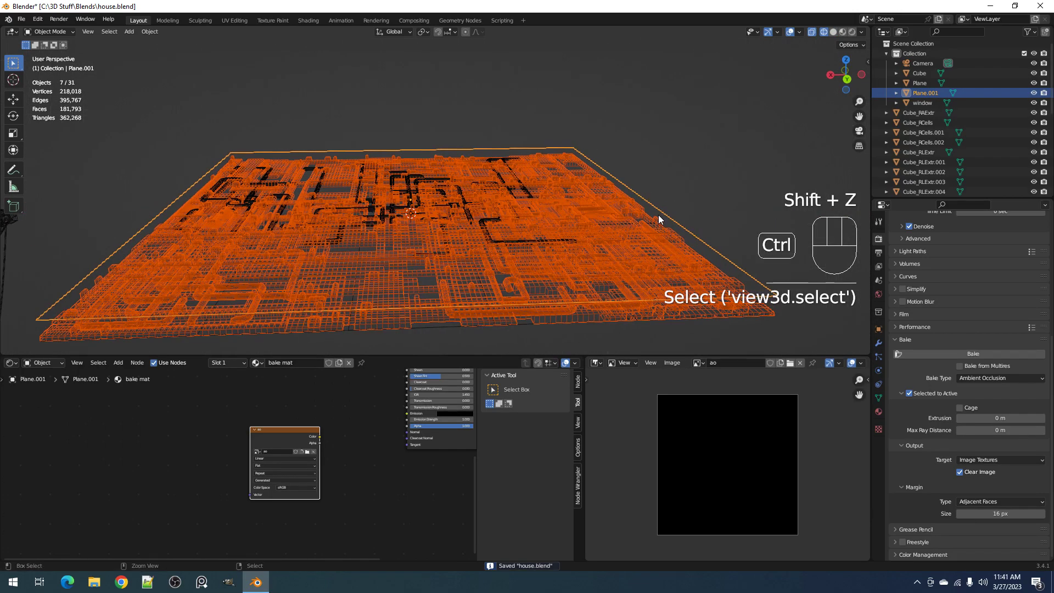
key(ctrl+s)
scroll(385, 446, down, 1)
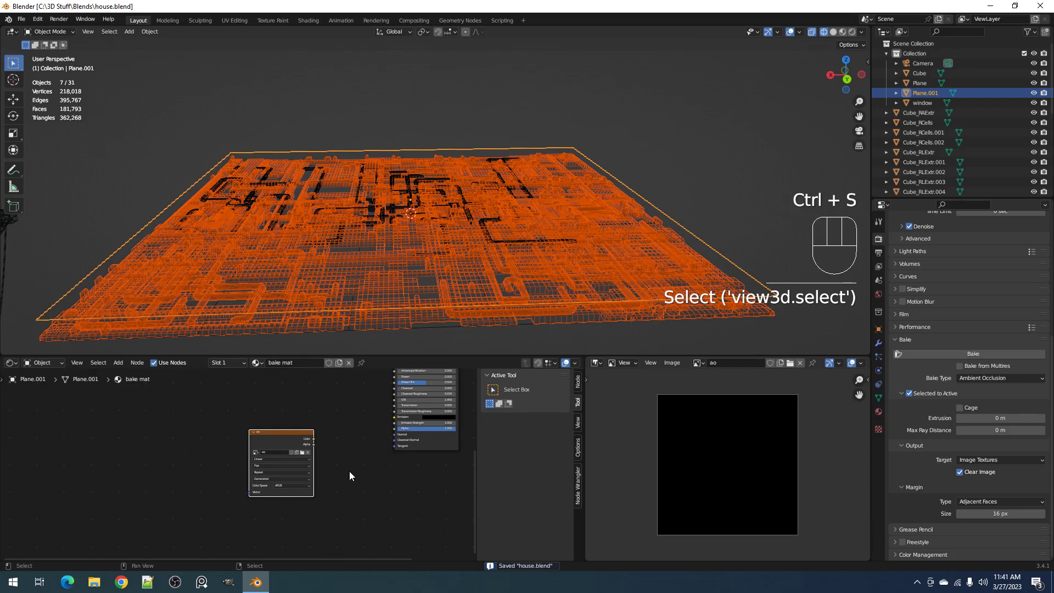
scroll(351, 467, down, 2)
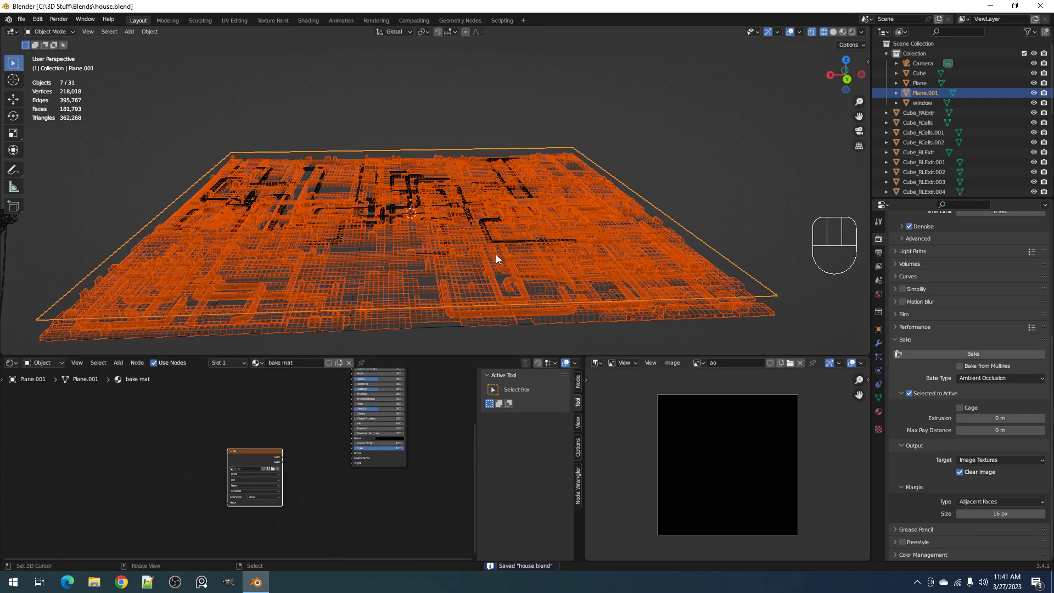
key(ctrl+s)
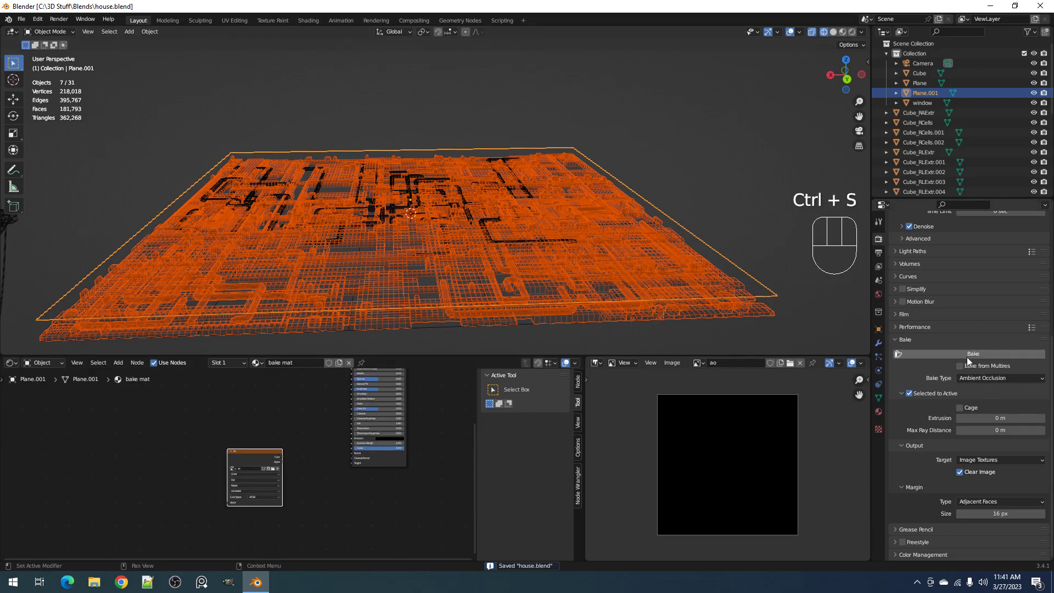
Return the viewport to solid shading, save the file, and bake the ambient occlusion into the ao image
key(z)
click(628, 230)
key(ctrl+s)
click(938, 355)
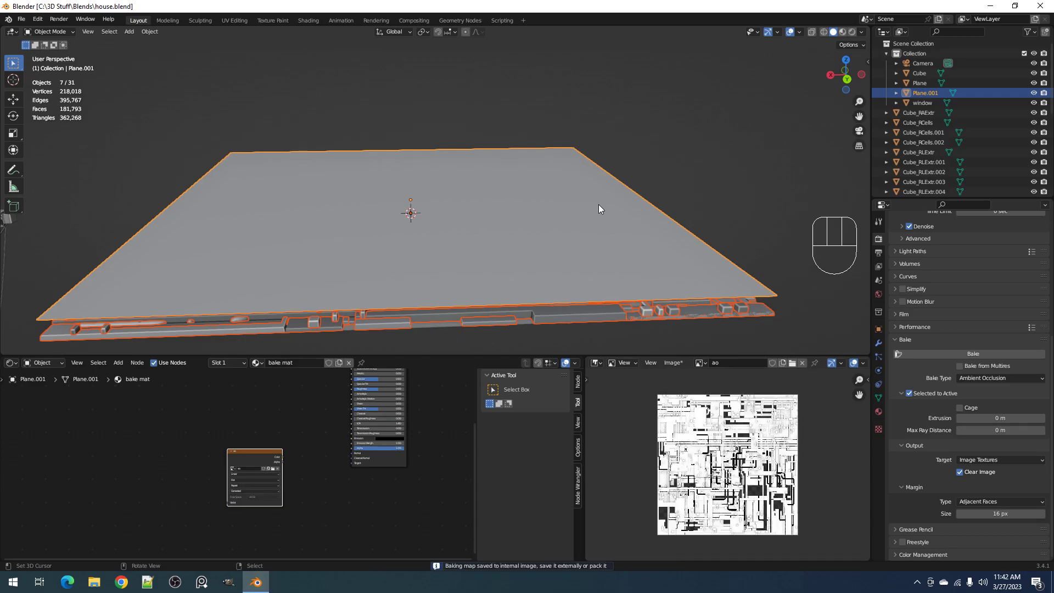
Examine the baked ao image up close in a maximized image editor for missing or black areas, then restore the layout
scroll(732, 410, up, 2)
key(ctrl+space)
scroll(746, 426, up, 5)
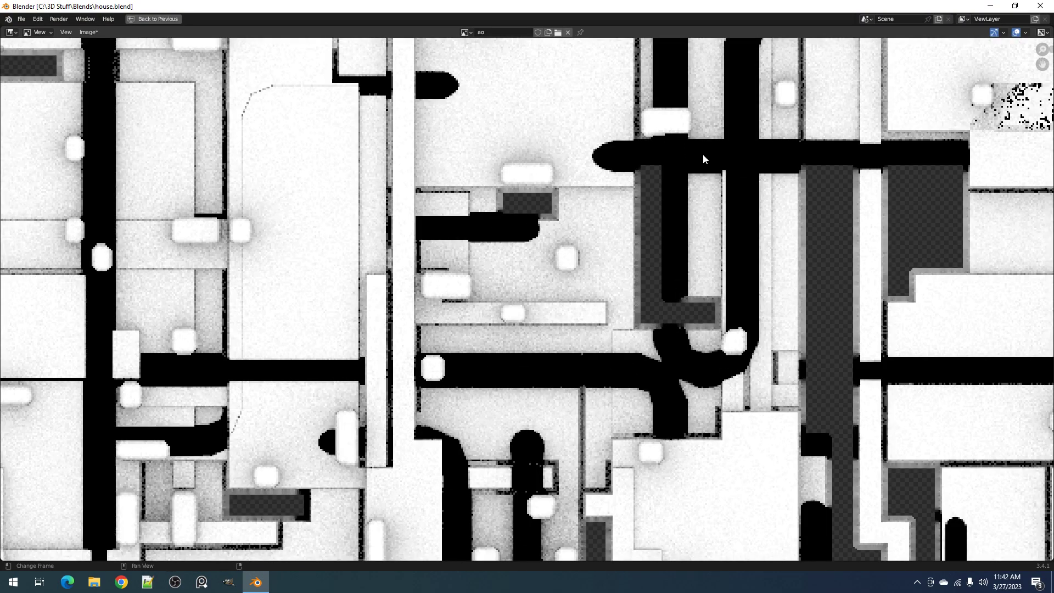
scroll(703, 158, down, 5)
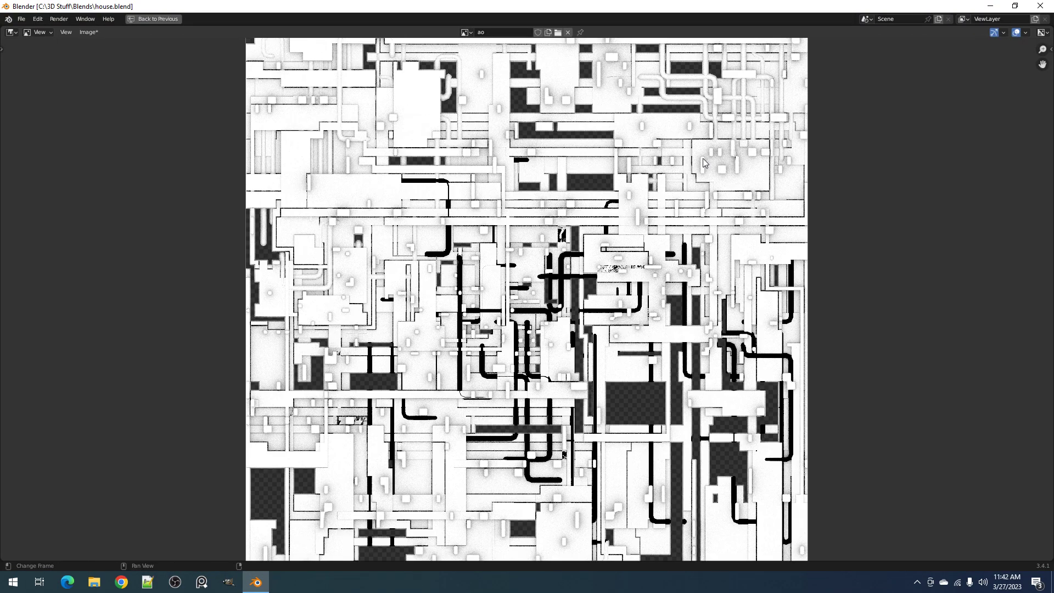
scroll(703, 161, up, 3)
scroll(694, 141, up, 2)
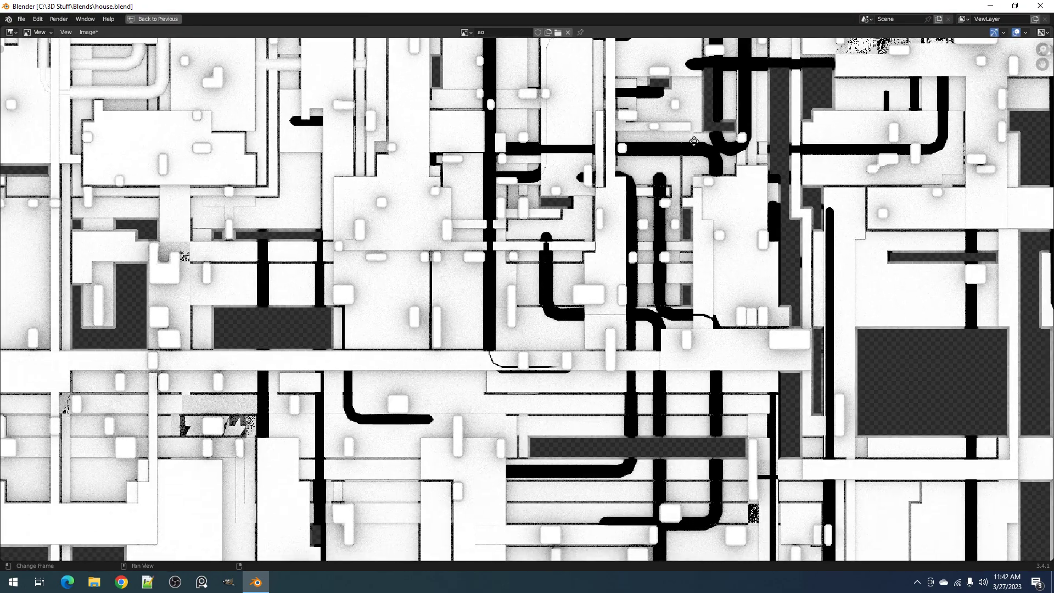
scroll(694, 141, up, 1)
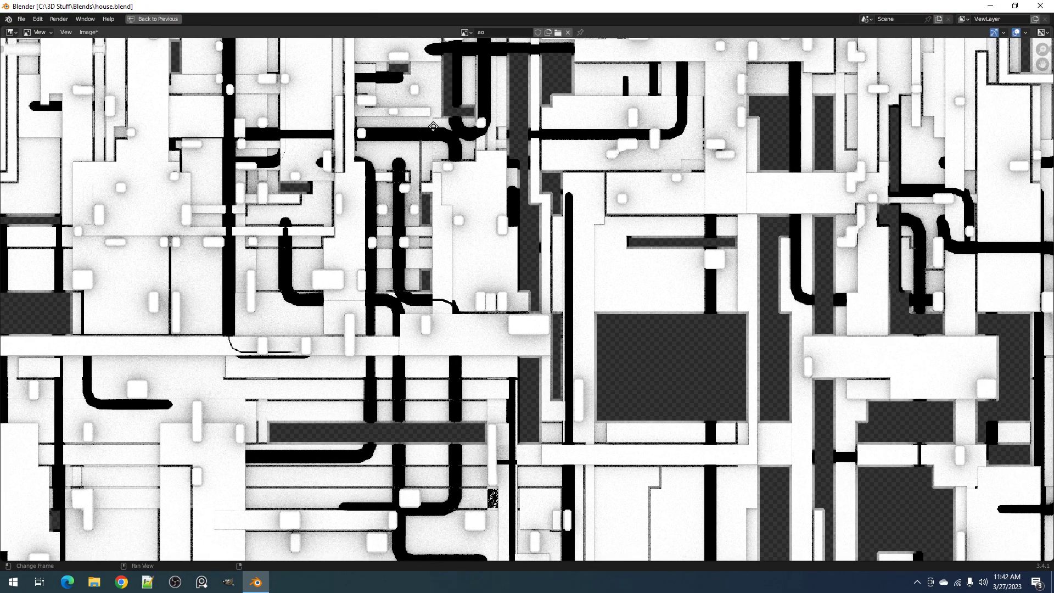
scroll(434, 127, up, 1)
key(ctrl+space)
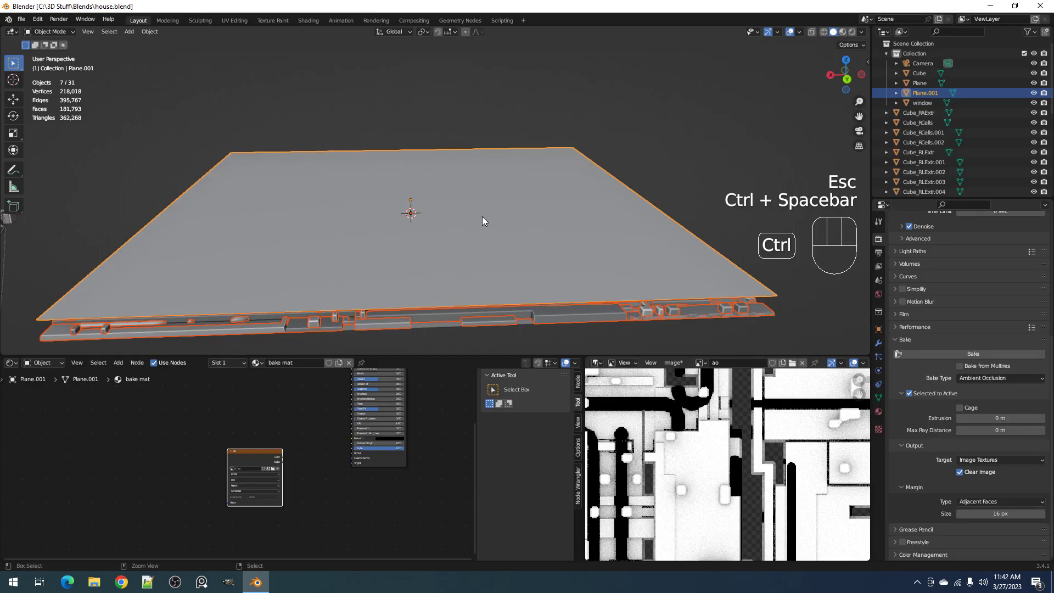
Compare the gap between bake plane and detail from the side, and set the bake's max ray distance to 0.05 m
middle_drag(615, 272, 614, 254)
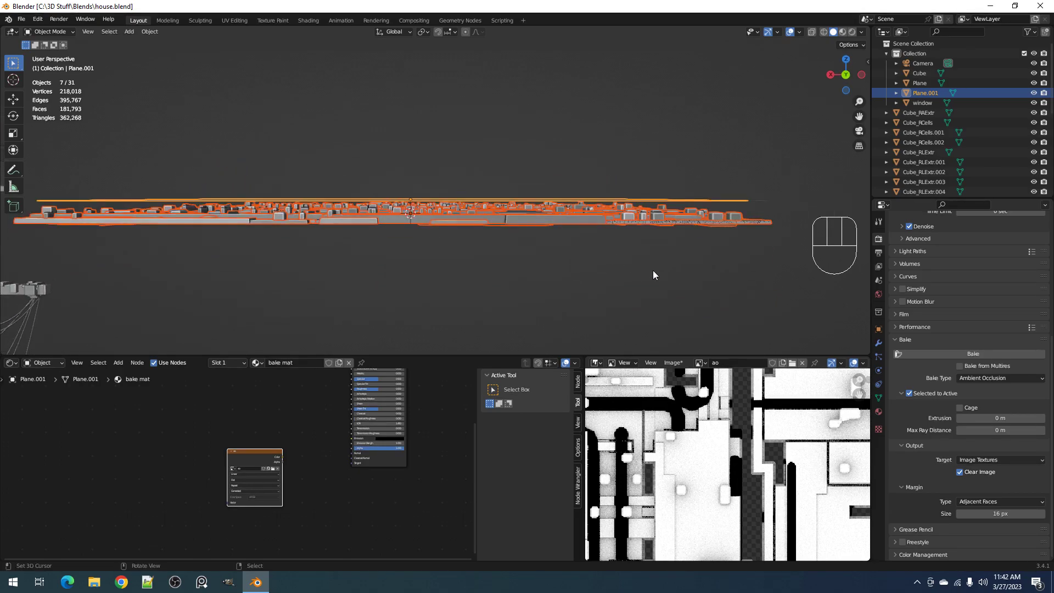
click(1000, 431)
key(BackSpace)
text(0.05)
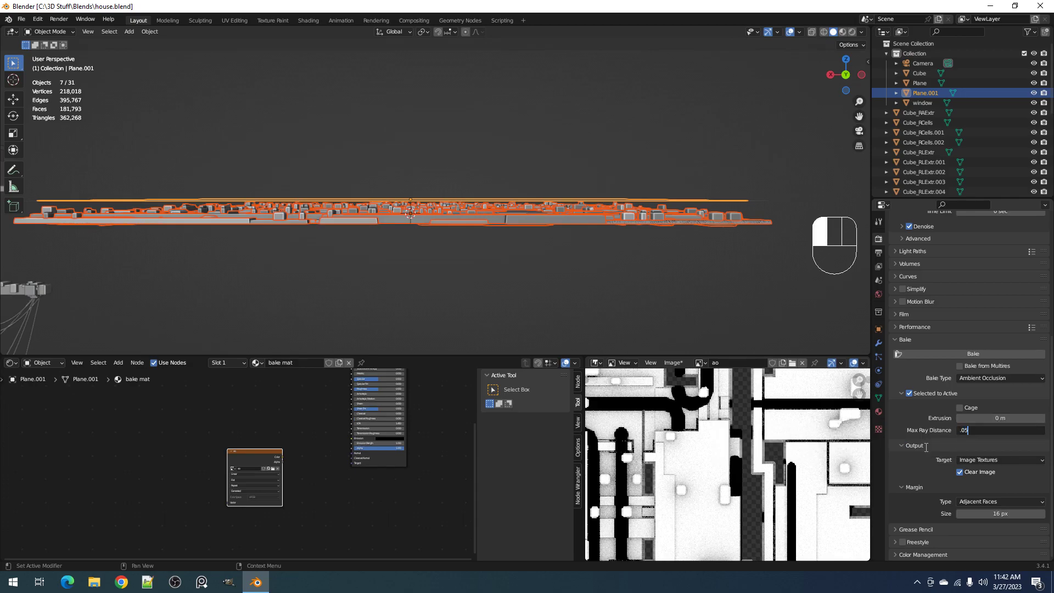
key(Return)
Run a test render of the scene and close it, then bake the ambient occlusion again and check the whole ao image
middle_drag(609, 232, 475, 210)
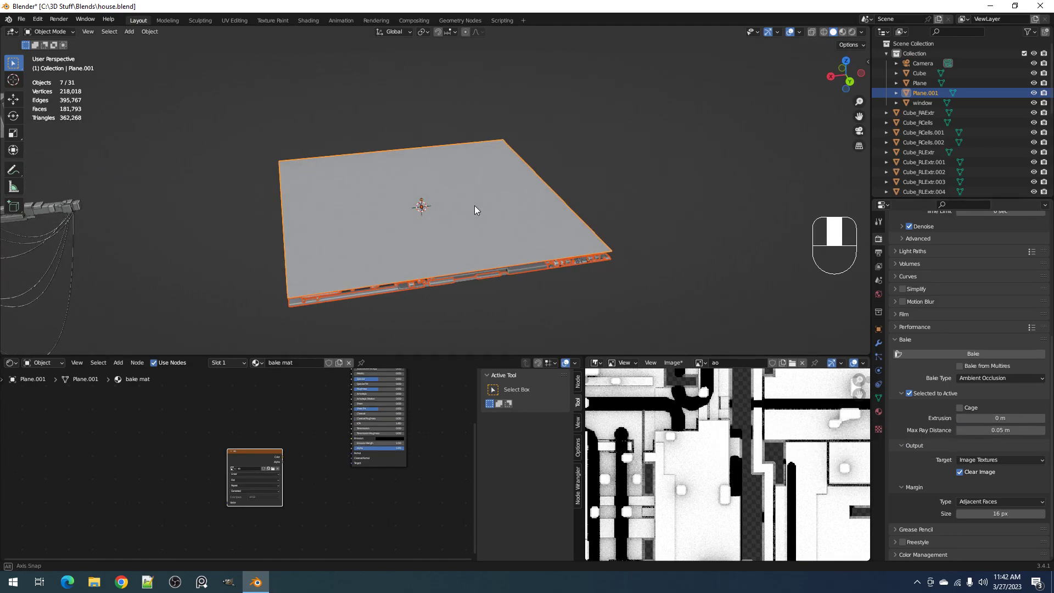
key(F12)
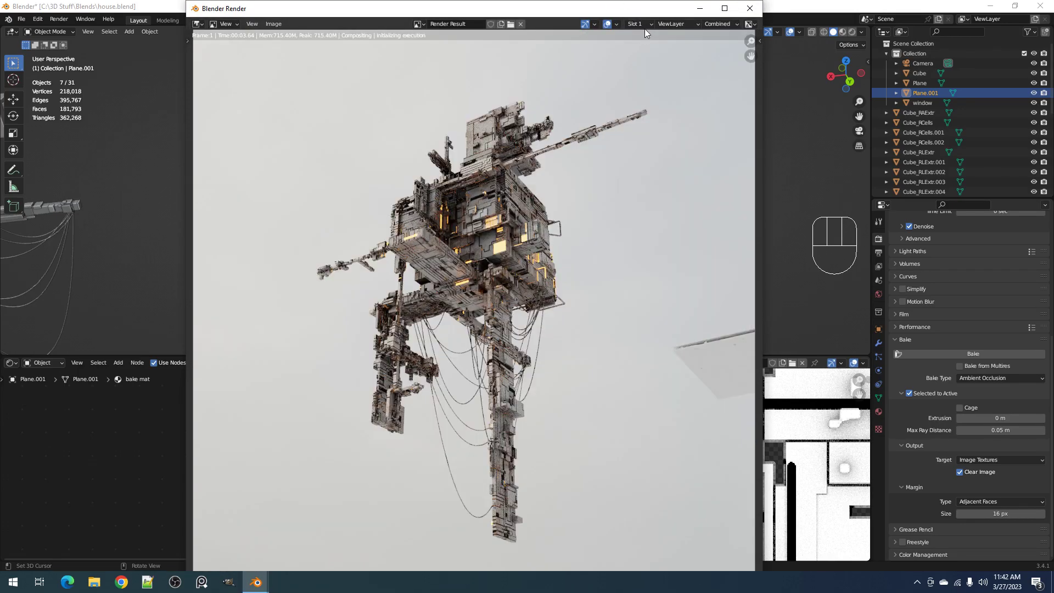
click(750, 9)
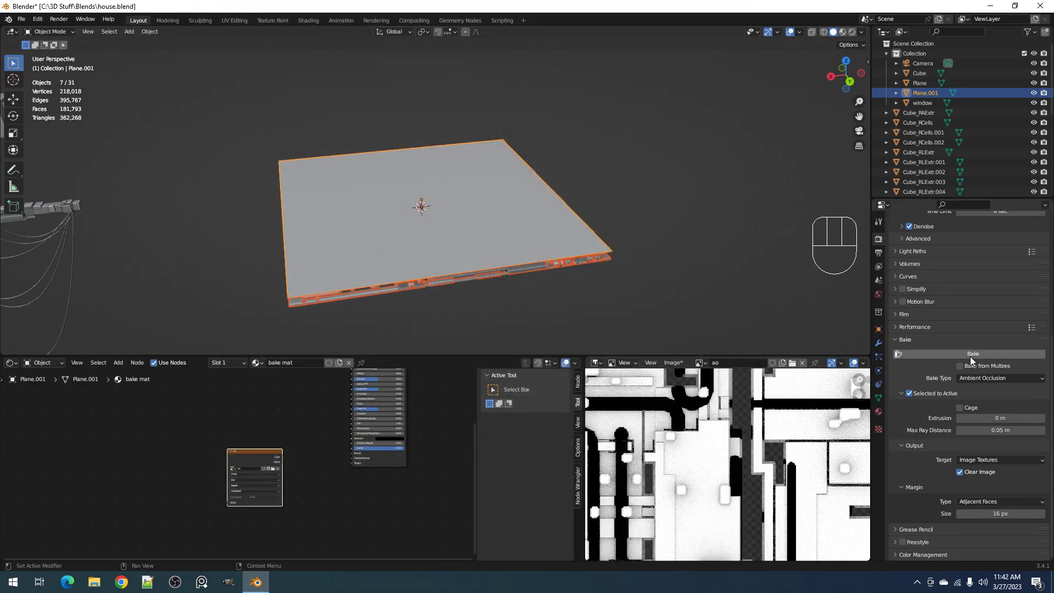
click(971, 354)
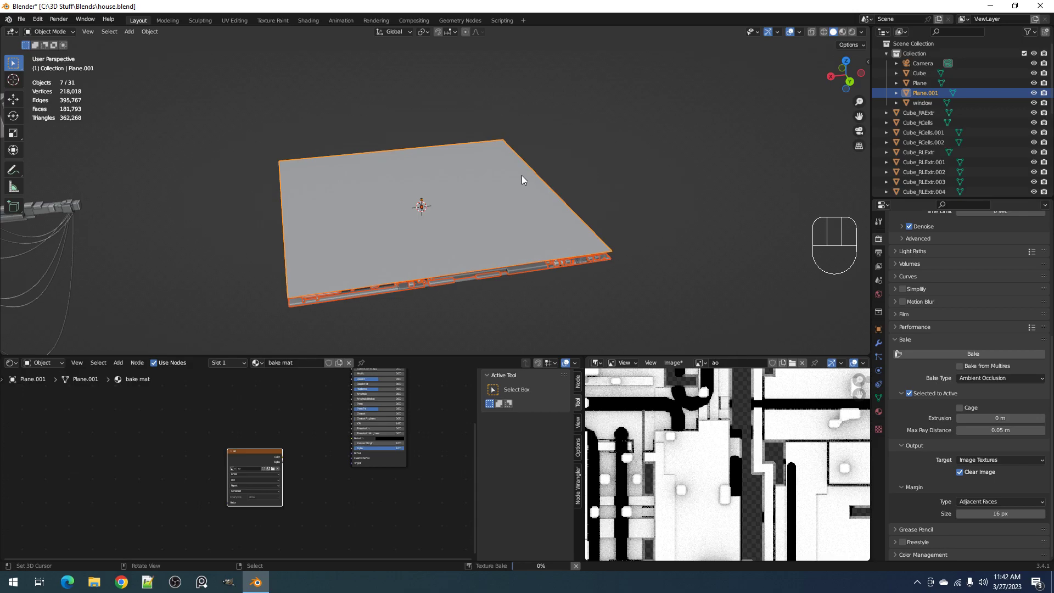
scroll(691, 445, down, 5)
scroll(690, 444, up, 2)
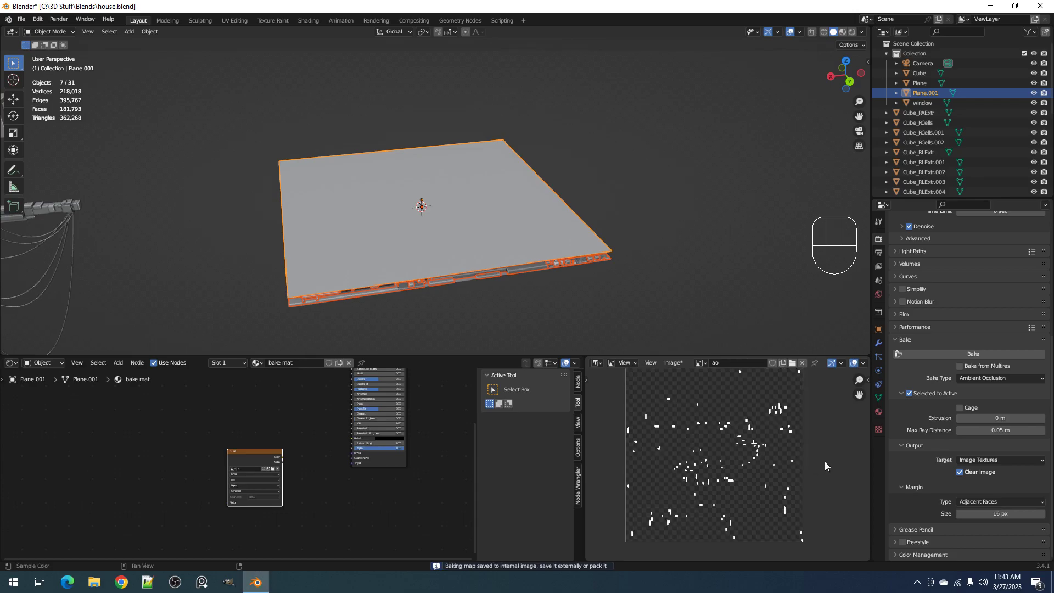
Set the bake's max ray distance to 0.0005 m and its extrusion to 0.01 m
click(990, 429)
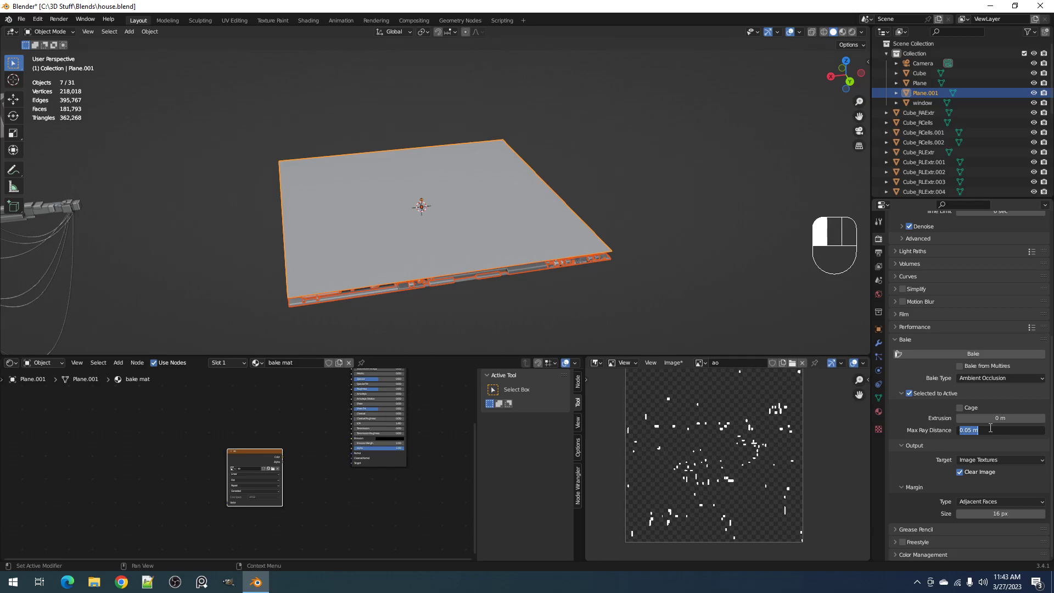
text(0.0005)
key(Return)
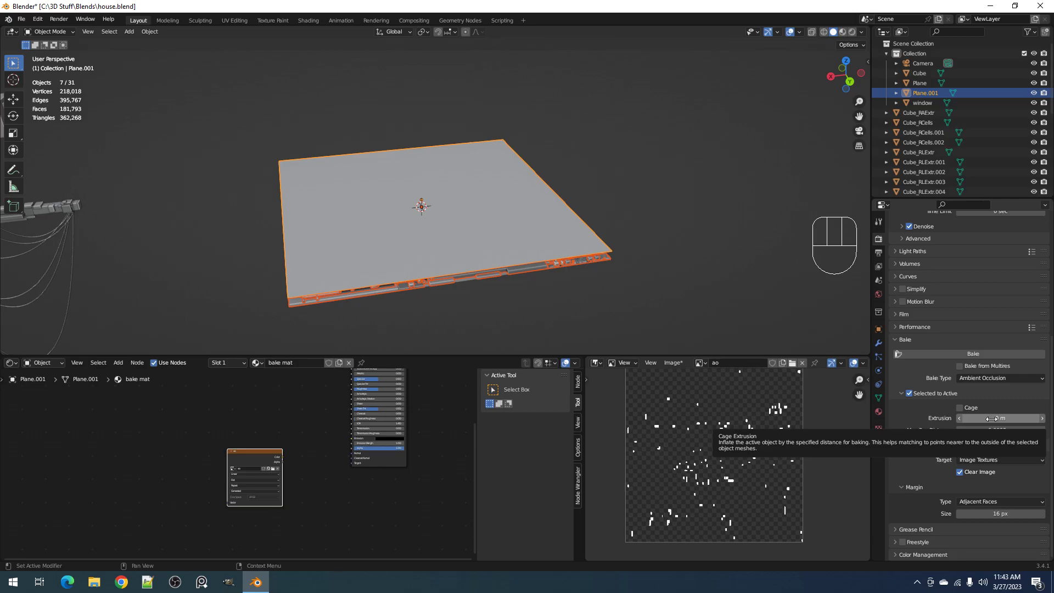
click(992, 419)
text(.0)
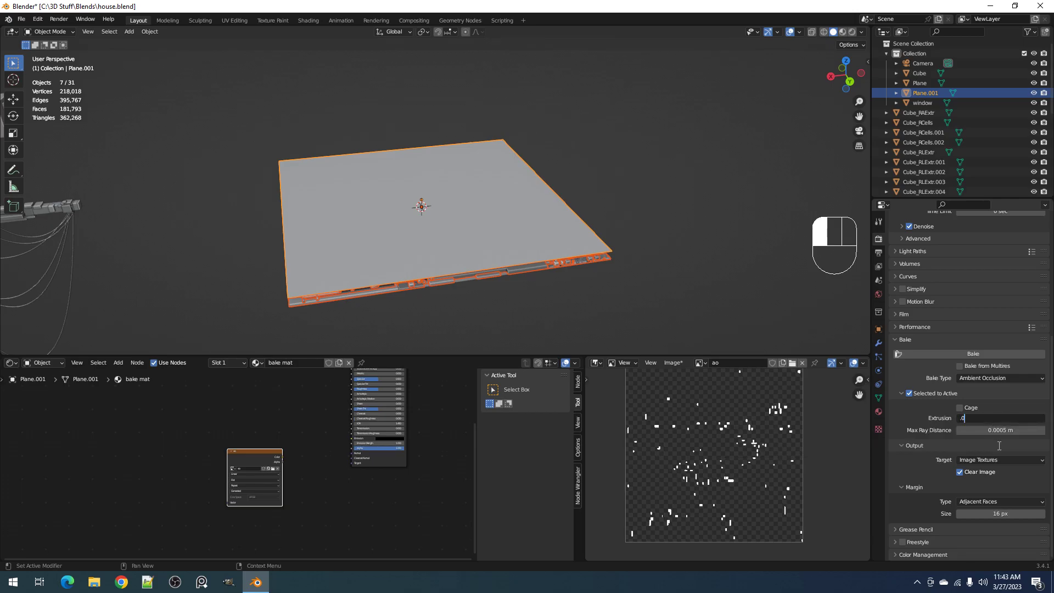
text(1)
key(Return)
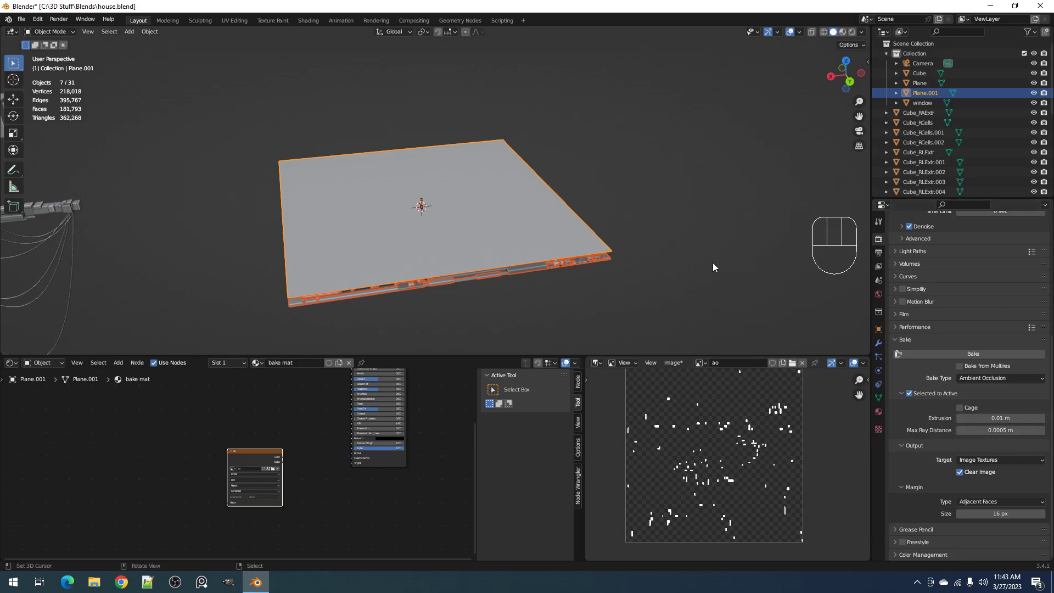
Start another test render and close it, then rebake the ambient occlusion with the adjusted extrusion and ray distance
key(F12)
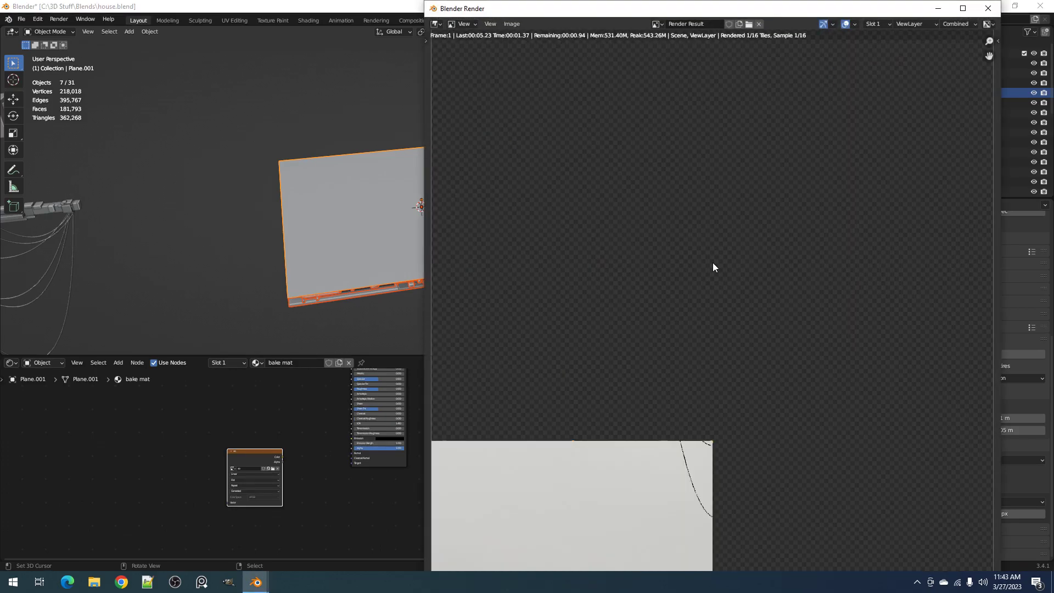
click(988, 8)
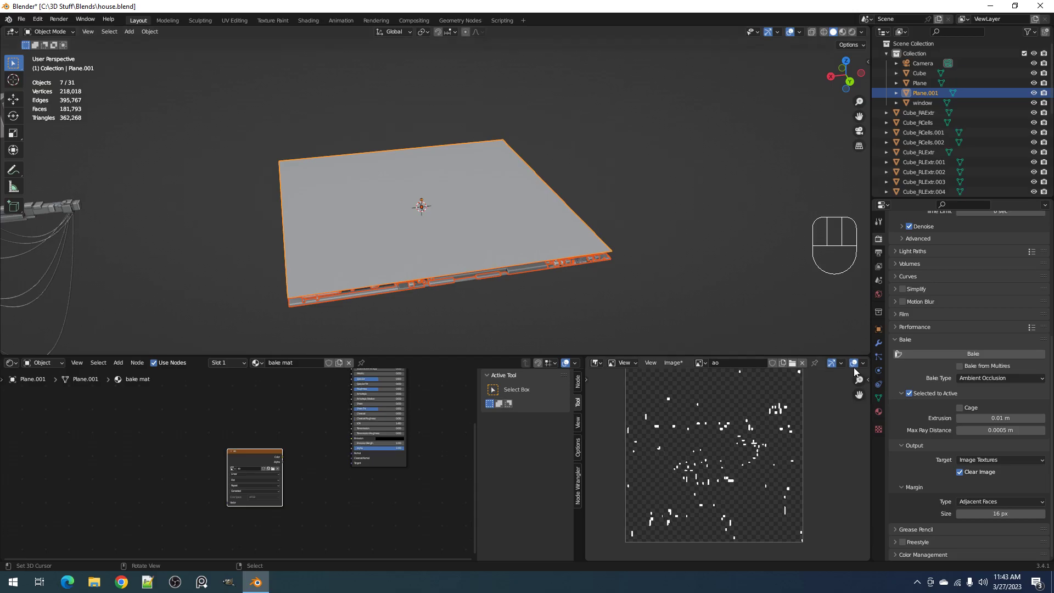
click(926, 354)
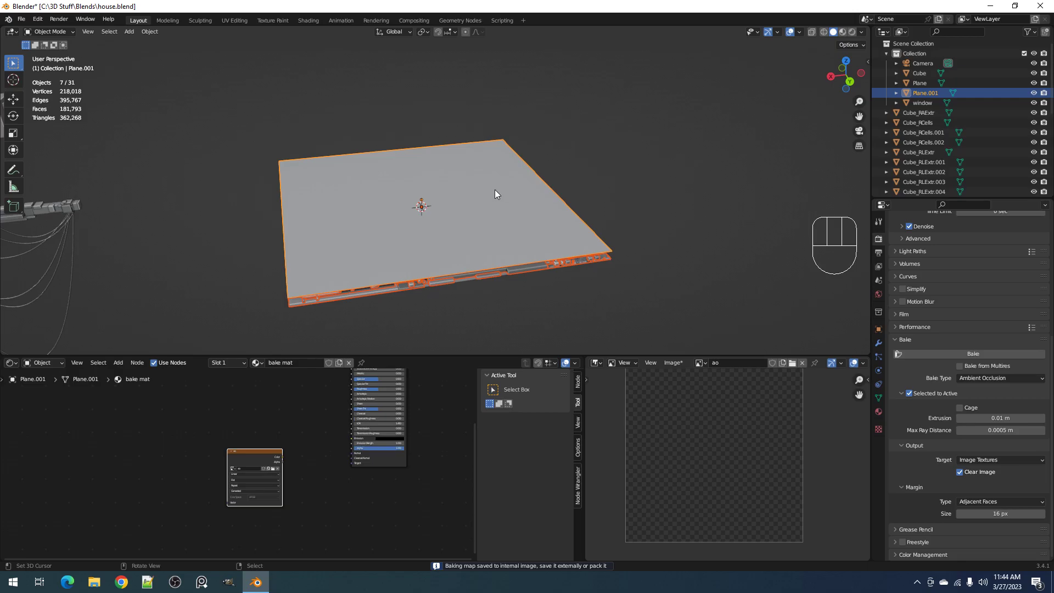
scroll(496, 190, up, 3)
scroll(687, 439, down, 3)
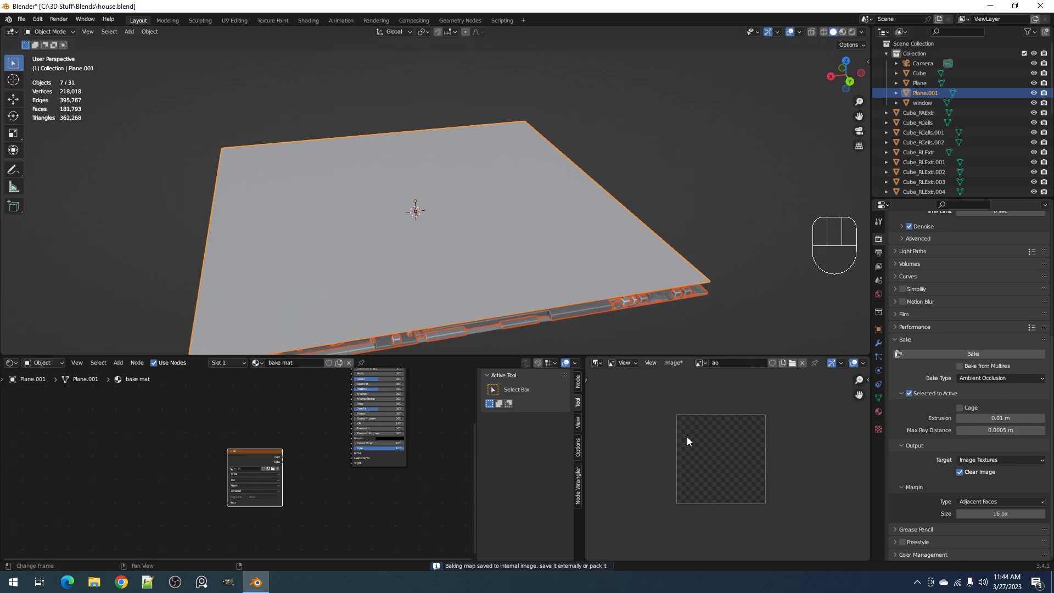
Set the bake extrusion back to 0 m
click(994, 416)
text(0)
key(Tab)
text(0)
key(Return)
Select only the upper bake plane in the back view and raise it slightly along Z, farther above the detail
middle_drag(755, 335, 715, 259)
scroll(715, 259, up, 4)
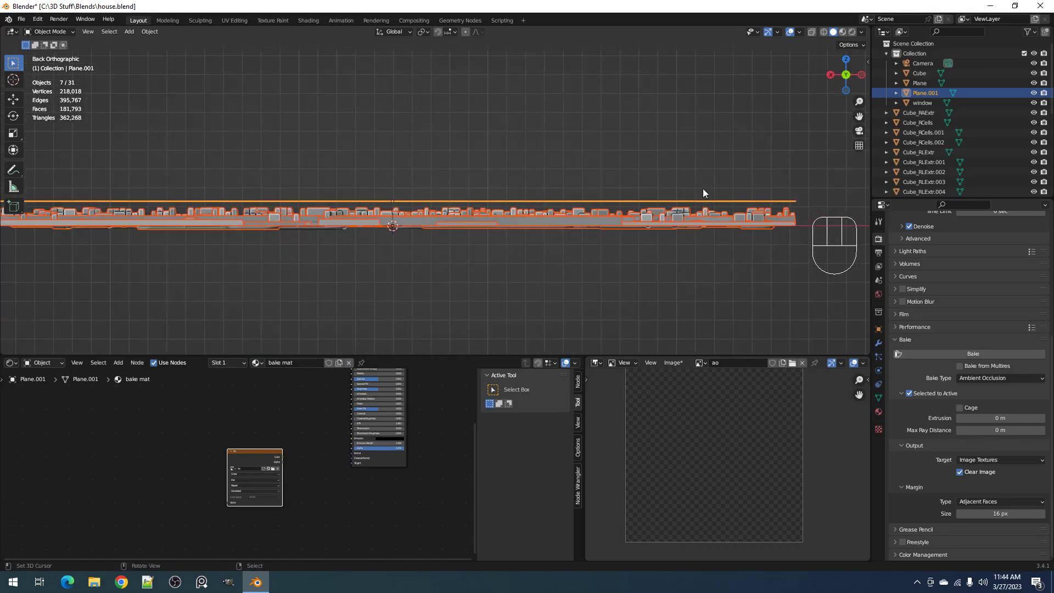
right_click(706, 196)
right_click(708, 200)
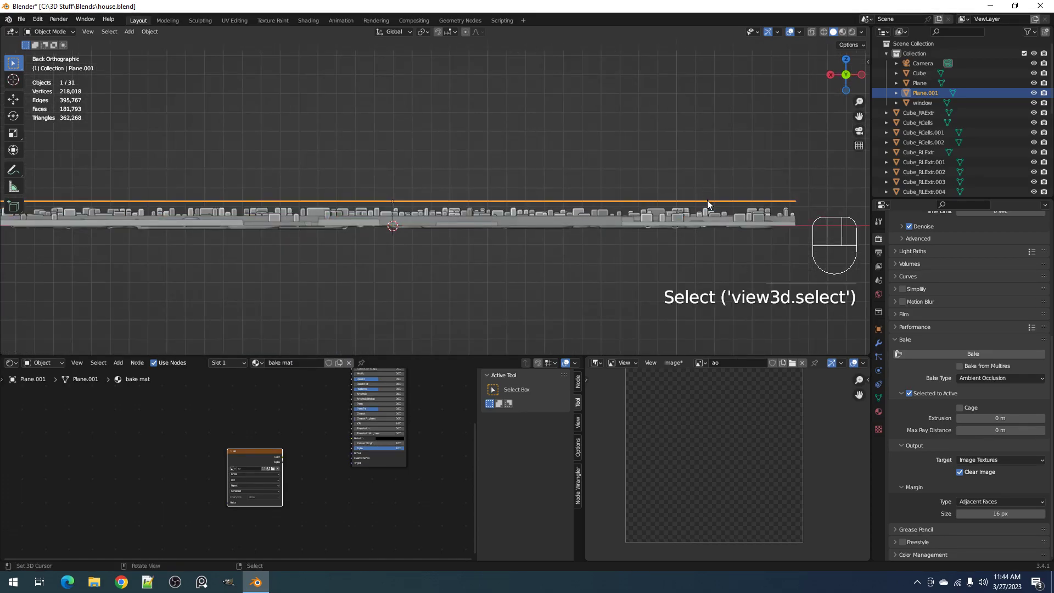
key(g)
key(z)
click(707, 185)
Reselect all the panel pieces with the upper bake plane active, and start the ambient occlusion bake after saving the file
middle_drag(707, 185, 634, 199)
scroll(635, 199, down, 1)
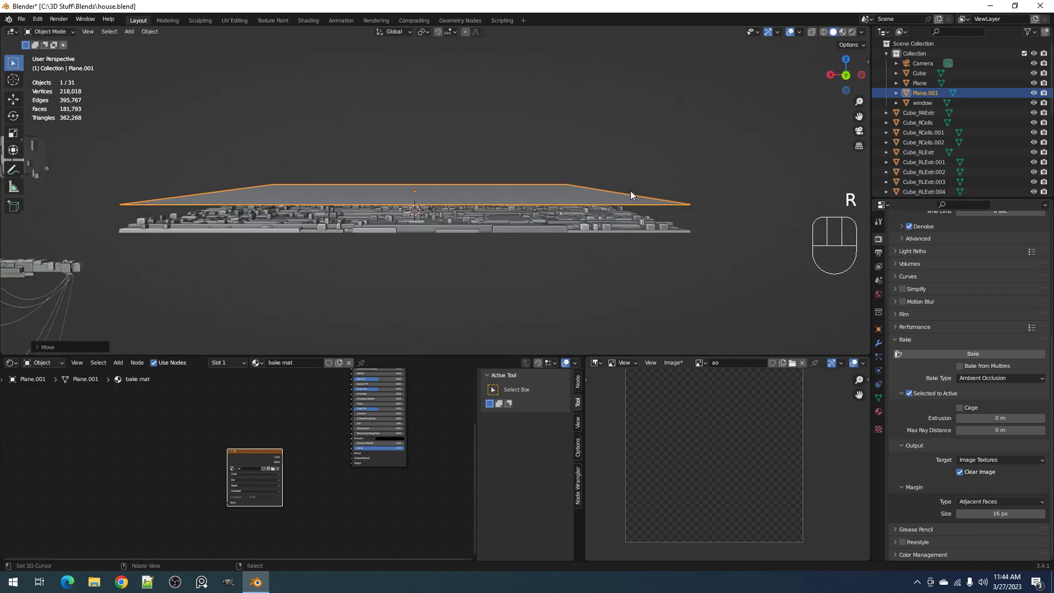
key(alt+a)
drag(631, 192, 661, 245)
shift+right_click(661, 205)
shift+right_click(661, 206)
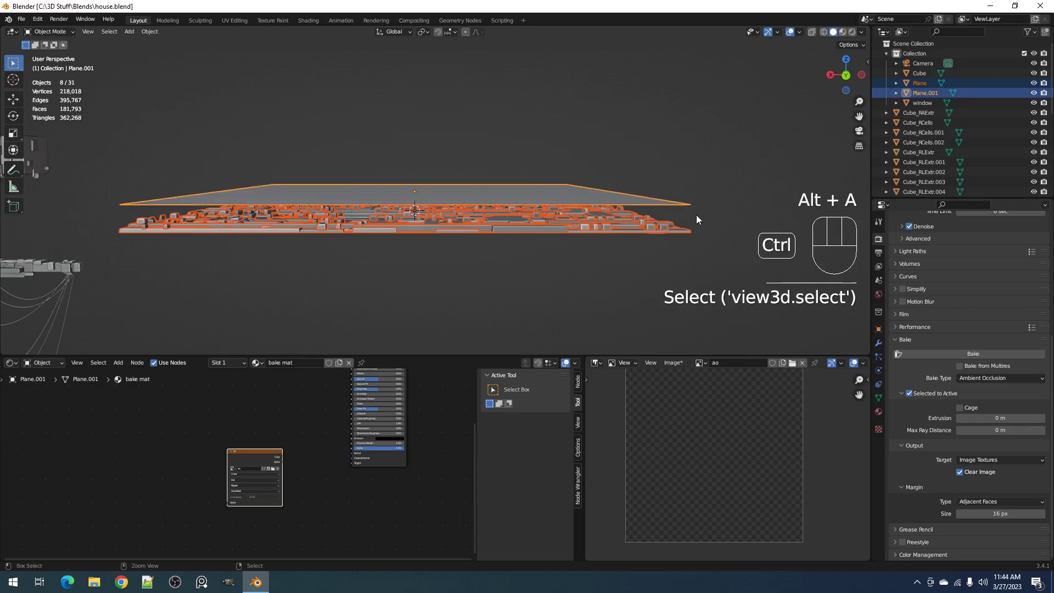
key(ctrl+s)
click(958, 354)
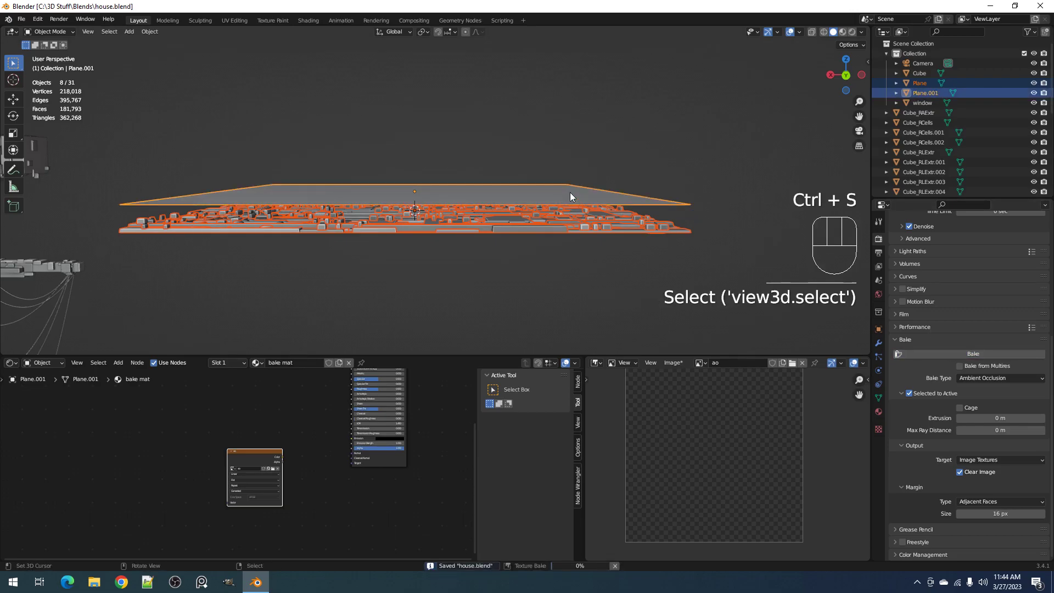
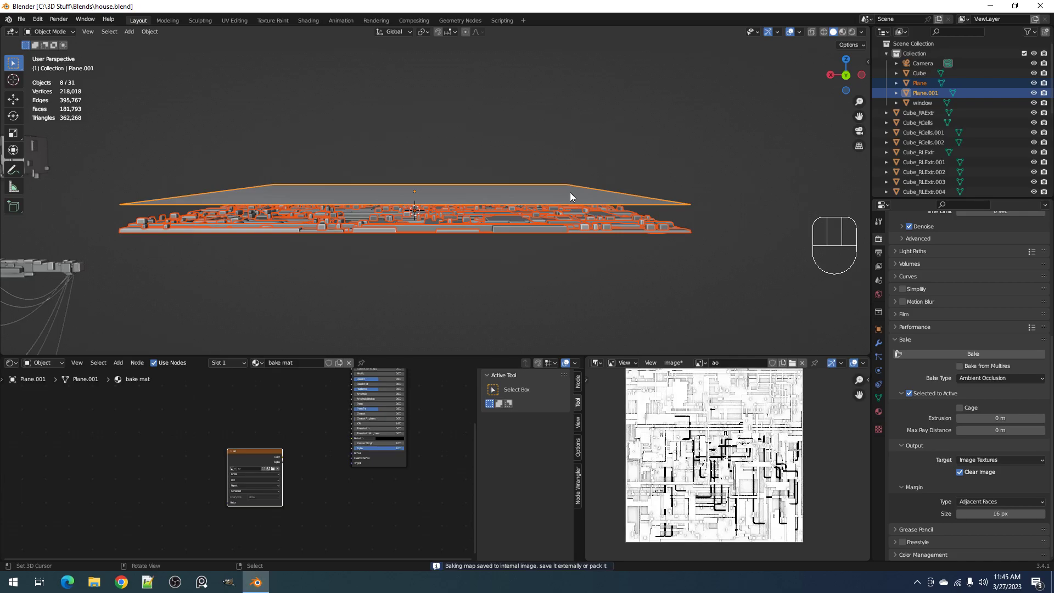
Examine the baked ambient occlusion image in a maximized image view, both up close and as a whole
scroll(714, 455, up, 2)
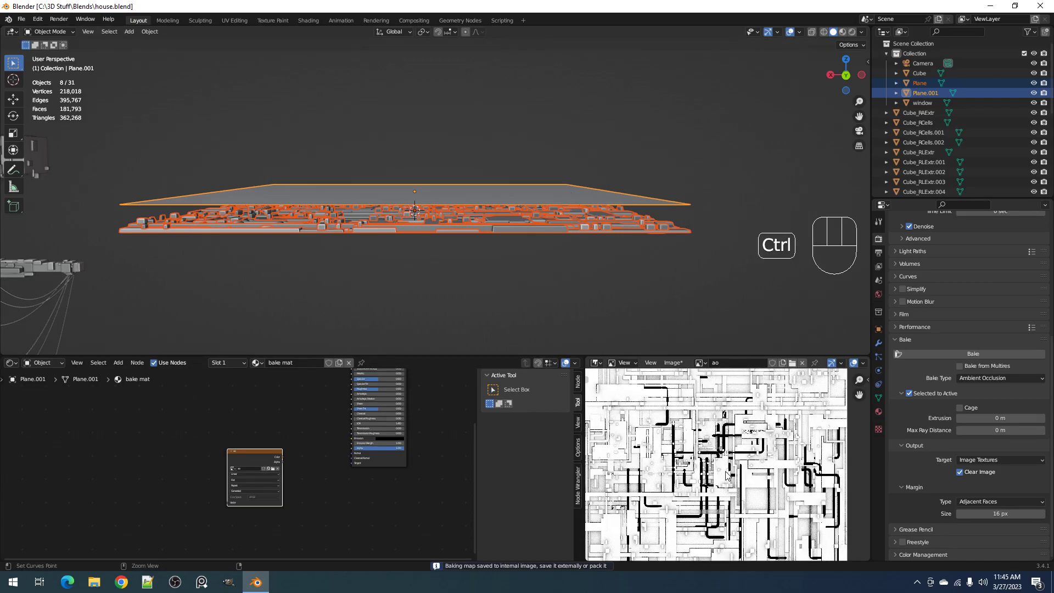
key(ctrl+space)
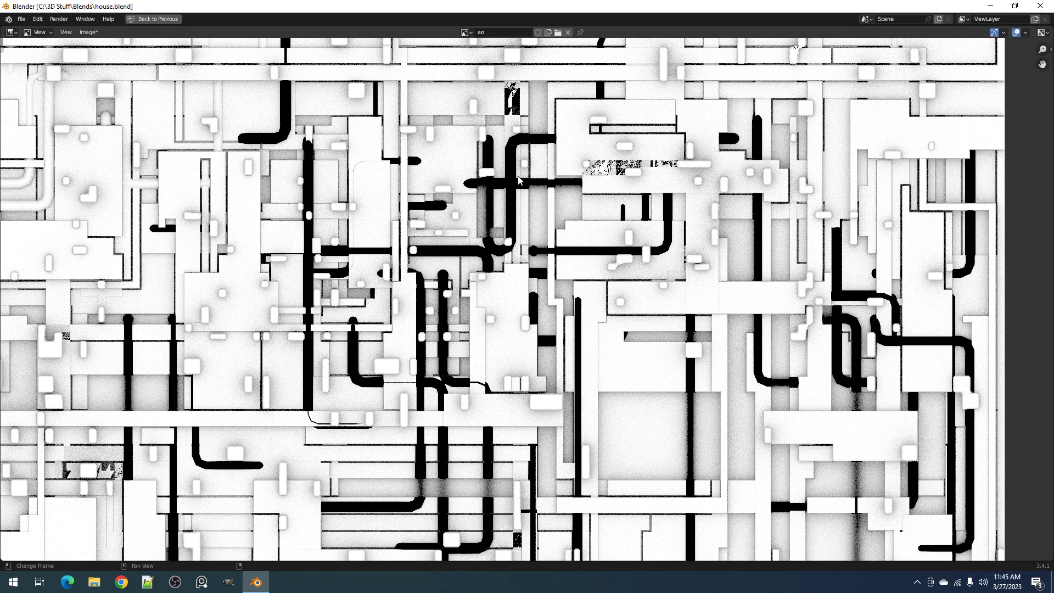
scroll(519, 180, down, 5)
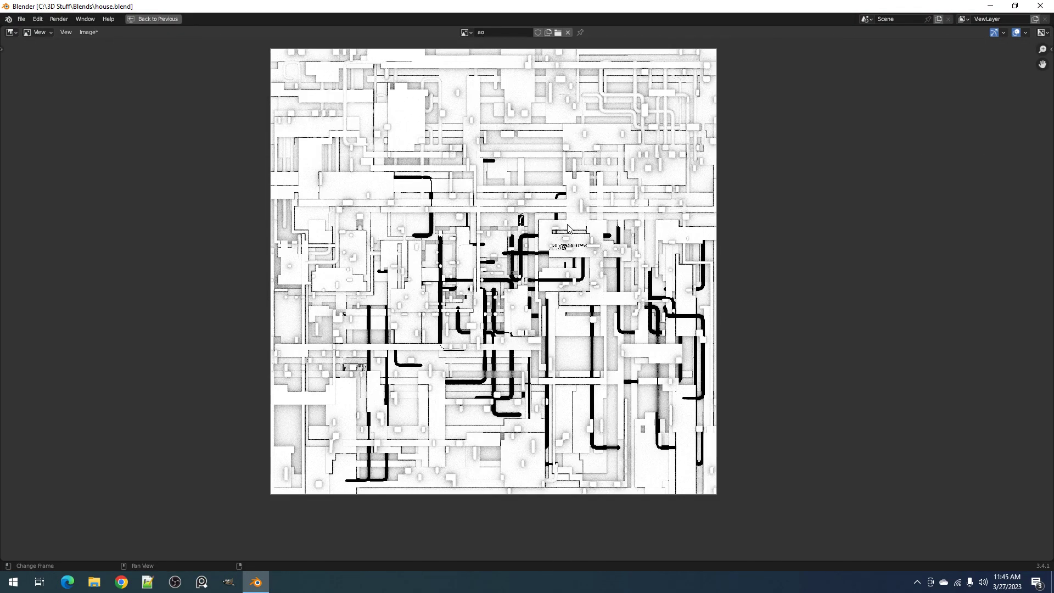
scroll(571, 233, up, 2)
scroll(571, 234, down, 2)
key(Escape)
key(ctrl+space)
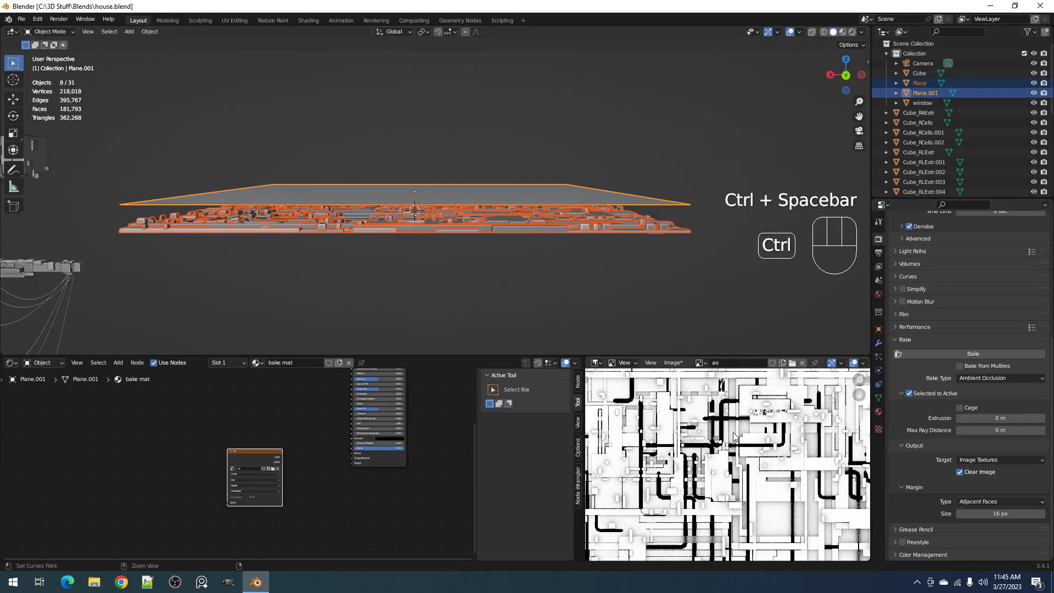
Save the file and hide the upper bake plane to expose the panel detail beneath it
key(ctrl+s)
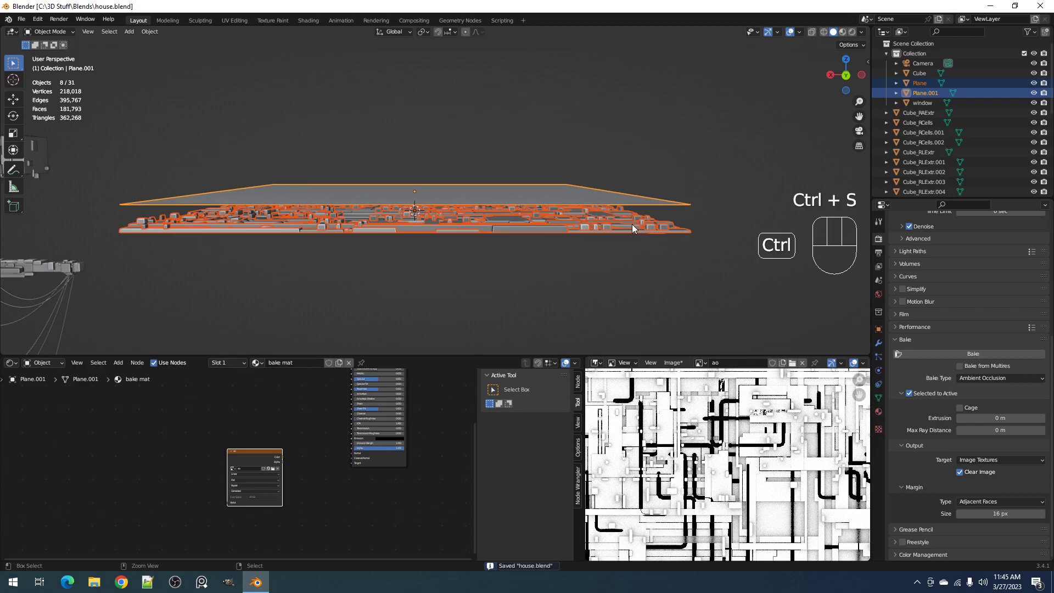
key(alt+a)
click(642, 198)
key(ctrl+s)
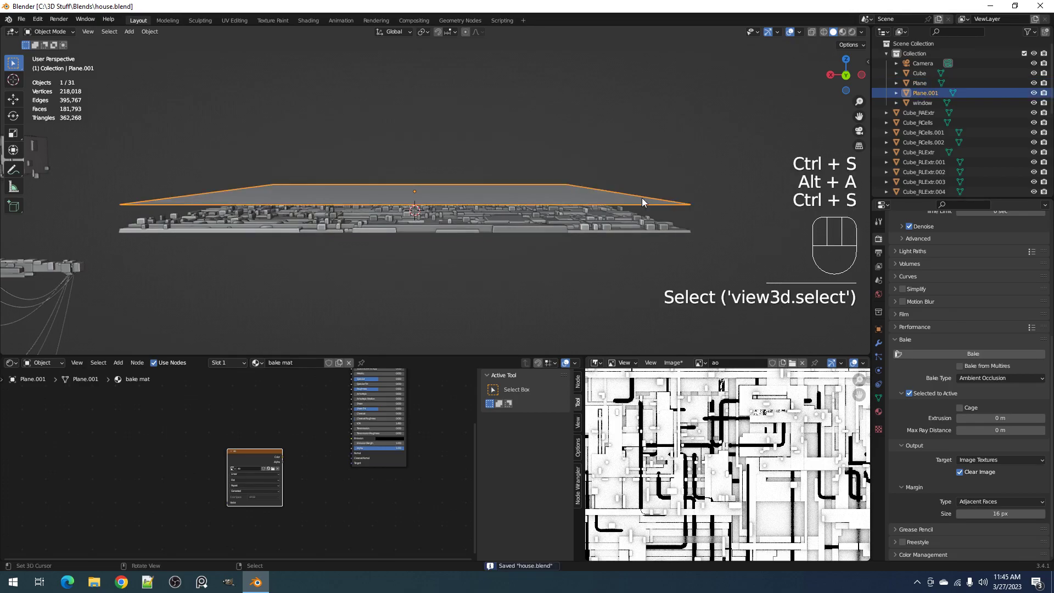
key(ctrl+space)
middle_drag(642, 198, 644, 221)
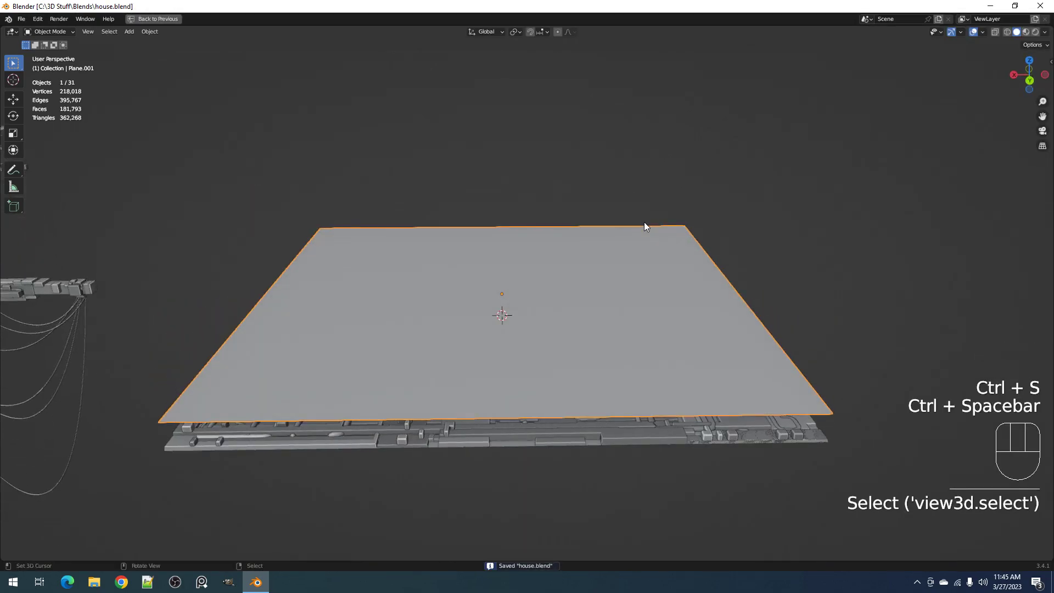
key(h)
Inspect the panel from below and above, and check the two pipe objects' meshes in Edit Mode
middle_drag(663, 377, 656, 264)
click(505, 205)
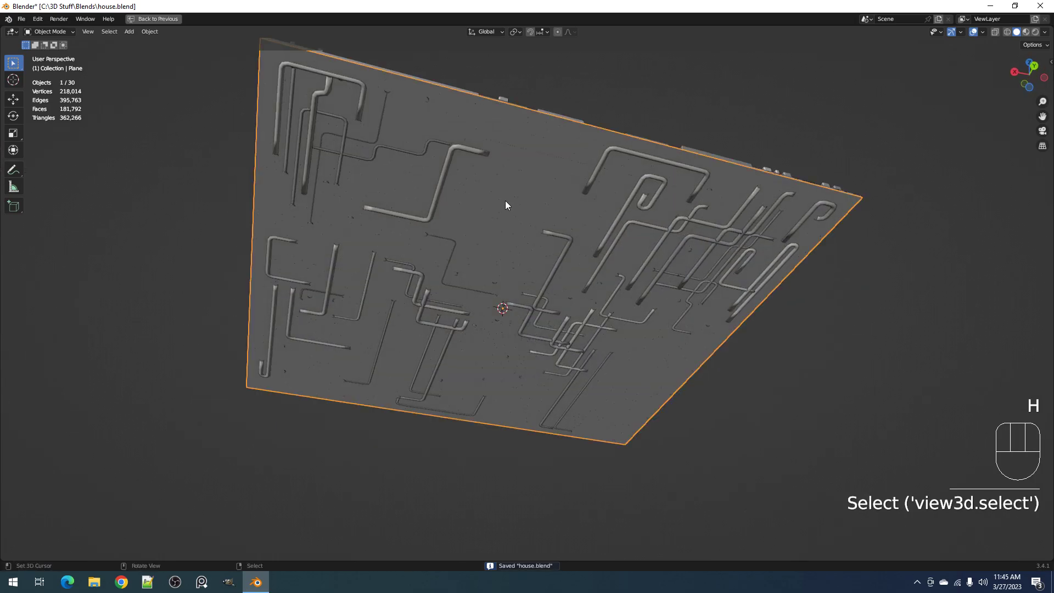
middle_drag(505, 201, 652, 341)
scroll(608, 319, up, 3)
click(598, 328)
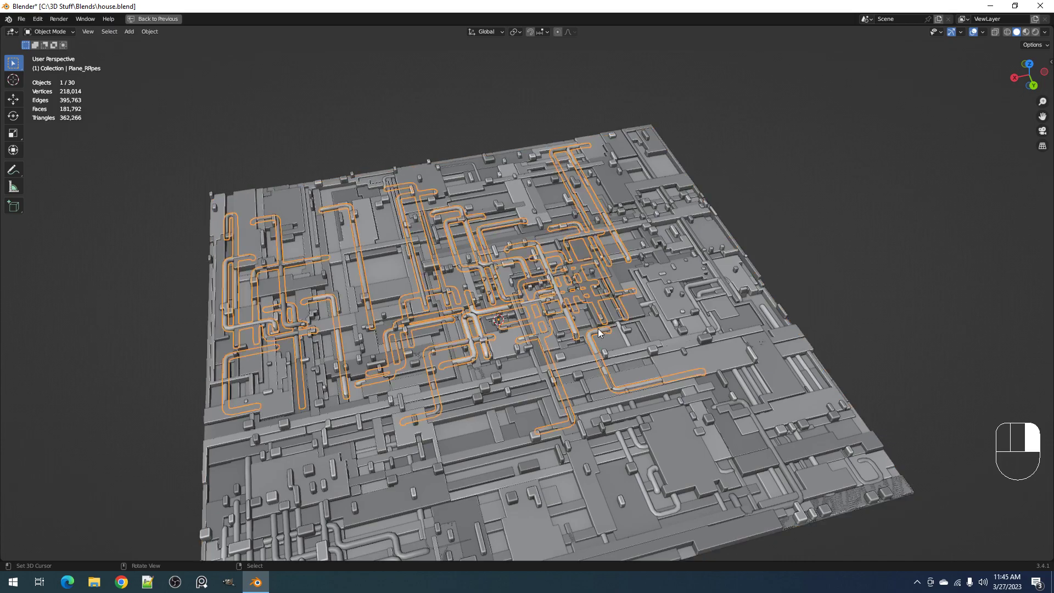
key(Tab)
key(Tab)
key(Tab)
key(Tab)
click(699, 285)
key(Tab)
key(Tab)
middle_drag(700, 284, 693, 308)
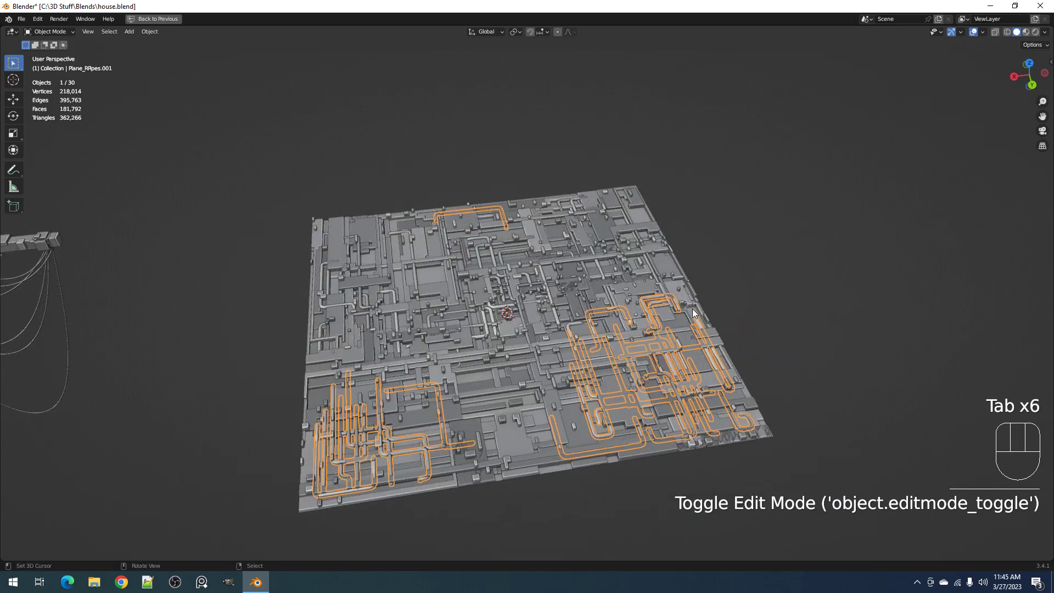
Select all the panel pieces and join them into the Plane object with Random Flow's Join Objects
key(alt+a)
key(shift+z)
key(shift+z)
key(shift+z)
shift+drag(640, 268, 736, 387)
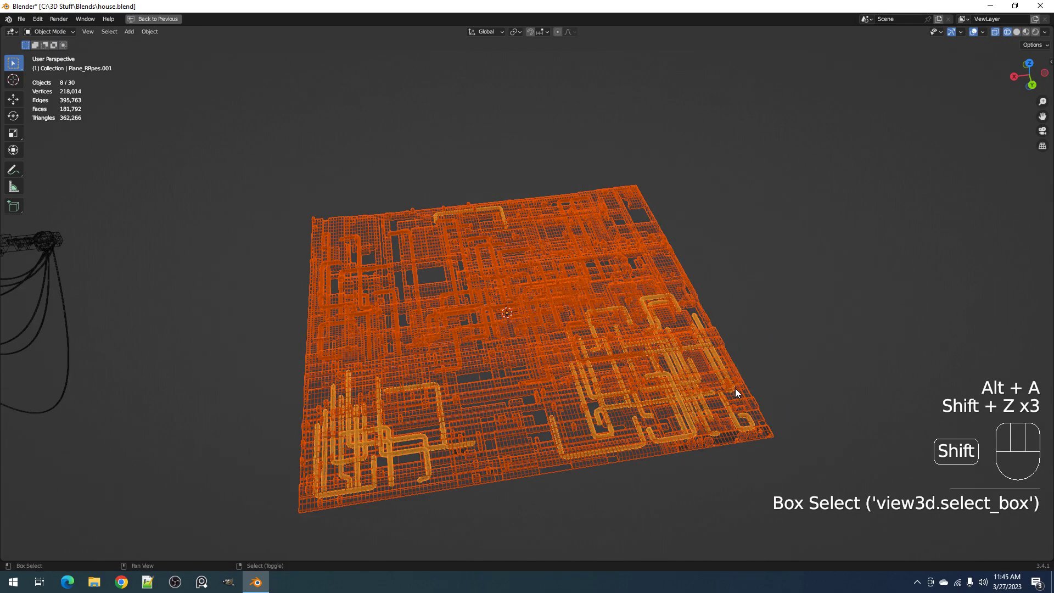
key(shift+z)
key(shift+q)
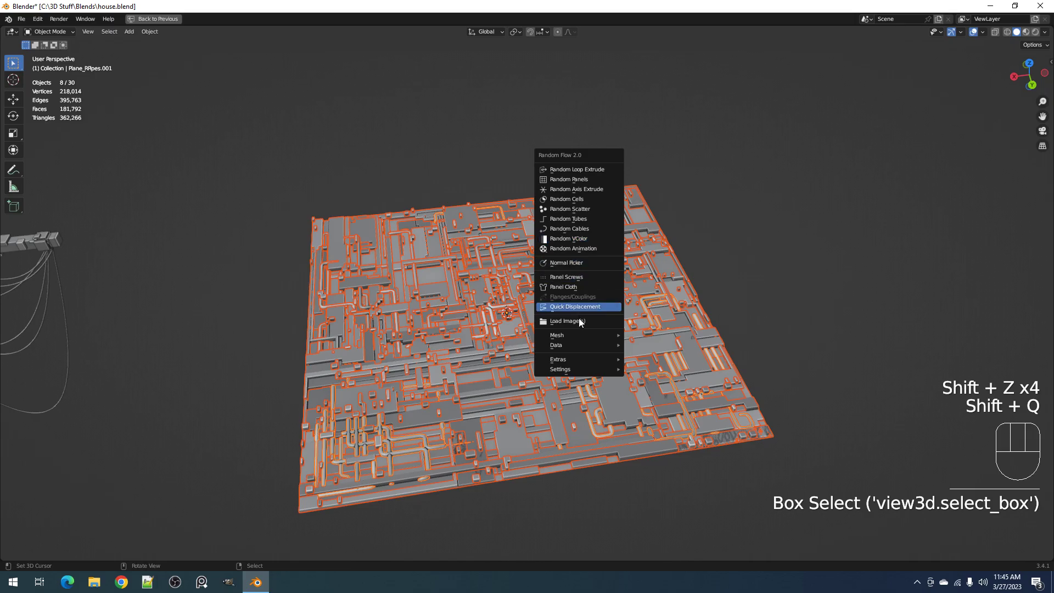
mouse_move(576, 345)
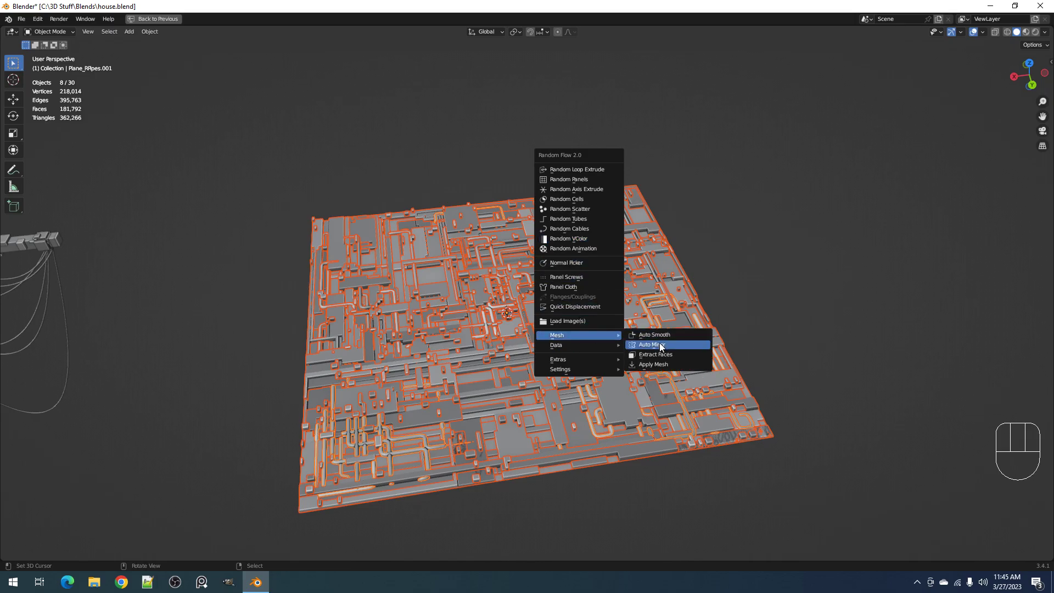
click(642, 357)
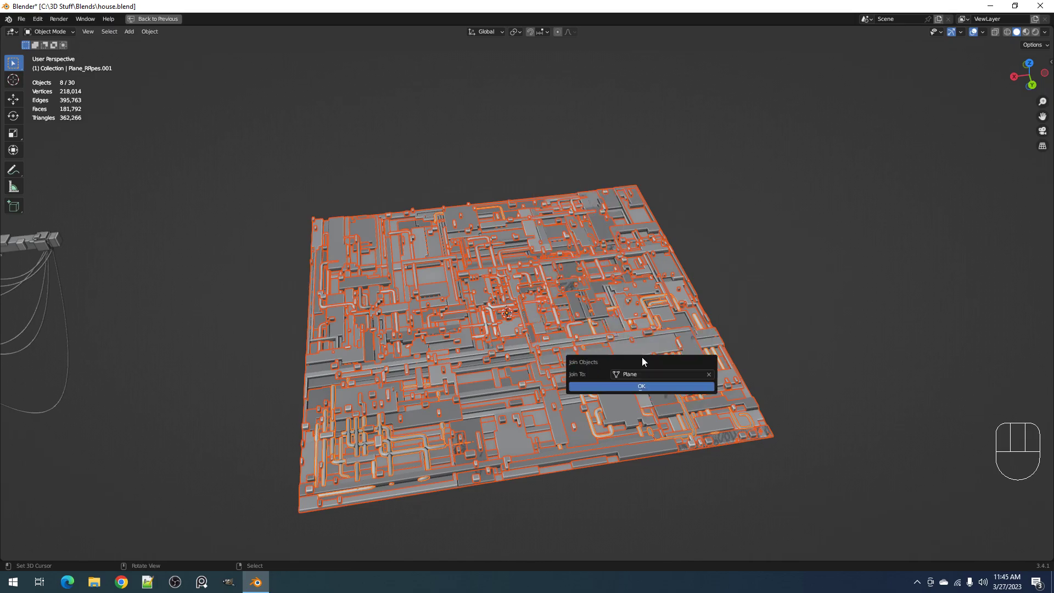
click(639, 387)
scroll(640, 373, down, 3)
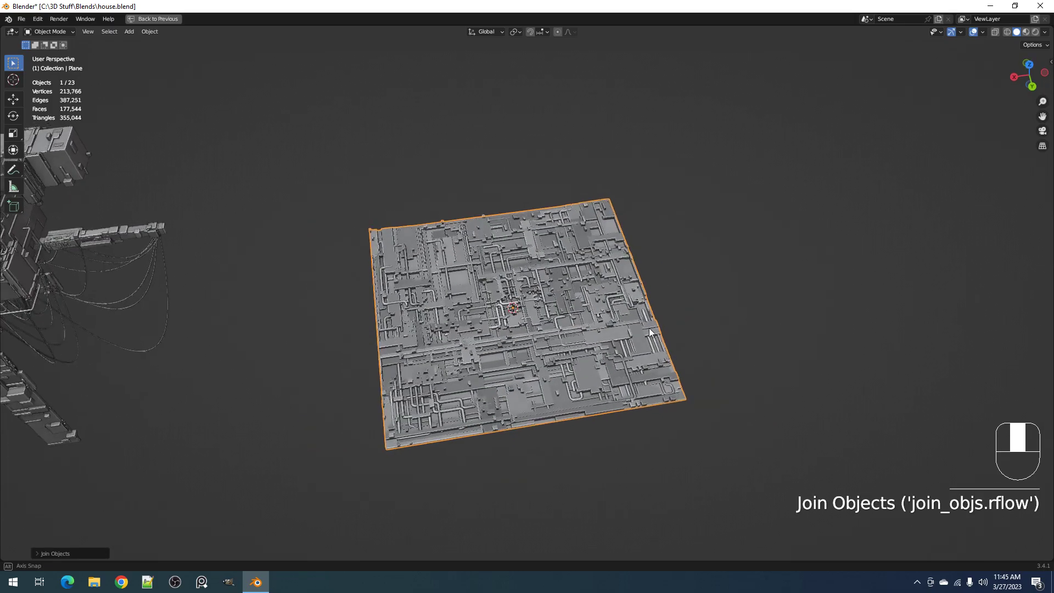
Unhide the bake plane and select only the joined panel below it
key(alt+h)
middle_drag(649, 304, 672, 300)
key(alt+a)
click(666, 266)
key(g)
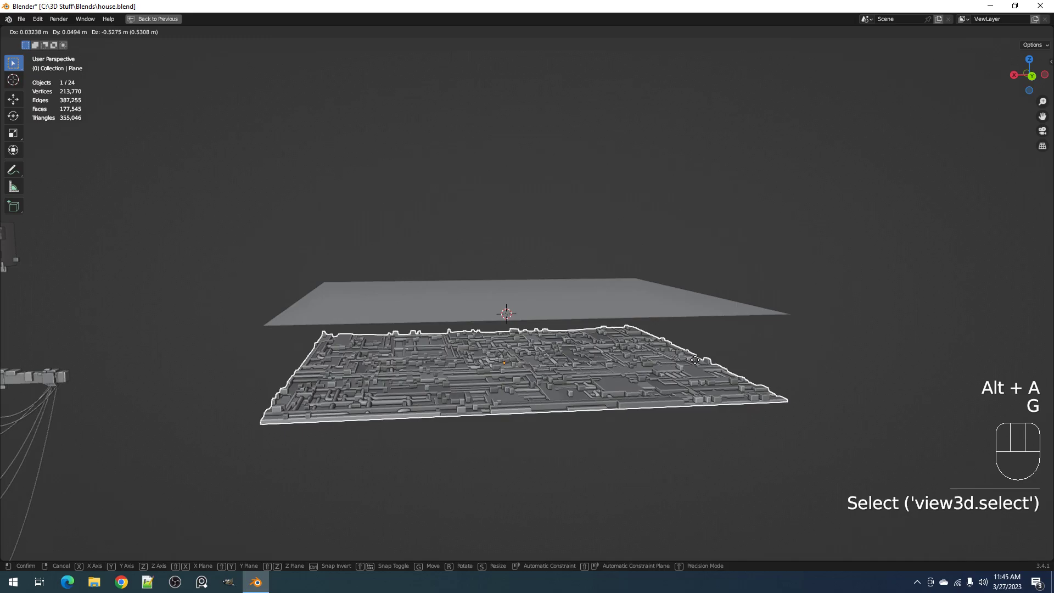
right_click(695, 361)
scroll(695, 364, up, 3)
key(shift+q)
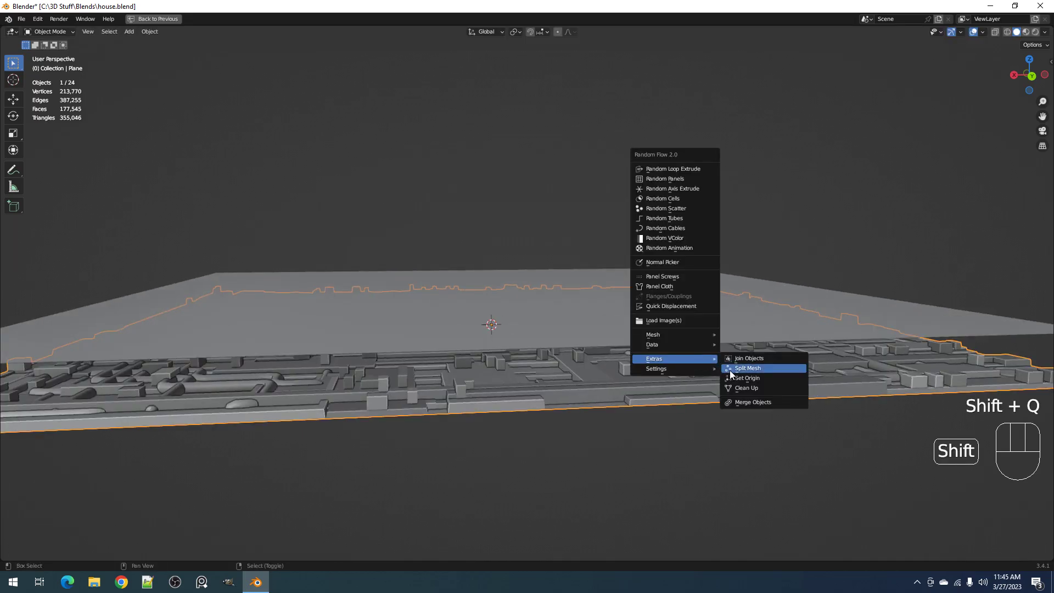
scroll(747, 326, down, 3)
Select the joined panel with the upper bake plane active, save the file and start the ambient occlusion bake again
right_click(742, 316)
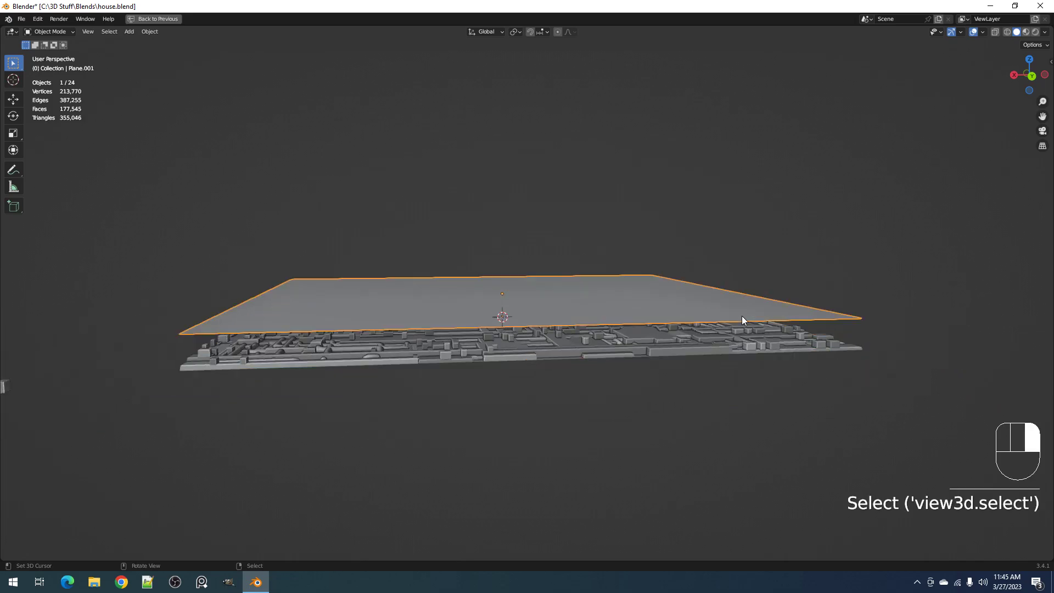
right_click(742, 341)
shift+right_click(743, 322)
middle_drag(744, 322, 742, 291)
key(ctrl+space)
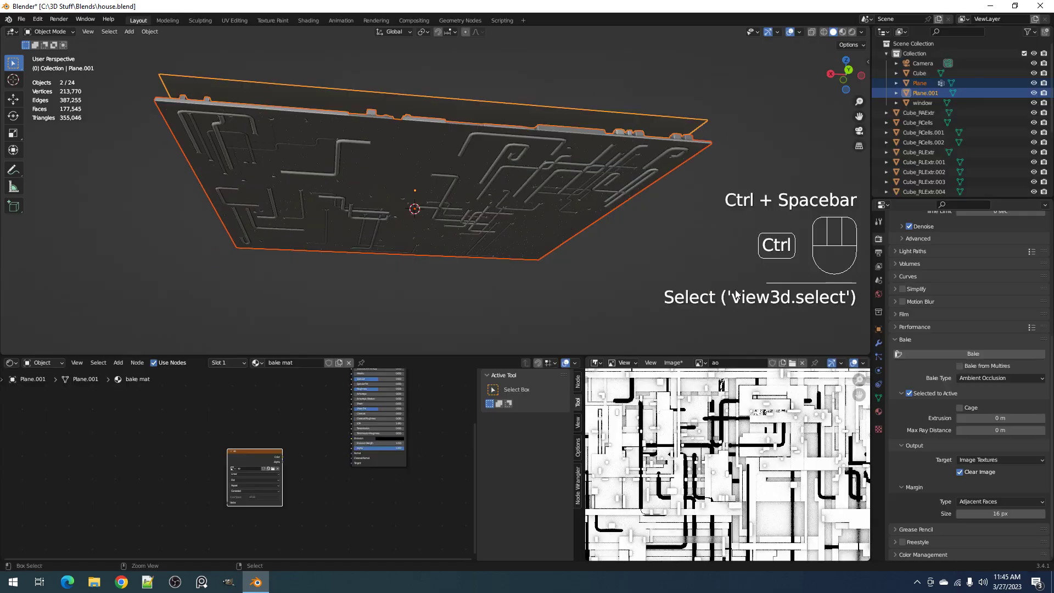
middle_drag(596, 206, 592, 253)
key(ctrl+s)
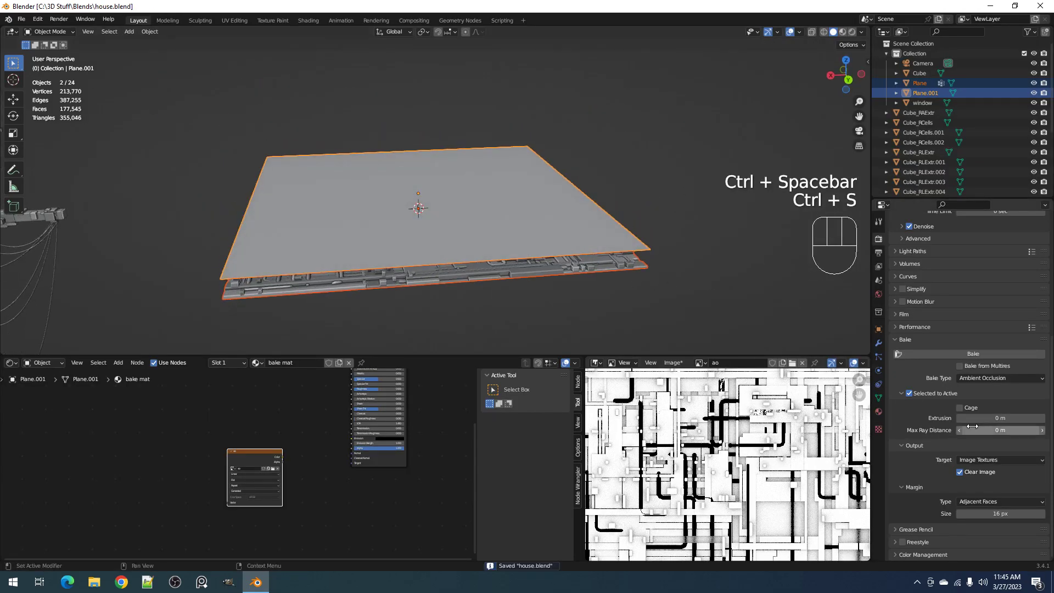
click(957, 354)
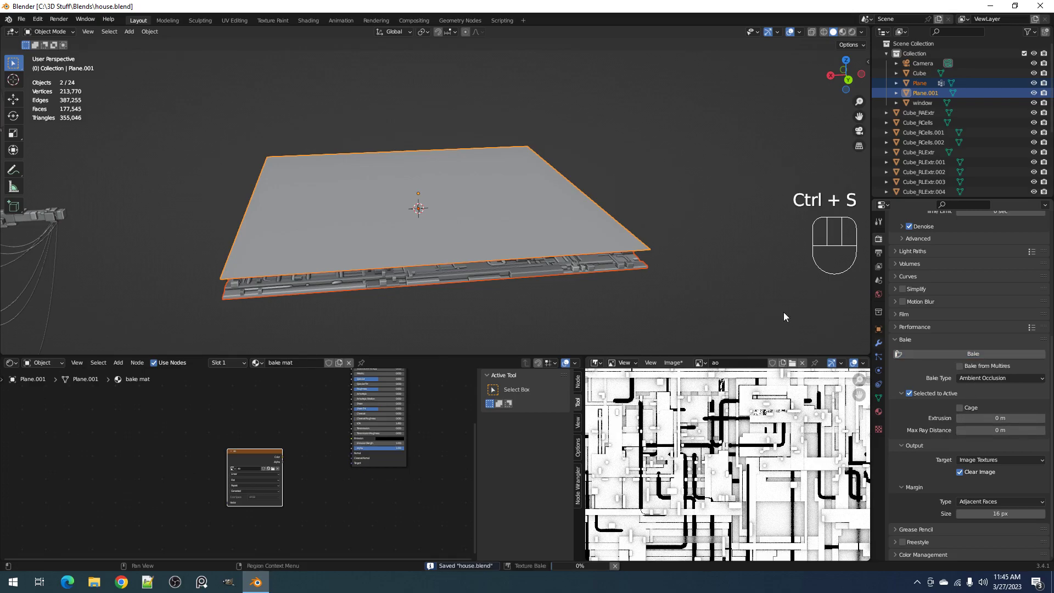
Adjust the view of the ao image, then hide the node editor's sidebar and show its toolbar
scroll(674, 435, up, 2)
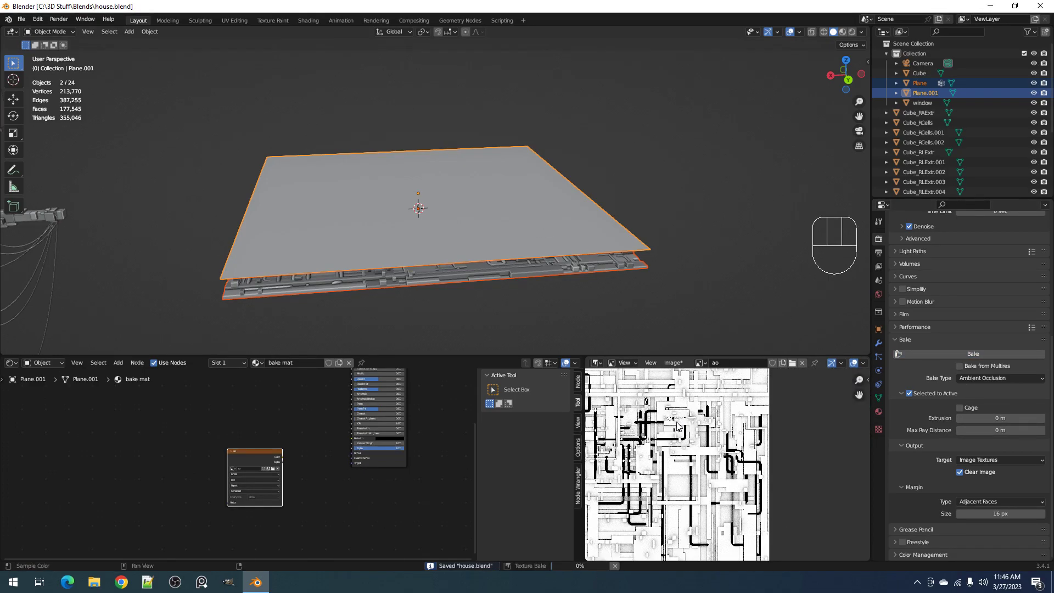
middle_drag(769, 454, 759, 447)
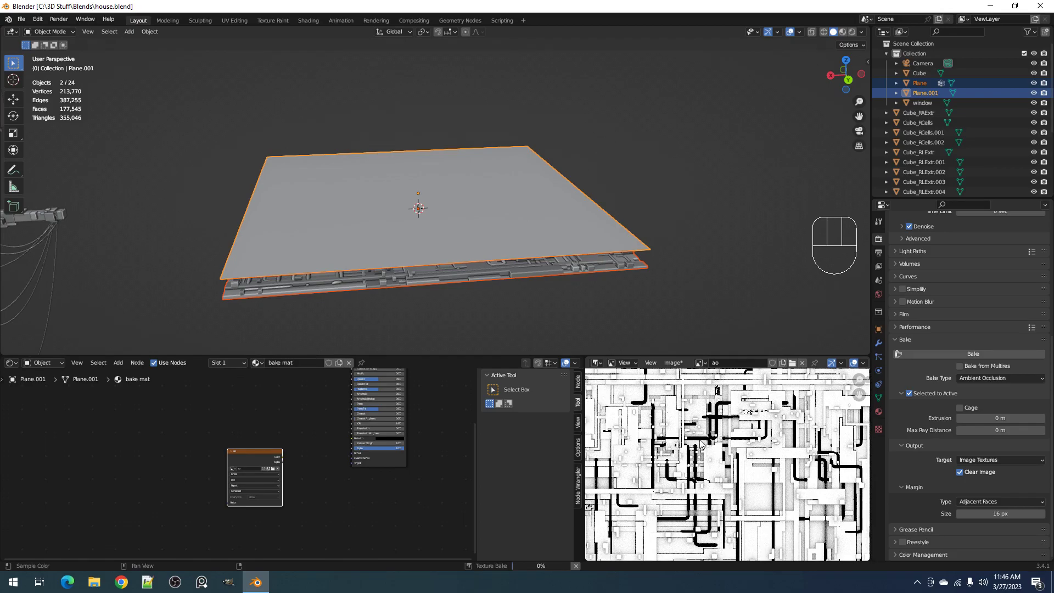
key(n)
key(n)
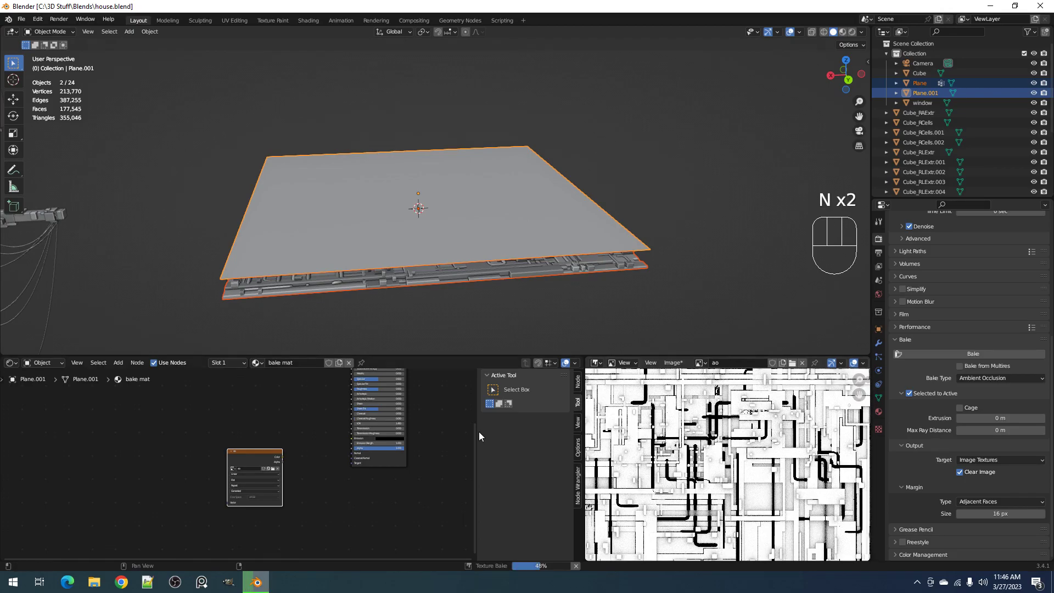
key(t)
key(n)
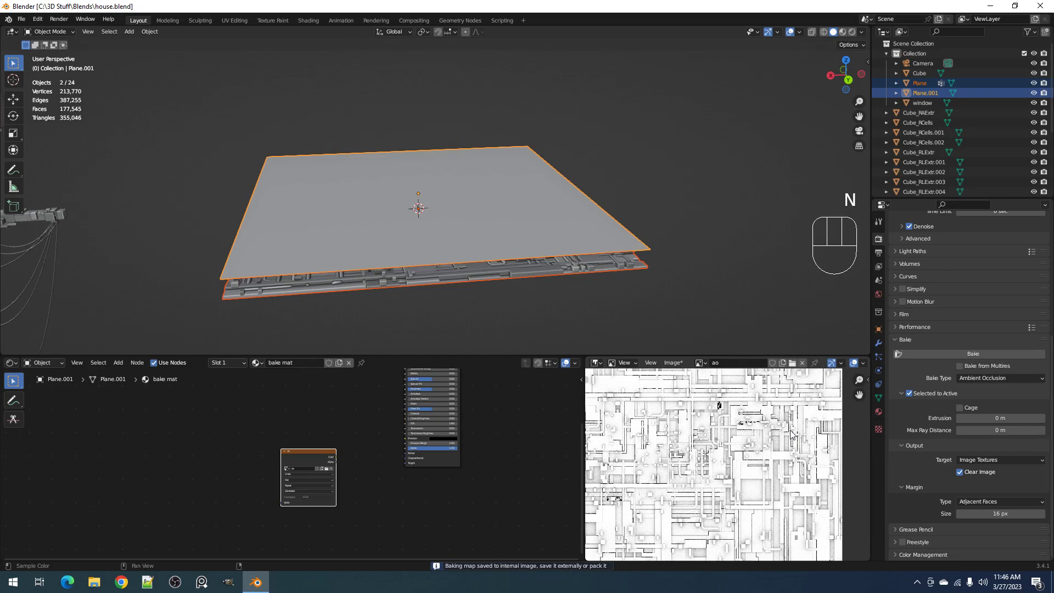
Examine the rebaked ao image in a maximized view, checking the pipes and the dark artifact areas up close
key(ctrl+space)
scroll(538, 209, up, 5)
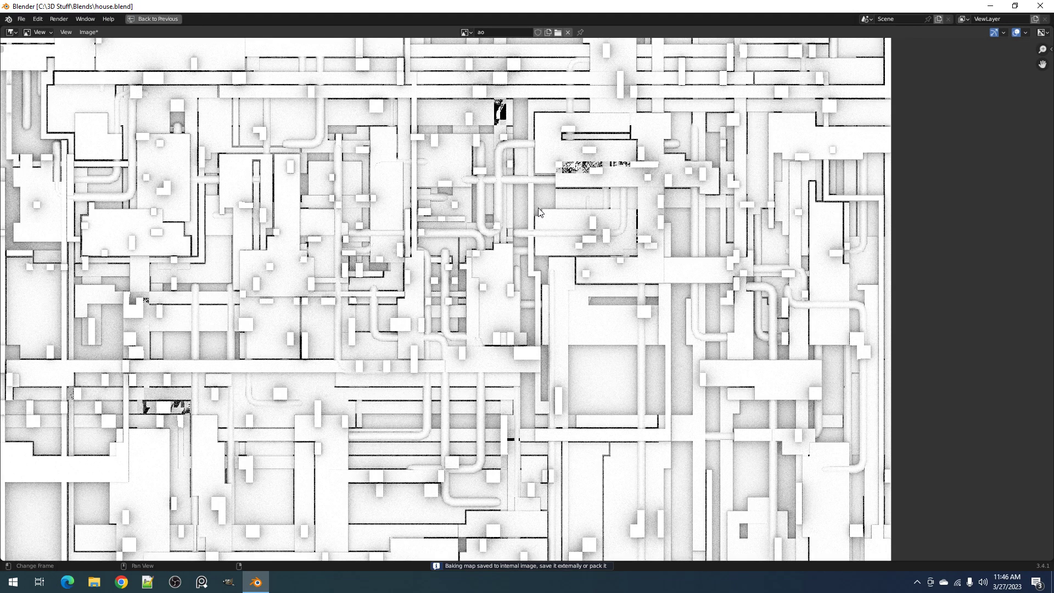
scroll(596, 161, up, 2)
scroll(596, 159, down, 2)
scroll(578, 203, up, 3)
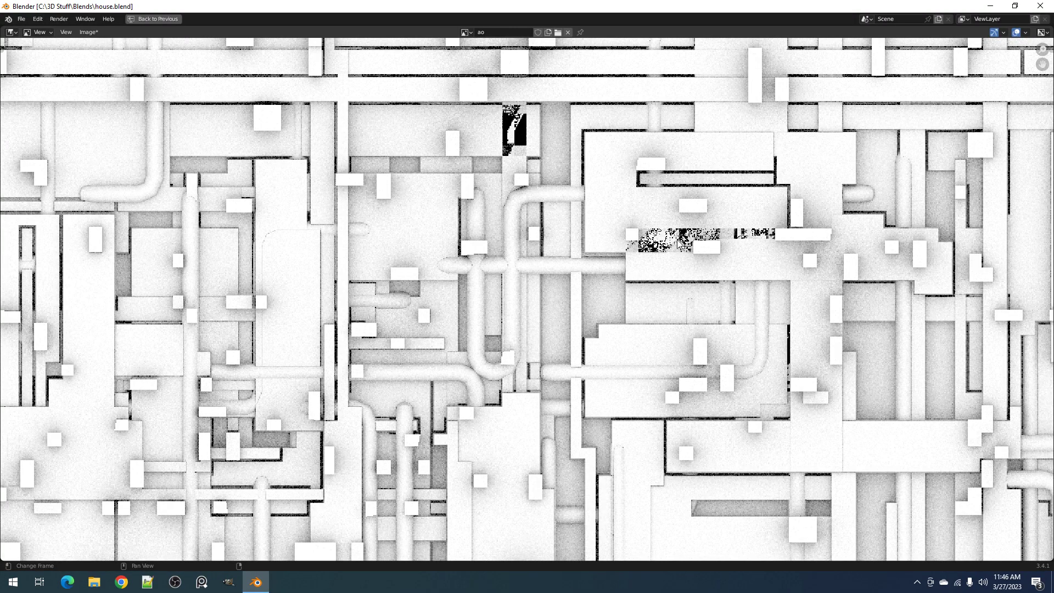
scroll(681, 250, down, 4)
scroll(504, 375, down, 1)
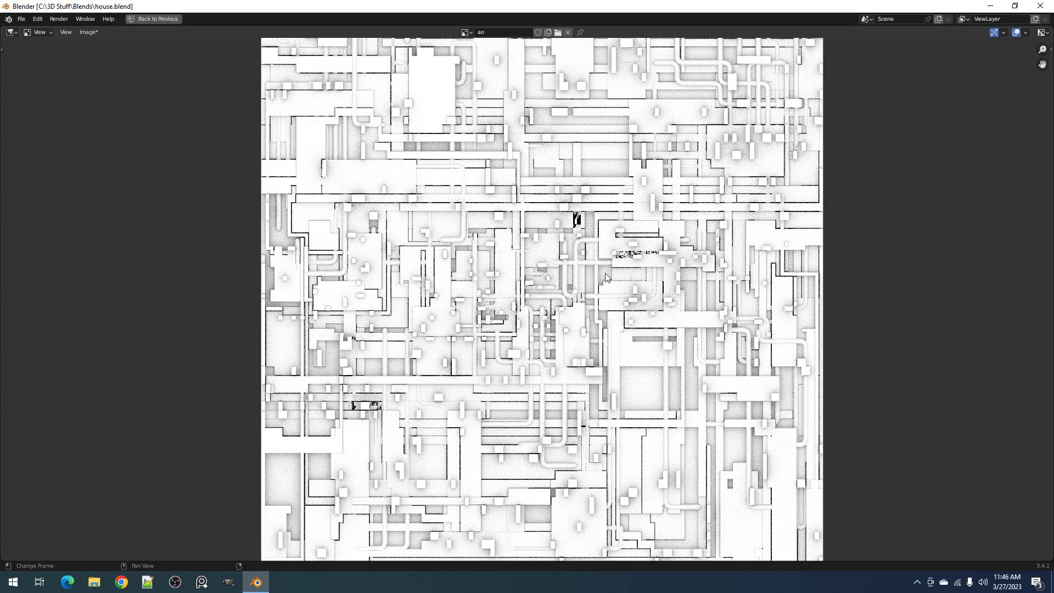
scroll(594, 234, up, 2)
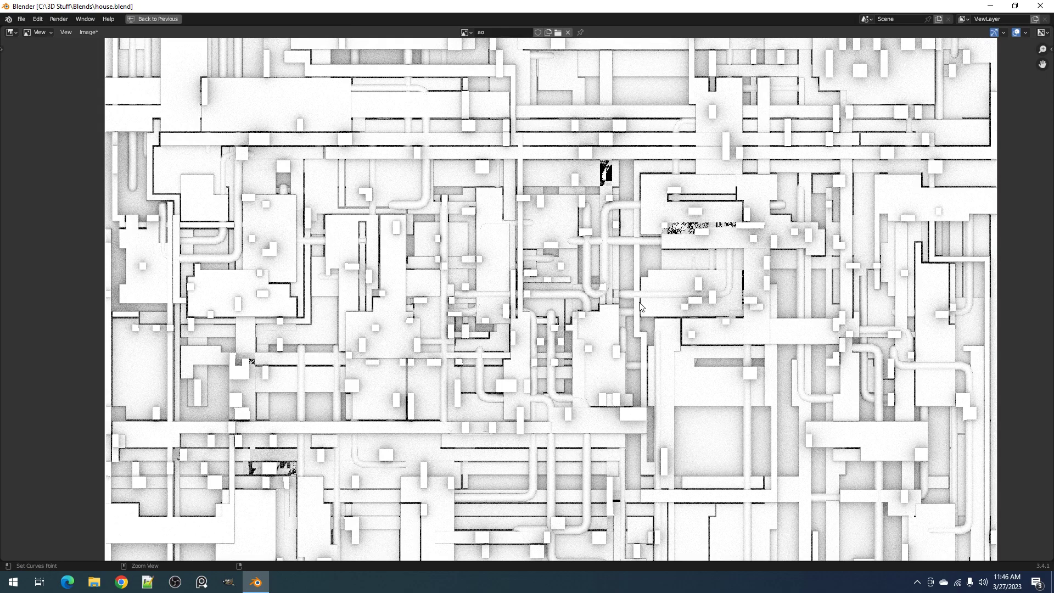
key(ctrl+space)
key(ctrl+space)
Start saving the ao image to the Renders folder under the name ao_test.png
key(shift+alt+s)
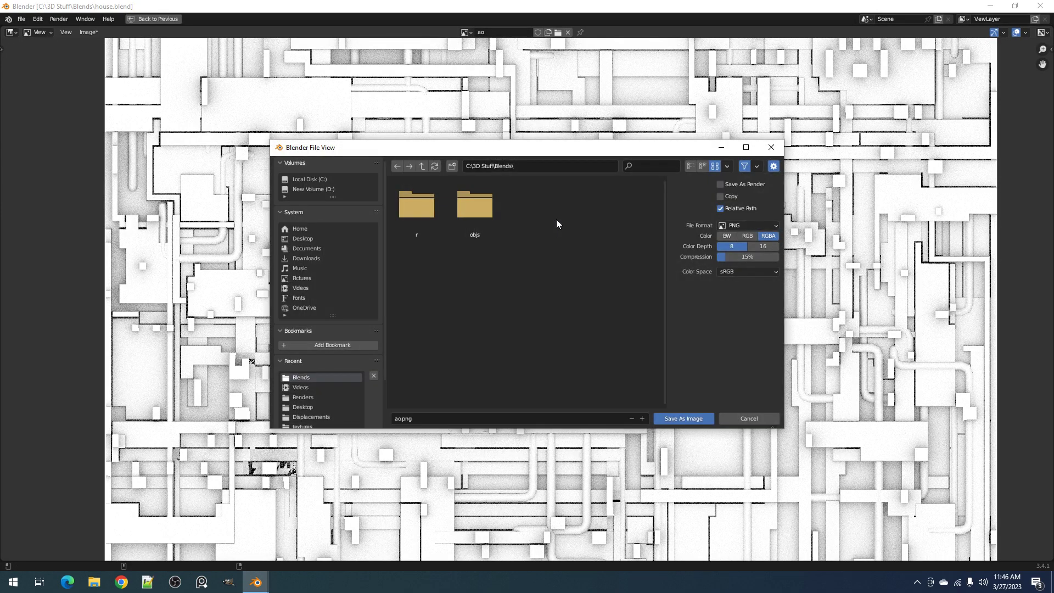
click(324, 397)
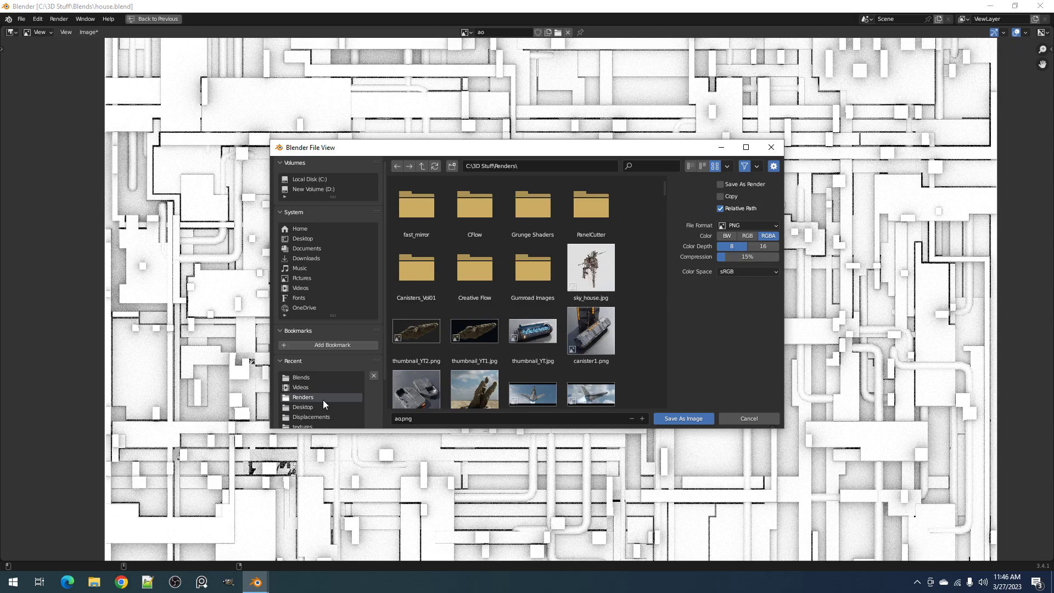
click(416, 419)
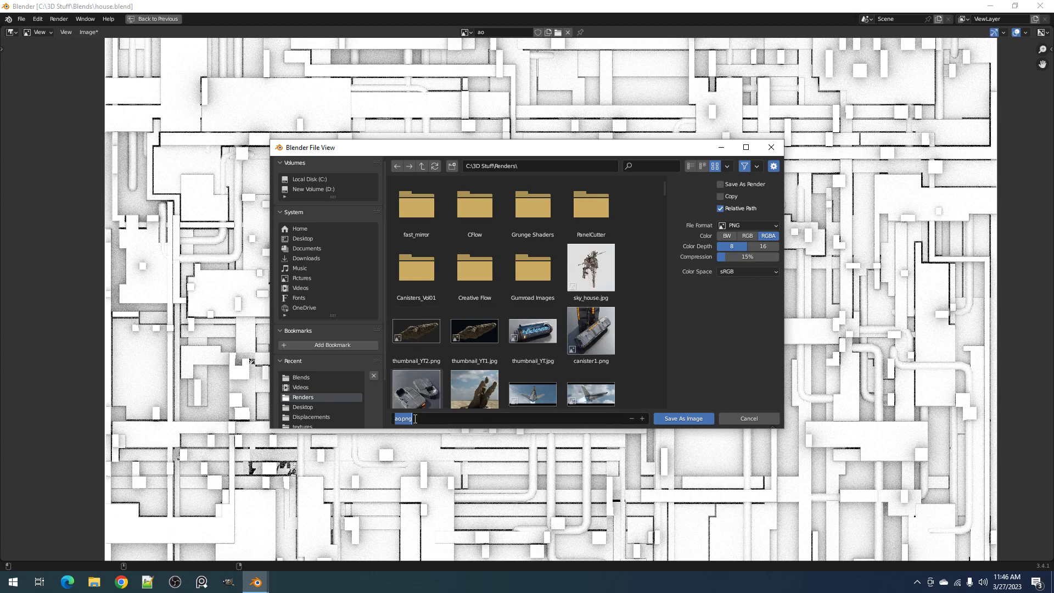
text(ao_test)
key(Return)
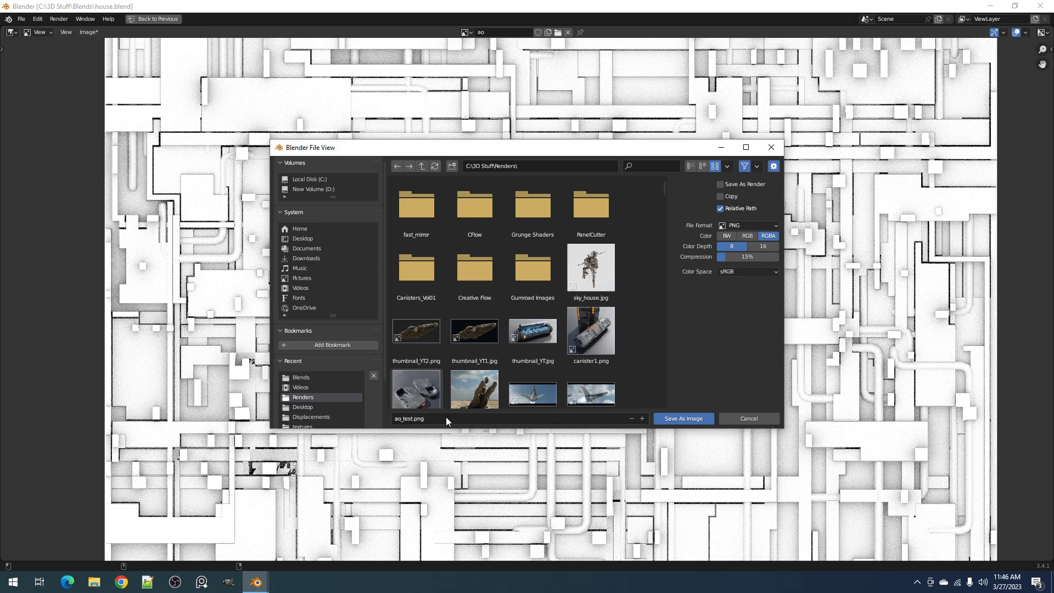
Set the output to JPEG at 100% quality, name the file ao_map_test and save the ao image
click(731, 230)
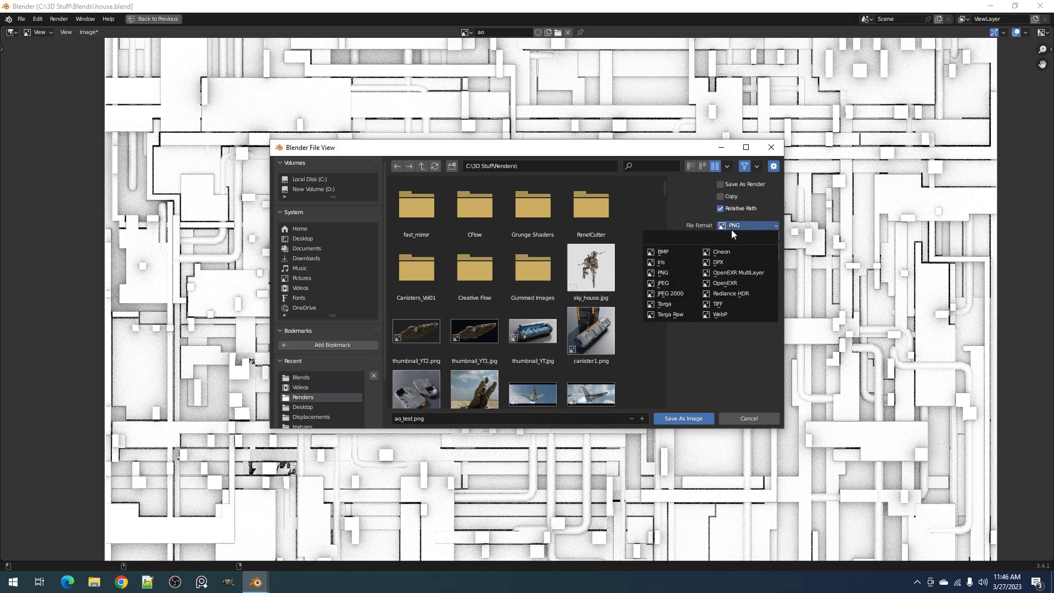
click(682, 276)
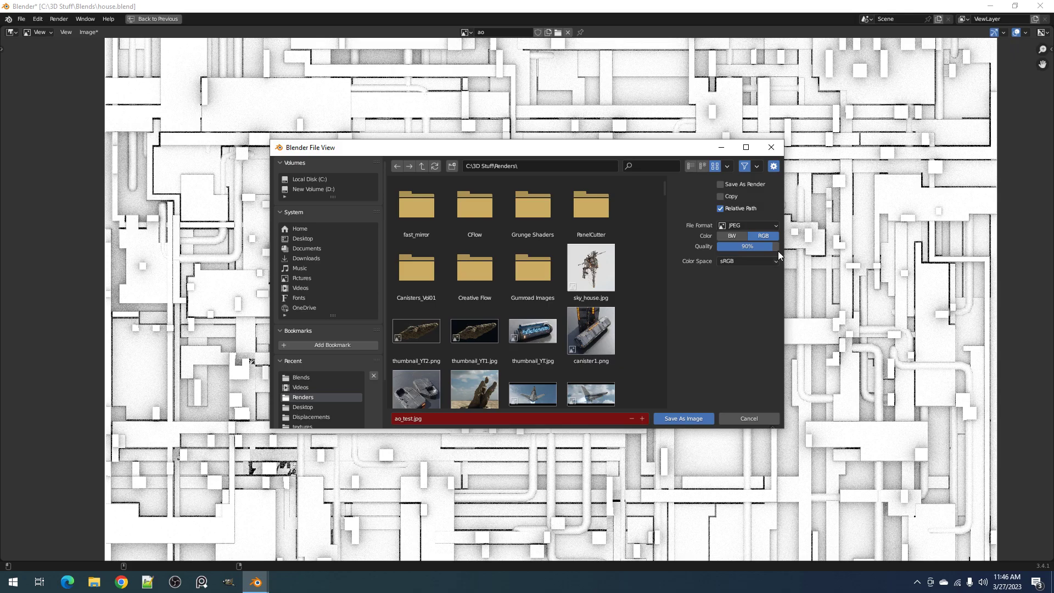
click(641, 418)
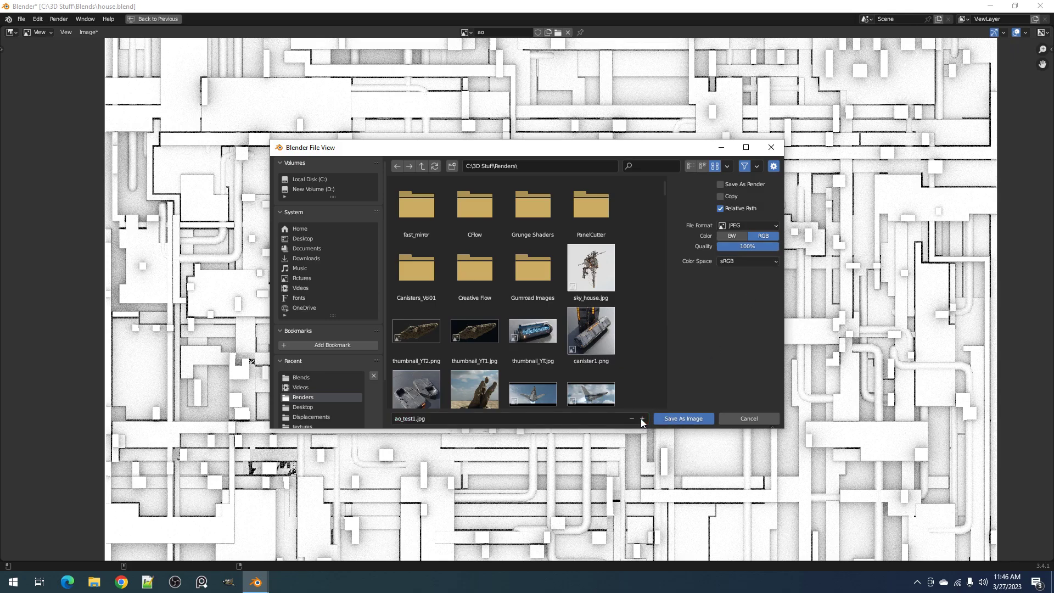
click(587, 420)
text(ap)
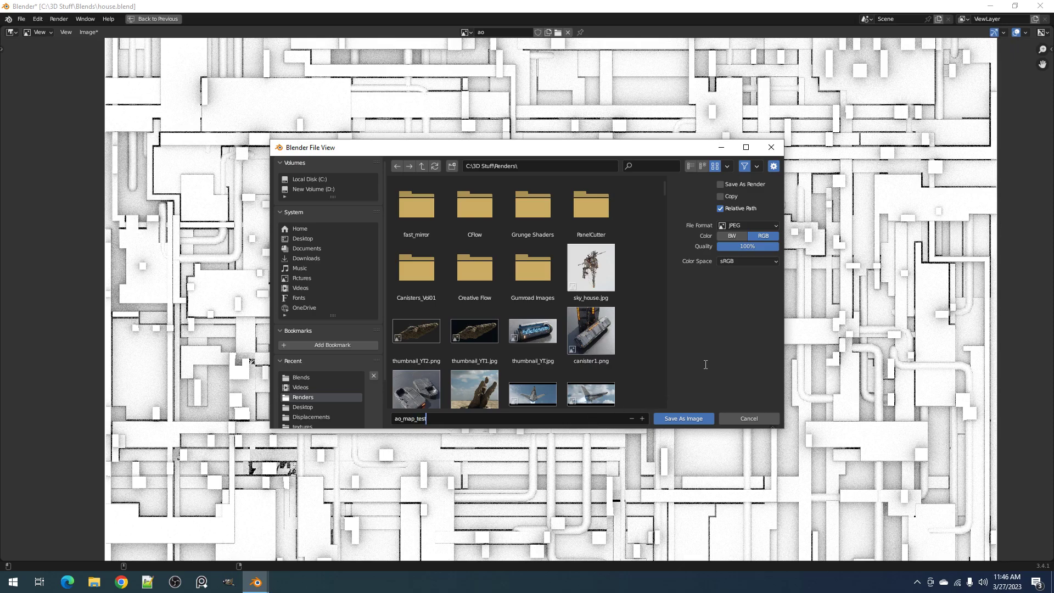
click(691, 420)
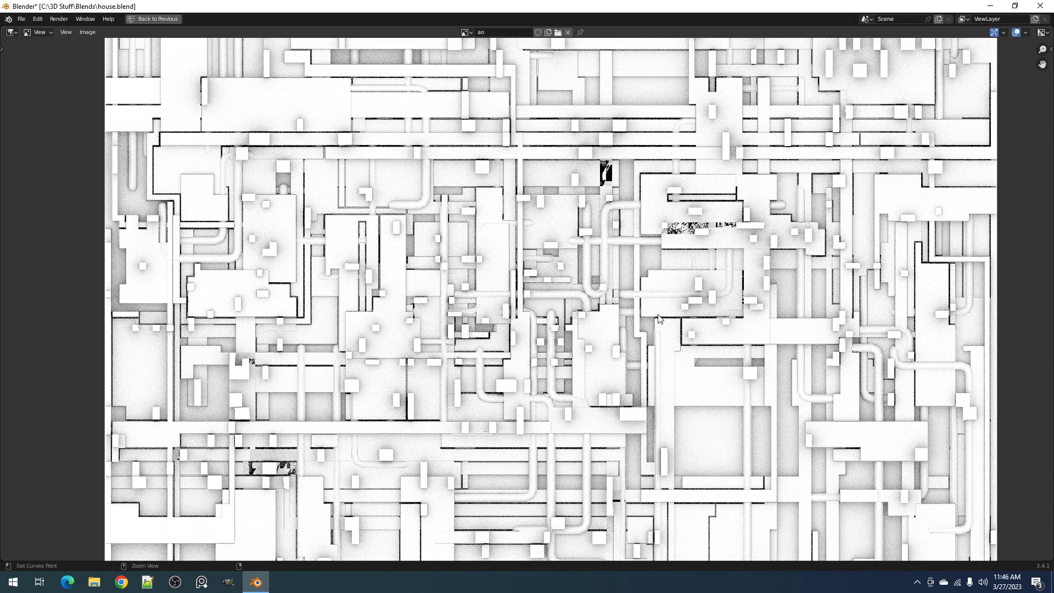
Restore the full layout and create a new blank 2048 x 2048 px image named normal
key(ctrl+space)
click(998, 378)
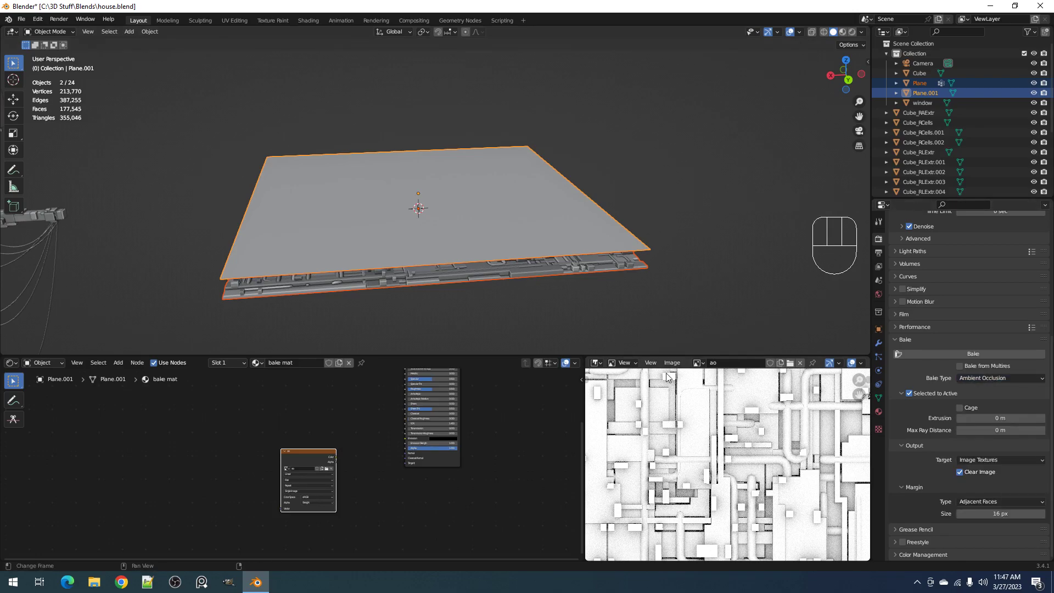
click(786, 362)
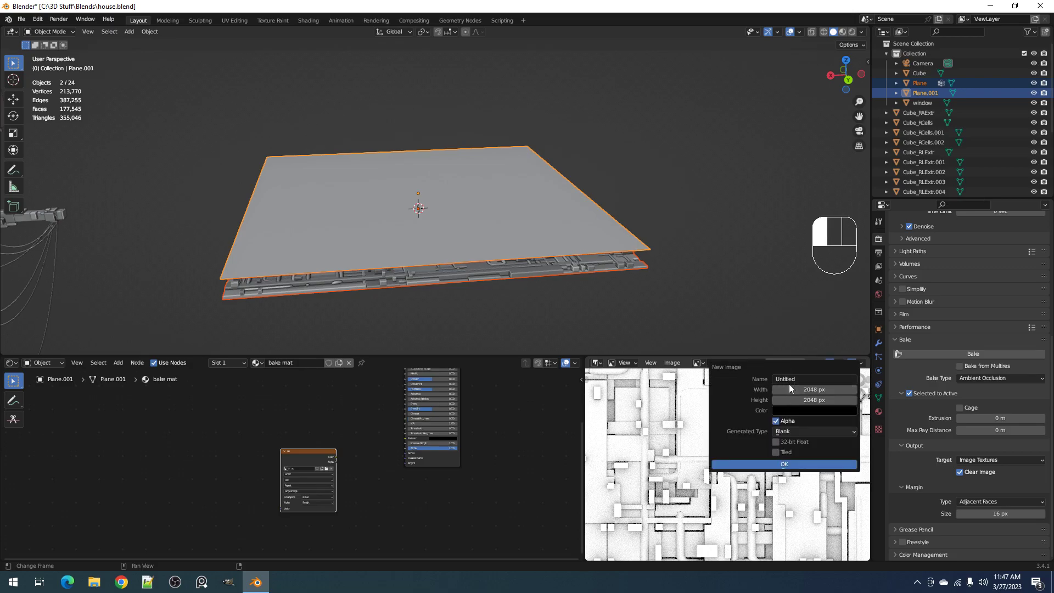
click(789, 380)
text(normal)
key(Return)
click(784, 466)
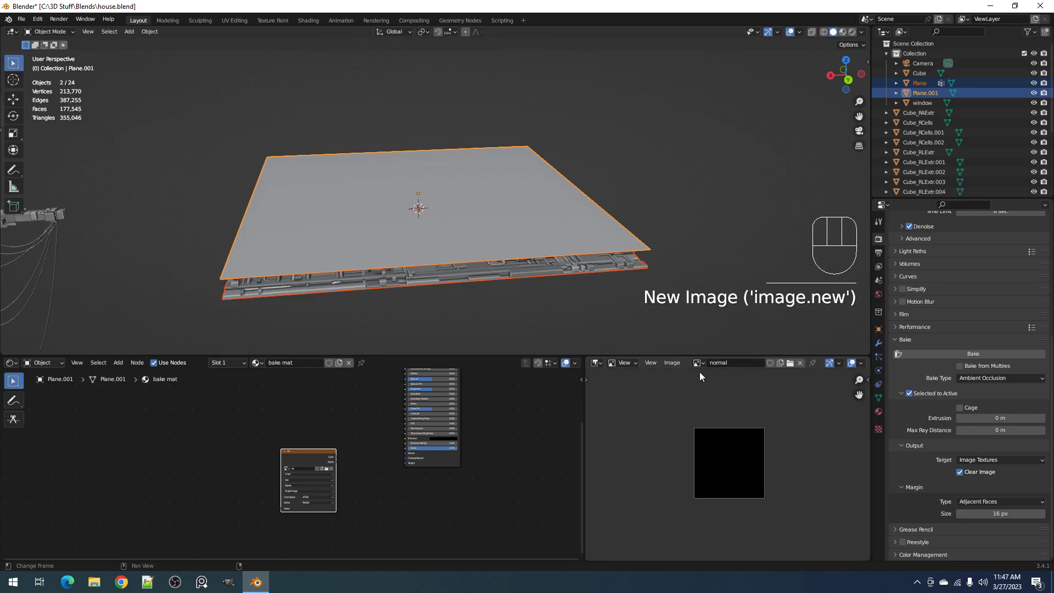
Add the normal image as a texture node in the bake mat material and place it beside the ao node
drag(698, 364, 204, 437)
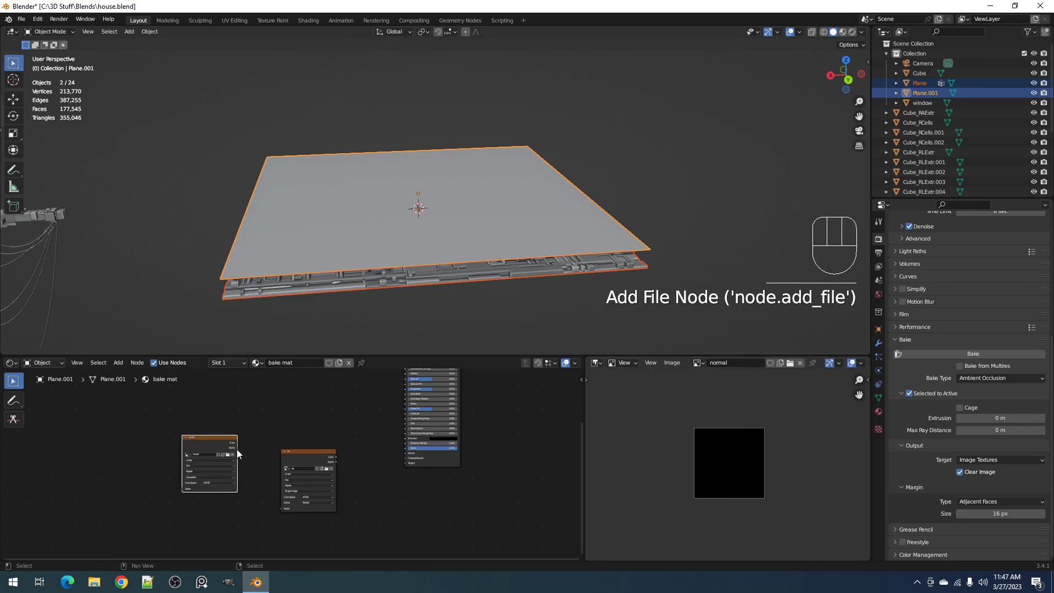
click(203, 437)
middle_drag(205, 439, 309, 445)
scroll(310, 446, up, 2)
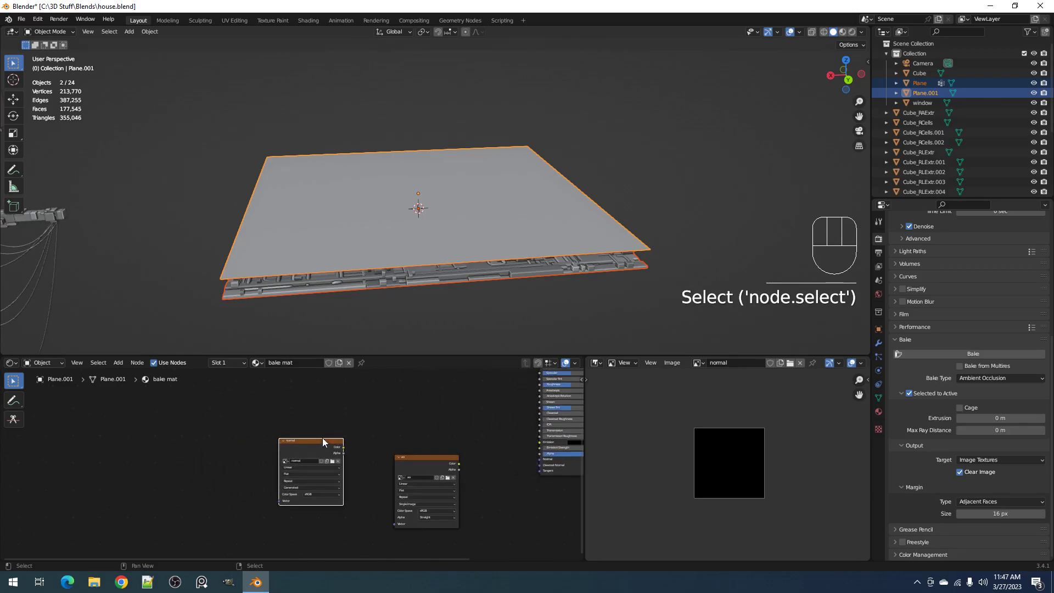
scroll(300, 462, up, 1)
middle_drag(376, 445, 306, 459)
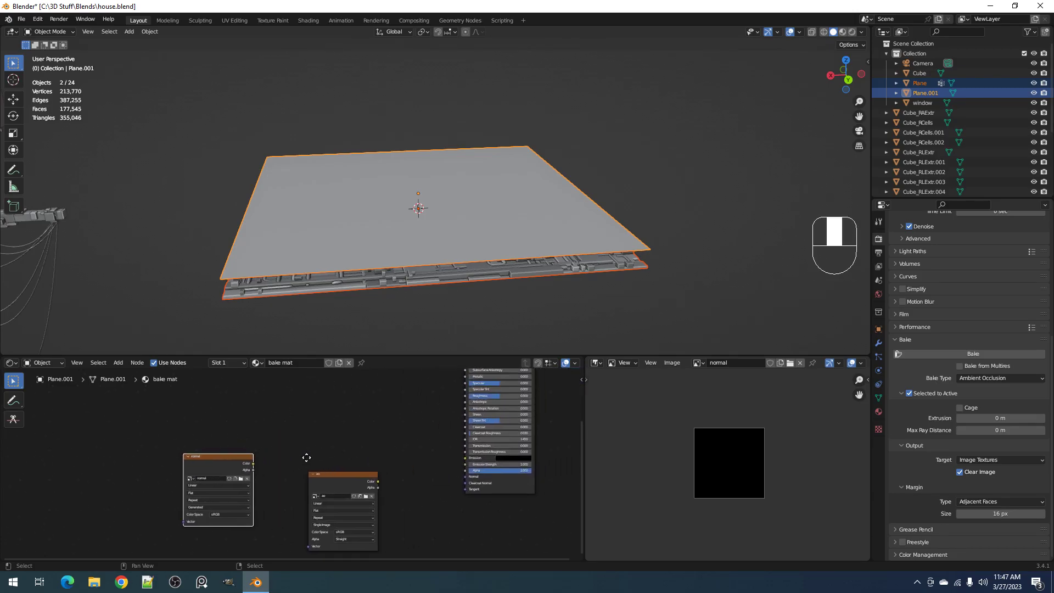
Reselect the joined panel with the upper bake plane as the active object, and save the file
key(ctrl+s)
shift+click(588, 269)
shift+click(599, 251)
key(ctrl+s)
middle_drag(624, 285, 631, 281)
right_click(646, 265)
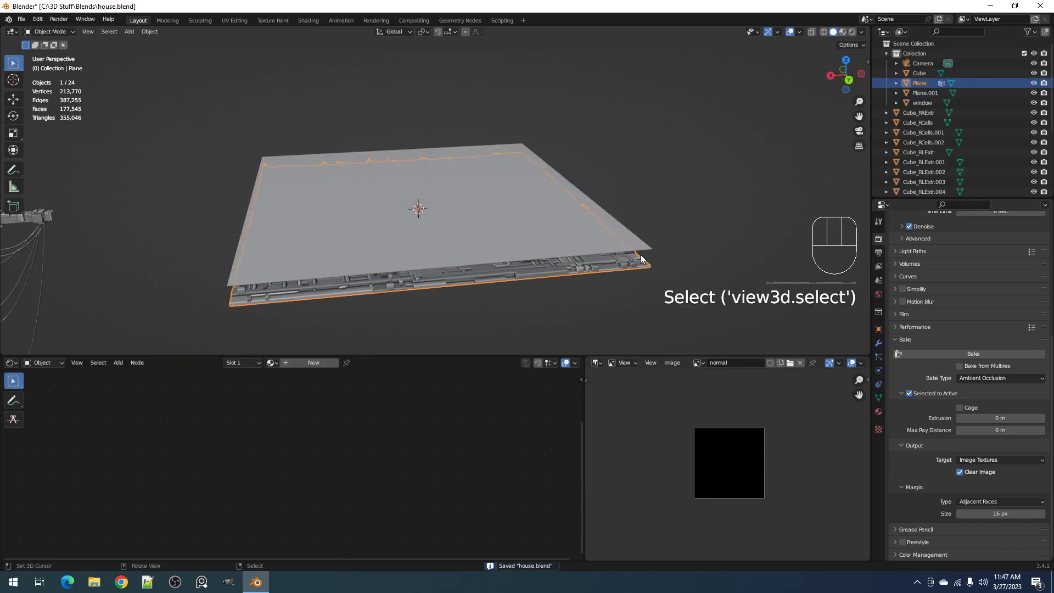
shift+right_click(639, 251)
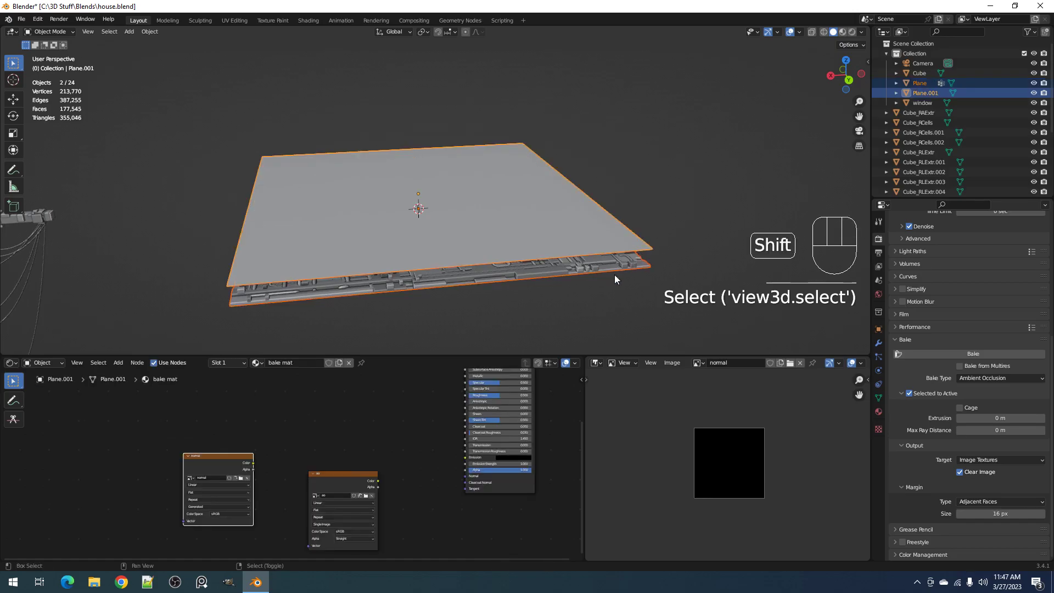
key(ctrl+s)
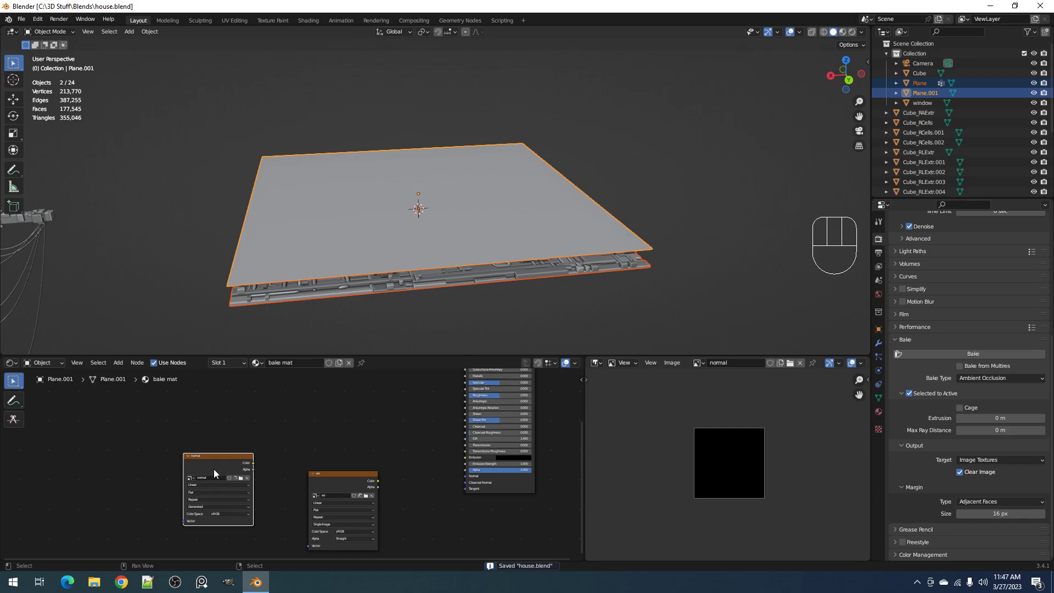
Set the bake type to Normal and start baking with the normal image node selected
scroll(213, 469, up, 2)
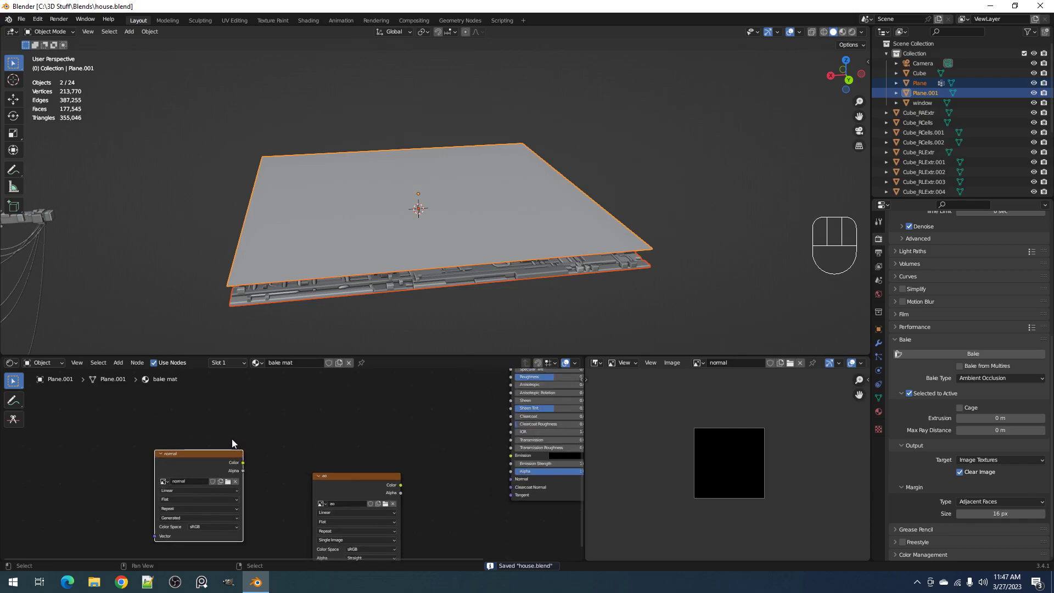
scroll(165, 488, up, 1)
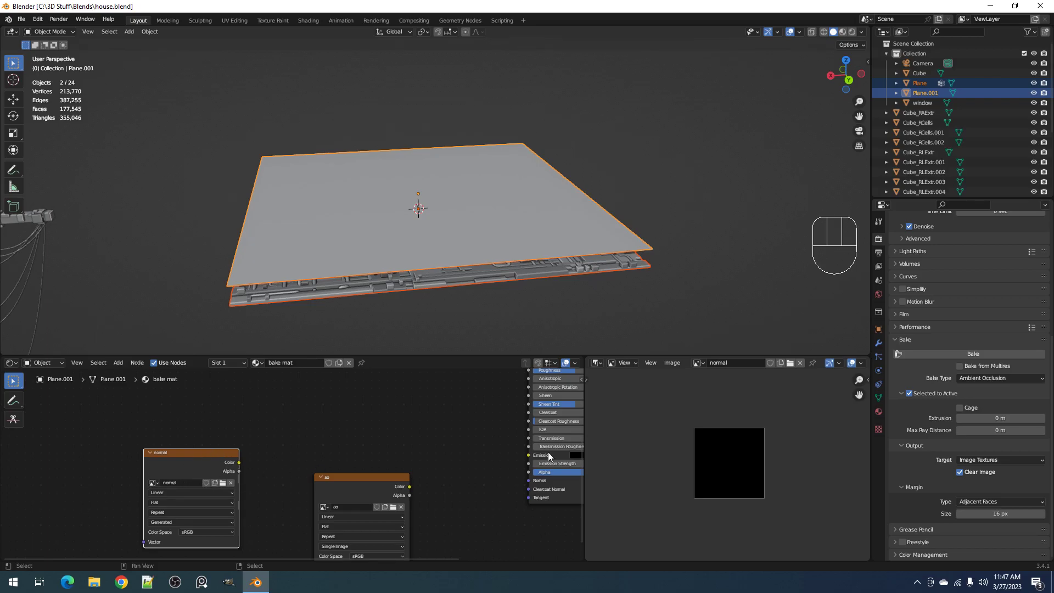
click(987, 377)
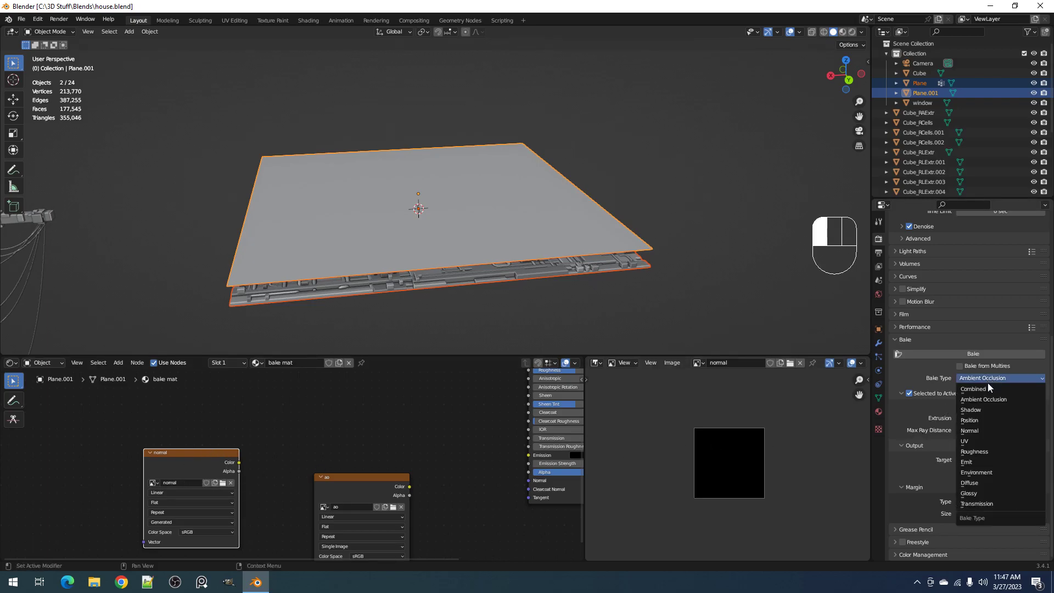
click(983, 430)
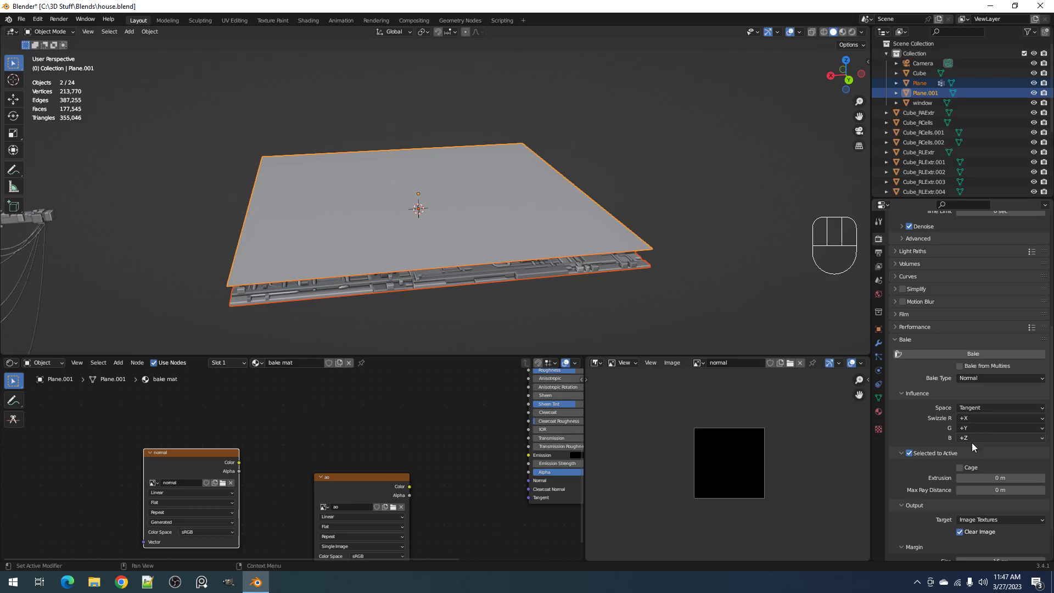
scroll(928, 446, down, 2)
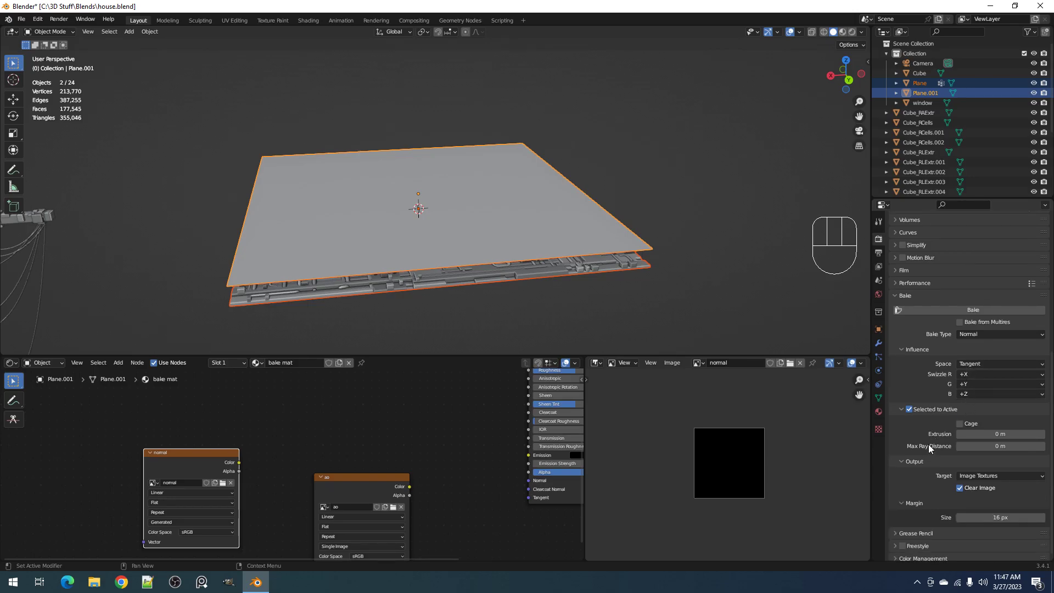
scroll(945, 373, up, 2)
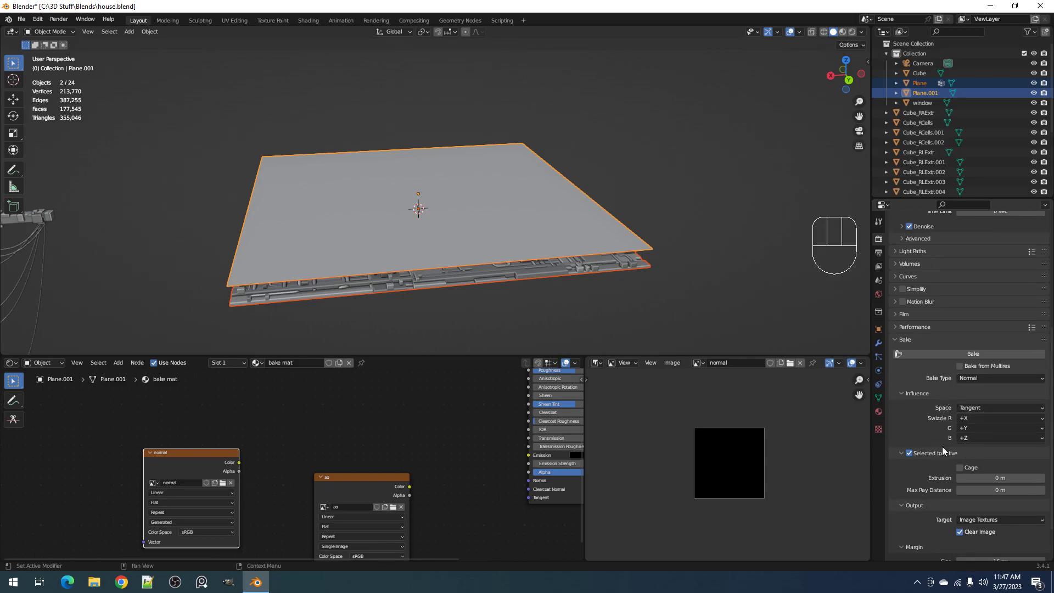
click(961, 355)
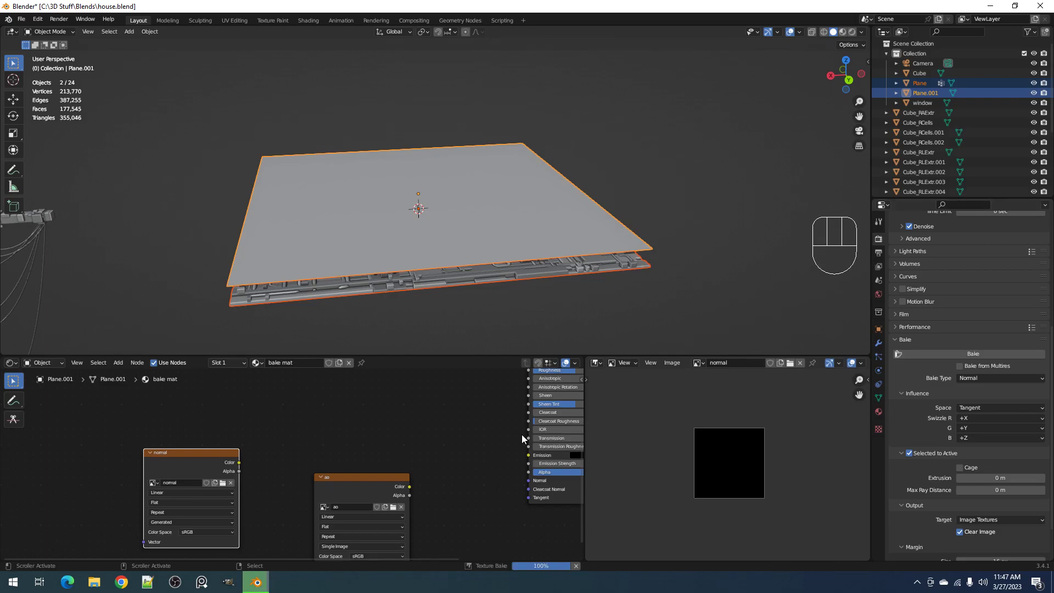
Examine the baked normal image in a maximized view, checking the pipes and panel edges up close
scroll(730, 480, up, 7)
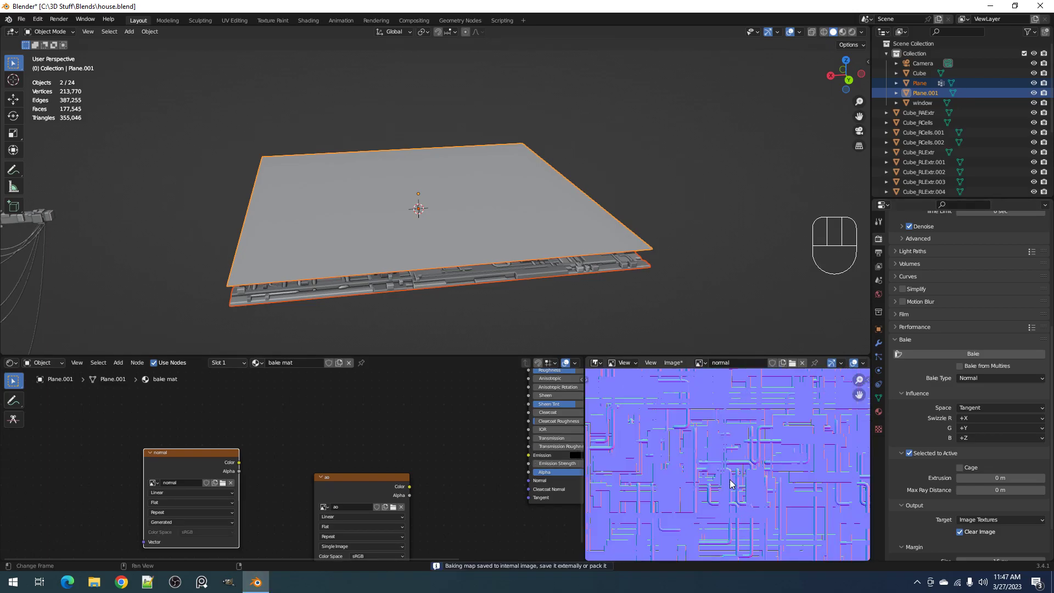
key(ctrl+space)
scroll(670, 369, up, 4)
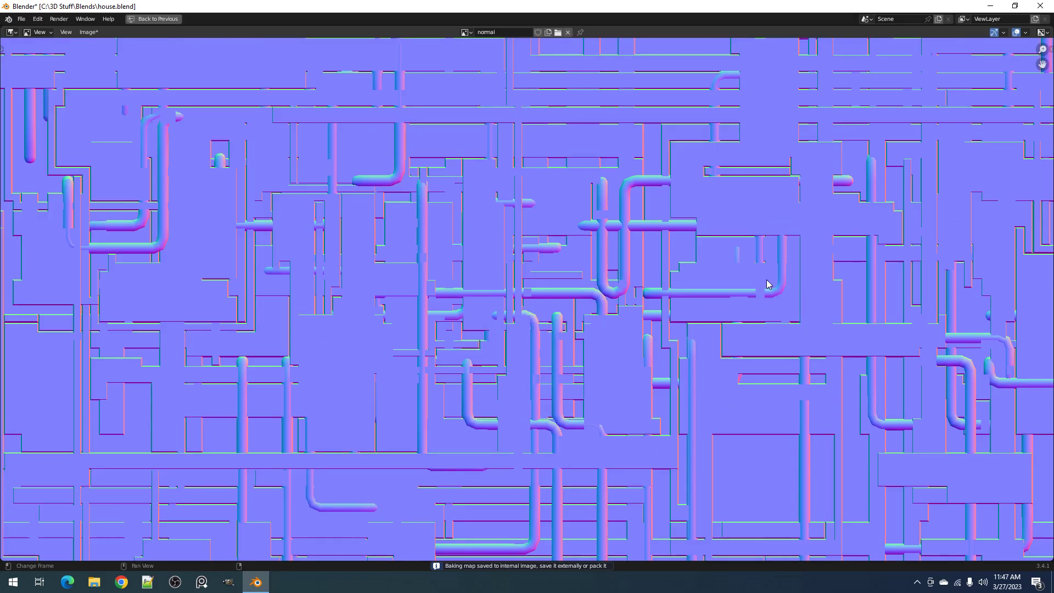
scroll(763, 291, down, 2)
scroll(667, 351, up, 4)
scroll(812, 372, down, 2)
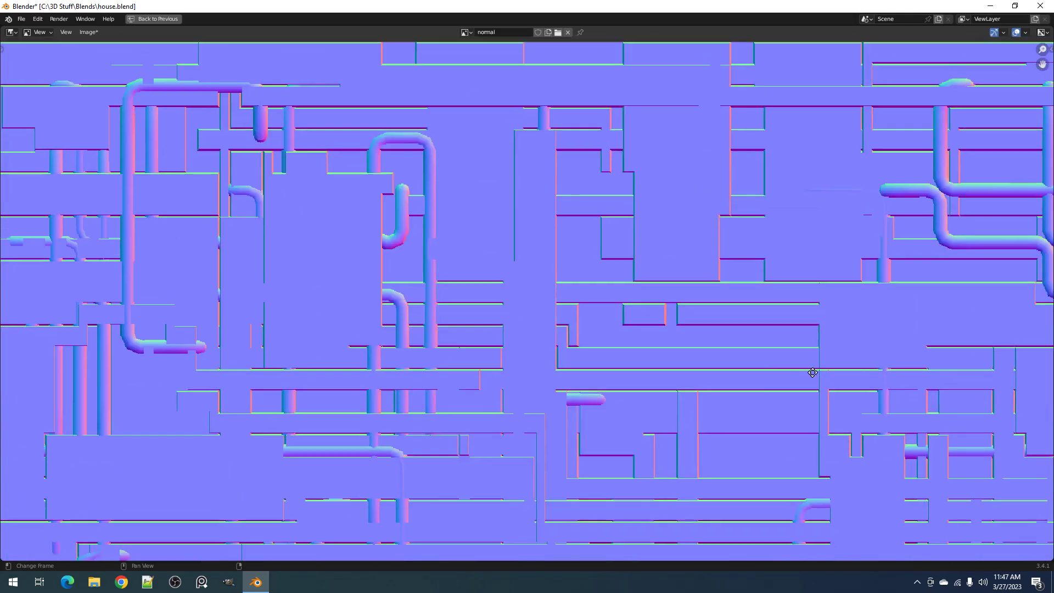
scroll(814, 376, down, 2)
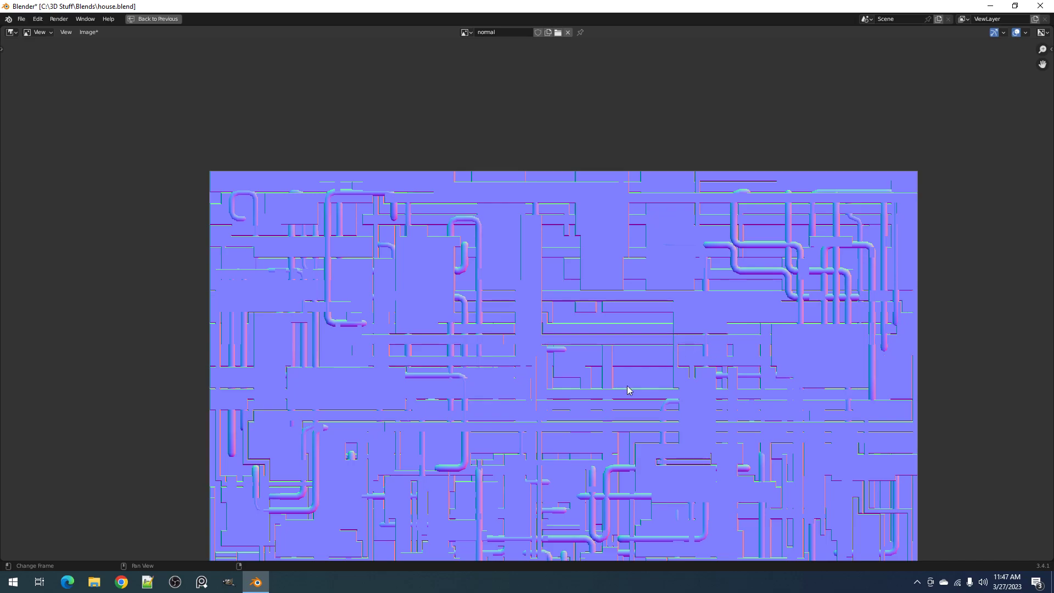
scroll(758, 289, up, 6)
scroll(783, 276, down, 6)
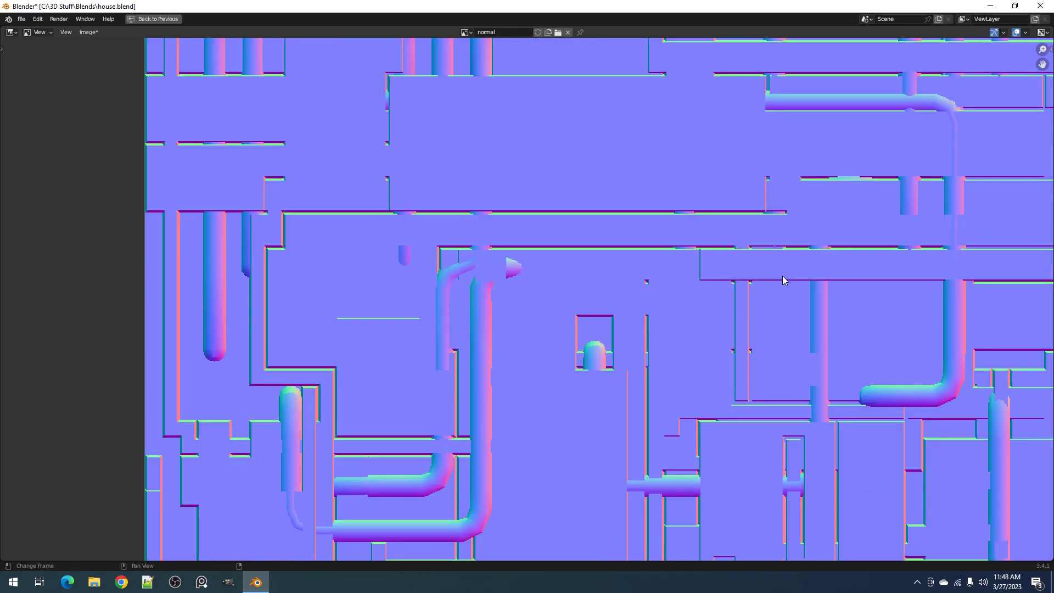
scroll(725, 293, up, 3)
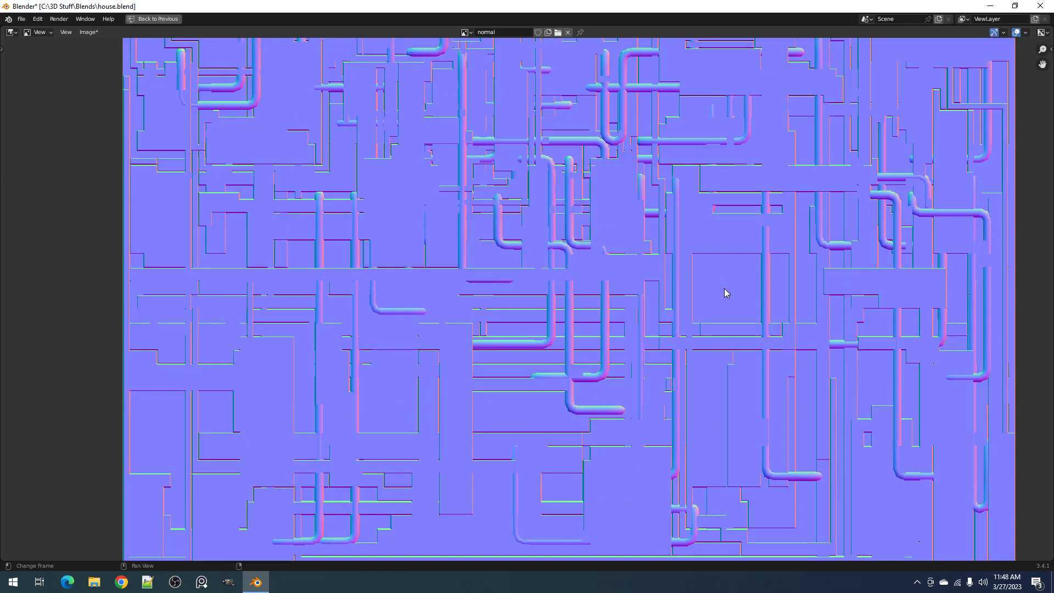
key(ctrl+space)
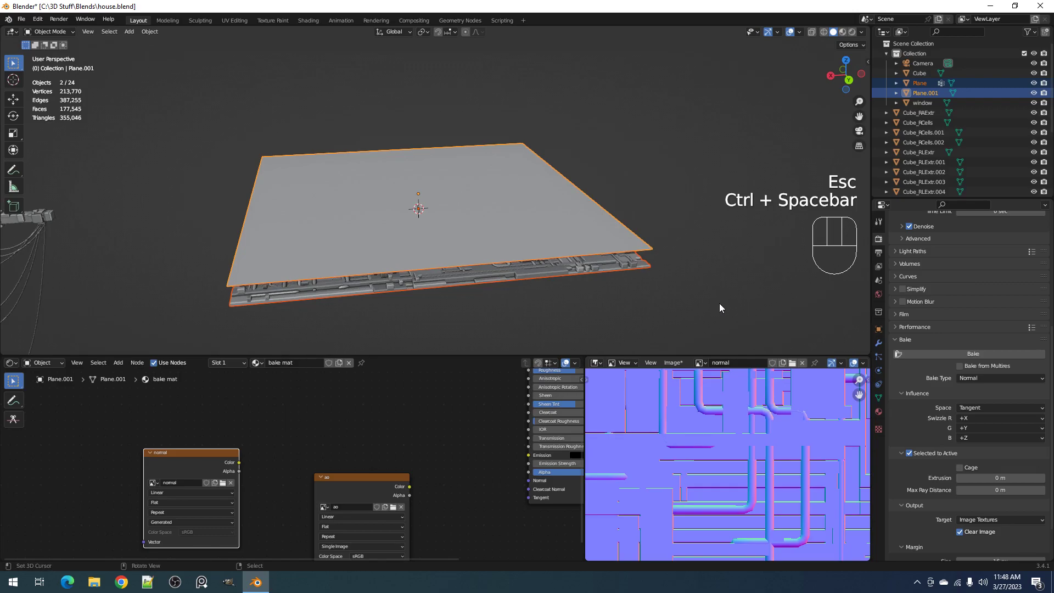
Hide the bake plane and examine the joined panel's pipes and boxes from above and at an angle in a maximized viewport
middle_drag(707, 298, 683, 337)
click(696, 300)
key(h)
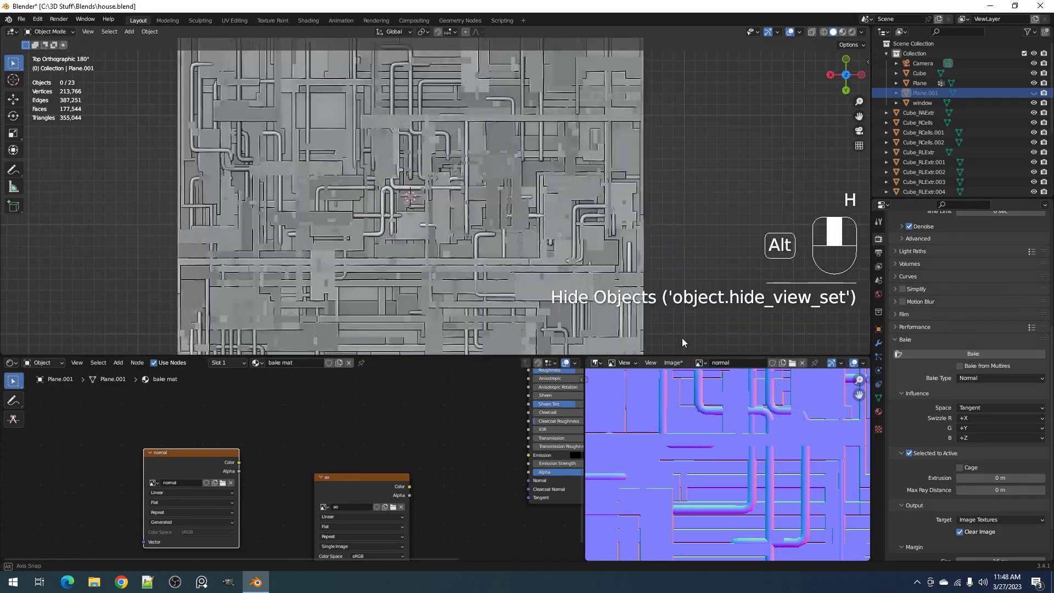
scroll(648, 277, up, 5)
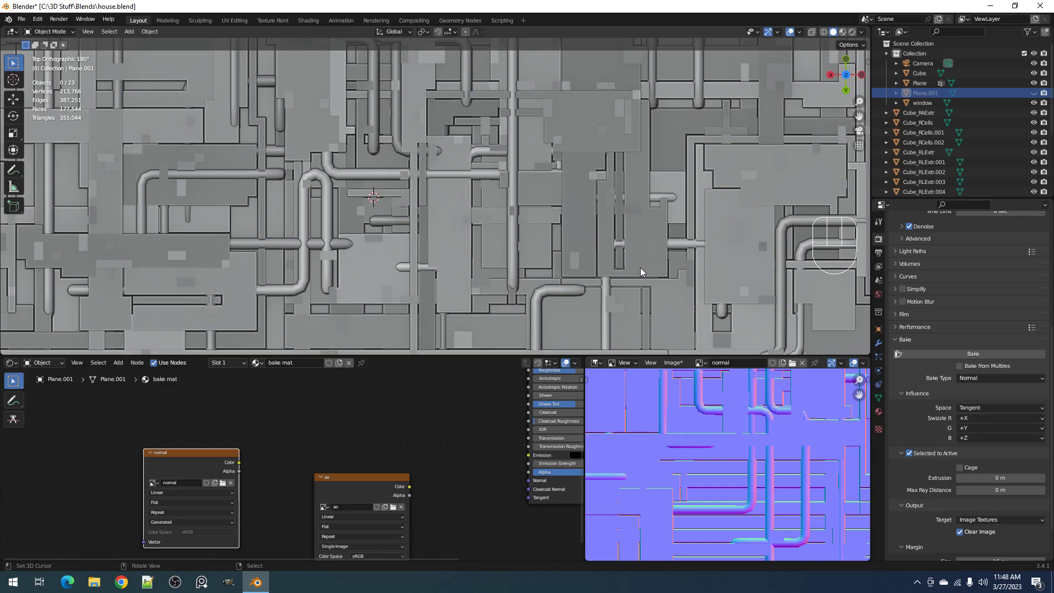
scroll(640, 268, down, 4)
middle_drag(640, 268, 650, 220)
key(ctrl+space)
scroll(631, 262, up, 3)
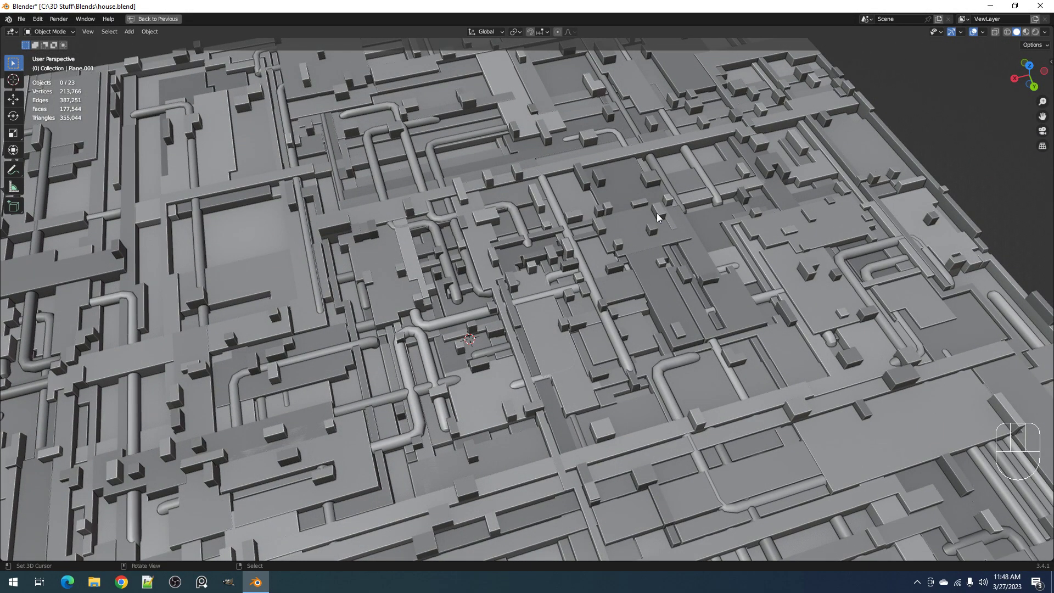
click(657, 214)
scroll(657, 214, down, 5)
key(shift+q)
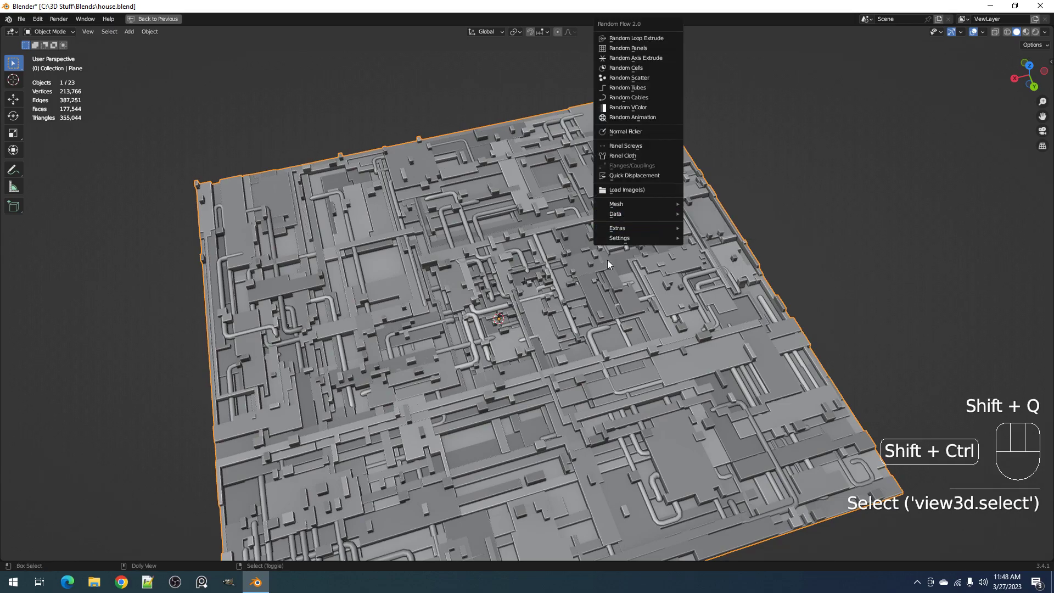
key(ctrl+shift+x)
click(628, 251)
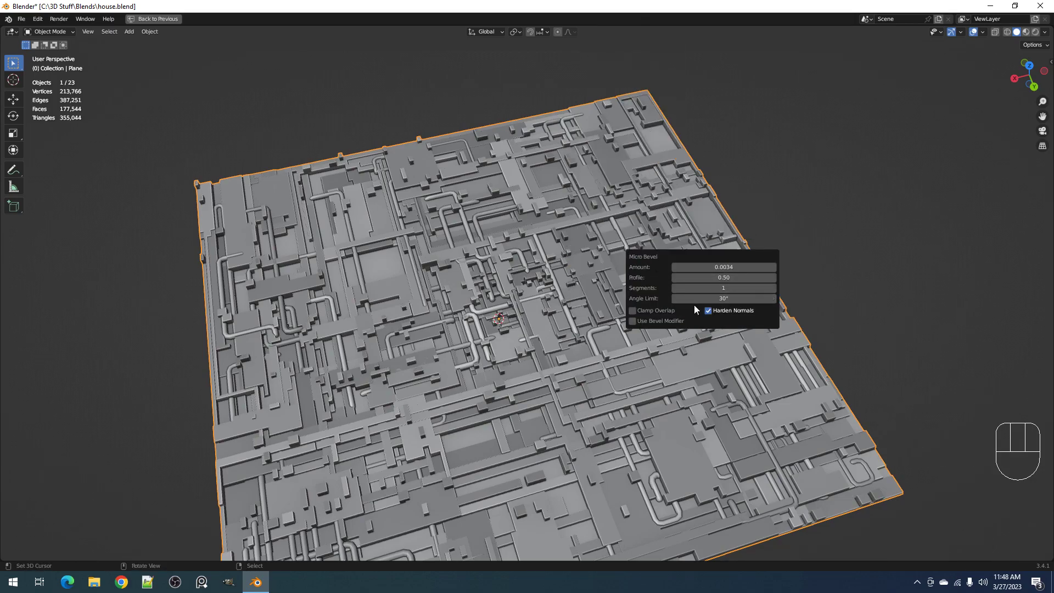
key(ctrl)
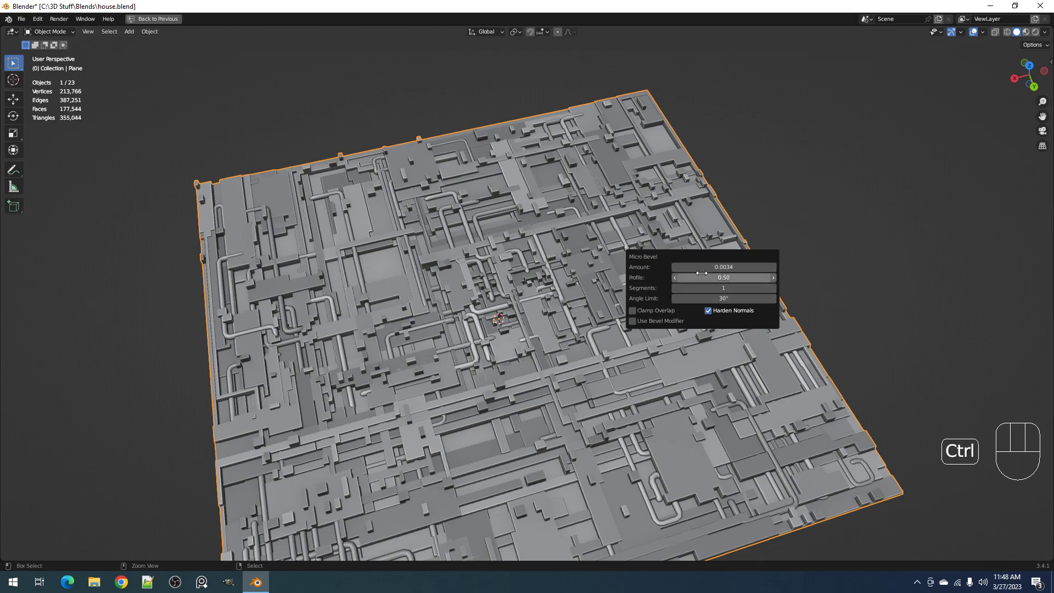
Apply a Micro Bevel to the joined panel using the bevel modifier, with an amount of 0.004
ctrl+scroll(702, 268, up, 1)
middle_drag(671, 264, 666, 288)
scroll(666, 289, up, 3)
key(alt+shift+z)
key(alt+shift+z)
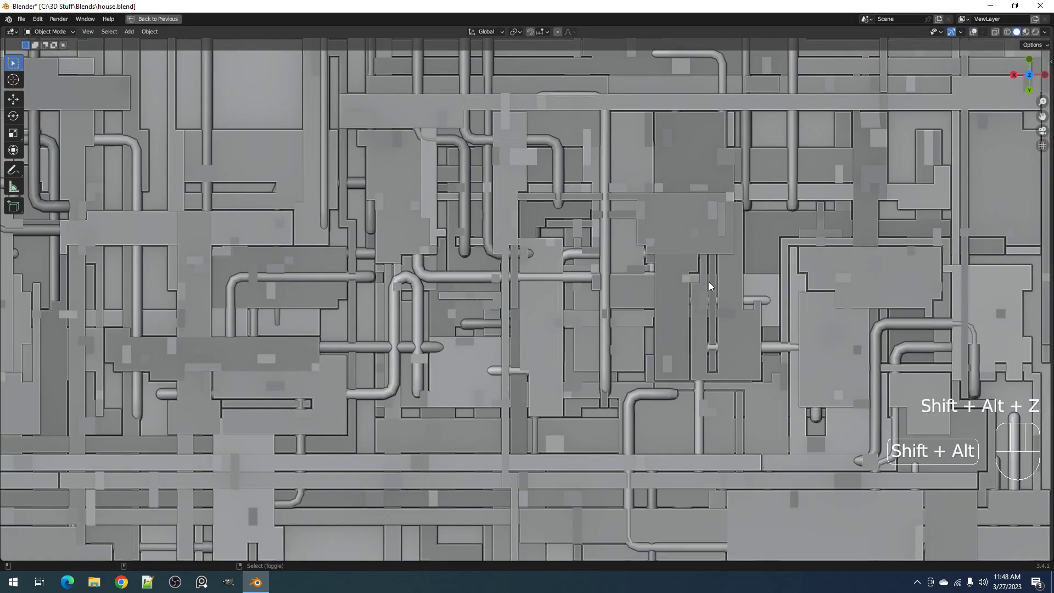
right_click(709, 282)
scroll(709, 282, down, 4)
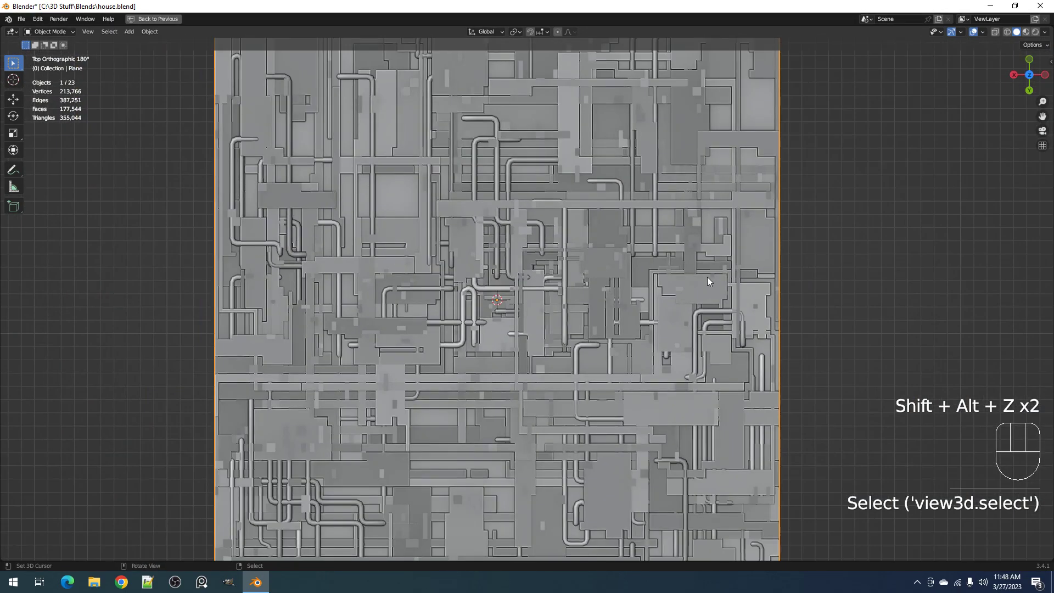
key(ctrl+shift+x)
click(707, 278)
click(730, 346)
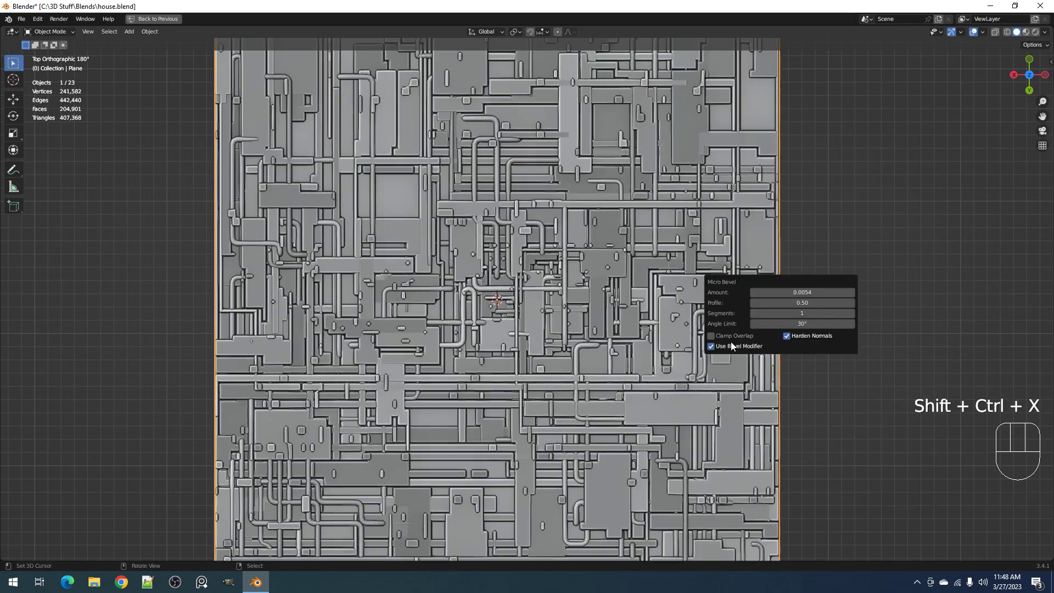
click(780, 292)
text(0.004)
key(Return)
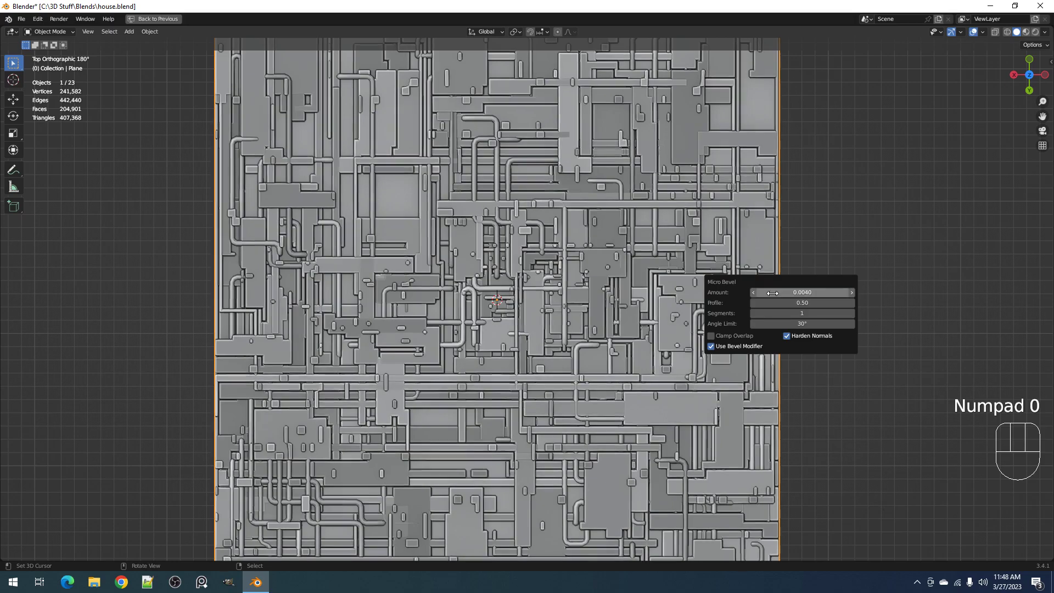
Restore the full workspace layout, unhide the bake plane above the joined panel and clear the selection
scroll(634, 274, down, 3)
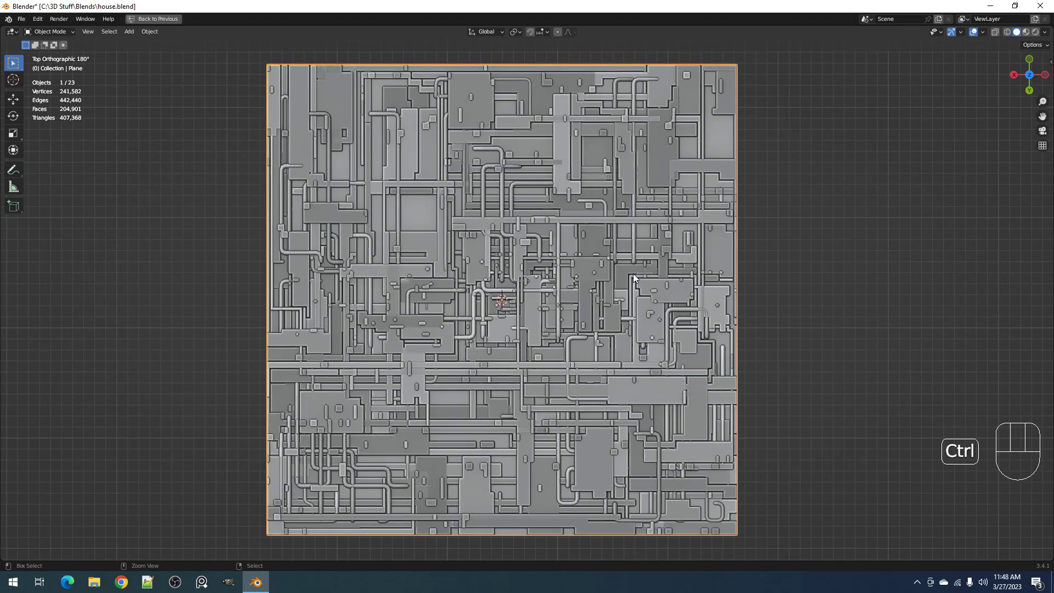
key(ctrl+space)
middle_drag(634, 273, 618, 218)
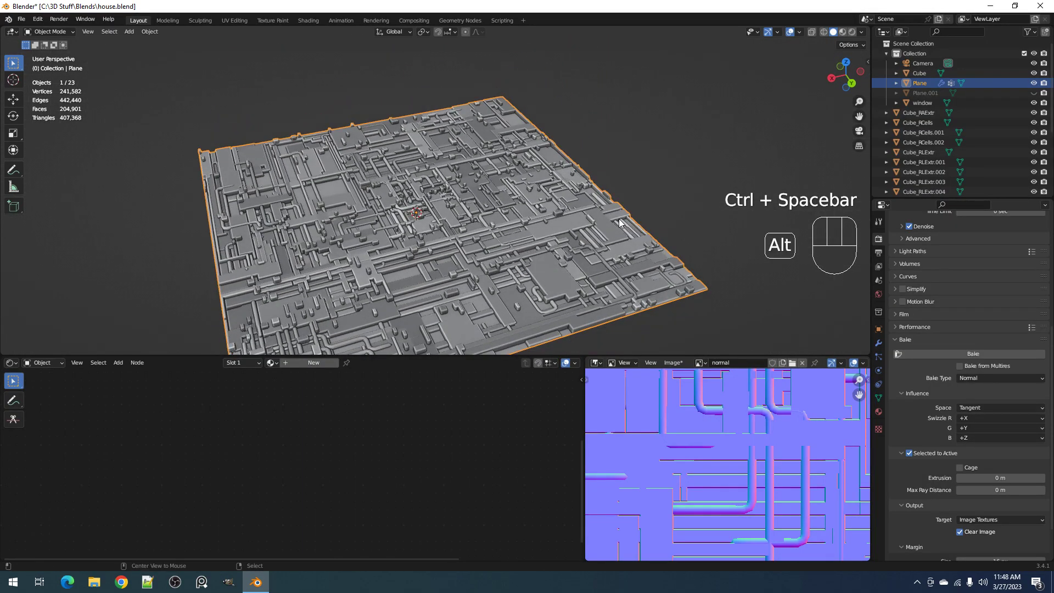
key(alt+h)
scroll(618, 218, down, 3)
key(alt+a)
scroll(576, 239, up, 2)
Make the ao image node active, select the joined panel with the bake plane as the active object, and save the file
shift+click(568, 243)
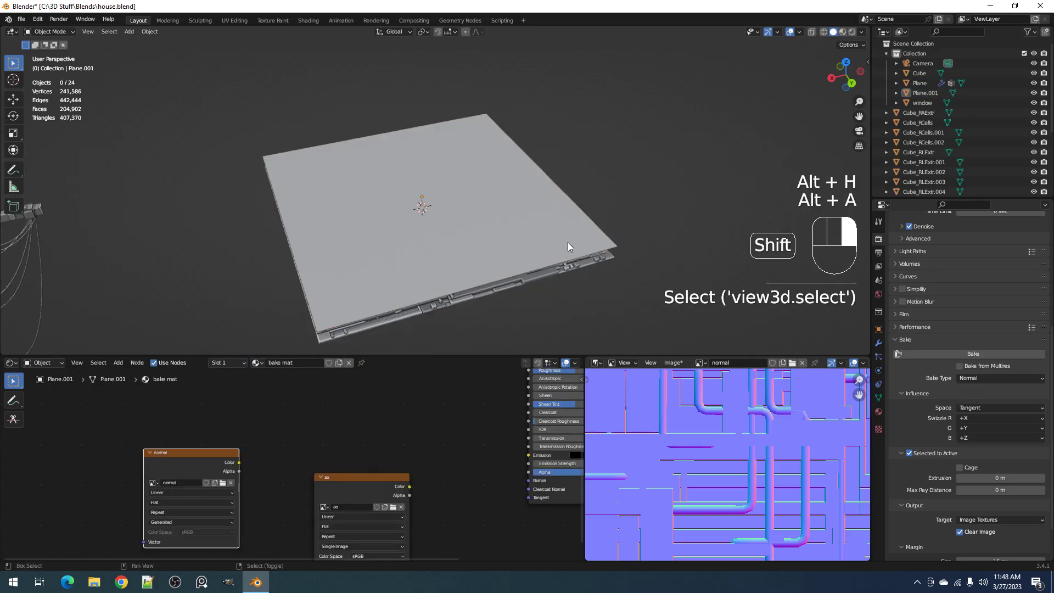
click(359, 486)
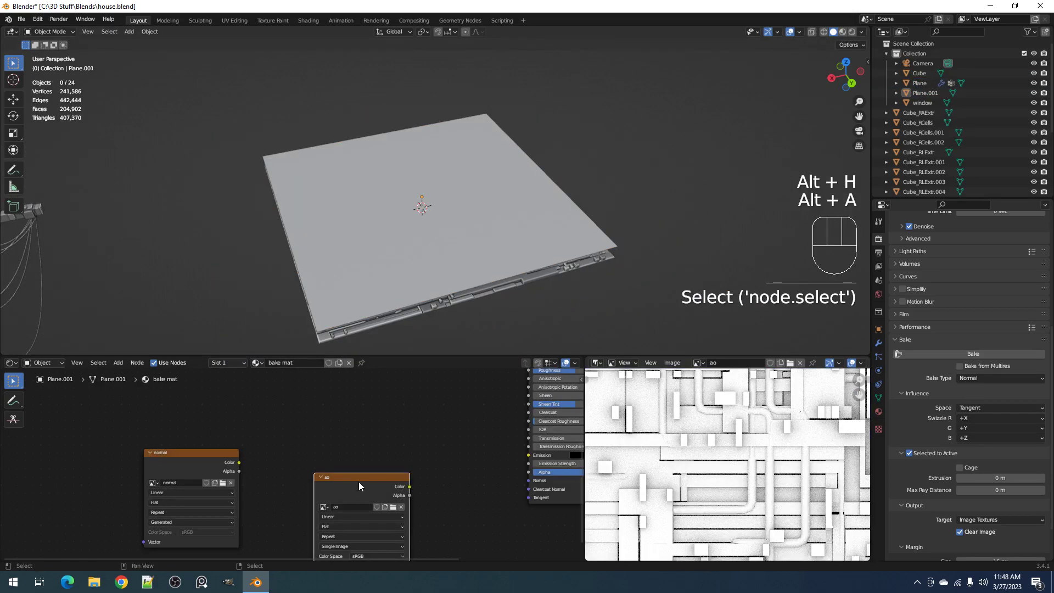
click(564, 271)
shift+click(616, 240)
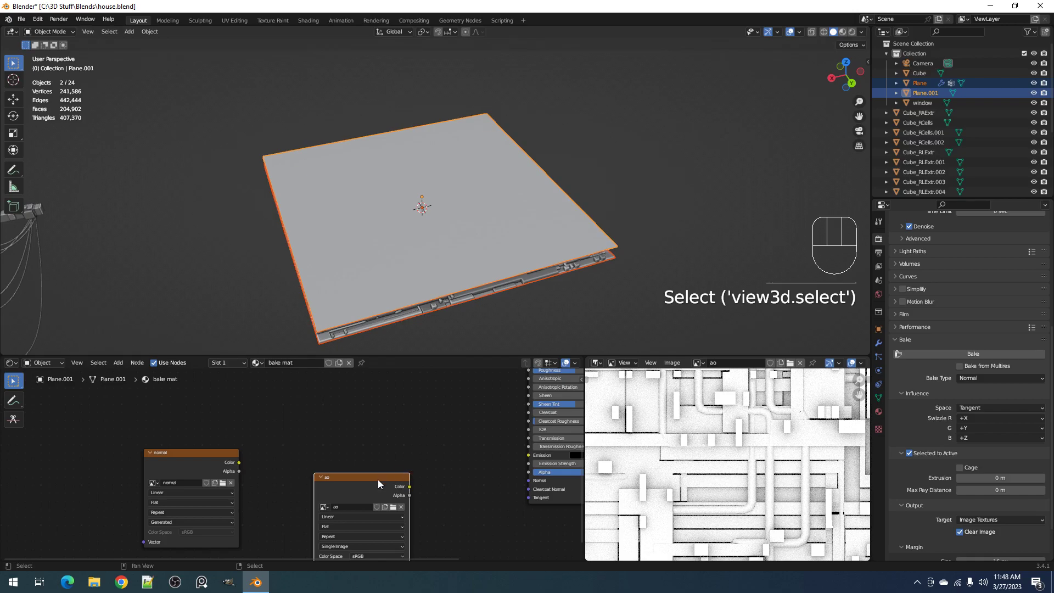
key(ctrl+s)
Bake the Ambient Occlusion map of the beveled panel into the ao image and save that image
click(995, 379)
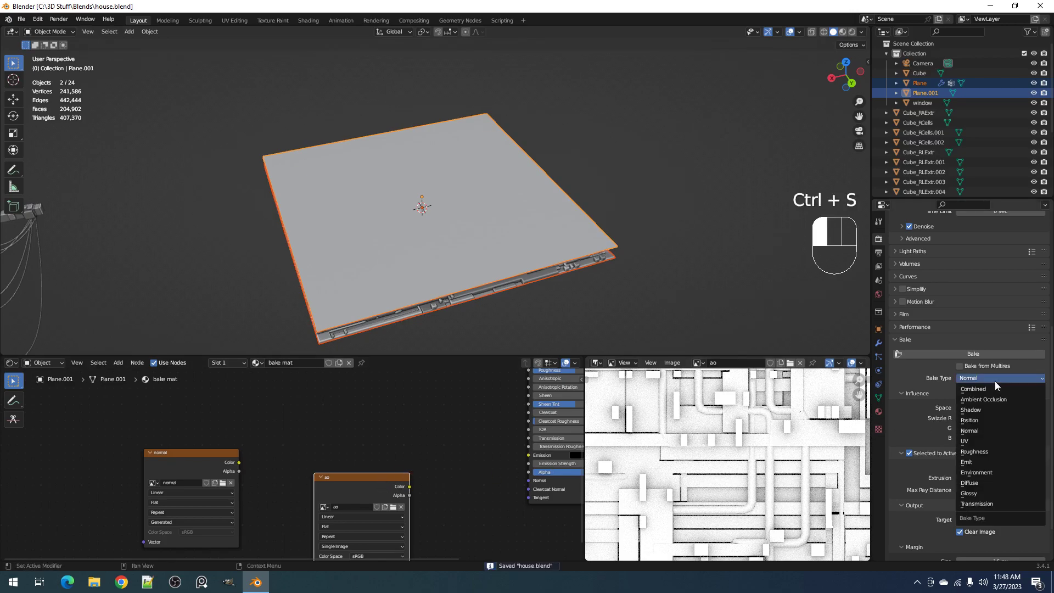
click(995, 399)
click(976, 355)
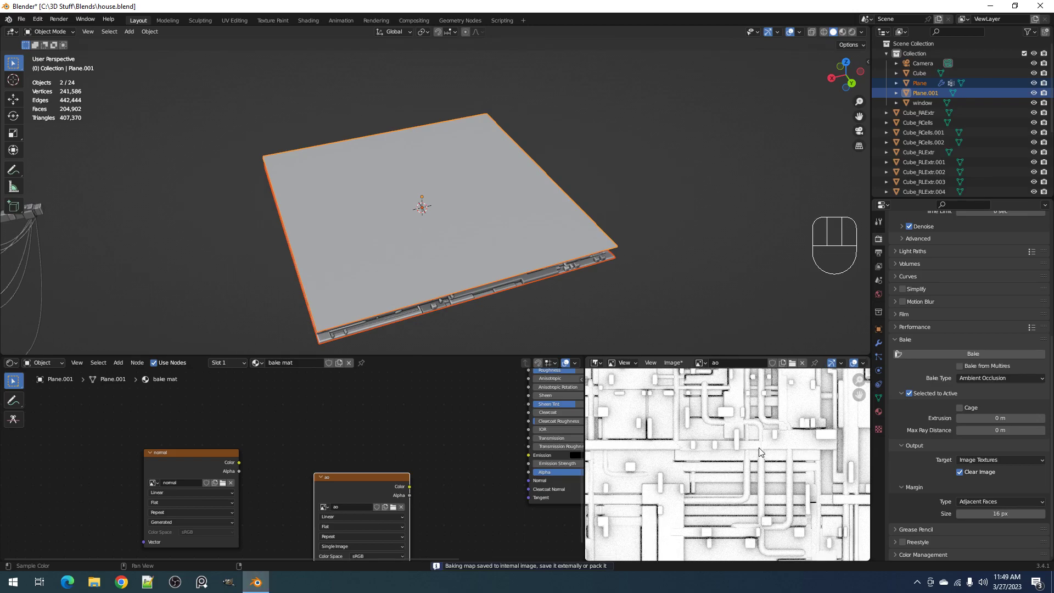
key(ctrl+space)
key(alt+s)
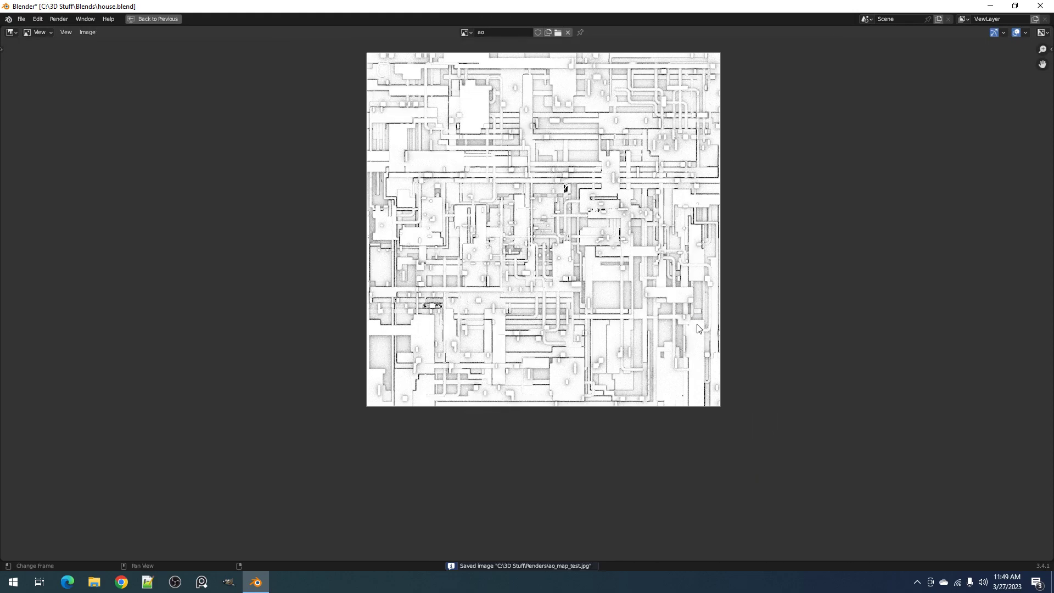
scroll(648, 323, up, 1)
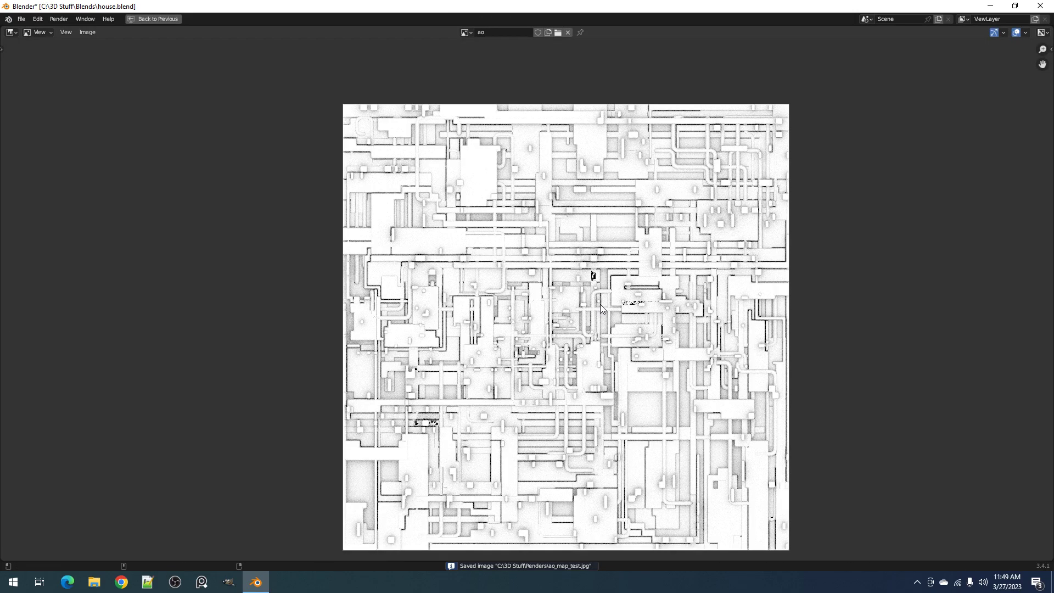
key(ctrl+space)
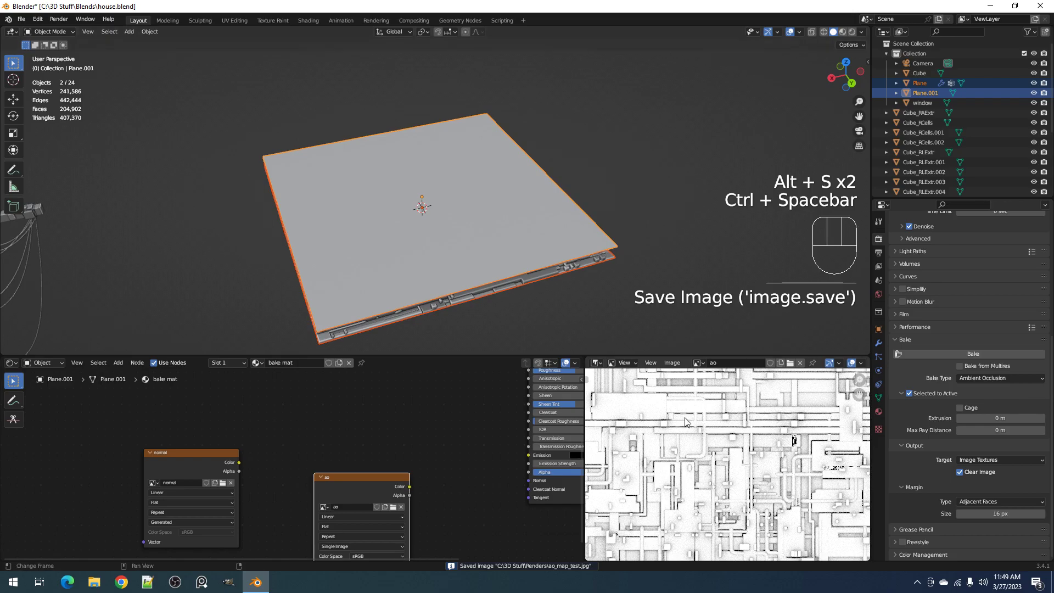
Set the bake type to Normal and bake the beveled panel into the normal image
click(216, 452)
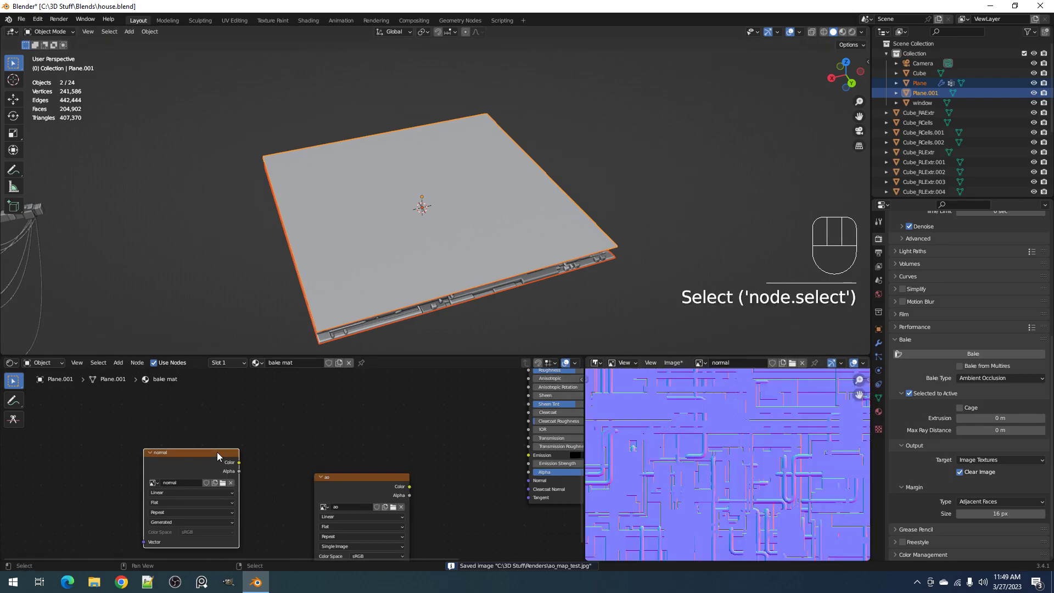
click(1003, 375)
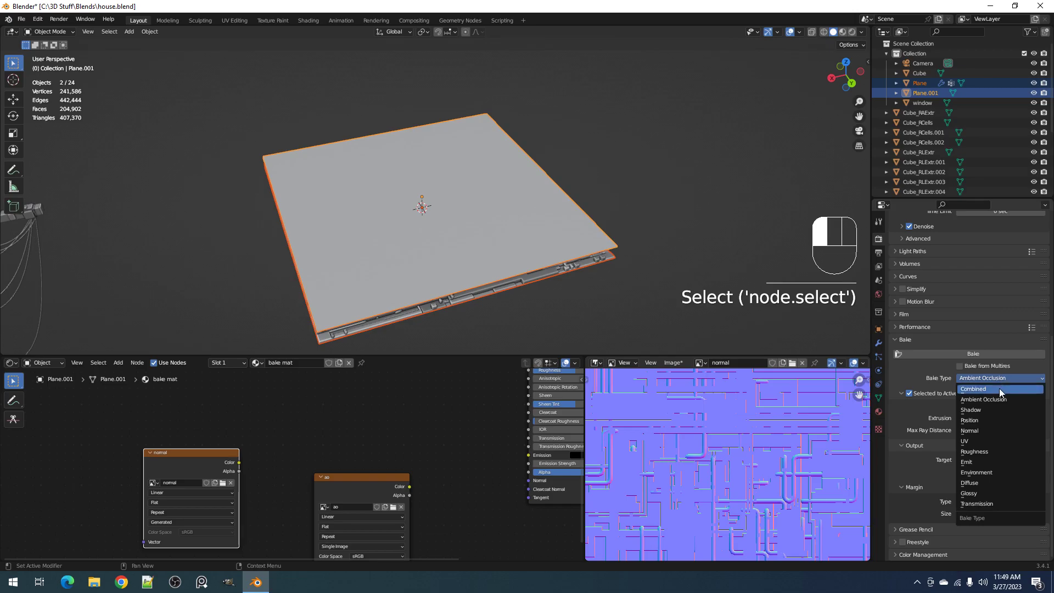
click(991, 430)
click(957, 355)
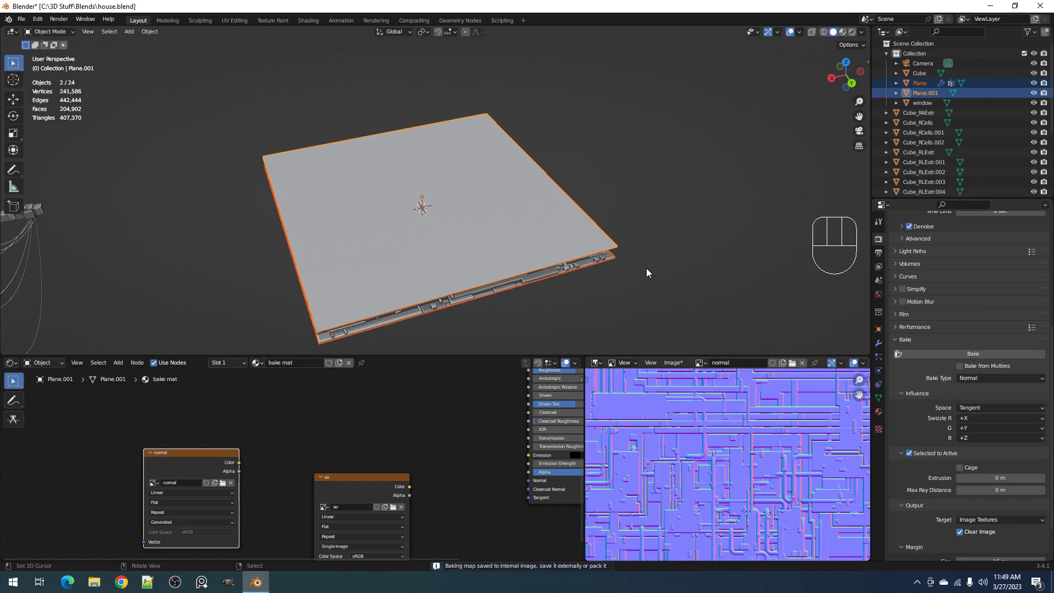
Examine the baked bevels and pipes on the maximized normal image, and save the file
key(ctrl+space)
scroll(680, 434, up, 6)
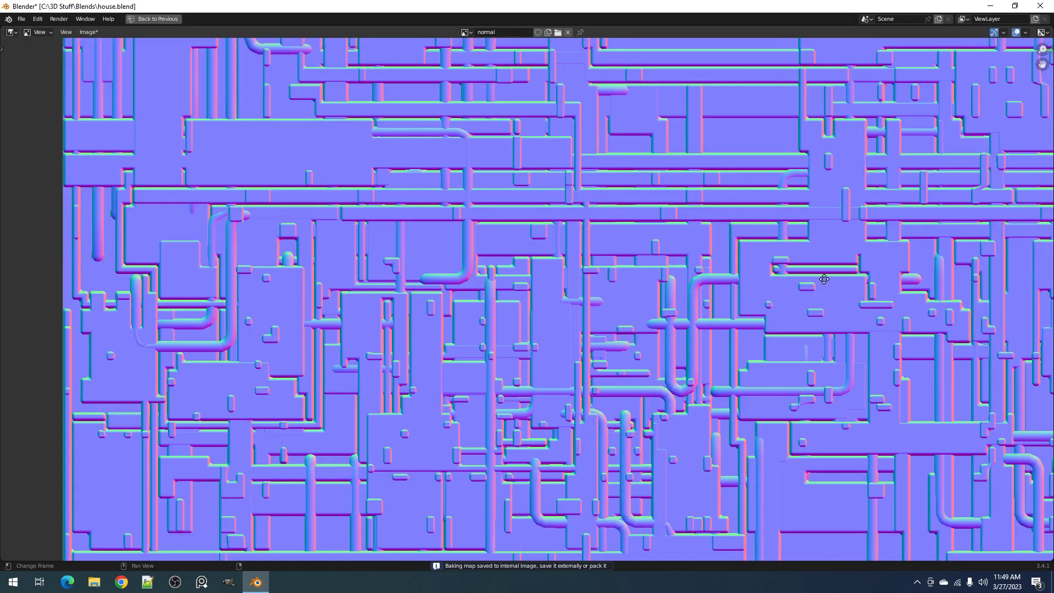
scroll(827, 285, down, 2)
scroll(579, 124, down, 2)
scroll(501, 331, down, 2)
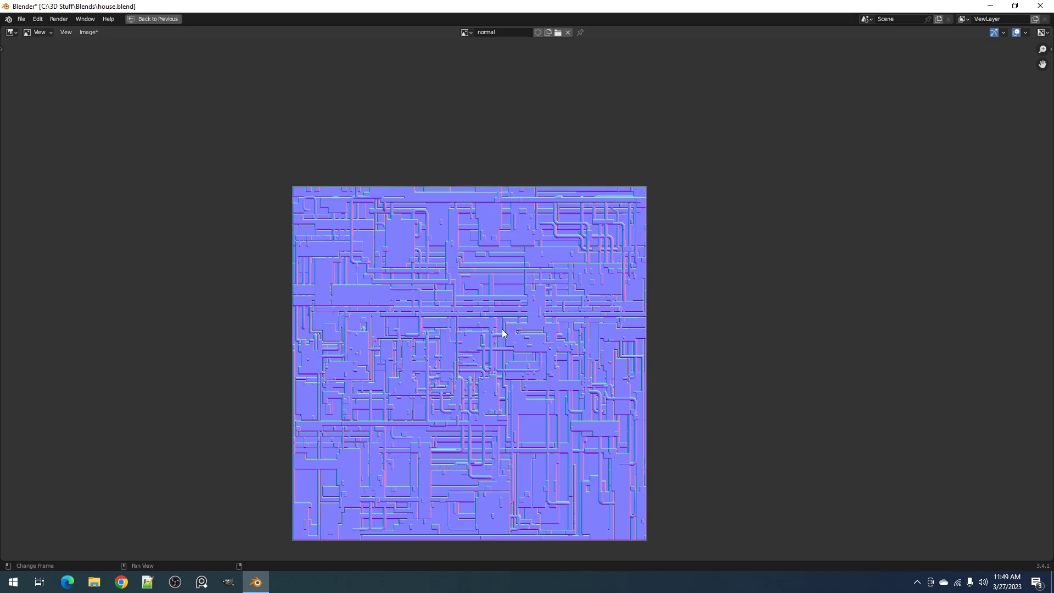
scroll(631, 179, up, 5)
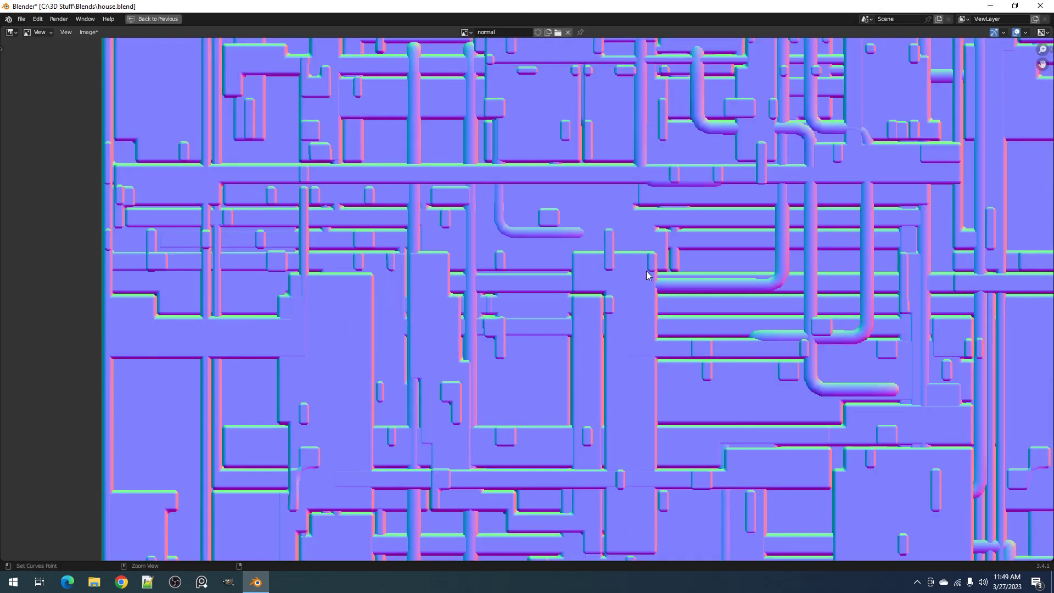
key(ctrl+space)
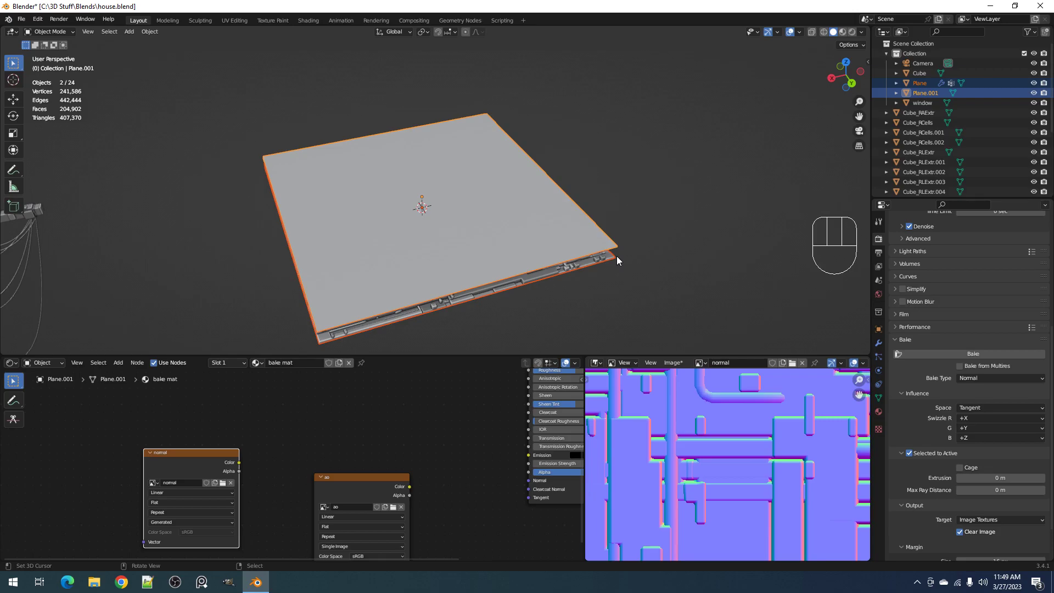
key(ctrl+s)
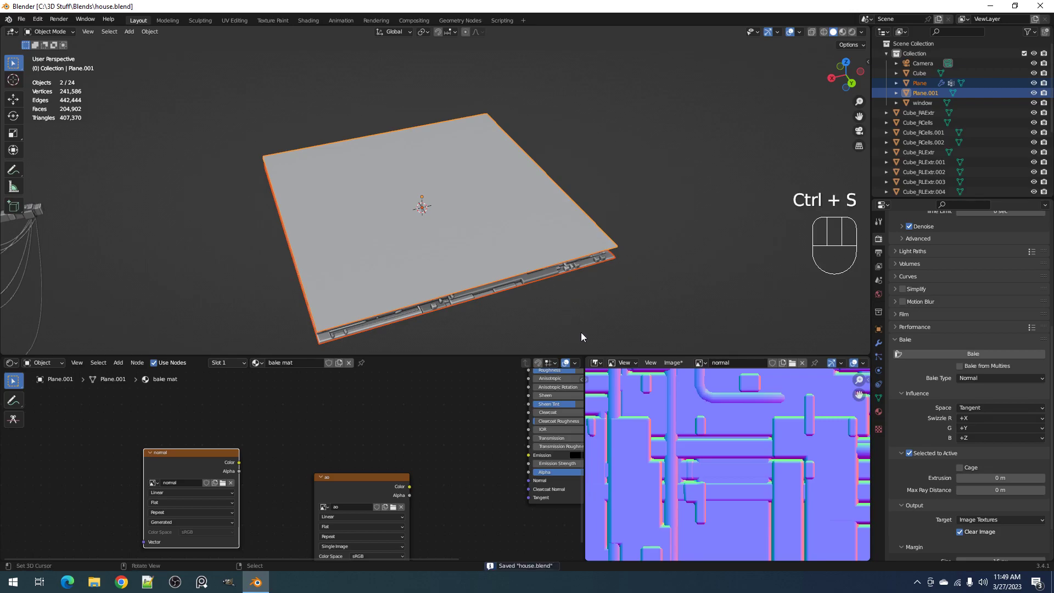
click(784, 363)
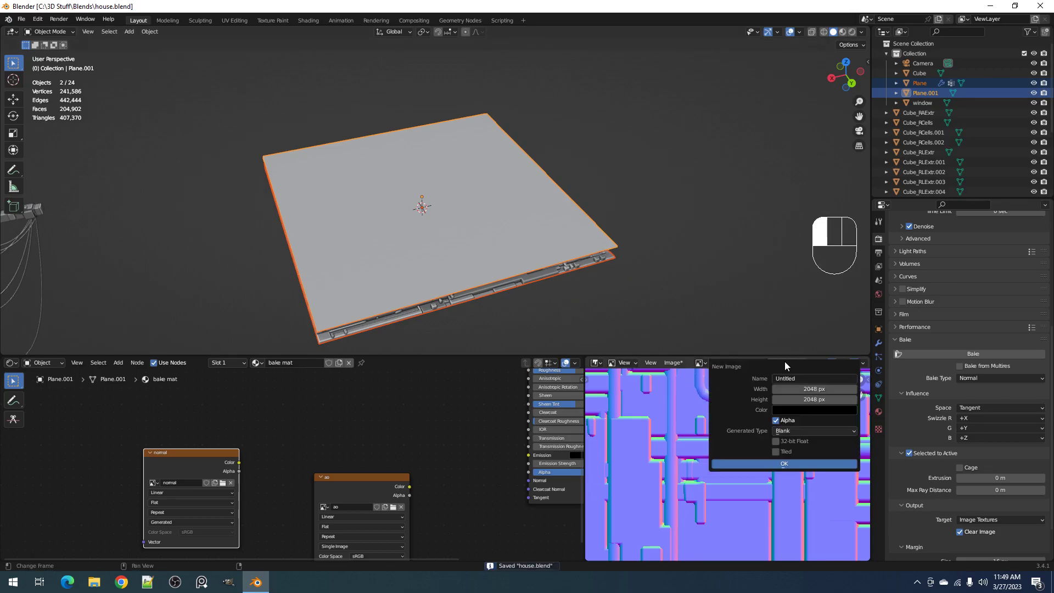
click(801, 379)
text(diffuse)
key(Return)
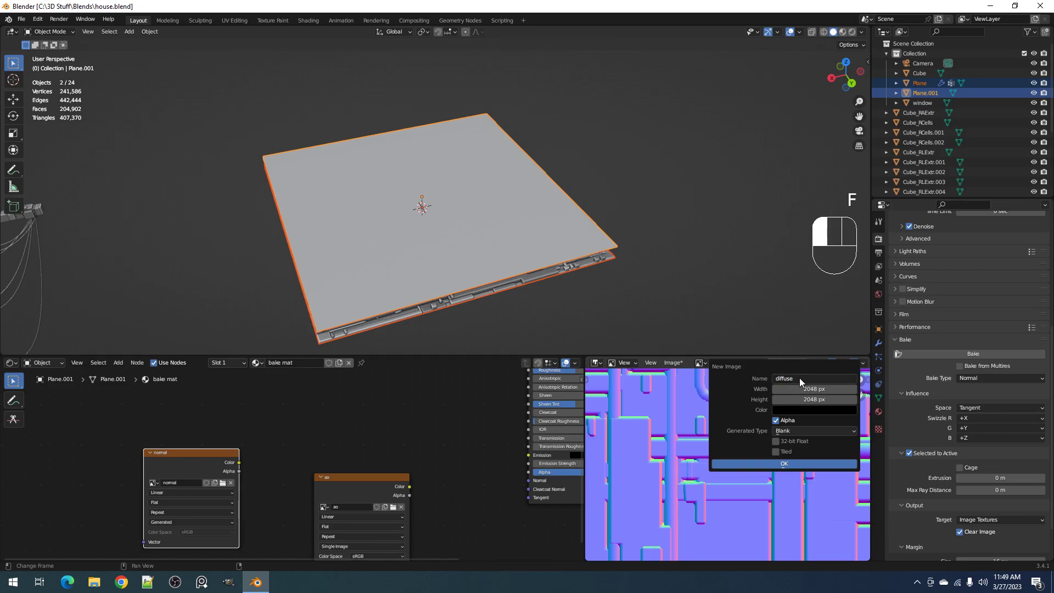
click(769, 464)
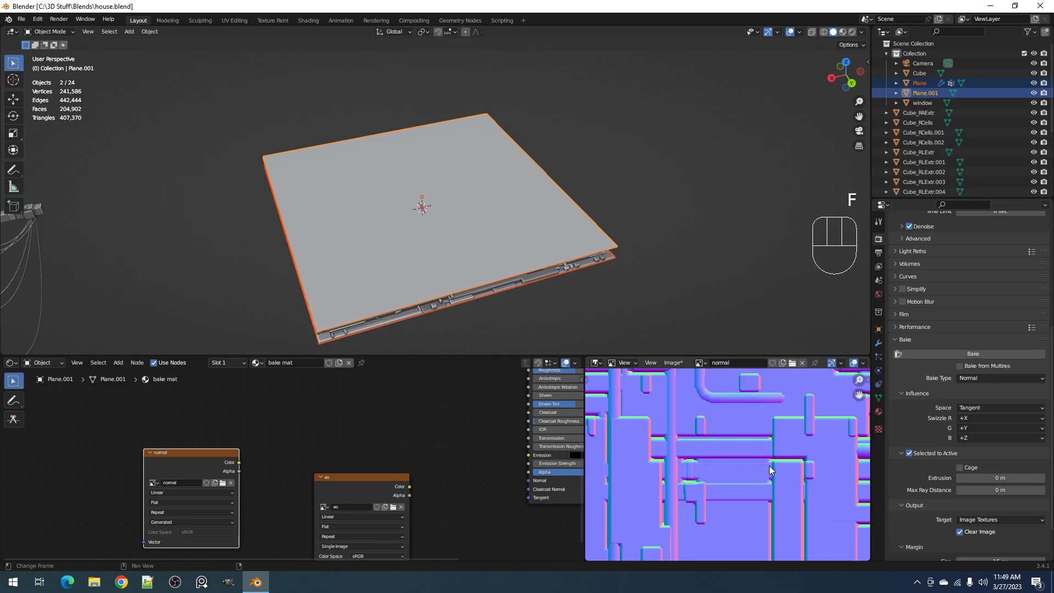
Create a blank 2048 x 2048 px image named diffuse with alpha enabled
click(780, 361)
click(786, 378)
text(d)
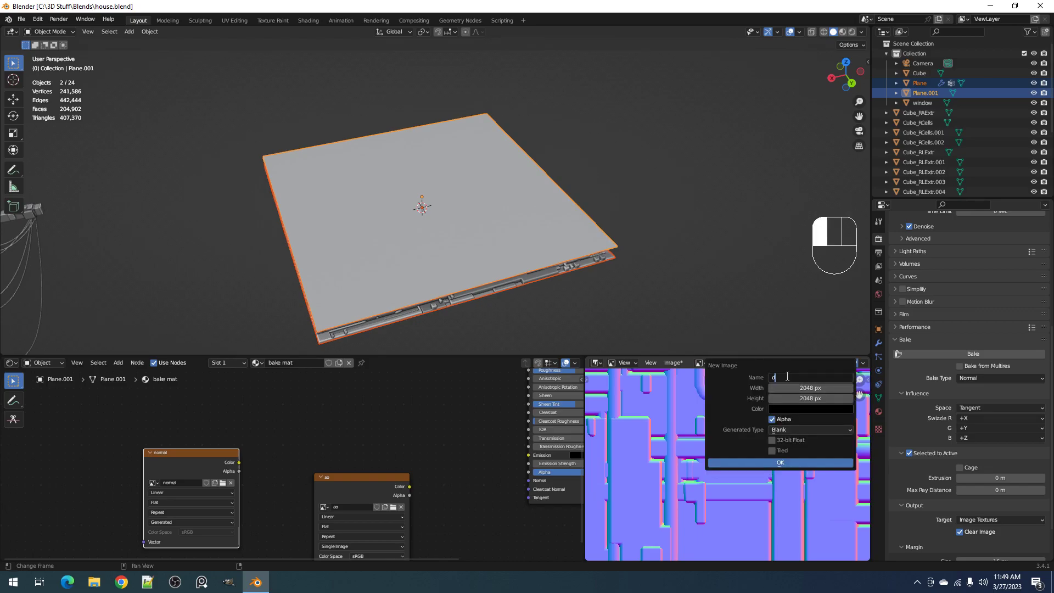
text(iffuse)
click(752, 462)
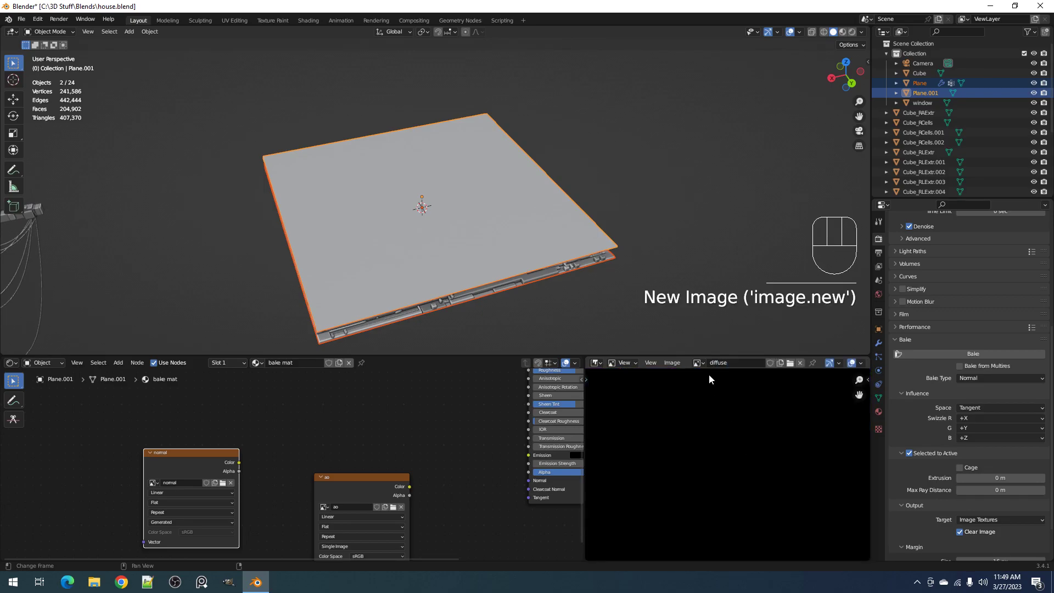
Add the diffuse image as a texture node in the bake mat material and place it above the normal node
drag(698, 363, 38, 468)
scroll(273, 505, down, 1)
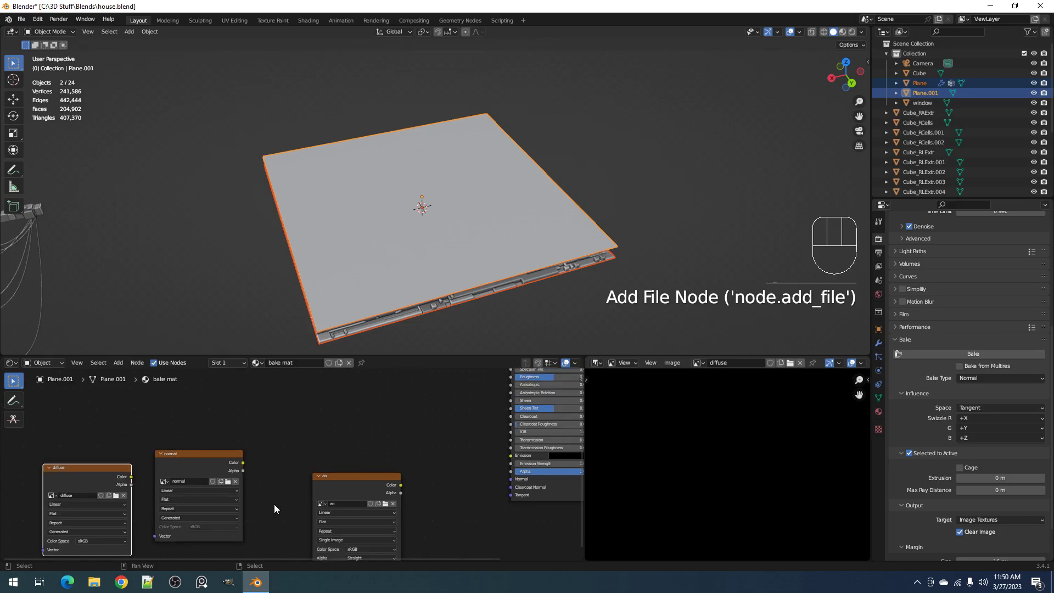
scroll(307, 470, down, 1)
scroll(293, 463, down, 2)
middle_drag(130, 478, 203, 523)
drag(202, 527, 290, 405)
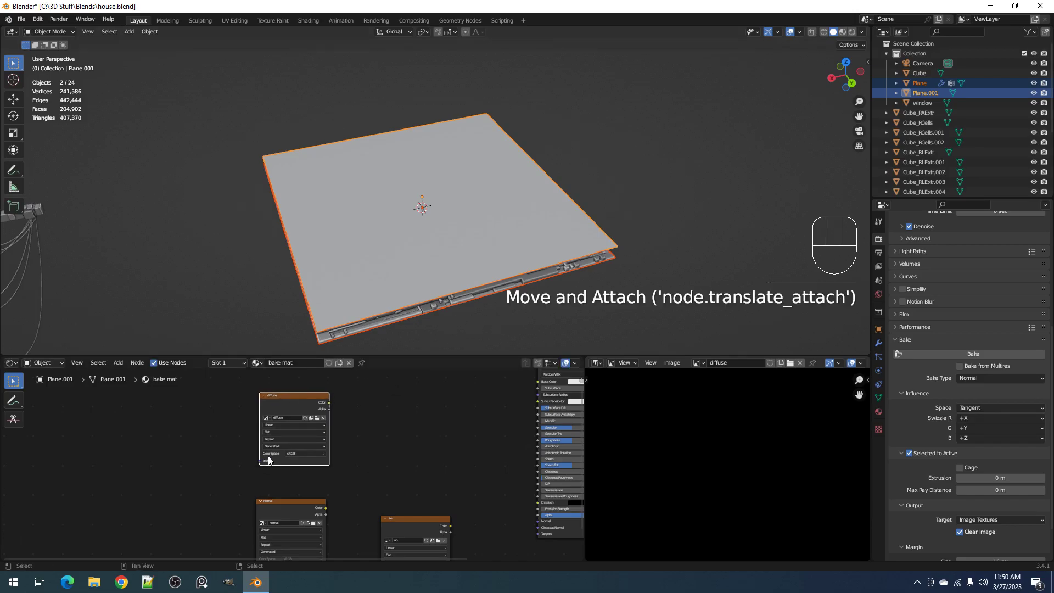
middle_drag(518, 275, 583, 273)
scroll(583, 273, up, 3)
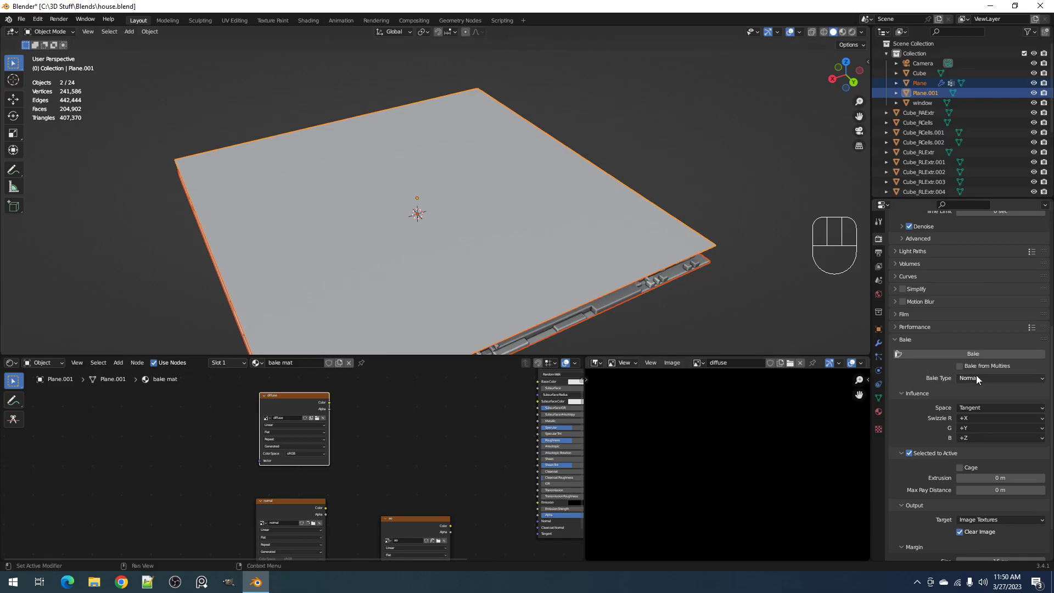
middle_drag(429, 430, 377, 468)
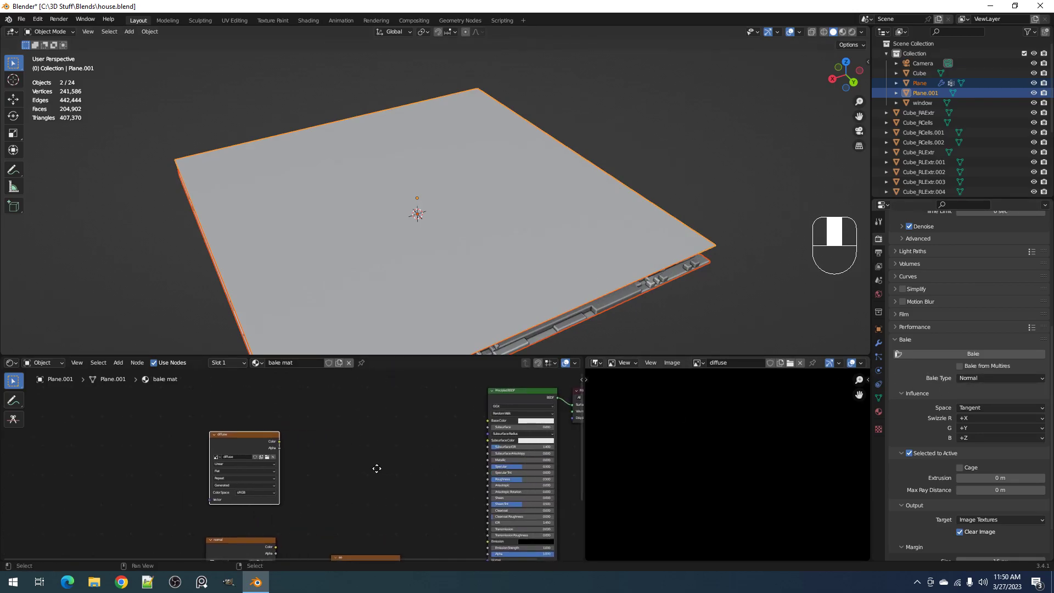
click(1015, 376)
key(shift+a)
mouse_move(92, 456)
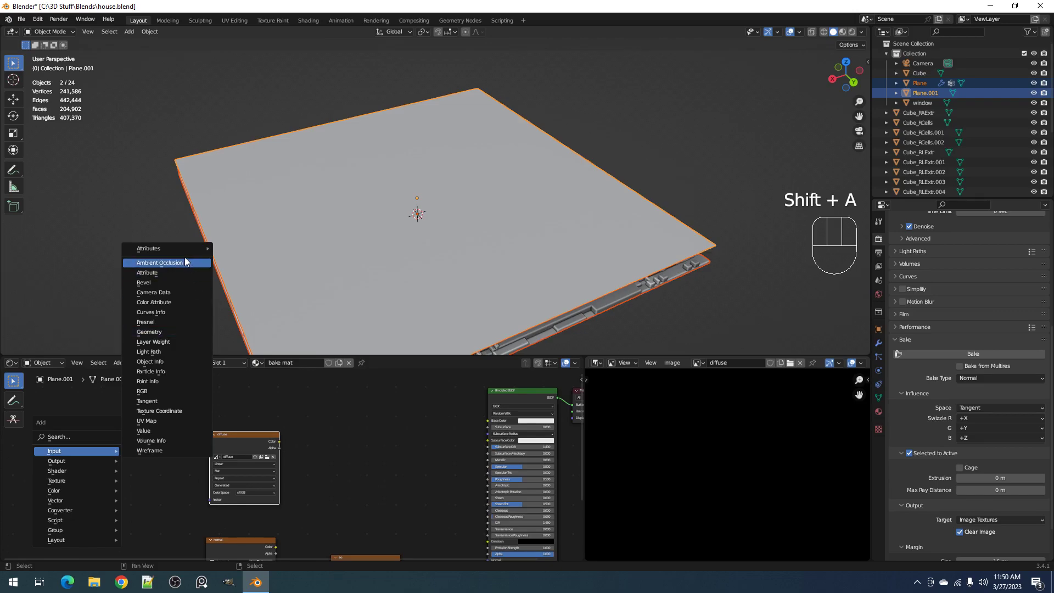
mouse_move(183, 250)
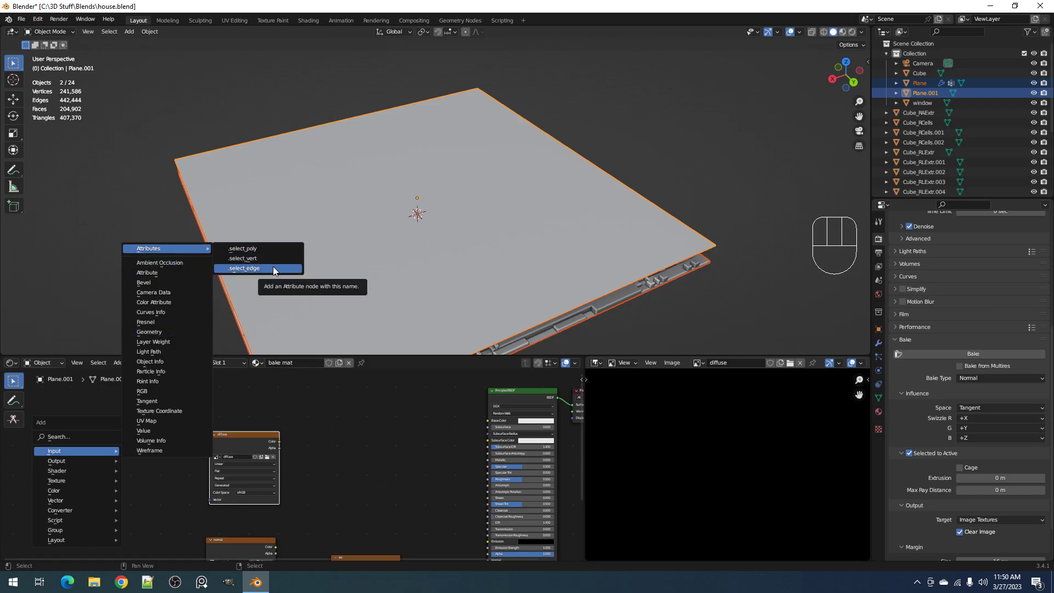
Select the detailed panel beneath the bake plane, give it a new material and delete that material's Principled BSDF node
right_click(684, 273)
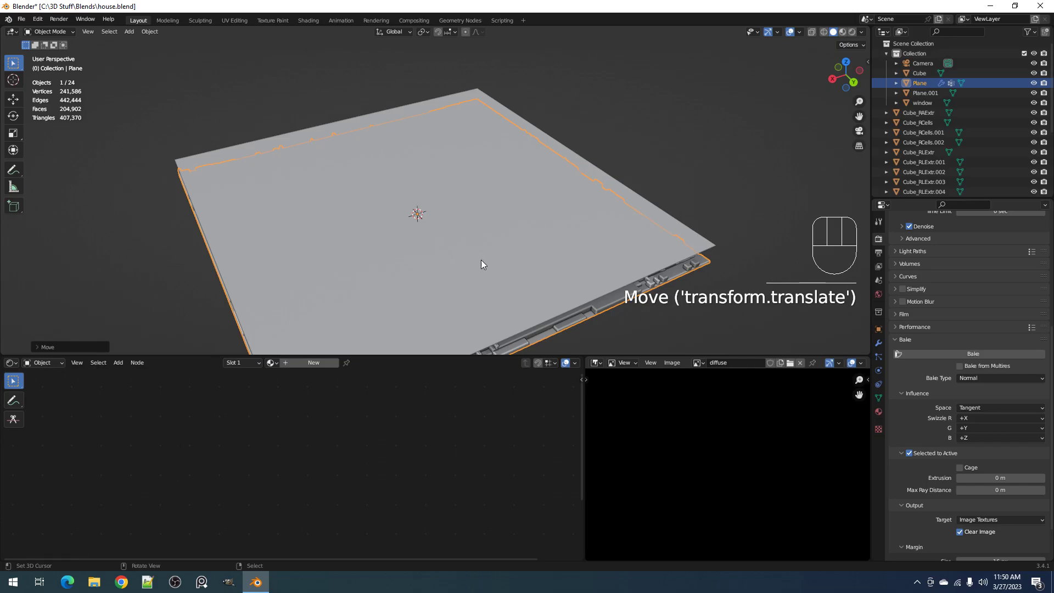
middle_drag(594, 277, 485, 333)
click(324, 362)
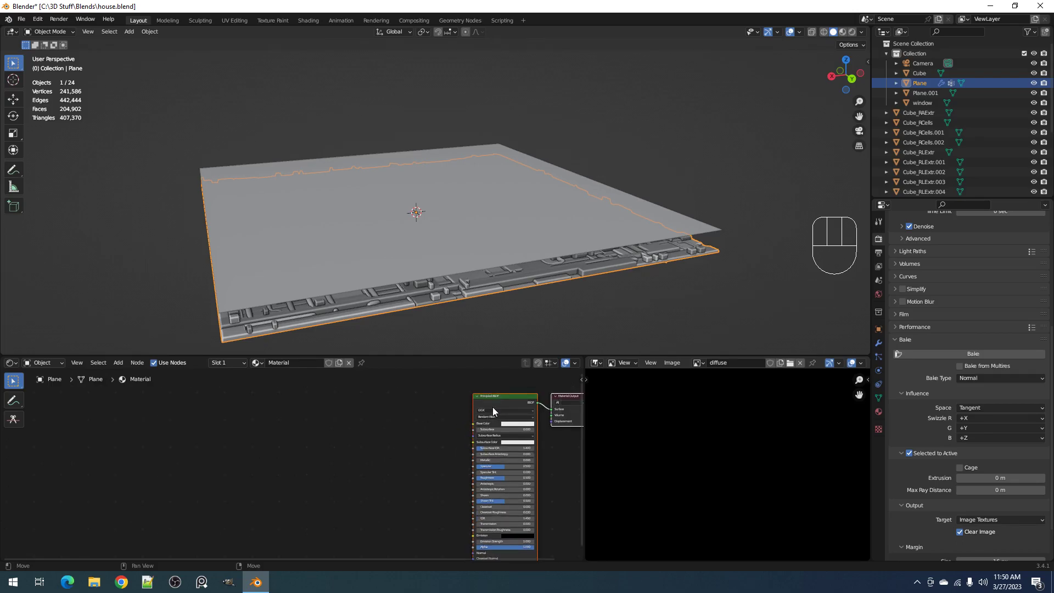
middle_drag(424, 414, 376, 436)
click(376, 436)
key(x)
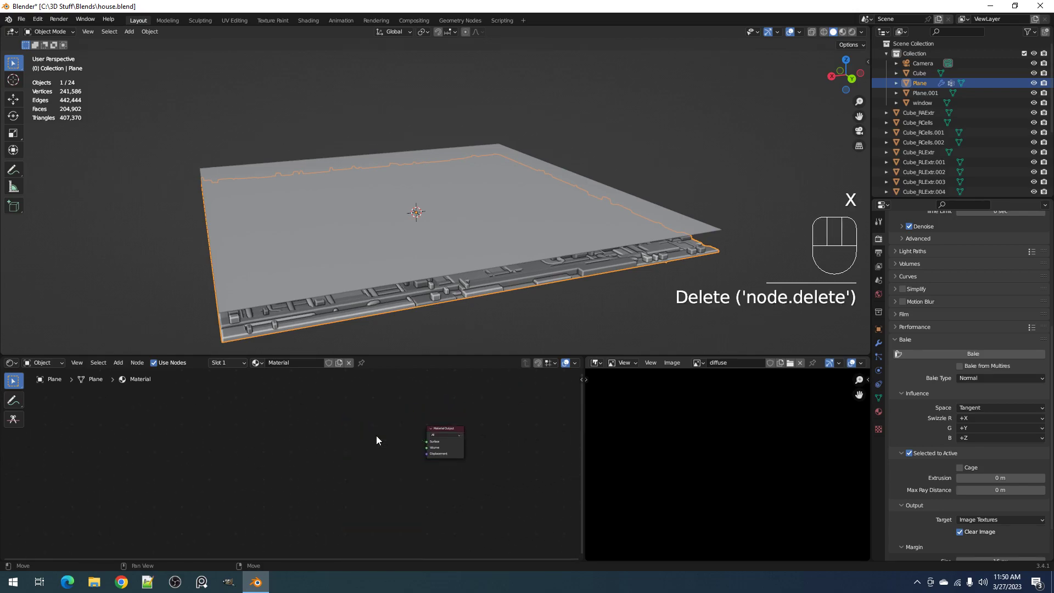
Add an Emission shader node beside the Material Output in the panel's material
key(shift+a)
mouse_move(344, 470)
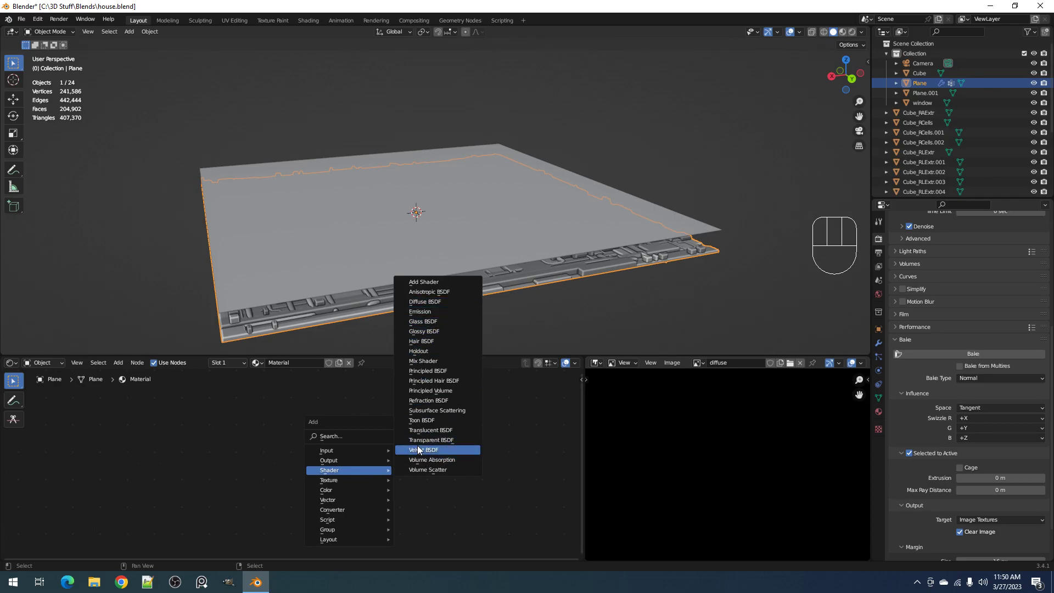
key(e)
click(374, 438)
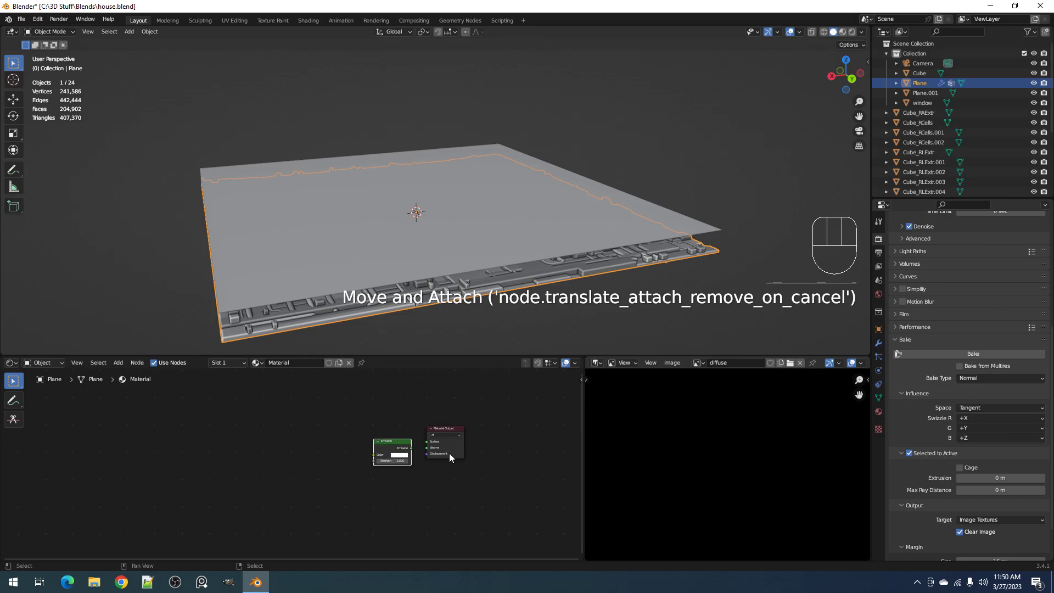
scroll(449, 453, up, 3)
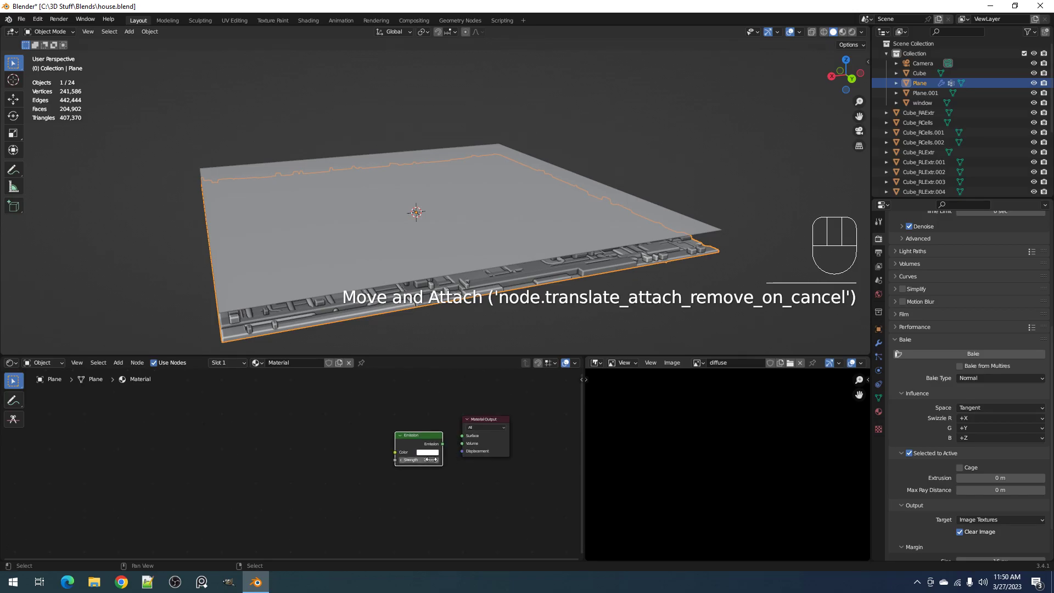
scroll(518, 437, up, 2)
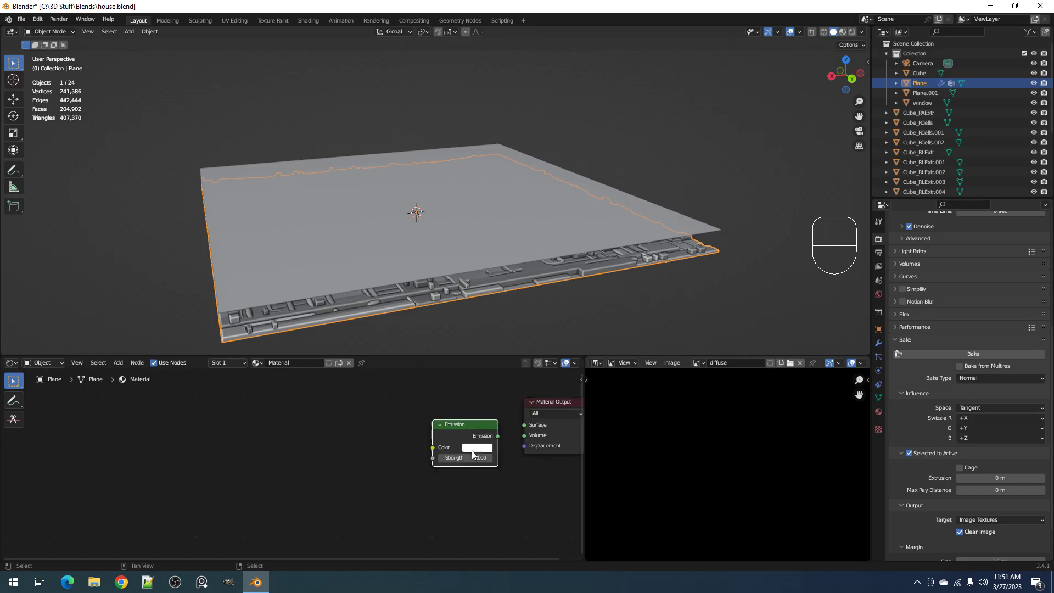
Connect the Emission node to the Surface input of the Material Output
middle_drag(541, 427, 507, 444)
scroll(505, 444, up, 1)
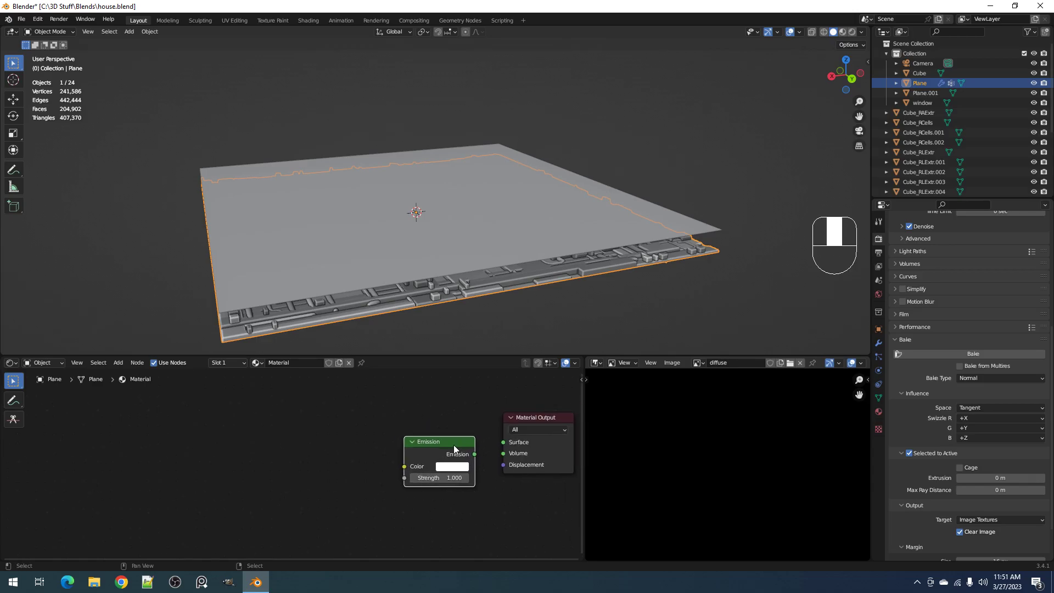
shift+click(453, 444)
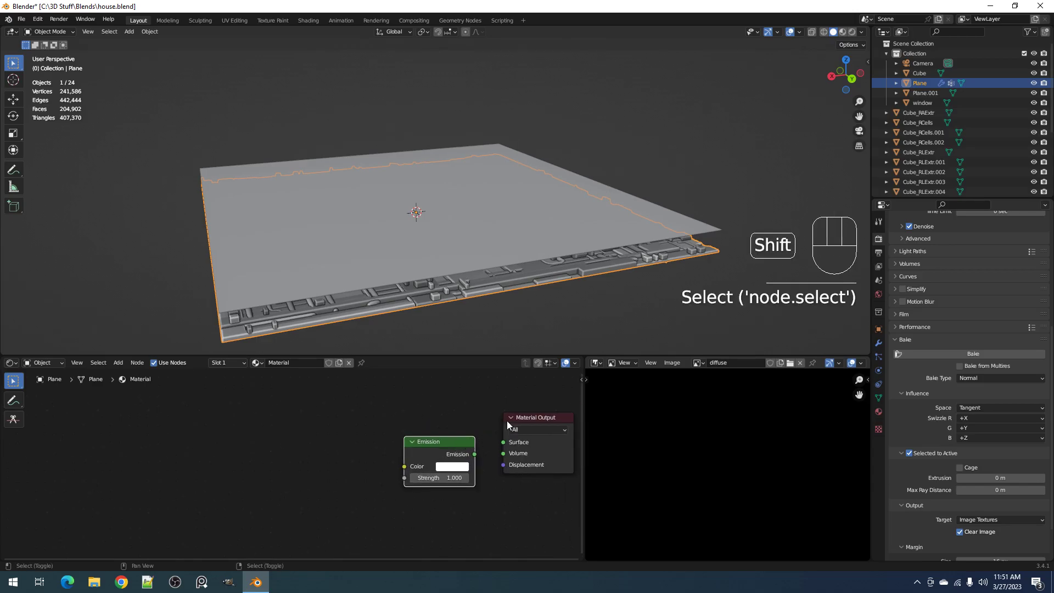
shift+click(507, 420)
click(507, 418)
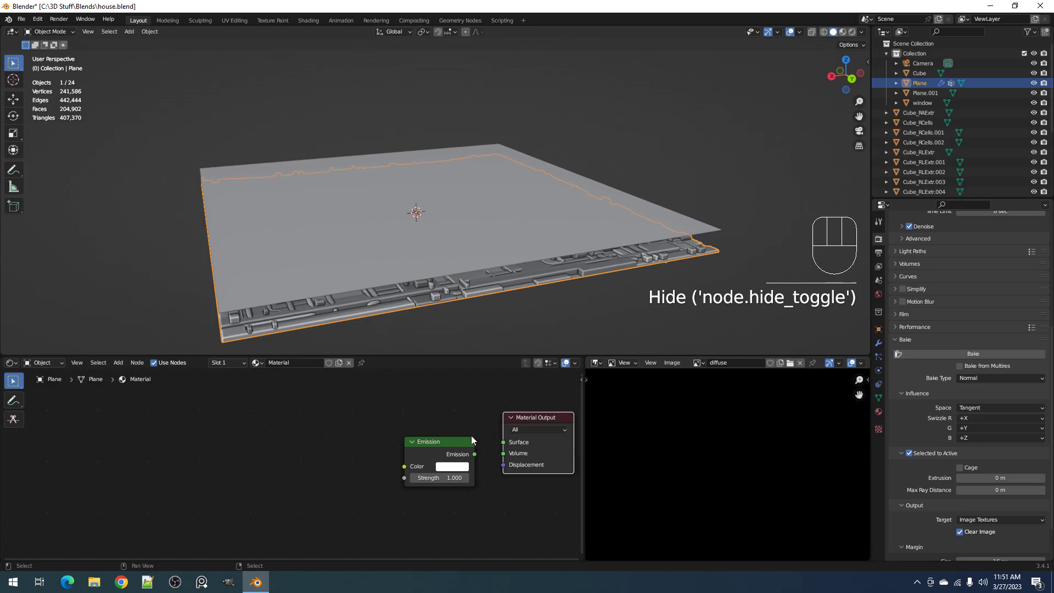
shift+click(473, 437)
shift+click(518, 422)
key(f)
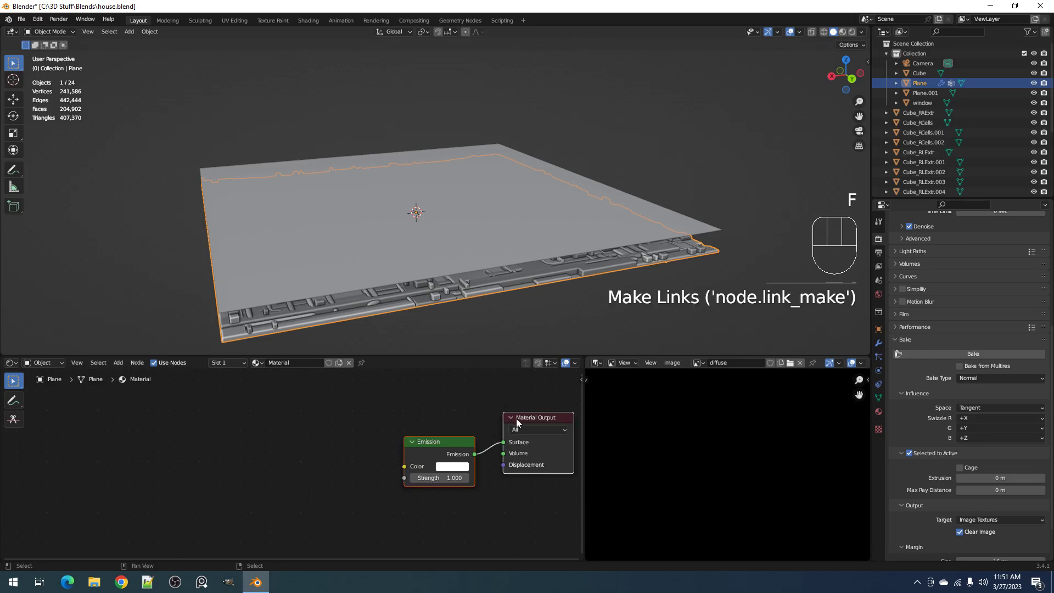
Add an Attribute node for Vertex Color and connect its Color output to the Emission node's Color input
key(alt+a)
click(326, 443)
key(shift+a)
mouse_move(265, 423)
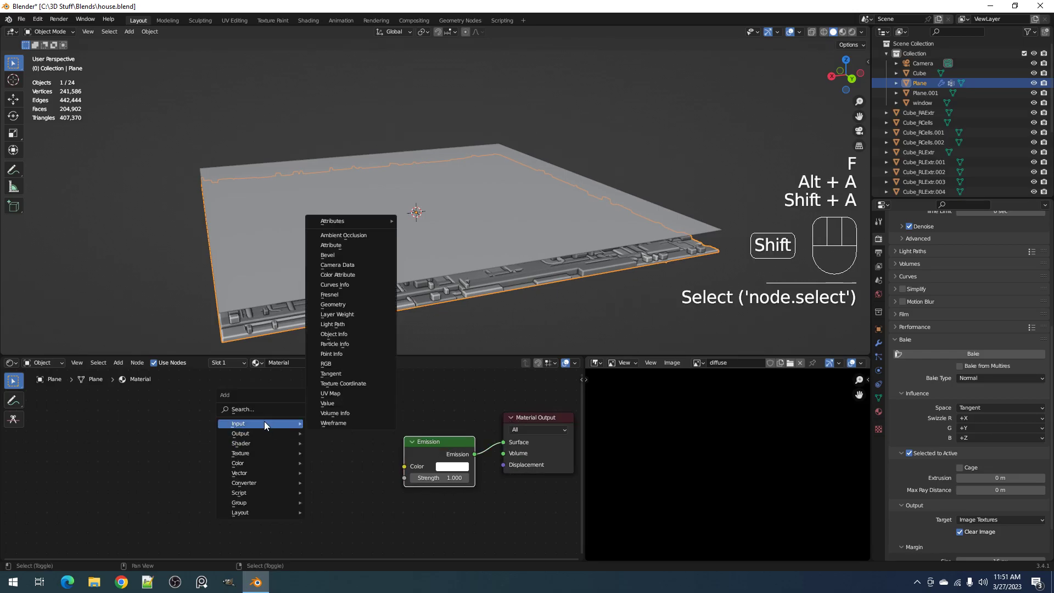
mouse_move(354, 218)
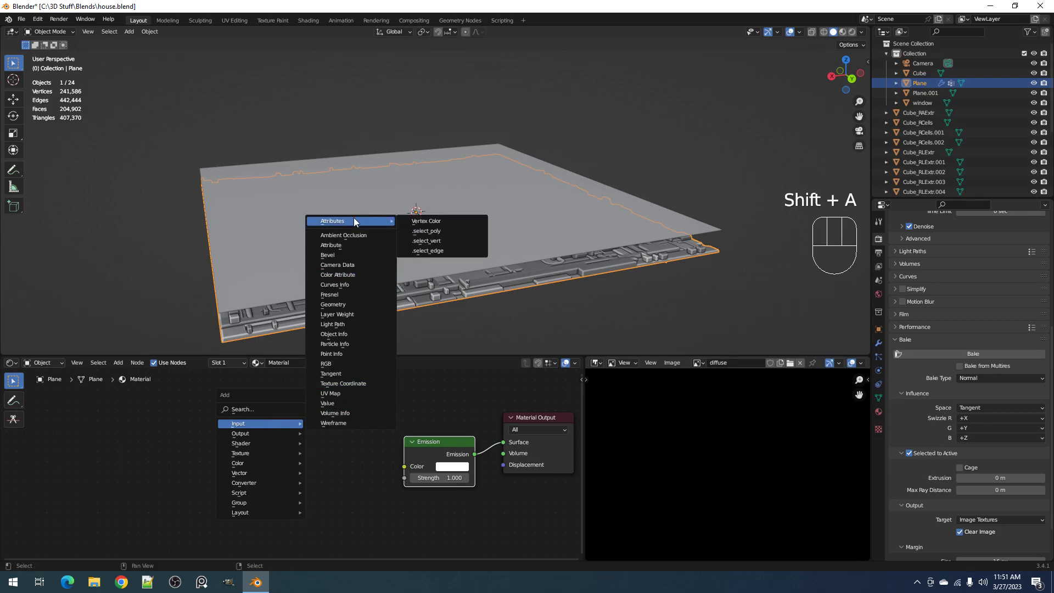
click(417, 221)
click(216, 446)
drag(307, 456, 404, 467)
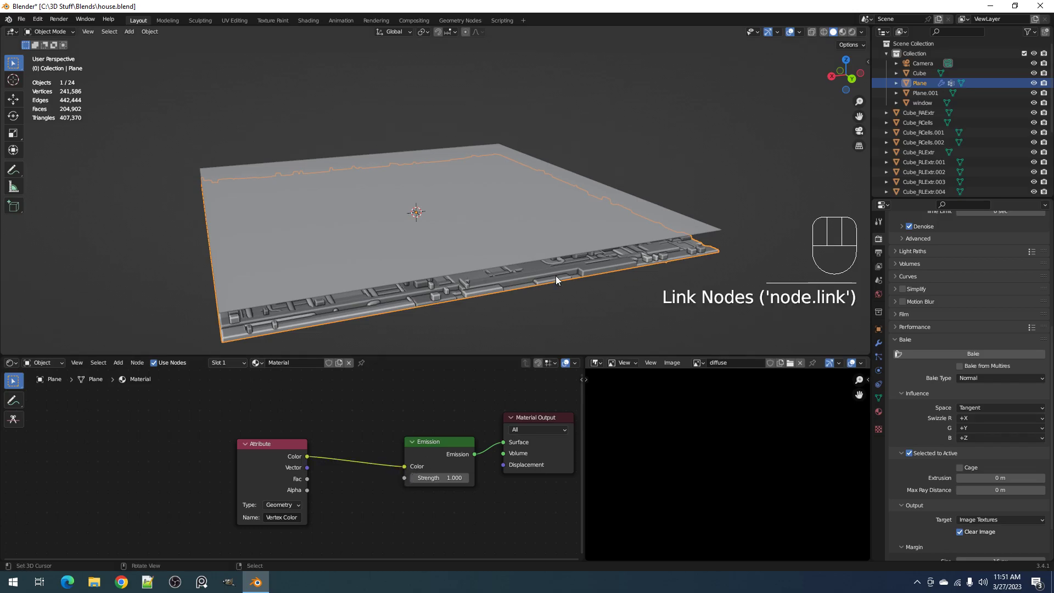
Switch the viewport to rendered shading and hide the bake plane to inspect the panel's vertex colors
key(z)
click(618, 237)
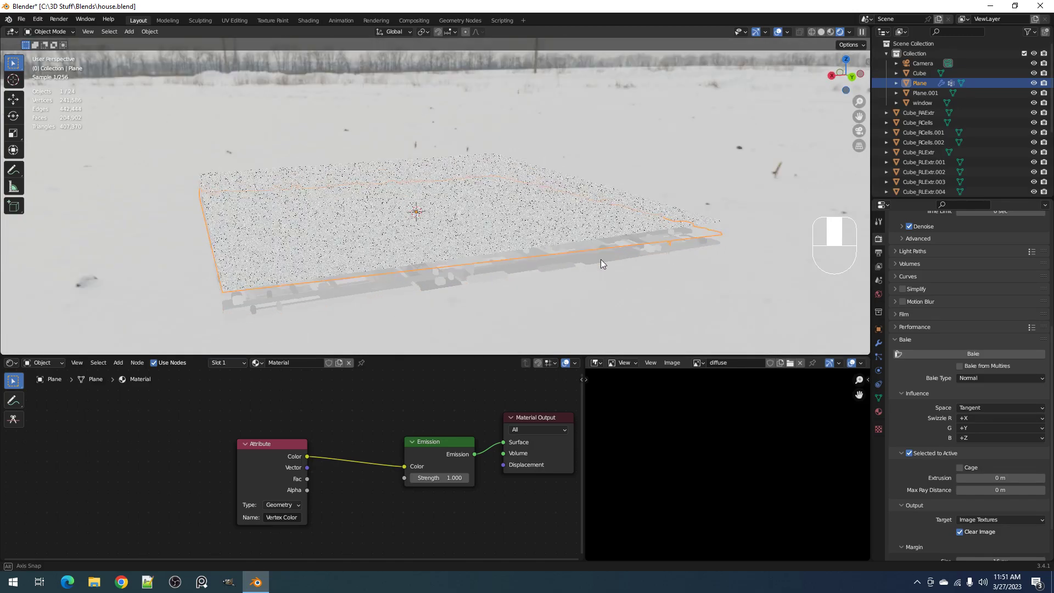
middle_drag(601, 259, 574, 235)
click(558, 236)
key(h)
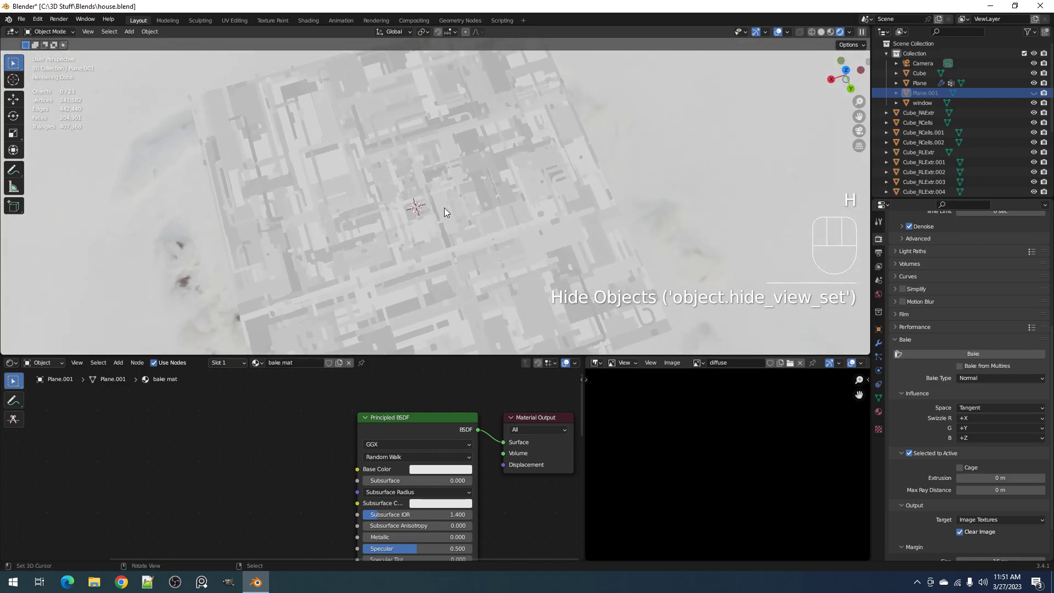
scroll(444, 208, up, 3)
scroll(443, 208, down, 4)
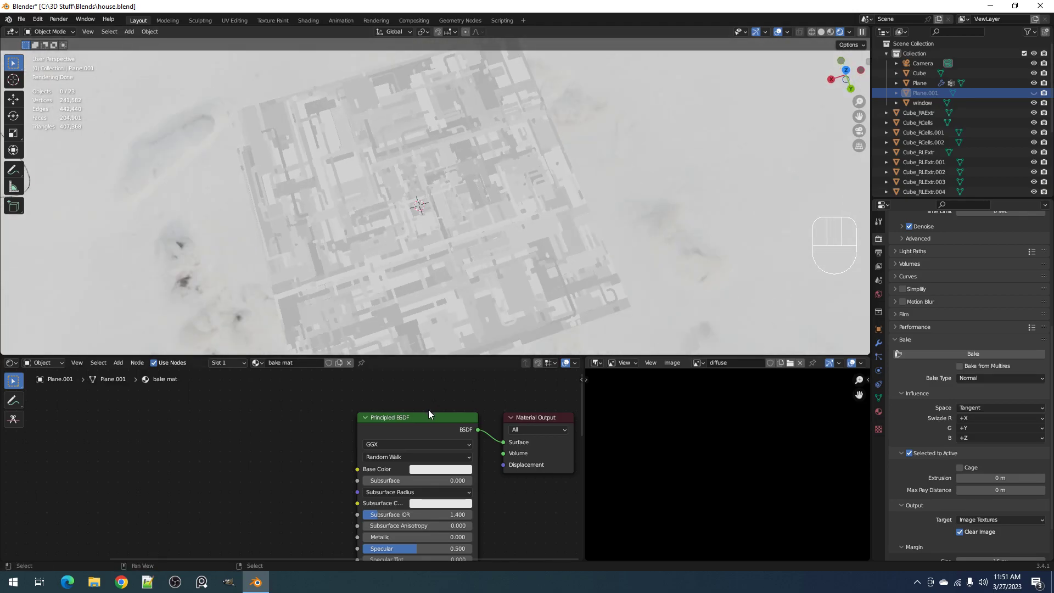
Select the panel, return to solid shading and insert a ColorRamp node between the Attribute and Emission nodes
click(481, 289)
key(shift+a)
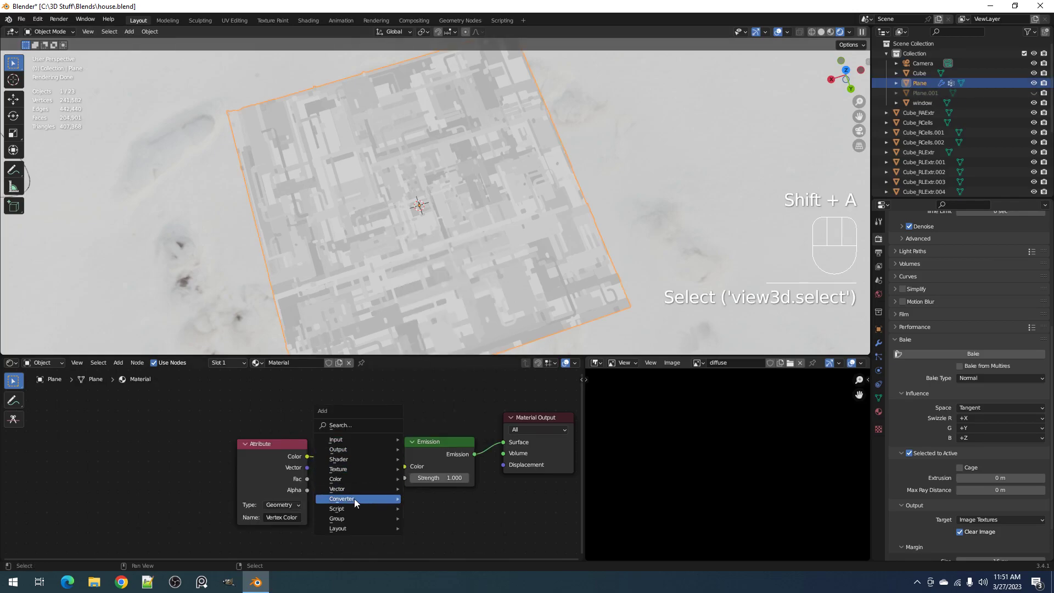
key(z)
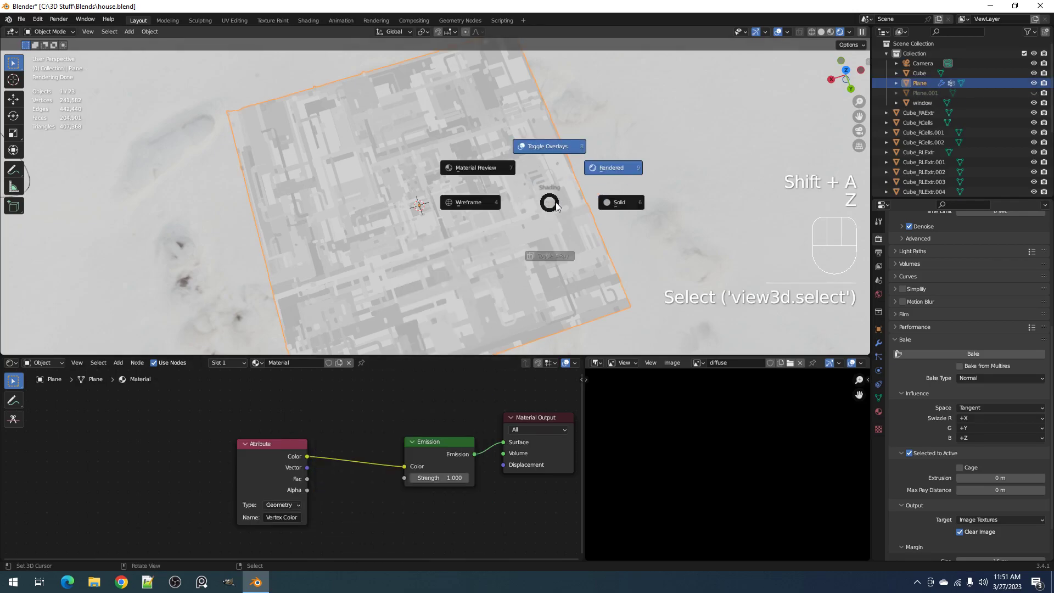
click(555, 204)
key(shift+a)
mouse_move(378, 432)
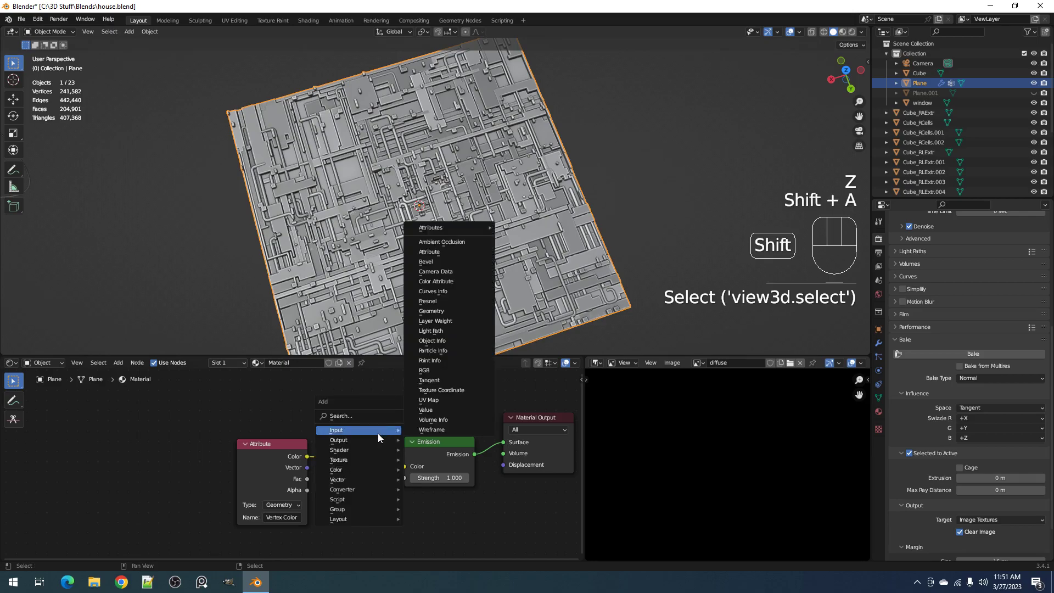
mouse_move(371, 489)
click(431, 371)
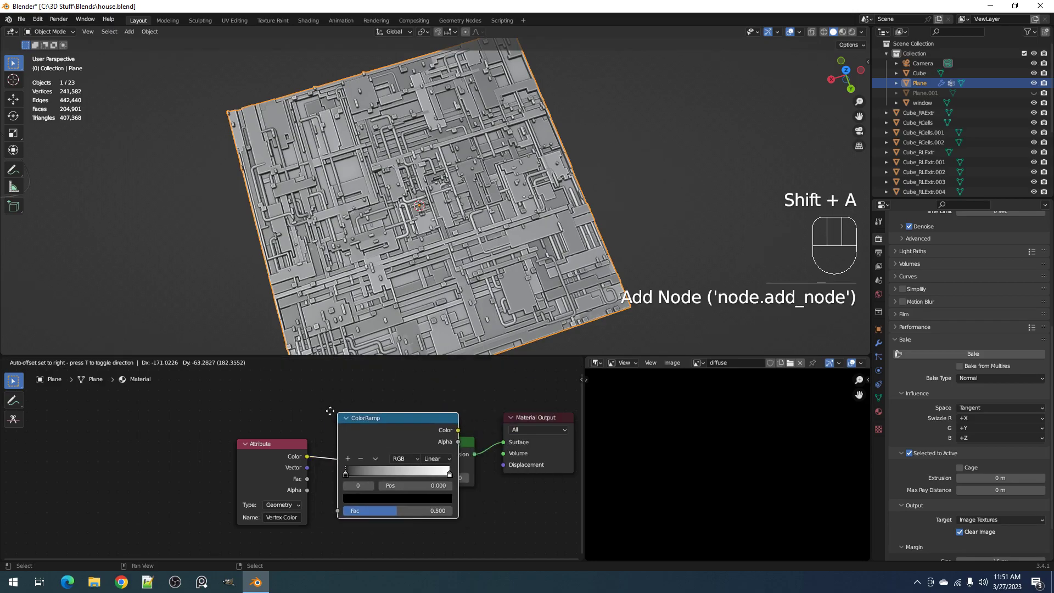
click(337, 406)
In rendered shading, move the ColorRamp's black stop to position 0.251 and darken its white stop to a light grey
key(z)
click(557, 229)
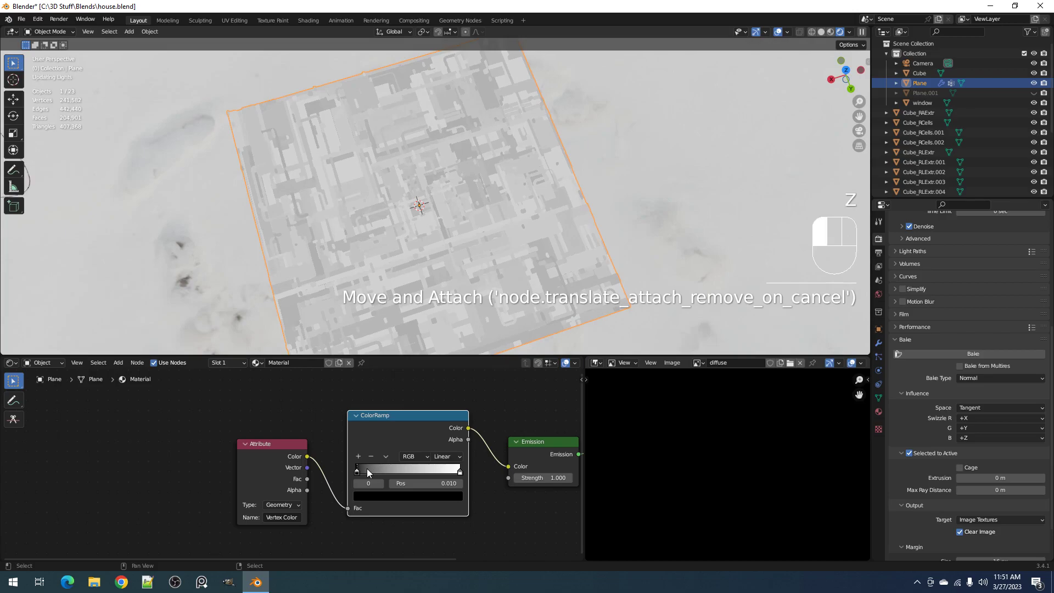
mouse_move(366, 469)
mouse_down()
mouse_move(396, 470)
mouse_move(385, 468)
mouse_up()
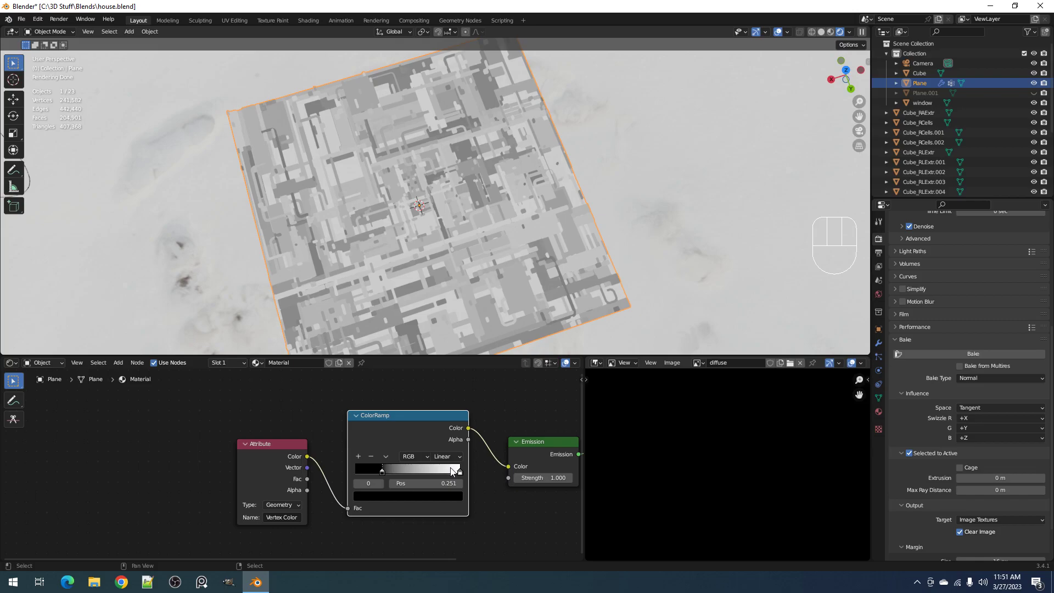
click(460, 471)
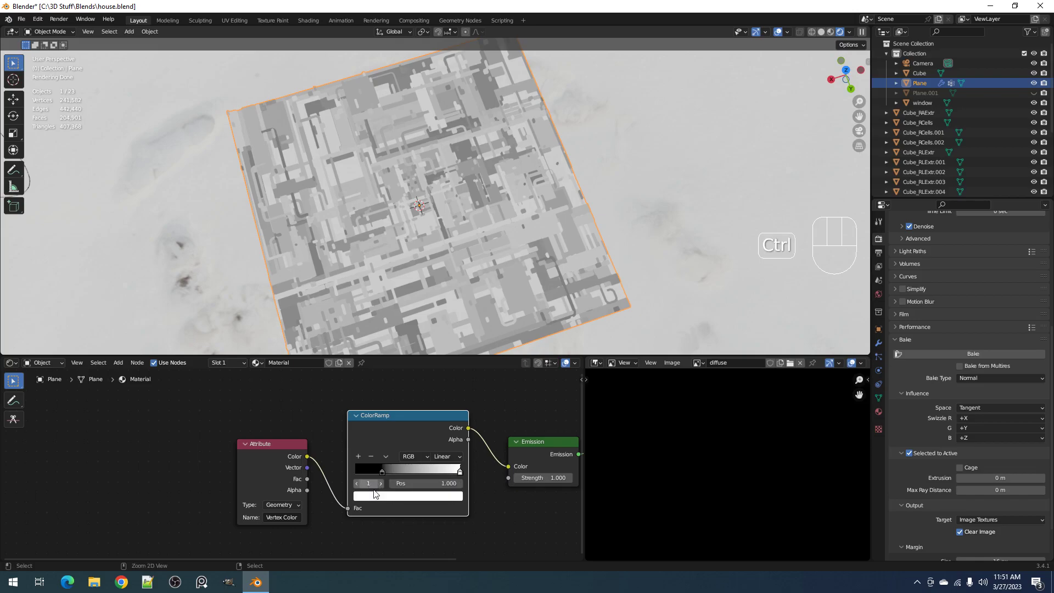
click(397, 495)
drag(439, 369, 441, 354)
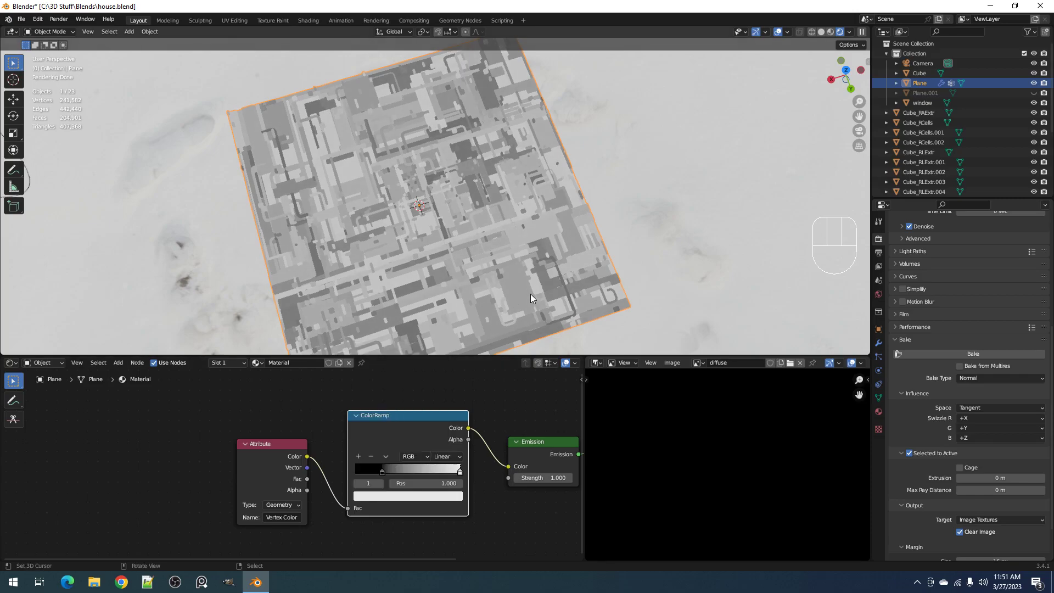
Return the viewport to solid shading and unhide the bake plane above the panel
key(z)
click(585, 284)
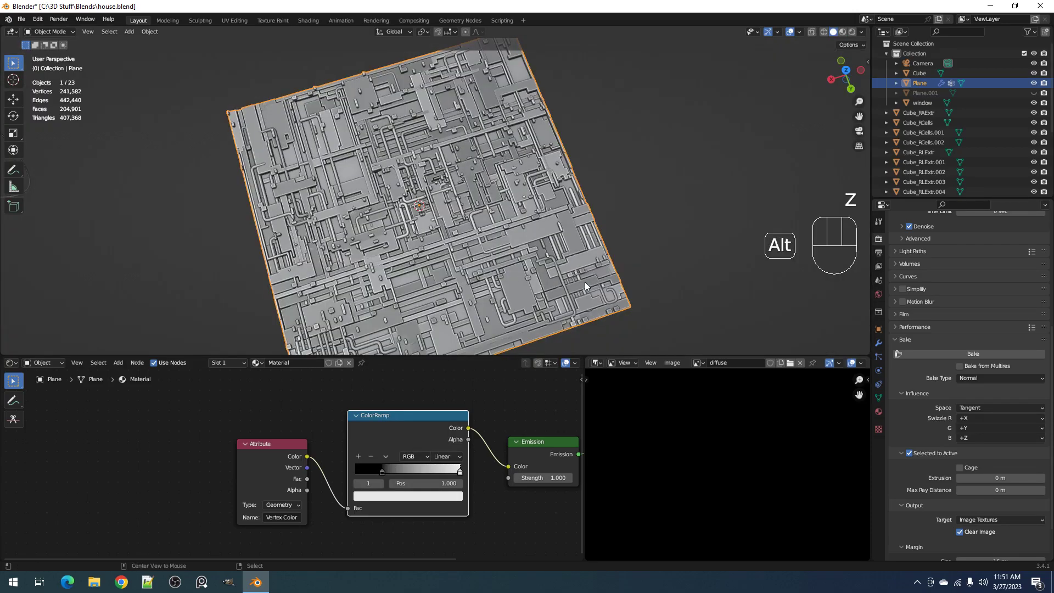
key(alt+h)
middle_drag(578, 282, 572, 213)
Save the file and select the detailed panel together with the bake plane, with the bake plane as the active object
key(alt+a)
click(615, 246)
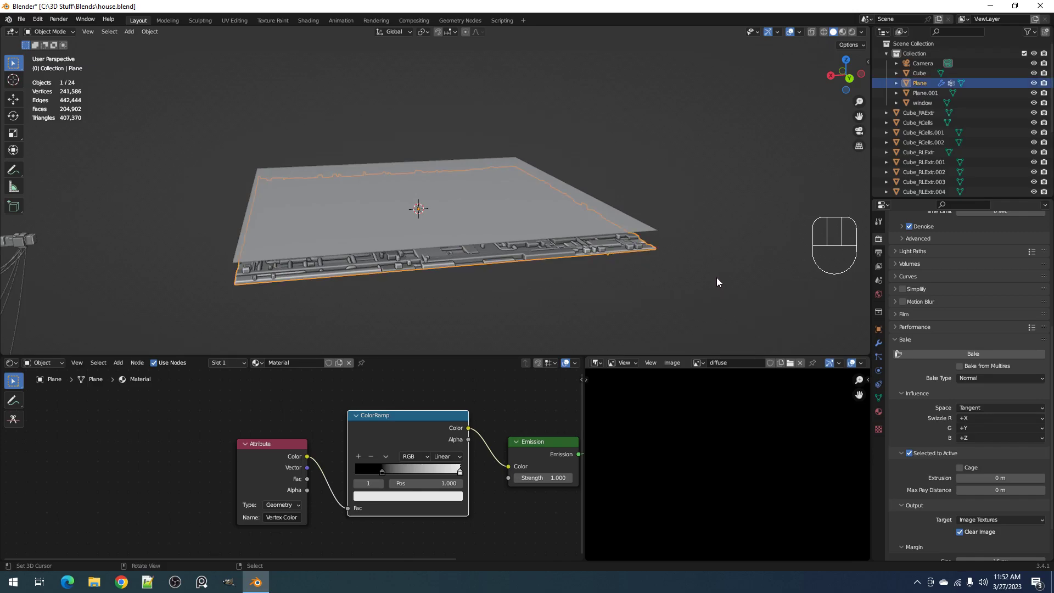
key(ctrl+s)
shift+click(619, 228)
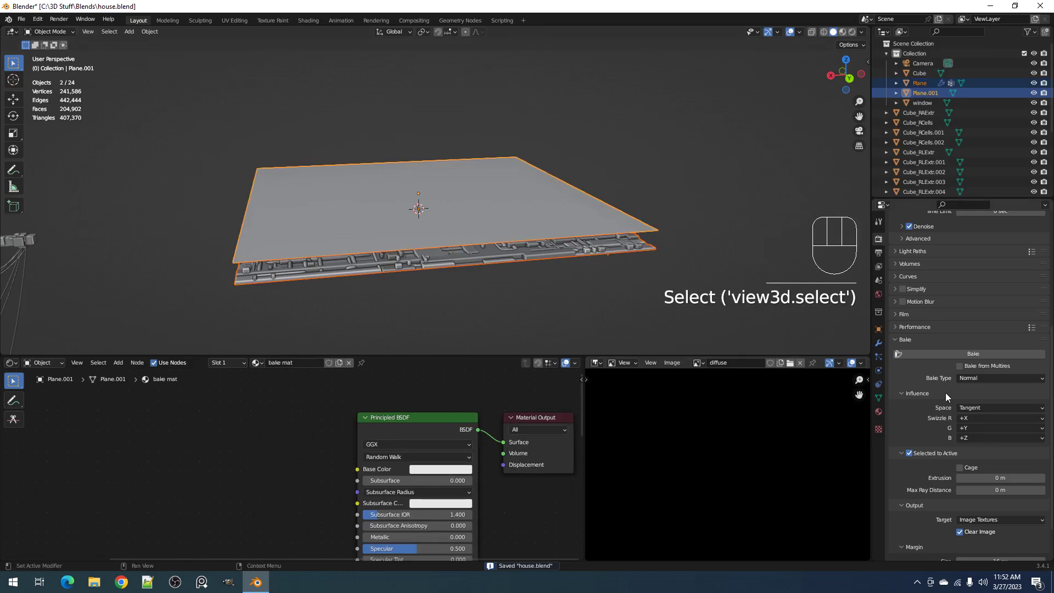
Set the bake type to Emit and bake the panel's vertex colors into the diffuse image
scroll(318, 435, down, 1)
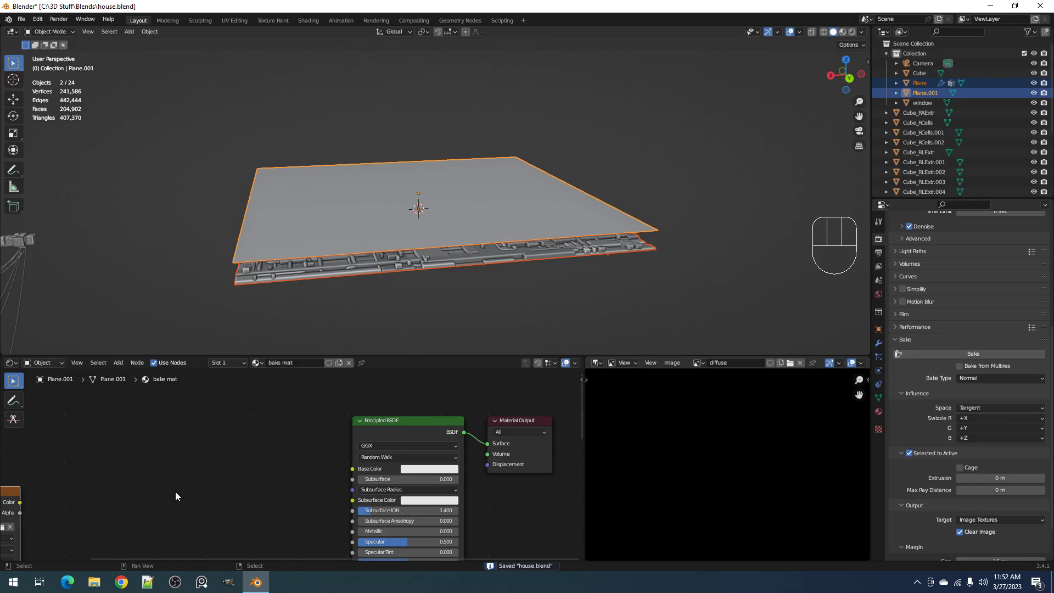
scroll(176, 492, down, 1)
scroll(175, 490, down, 5)
middle_drag(175, 489, 344, 444)
scroll(239, 455, up, 1)
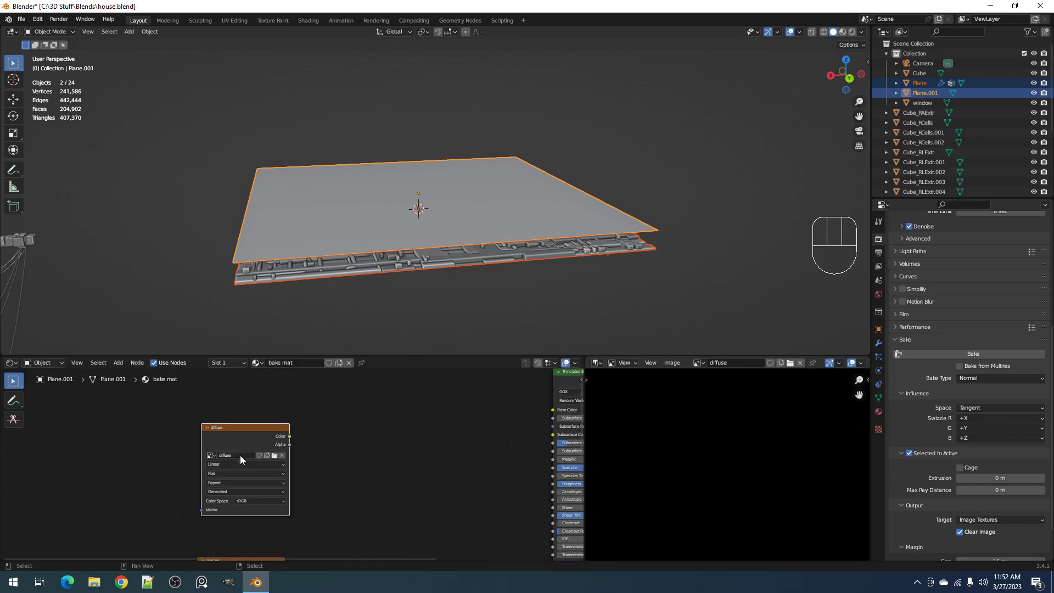
click(981, 379)
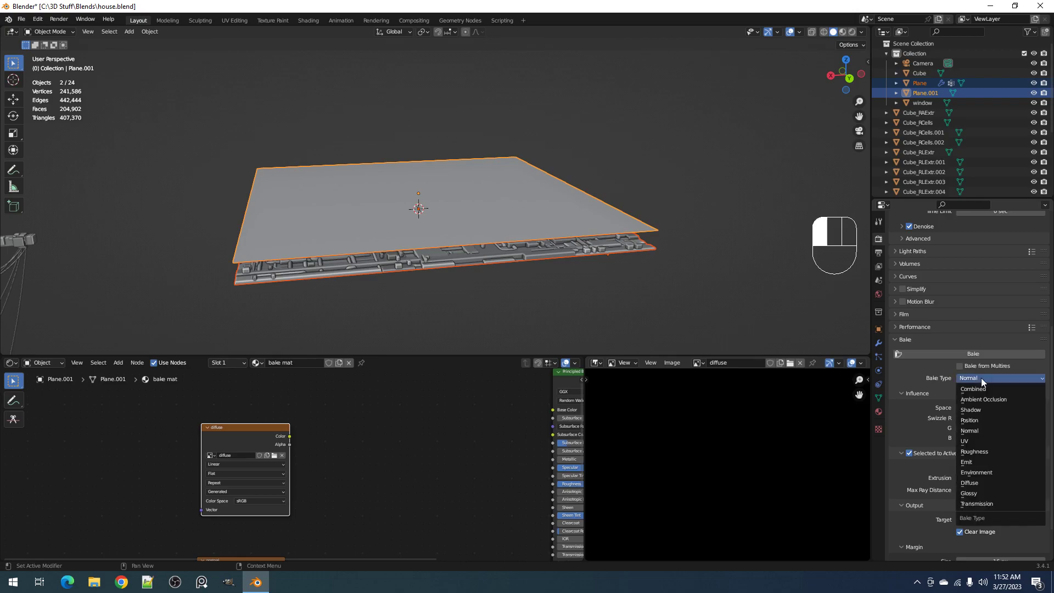
click(974, 462)
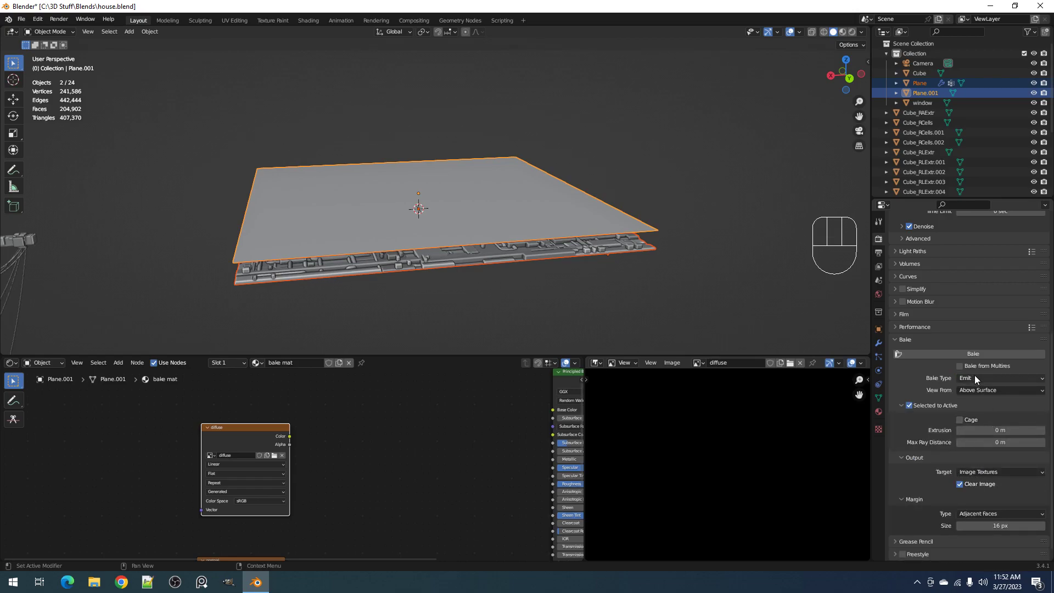
click(968, 354)
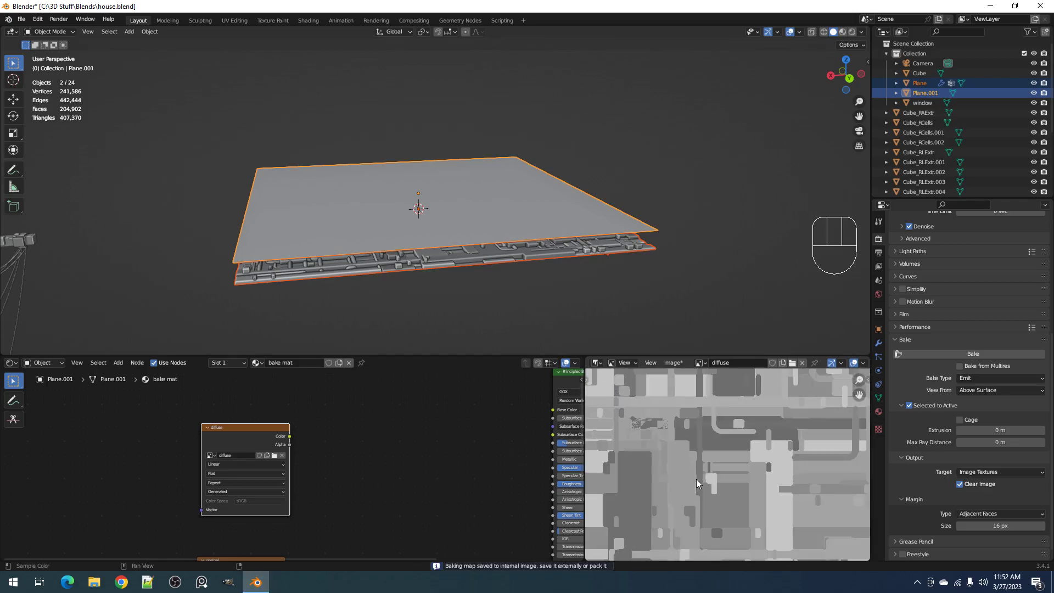
Maximize the baked diffuse image and start saving it in the Renders folder under the name diff_map_test
key(ctrl+space)
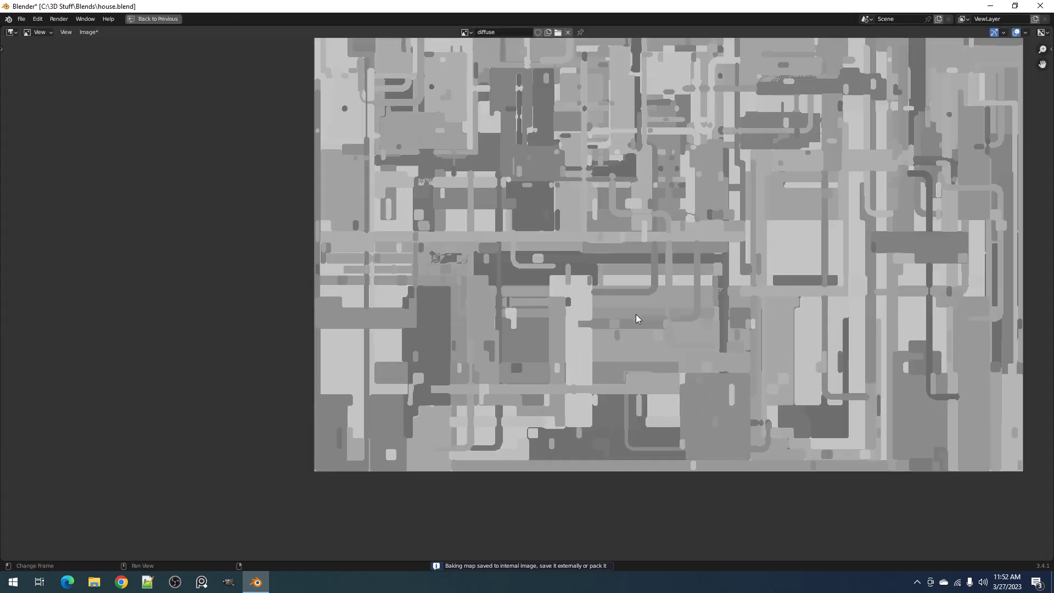
middle_drag(739, 44, 607, 256)
scroll(628, 321, down, 1)
scroll(628, 322, down, 1)
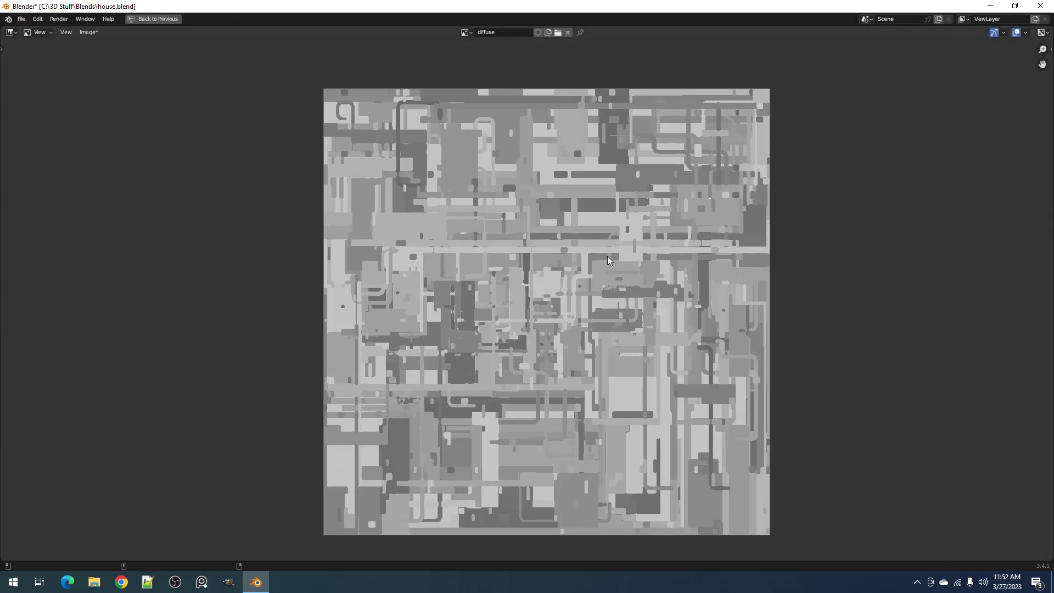
key(shift+alt+s)
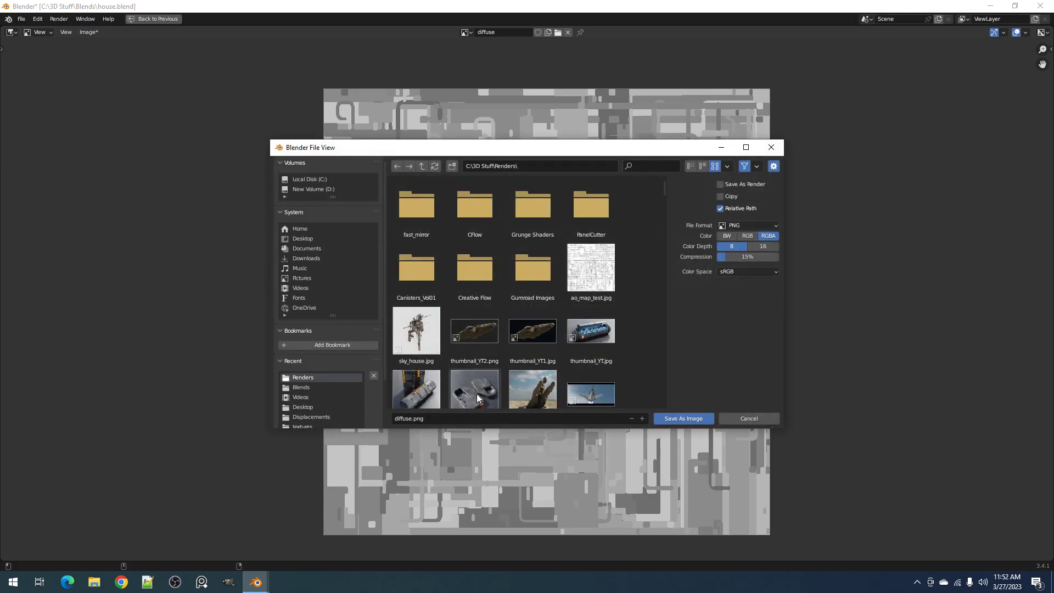
scroll(511, 369, down, 2)
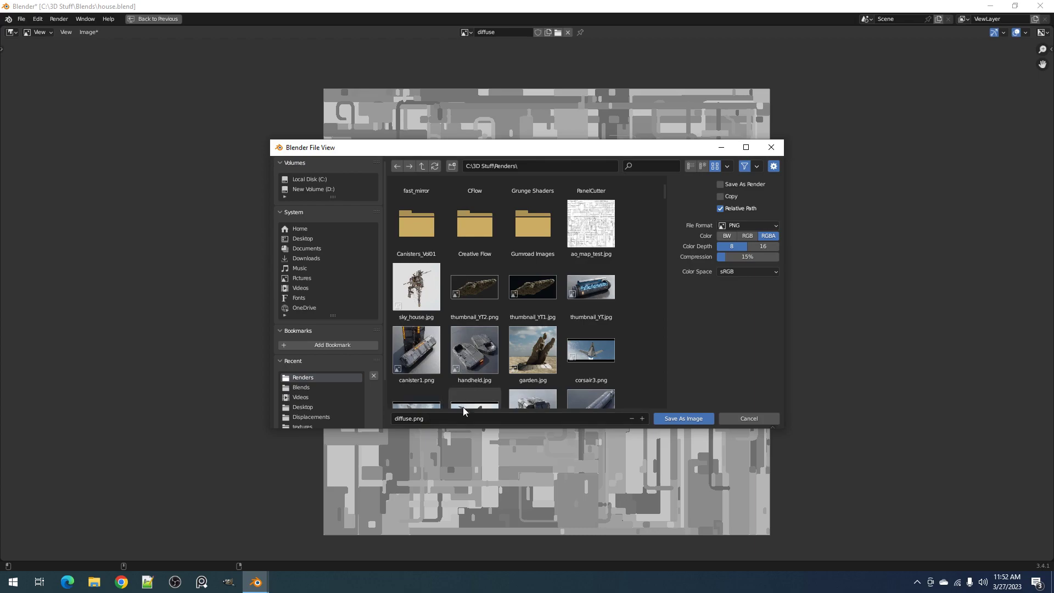
click(441, 417)
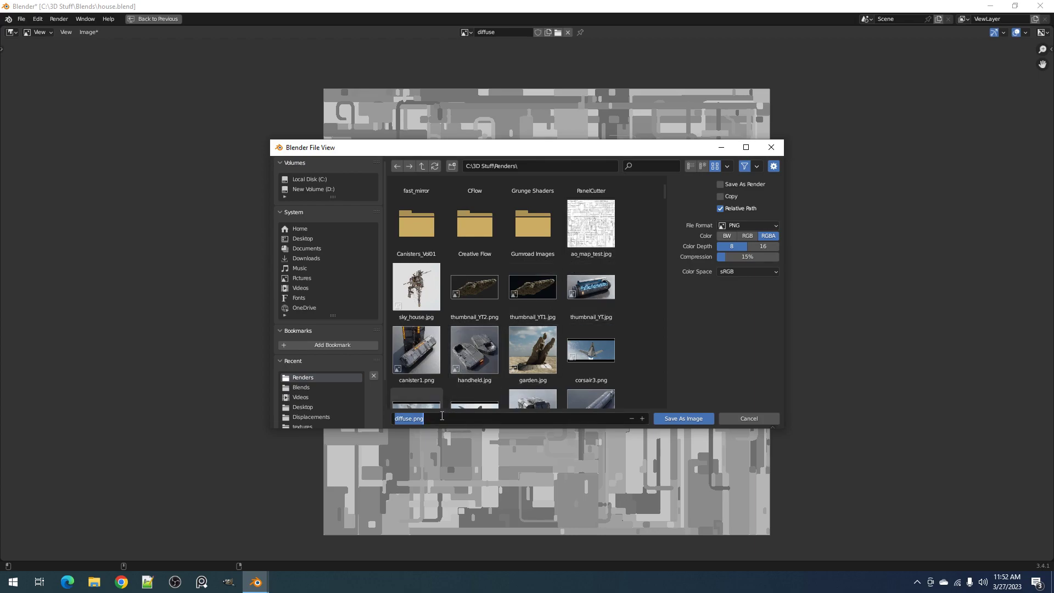
text(diff_mat)
text(_test)
key(Return)
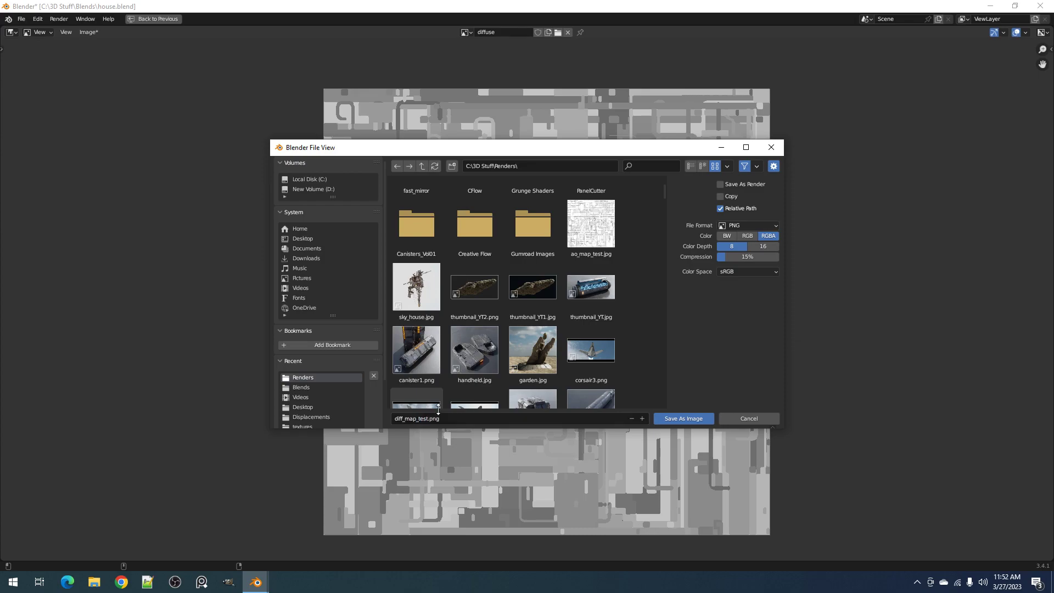
Set the diffuse image's output to JPEG at 100% quality, save it and restore the window layout
click(749, 228)
click(690, 279)
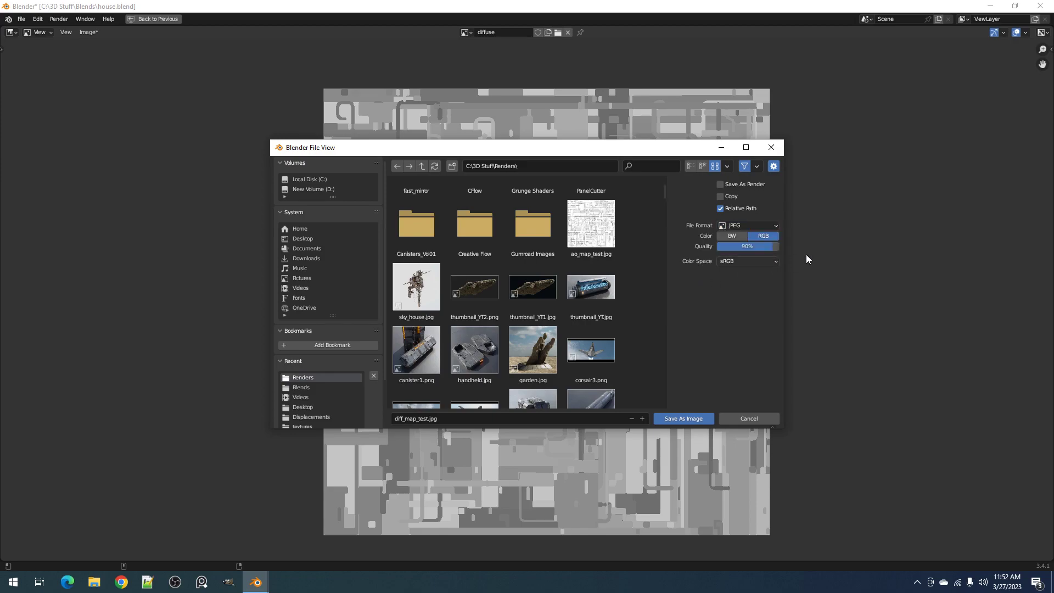
drag(774, 247, 791, 247)
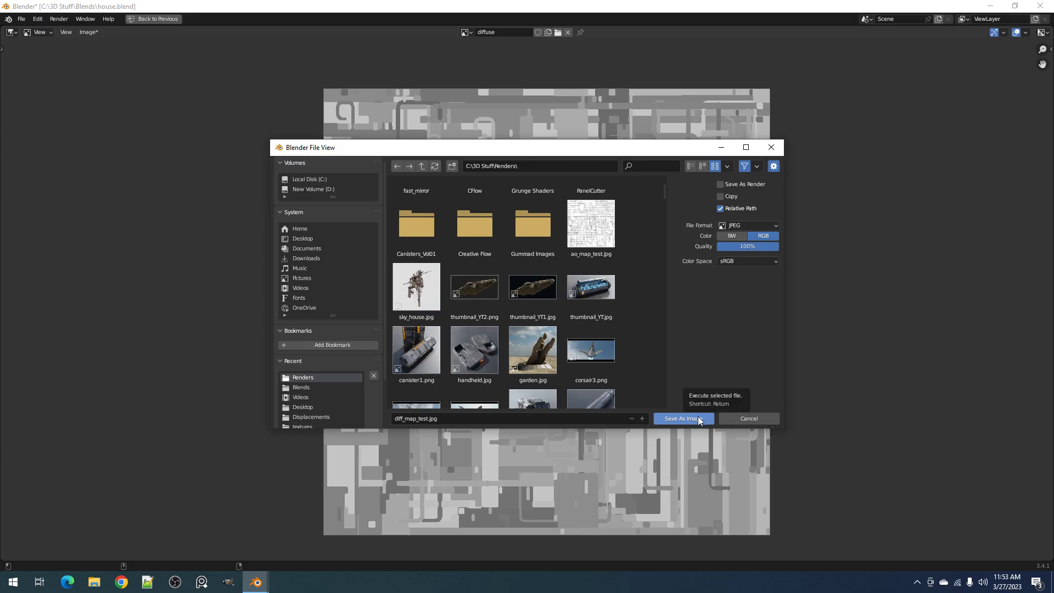
click(683, 418)
key(ctrl+space)
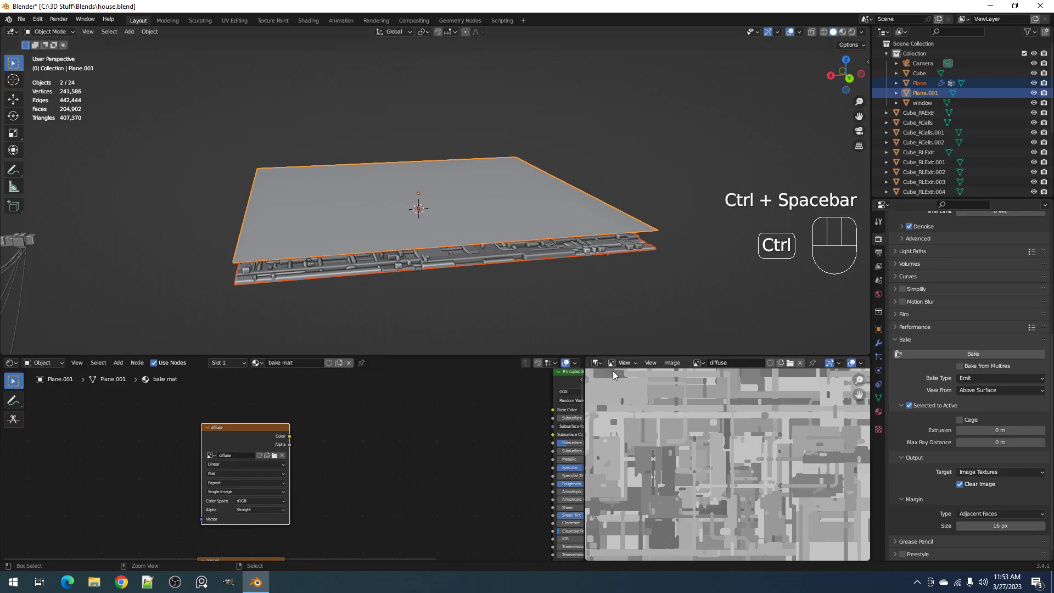
Show the normal image maximized and start saving it in the Renders folder under the name normal_map_test
click(698, 363)
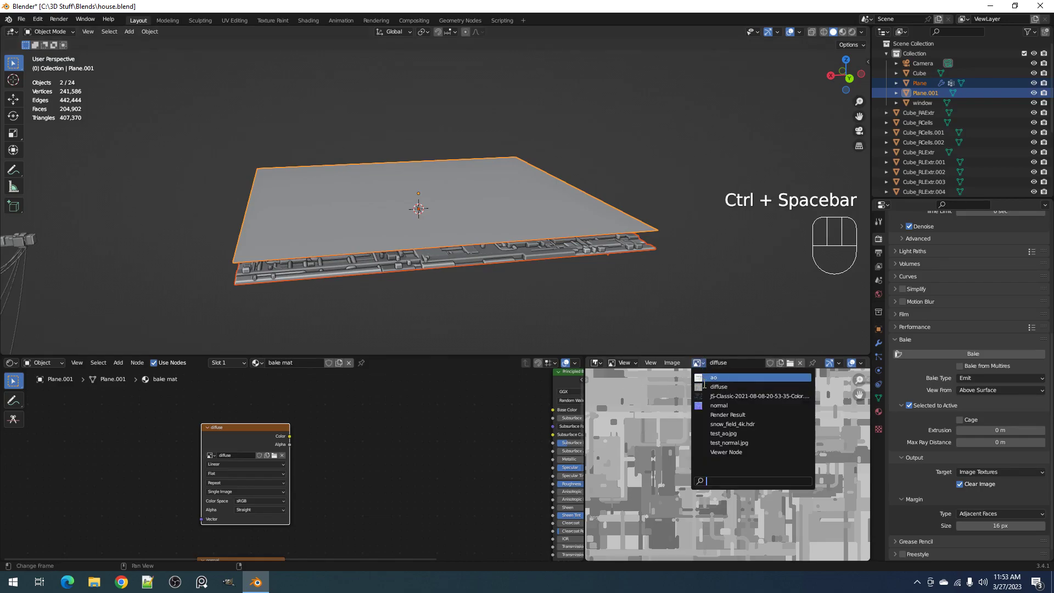
click(717, 406)
key(ctrl+space)
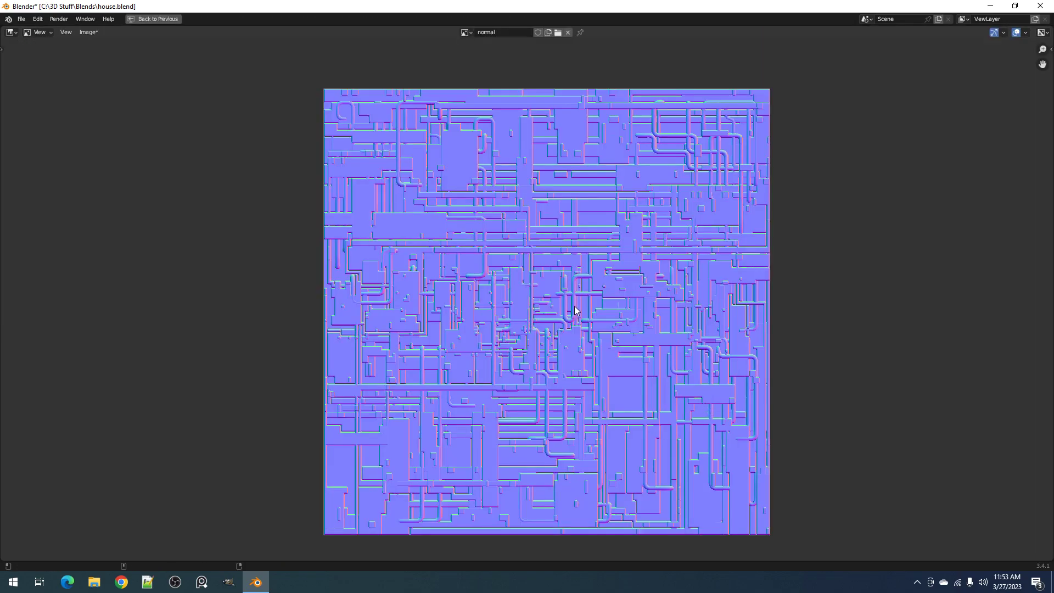
key(shift+alt+s)
click(410, 421)
text(norma)
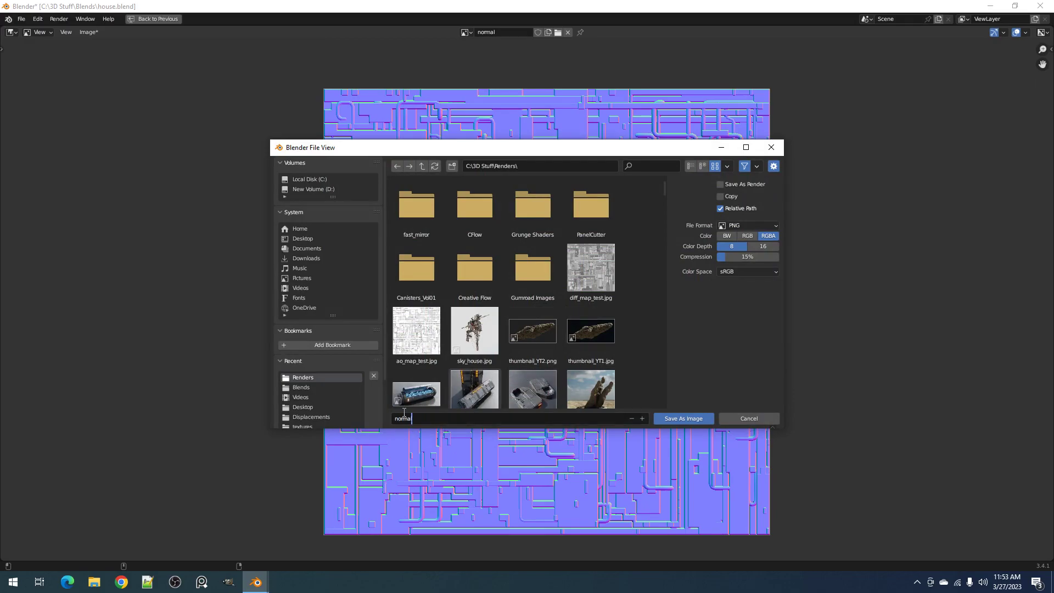
text(l_map_test)
key(Return)
Set the normal image's output to JPEG at 100% quality, save it and restore the window layout
click(727, 225)
click(676, 282)
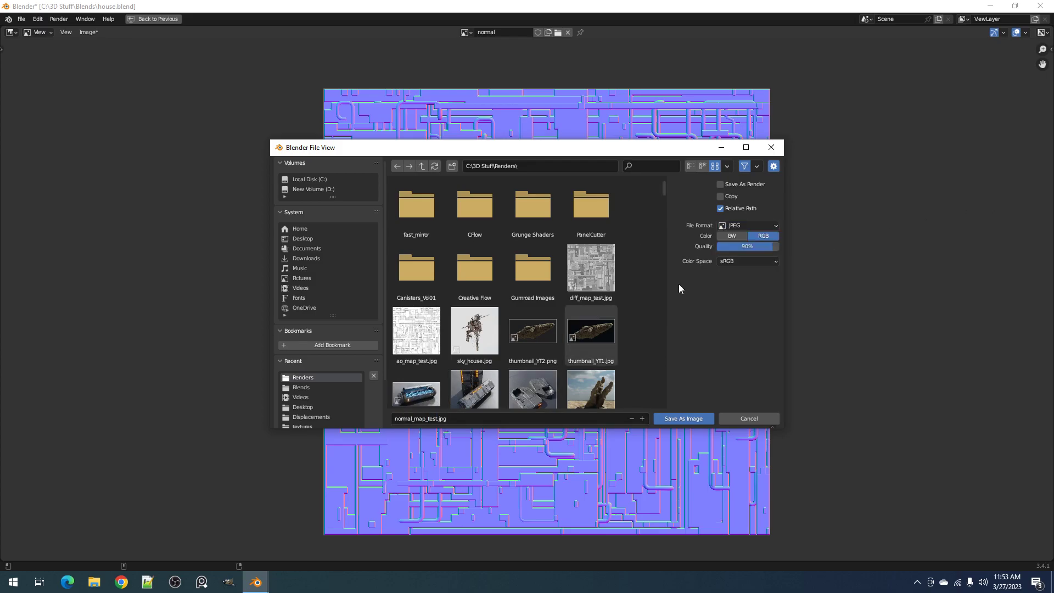
drag(773, 246, 779, 246)
click(726, 167)
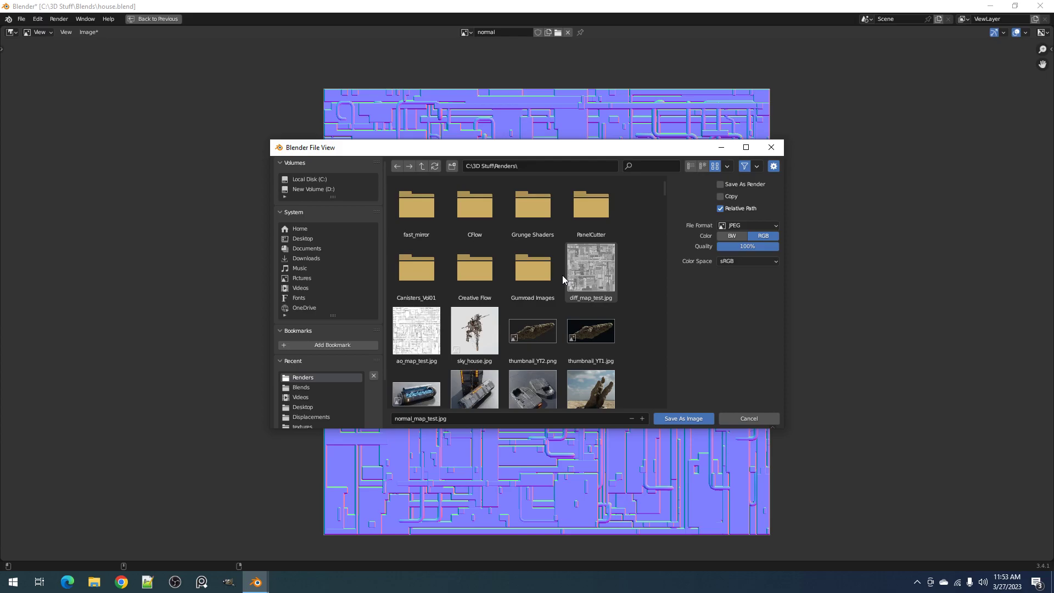
scroll(585, 308, down, 2)
scroll(587, 311, down, 20)
scroll(591, 303, up, 17)
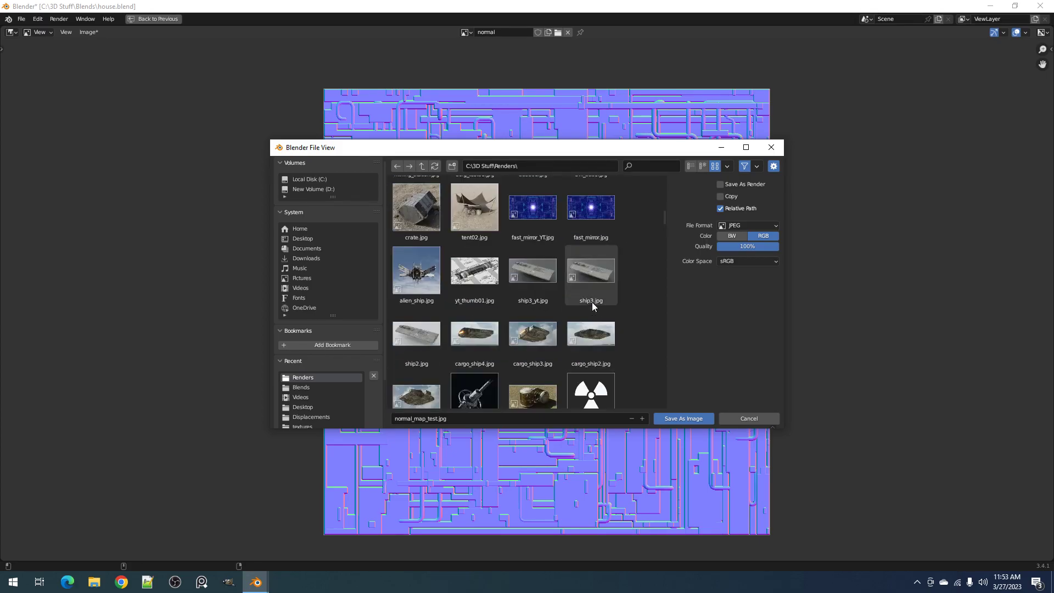
scroll(594, 302, up, 5)
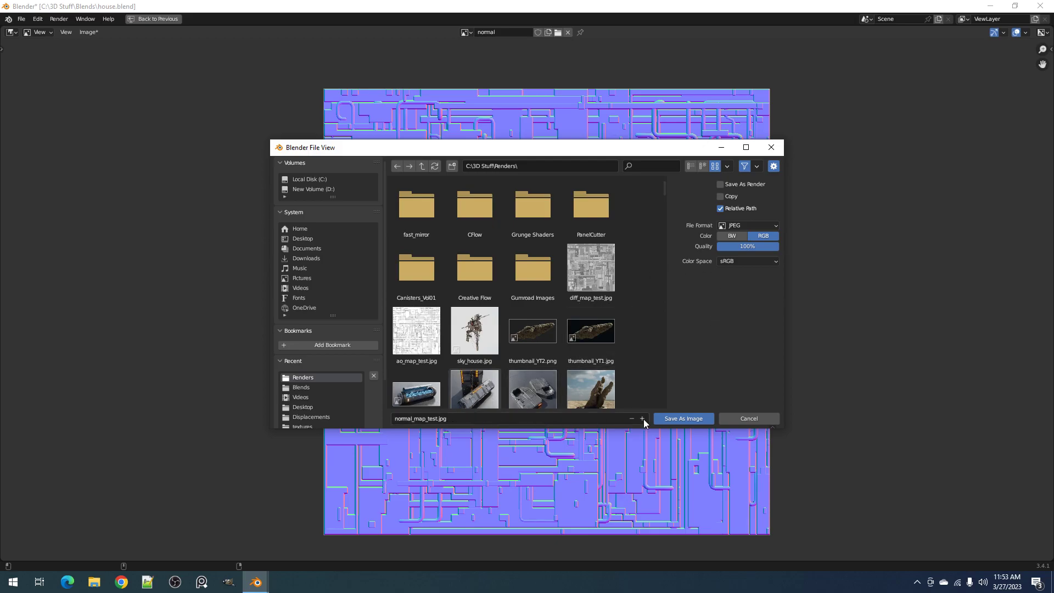
click(664, 420)
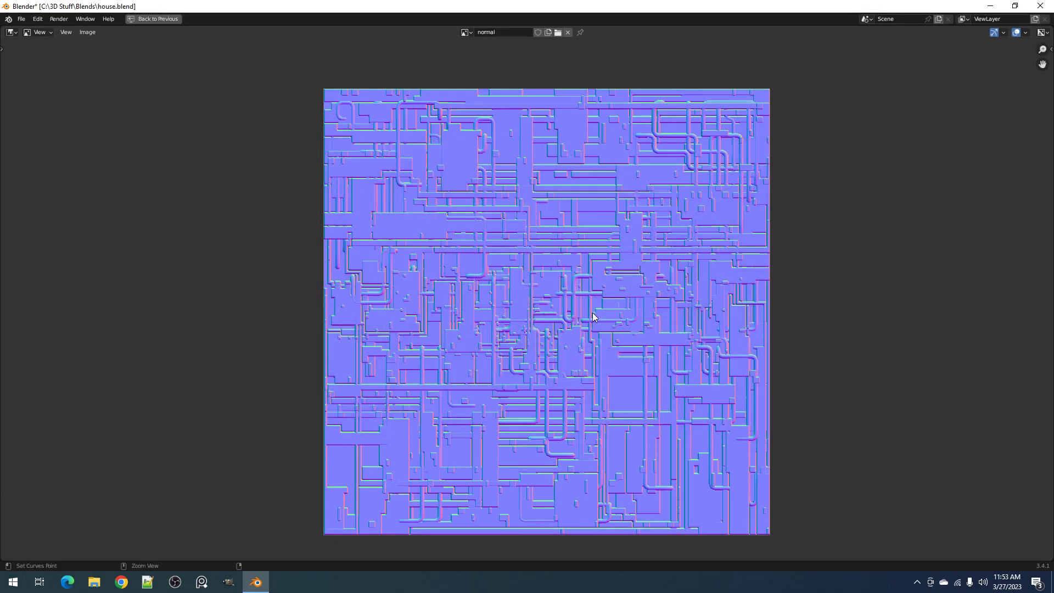
key(ctrl+space)
In top view, select the panel and bake plane and move them away from the house
scroll(557, 249, down, 5)
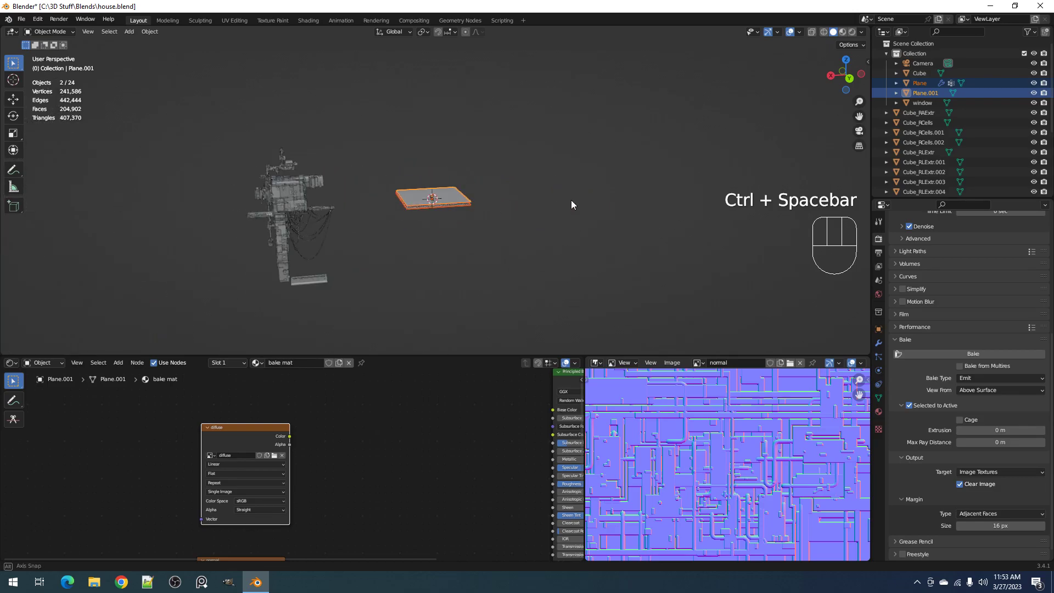
alt+middle_drag(571, 200, 555, 291)
key(alt+a)
drag(405, 125, 472, 231)
scroll(472, 230, down, 4)
scroll(469, 232, down, 3)
key(g)
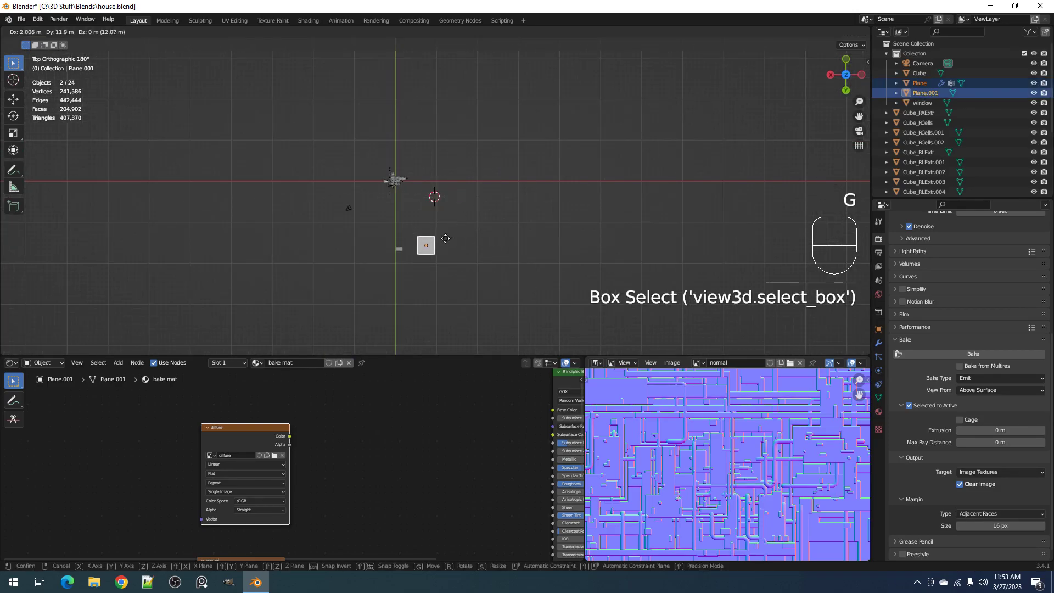
click(426, 249)
Deselect everything, select the house's main body and maximize the node editor showing its material
middle_drag(426, 249, 505, 205)
scroll(493, 163, up, 2)
scroll(464, 193, up, 3)
scroll(464, 194, up, 3)
shift+middle_drag(393, 148, 463, 168)
scroll(463, 168, up, 1)
key(alt+a)
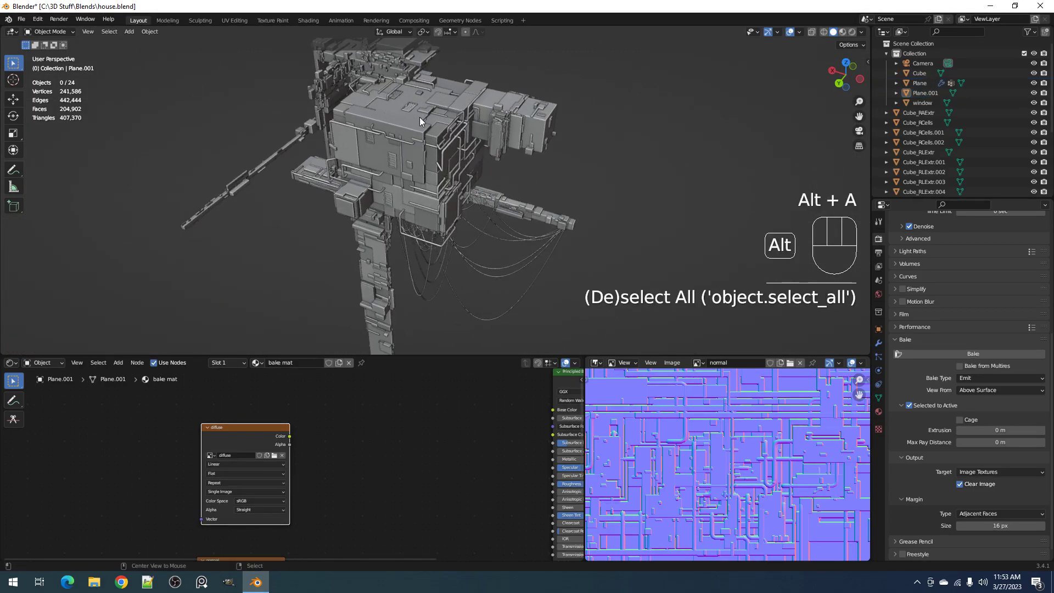
click(412, 123)
key(ctrl+space)
Replace the image in the test_ao.jpg texture node with ao_map_test.jpg from the Renders folder
middle_drag(820, 361, 77, 193)
middle_drag(634, 339, 420, 82)
scroll(841, 312, down, 1)
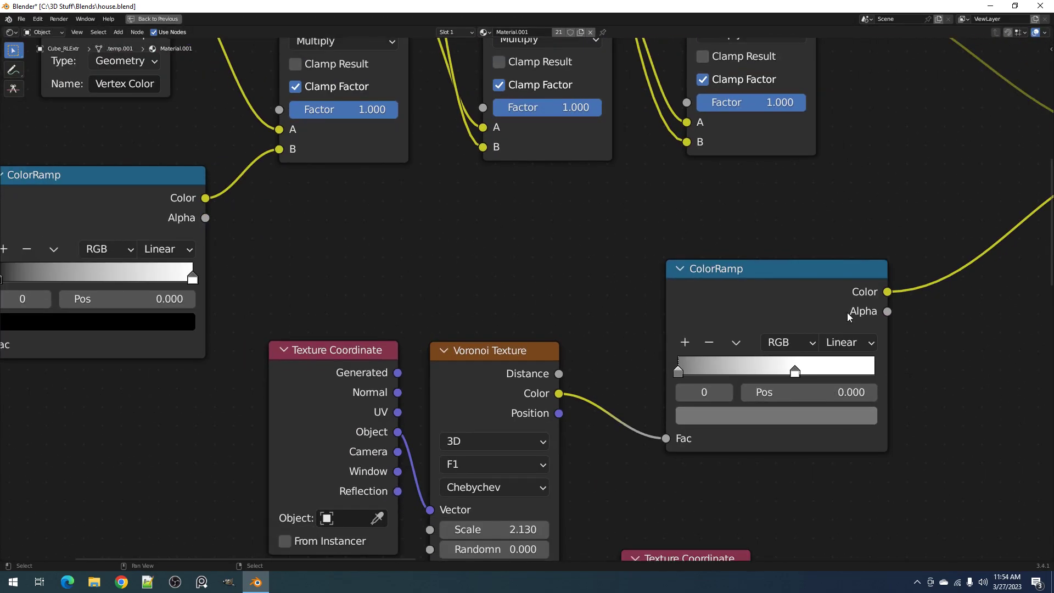
middle_drag(924, 336, 690, 315)
scroll(691, 315, down, 1)
scroll(692, 319, down, 2)
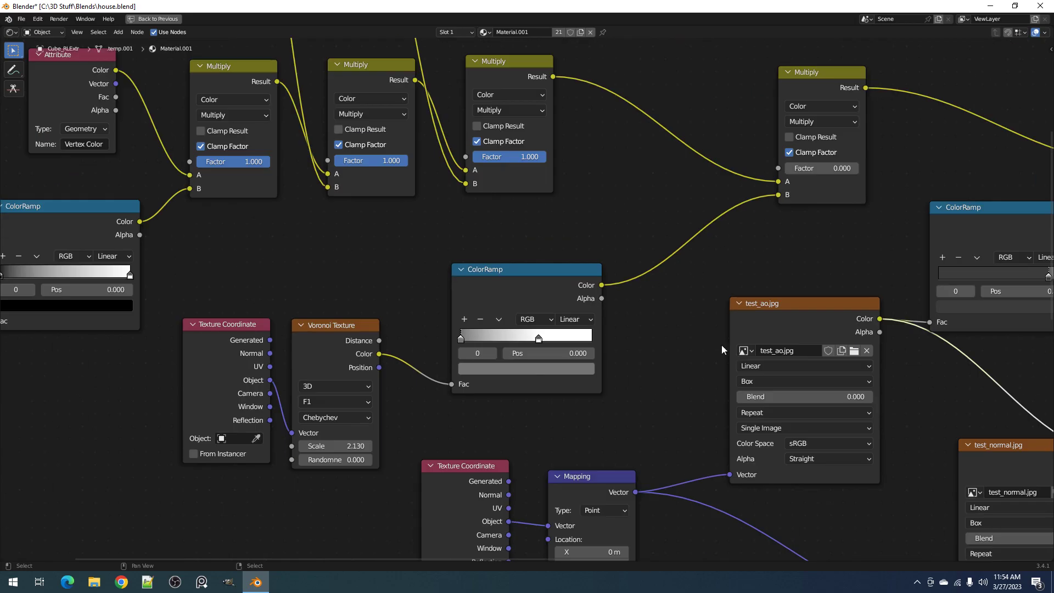
middle_drag(880, 404, 507, 263)
scroll(593, 286, down, 1)
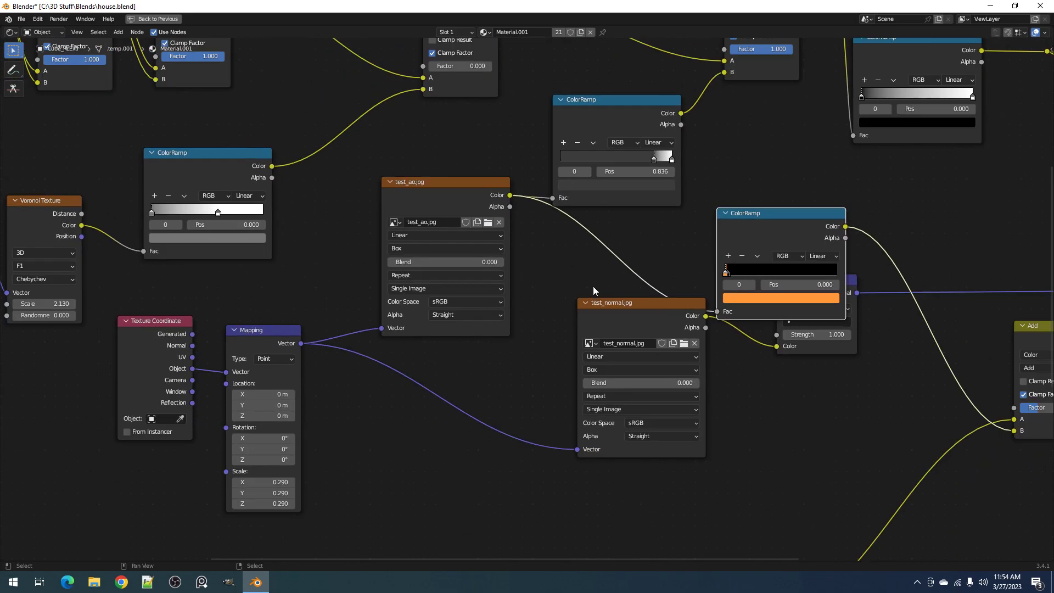
scroll(596, 292, down, 1)
middle_drag(747, 390, 718, 433)
scroll(449, 308, up, 1)
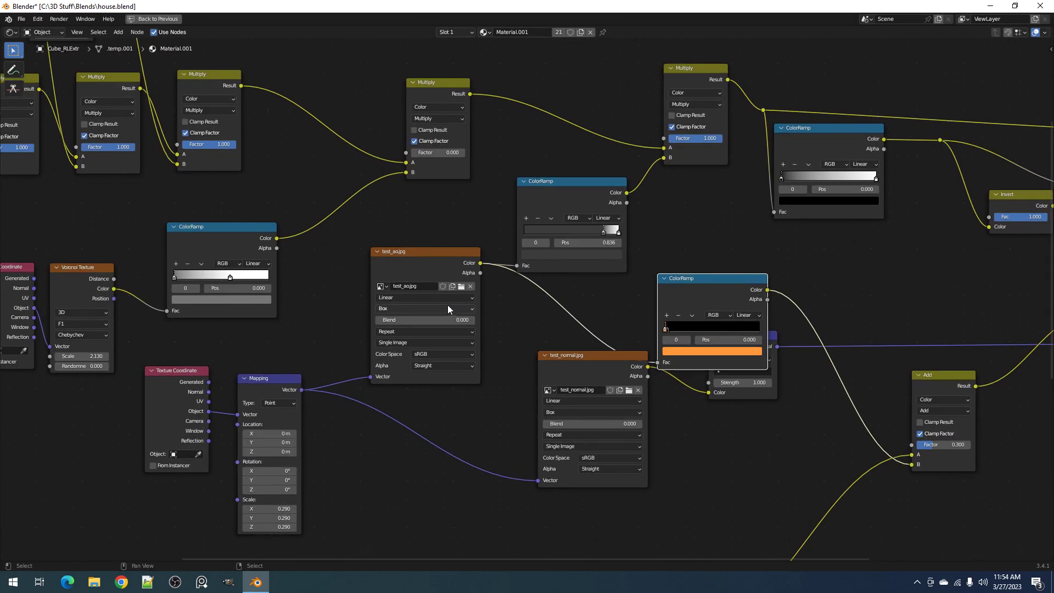
scroll(448, 305, up, 1)
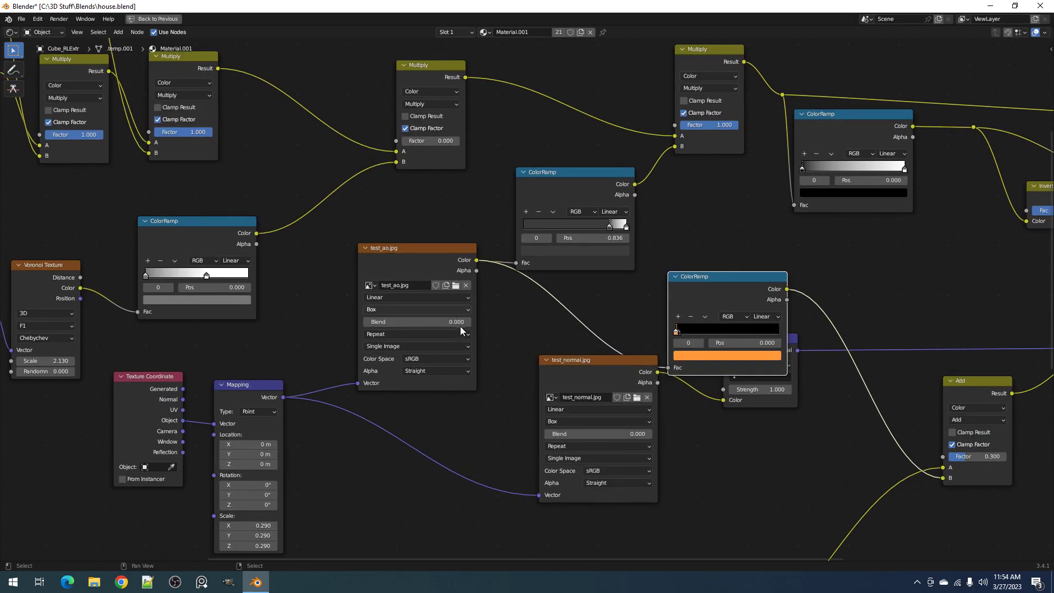
scroll(462, 331, up, 1)
click(440, 284)
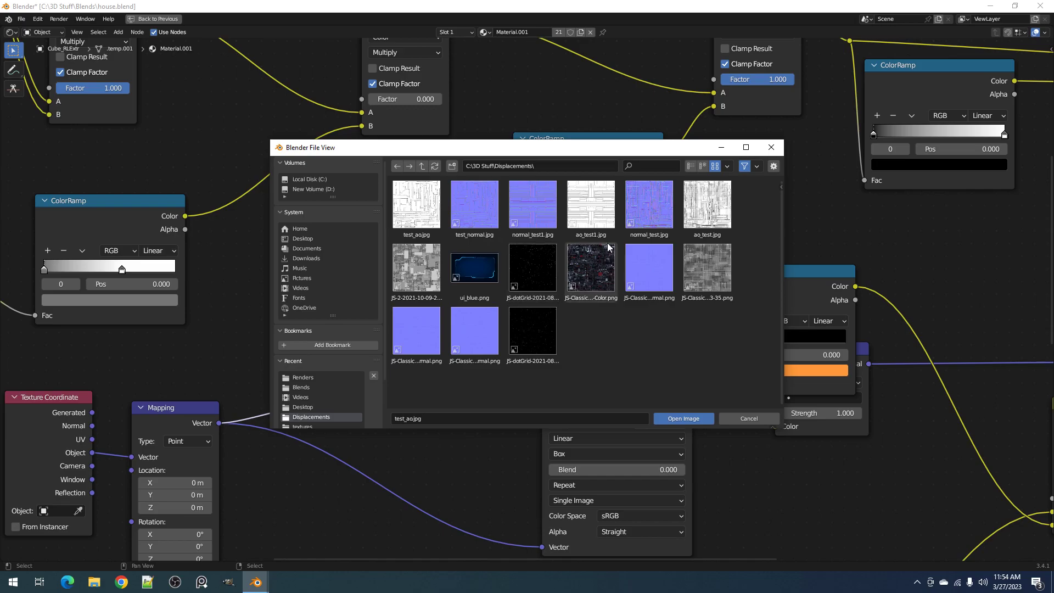
click(335, 378)
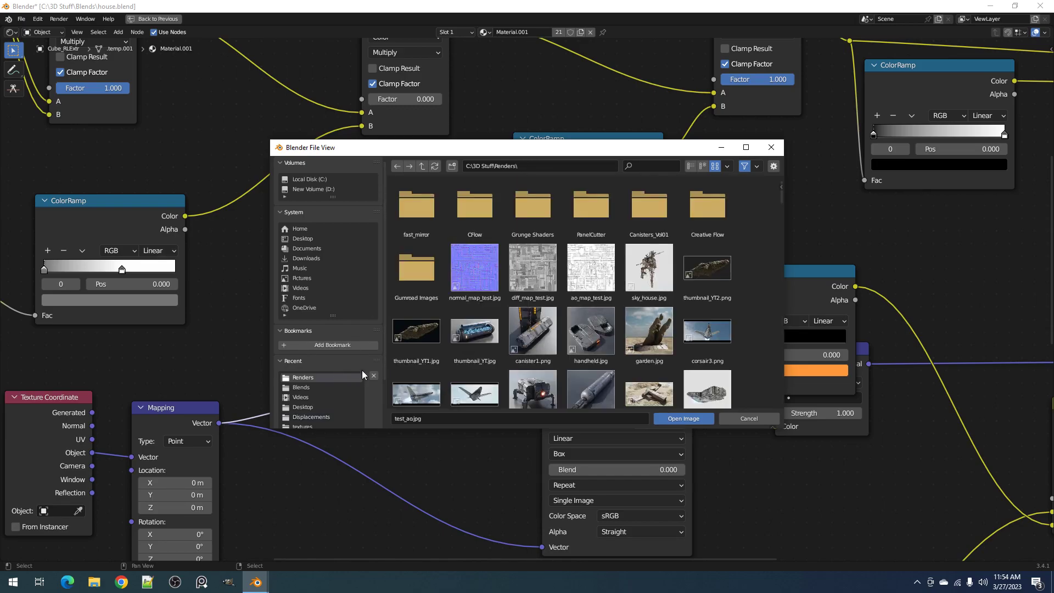
click(578, 282)
double_click(577, 282)
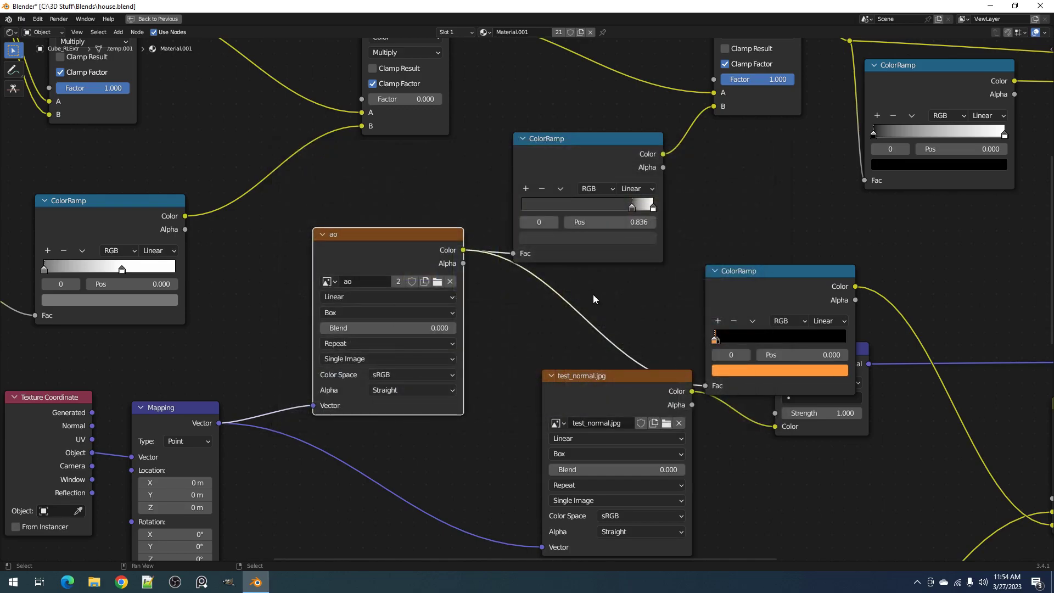
Inspect the Texture Coordinate and Mapping nodes that feed the ambient occlusion and normal image textures
middle_drag(682, 392, 880, 260)
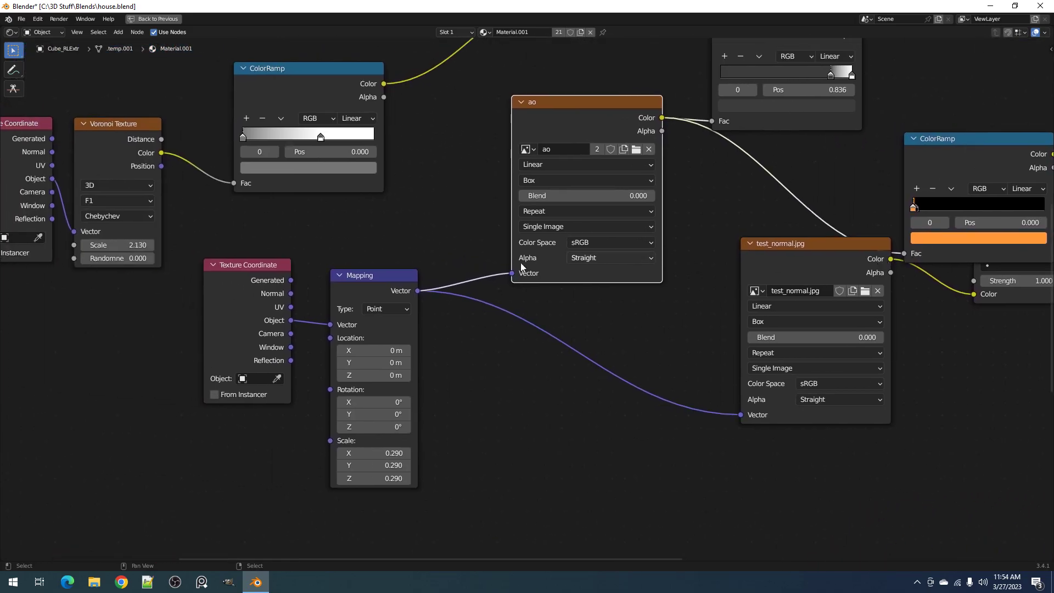
click(362, 289)
click(272, 291)
click(365, 281)
middle_drag(822, 304, 653, 300)
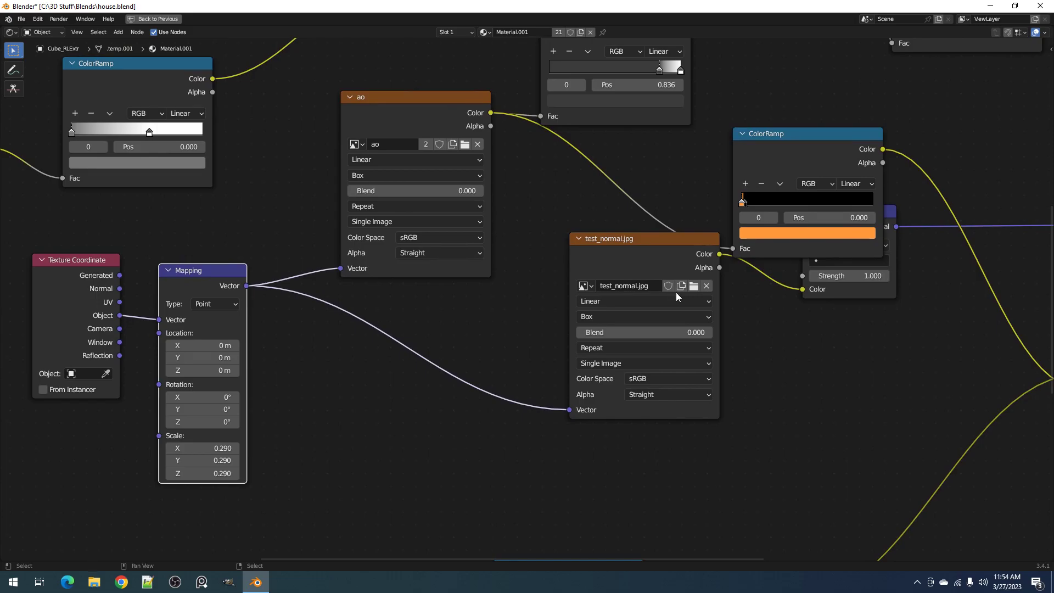
Replace the image in the test_normal.jpg texture node with normal_map_test.jpg from the Renders folder
click(693, 286)
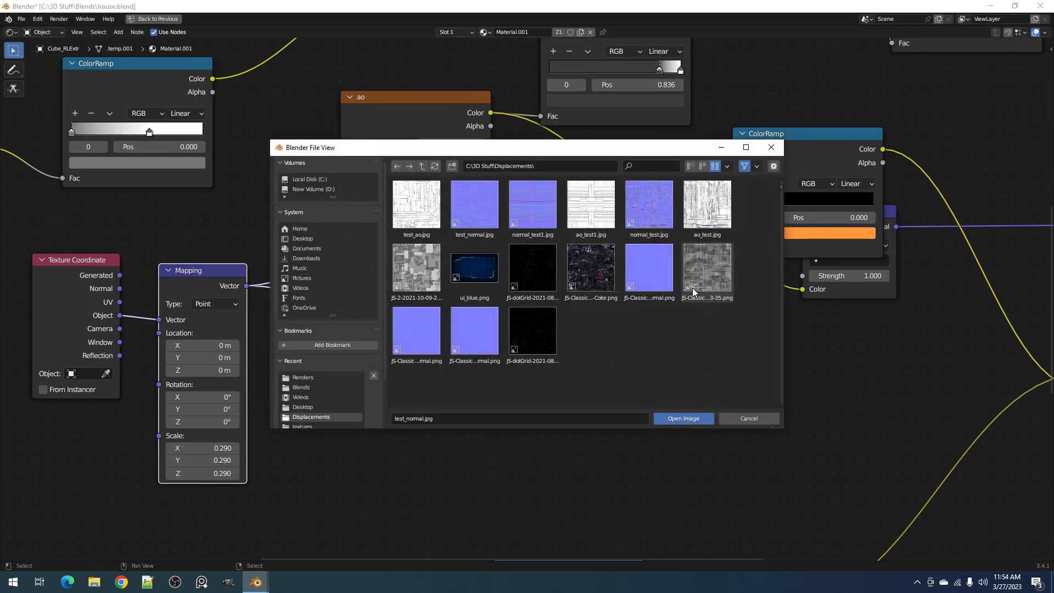
click(303, 377)
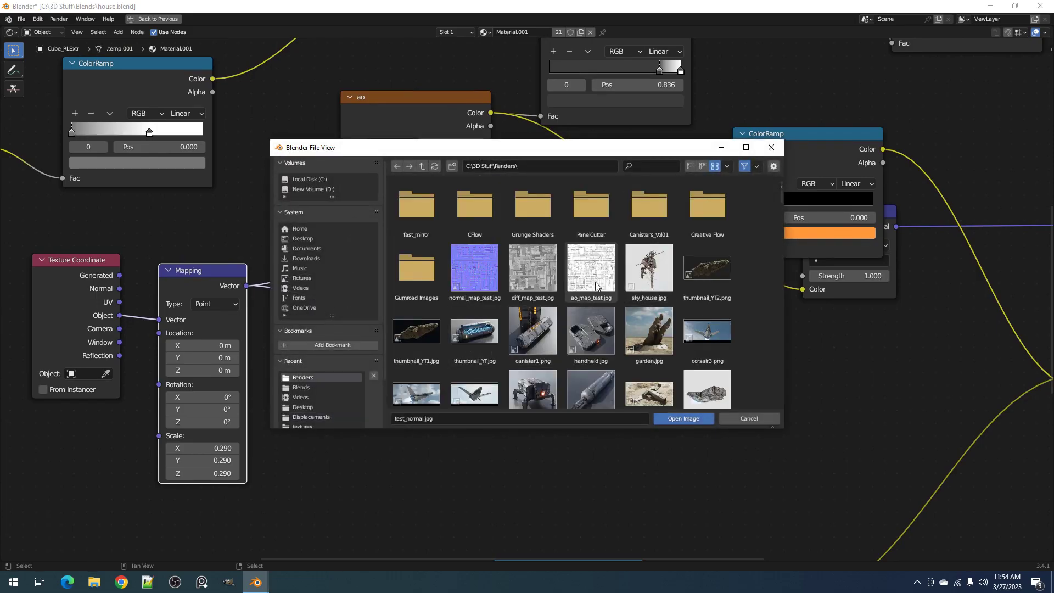
double_click(486, 284)
Duplicate the last Multiply node before Base Color and insert the copy right after it in the chain
scroll(687, 277, down, 2)
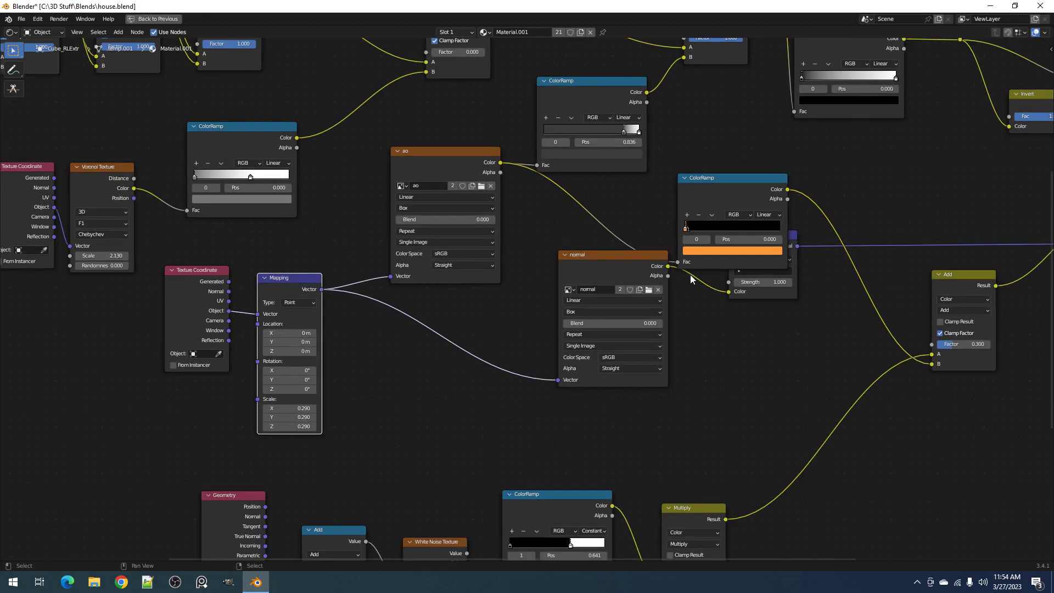
scroll(808, 228, down, 1)
middle_drag(780, 173, 678, 316)
drag(679, 238, 710, 252)
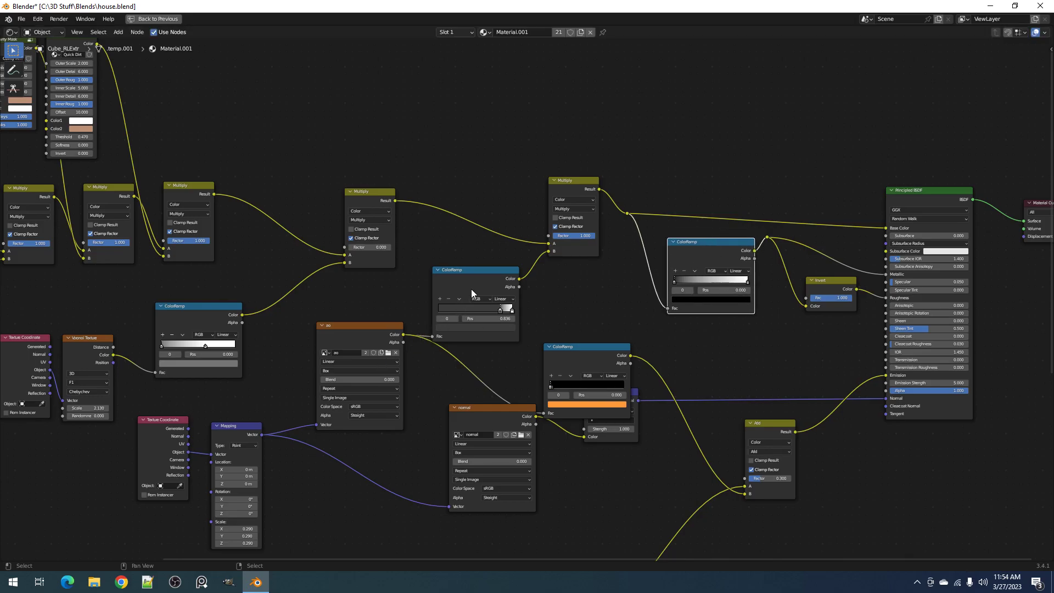
click(565, 183)
key(shift+d)
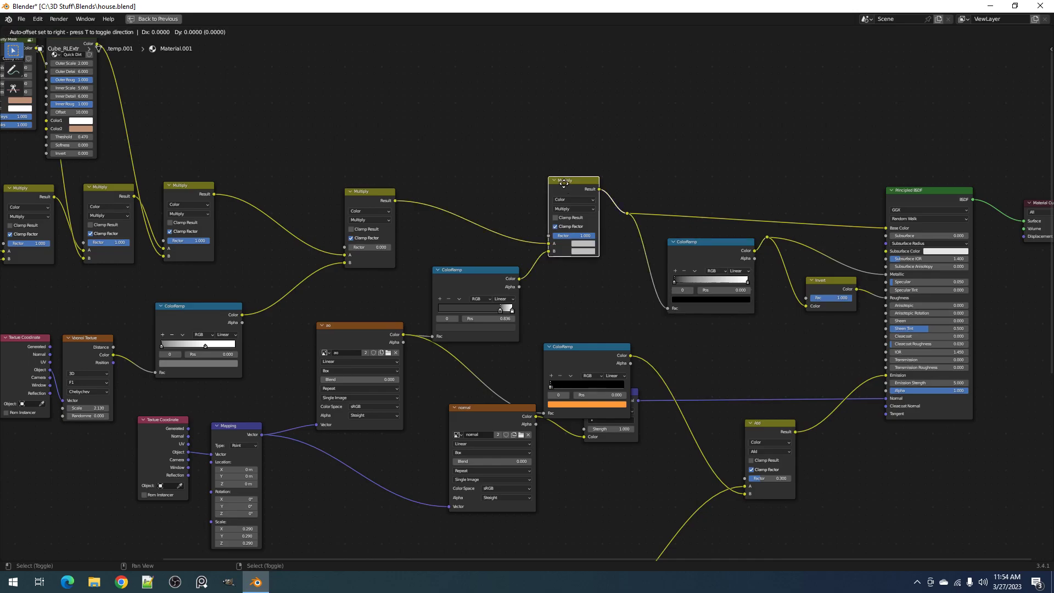
click(613, 183)
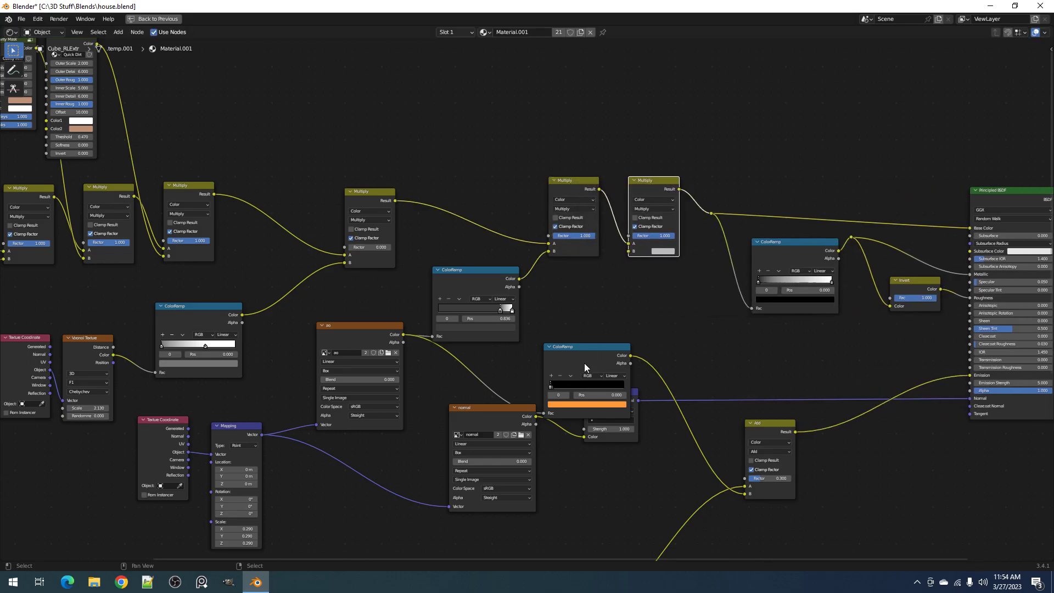
Move the orange ColorRamp and the normal texture node apart from the Normal Map node, try deleting the ColorRamp and undo the deletion
drag(575, 358, 646, 412)
drag(502, 429, 457, 478)
click(665, 404)
key(Delete)
key(ctrl+z)
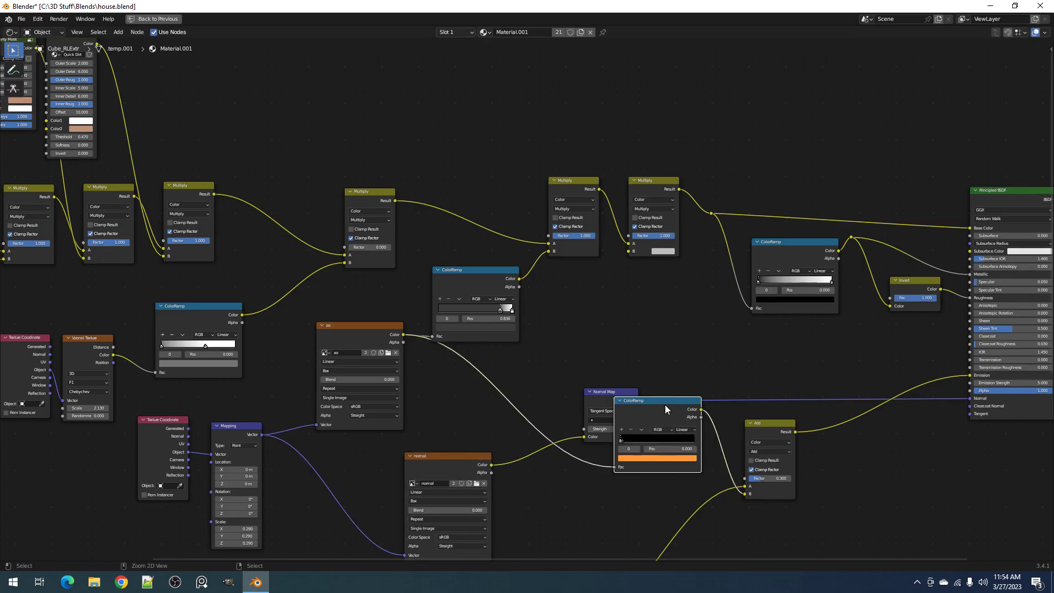
Remove the Add node before Emission while keeping its link from the lower Multiply node, and delete the orange ColorRamp
middle_drag(776, 436, 683, 373)
click(683, 373)
key(ctrl+x)
click(575, 345)
key(Delete)
Duplicate the ao image texture node below the last Multiply nodes and load diff_map_test.jpg from the Renders folder into the copy
middle_drag(448, 292, 524, 324)
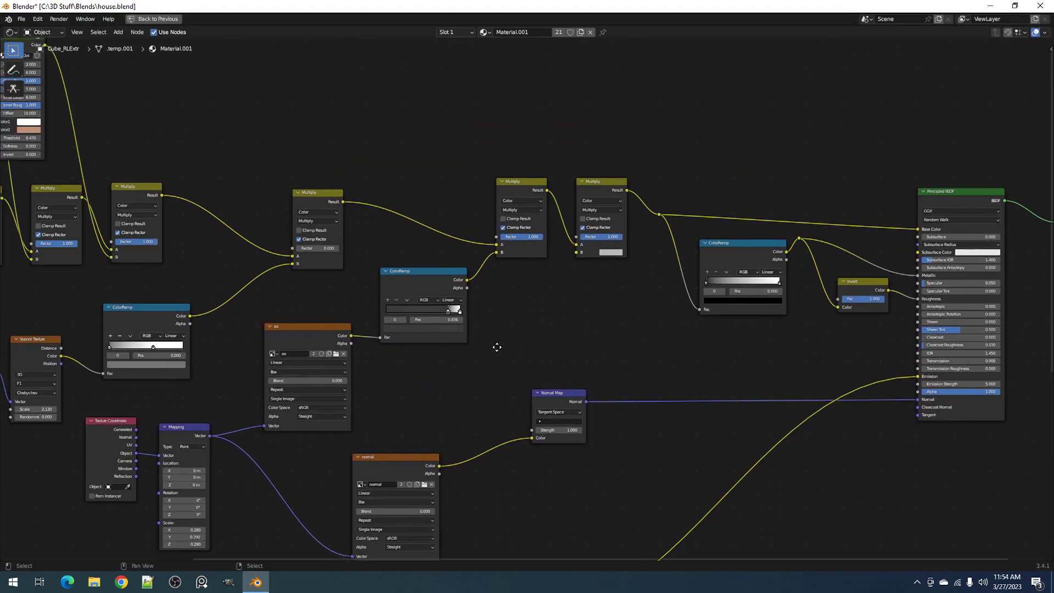
scroll(568, 300, up, 1)
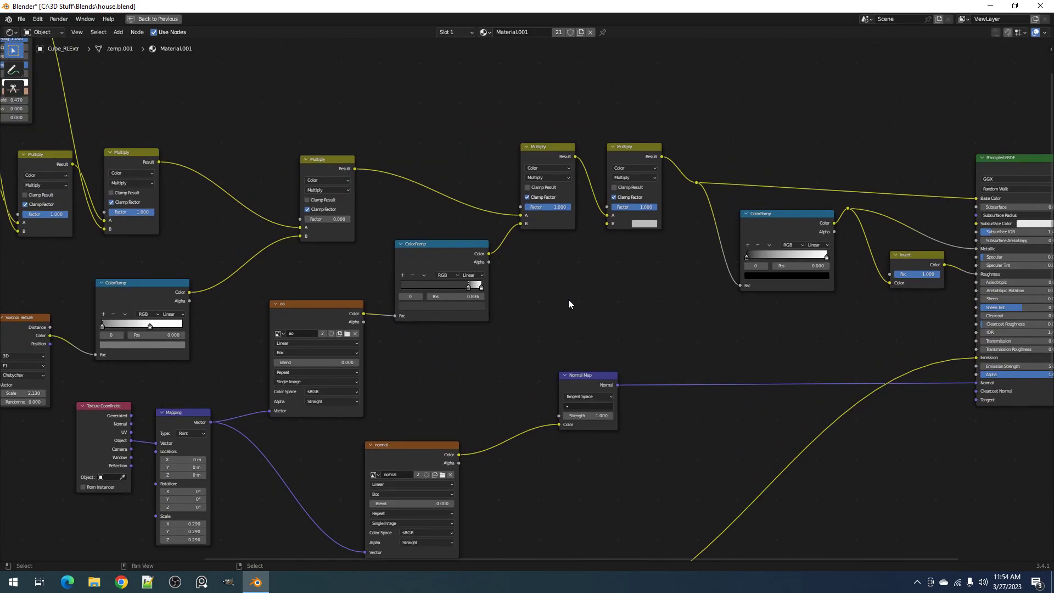
click(287, 308)
key(shift+d)
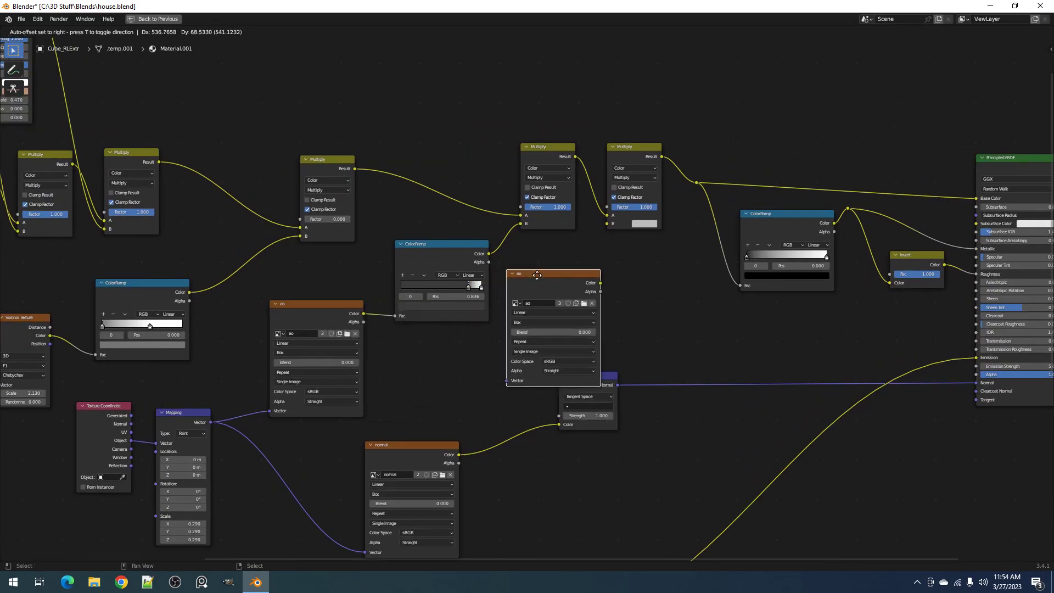
click(544, 265)
click(605, 290)
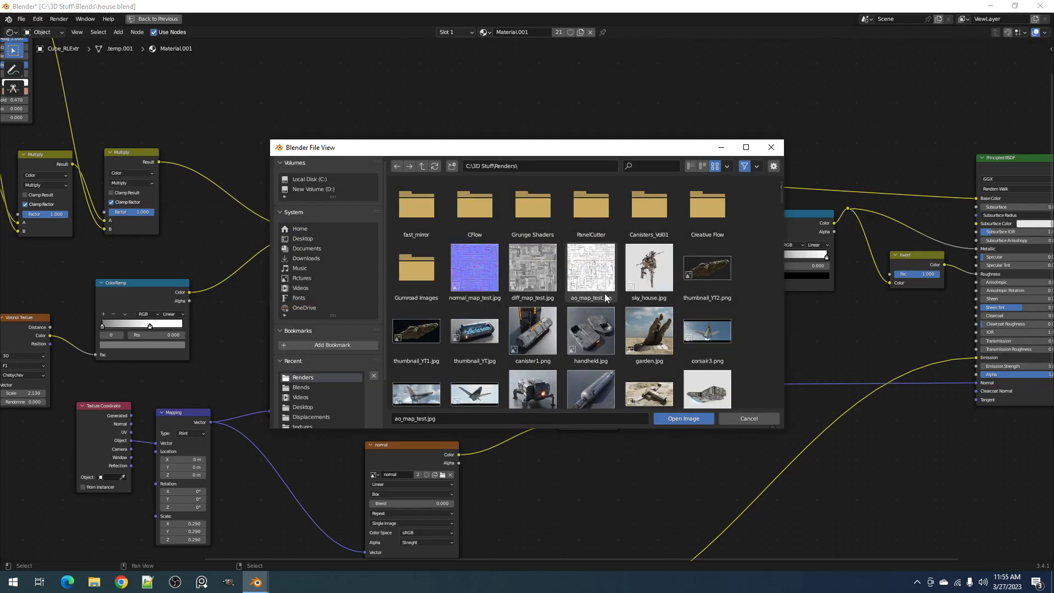
double_click(524, 278)
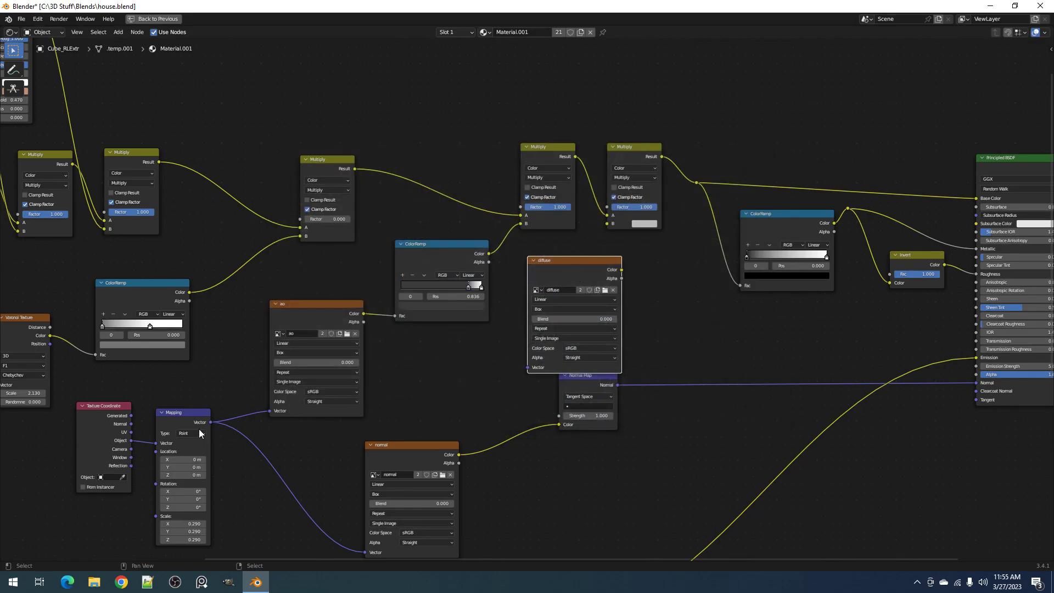
Connect the Mapping node's Vector to the diffuse texture node and keep its projection set to Box
drag(210, 422, 528, 368)
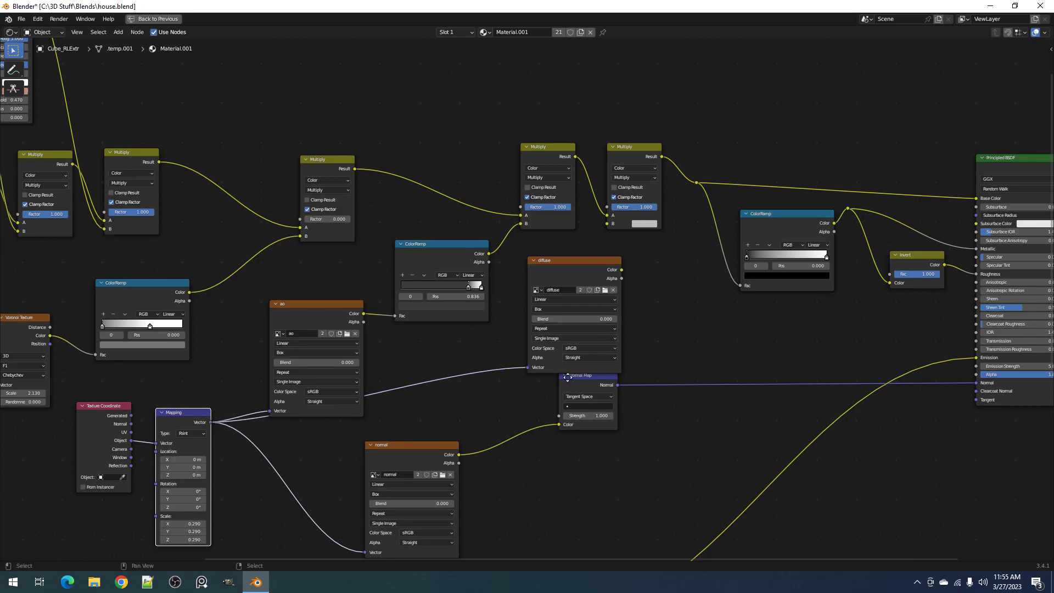
scroll(549, 384, up, 3)
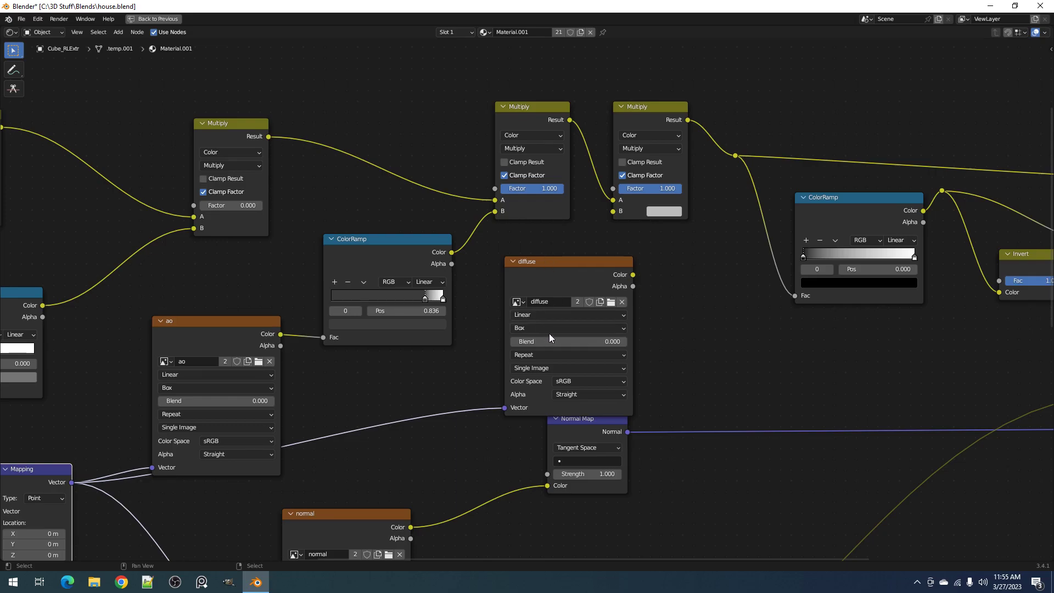
click(549, 328)
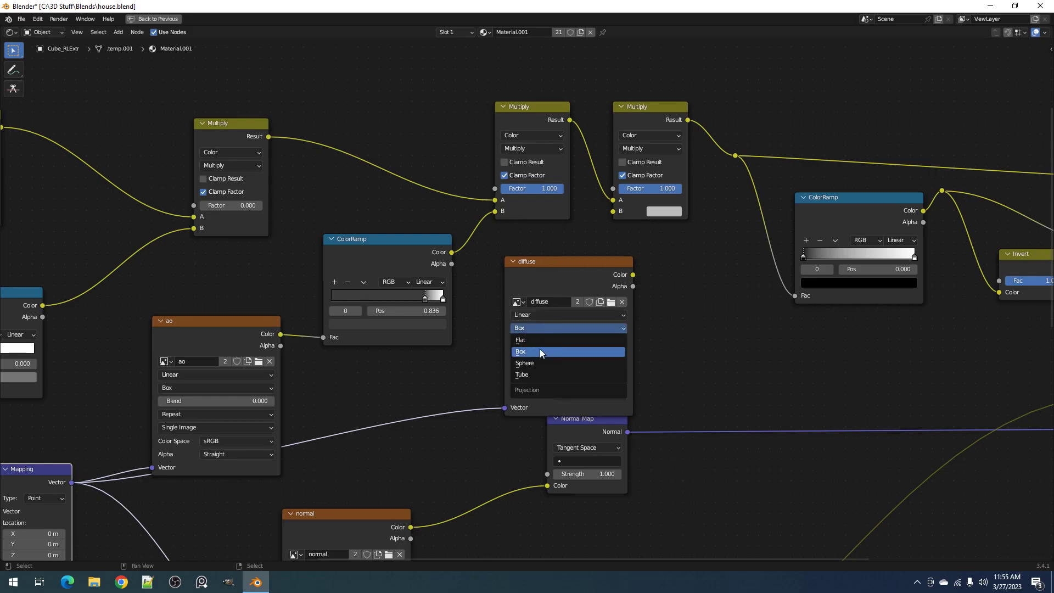
click(544, 348)
click(542, 329)
middle_drag(387, 384, 528, 336)
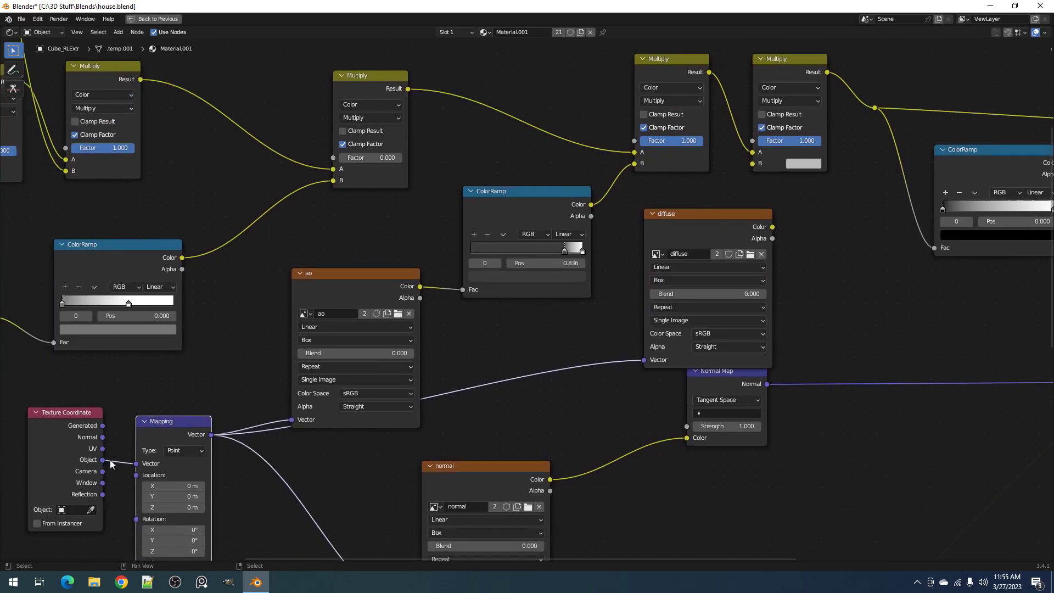
click(661, 281)
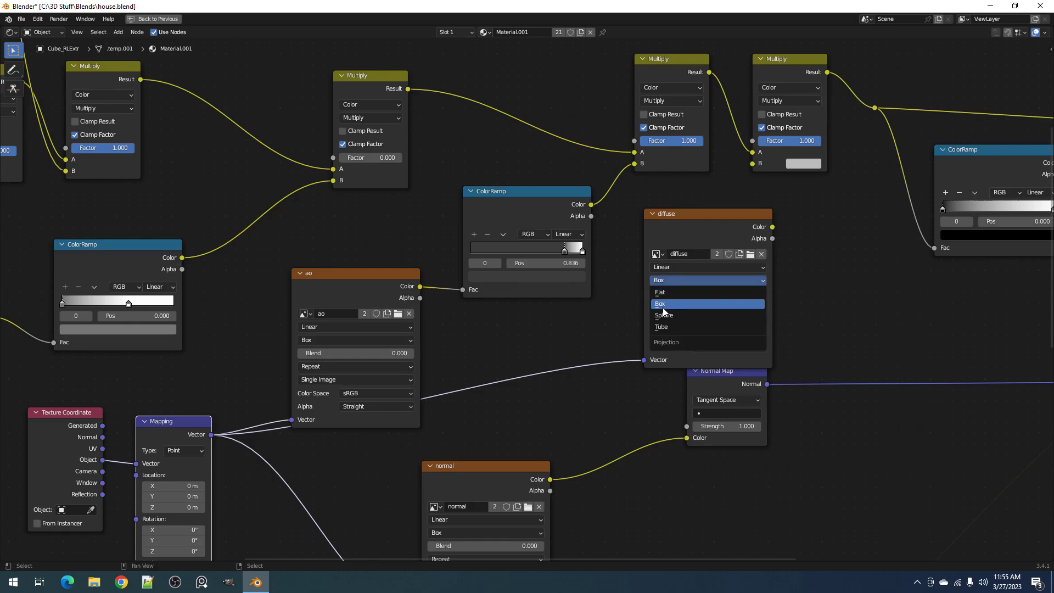
click(364, 341)
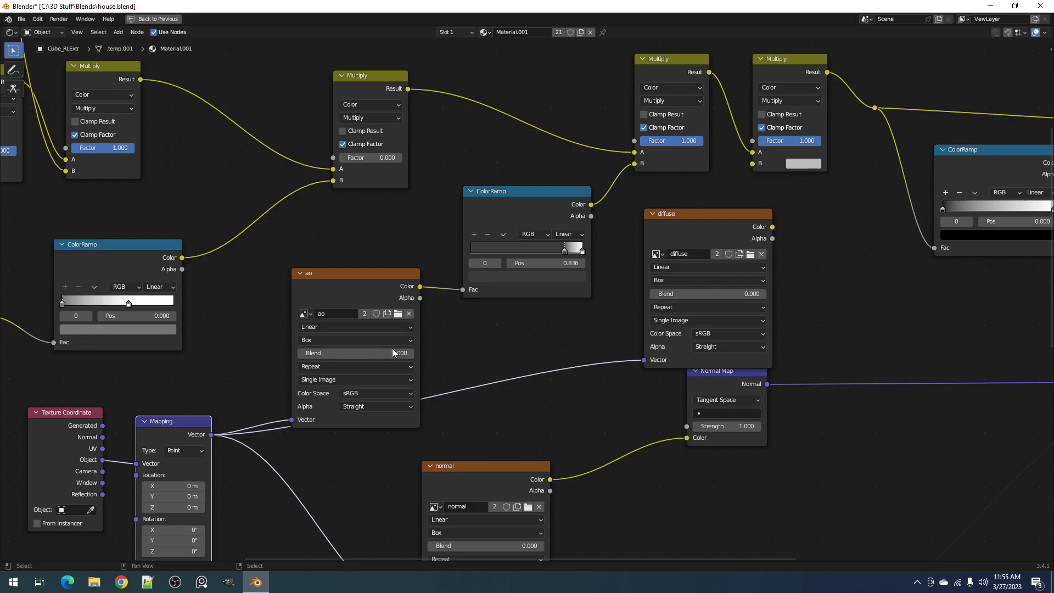
Move the diffuse texture beside the ao node, connect its Color to the last Multiply's B input, and save the file in the restored layout
drag(694, 222, 386, 311)
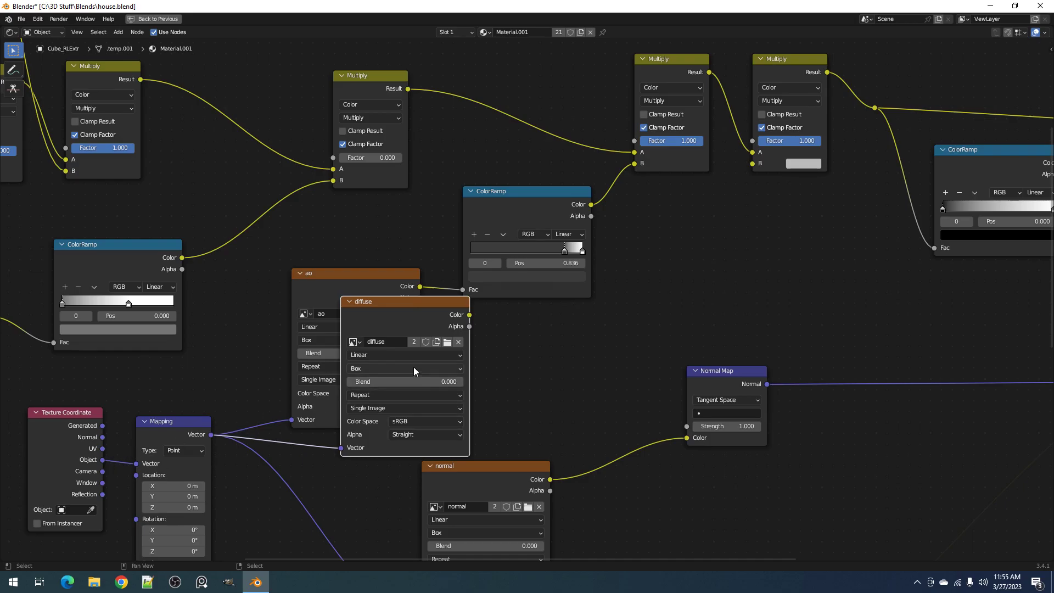
drag(469, 317, 753, 164)
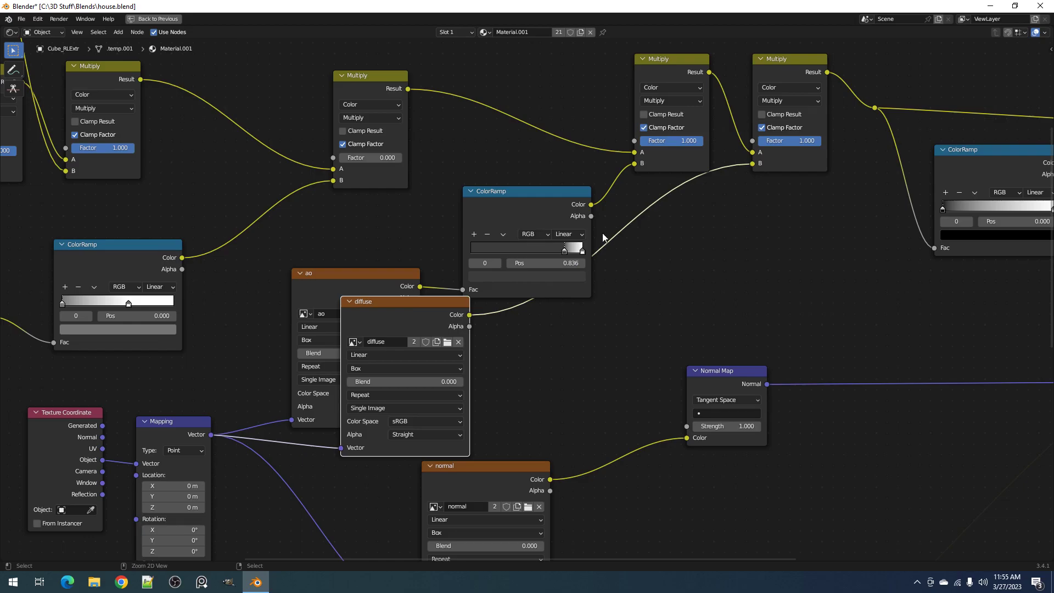
key(ctrl+space)
key(ctrl+s)
Hide the viewport overlays and preview a render region around the house's main body in Rendered shading
middle_drag(562, 229, 568, 196)
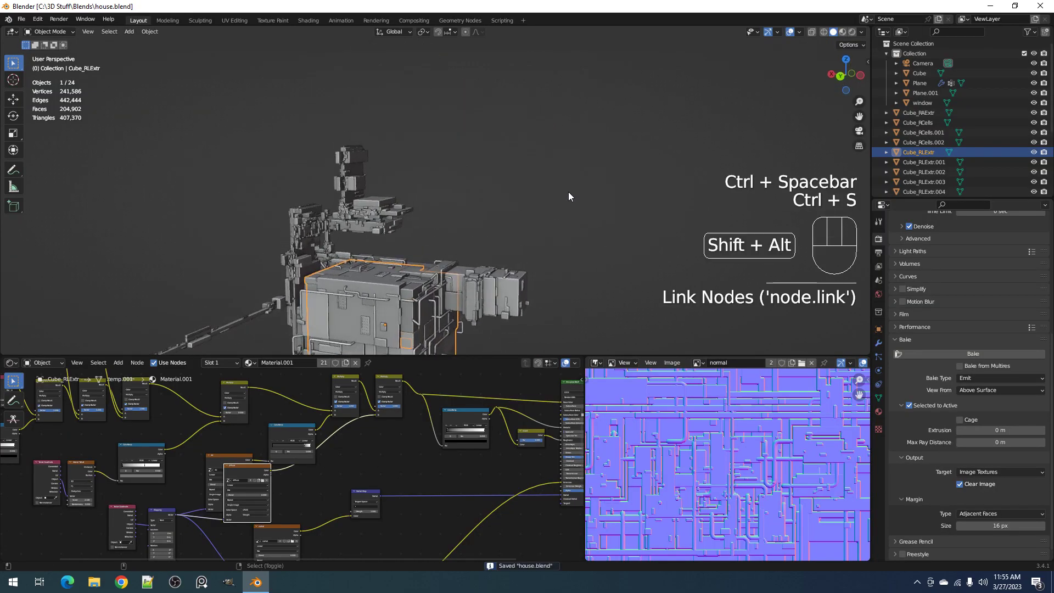
key(shift+alt+z)
middle_drag(464, 278, 434, 202)
scroll(447, 208, up, 4)
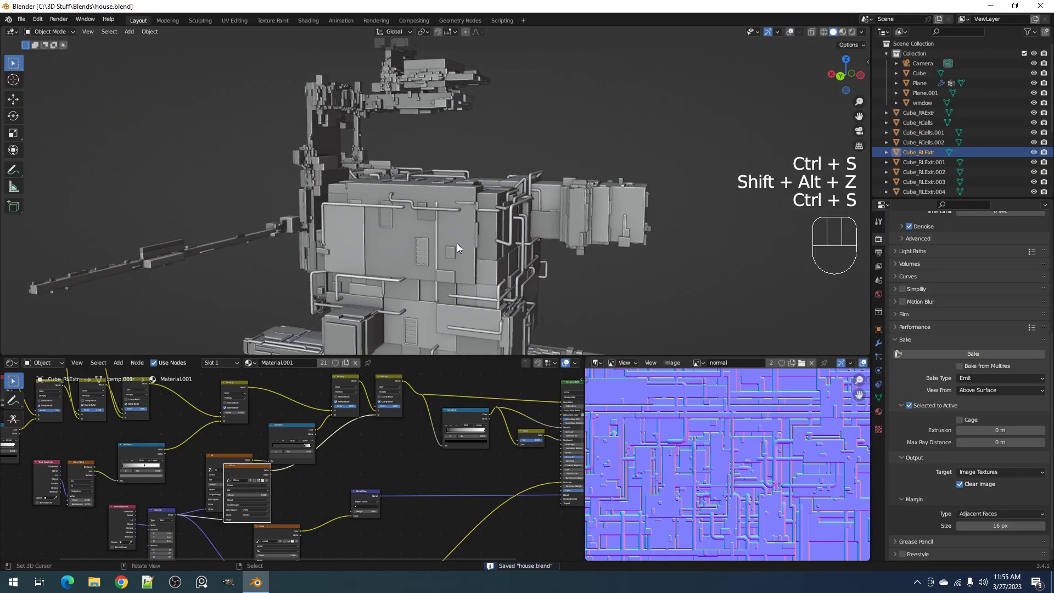
middle_drag(456, 243, 434, 220)
key(ctrl+b)
drag(281, 118, 555, 311)
key(z)
click(565, 193)
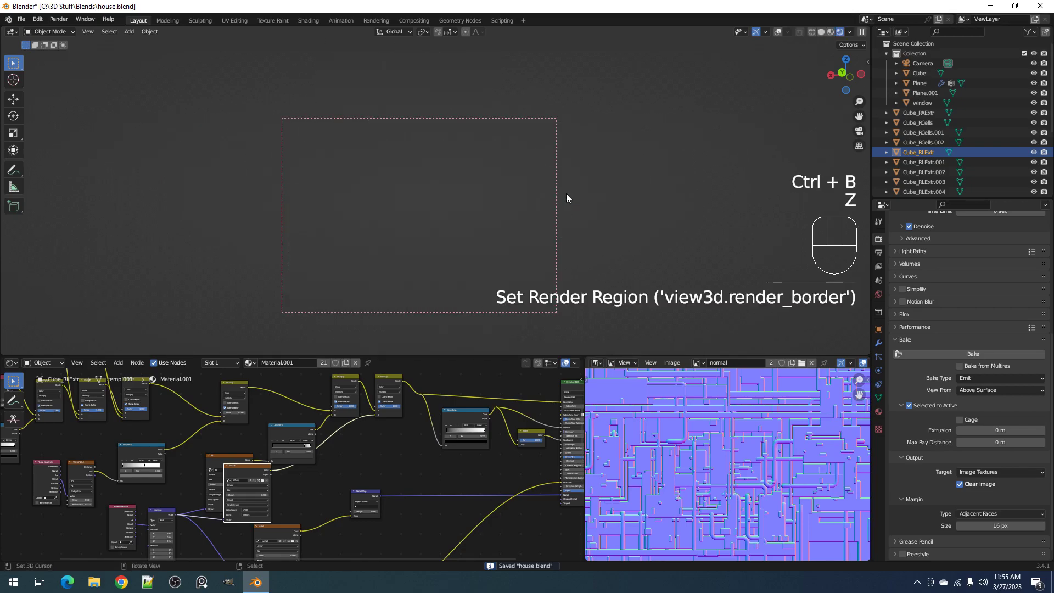
Examine the new baked textures on the rendered house from several angles and distances
middle_drag(565, 193, 492, 250)
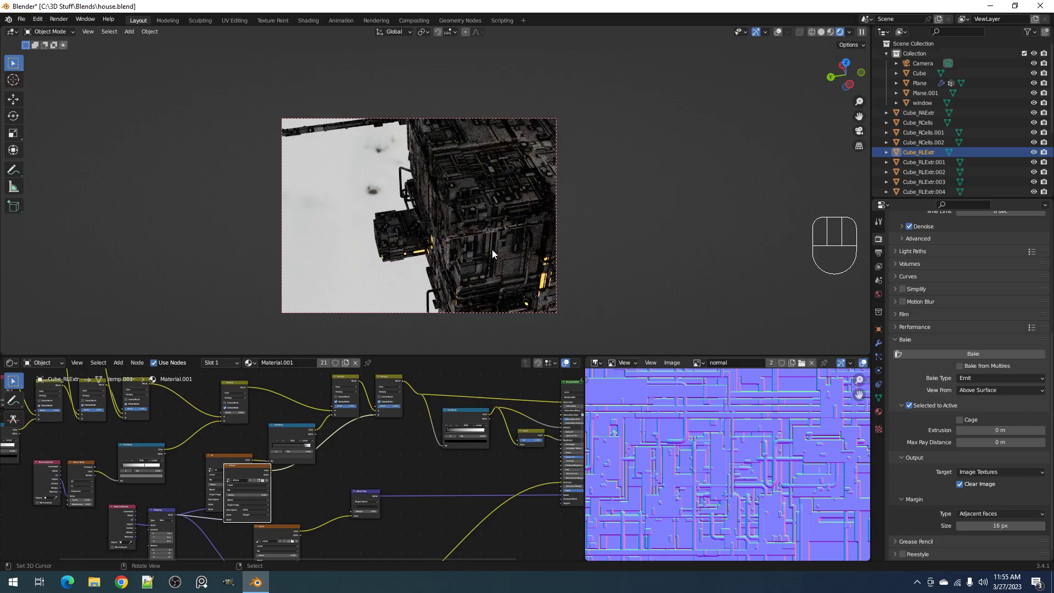
scroll(606, 216, down, 1)
shift+middle_drag(607, 216, 524, 233)
middle_drag(676, 235, 544, 180)
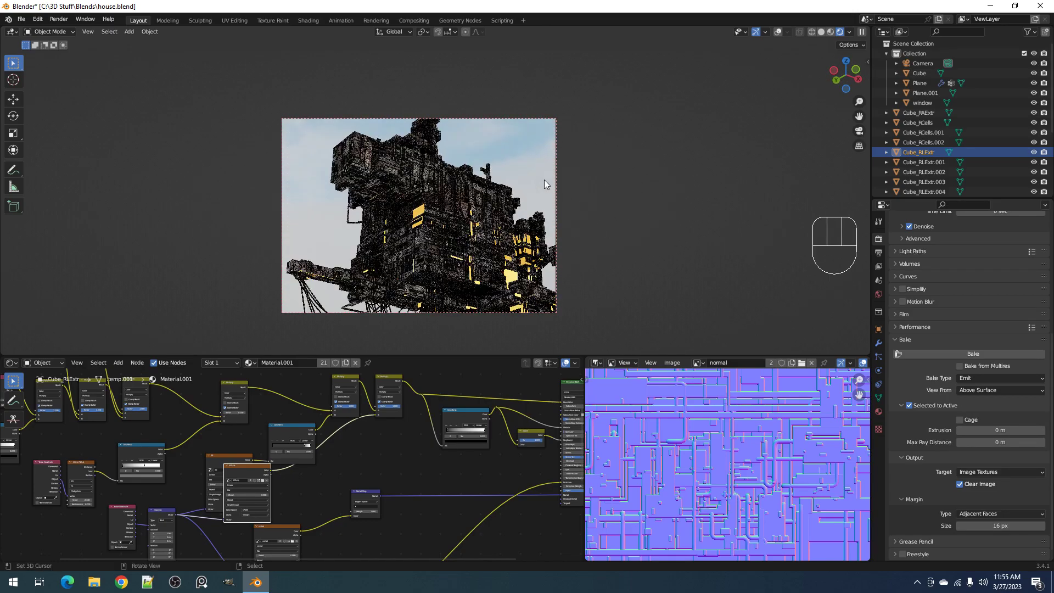
scroll(544, 183, up, 2)
Return the viewport to Solid shading and save the file
key(z)
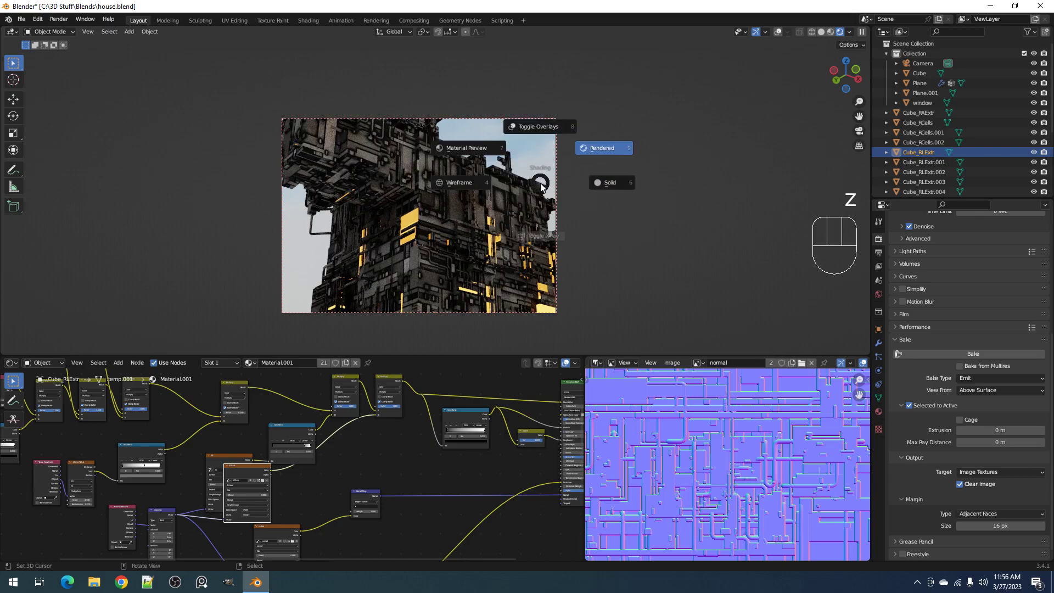
click(602, 183)
shift+middle_drag(603, 183, 487, 210)
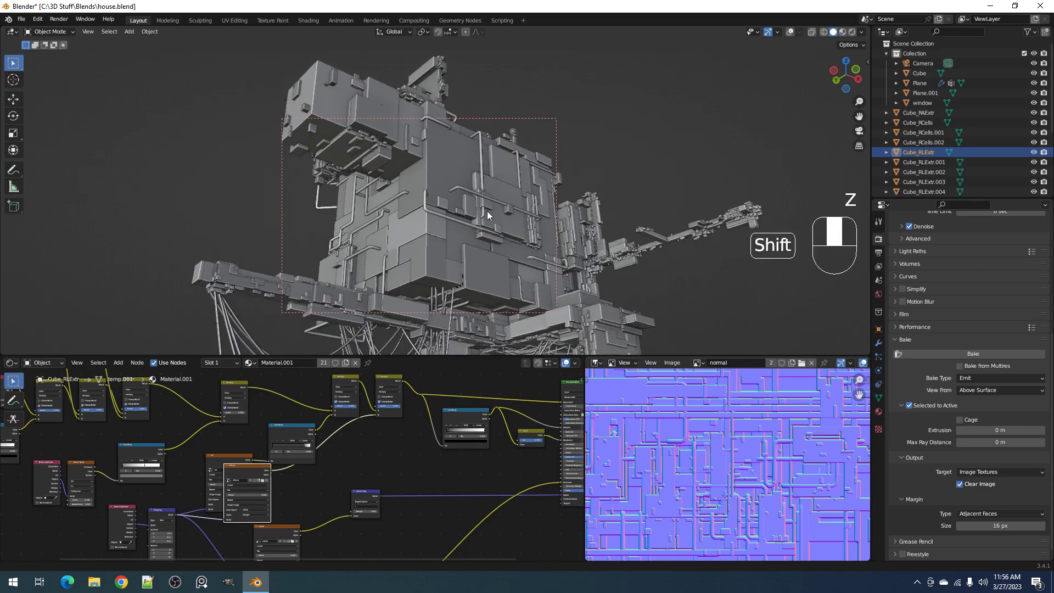
scroll(424, 271, up, 3)
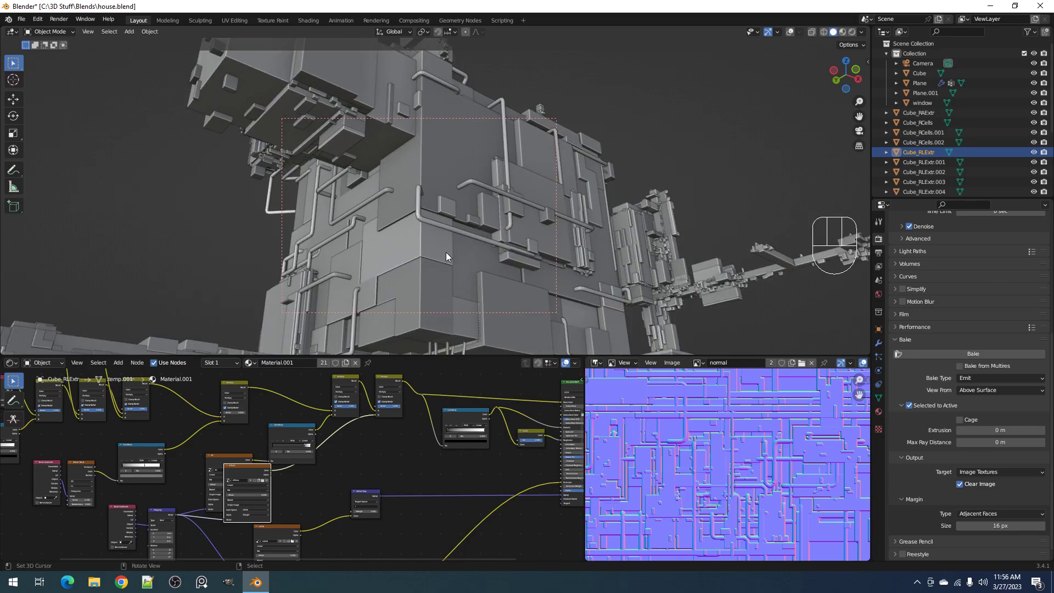
key(z)
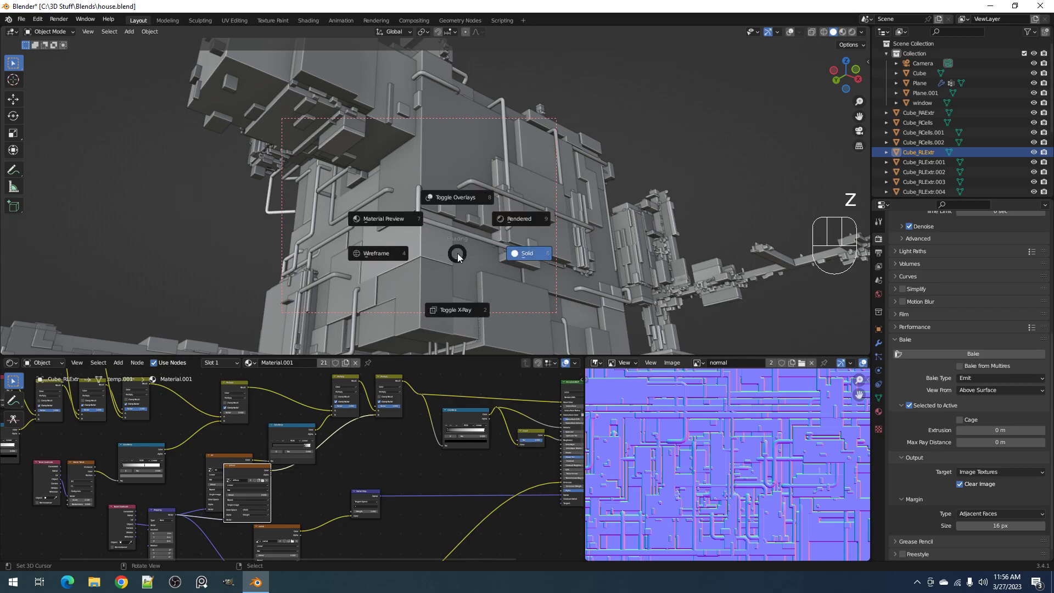
key(ctrl+s)
key(z)
key(z)
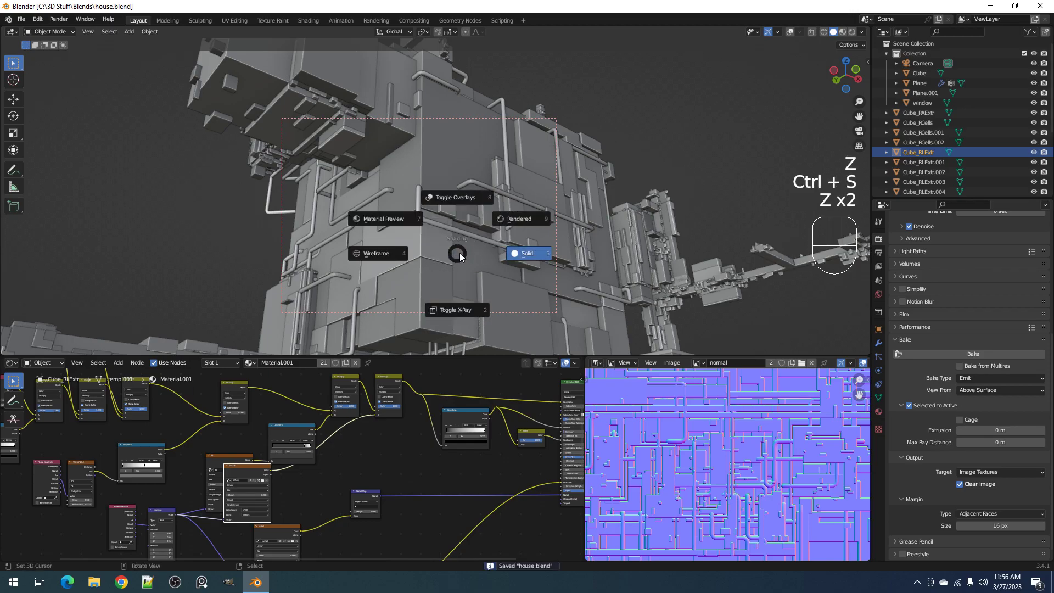
Move the diffuse texture node clear of the ao node and reset the ColorRamp fed by the ao texture to its defaults
scroll(302, 437, up, 2)
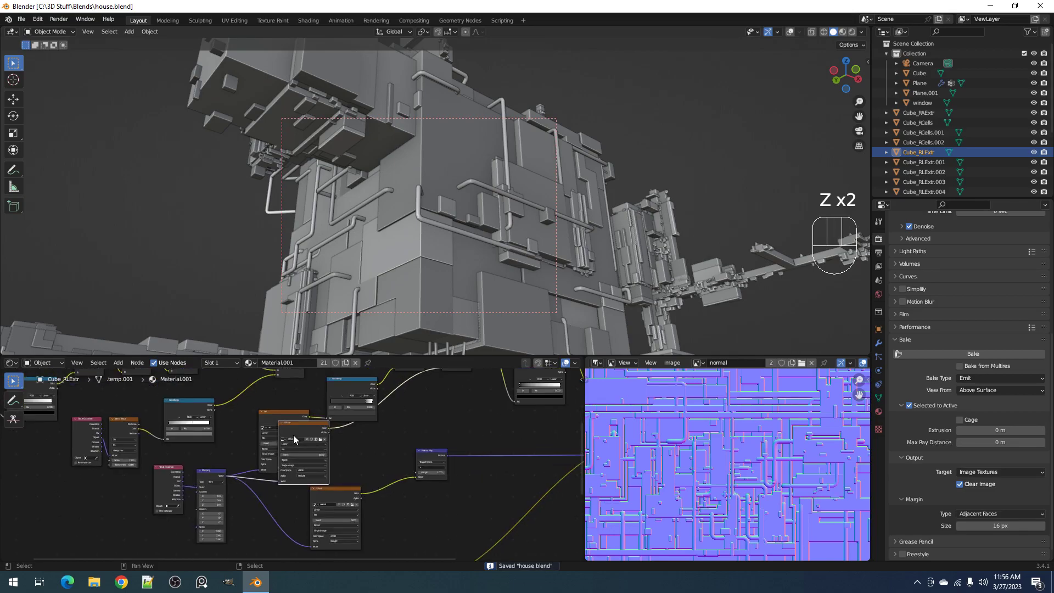
drag(307, 432, 364, 450)
middle_drag(359, 370, 335, 444)
click(337, 449)
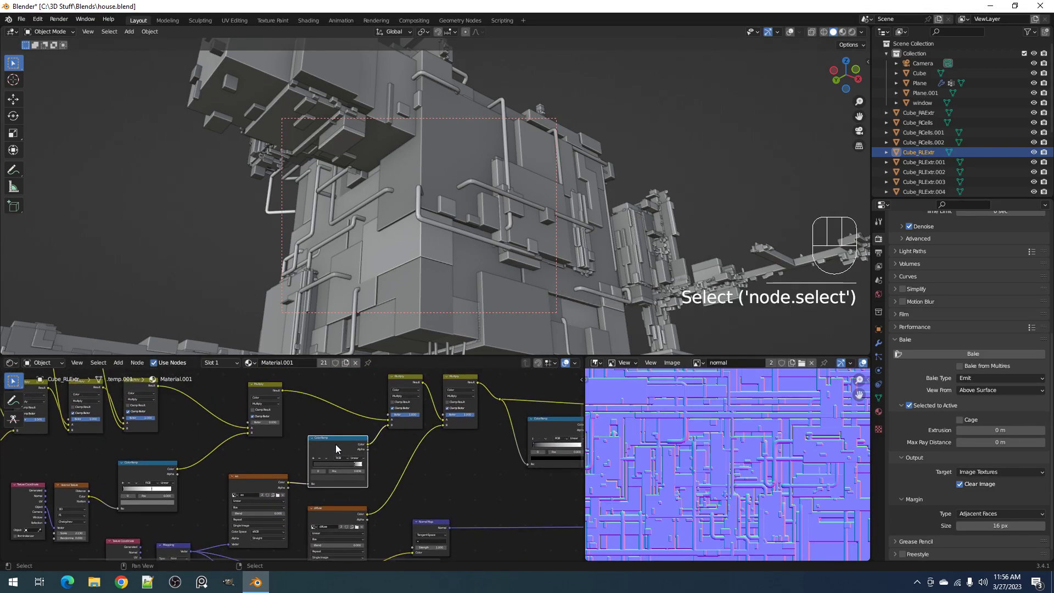
key(BackSpace)
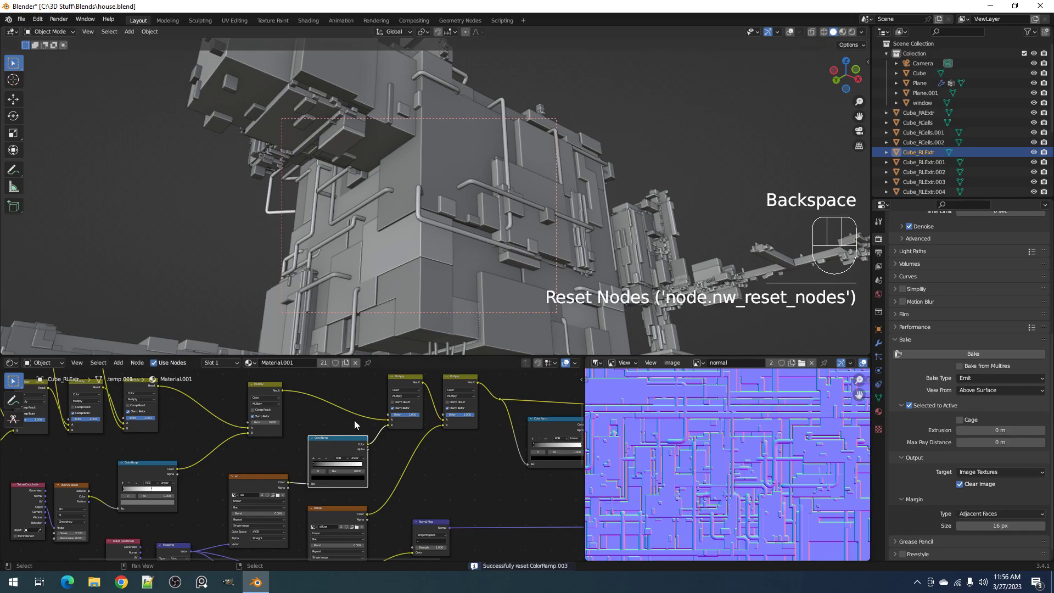
Switch to Rendered shading, frame the whole house and set a larger render region around it
key(z)
click(581, 235)
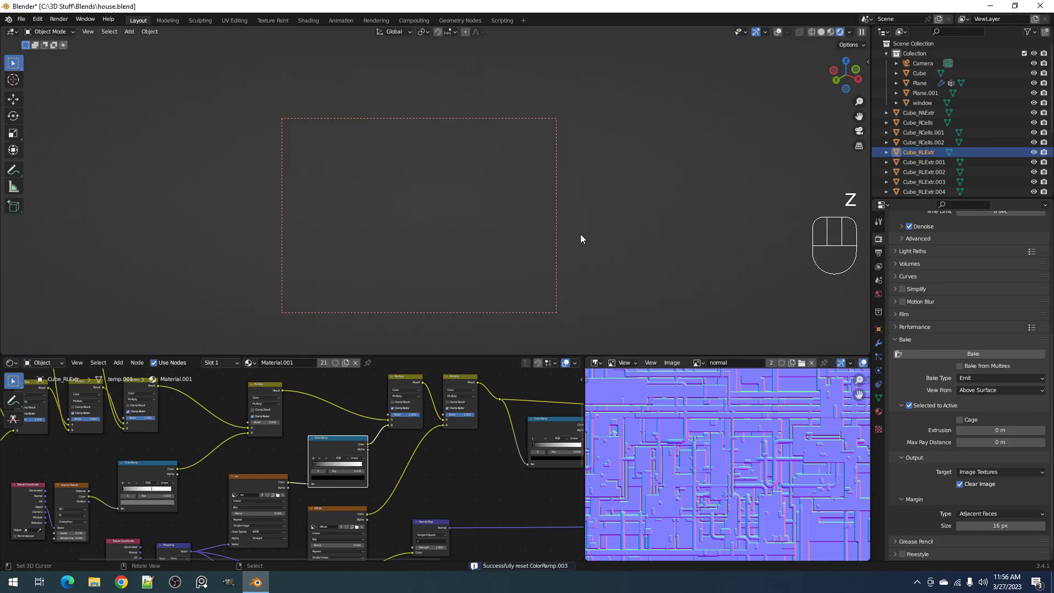
middle_drag(581, 237, 543, 227)
middle_drag(509, 273, 533, 165)
shift+middle_drag(533, 164, 531, 255)
key(ctrl+b)
drag(274, 68, 583, 356)
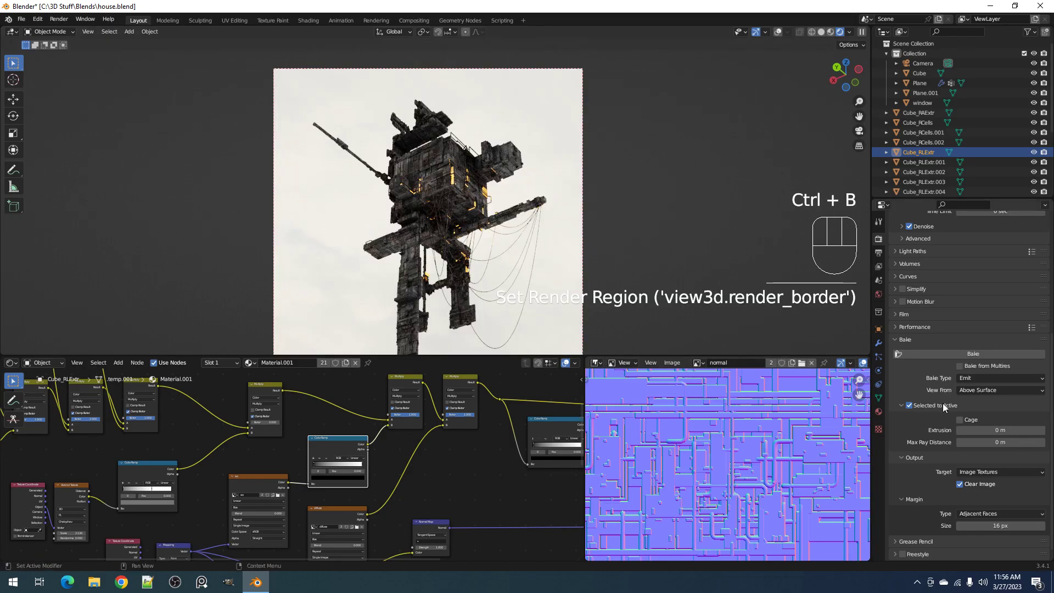
Clear the render region and switch the world HDRI to kloofendal_38d_partly_cloudy
click(879, 294)
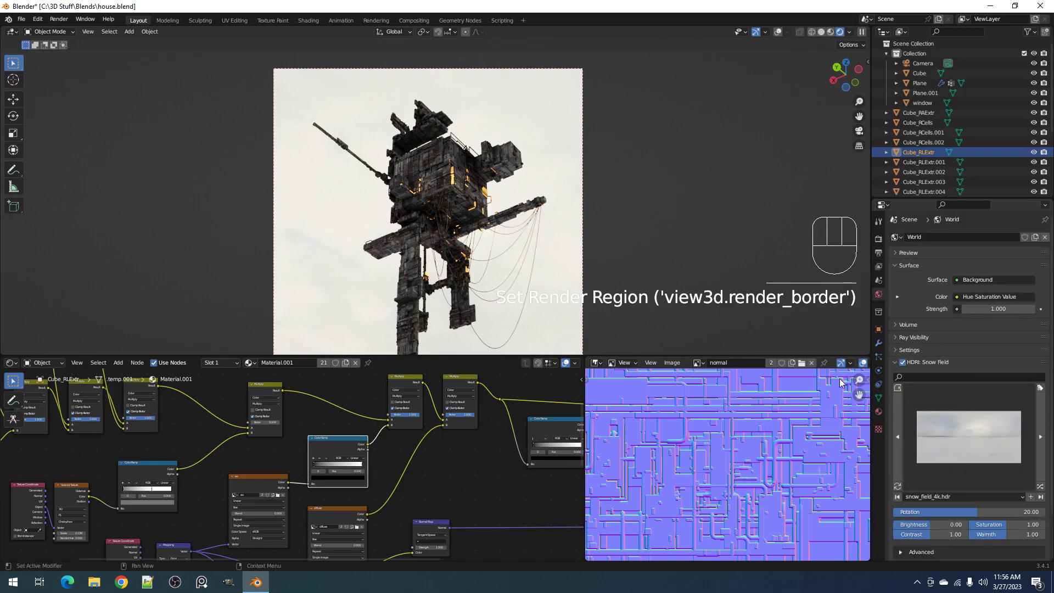
key(ctrl+alt+b)
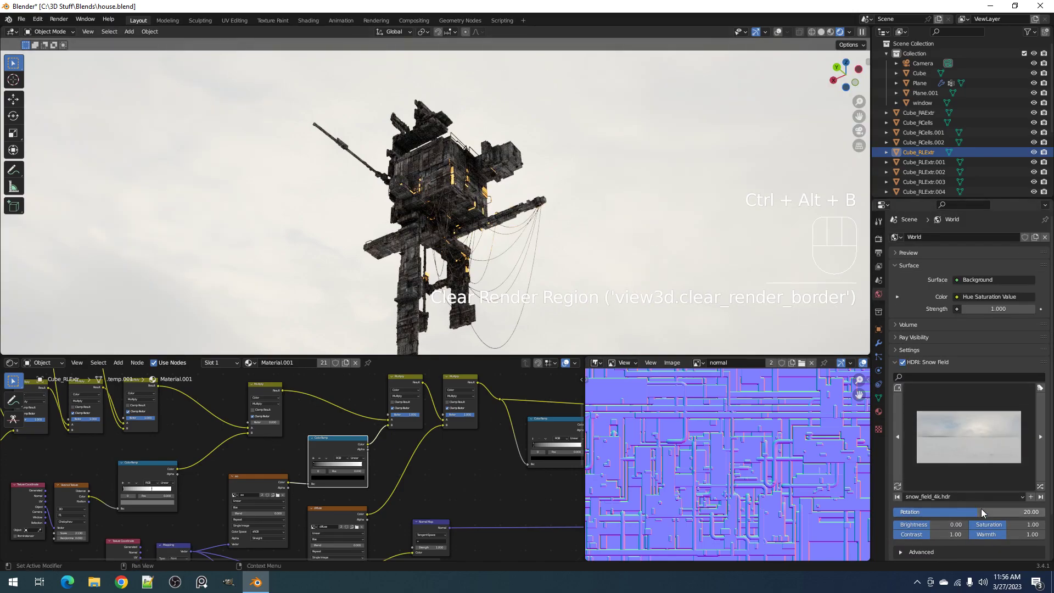
click(977, 466)
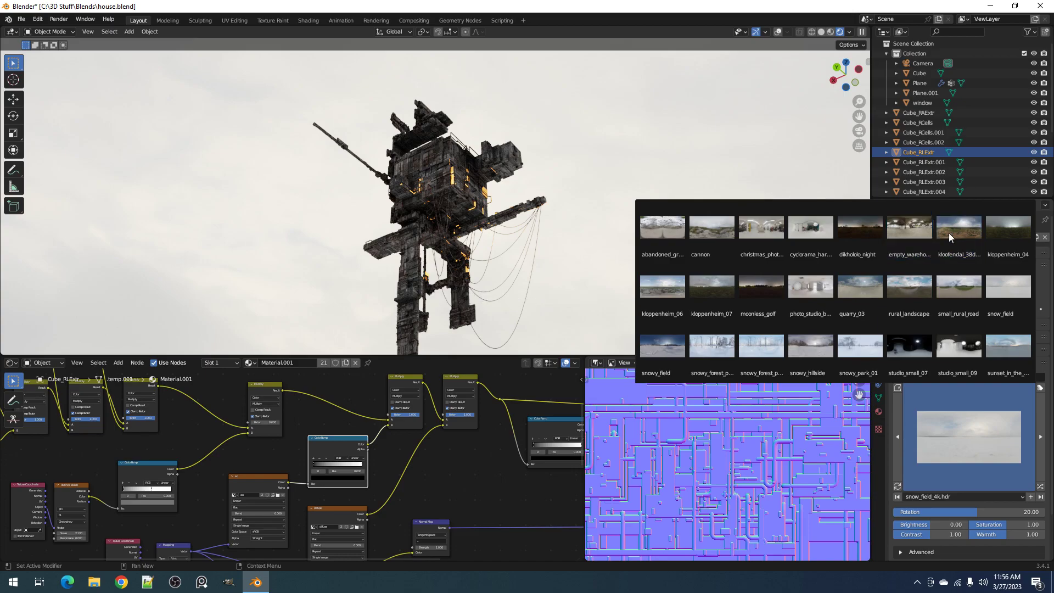
click(970, 231)
Set the HDRI rotation to -145.16 and switch the world back to the snow_field HDRI
drag(979, 511, 914, 512)
click(970, 431)
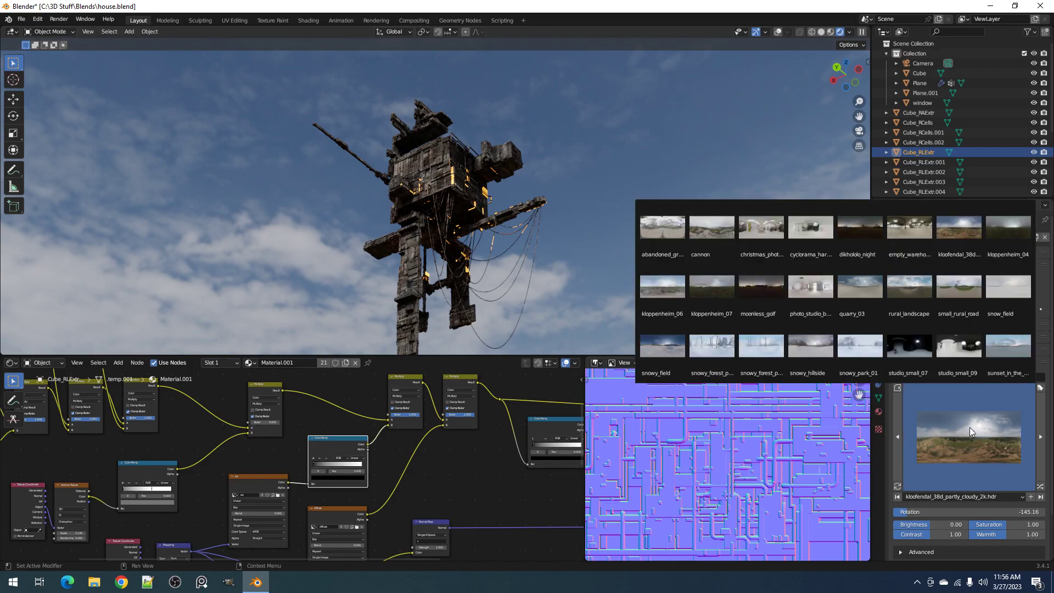
click(1003, 289)
Inspect the relit house up close, return the viewport to Solid shading and save the file
scroll(550, 186, up, 4)
shift+middle_drag(550, 186, 562, 230)
scroll(562, 230, up, 1)
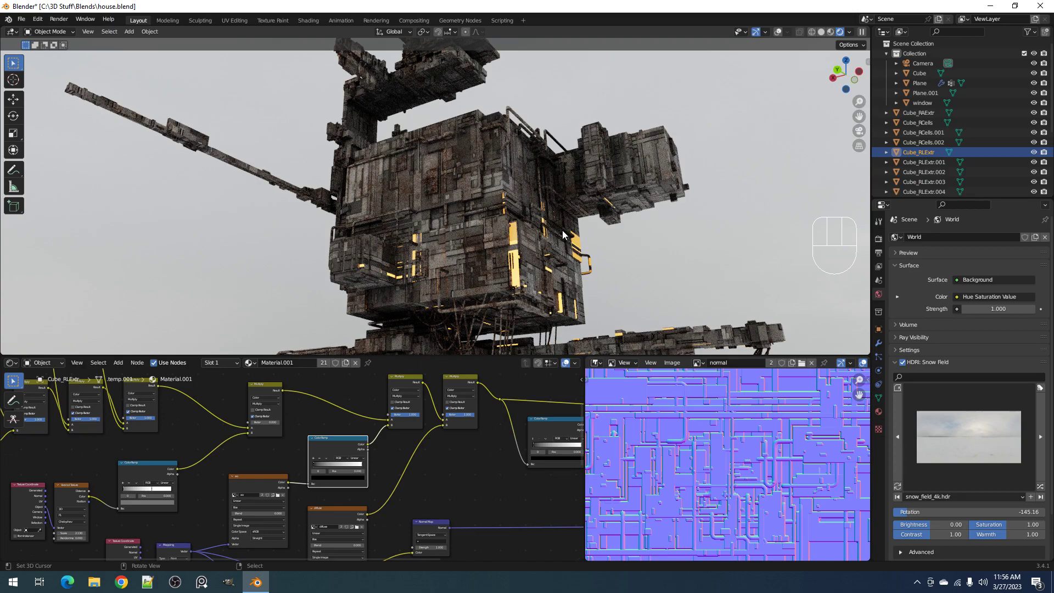
mouse_move(556, 225)
middle_down()
mouse_move(478, 223)
mouse_move(545, 222)
middle_up()
key(z)
click(625, 217)
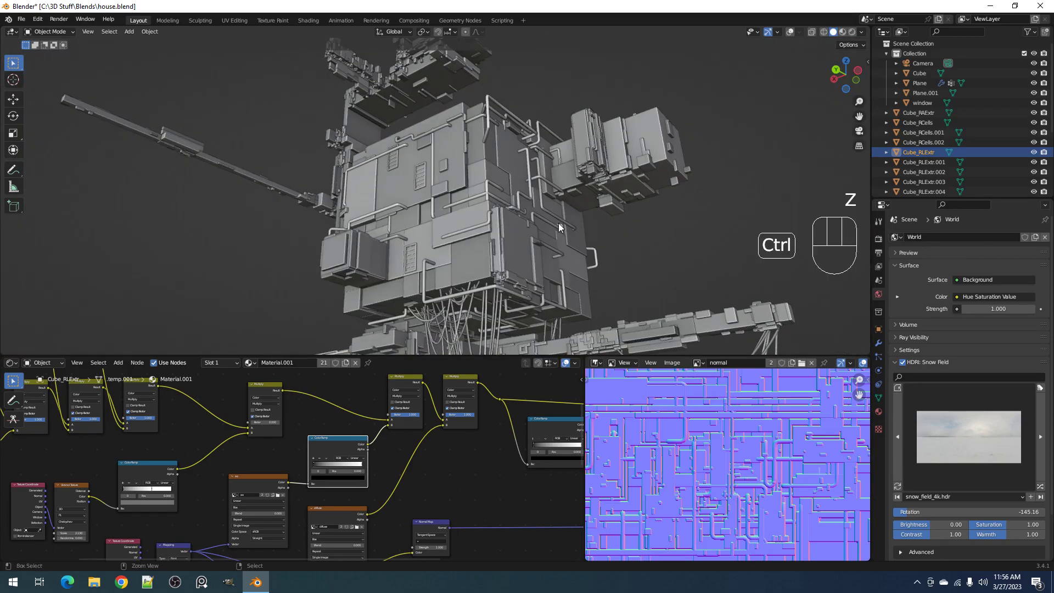
key(ctrl+s)
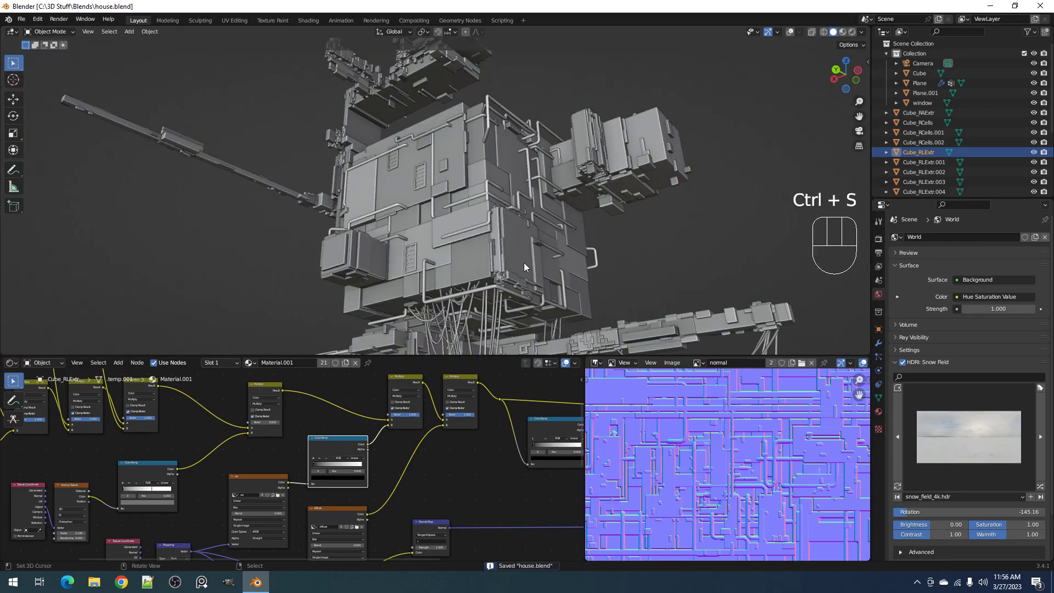
Preview the house in Rendered shading with the ao texture's Multiply factor lowered to 0
key(z)
mouse_move(329, 479)
middle_down()
mouse_move(377, 454)
mouse_move(349, 487)
middle_up()
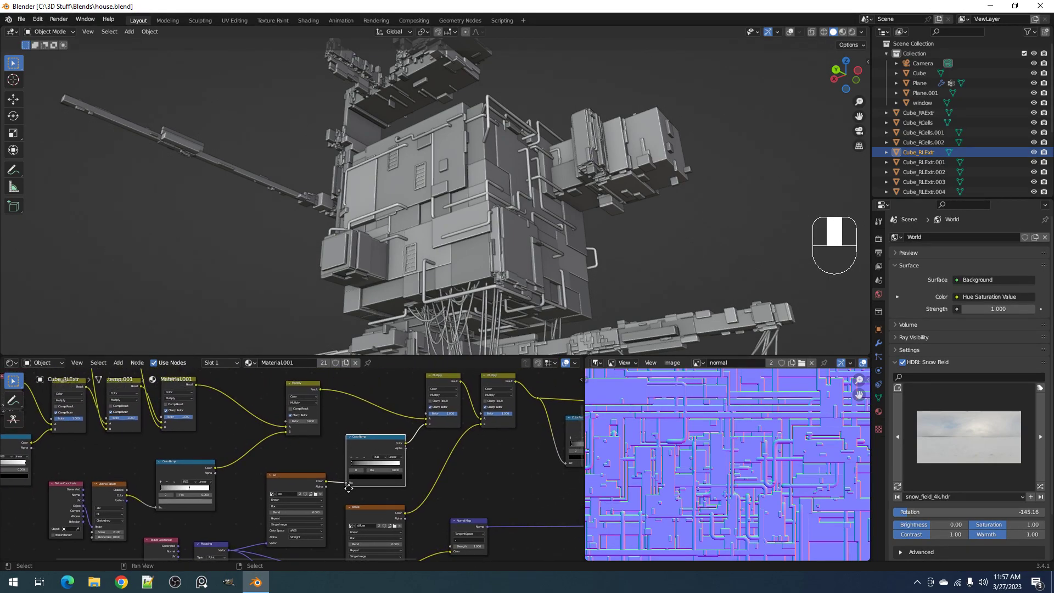
middle_drag(409, 429, 388, 454)
key(z)
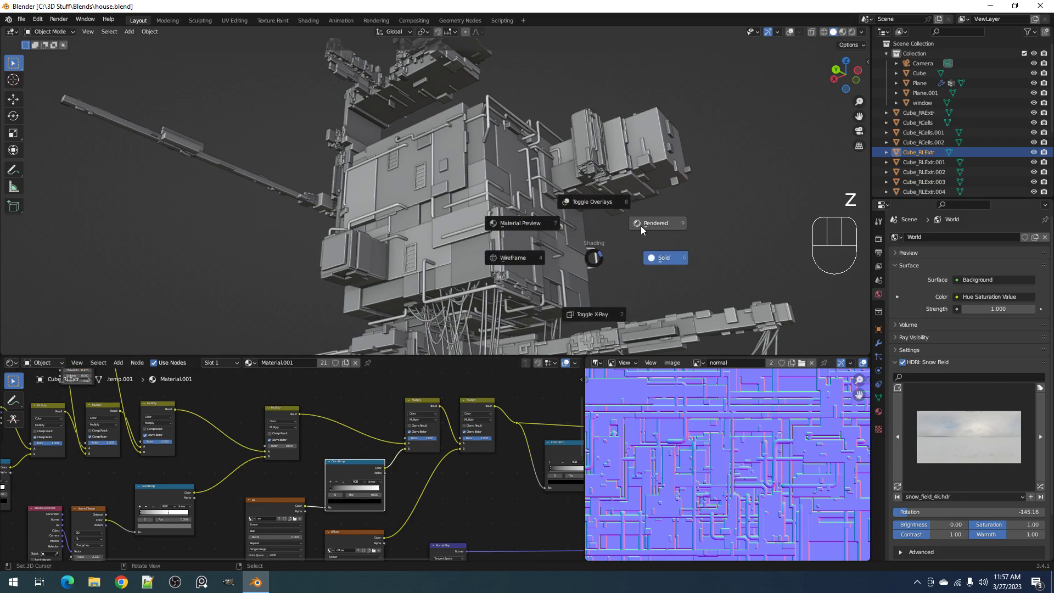
click(640, 225)
scroll(497, 438, up, 2)
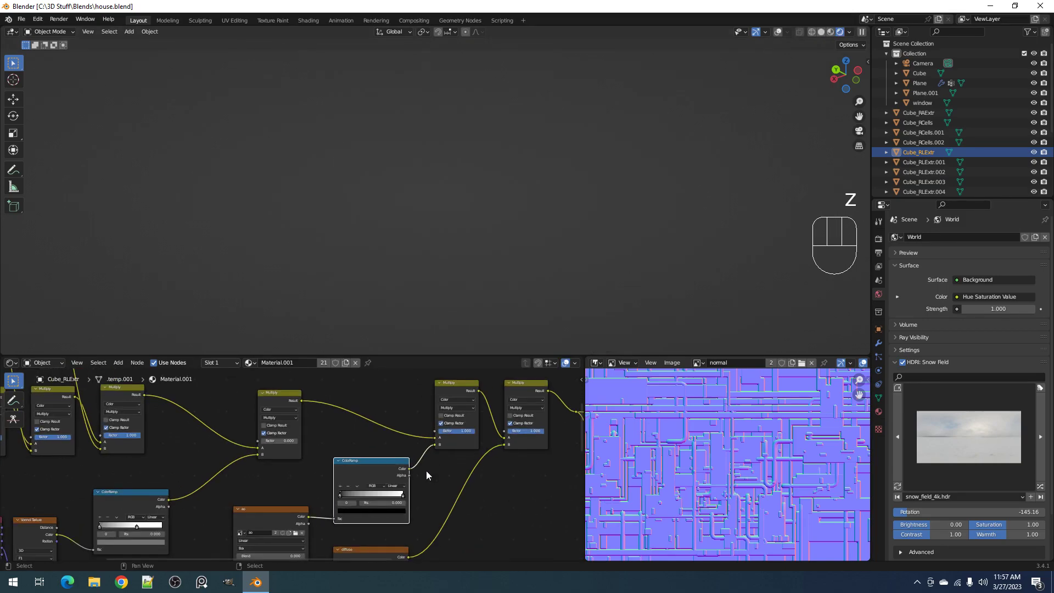
scroll(443, 448, up, 1)
scroll(475, 434, up, 1)
drag(494, 422, 461, 423)
Reposition the normal texture node, return to Solid shading and set that node's Color Space to Non-Color
middle_drag(476, 496, 364, 498)
drag(216, 467, 185, 472)
middle_drag(328, 521, 407, 476)
scroll(338, 499, up, 2)
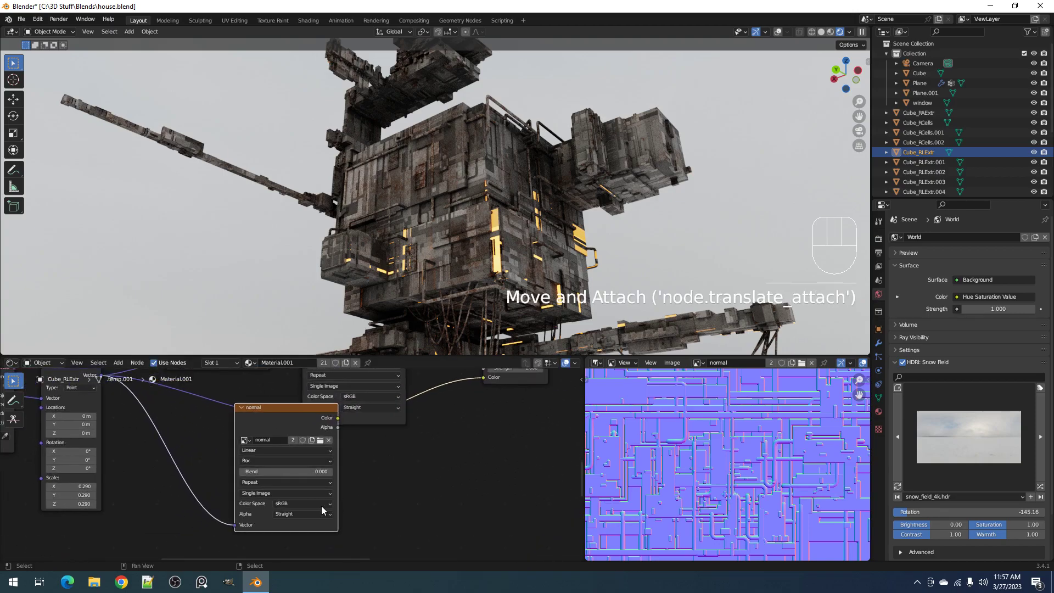
scroll(321, 510, up, 1)
key(z)
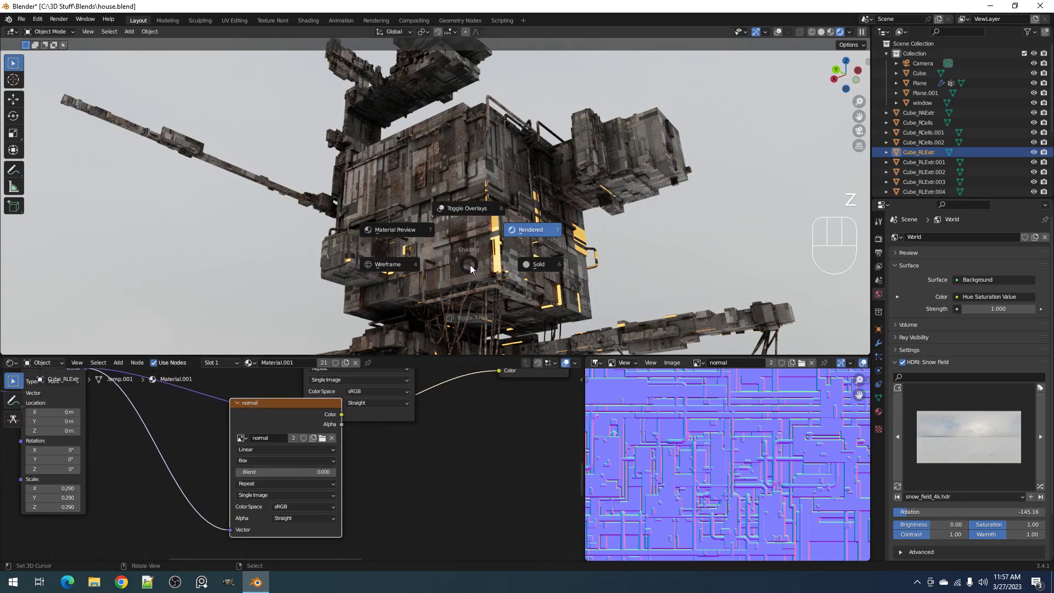
click(537, 267)
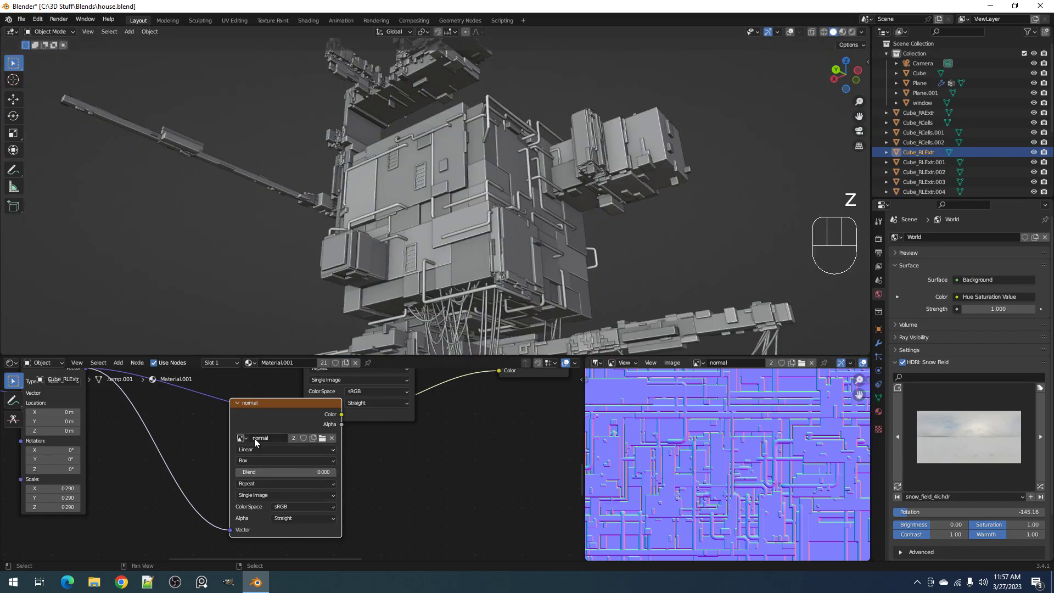
drag(303, 504, 303, 445)
Check the Normal Map node's connection and examine the corrected normal map close up in Rendered shading
middle_drag(519, 425, 126, 557)
drag(132, 452, 136, 454)
scroll(407, 473, down, 4)
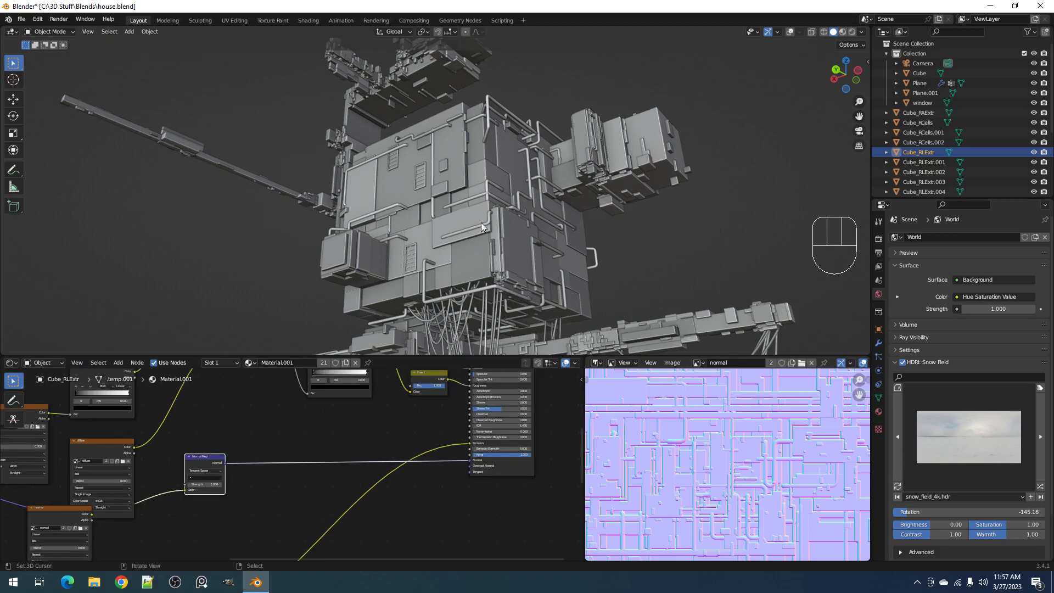
key(z)
click(540, 176)
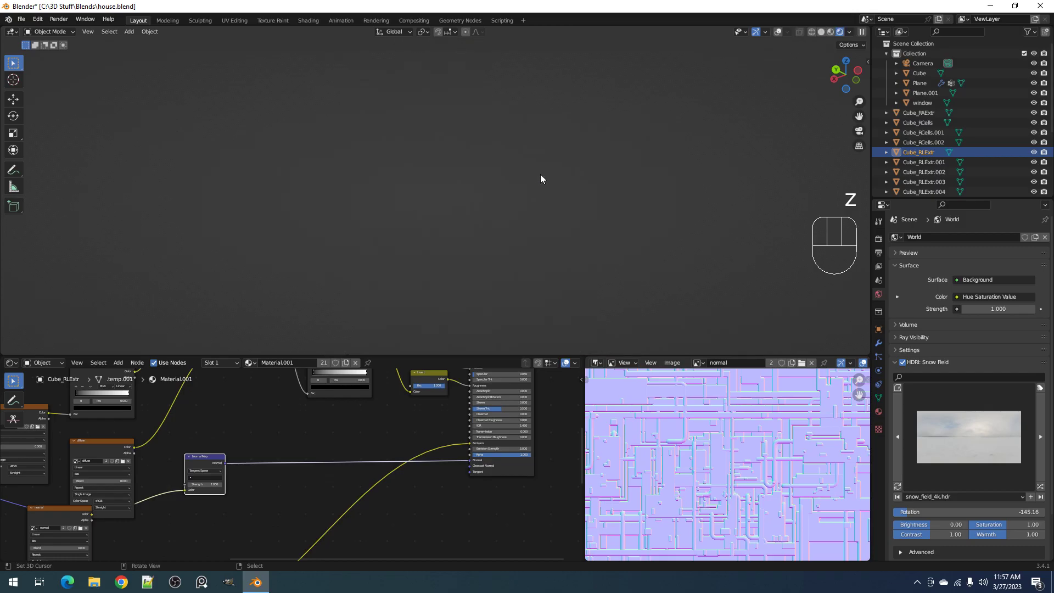
scroll(540, 179, up, 4)
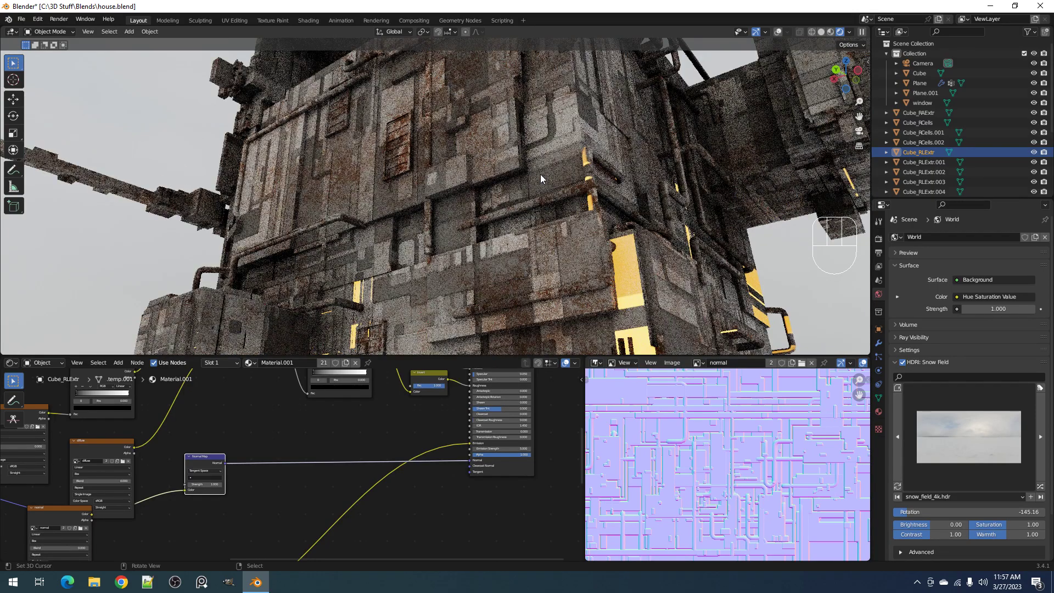
middle_drag(541, 174, 562, 179)
Try the diffuse texture's Multiply factor at 0 and restart the rendered preview of the house
middle_drag(306, 432, 461, 363)
drag(414, 464, 377, 464)
mouse_move(620, 209)
middle_down()
mouse_move(548, 235)
mouse_move(560, 217)
mouse_move(523, 222)
middle_up()
key(z)
click(608, 226)
key(z)
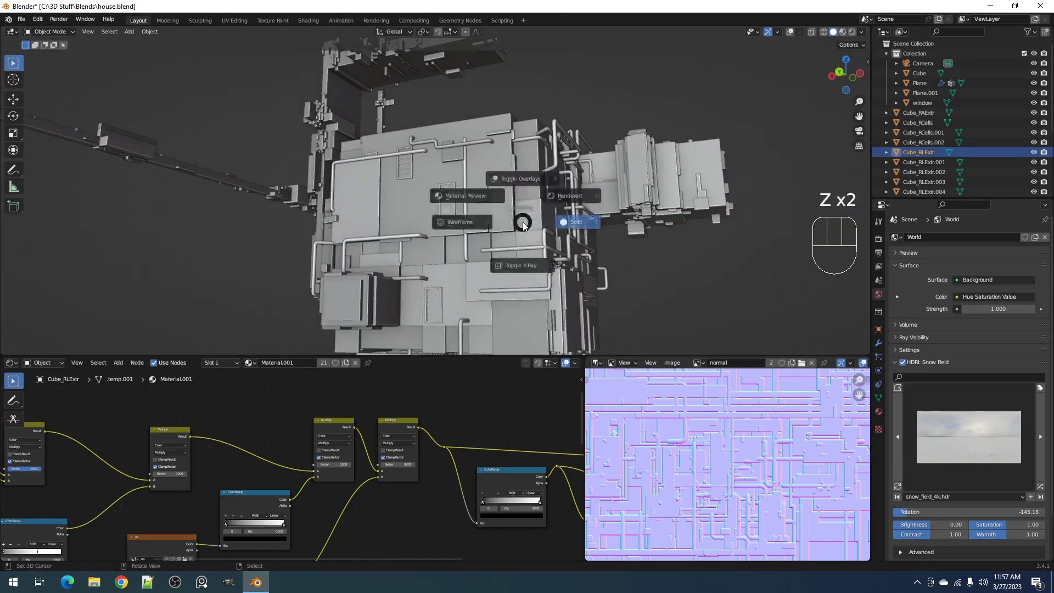
click(576, 188)
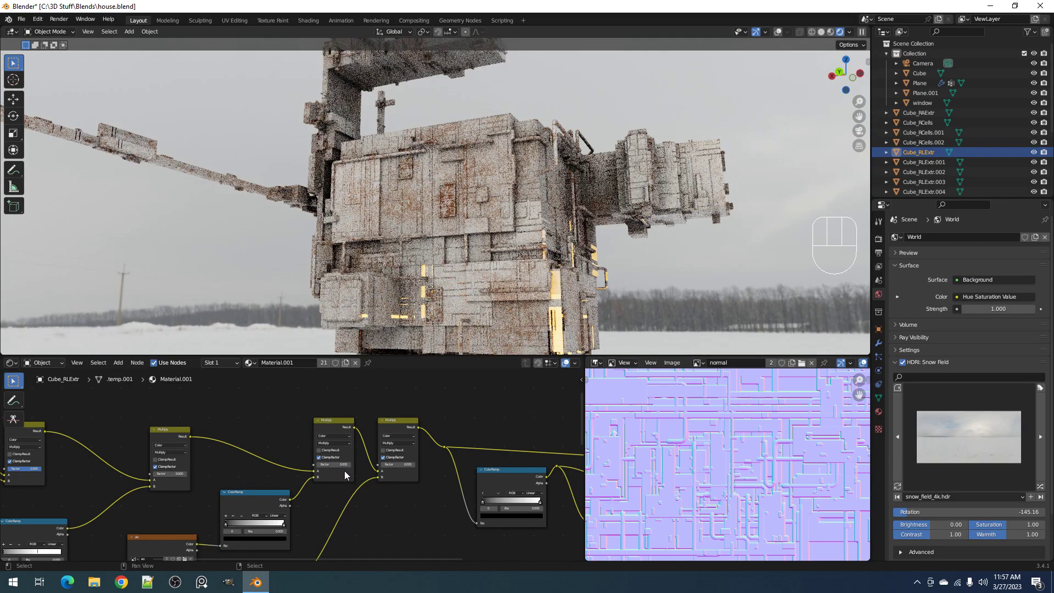
Set the diffuse texture's Multiply factor to 0.5, then raise the ao and diffuse Multiply factors further
click(393, 464)
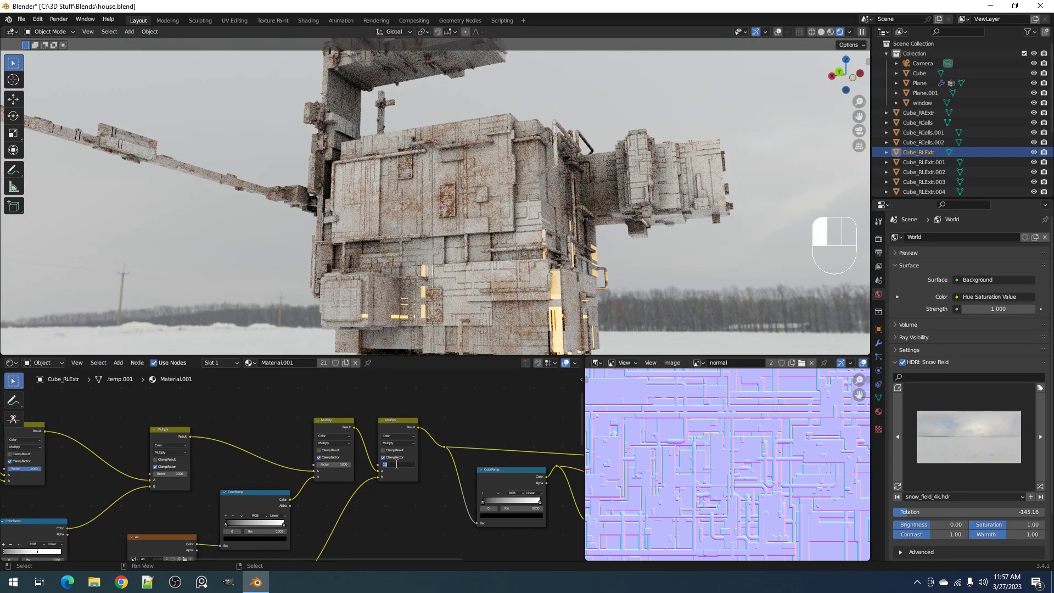
text(.5)
key(Return)
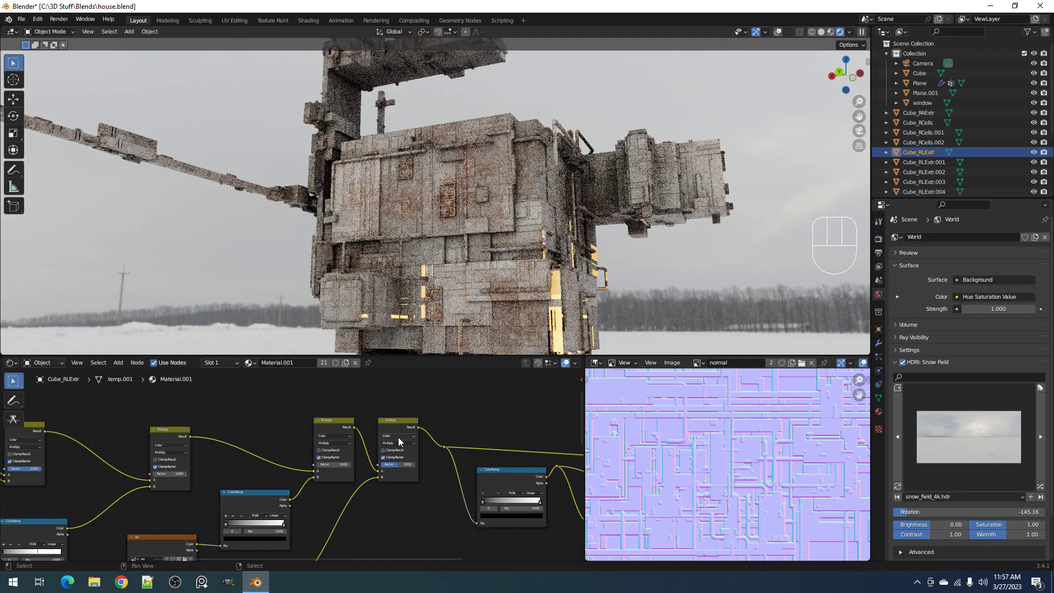
mouse_move(395, 464)
mouse_down()
mouse_move(409, 464)
mouse_move(350, 464)
mouse_move(378, 464)
mouse_up()
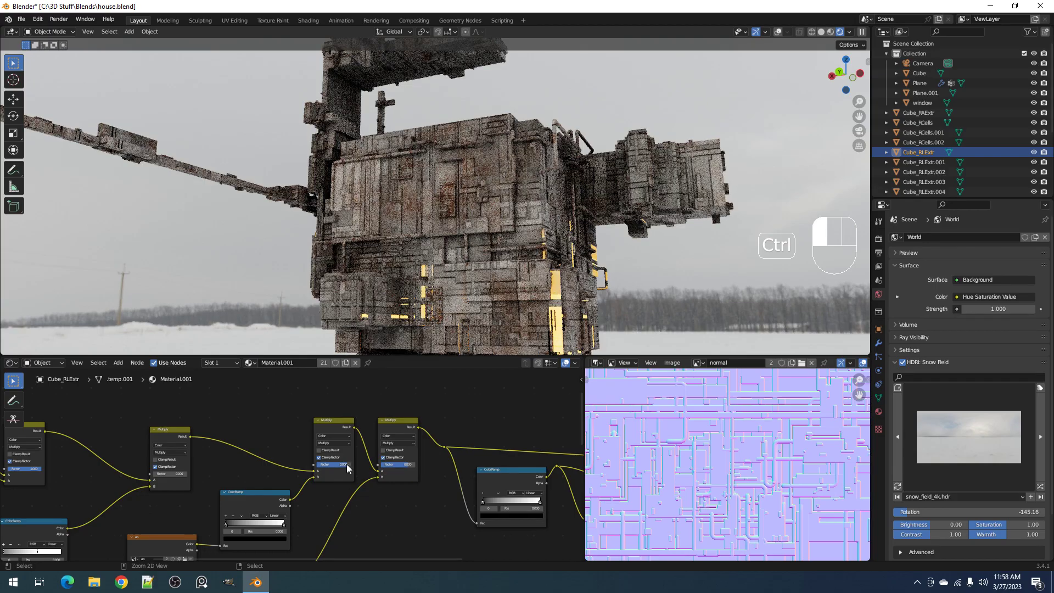
Inspect the house from its other side, return the viewport to Solid shading and save the file
scroll(611, 209, down, 5)
middle_drag(607, 250, 452, 174)
scroll(613, 154, up, 3)
shift+middle_drag(527, 156, 545, 224)
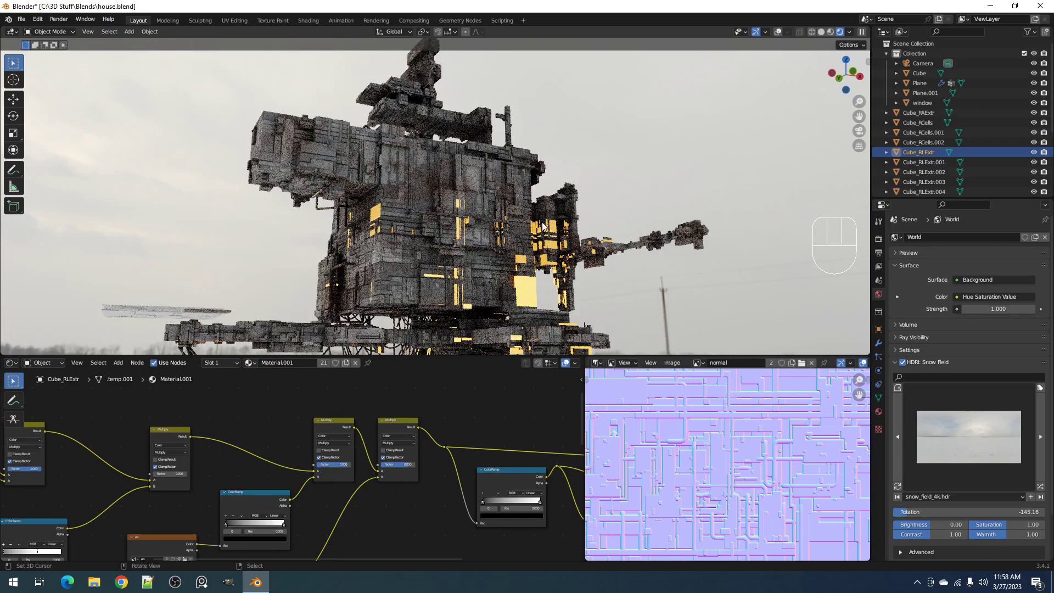
key(z)
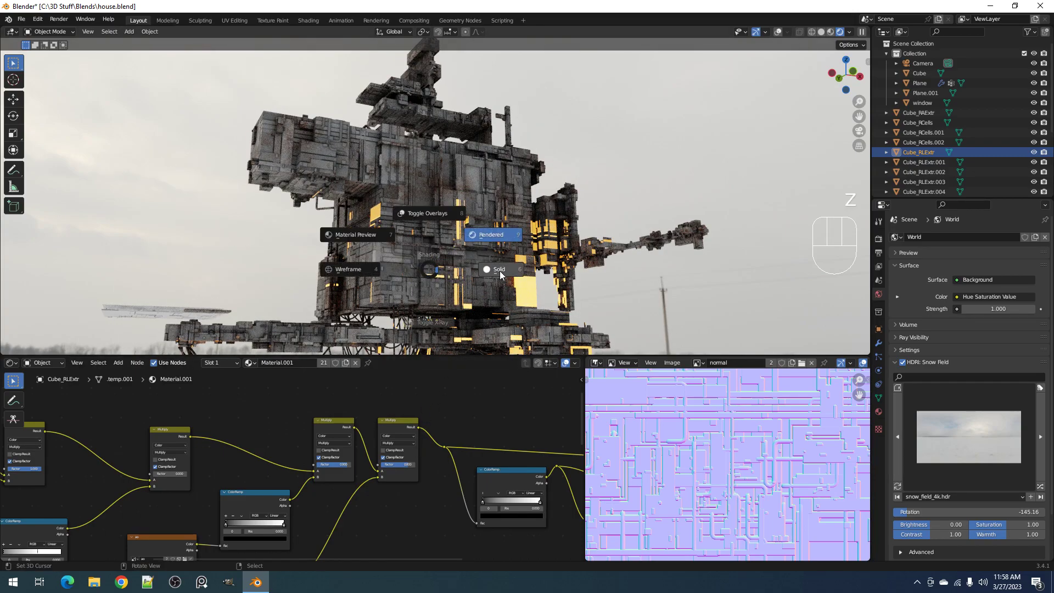
click(433, 196)
key(ctrl+s)
Preview the house in Rendered shading from the opposite side, then return to Solid shading
key(z)
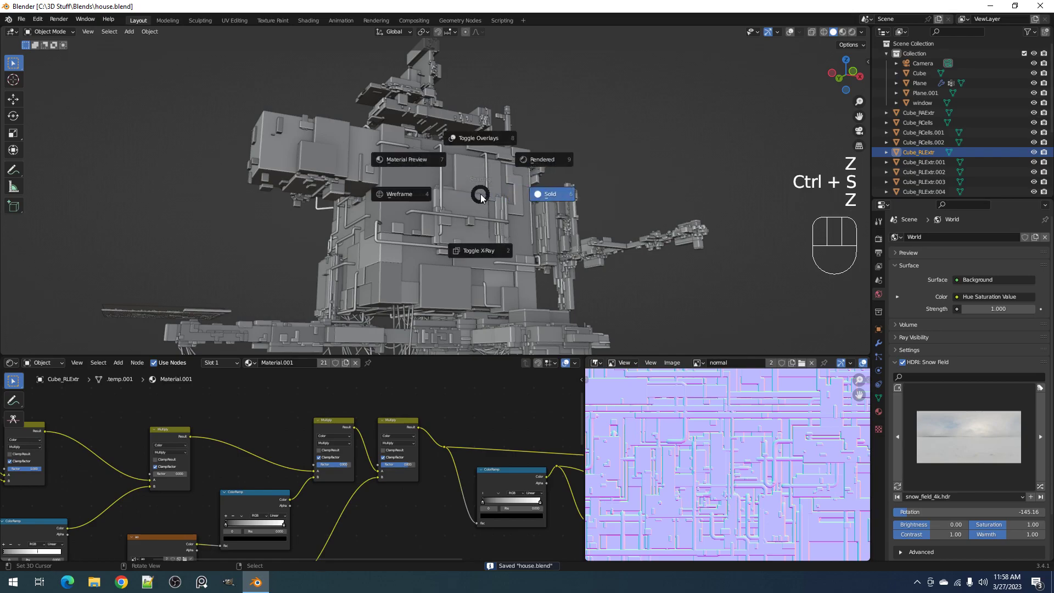
click(533, 159)
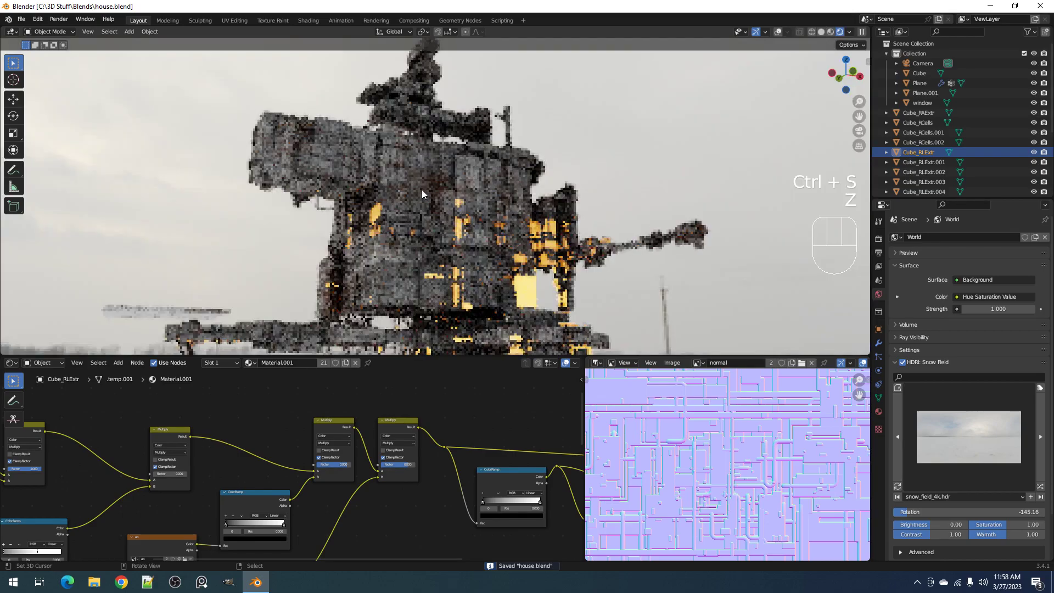
middle_drag(380, 210, 649, 203)
key(z)
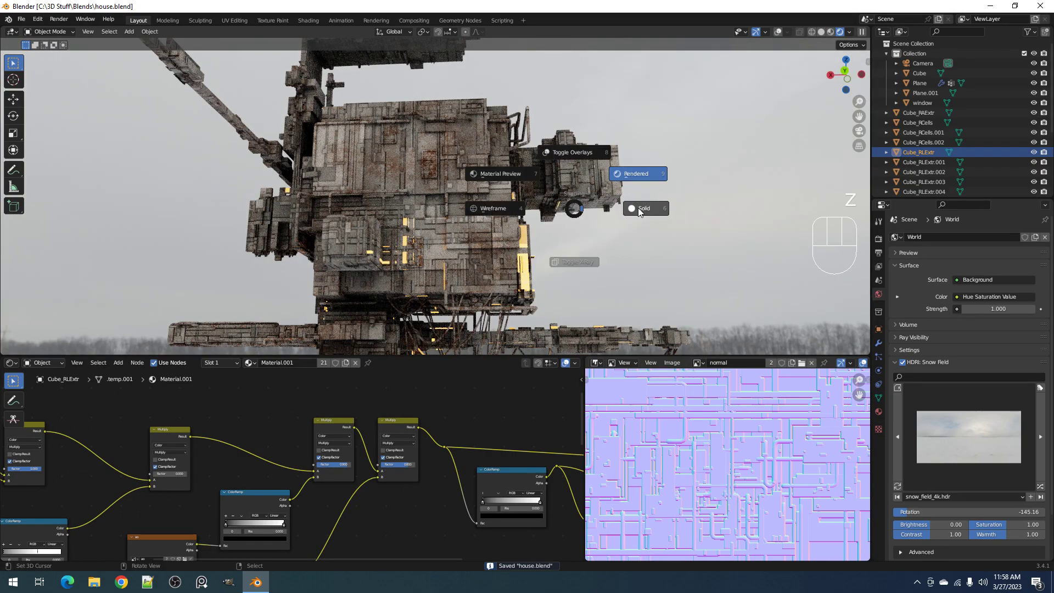
click(645, 213)
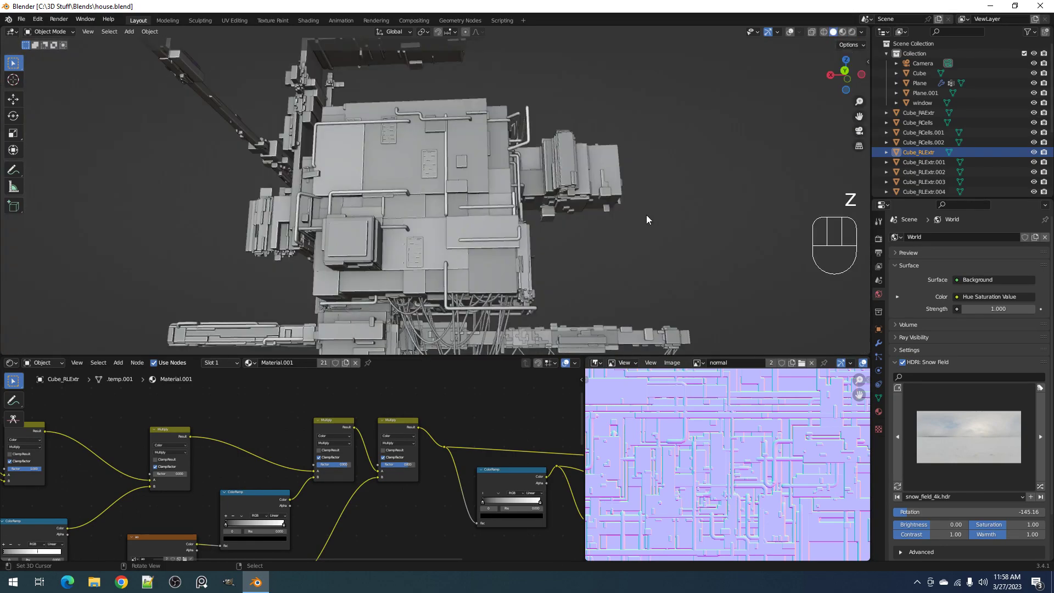
Turn on the Transparent film option in the render settings and preview the house in Rendered shading
click(878, 239)
scroll(919, 500, down, 4)
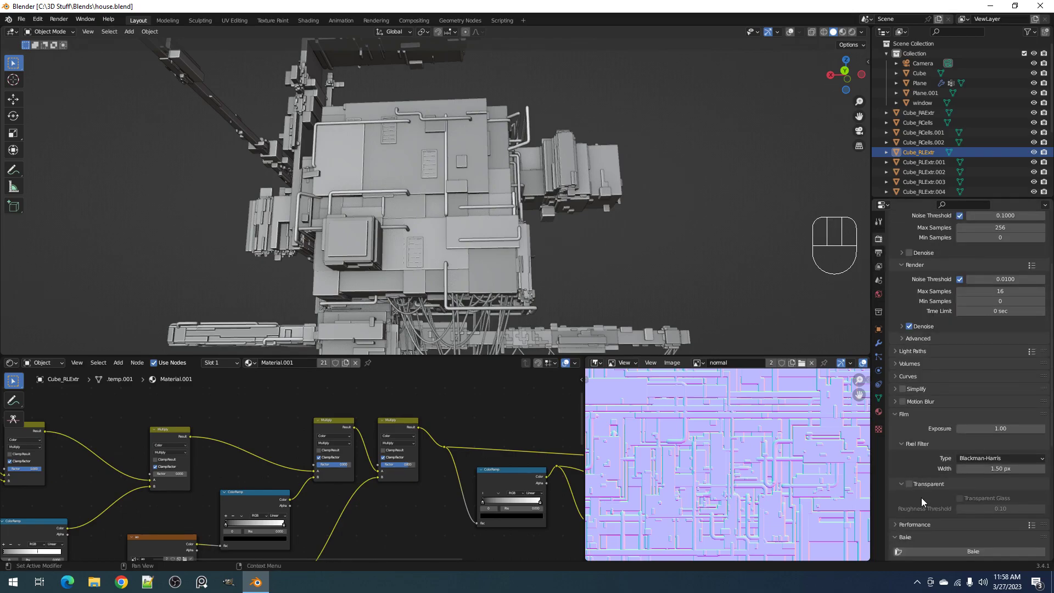
click(912, 483)
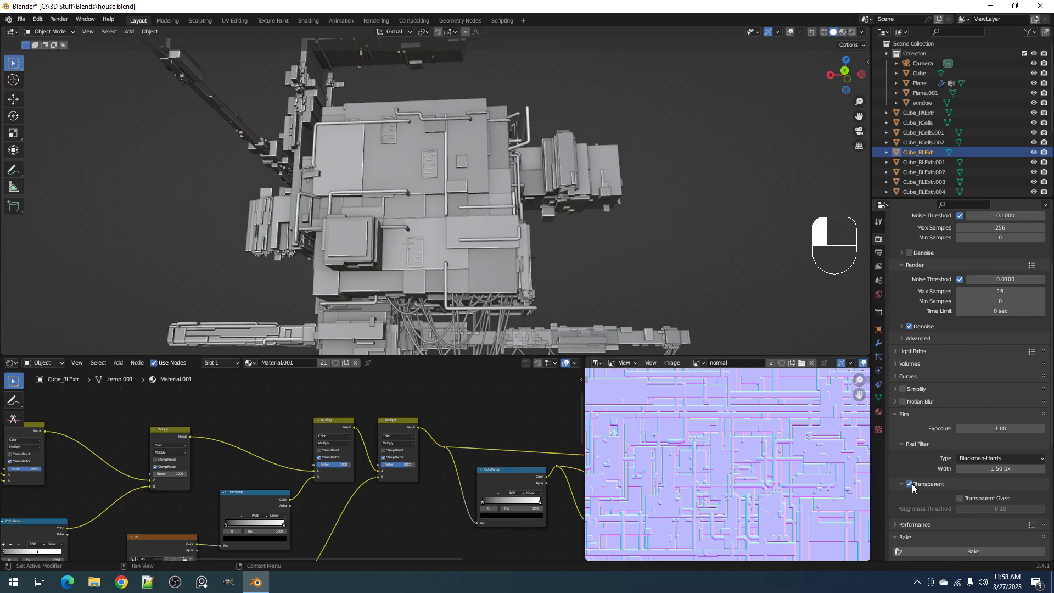
key(z)
click(562, 172)
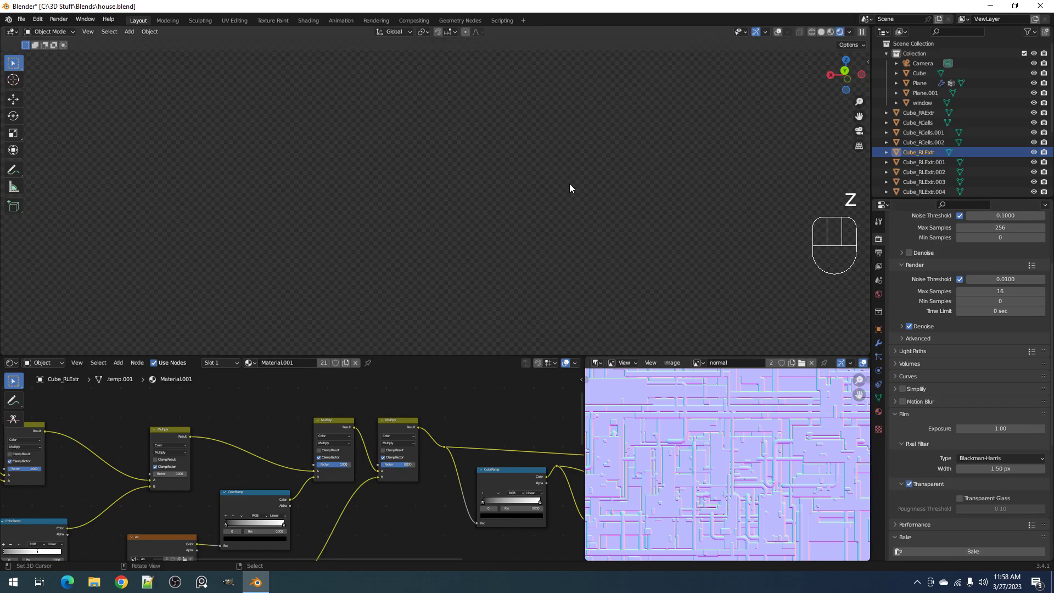
mouse_move(562, 184)
middle_down()
mouse_move(553, 178)
mouse_move(566, 192)
middle_up()
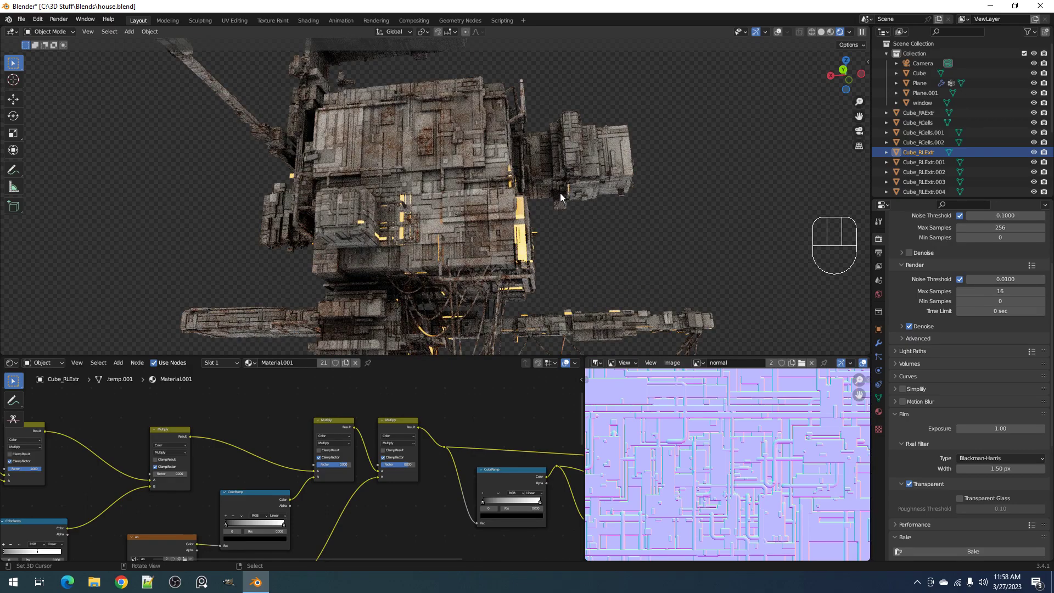
Bring the viewport back to Rendered shading and set the Mapping node's scale to 0.79 on all three axes
key(z)
click(532, 196)
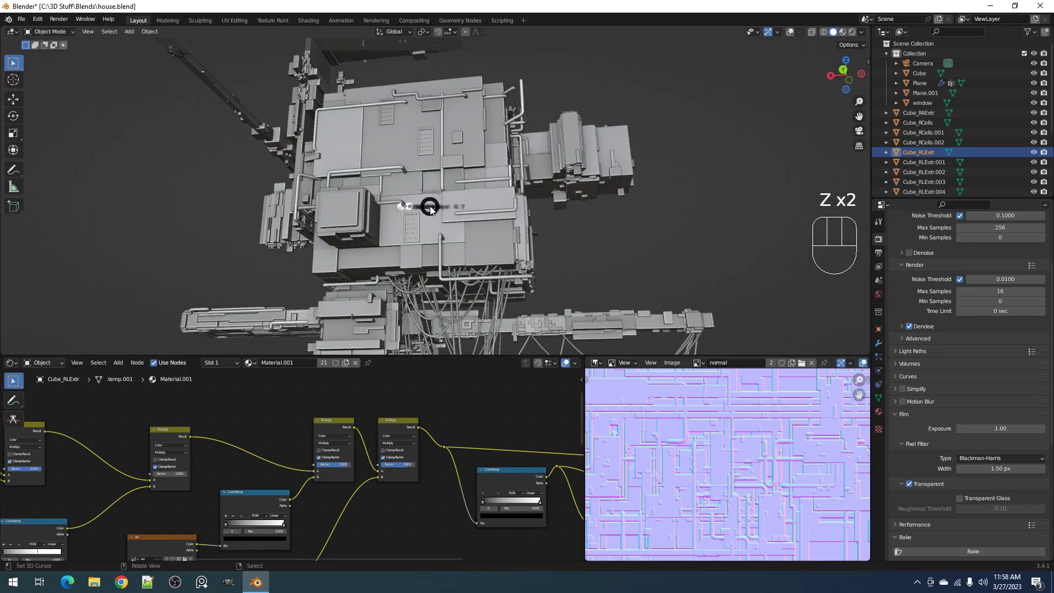
click(486, 173)
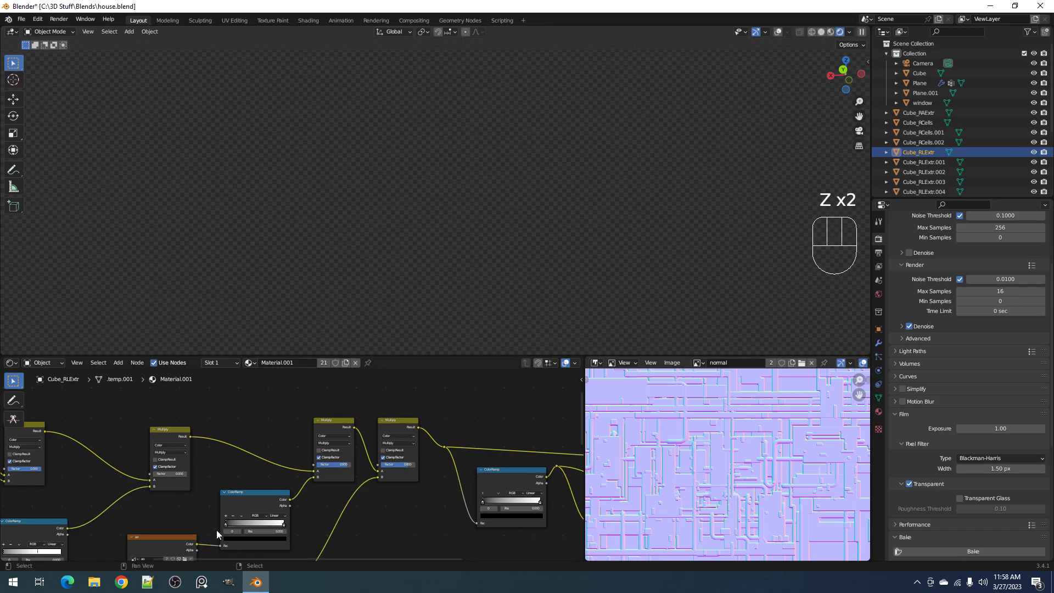
middle_drag(217, 529, 422, 530)
middle_drag(314, 528, 394, 494)
scroll(373, 496, up, 2)
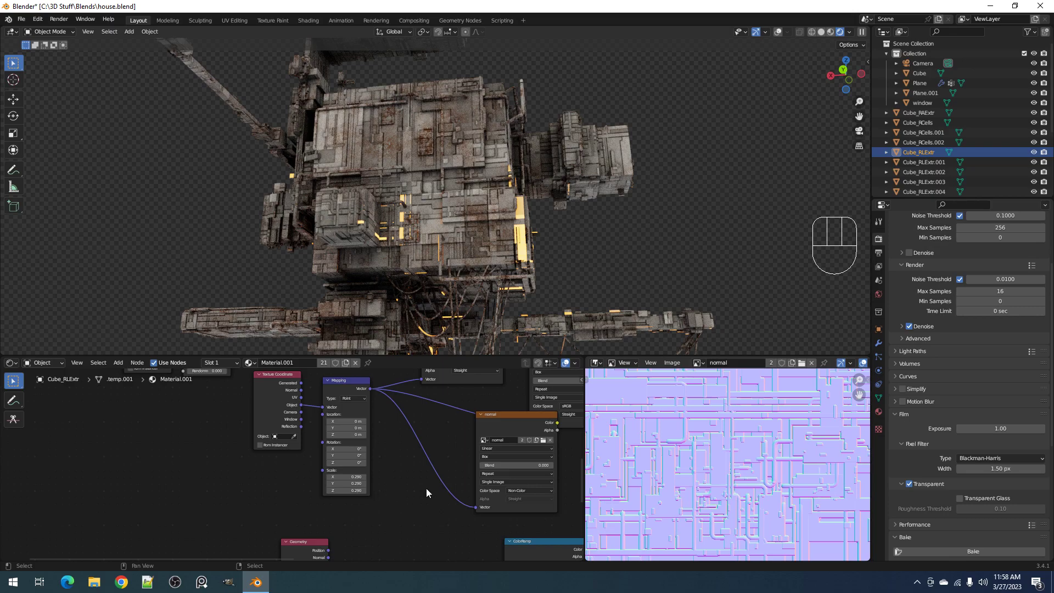
scroll(426, 488, up, 1)
scroll(426, 488, up, 4)
middle_drag(413, 490, 362, 463)
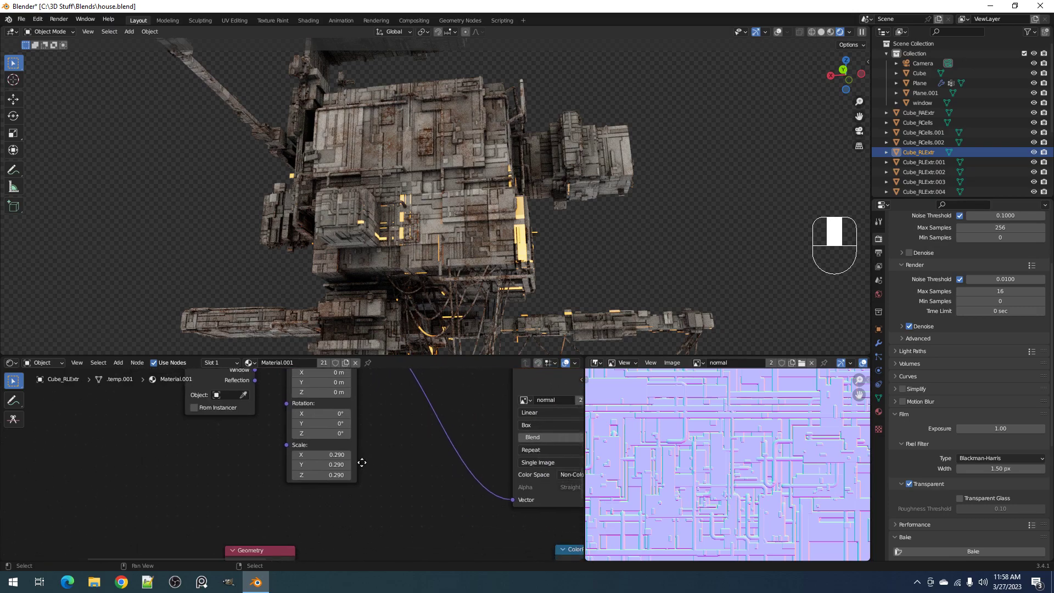
scroll(361, 462, up, 2)
scroll(363, 472, up, 1)
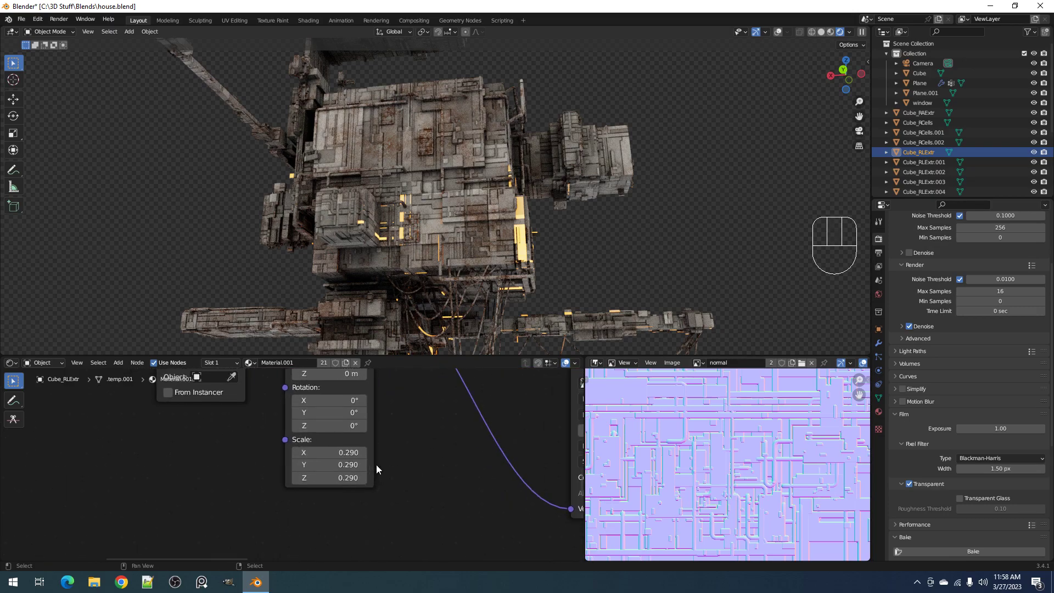
scroll(352, 453, up, 1)
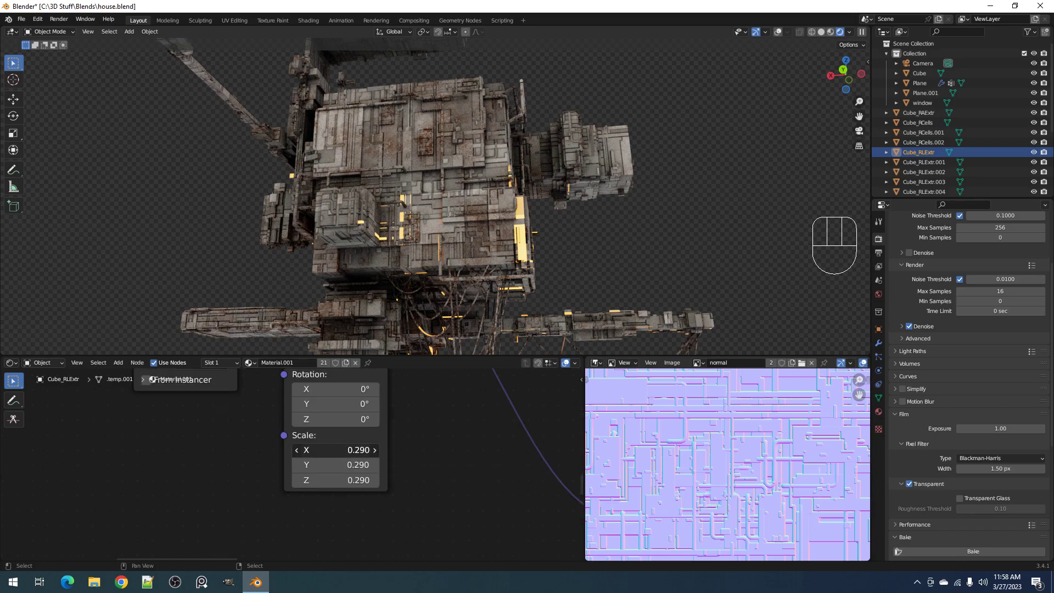
click(351, 450)
mouse_move(351, 451)
mouse_down()
mouse_move(231, 451)
mouse_move(357, 451)
mouse_move(346, 451)
mouse_up()
Inspect the house's wall panels close up in the rendered view to judge the texture scale
mouse_move(565, 229)
middle_down()
mouse_move(511, 264)
mouse_move(599, 286)
mouse_move(566, 289)
mouse_move(568, 249)
middle_up()
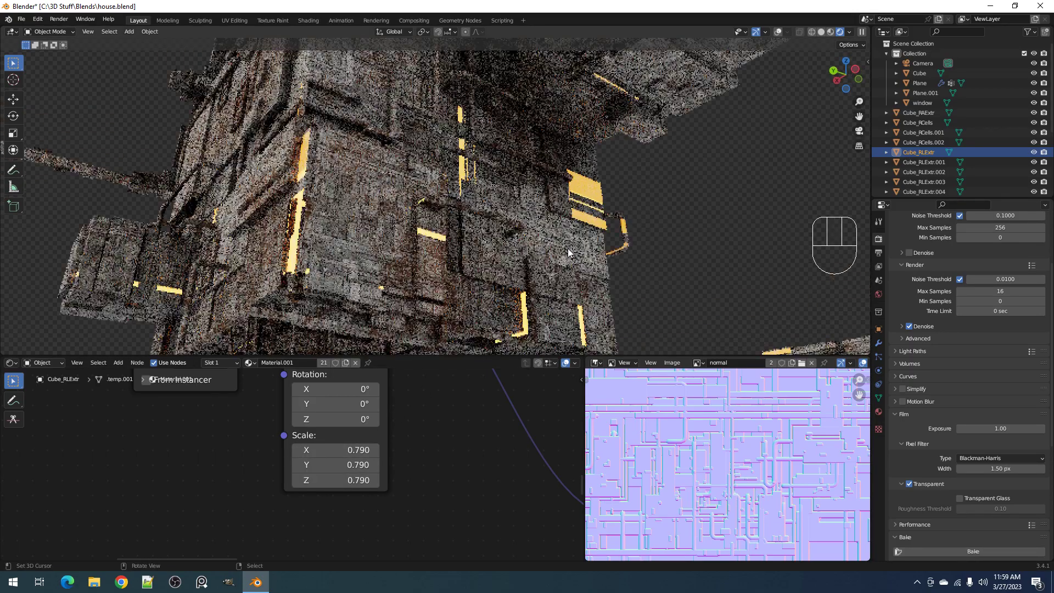
scroll(568, 253, up, 2)
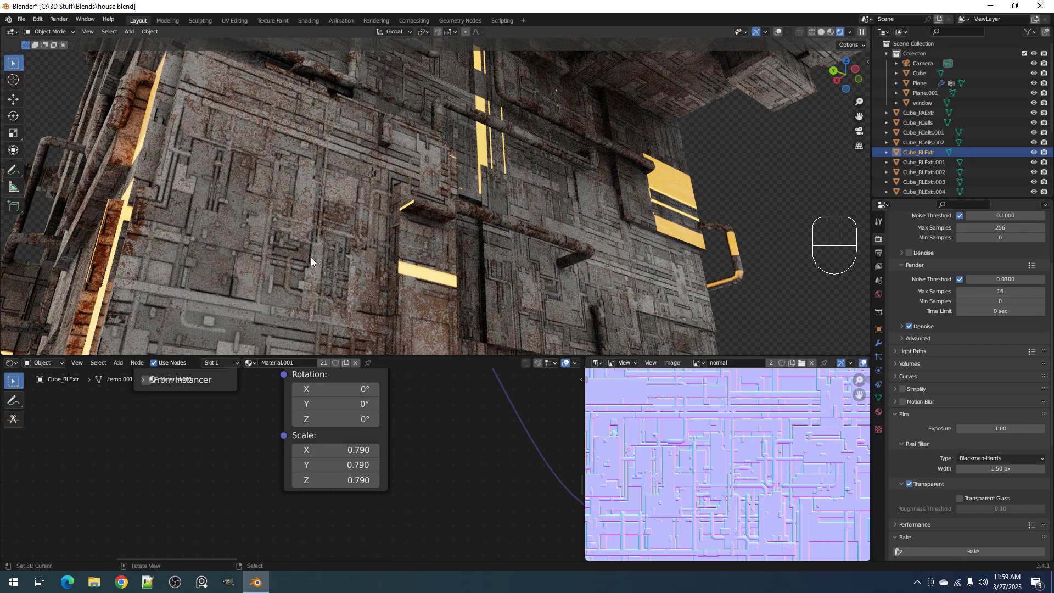
middle_drag(312, 255, 471, 262)
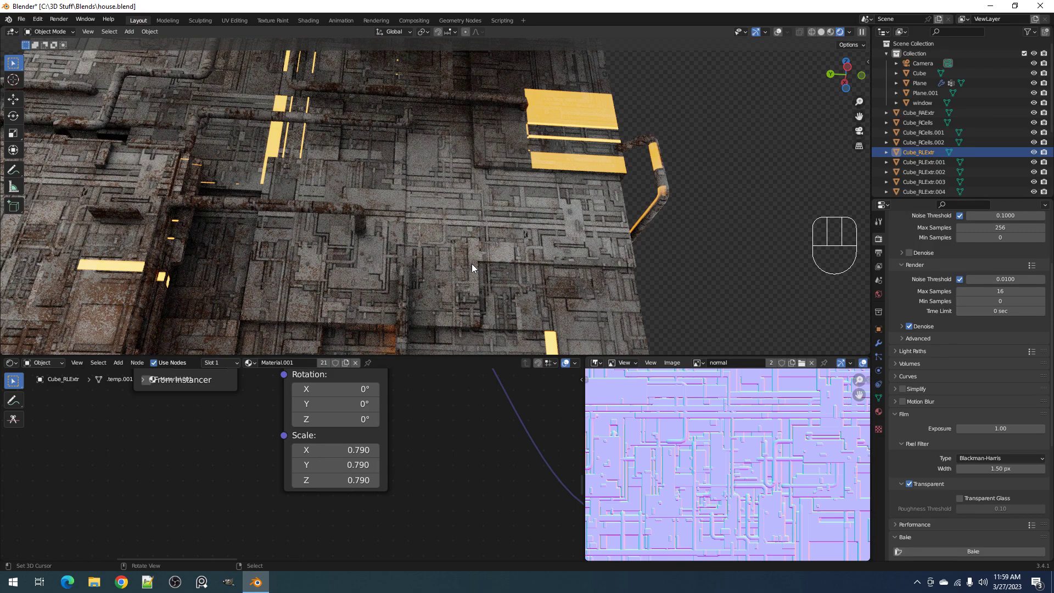
Cut the link between the Normal Map node and the shader's Normal input for comparison, and undo the cut
scroll(446, 497, down, 1)
scroll(422, 461, down, 1)
middle_drag(456, 475, 3, 335)
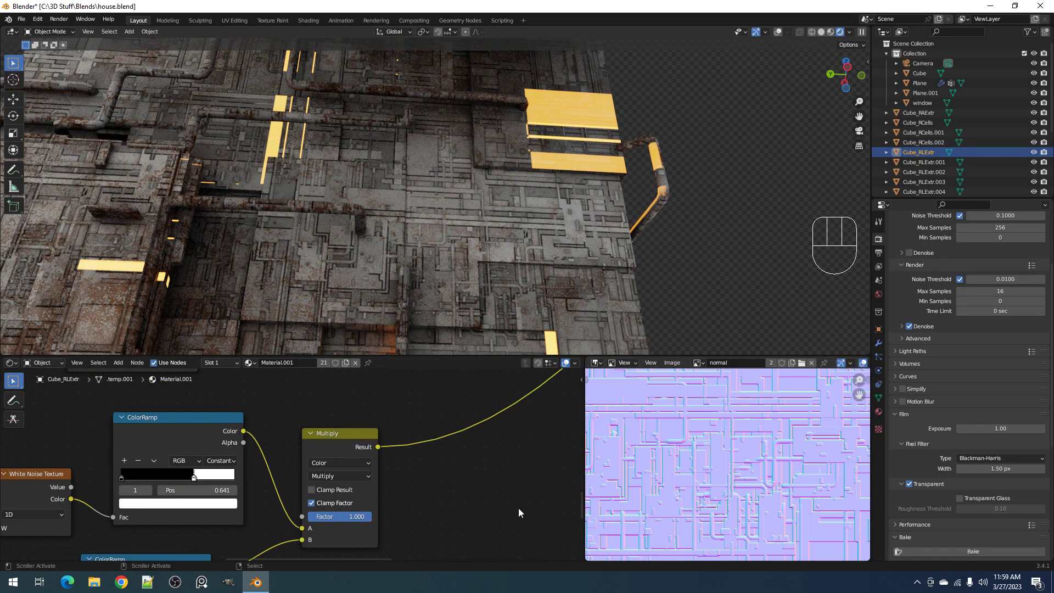
middle_drag(518, 512, 236, 443)
middle_drag(297, 499, 395, 426)
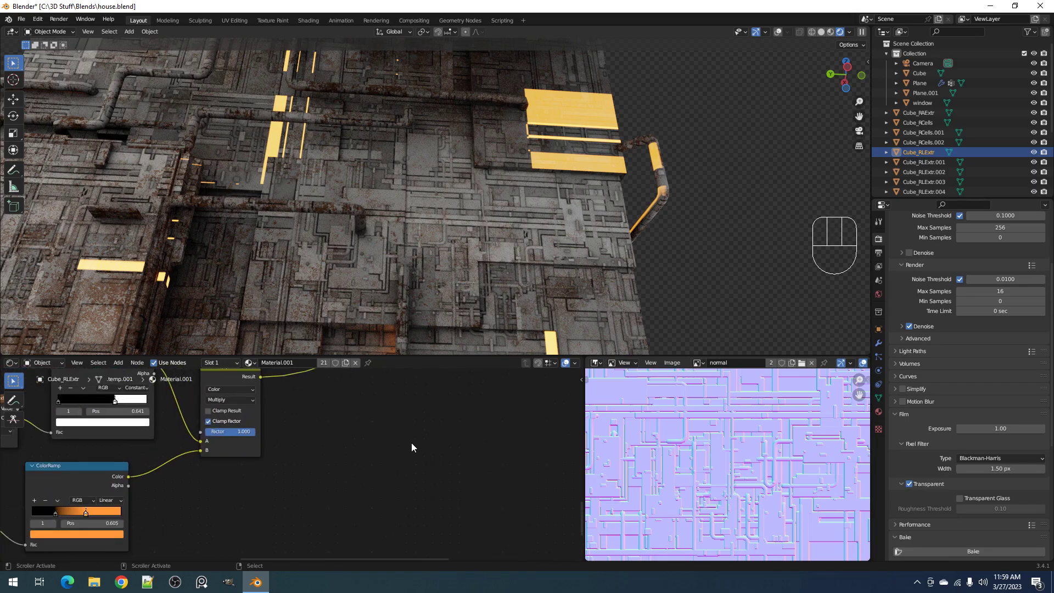
scroll(411, 443, down, 4)
scroll(410, 430, down, 2)
middle_drag(407, 411, 388, 457)
scroll(389, 456, up, 1)
scroll(389, 460, up, 5)
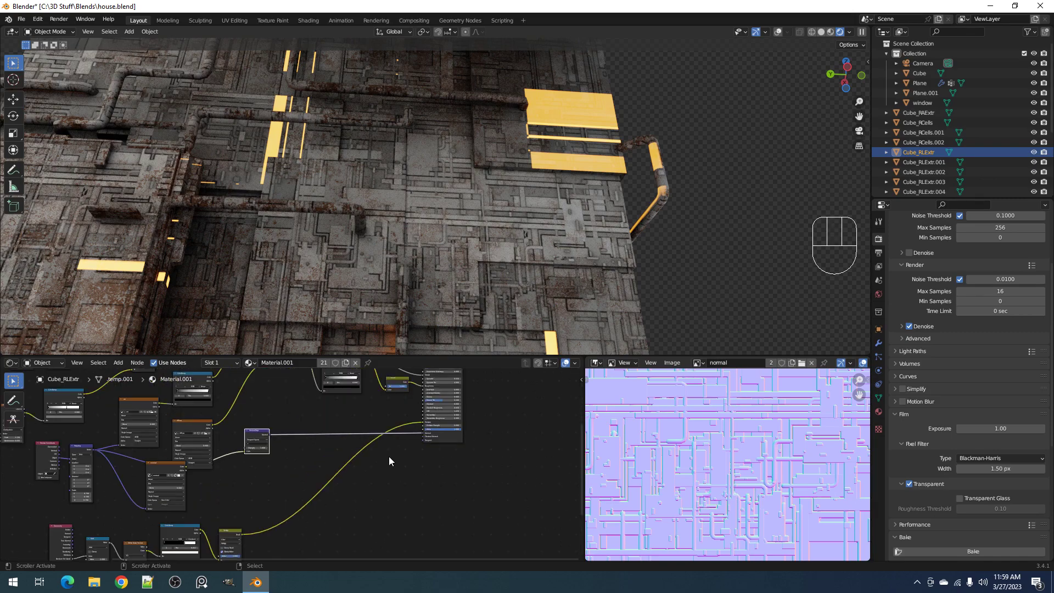
key(z)
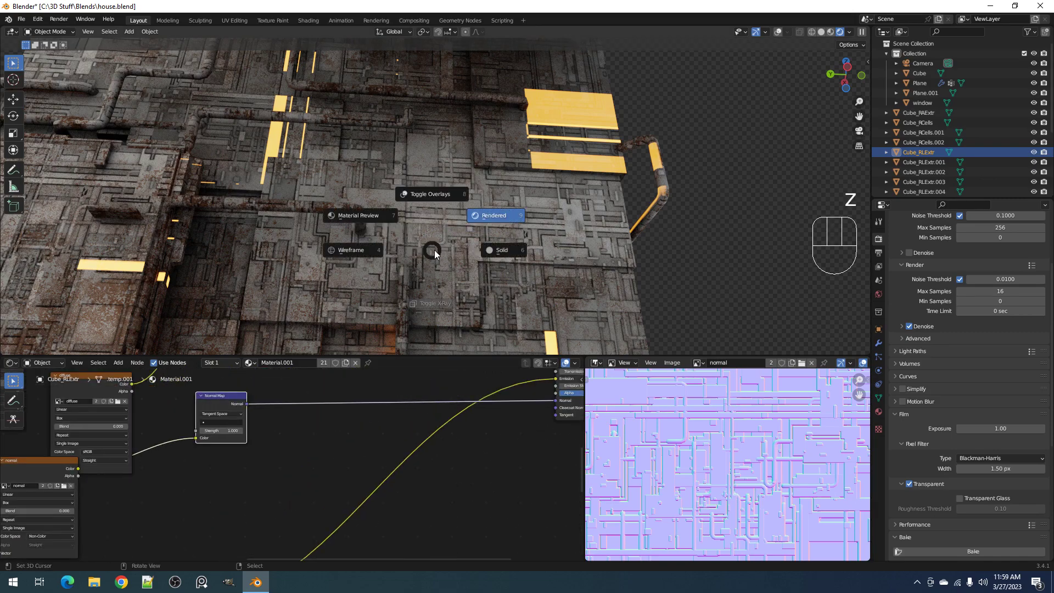
click(431, 310)
ctrl+right_drag(400, 405, 406, 400)
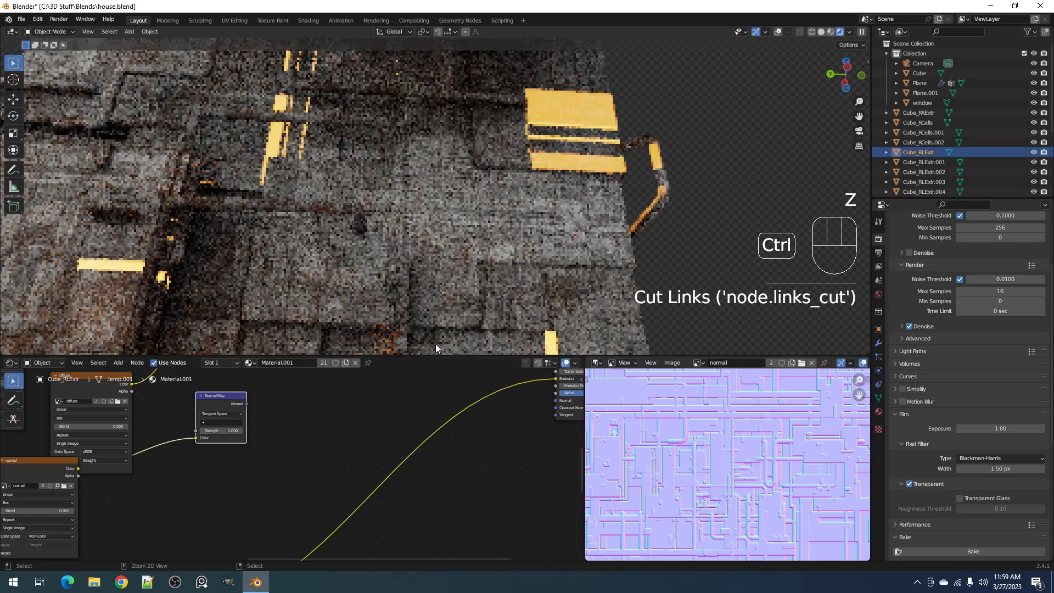
key(ctrl+z)
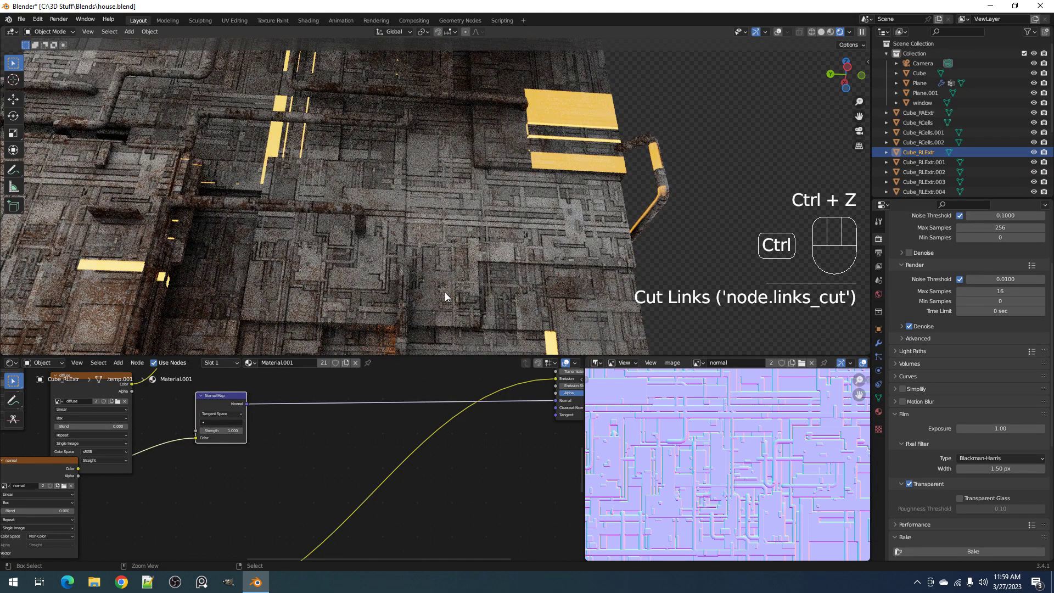
Try a Normal Map strength of 2 and set it back to 1
double_click(230, 430)
text(2)
key(Return)
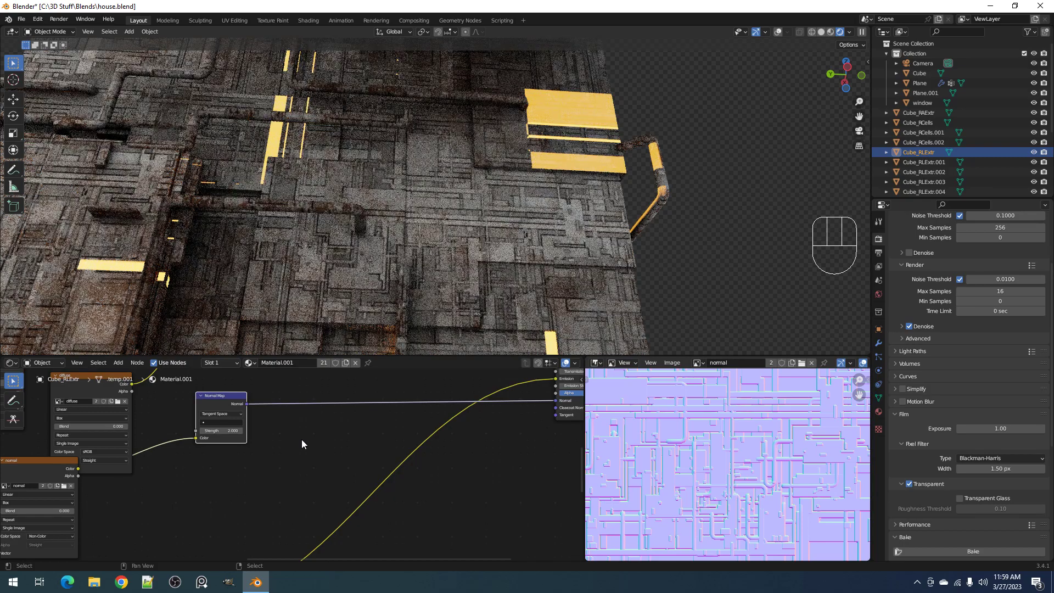
click(231, 431)
text(1)
key(Return)
Check the whole house in the rendered view, return the viewport to Solid shading and save the file
scroll(380, 236, down, 6)
middle_drag(389, 234, 387, 258)
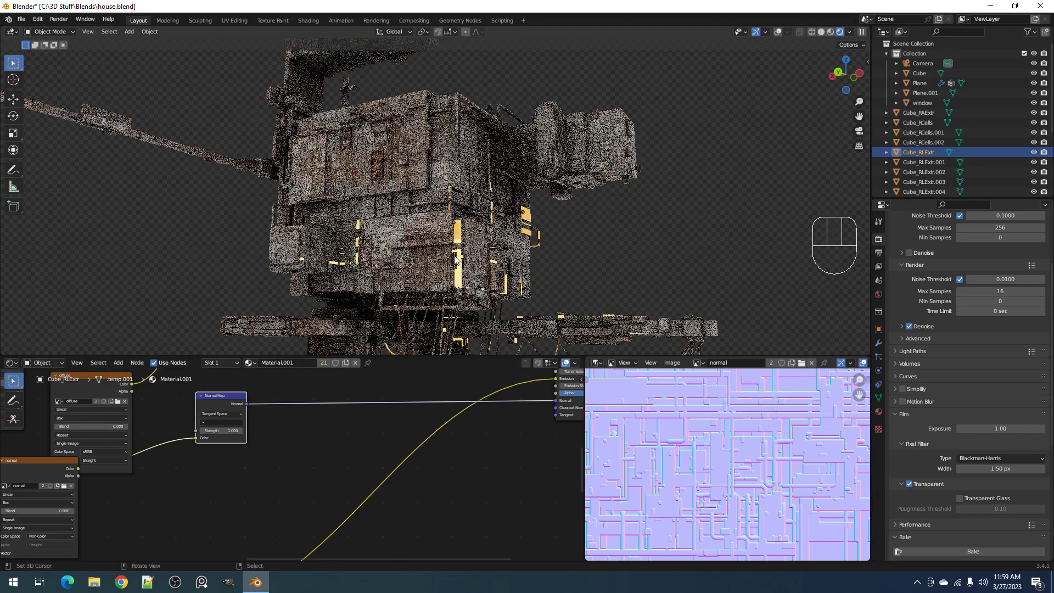
mouse_move(76, 449)
middle_down()
mouse_move(291, 464)
mouse_move(395, 455)
middle_up()
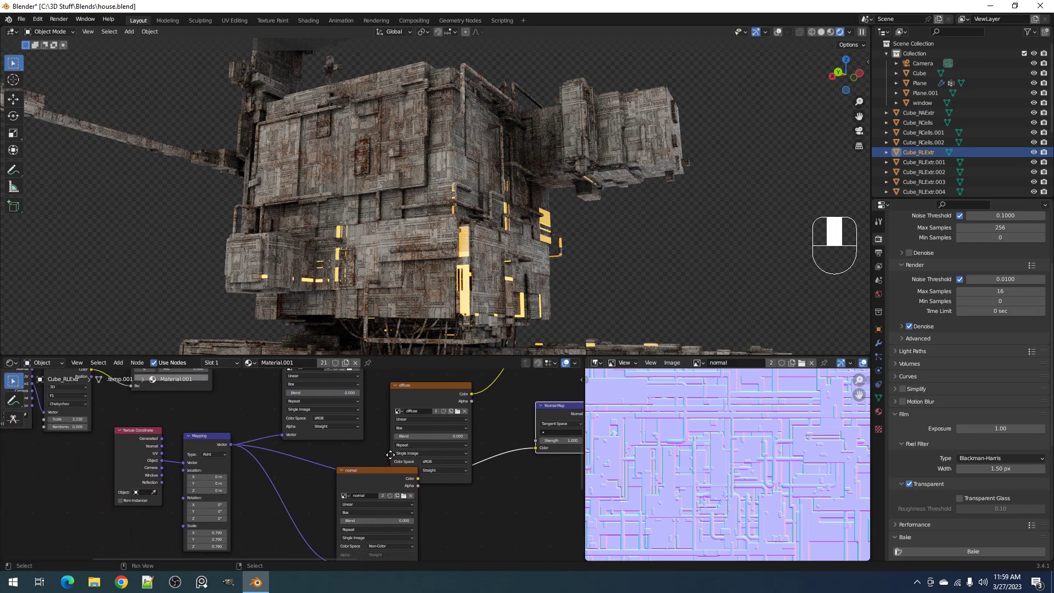
key(z)
click(542, 234)
key(ctrl+s)
Draw a vertical annotation stroke beside the house's main block and turn on the viewport overlays
key(z)
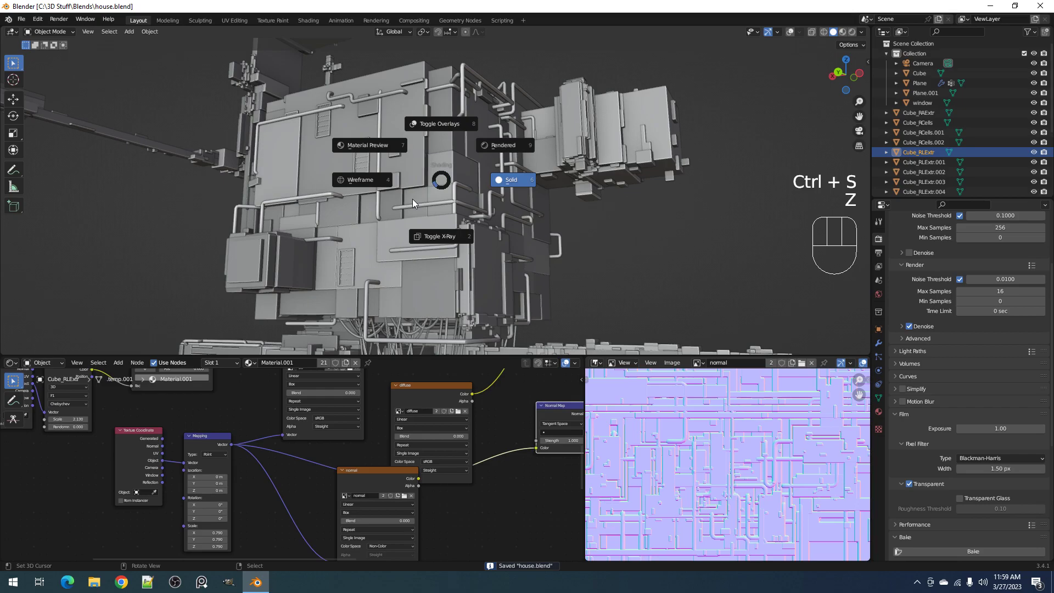
scroll(414, 199, down, 4)
mouse_move(415, 199)
middle_down()
mouse_move(548, 221)
mouse_move(529, 226)
mouse_move(504, 208)
middle_up()
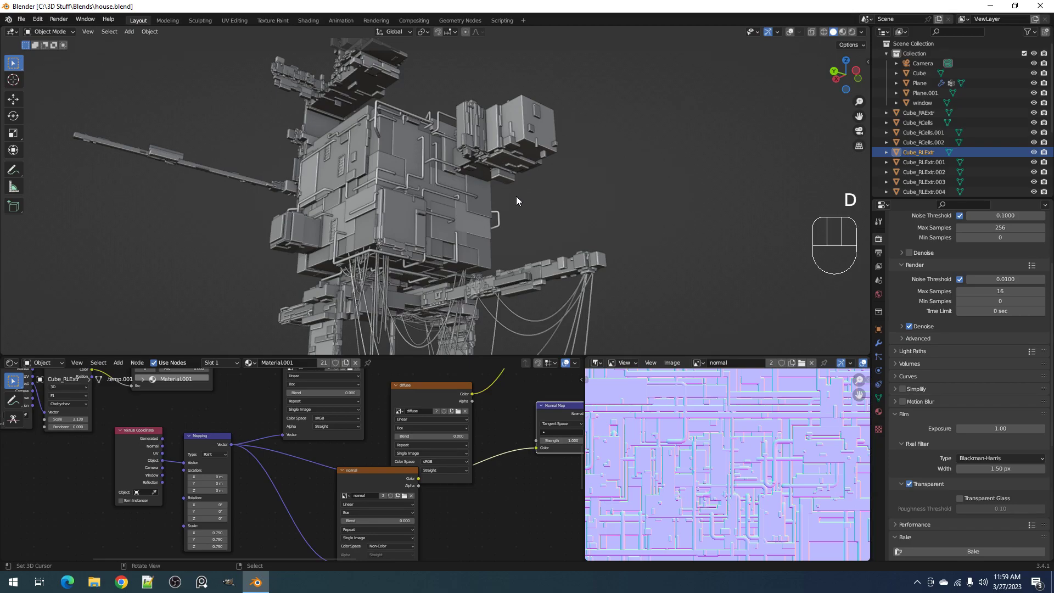
key(d)
drag(509, 199, 512, 254)
key(shift+alt+z)
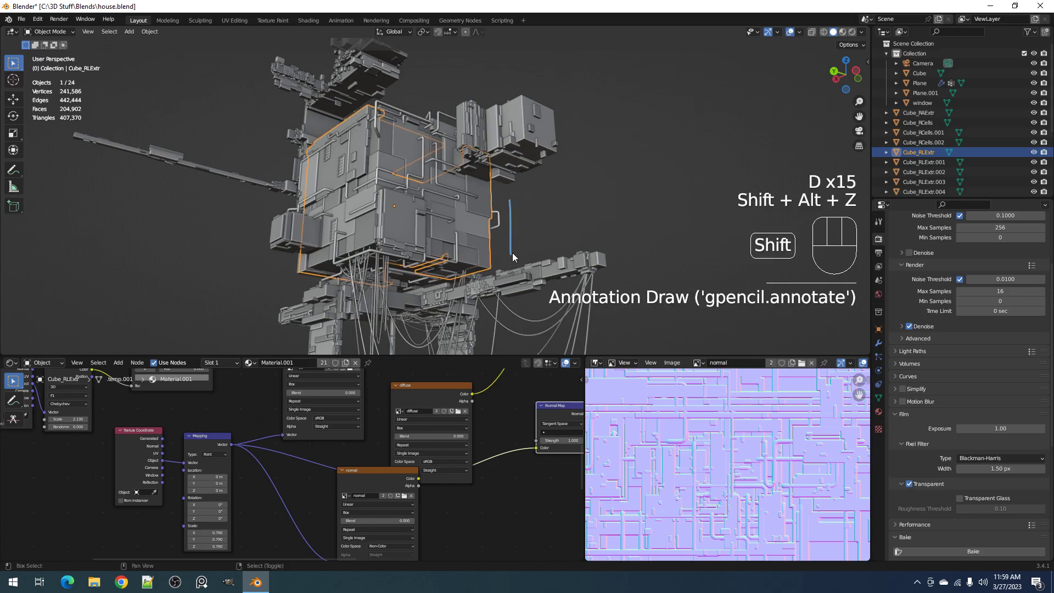
Start and stop timeline playback, and preview the house in Rendered shading with the viewport overlays turned off
mouse_move(513, 209)
middle_down()
mouse_move(525, 225)
mouse_move(525, 211)
mouse_move(549, 218)
mouse_move(526, 208)
middle_up()
key(space)
key(space)
key(z)
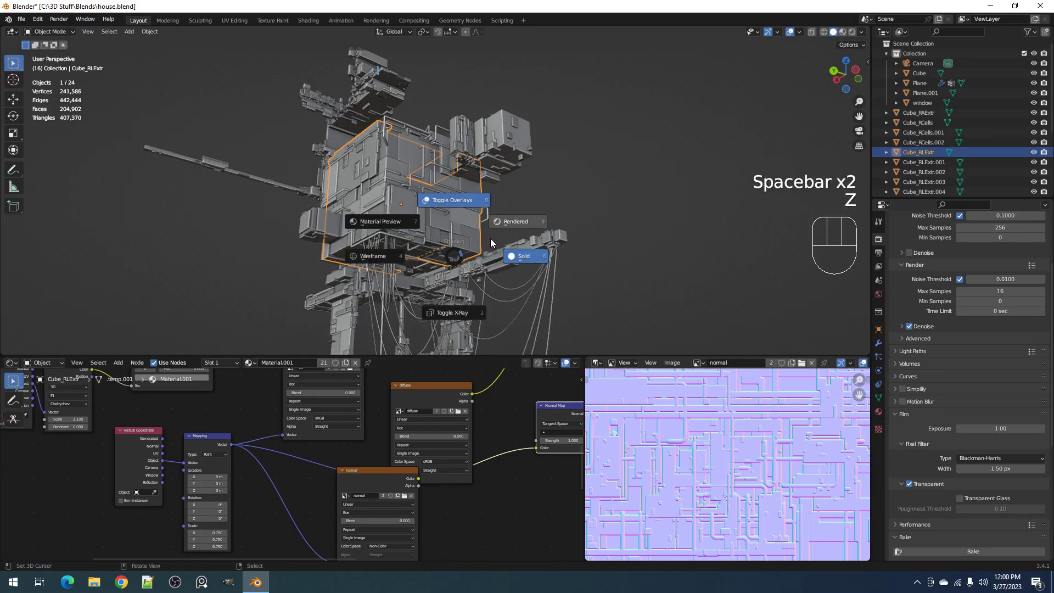
click(516, 219)
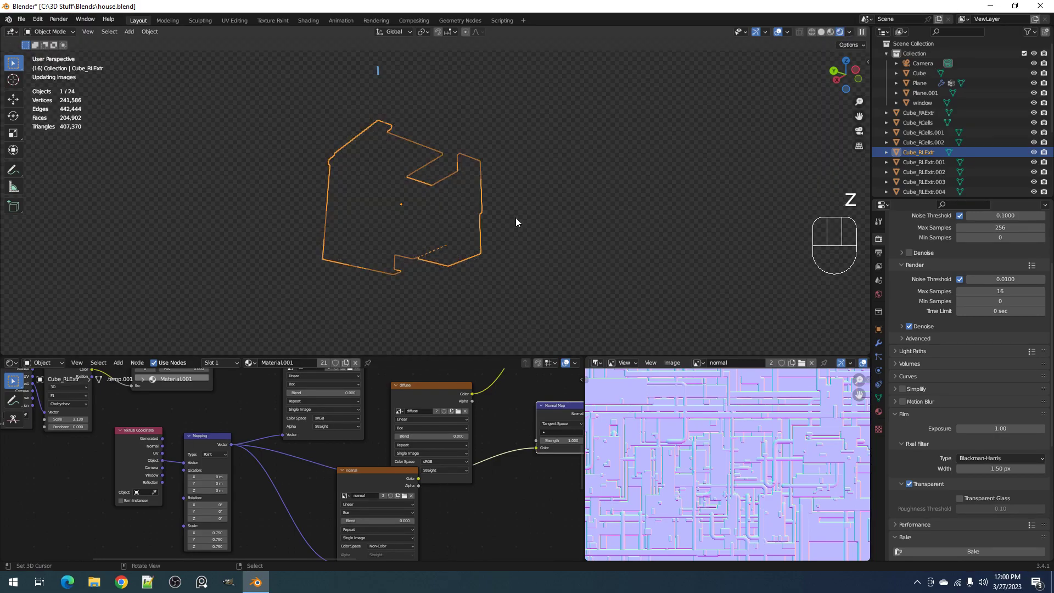
scroll(500, 233, up, 5)
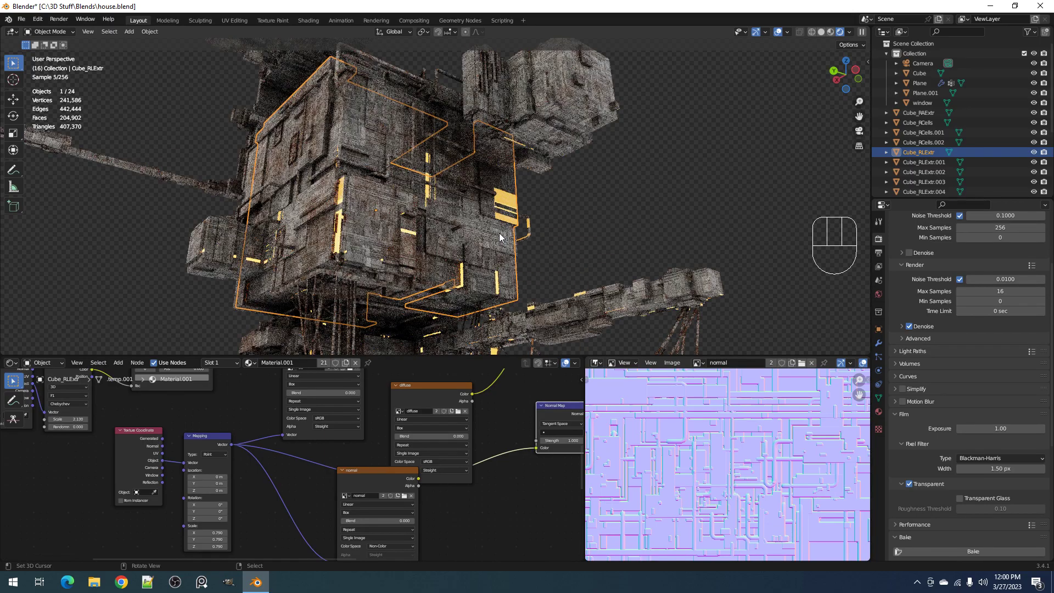
key(shift+alt+z)
Toggle the viewport to Solid and back to Rendered shading, and set the Mapping node's scale to 0.25 on all axes
key(z)
click(535, 239)
key(z)
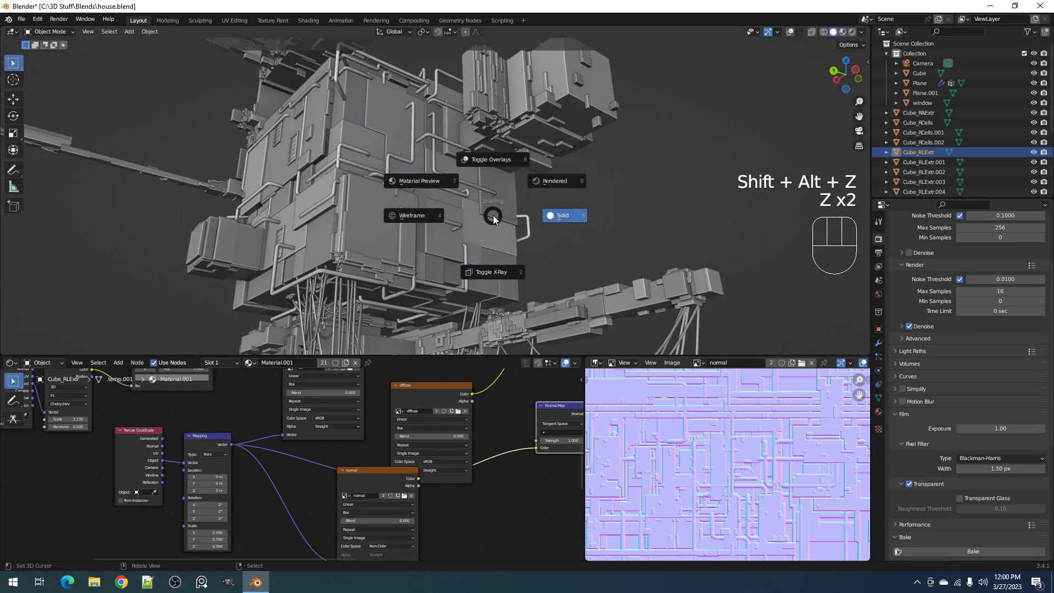
click(534, 192)
mouse_move(255, 535)
middle_down()
mouse_move(323, 483)
mouse_move(314, 486)
middle_up()
scroll(283, 482, up, 2)
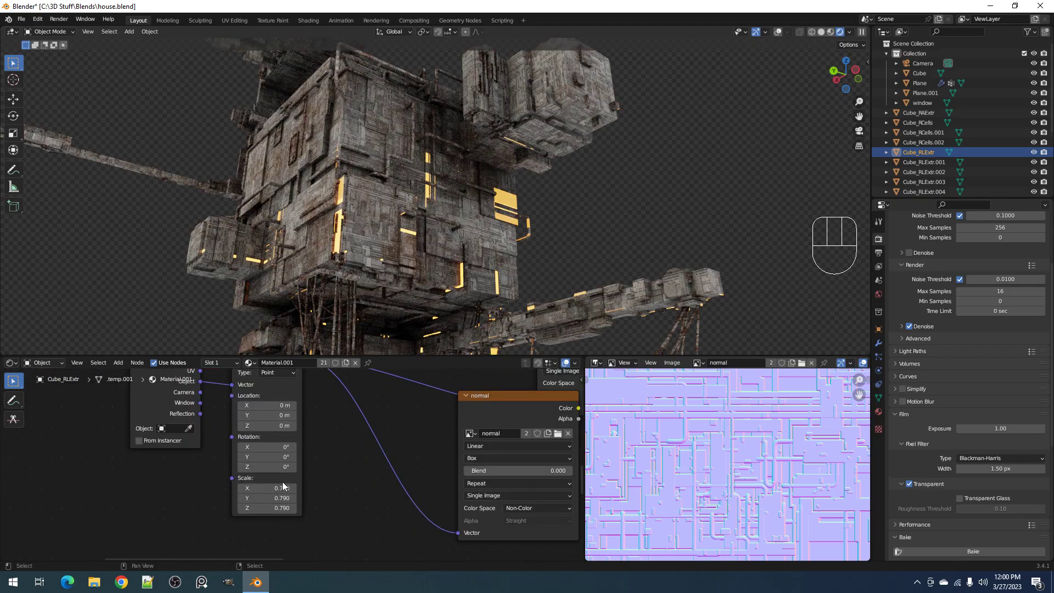
click(281, 487)
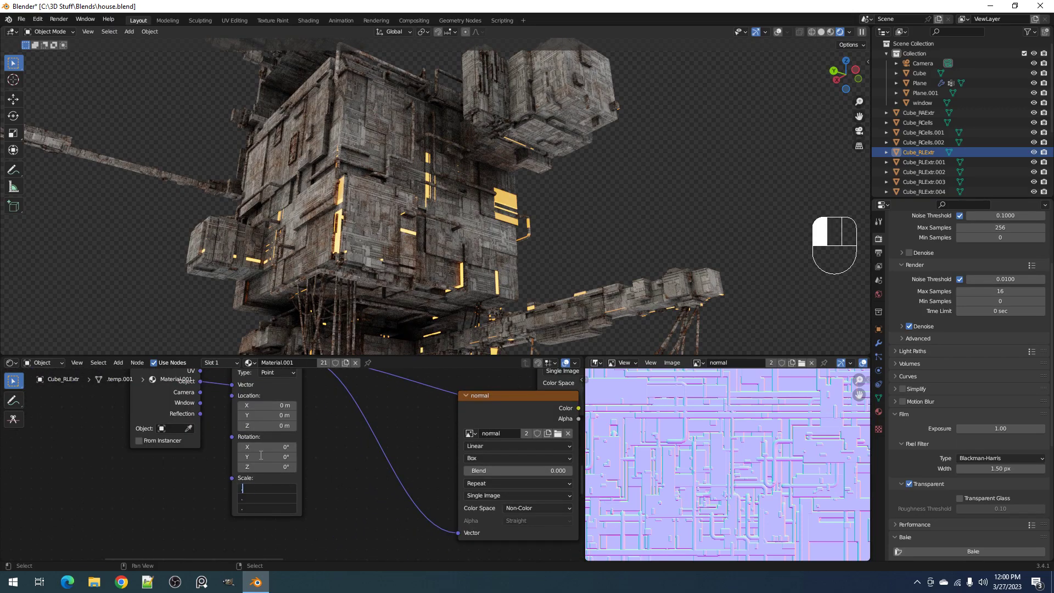
text(.25)
key(Return)
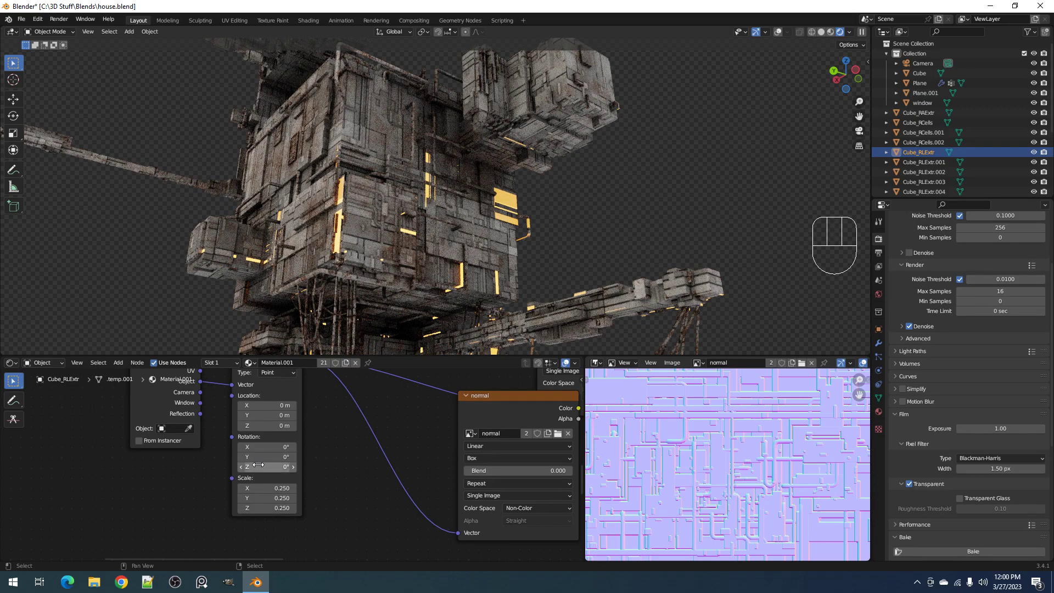
Set the Mapping node's scale to 0.3 on all three axes
click(261, 488)
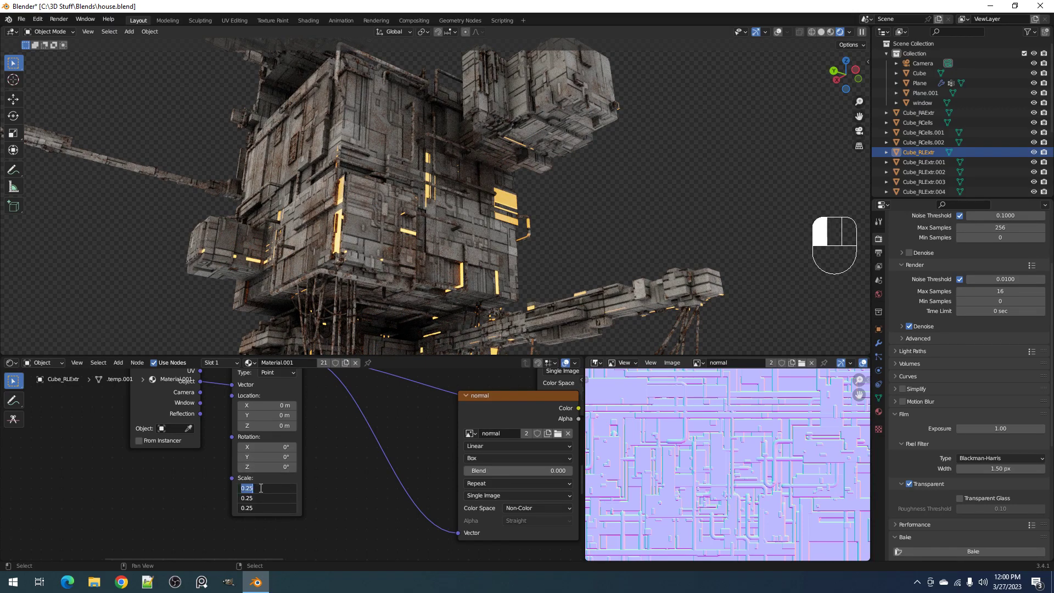
key(Return)
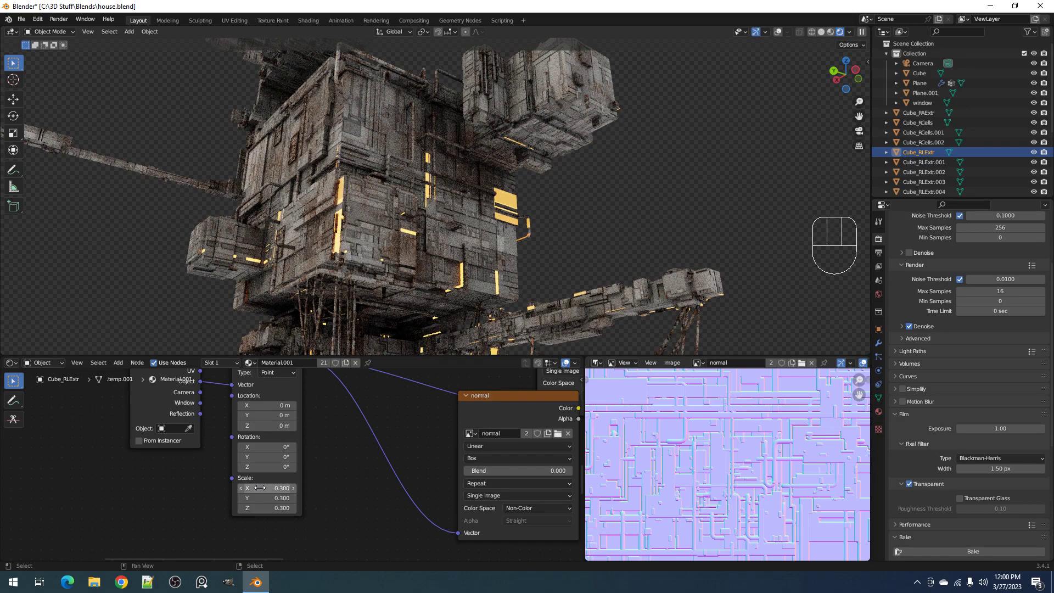
drag(268, 415, 267, 426)
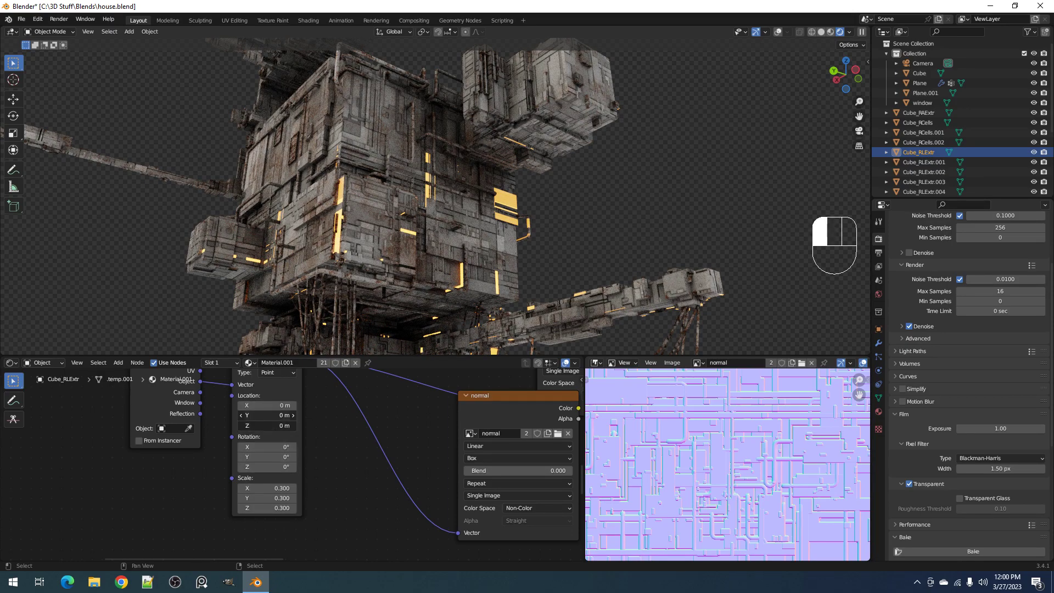
click(291, 435)
shift+drag(295, 487, 262, 488)
Try a Mapping scale of 0.5 on all axes, settle on 0.36 and check the whole house
middle_drag(377, 303, 423, 307)
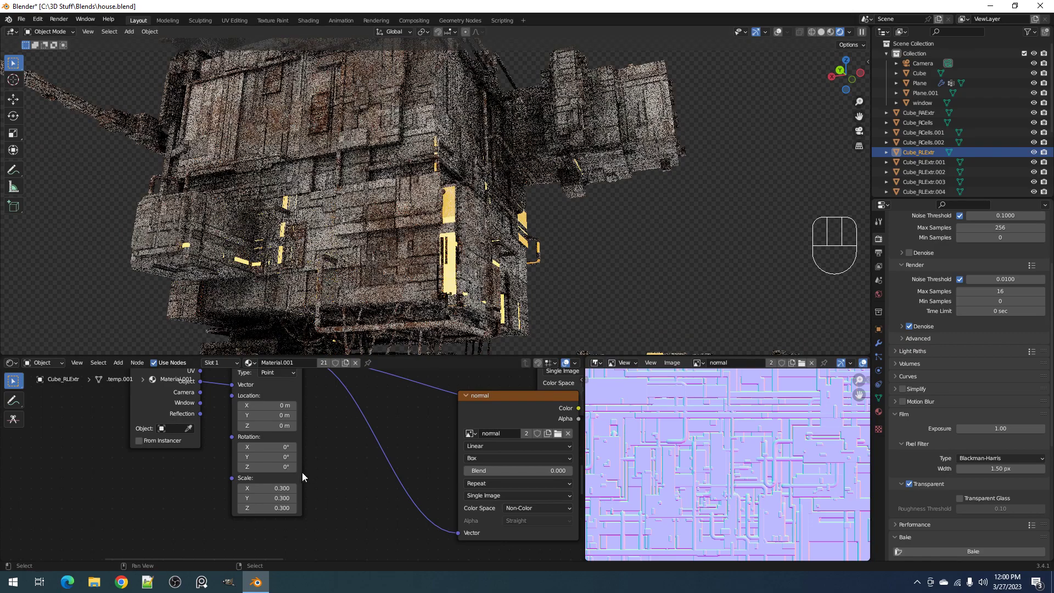
drag(279, 488, 279, 508)
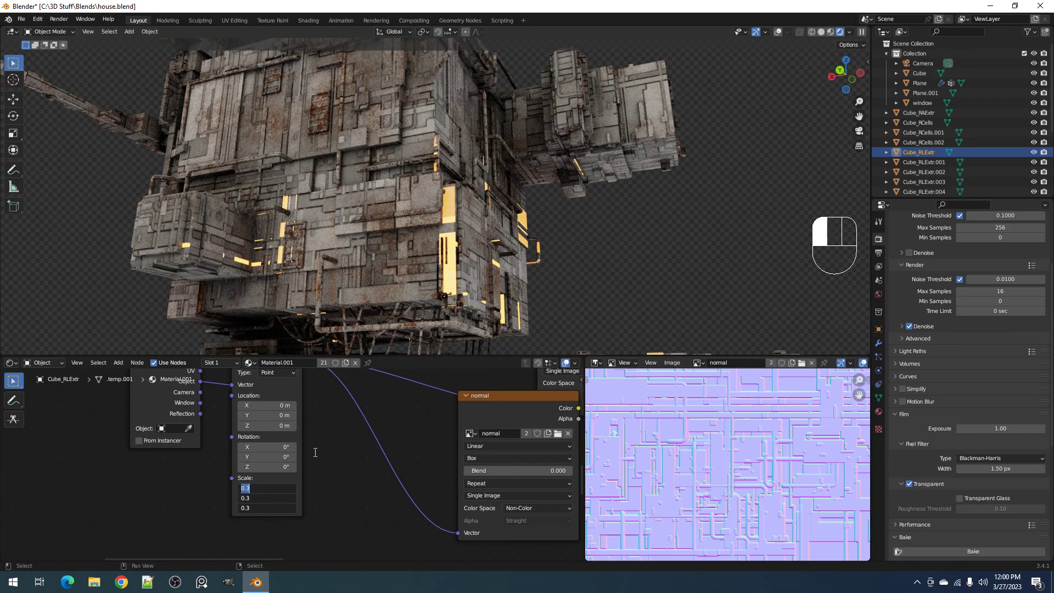
text(.5)
key(Return)
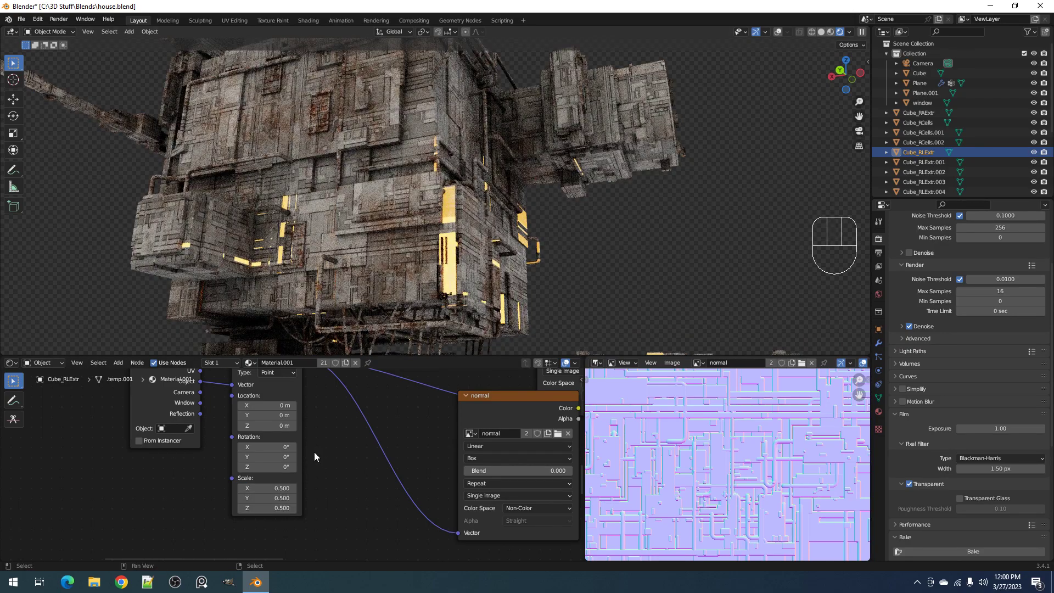
mouse_move(283, 488)
mouse_down()
mouse_move(283, 508)
mouse_move(300, 507)
mouse_move(276, 508)
mouse_up()
middle_drag(501, 223, 486, 220)
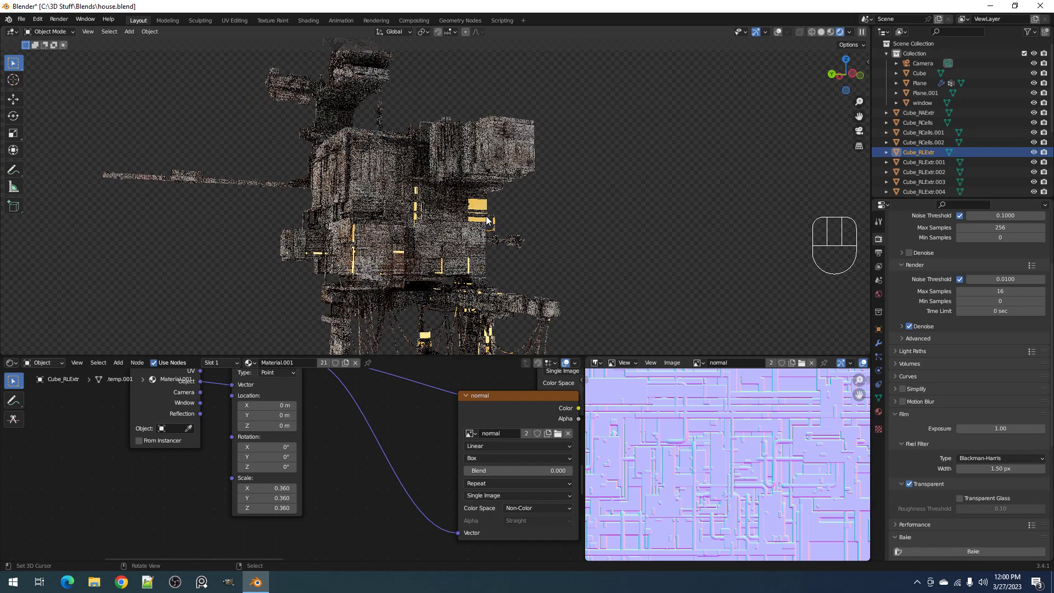
Examine the textured house's body, legs and hanging cables in the rendered view, and review the color and roughness nodes of its material
shift+middle_drag(436, 291, 500, 120)
middle_drag(423, 245, 467, 231)
middle_drag(486, 242, 507, 245)
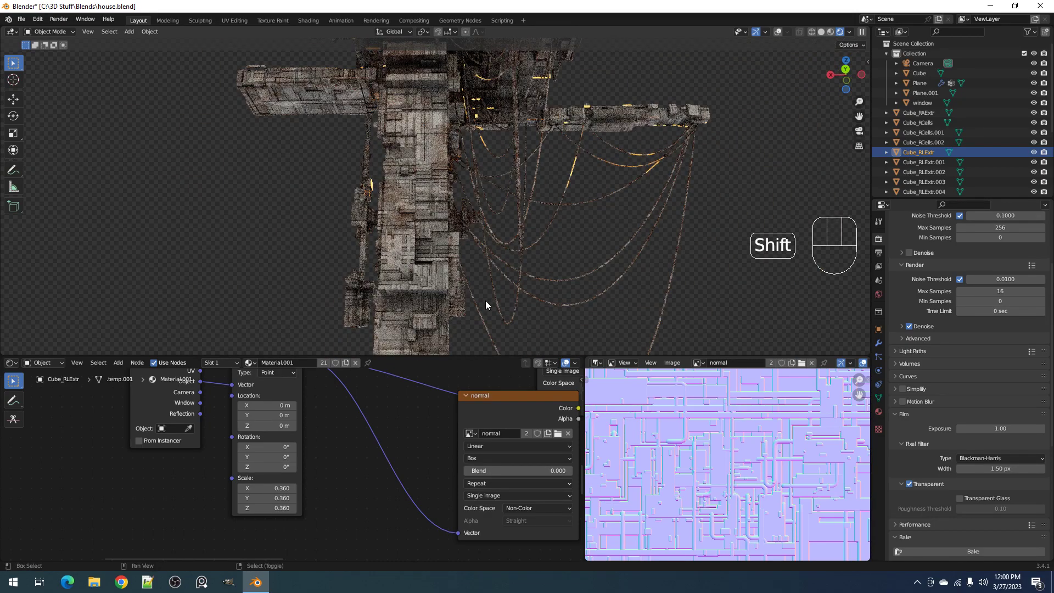
shift+middle_drag(485, 301, 506, 157)
shift+middle_drag(508, 288, 485, 191)
scroll(492, 186, up, 3)
scroll(484, 191, up, 4)
scroll(484, 191, down, 4)
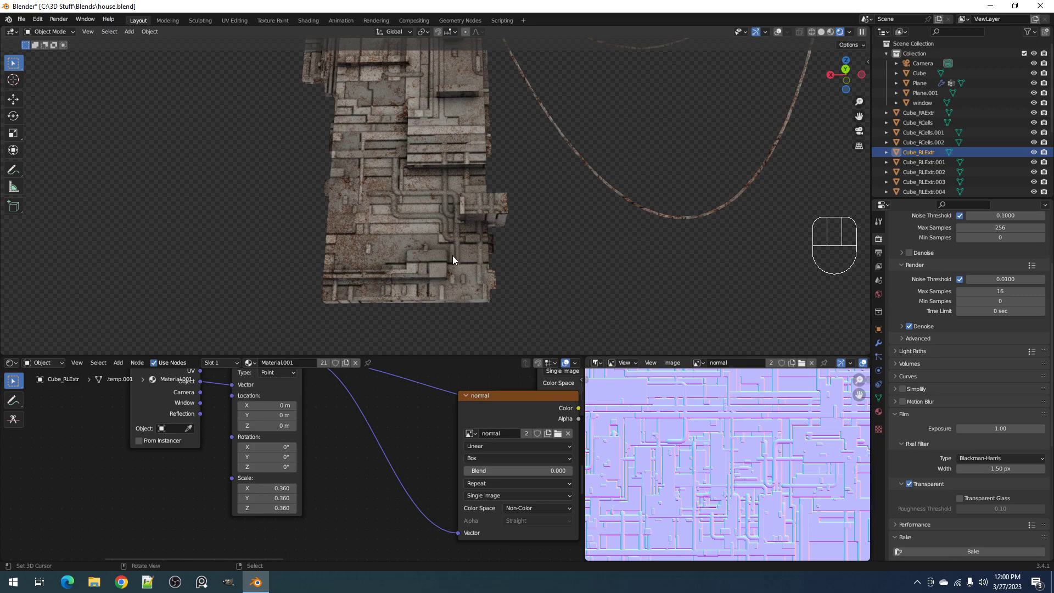
scroll(472, 159, down, 5)
shift+middle_drag(528, 90, 545, 274)
middle_drag(483, 138, 526, 153)
middle_drag(622, 155, 520, 280)
scroll(520, 280, up, 2)
middle_drag(495, 459, 204, 398)
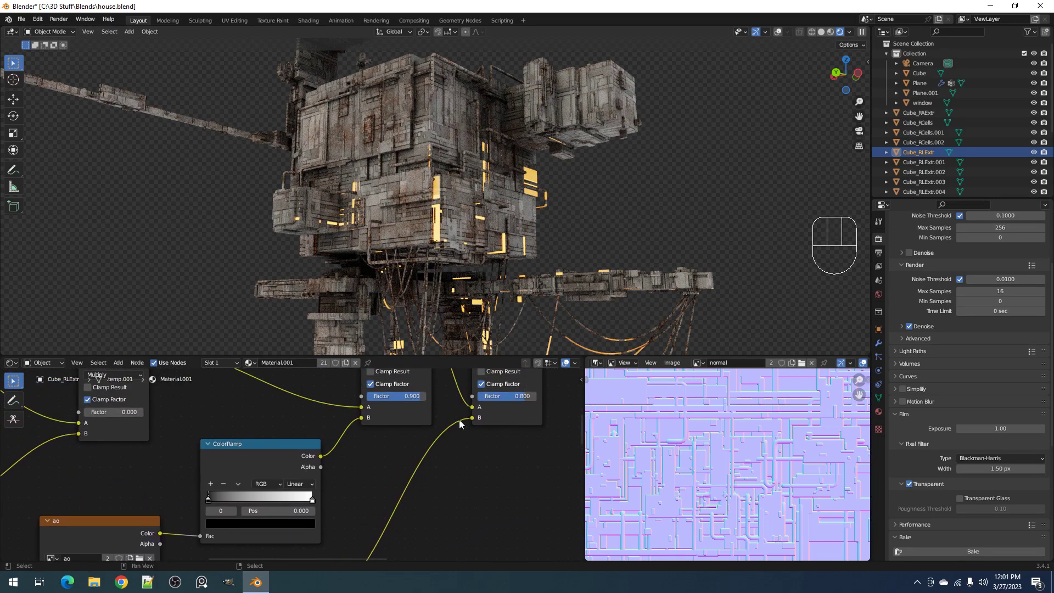
scroll(459, 419, down, 2)
middle_drag(488, 492, 350, 452)
mouse_move(361, 463)
mouse_down()
mouse_move(417, 462)
mouse_move(341, 466)
mouse_up()
Switch the viewport to Solid shading and save house.blend
middle_drag(473, 236, 482, 208)
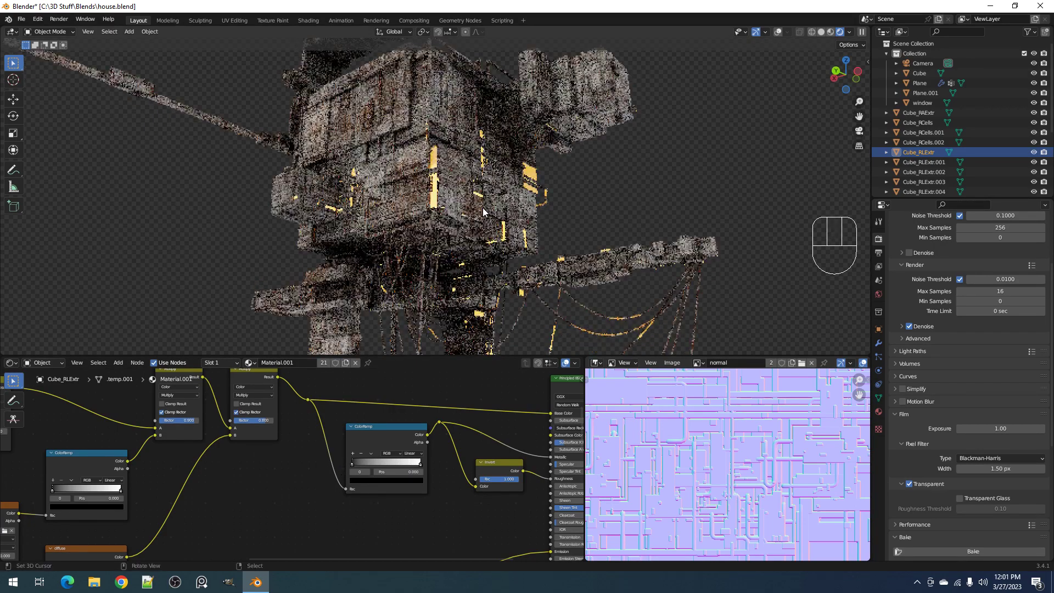
key(z)
click(558, 205)
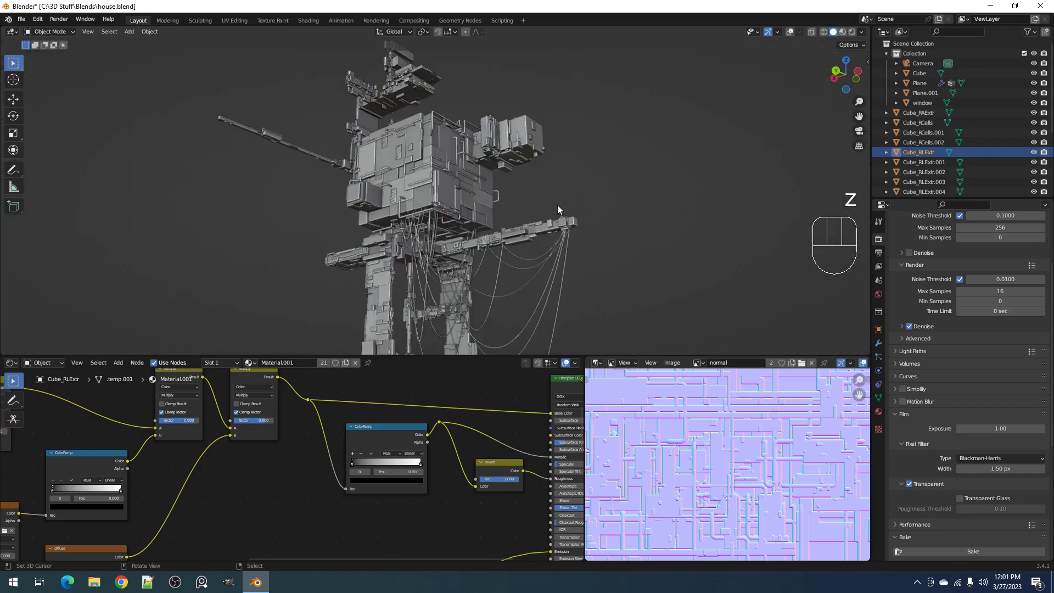
key(ctrl+s)
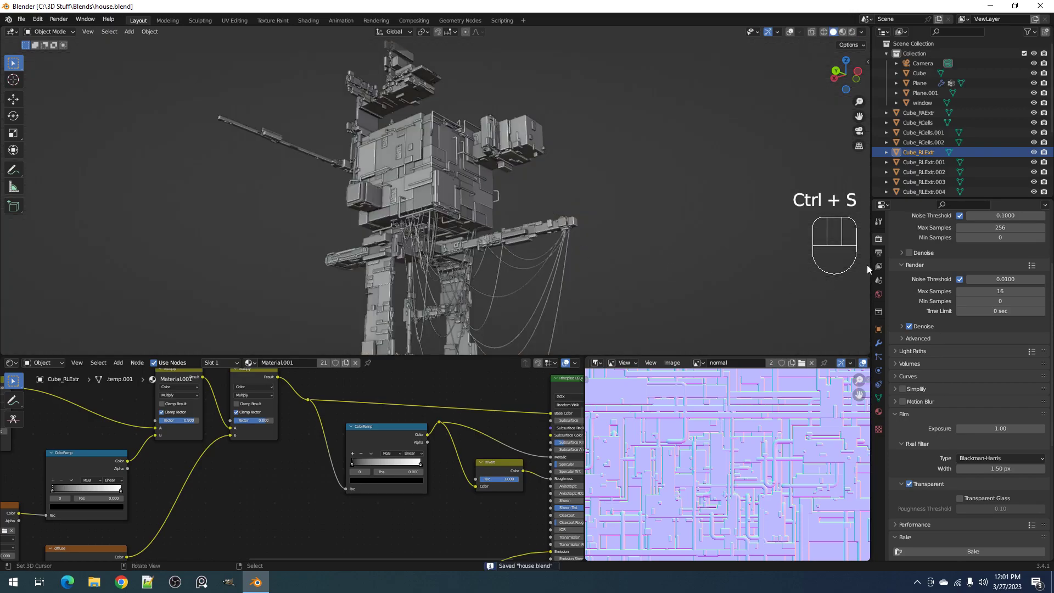
Turn off the transparent film background in the render settings
scroll(902, 239, up, 2)
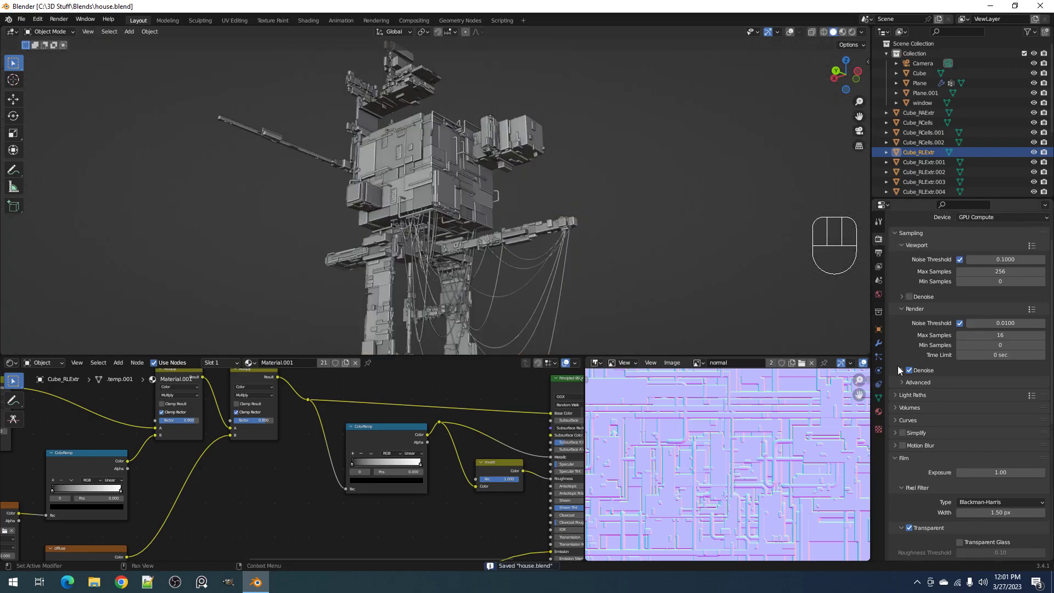
click(910, 528)
scroll(644, 166, down, 3)
scroll(720, 413, down, 2)
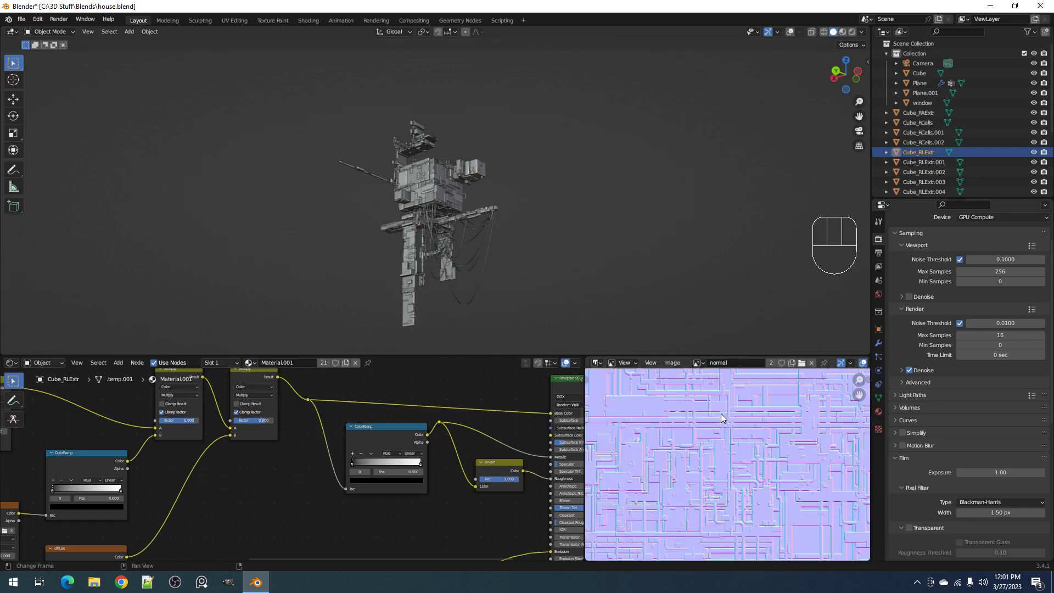
Inspect the baked normal map in a maximized image editor and the solid house model in a maximized viewport, restoring the layout after each
key(ctrl+space)
scroll(719, 420, up, 3)
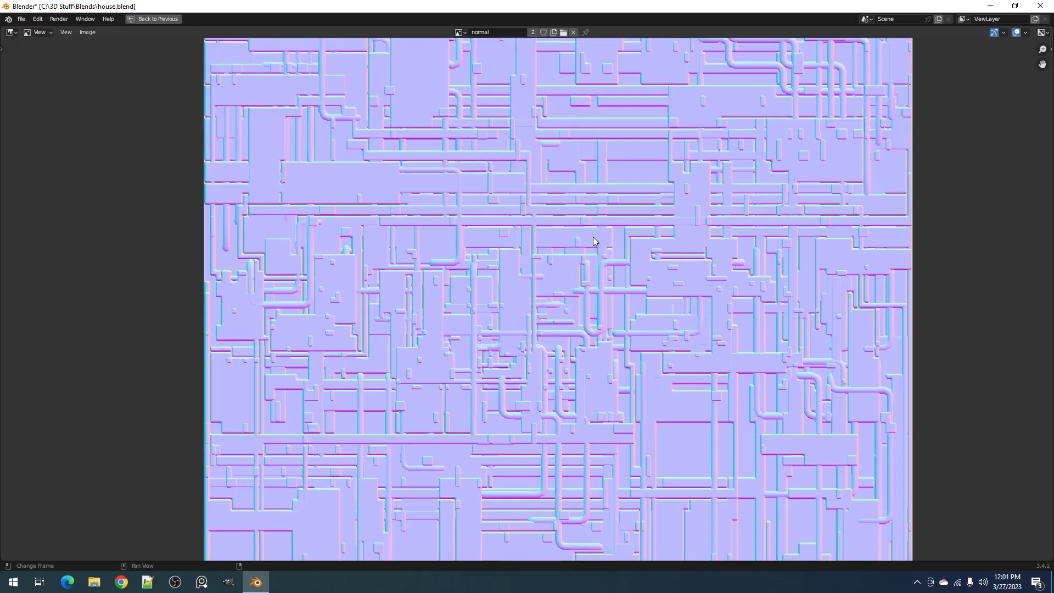
scroll(582, 220, down, 2)
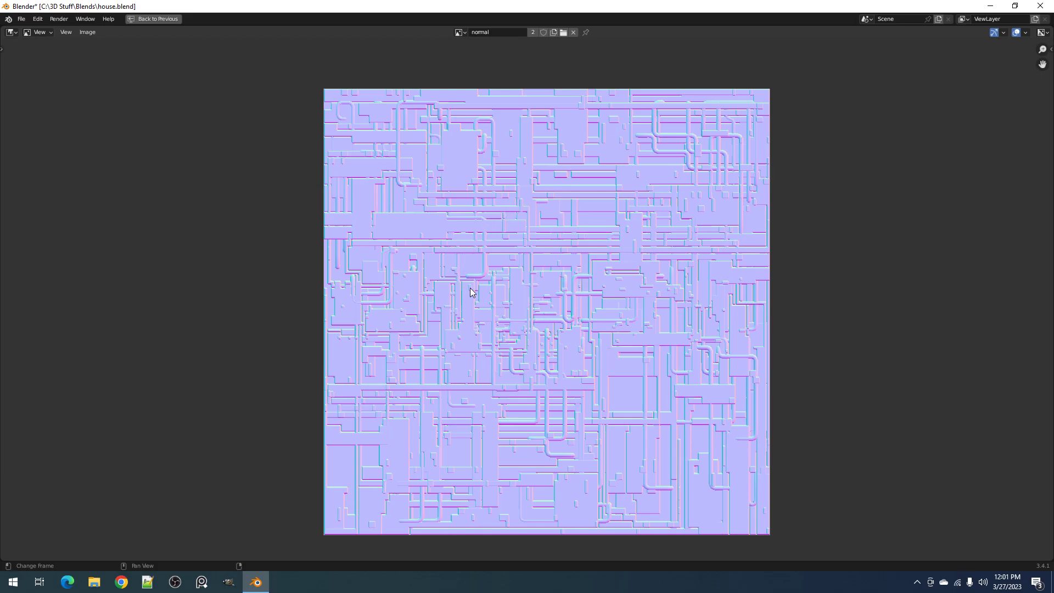
key(ctrl+space)
scroll(469, 280, up, 3)
middle_drag(538, 328, 468, 227)
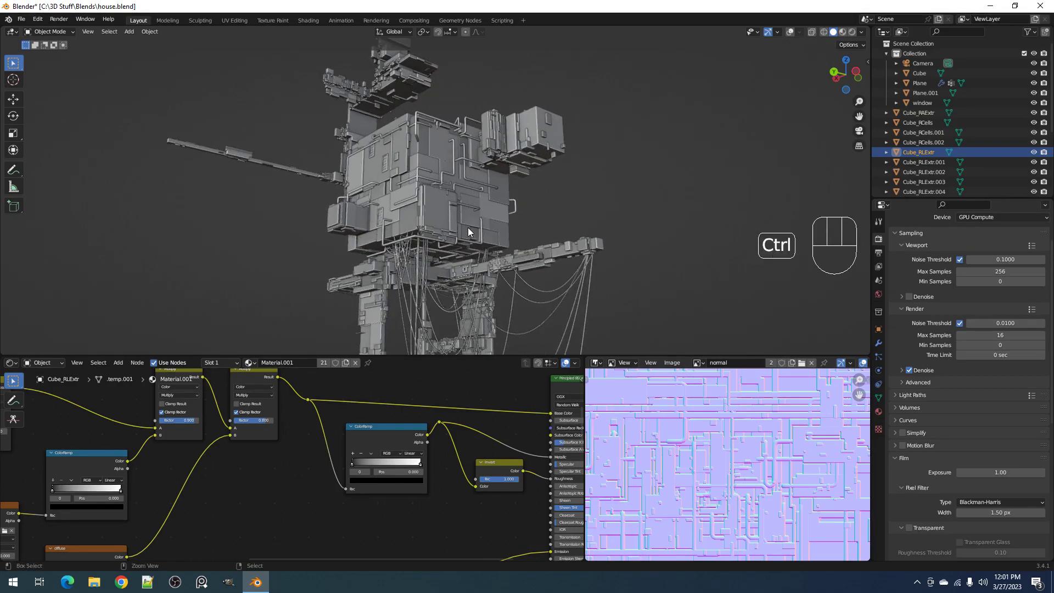
key(ctrl+space)
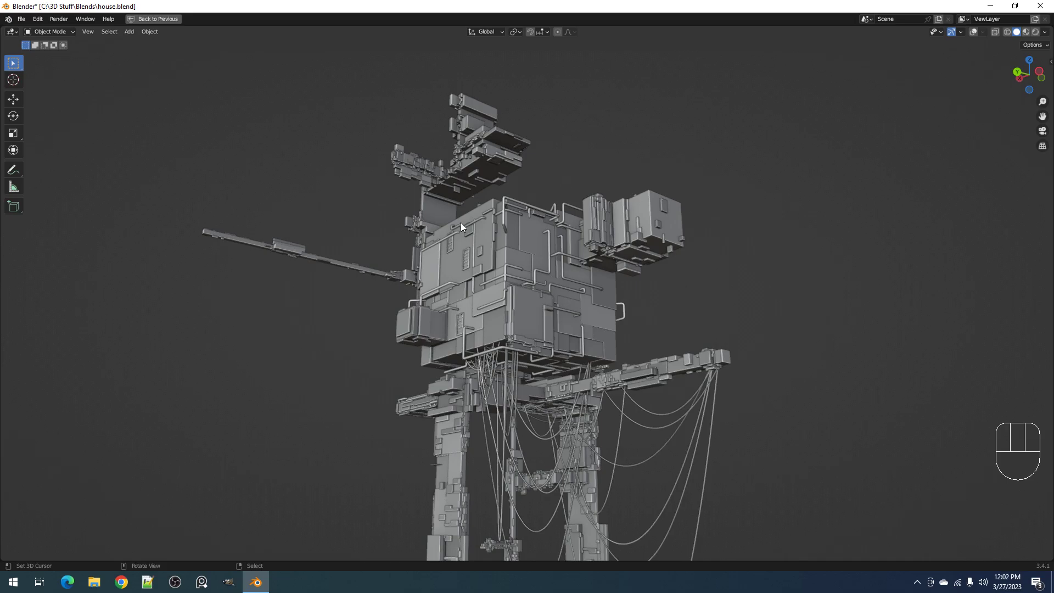
key(ctrl+space)
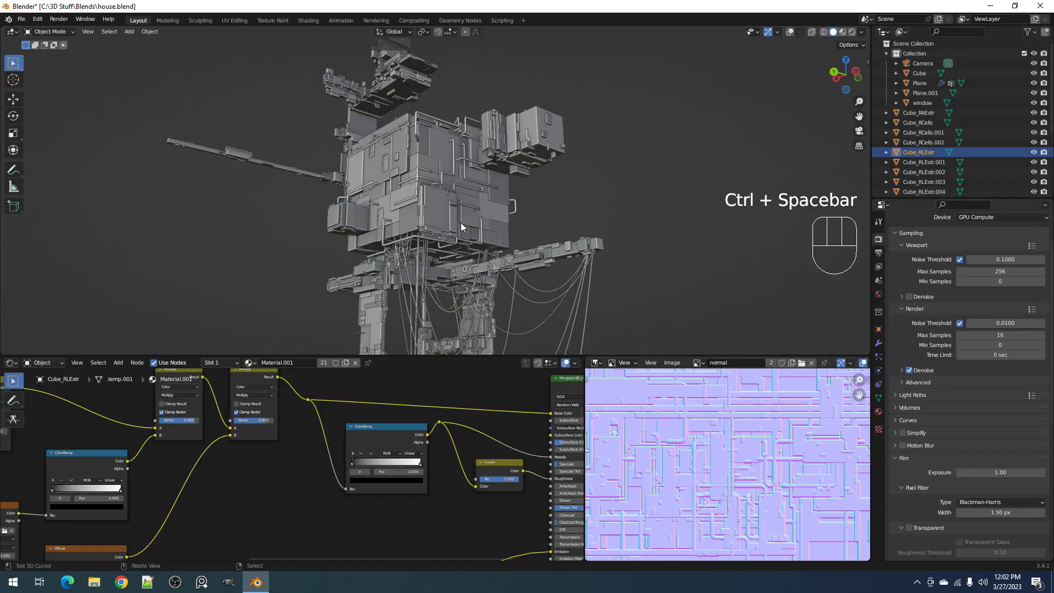
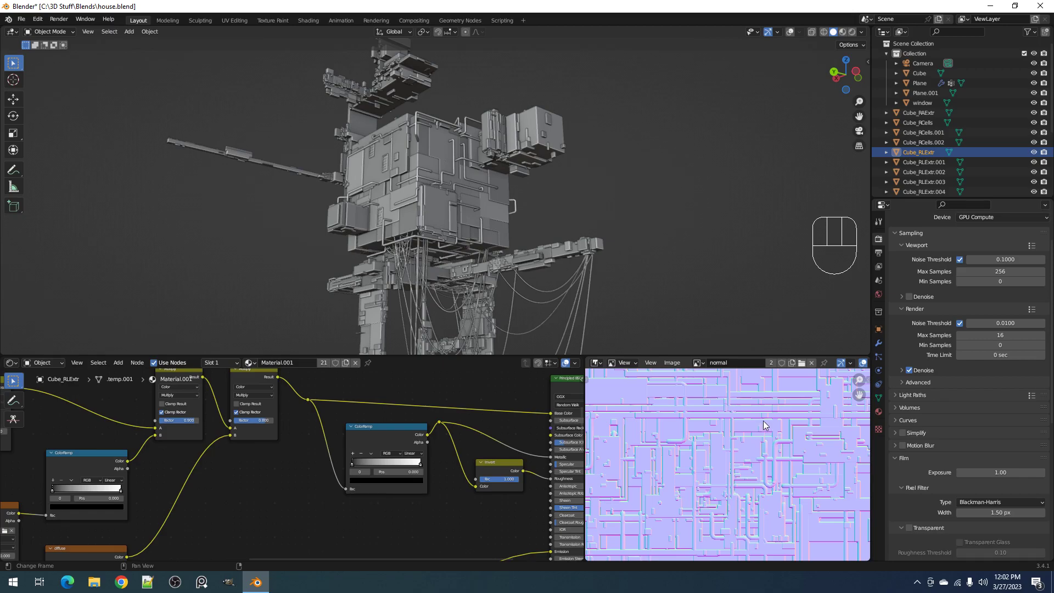
Examine the house from several angles in Rendered shading, then return to Solid shading and save house.blend
key(z)
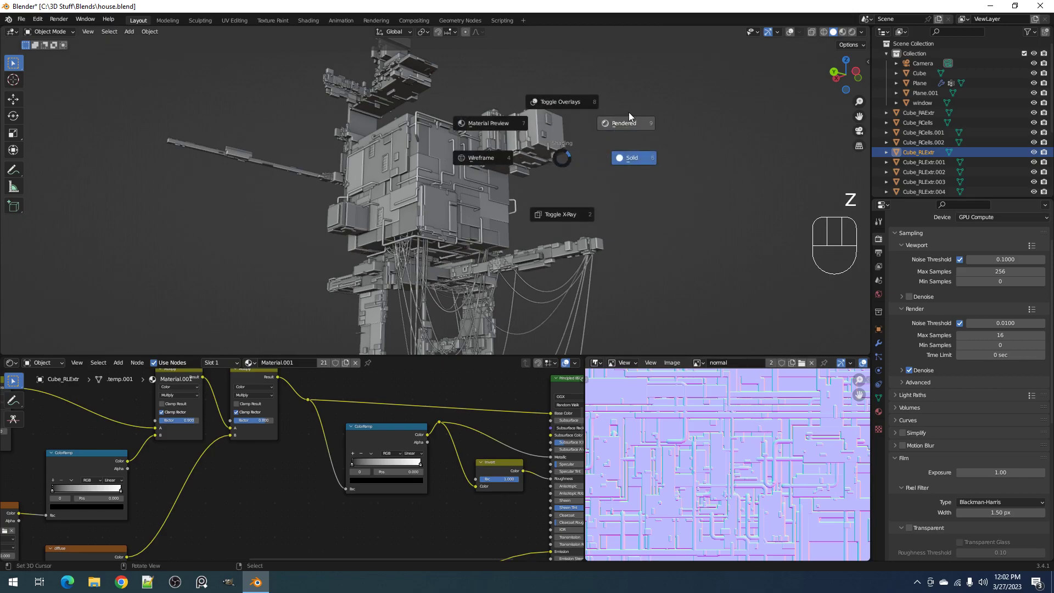
click(629, 116)
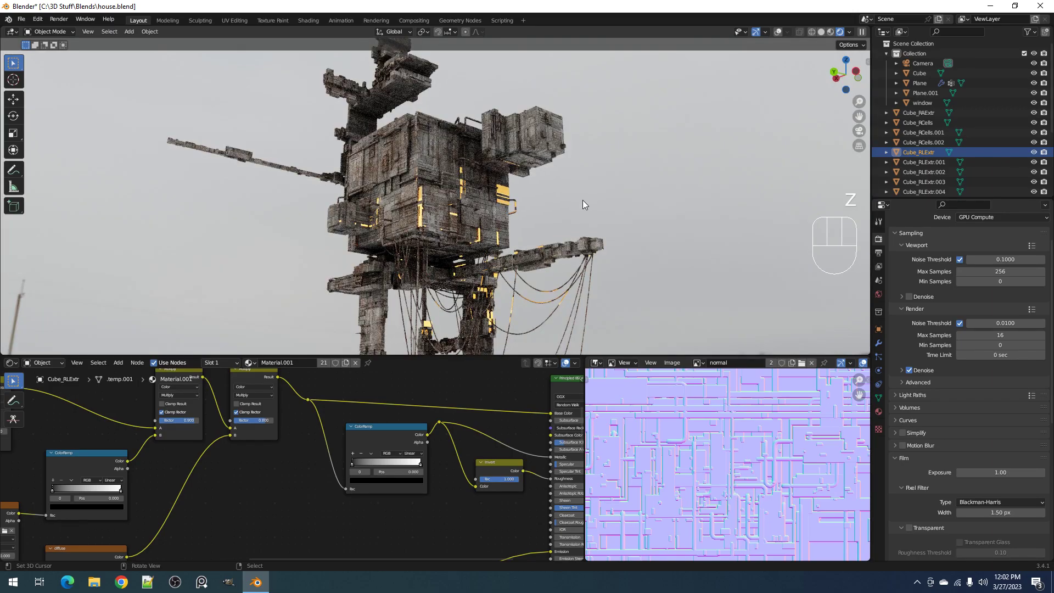
middle_drag(526, 224, 546, 216)
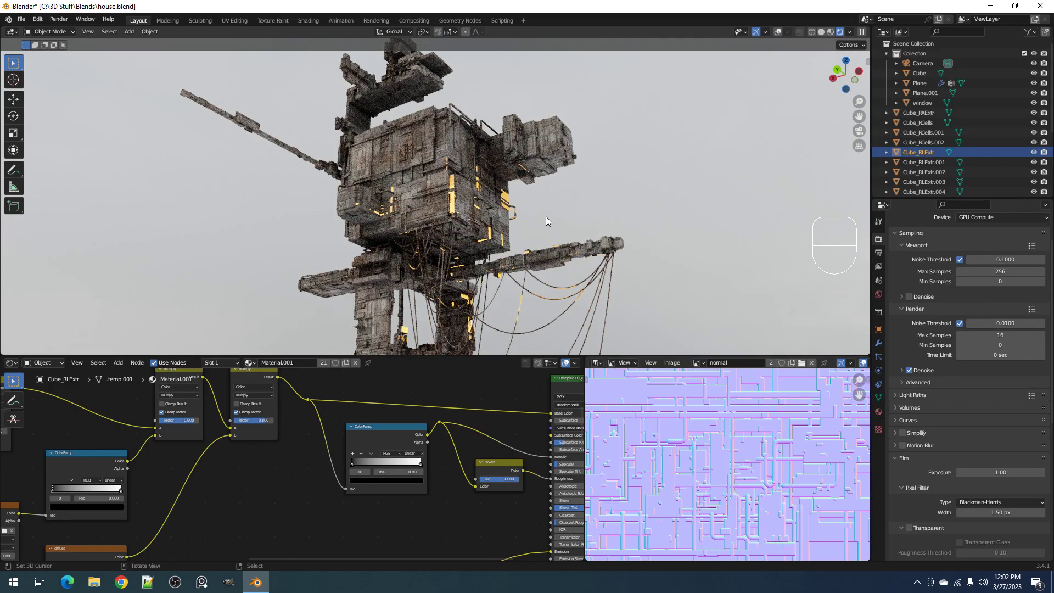
scroll(546, 216, down, 1)
shift+middle_drag(528, 254, 545, 223)
scroll(560, 155, up, 1)
key(z)
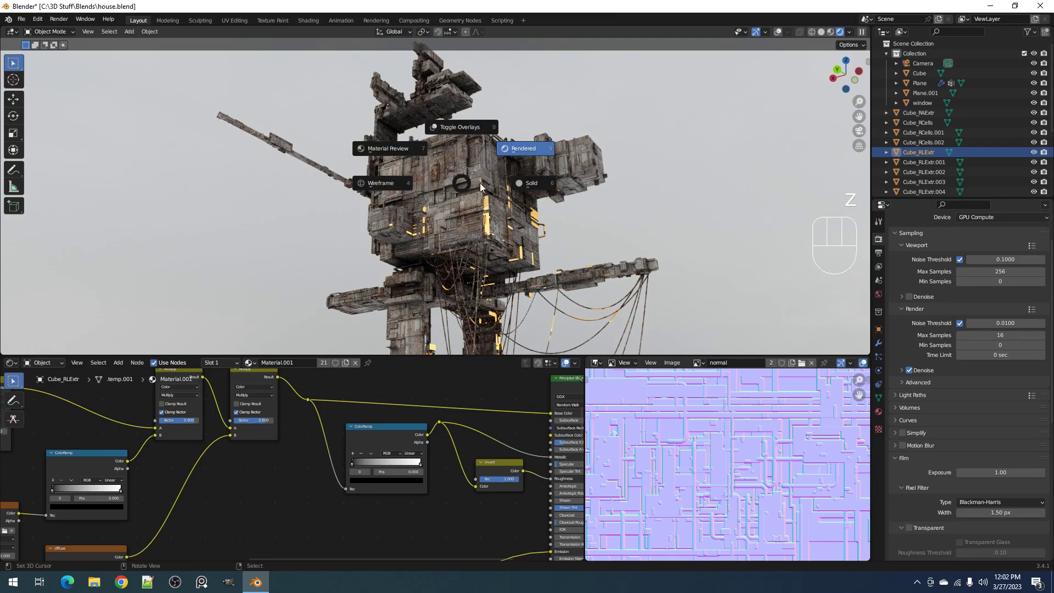
key(ctrl+s)
Mute the two connected Multiply nodes that feed the base color in the house material
middle_drag(454, 411, 515, 423)
middle_drag(377, 419, 435, 442)
click(299, 417)
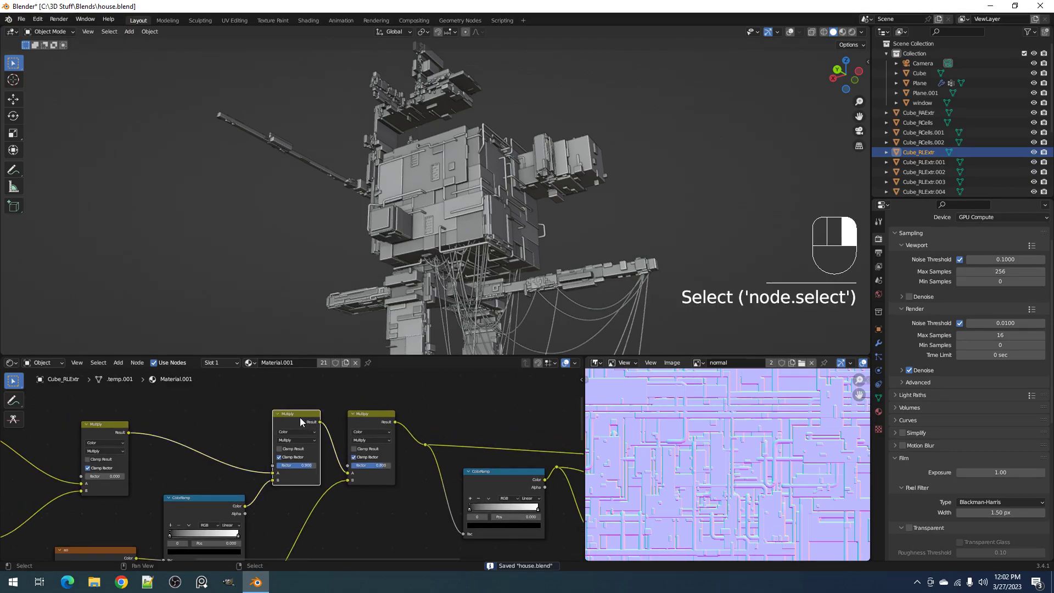
shift+click(373, 417)
key(m)
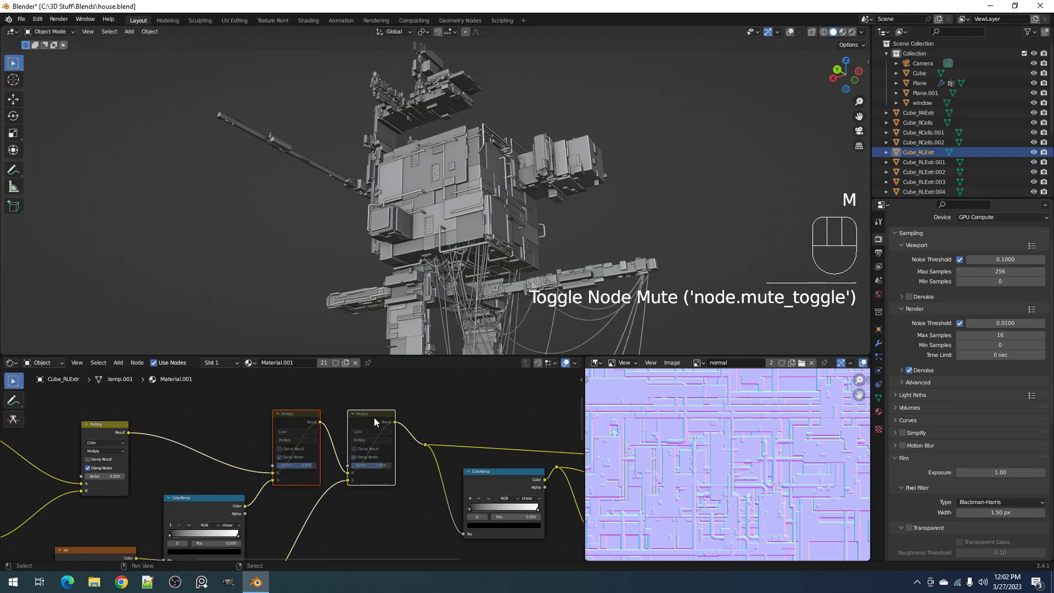
Check the house body up close in Rendered shading with the Multiply nodes muted, and return to Solid shading
key(z)
click(613, 192)
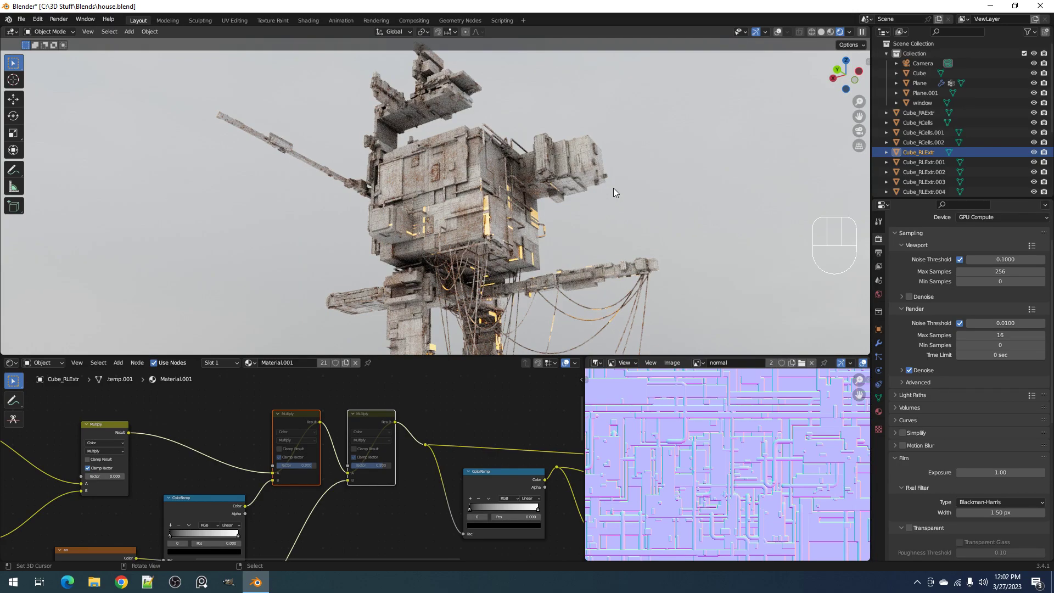
scroll(534, 202, up, 5)
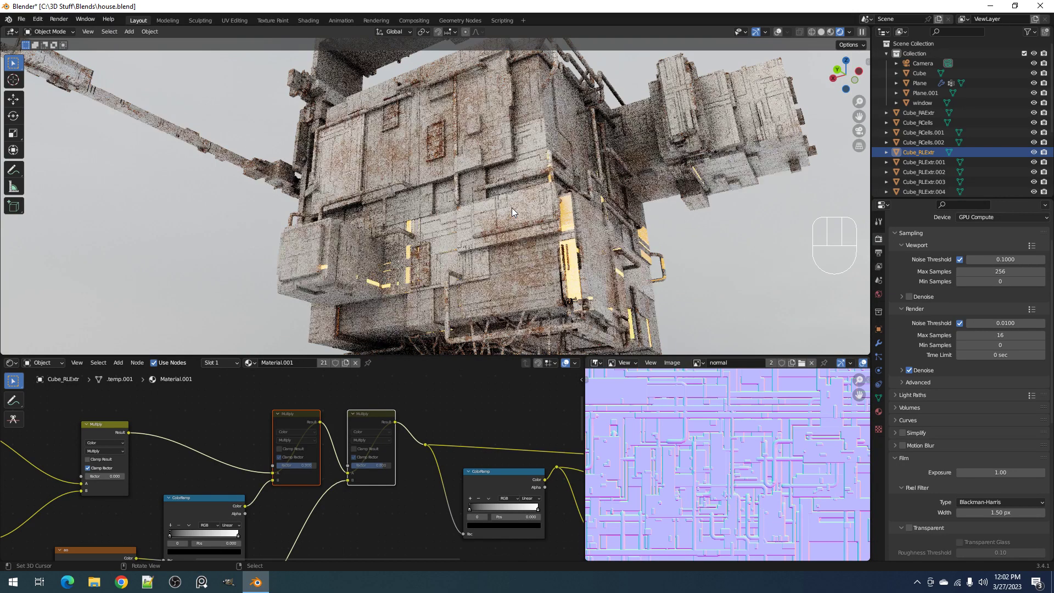
key(z)
click(597, 205)
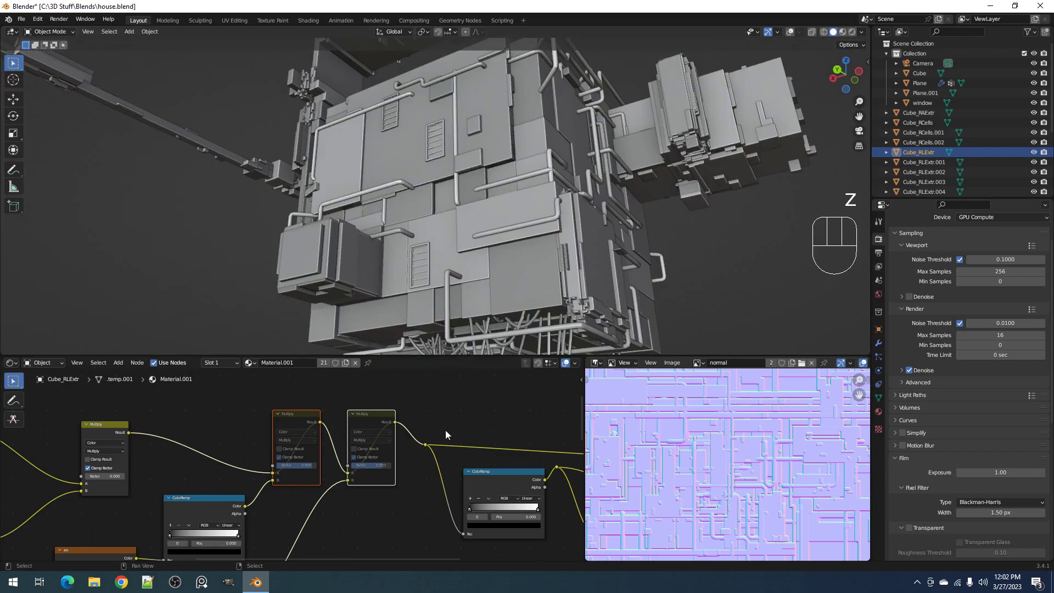
Cut the link between the Normal Map node and the Principled BSDF's Normal input
scroll(472, 496, down, 1)
scroll(446, 472, down, 2)
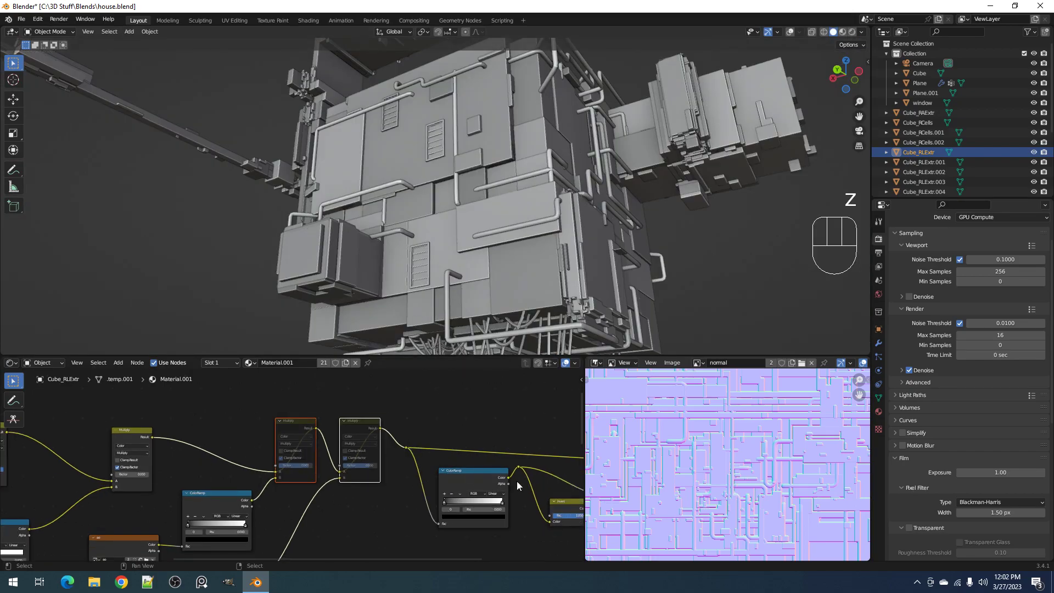
middle_drag(546, 486, 344, 464)
ctrl+right_drag(344, 464, 285, 417)
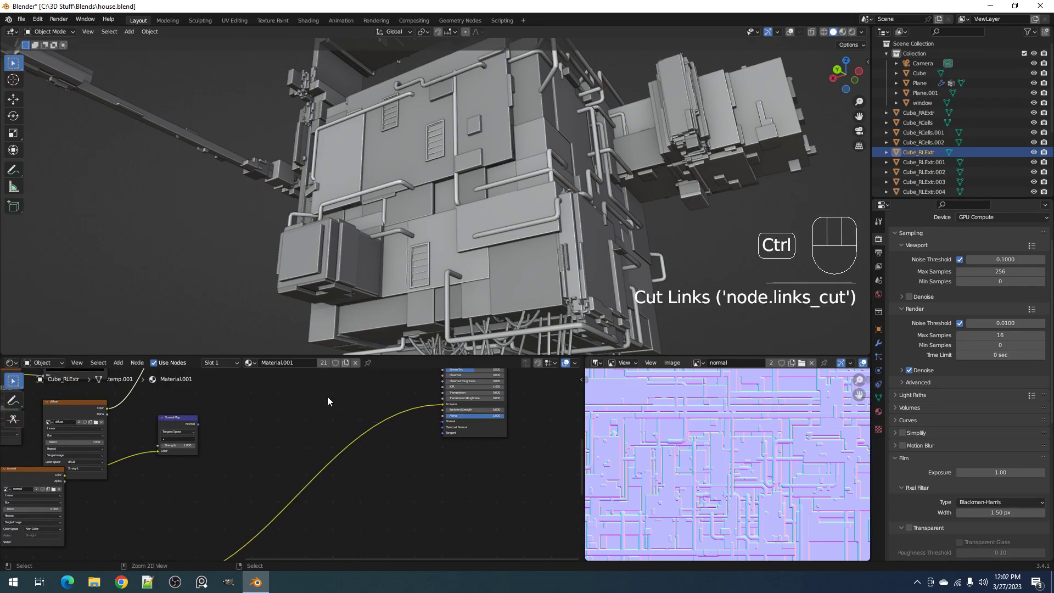
Compare the whole house in Rendered and Solid shading with the normal map disconnected
key(z)
click(545, 161)
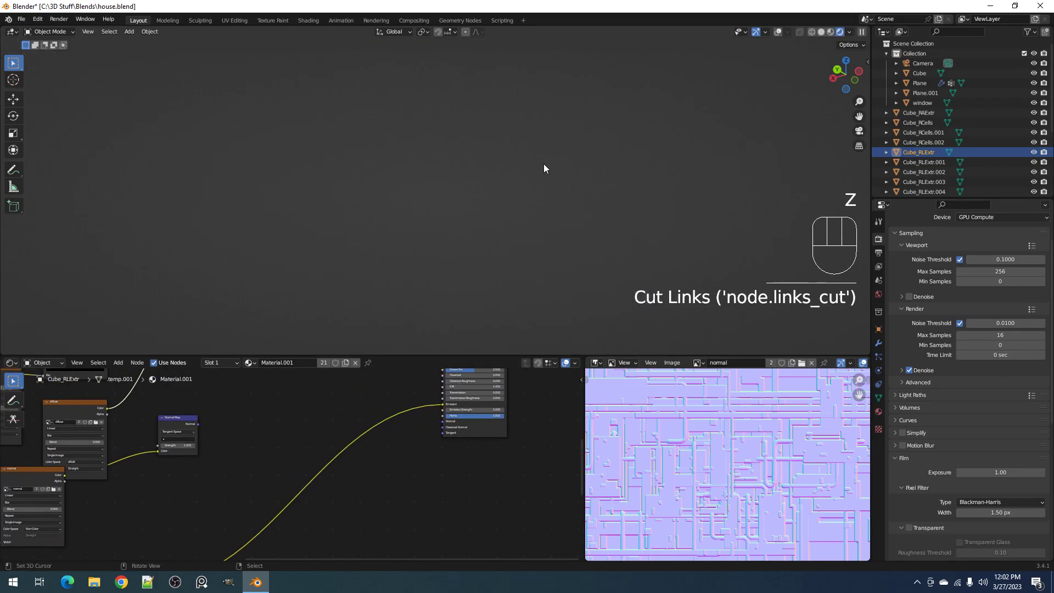
scroll(543, 166, down, 5)
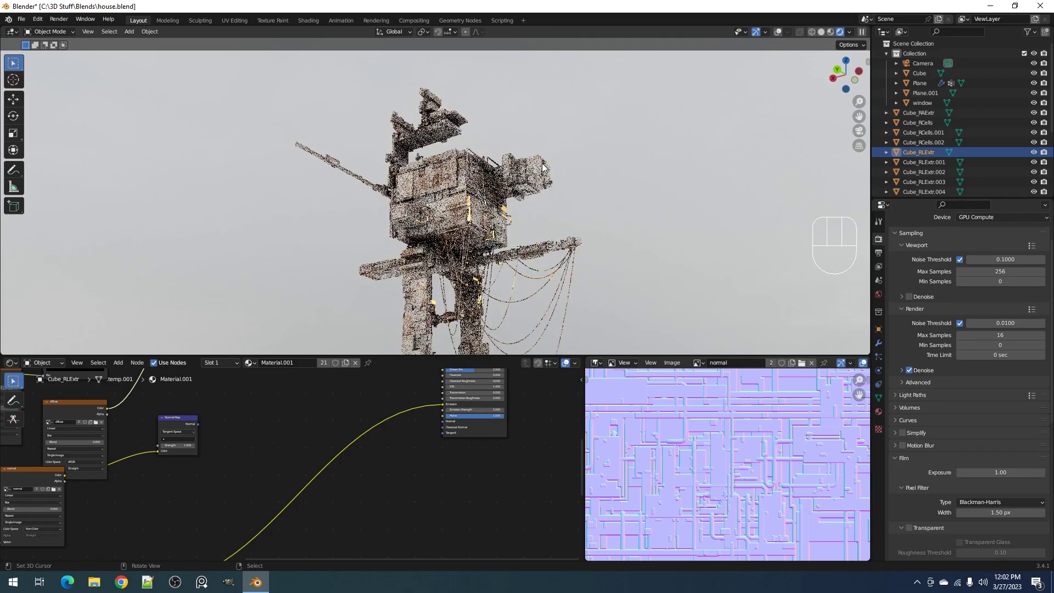
shift+middle_drag(527, 241, 542, 198)
key(z)
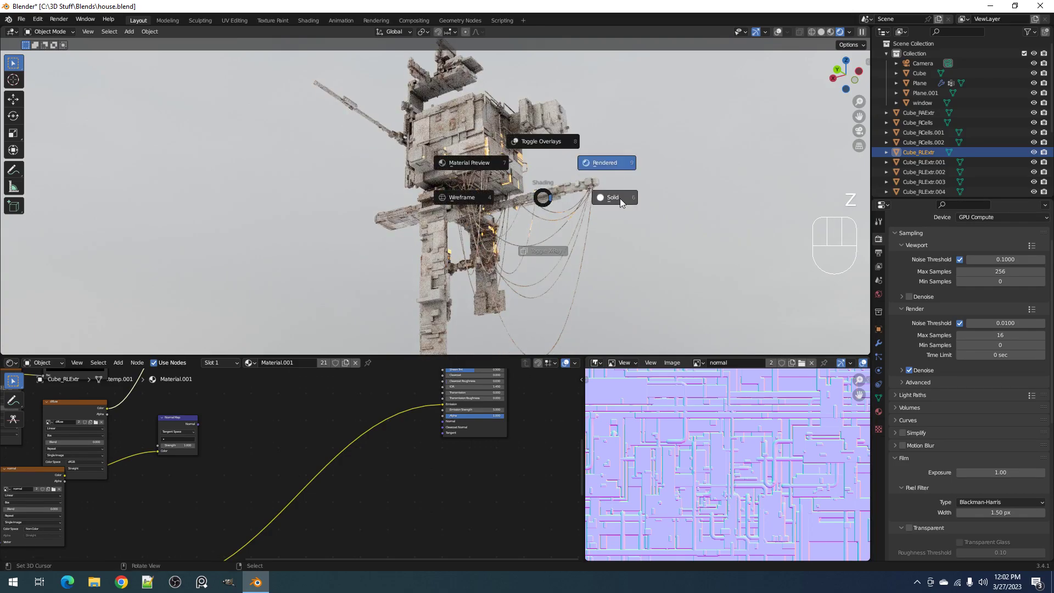
click(620, 199)
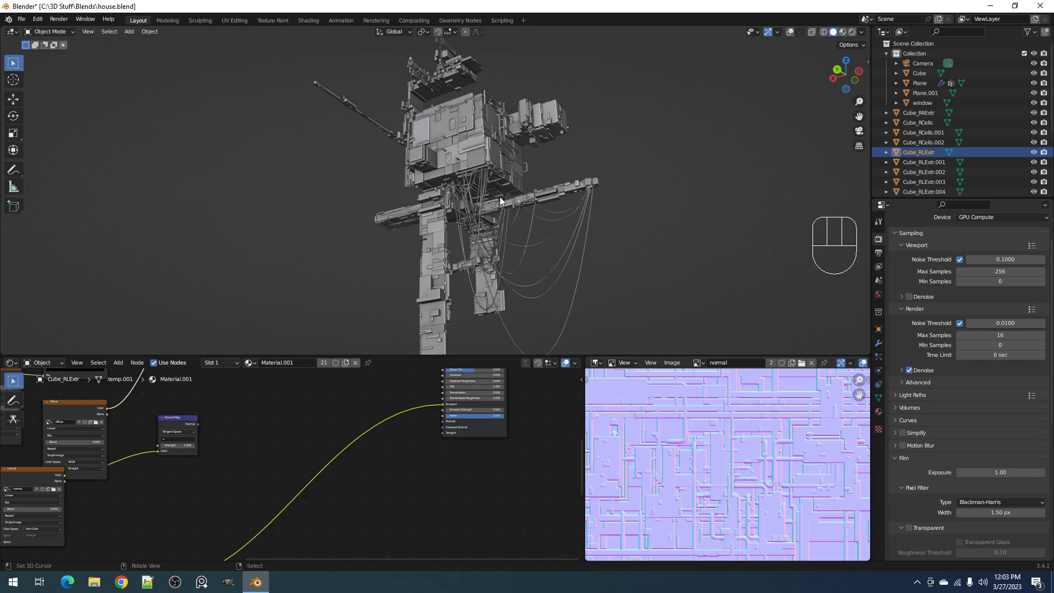
key(z)
click(556, 164)
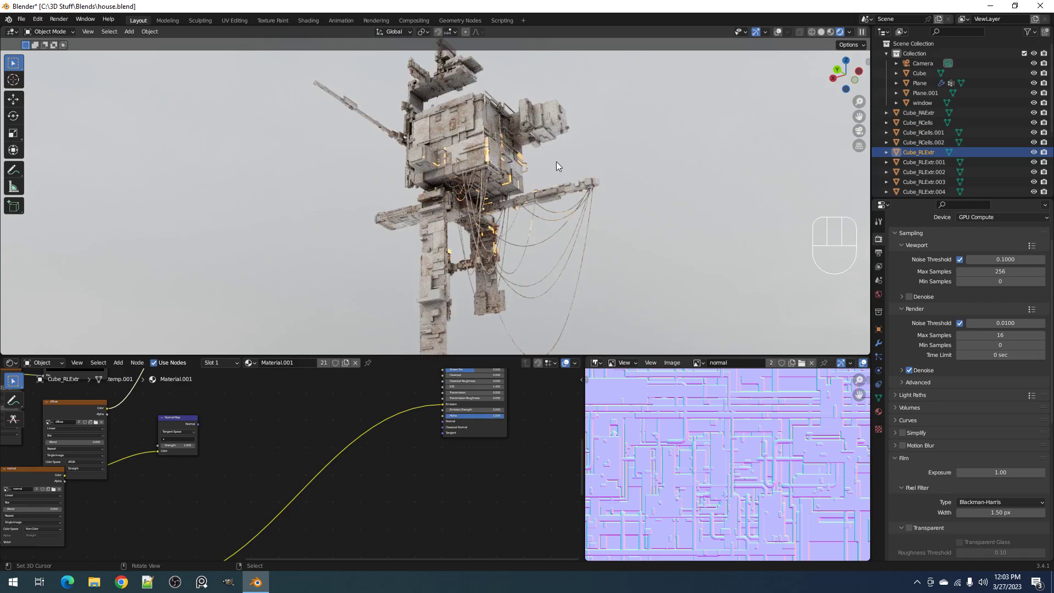
key(z)
click(449, 128)
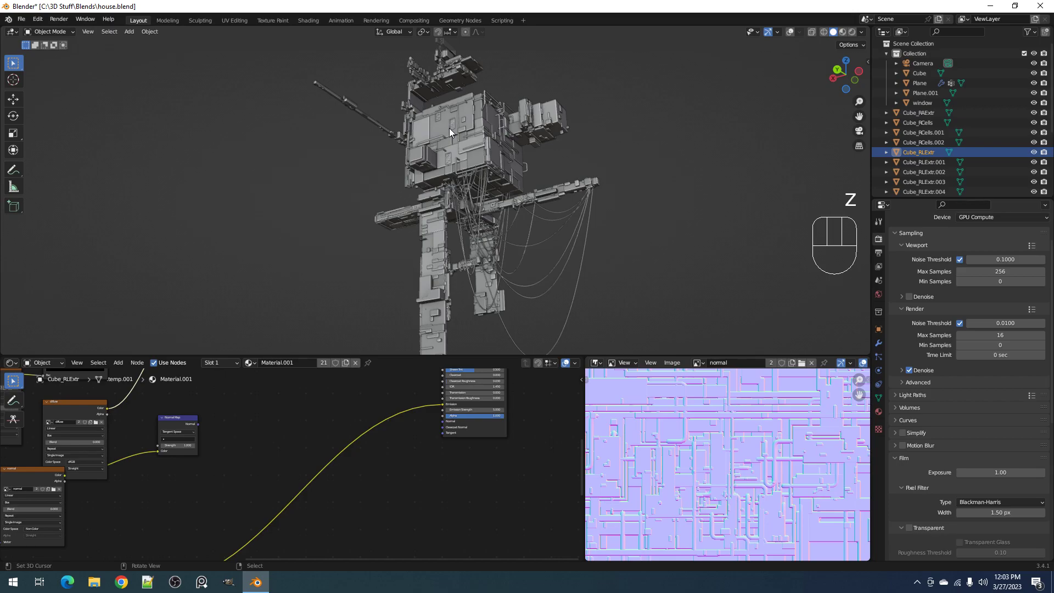
Inspect the house from other angles in Solid and Rendered shading, ending in Solid shading
mouse_move(464, 128)
shift+middle_down()
mouse_move(470, 189)
mouse_move(494, 164)
shift+middle_up()
scroll(476, 169, up, 2)
scroll(483, 212, down, 1)
scroll(493, 165, down, 2)
key(z)
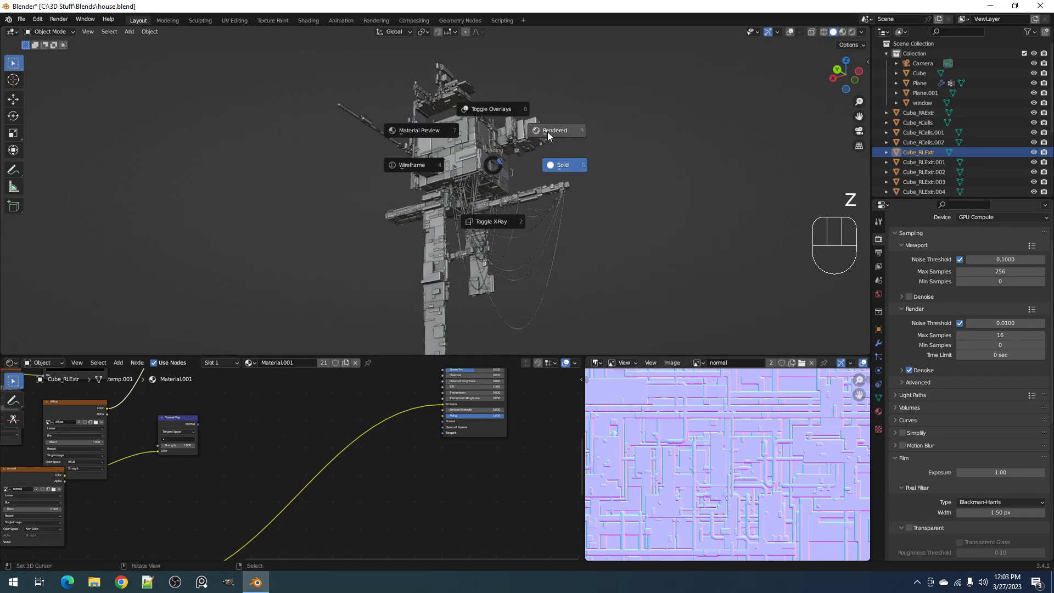
click(547, 132)
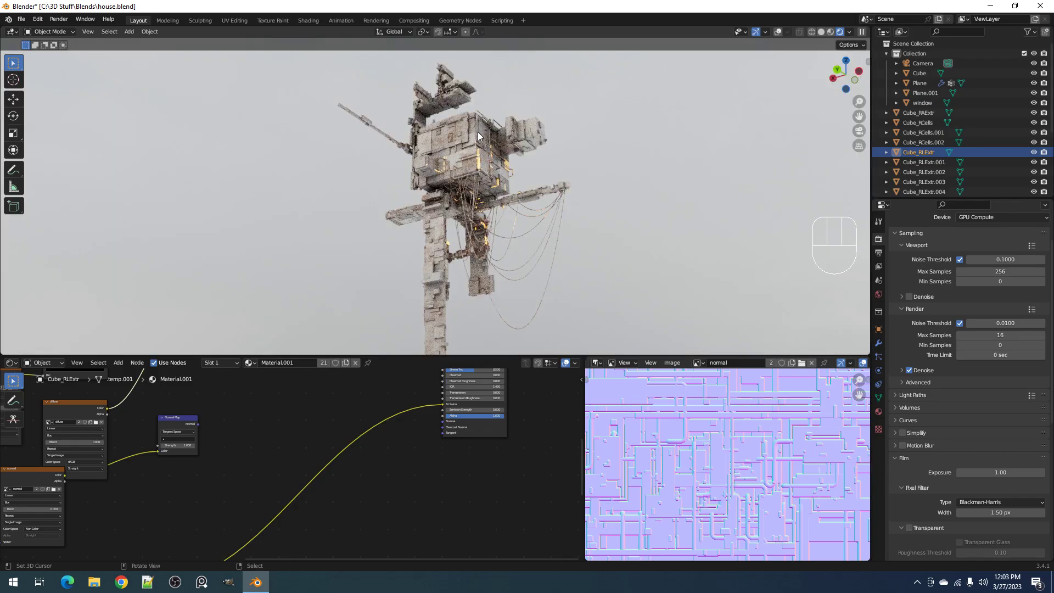
middle_drag(478, 136, 592, 192)
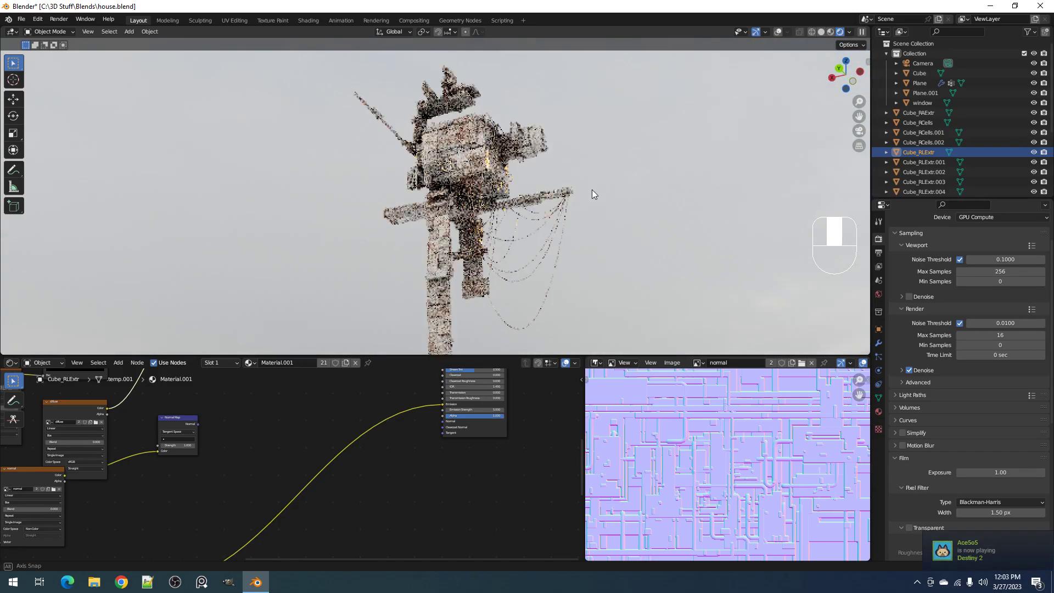
middle_drag(485, 145, 461, 144)
key(z)
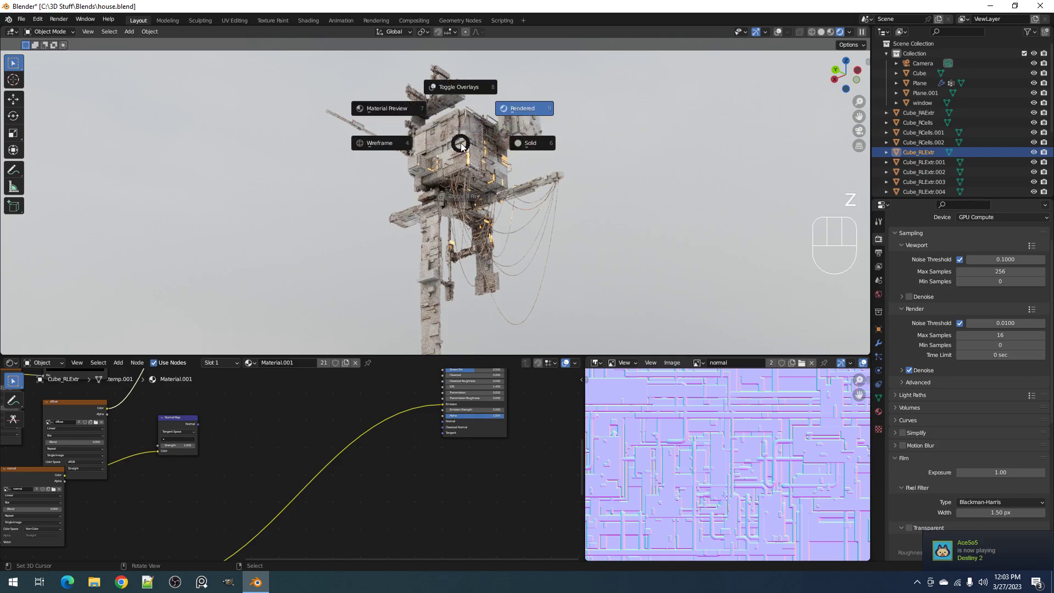
click(537, 142)
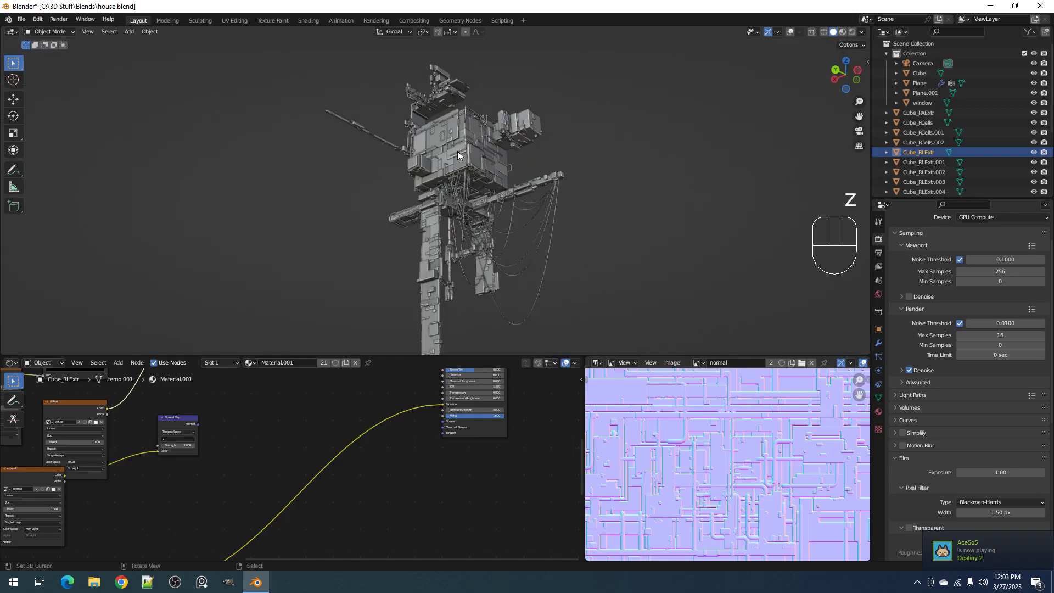
Reconnect the Normal Map node's Normal output to the Principled BSDF's Normal input
middle_drag(256, 387, 270, 413)
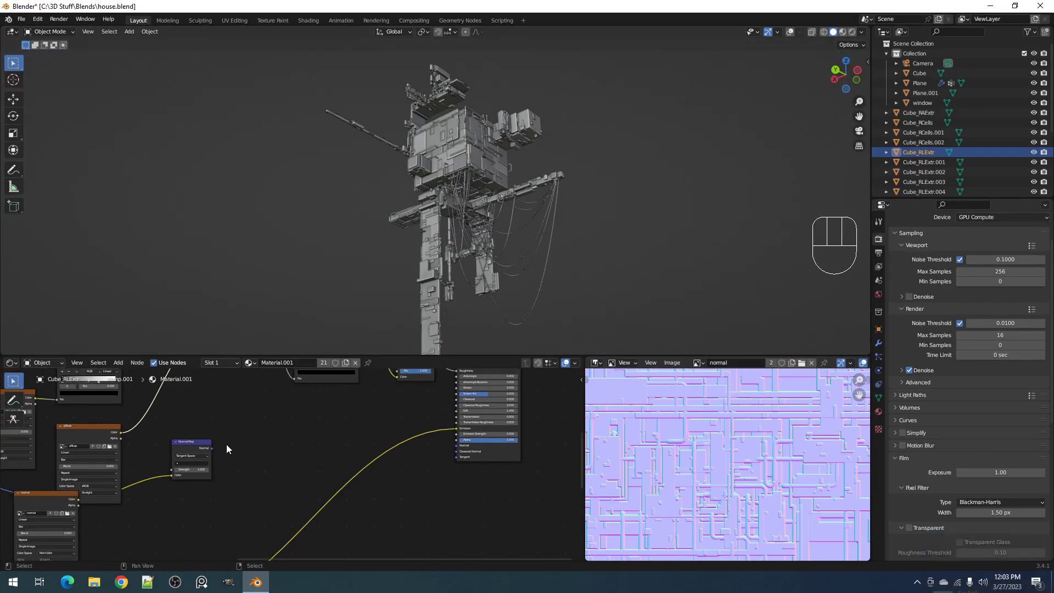
drag(212, 448, 457, 446)
Unmute the two Multiply nodes feeding the base color and save house.blend
middle_drag(319, 404, 341, 526)
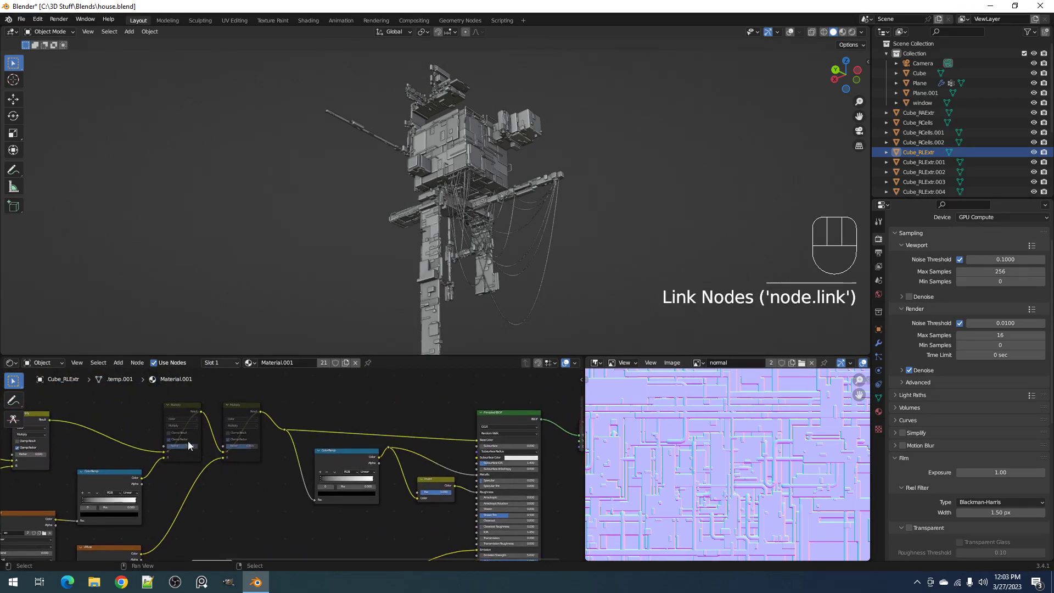
click(173, 406)
shift+click(230, 405)
key(m)
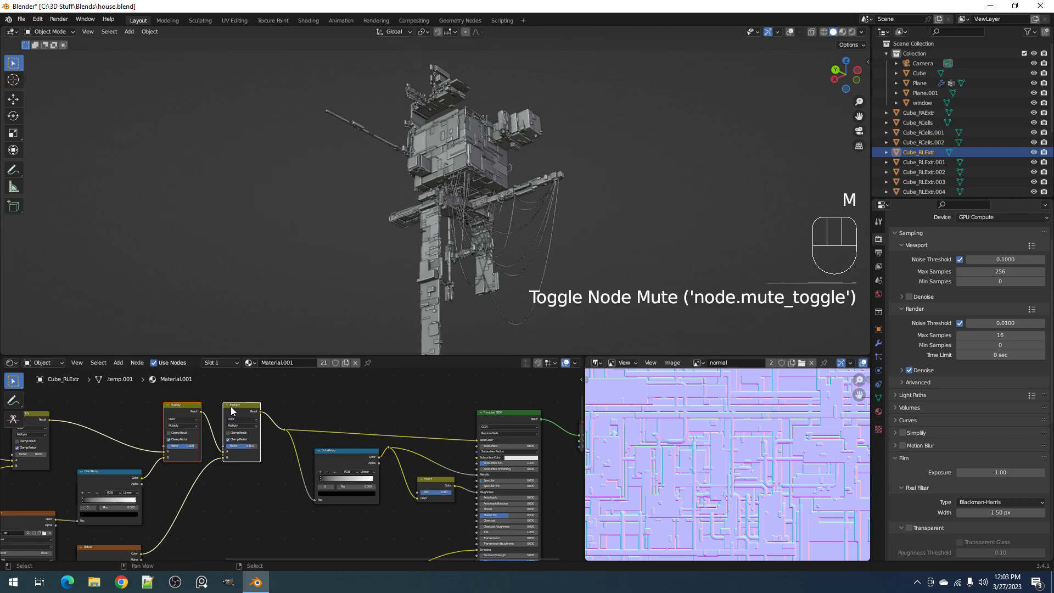
key(ctrl+s)
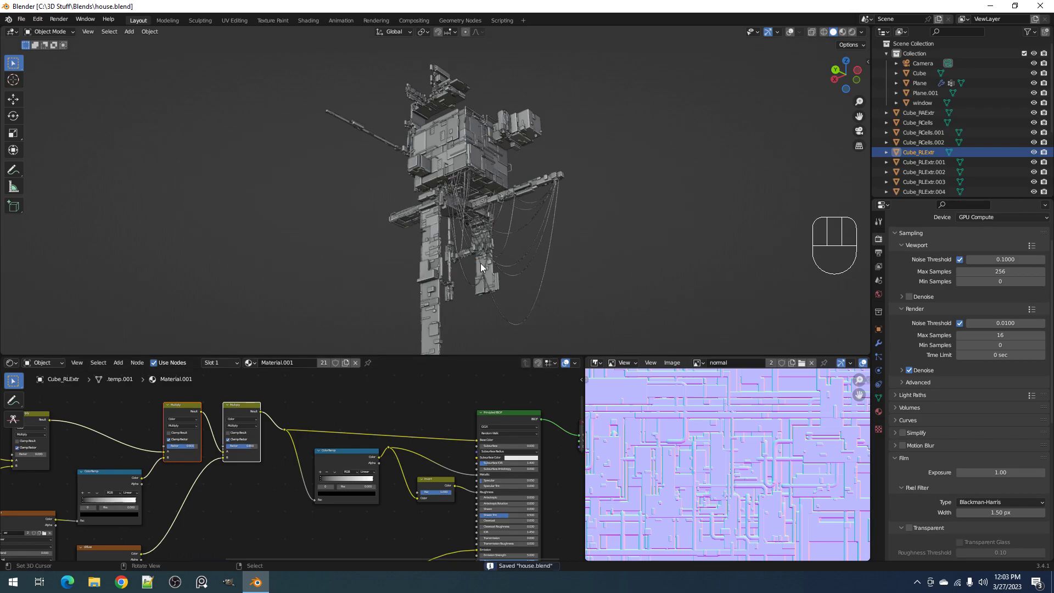
Review the flat source panel beside the house, the list of available images and the bake type options
middle_drag(508, 240, 666, 323)
scroll(649, 247, down, 5)
scroll(715, 275, up, 3)
scroll(716, 271, up, 1)
scroll(721, 271, down, 2)
shift+middle_drag(722, 271, 521, 221)
click(700, 363)
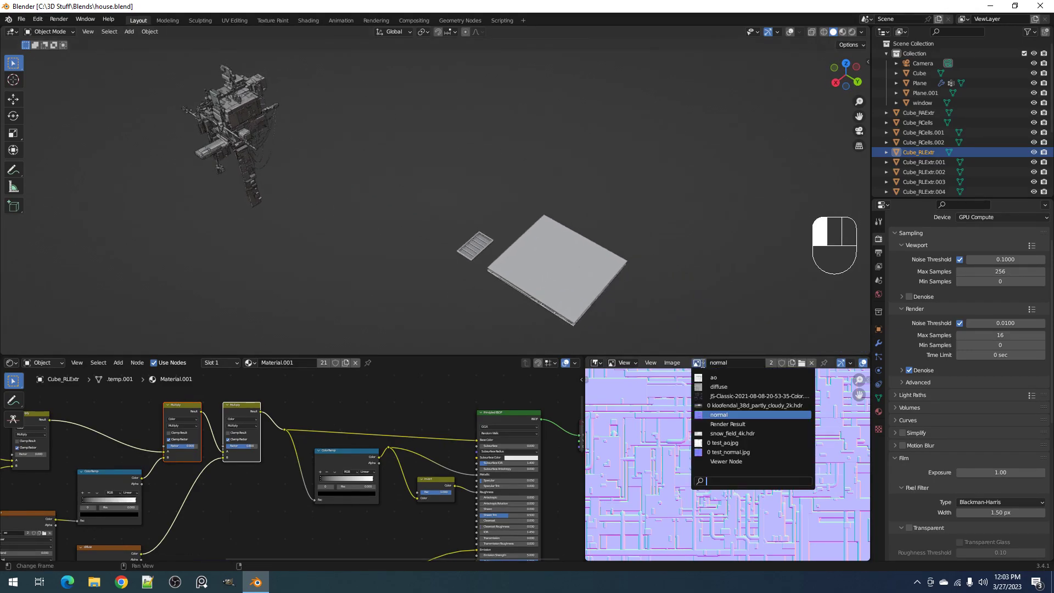
click(702, 364)
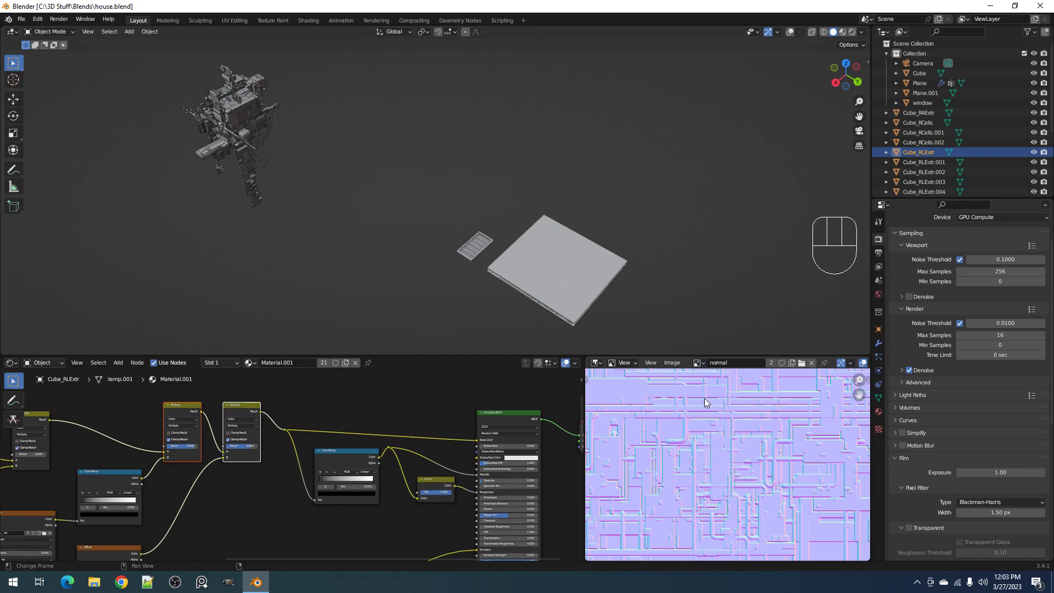
scroll(915, 456, down, 8)
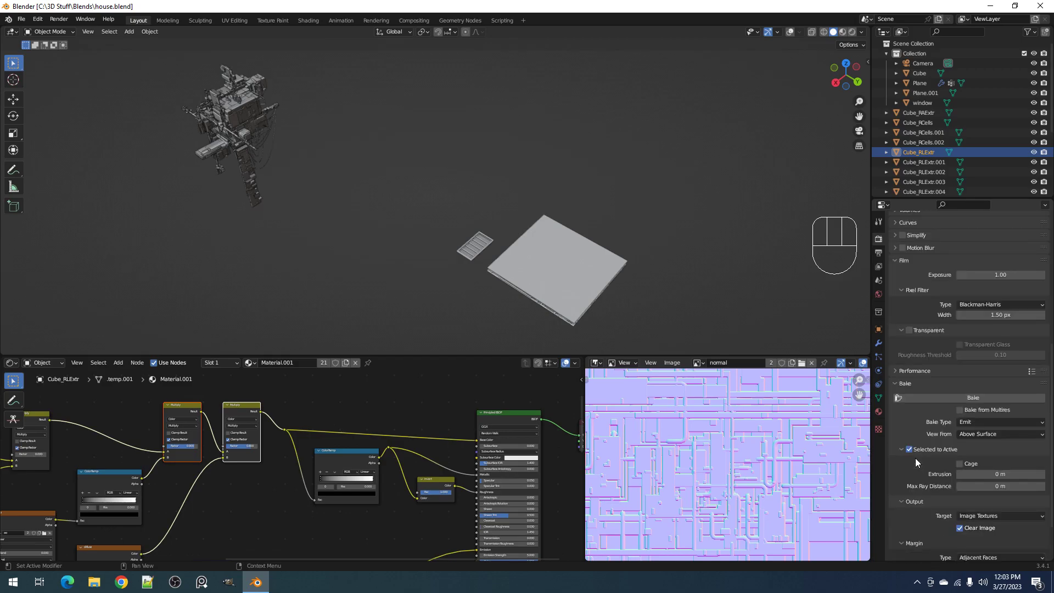
click(962, 425)
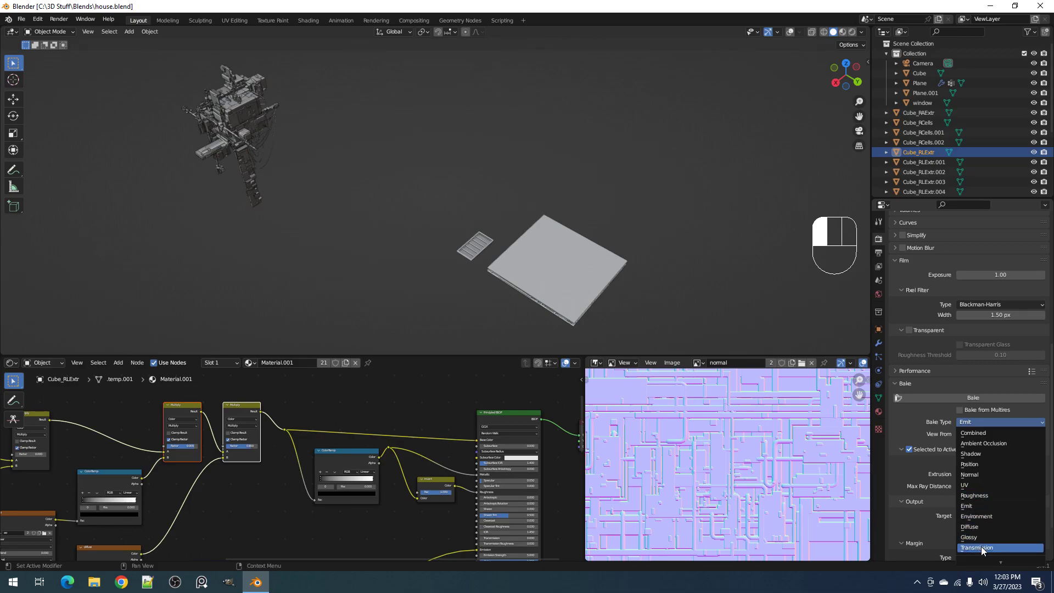
Inspect the solid house in a maximized viewport and the normal map link in a maximized node editor, restoring the layout after each
middle_drag(564, 231, 605, 252)
scroll(605, 253, up, 2)
key(ctrl+space)
middle_drag(596, 202, 714, 308)
key(ctrl+space)
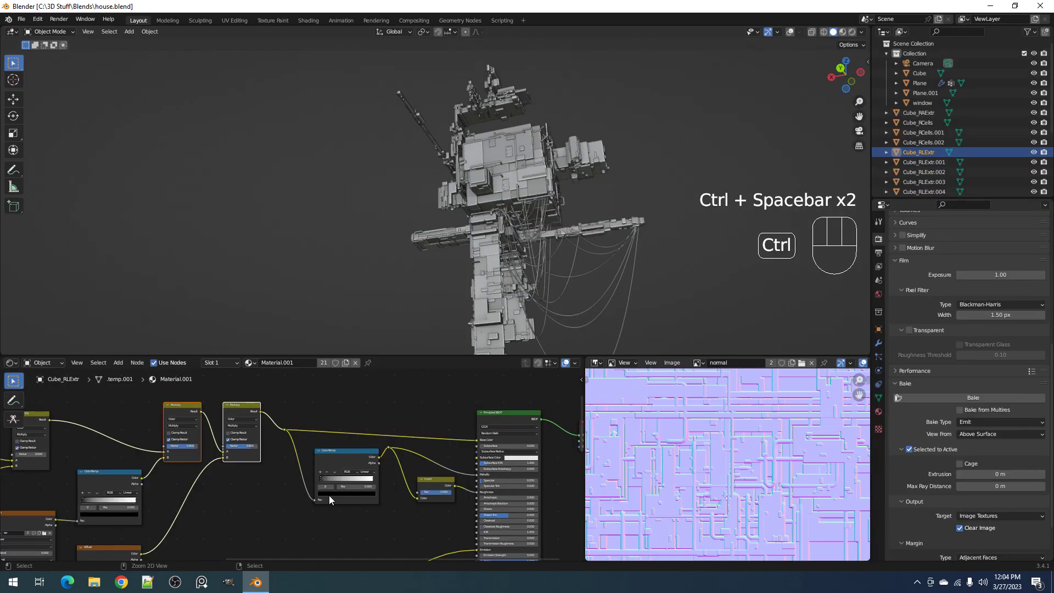
key(ctrl+space)
middle_drag(568, 433, 469, 95)
middle_drag(692, 354, 694, 377)
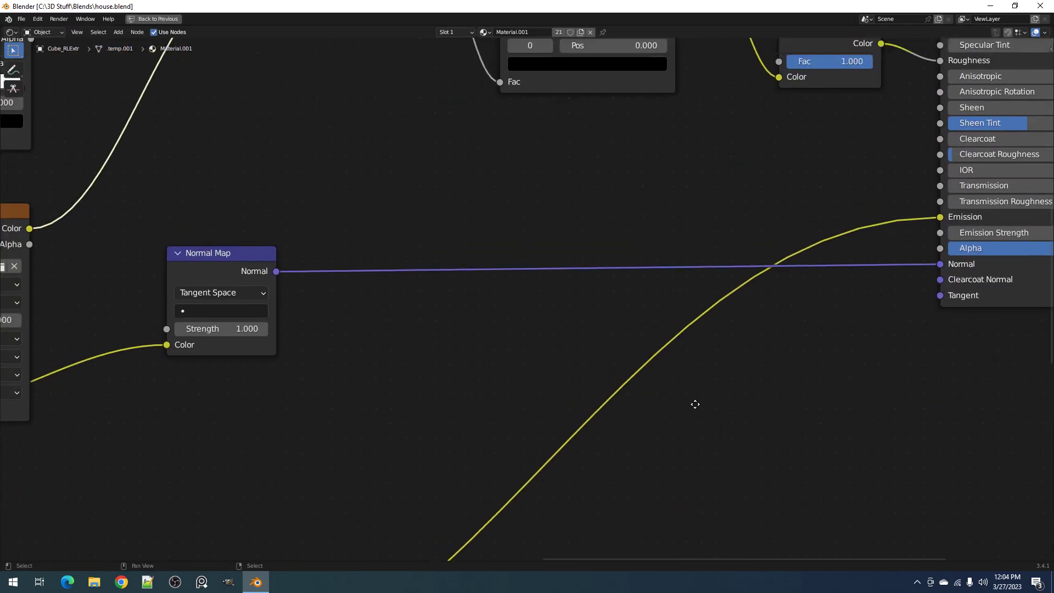
key(ctrl+space)
mouse_move(584, 339)
middle_down()
mouse_move(532, 246)
mouse_move(584, 277)
mouse_move(590, 353)
middle_up()
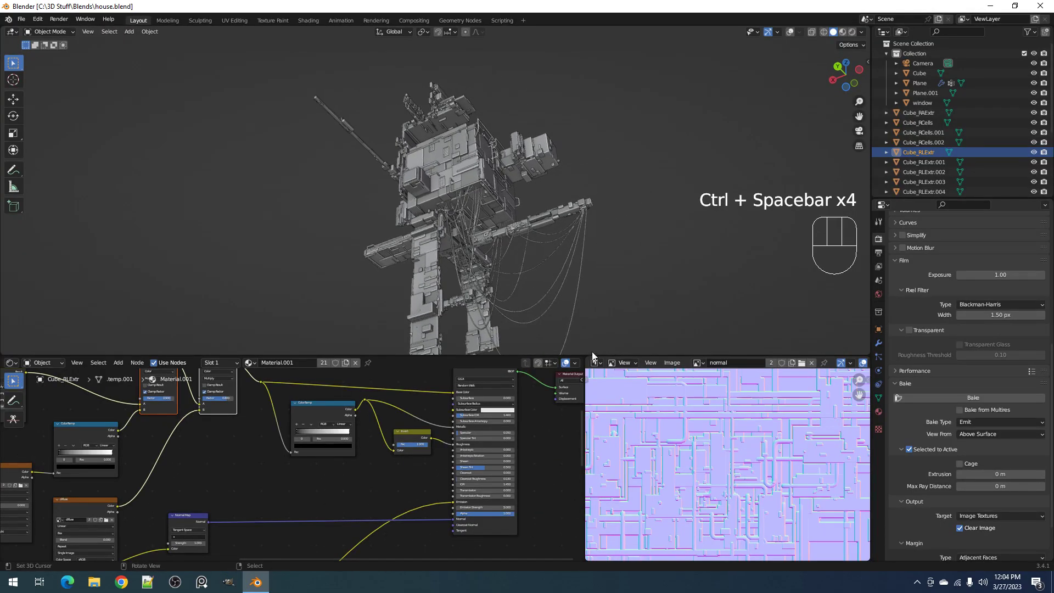
Enlarge the 3D viewport over the shader and image editors, and show the whole house in Rendered shading
drag(591, 353, 574, 586)
shift+middle_drag(523, 348, 527, 280)
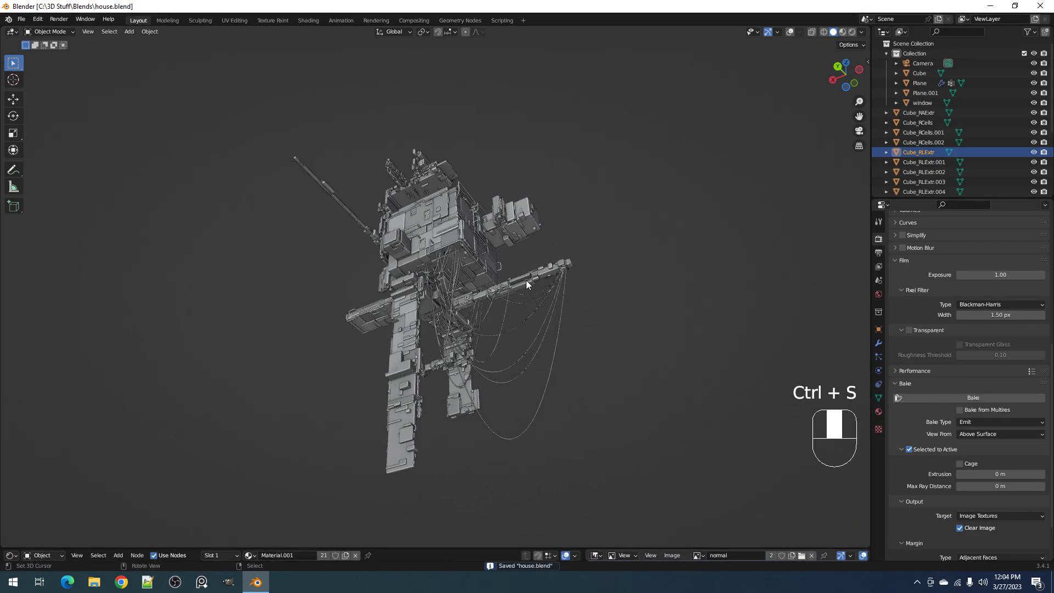
scroll(526, 278, up, 2)
key(z)
click(587, 243)
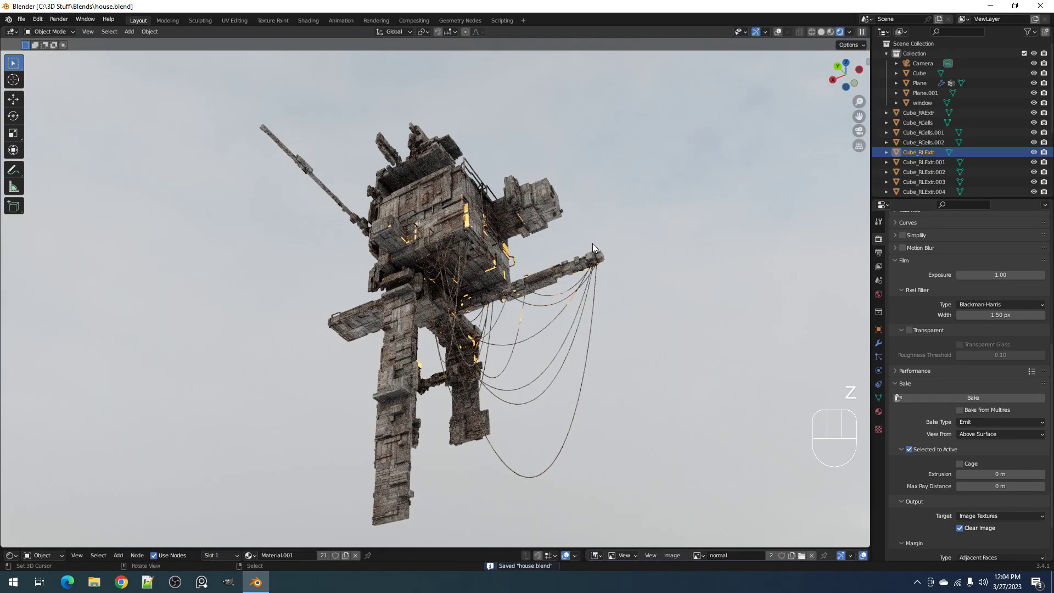
mouse_move(592, 244)
middle_down()
mouse_move(718, 261)
mouse_move(583, 244)
middle_up()
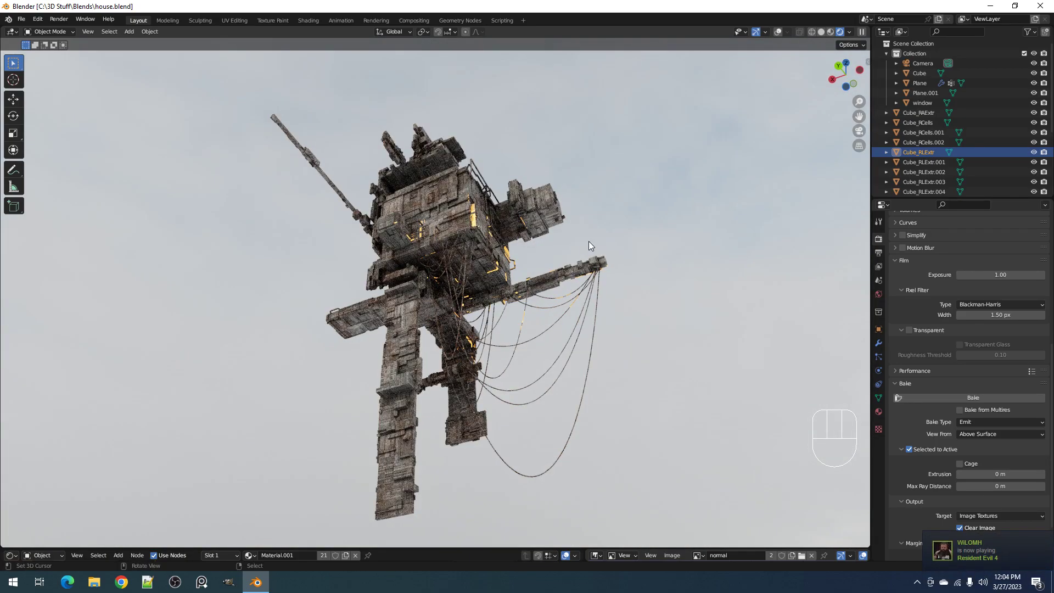
Save house.blend in Solid shading and return the viewport to Rendered shading
key(z)
click(665, 242)
key(ctrl+s)
key(z)
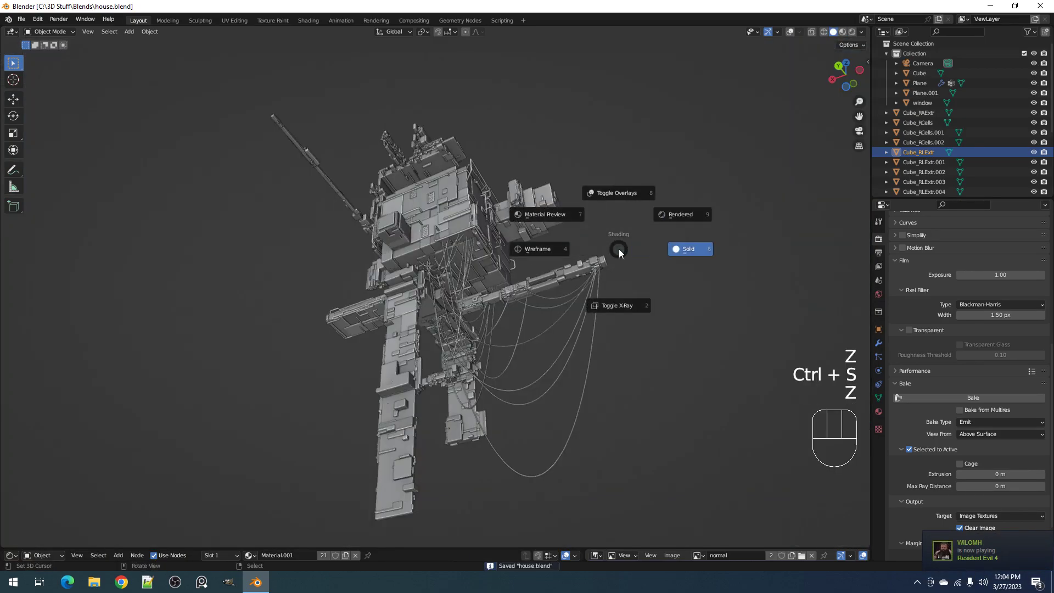
click(689, 229)
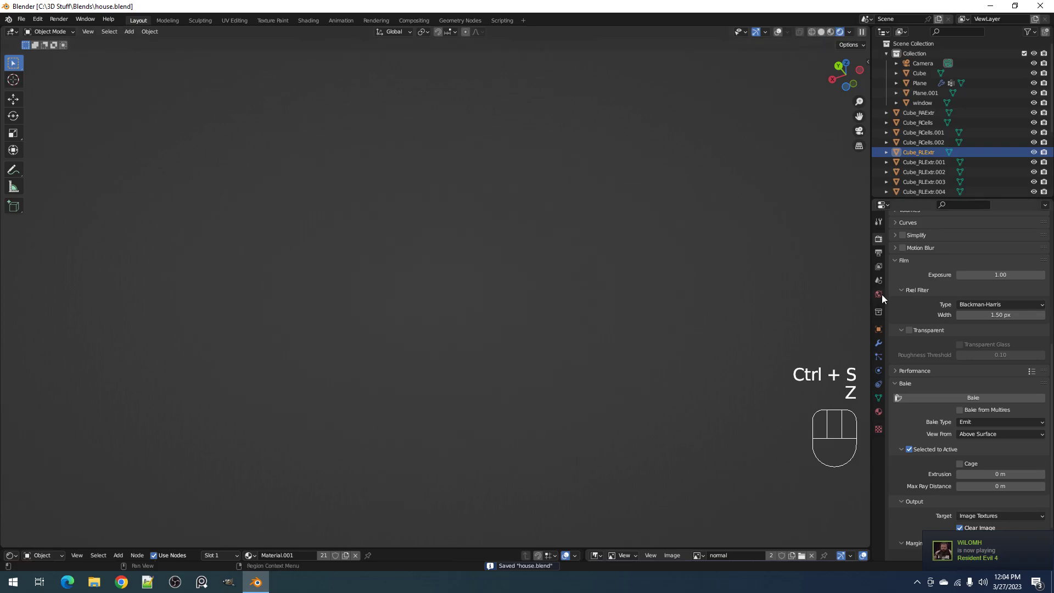
Try the Rural Landscape HDRI as the world environment around the house
click(879, 295)
click(961, 366)
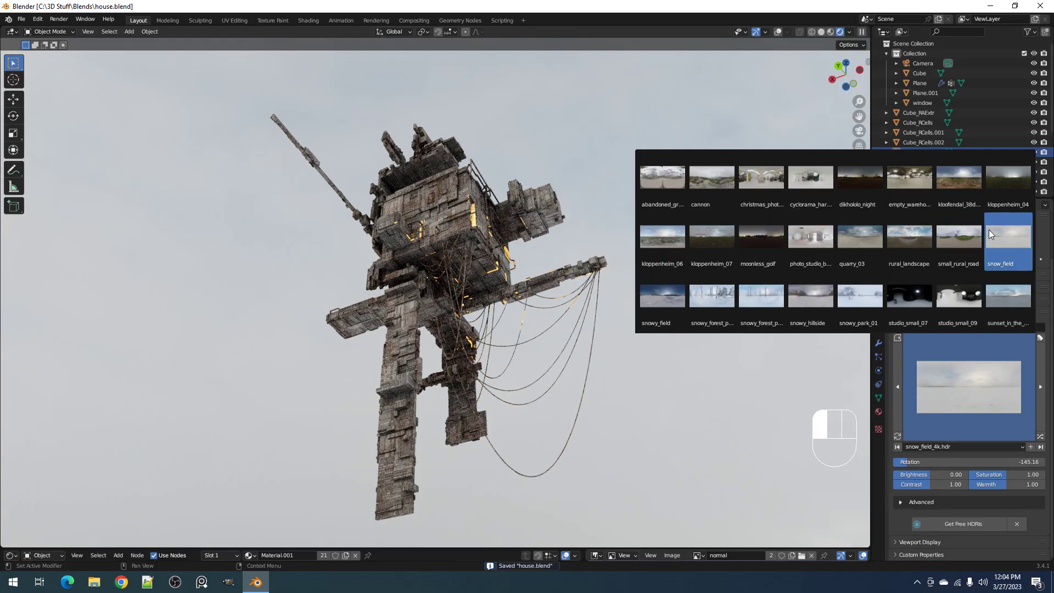
click(989, 230)
click(969, 386)
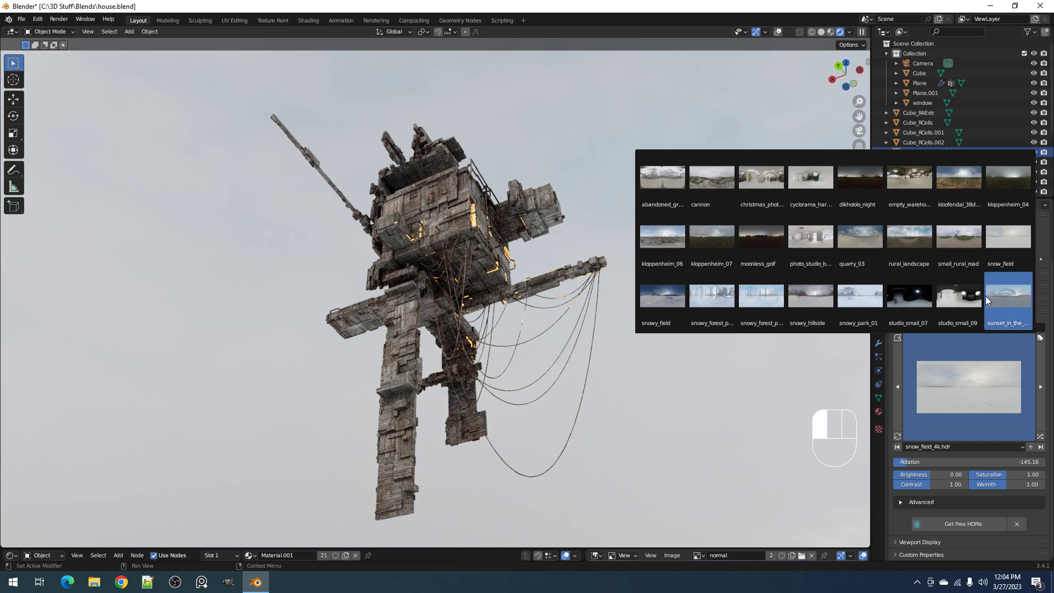
click(919, 245)
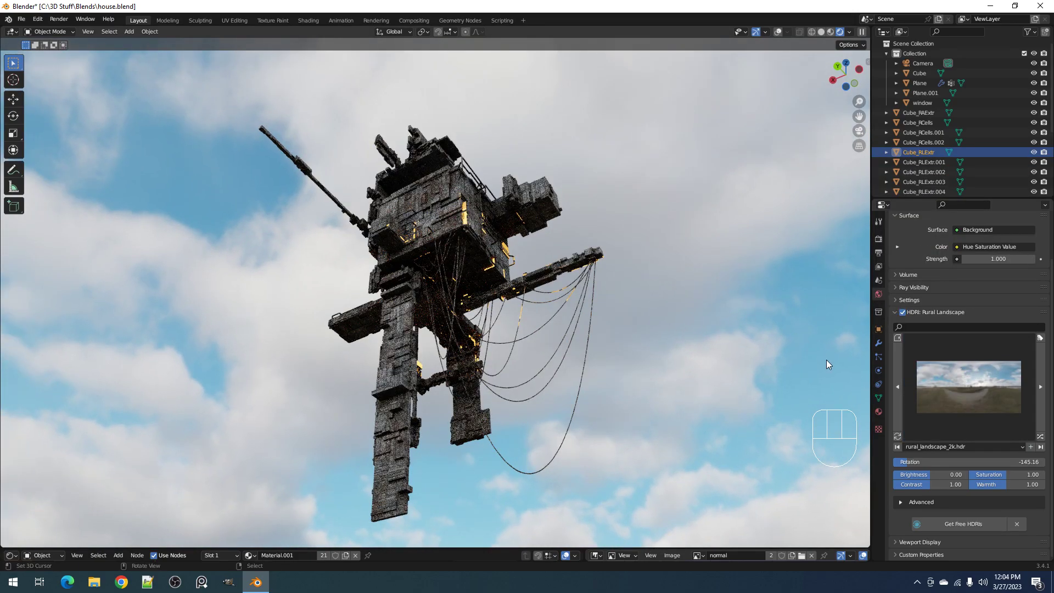
Try the Quarry 03 HDRI as the world environment with its rotation at -180, and view the house from another side
click(948, 426)
click(860, 226)
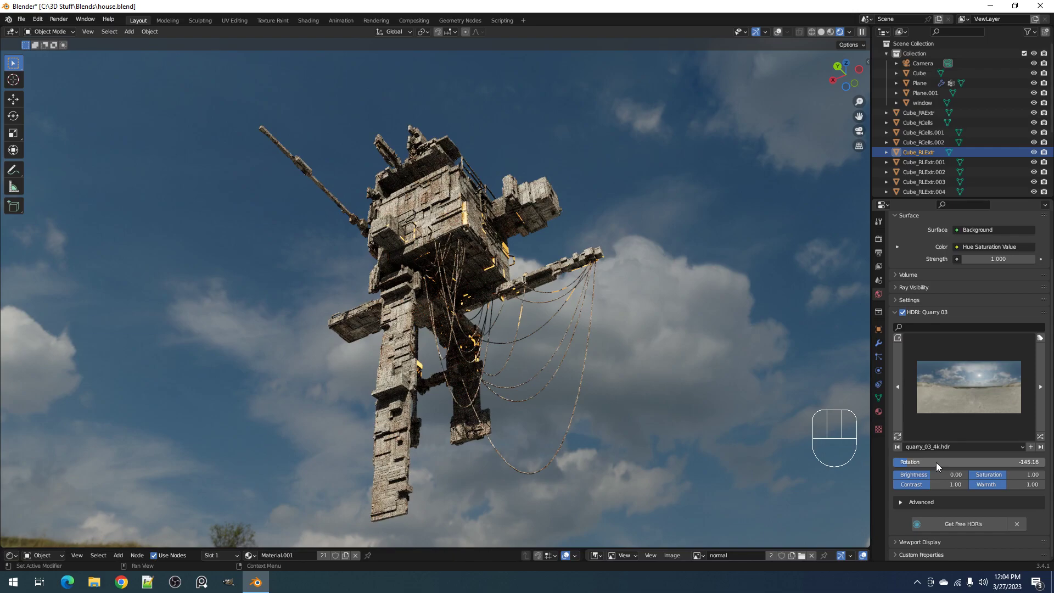
drag(936, 463, 907, 462)
middle_drag(487, 191, 505, 280)
middle_drag(564, 306, 603, 294)
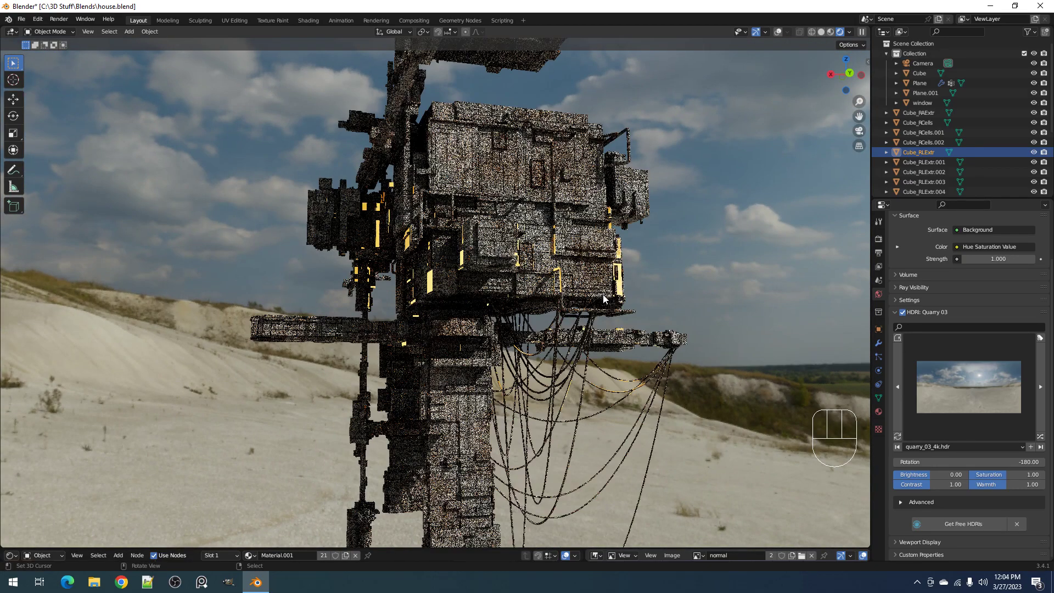
Inspect the untextured house in Solid shading in a maximized viewport and its material nodes in a maximized shader editor, restoring the layout
key(z)
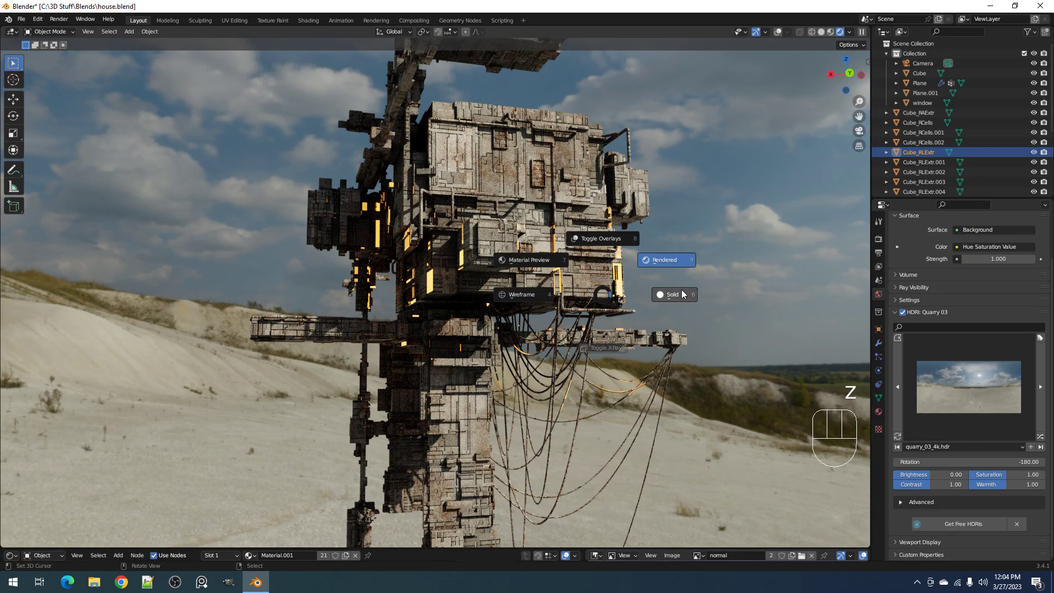
click(669, 295)
shift+middle_drag(661, 244, 608, 349)
scroll(491, 307, up, 4)
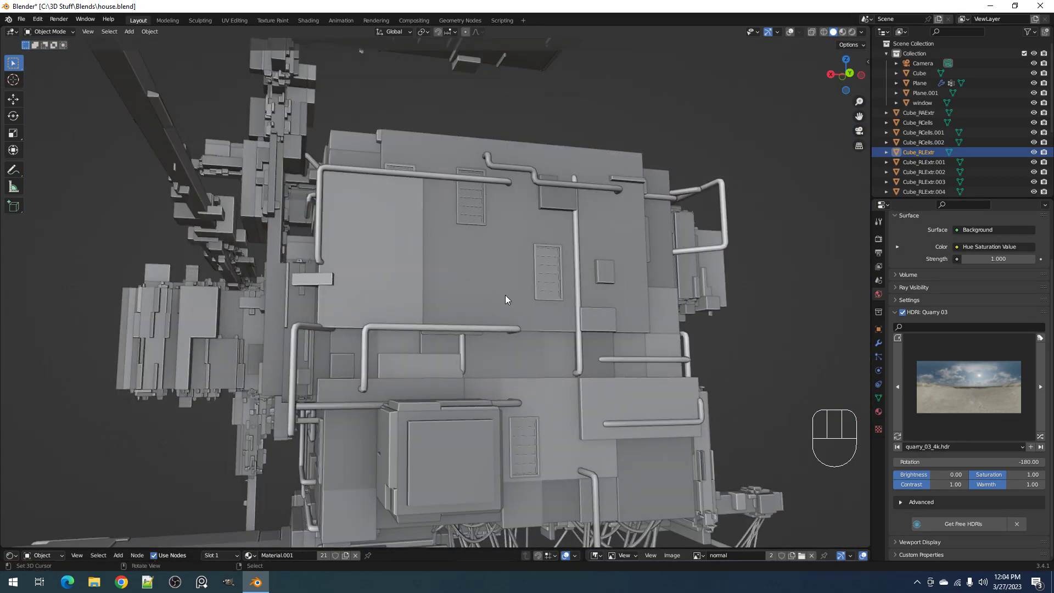
middle_drag(505, 296, 539, 310)
key(ctrl+space)
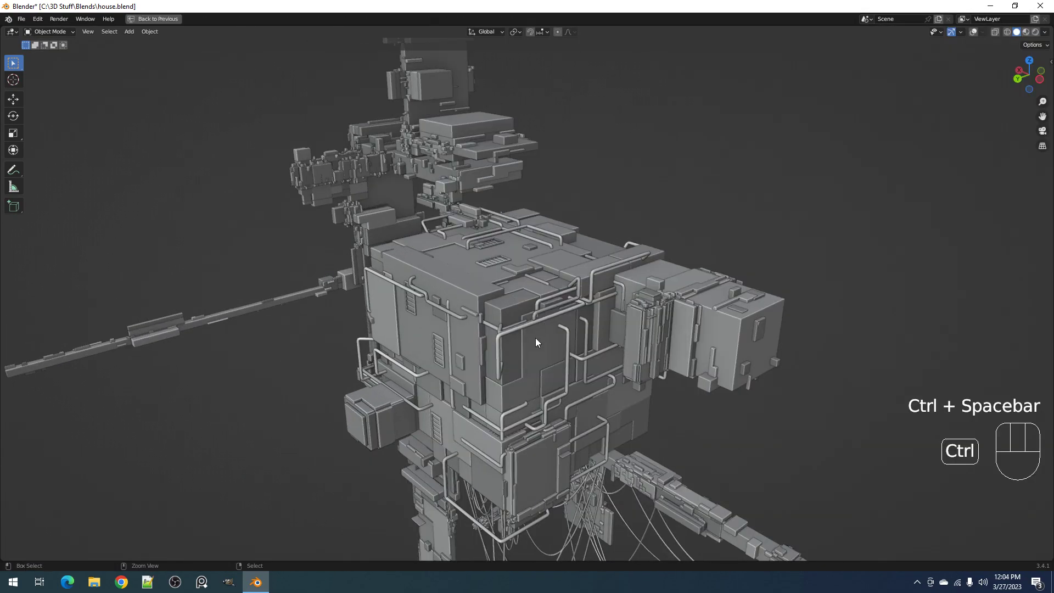
key(ctrl+space)
key(ctrl+space)
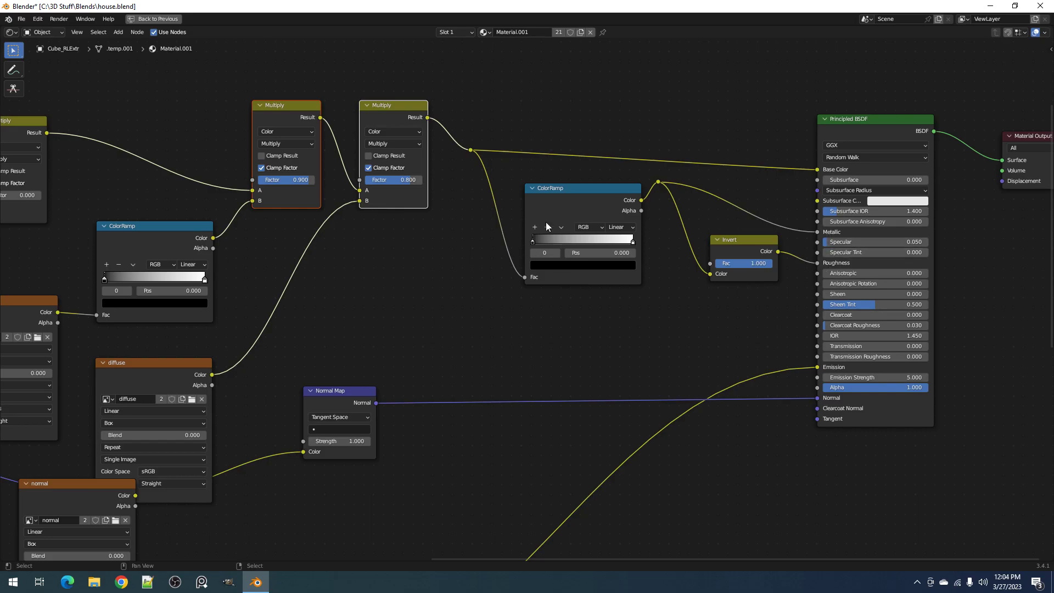
key(ctrl+space)
Show the house in Rendered shading and view it from below against the quarry sky
key(z)
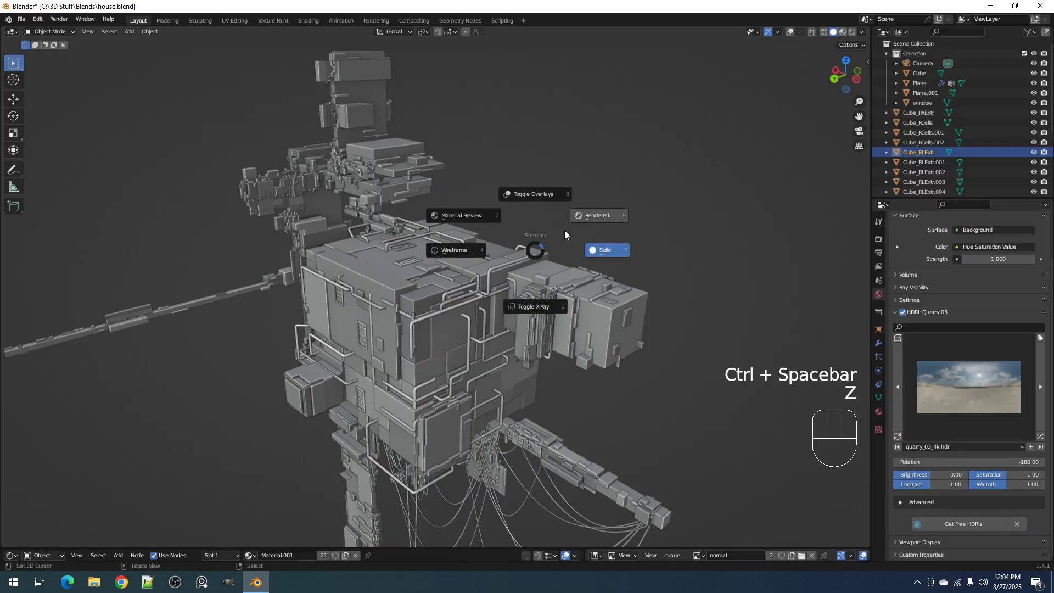
click(592, 217)
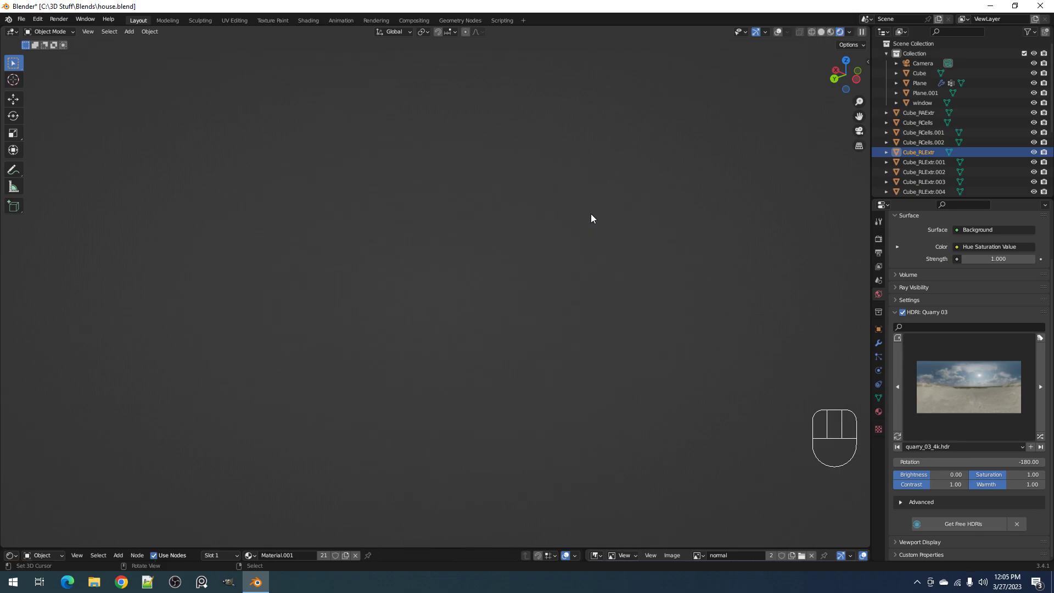
middle_drag(591, 218, 528, 217)
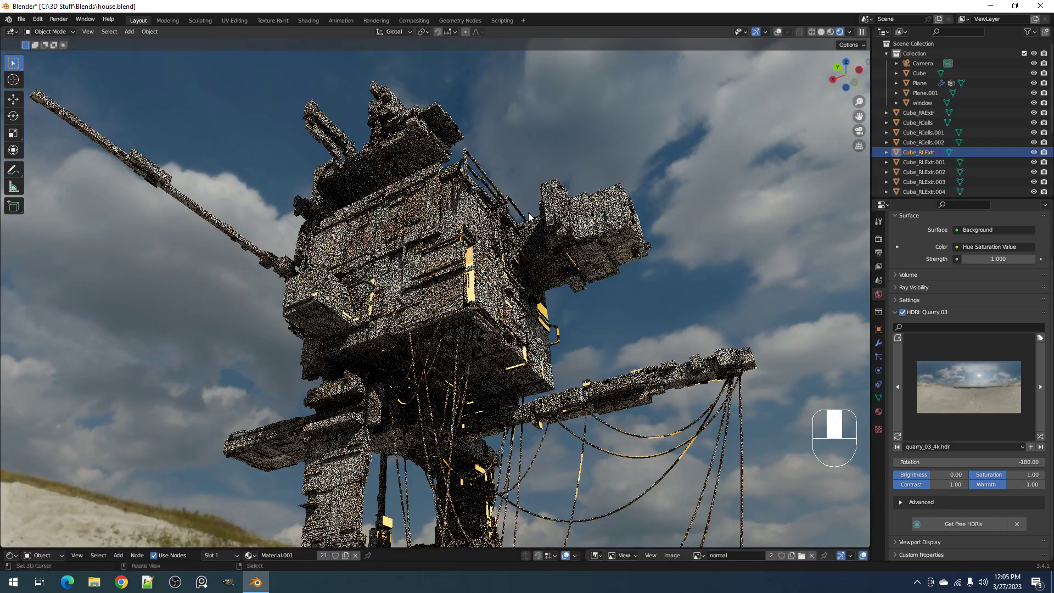
scroll(528, 213, down, 3)
scroll(528, 213, up, 1)
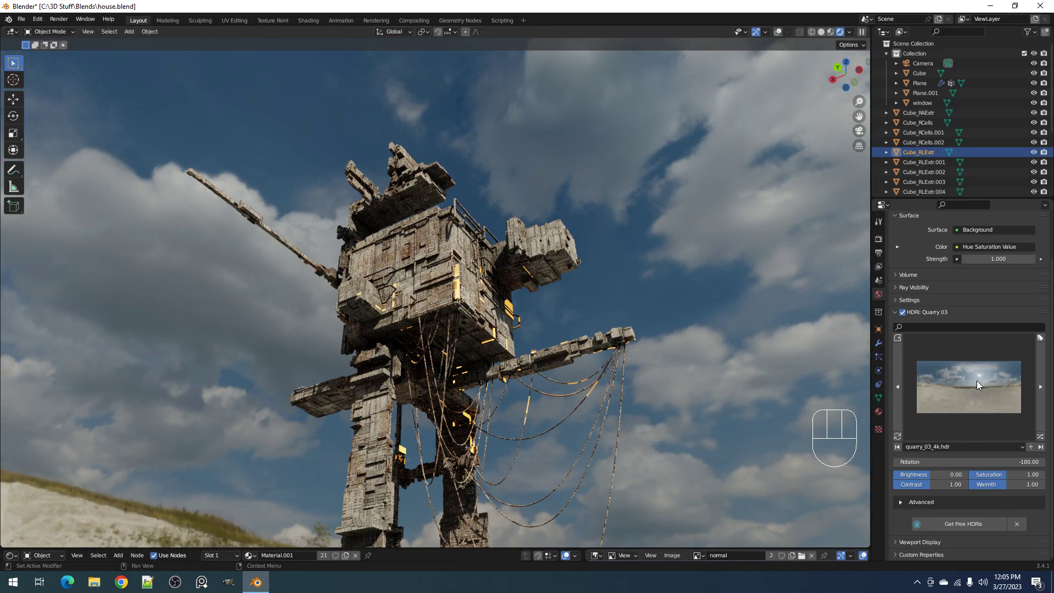
Try the Kloofendal 38d Partly Cloudy, Cyclorama Hard Light and Christmas Photo Studio 04 HDRIs on the house
click(977, 381)
click(955, 184)
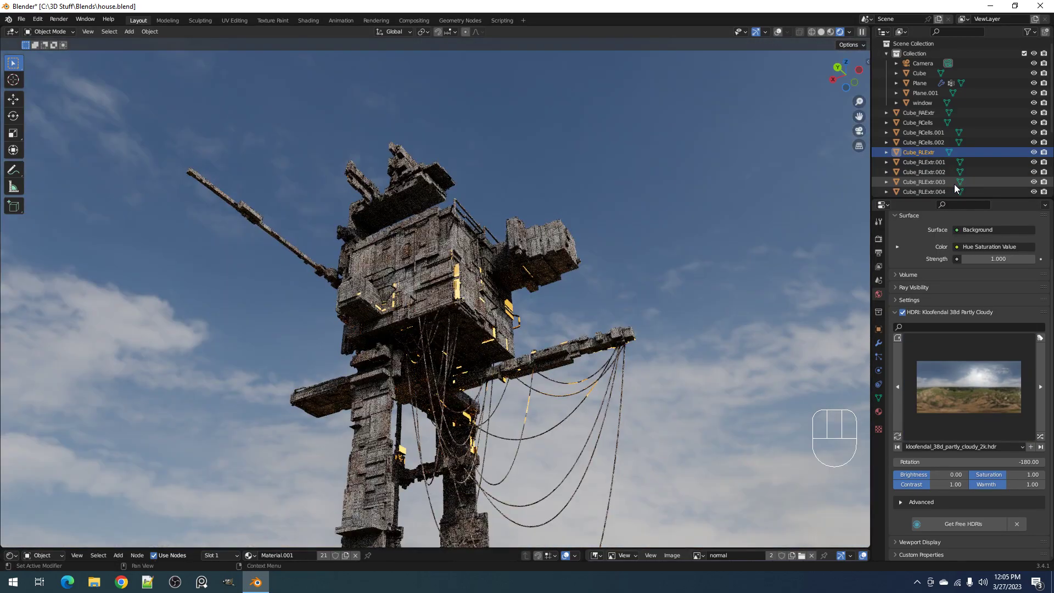
middle_drag(722, 293, 759, 304)
click(937, 383)
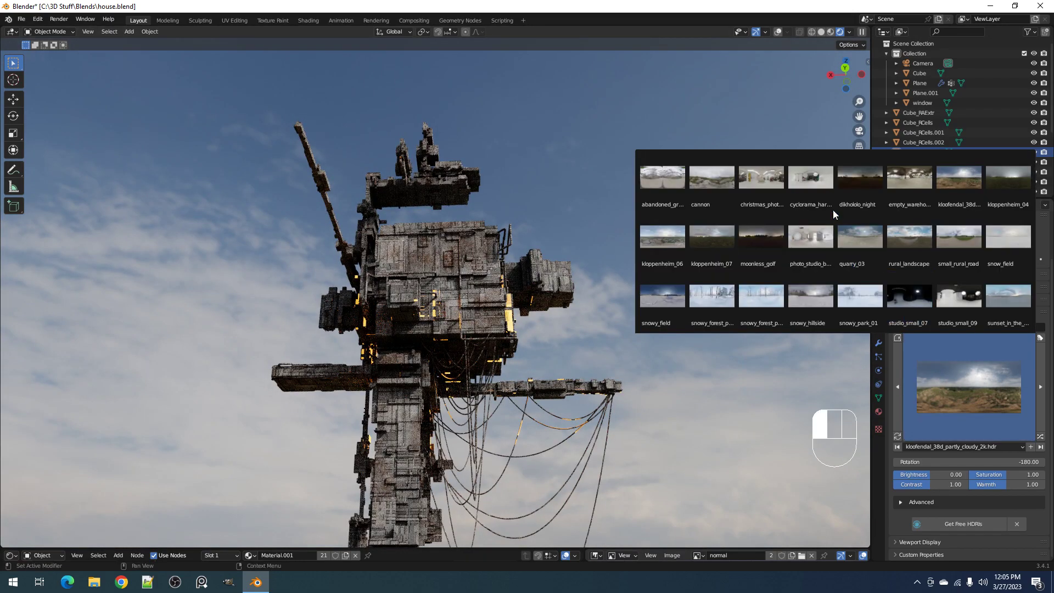
click(805, 195)
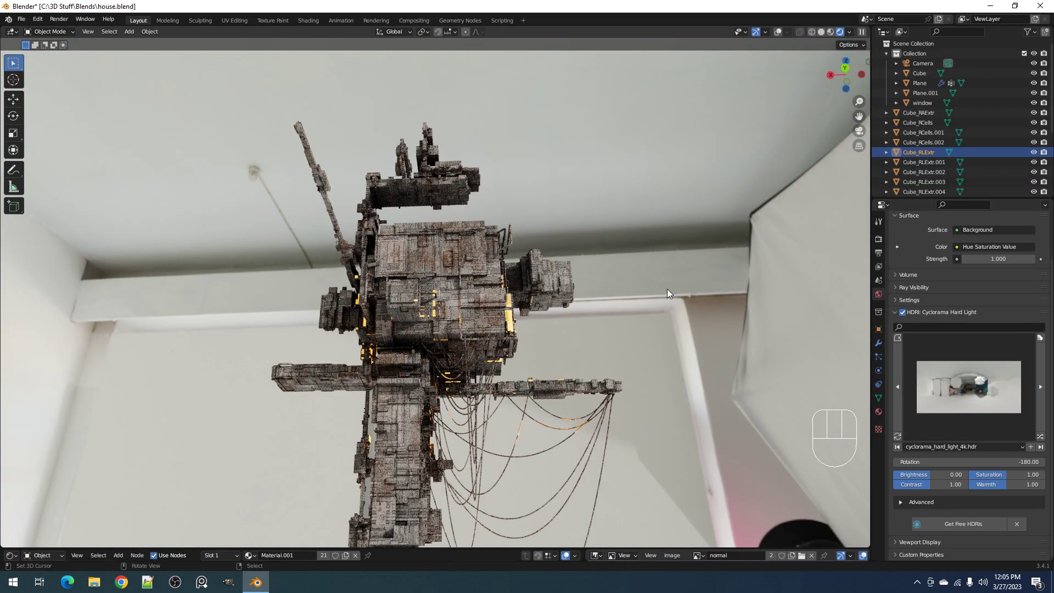
middle_drag(667, 289, 631, 285)
click(932, 375)
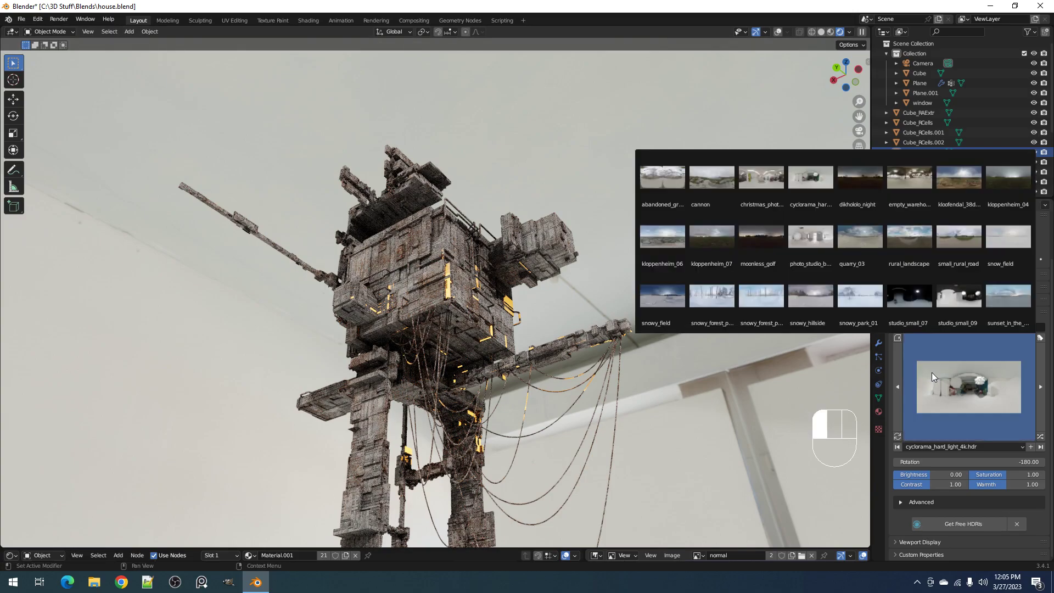
click(755, 173)
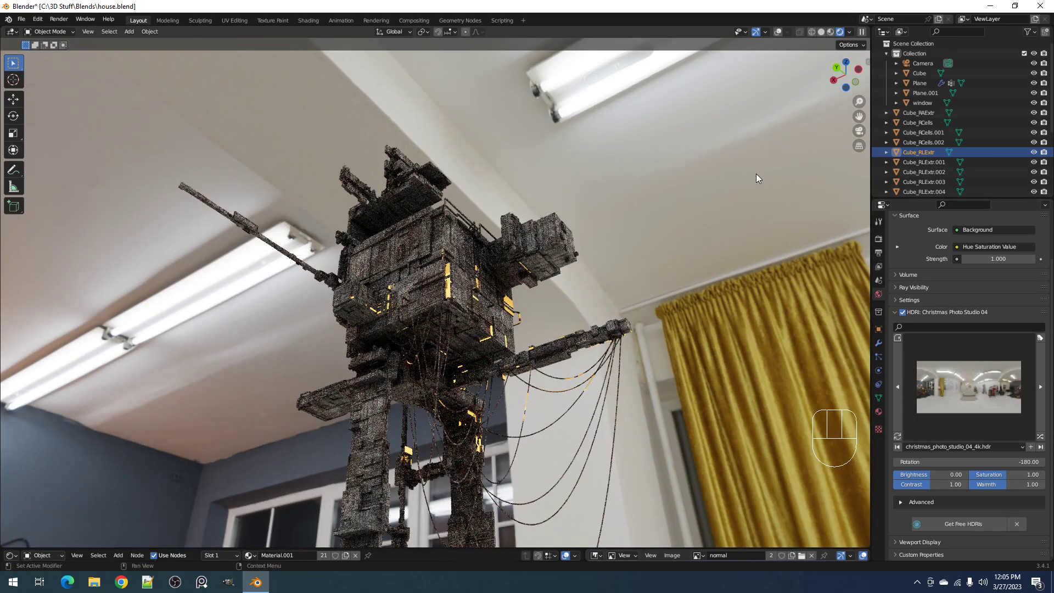
Set the world HDRI to Snow Field with a rotation of -150.32 and review the rendered house under it
click(969, 351)
click(1006, 242)
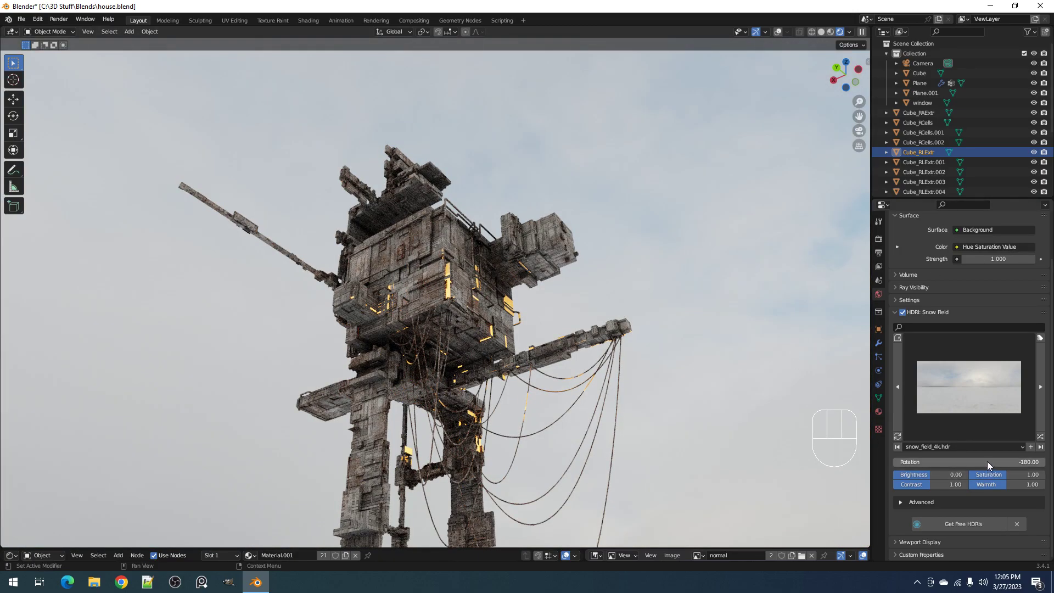
mouse_move(987, 462)
mouse_down()
mouse_move(1042, 463)
mouse_move(1001, 462)
mouse_up()
middle_drag(505, 291, 570, 308)
scroll(514, 322, up, 3)
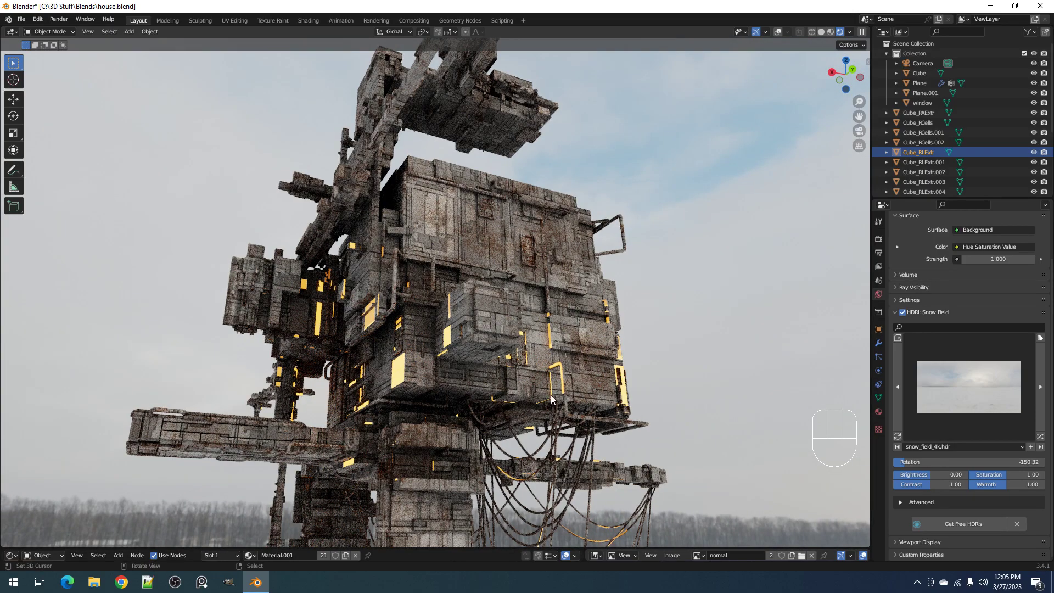
scroll(544, 371, down, 5)
shift+middle_drag(547, 394, 583, 343)
scroll(513, 346, up, 3)
Switch the viewport to Solid shading, look over the house geometry and save house.blend
key(z)
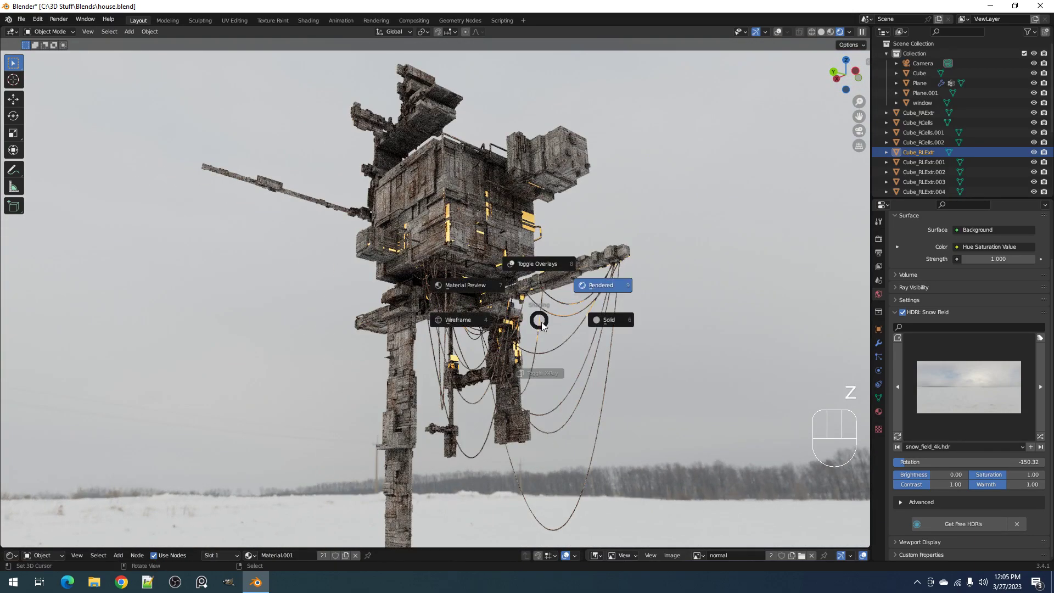
click(594, 322)
scroll(550, 291, up, 3)
key(ctrl+s)
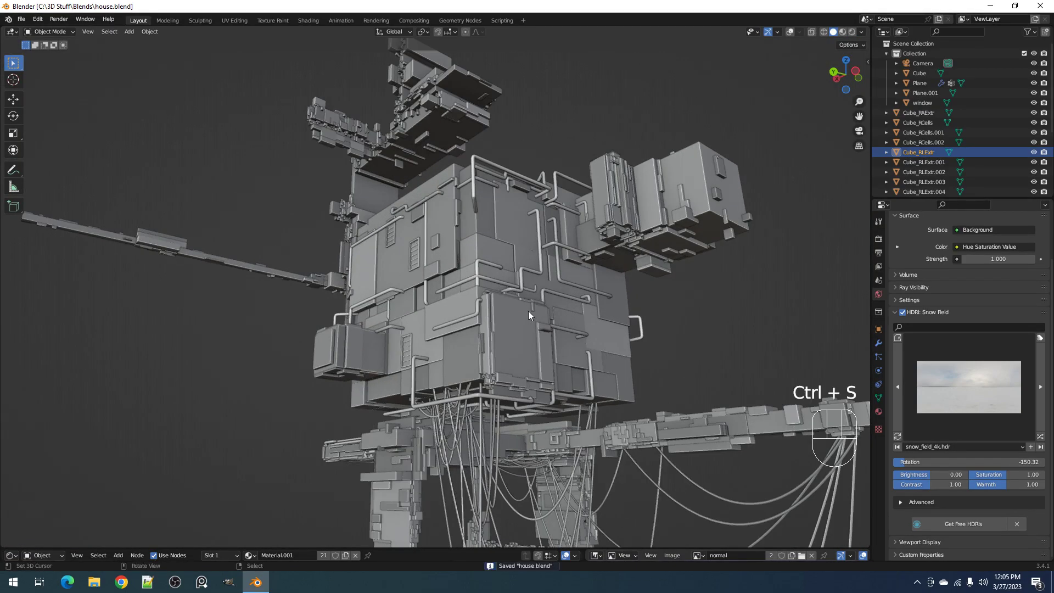
middle_drag(522, 289, 565, 344)
scroll(593, 321, down, 4)
scroll(430, 272, down, 3)
scroll(419, 311, up, 1)
shift+middle_drag(683, 361, 480, 304)
key(ctrl+s)
Select the detailed flat source panel beside the house, seen from above, and save house.blend
alt+middle_click(361, 393)
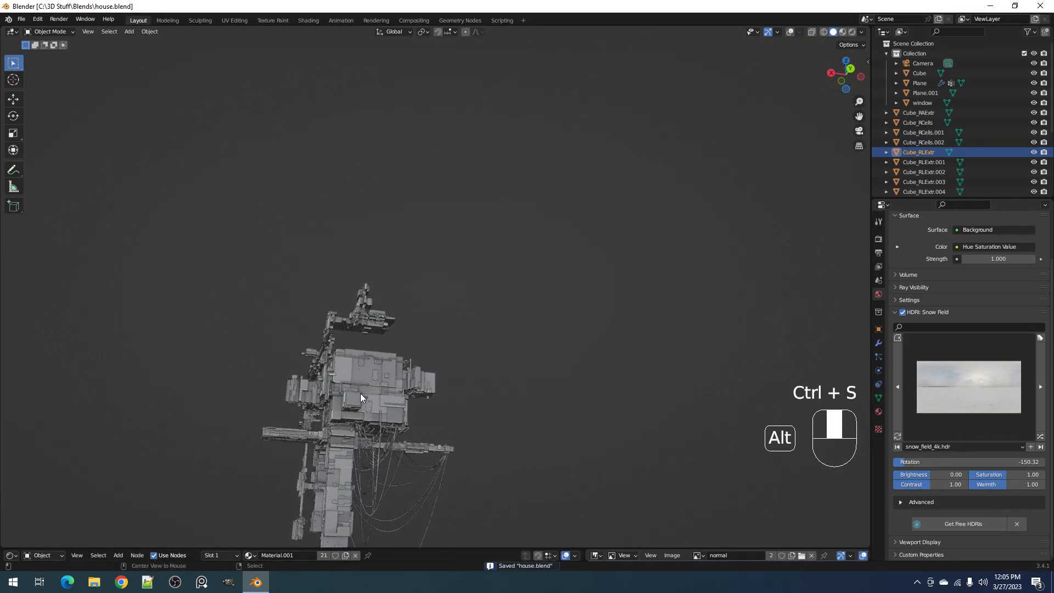
scroll(444, 380, down, 7)
shift+middle_drag(625, 269, 521, 375)
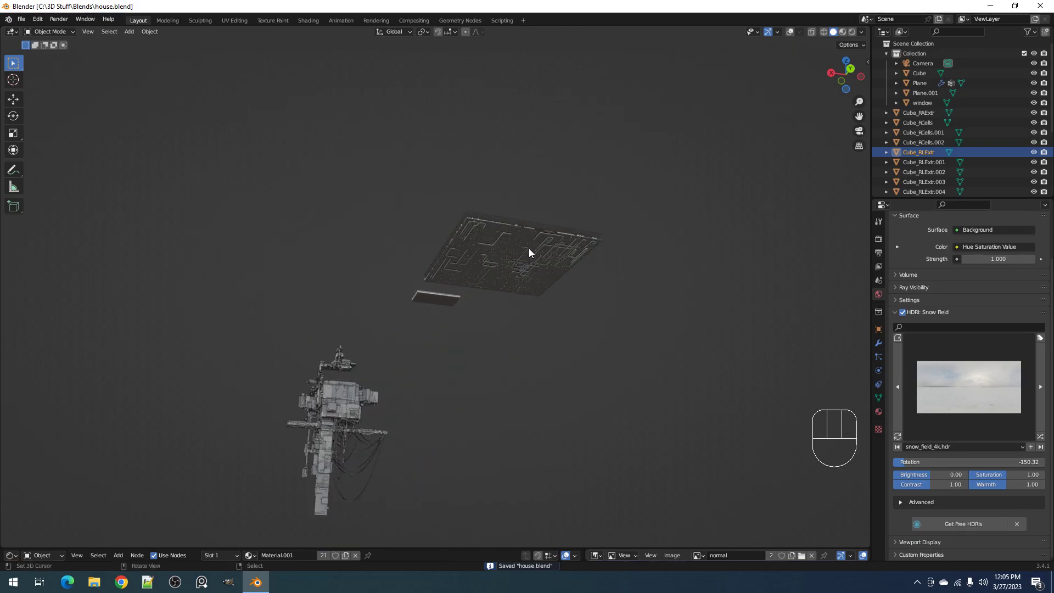
right_click(530, 249)
middle_drag(529, 248, 545, 330)
shift+middle_drag(575, 427, 513, 269)
ctrl+middle_drag(513, 270, 499, 237)
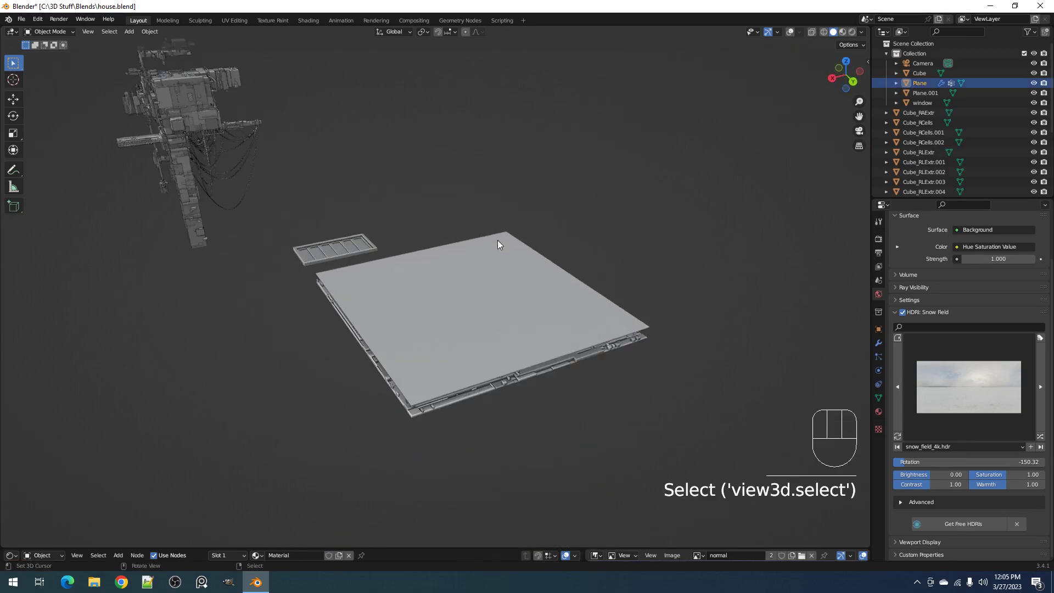
key(ctrl+s)
Lift the plain bake plane off the detailed panel to reveal it, and cancel the move
right_click(491, 292)
key(g)
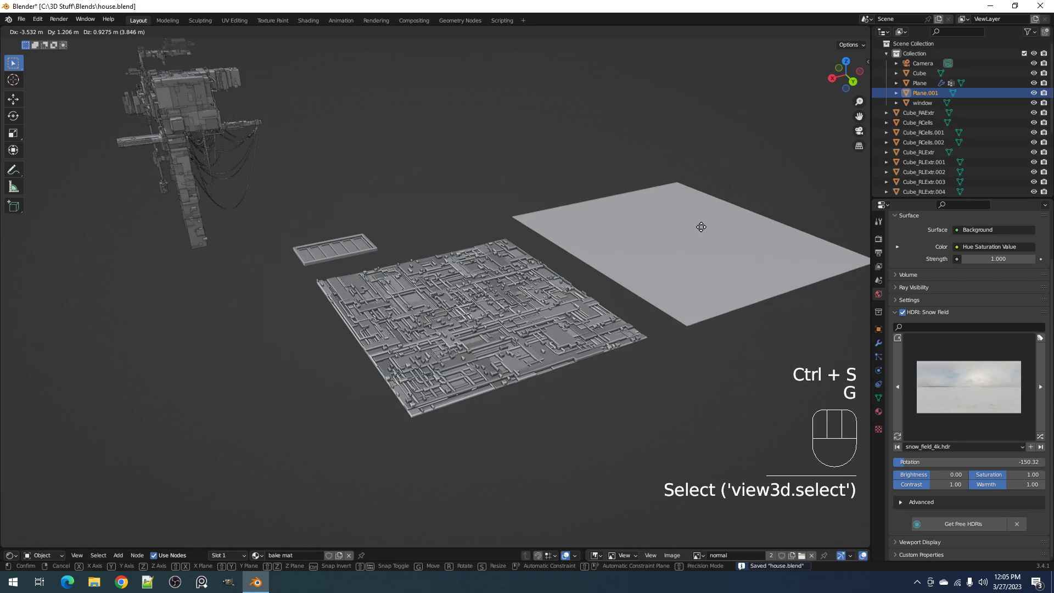
right_click(700, 226)
Examine the stacked source panels from above and the whole solid house from the side
middle_drag(497, 256, 476, 324)
scroll(595, 335, down, 3)
shift+middle_drag(630, 341, 556, 282)
scroll(557, 276, up, 5)
scroll(558, 275, down, 2)
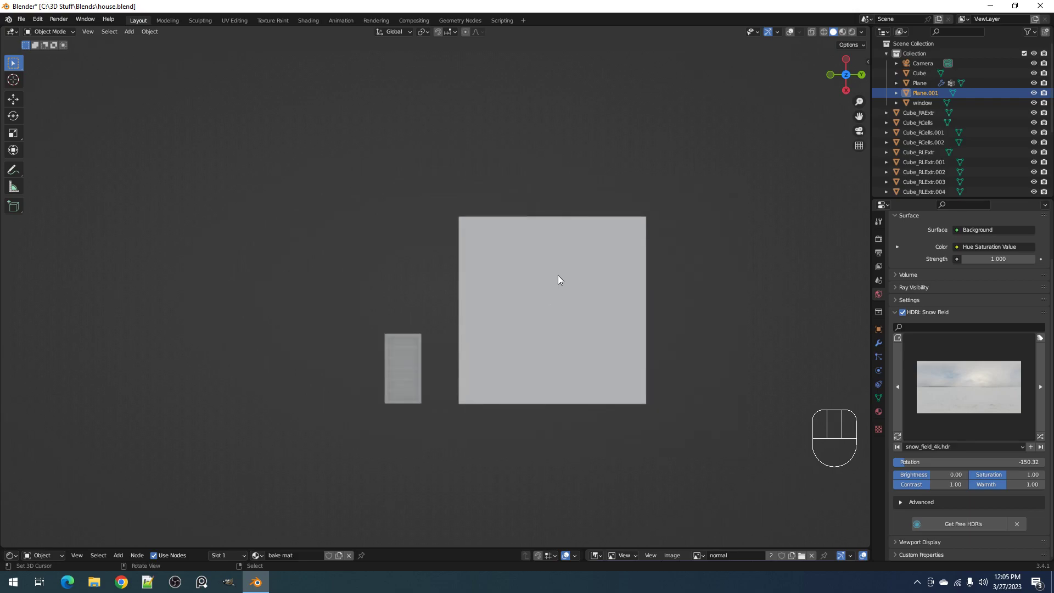
scroll(557, 275, down, 3)
shift+middle_drag(263, 353, 329, 260)
scroll(329, 260, down, 2)
scroll(328, 260, up, 2)
scroll(329, 259, up, 2)
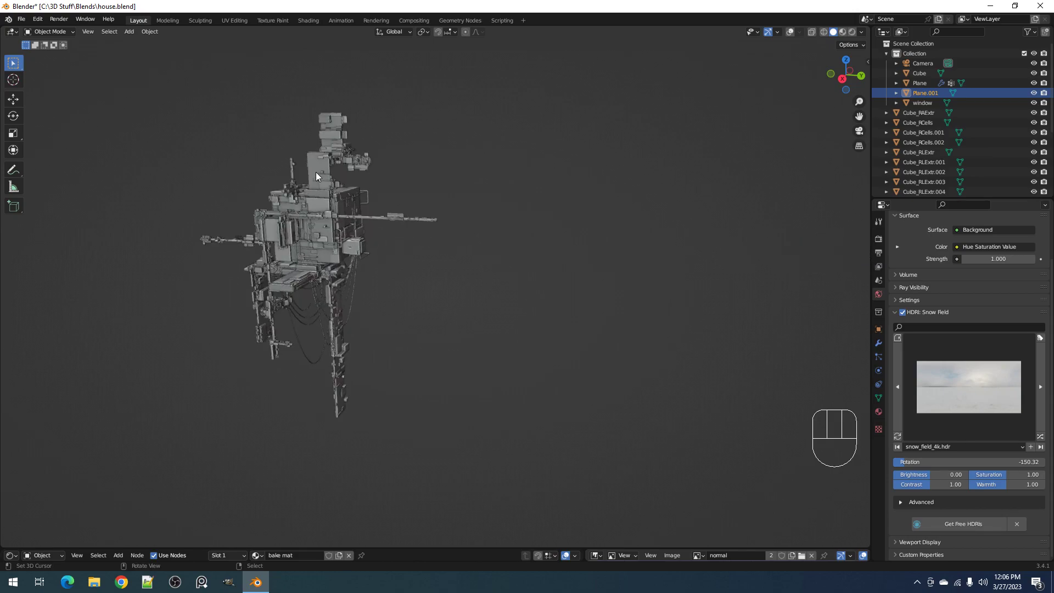
Shift the plain bake plane off the detailed panel in top view, and cancel the move
middle_drag(316, 175, 451, 265)
click(451, 265)
scroll(500, 288, up, 2)
key(g)
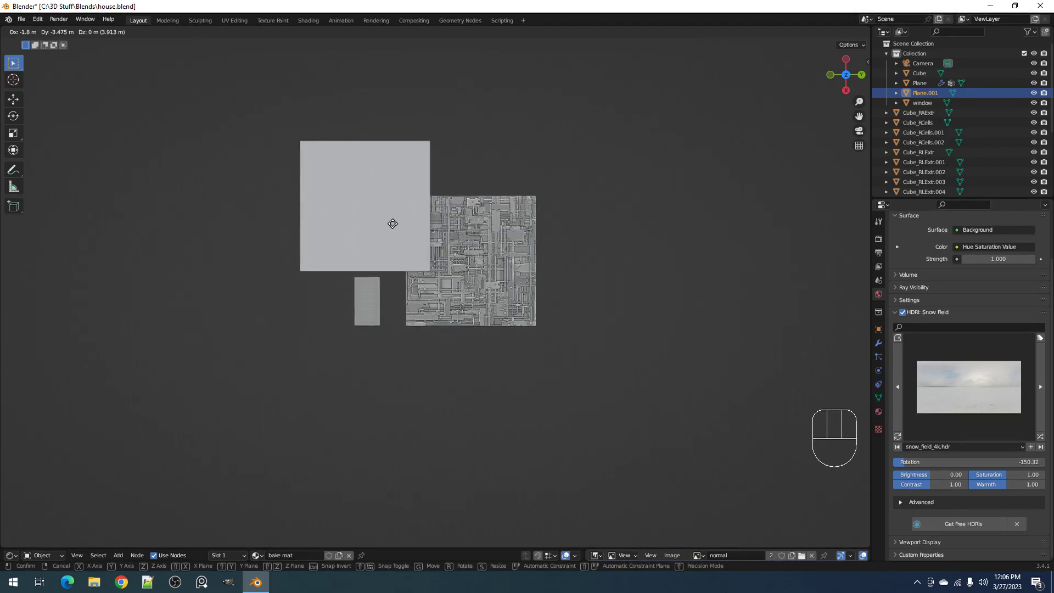
right_click(394, 225)
Move the plain bake plane along positive Y in top view so it sits beside the detailed panel with a narrow gap
middle_drag(590, 314, 539, 237)
scroll(536, 264, up, 2)
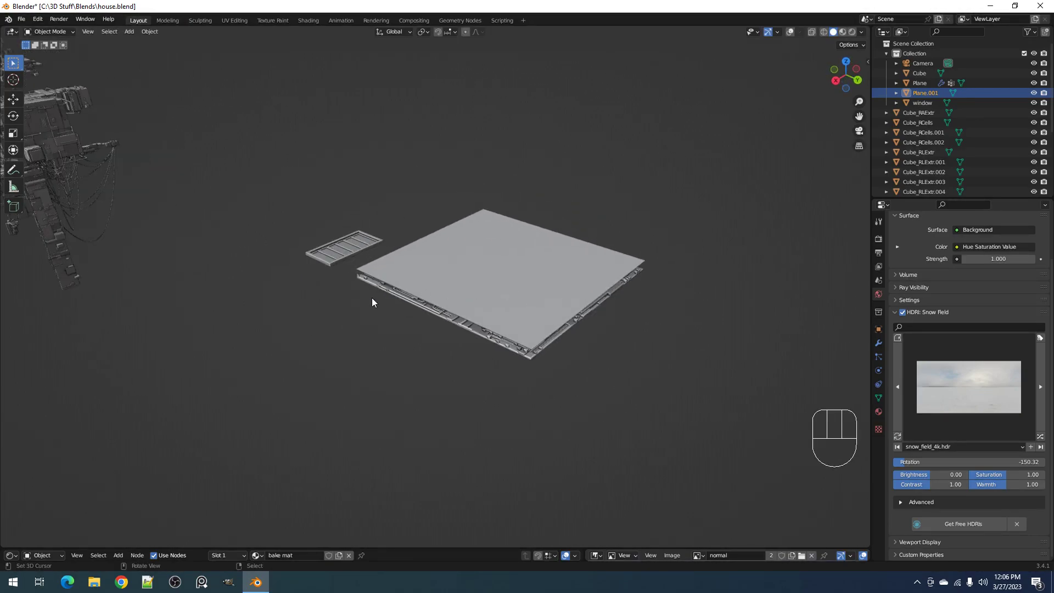
scroll(371, 297, down, 2)
shift+middle_drag(371, 297, 405, 342)
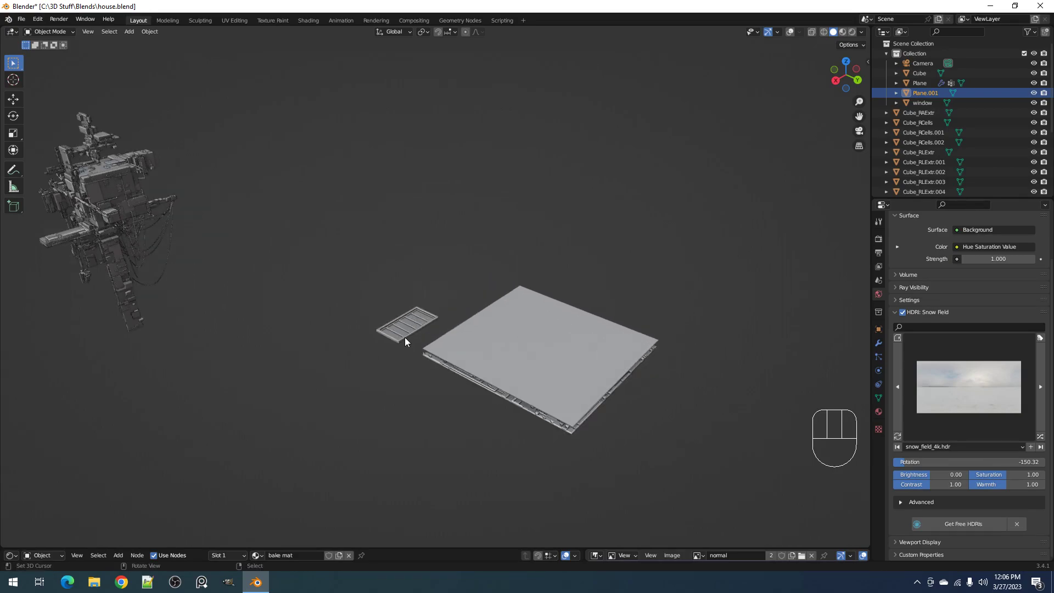
middle_drag(515, 329, 548, 403)
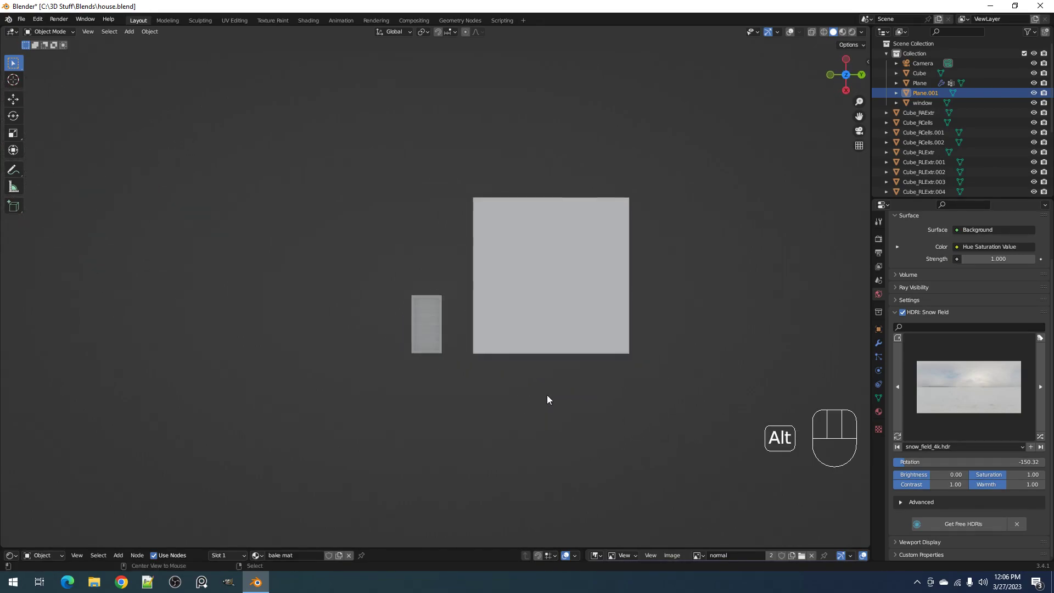
click(533, 294)
key(g)
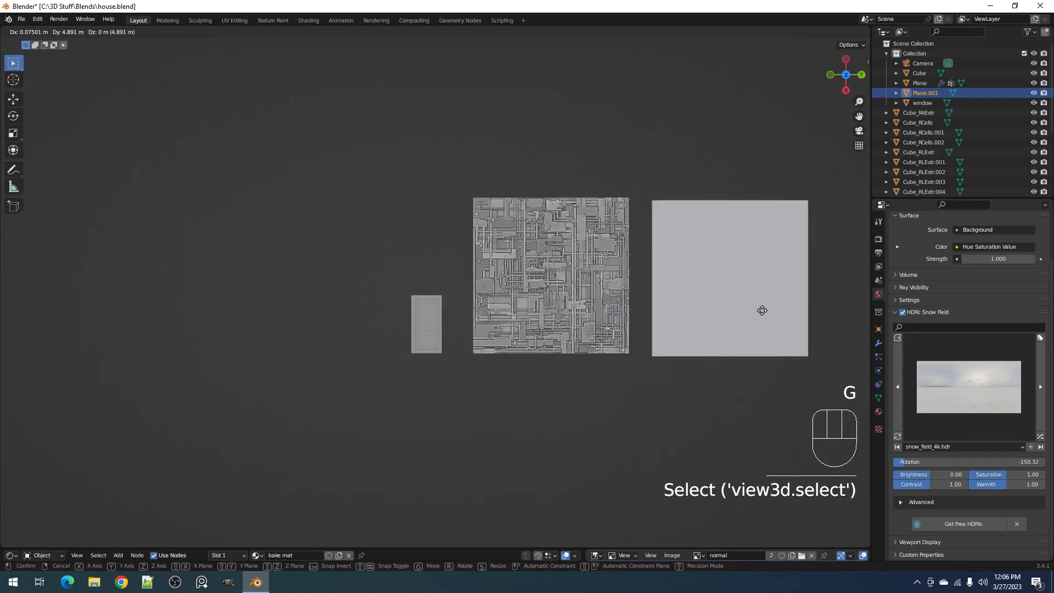
click(747, 309)
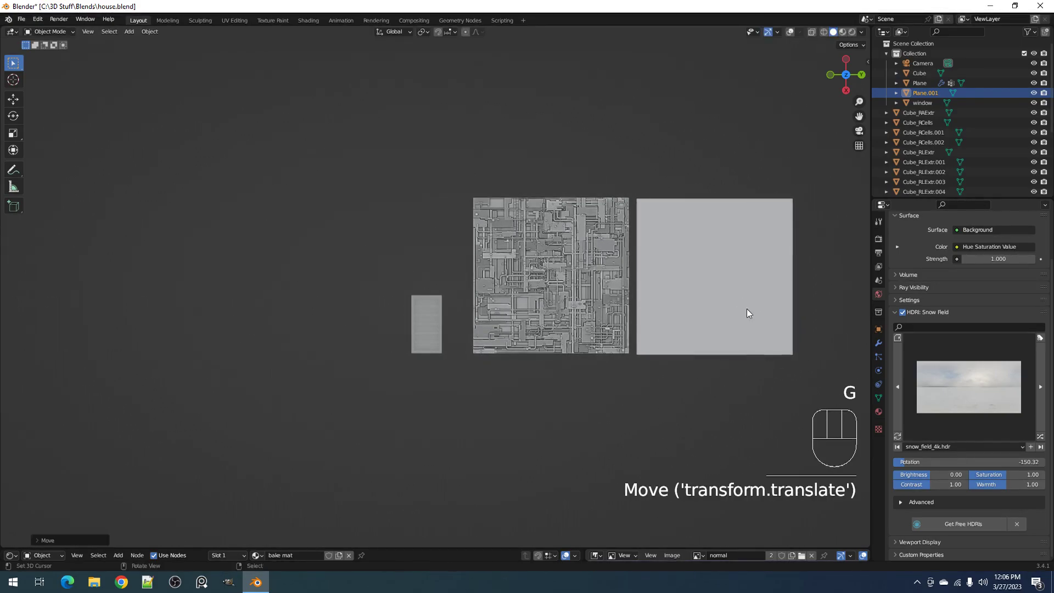
Examine the detailed panel's relief up close beside the plain bake plane, and the whole solid house from above
shift+middle_drag(727, 298, 586, 313)
scroll(482, 312, up, 2)
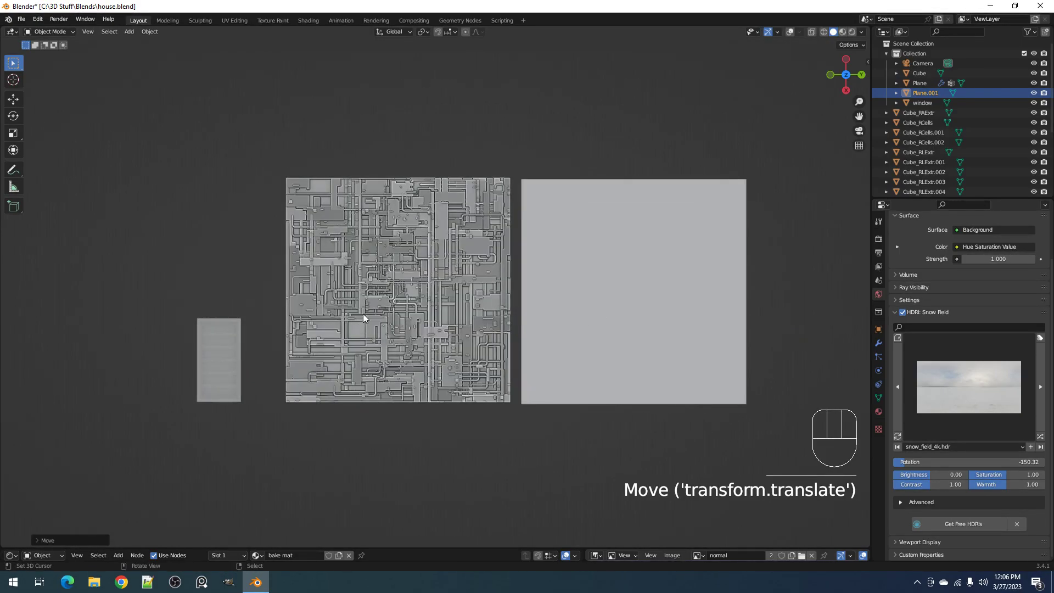
scroll(463, 307, up, 3)
middle_drag(463, 308, 447, 265)
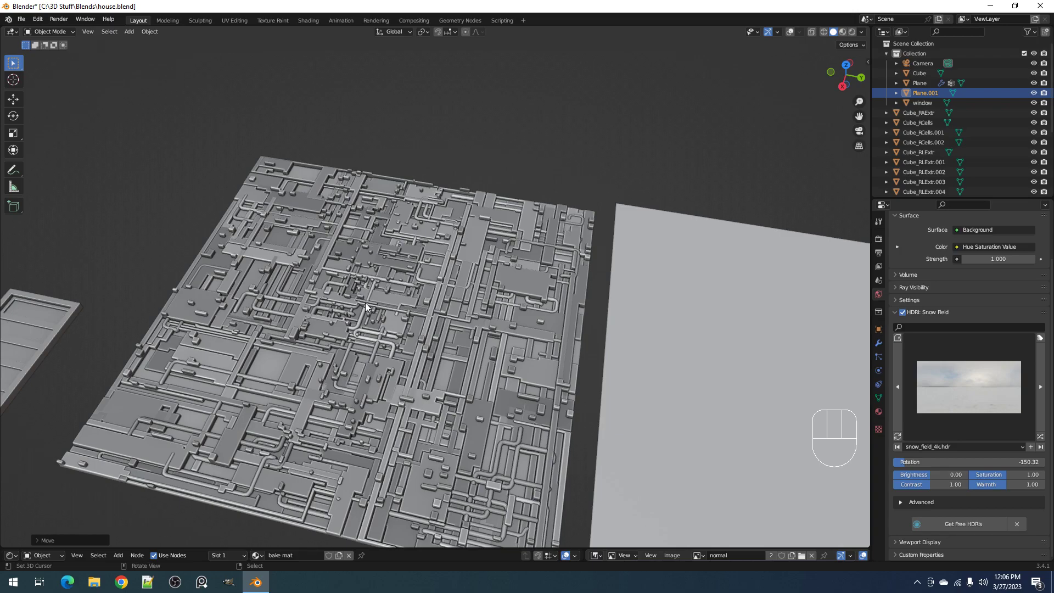
scroll(364, 302, down, 5)
scroll(343, 309, down, 2)
shift+middle_drag(212, 327, 565, 345)
scroll(565, 346, up, 6)
middle_drag(672, 365, 449, 263)
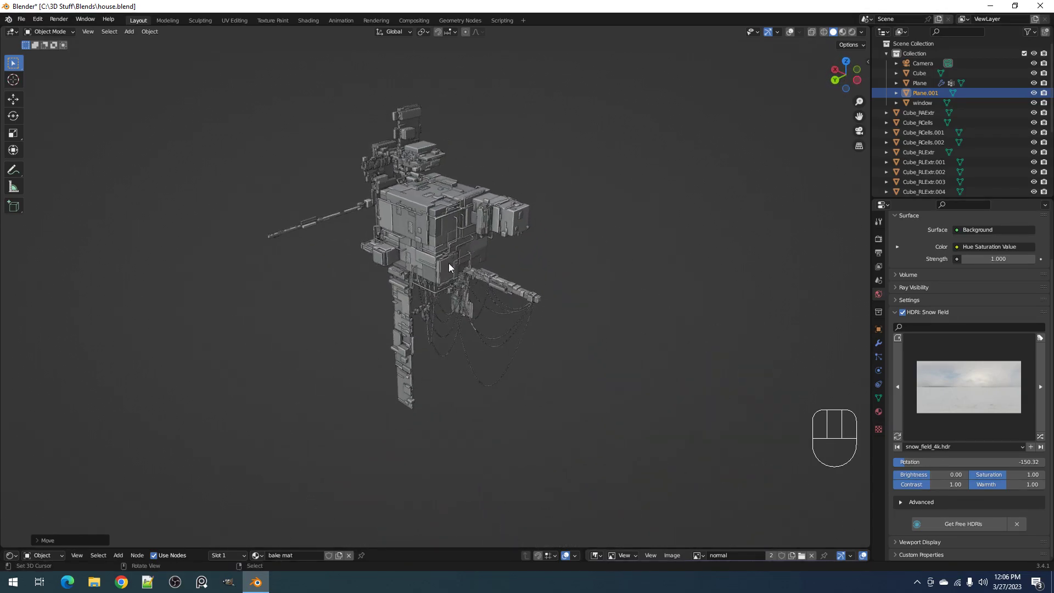
Compare the small slatted panel, the detailed panel and the plain bake plane from above and at an angle
scroll(450, 268, down, 4)
middle_drag(538, 308, 562, 322)
scroll(488, 319, up, 3)
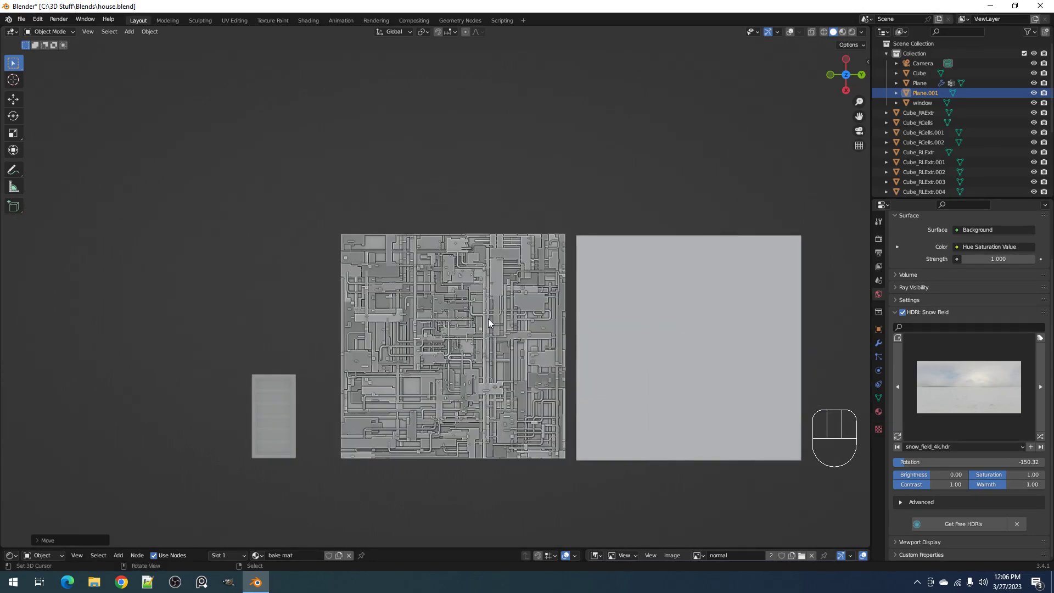
shift+middle_drag(484, 319, 504, 312)
middle_drag(616, 324, 628, 262)
scroll(308, 256, down, 5)
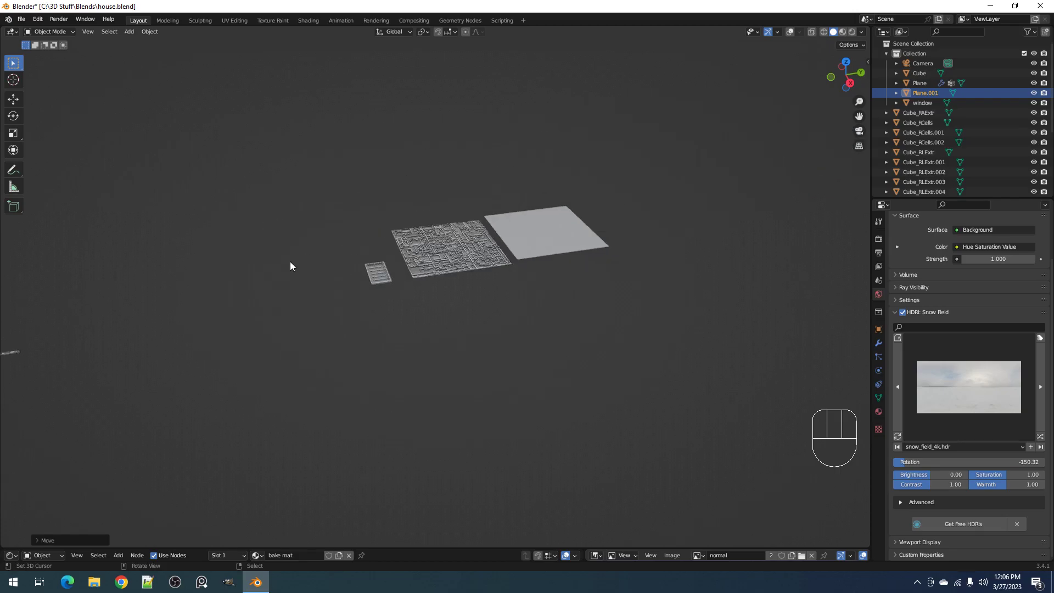
Return to a low view of the house and save the house.blend file
shift+middle_drag(307, 262, 620, 240)
scroll(463, 281, up, 6)
middle_drag(460, 287, 480, 299)
key(ctrl+s)
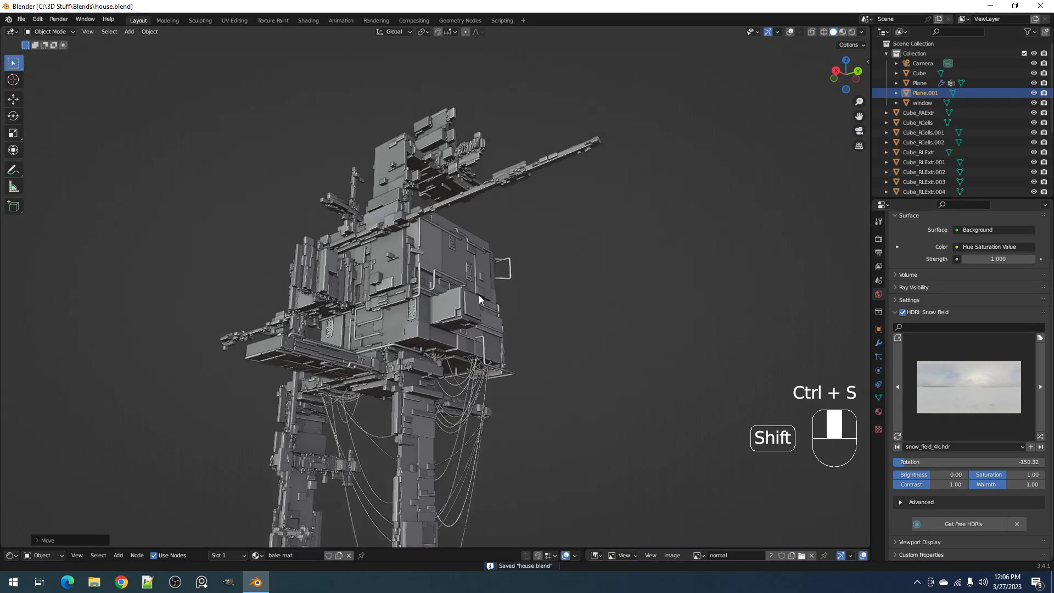
Show the viewport in rendered shading and examine the textured underside of the house against the snow field sky
key(z)
click(515, 208)
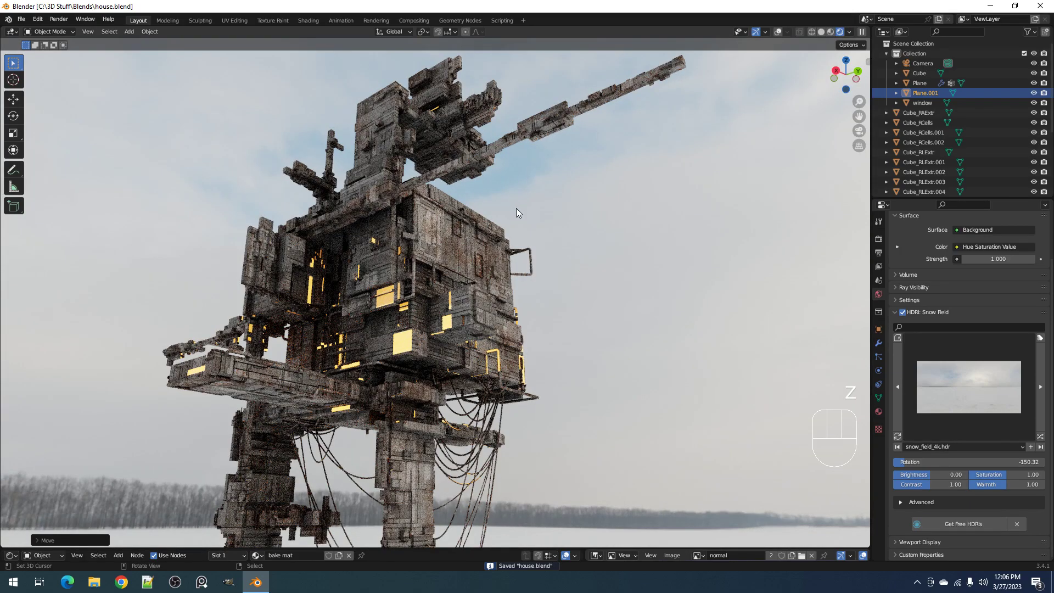
middle_drag(516, 208, 574, 336)
scroll(573, 335, up, 4)
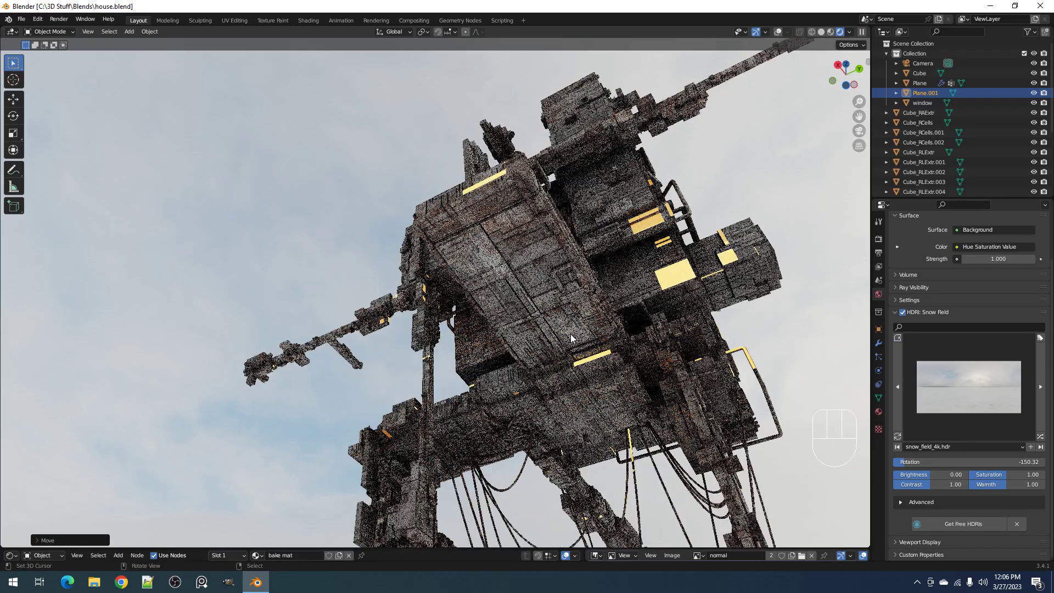
shift+middle_drag(607, 280, 582, 299)
scroll(581, 299, up, 4)
scroll(581, 299, down, 4)
scroll(580, 296, up, 3)
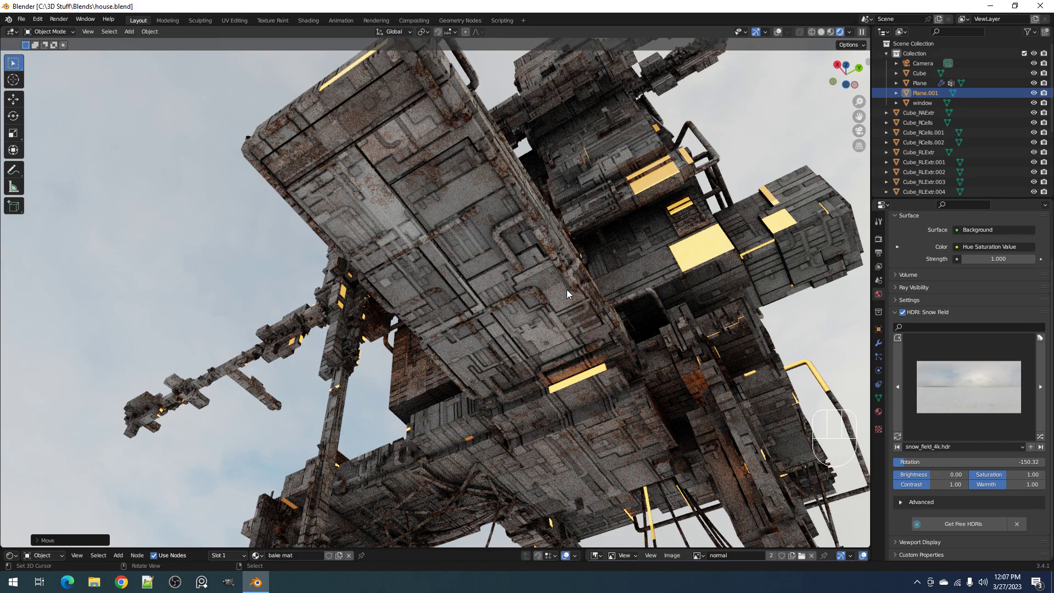
scroll(500, 312, down, 6)
mouse_move(569, 298)
middle_down()
mouse_move(563, 338)
mouse_move(455, 349)
mouse_move(541, 384)
middle_up()
Switch the viewport back to solid shading and inspect the house's geometry from above
key(z)
click(620, 325)
shift+middle_drag(540, 381, 544, 270)
middle_drag(561, 363, 530, 344)
scroll(531, 329, up, 2)
scroll(531, 339, up, 1)
scroll(527, 337, down, 1)
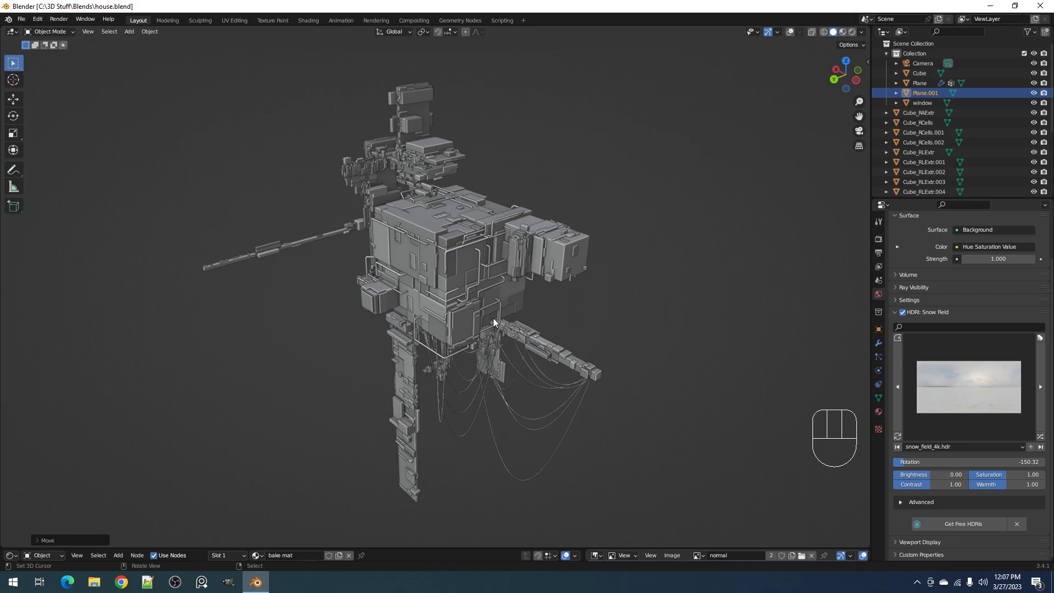